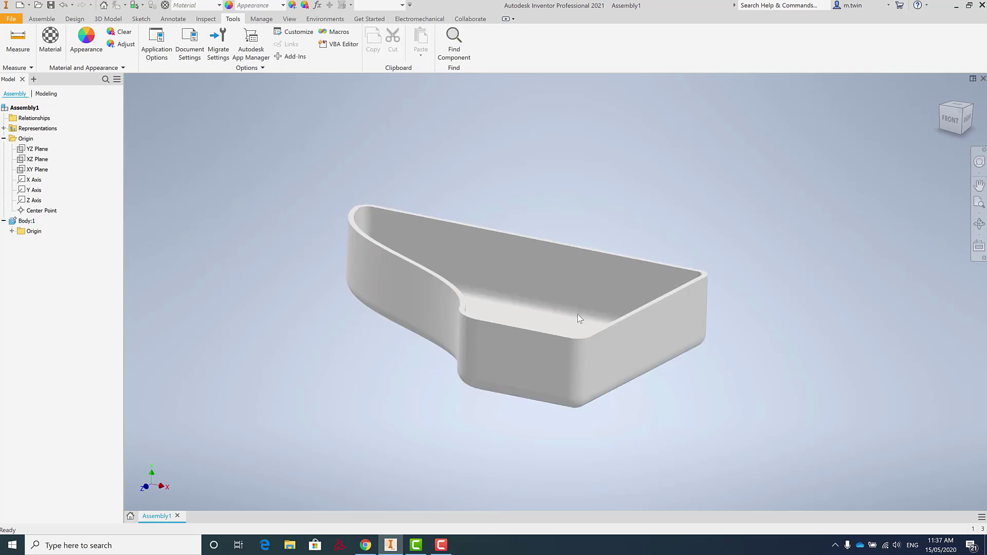
Examine the shelled Body part in the assembly from above and from the front
{"action": "middle_click_drag", "start_coordinate": [578, 314], "coordinate": [467, 391], "text": "shift"}
{"action": "scroll", "coordinate": [398, 400], "scroll_direction": "down", "scroll_amount": 3}
{"action": "scroll", "coordinate": [391, 403], "scroll_direction": "up", "scroll_amount": 2}
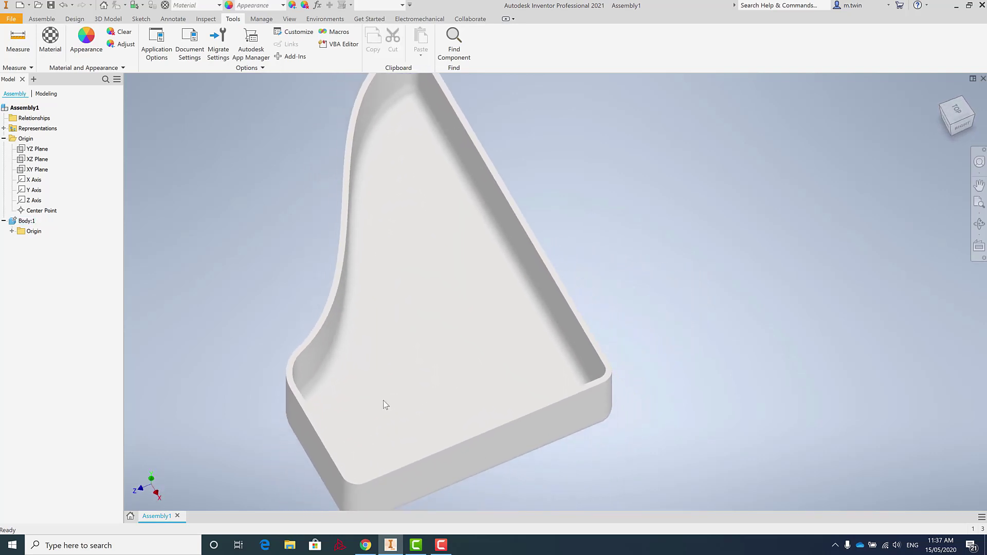
{"action": "middle_click_drag", "start_coordinate": [385, 406], "coordinate": [468, 234], "text": "shift"}
{"action": "scroll", "coordinate": [471, 249], "scroll_direction": "down", "scroll_amount": 3}
{"action": "scroll", "coordinate": [468, 234], "scroll_direction": "up", "scroll_amount": 2}
{"action": "scroll", "coordinate": [468, 234], "scroll_direction": "down", "scroll_amount": 1}
{"action": "middle_click_drag", "start_coordinate": [395, 282], "coordinate": [395, 290], "text": "shift"}
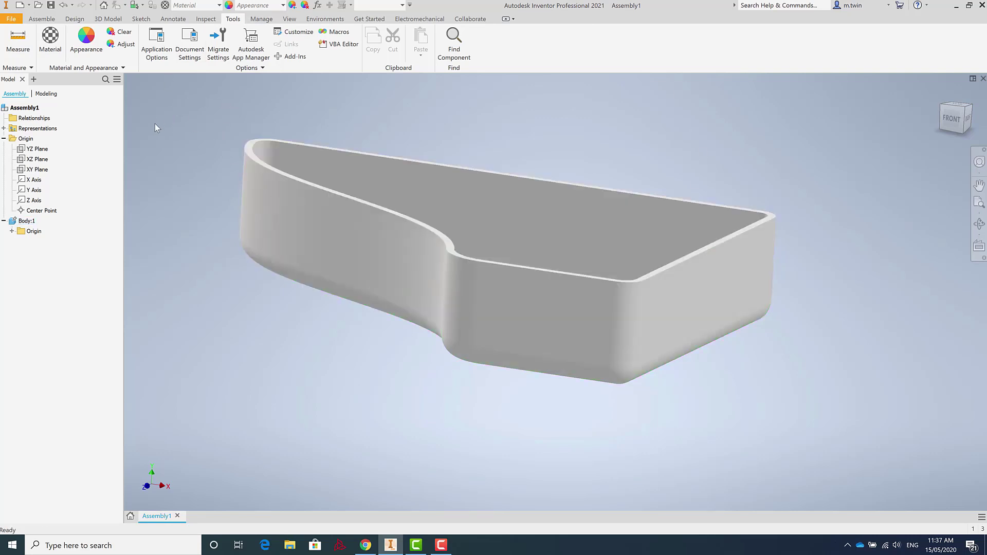
{"action": "left_click", "coordinate": [163, 41]}
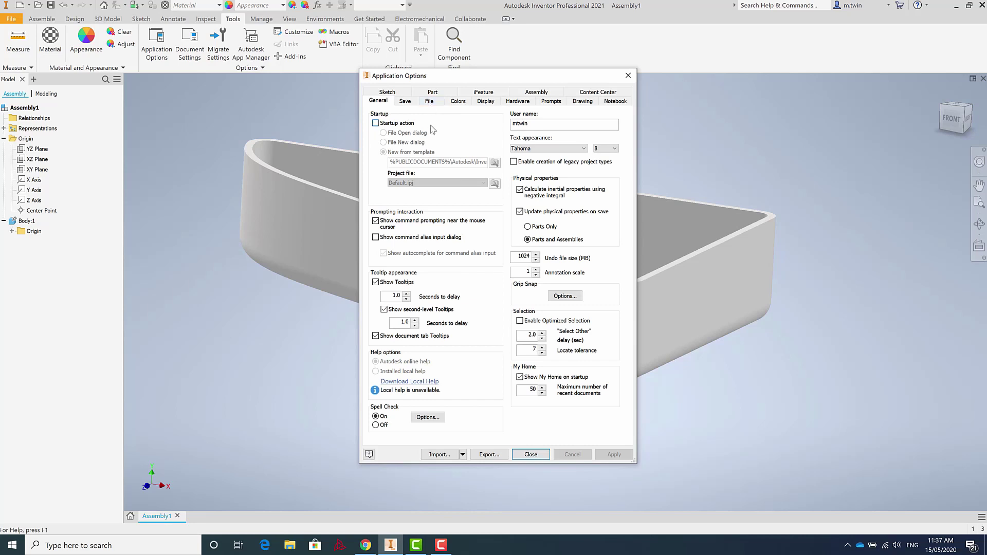
{"action": "left_click", "coordinate": [429, 101]}
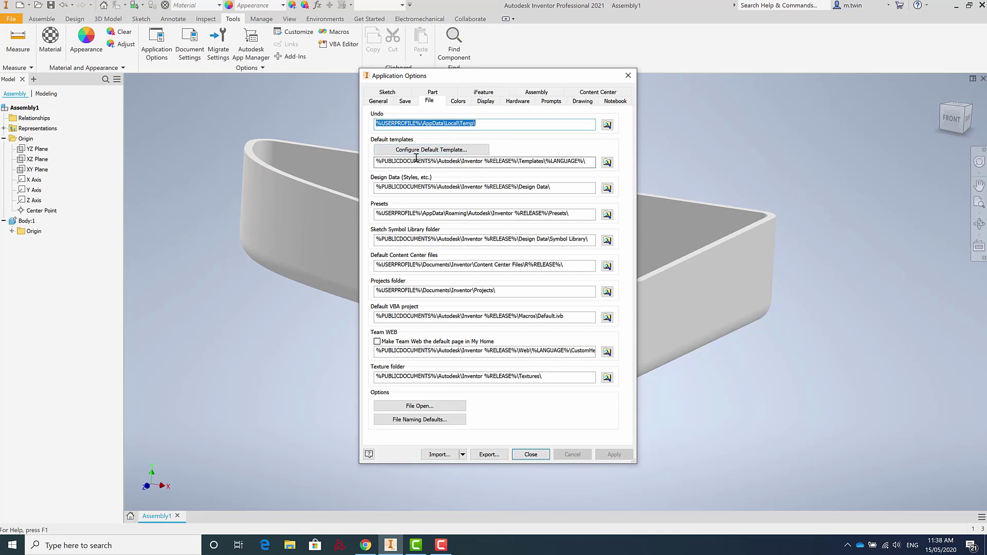
{"action": "left_click", "coordinate": [628, 76]}
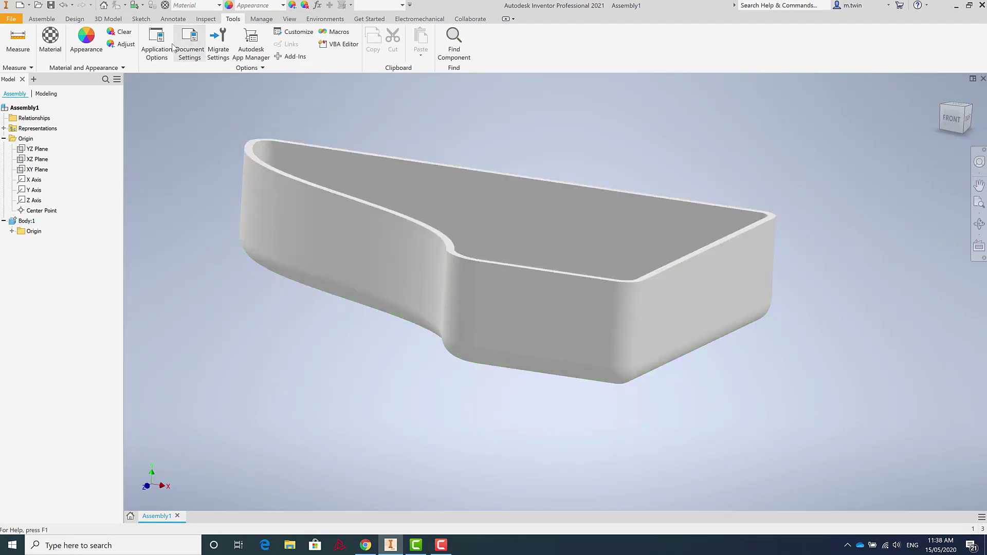
Set the default template's measurement units to millimetres in the application options, overwriting the existing template and applying the change
{"action": "left_click", "coordinate": [158, 50]}
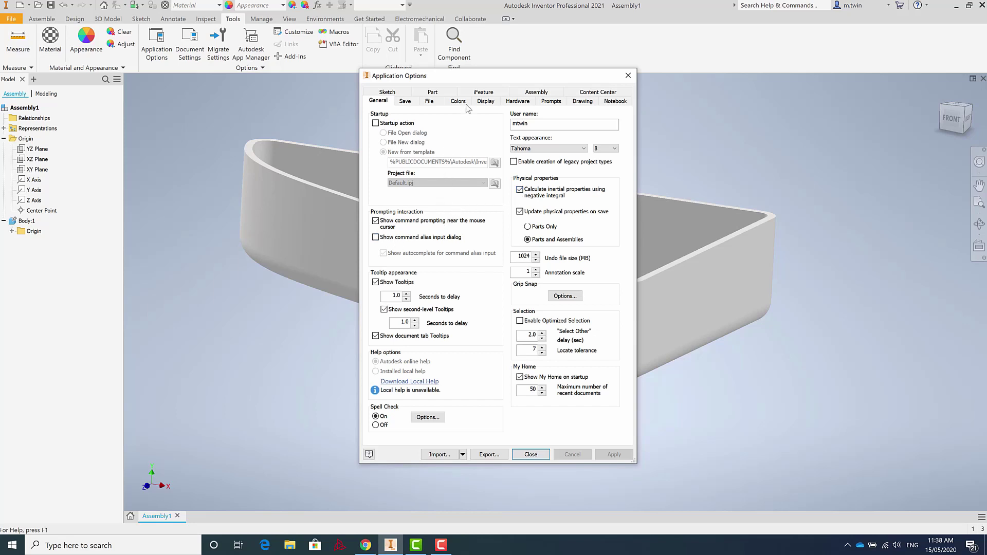
{"action": "left_click", "coordinate": [428, 101]}
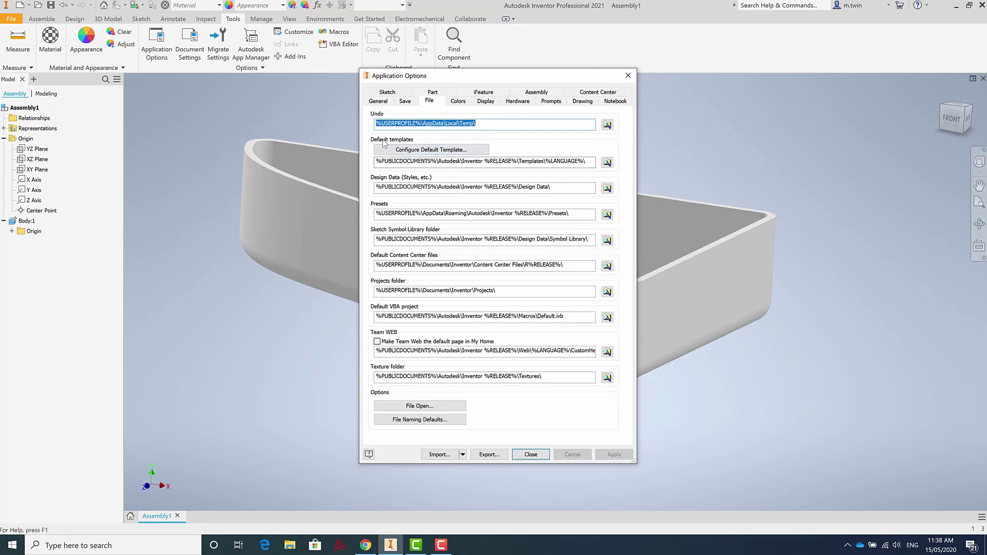
{"action": "left_click", "coordinate": [444, 150]}
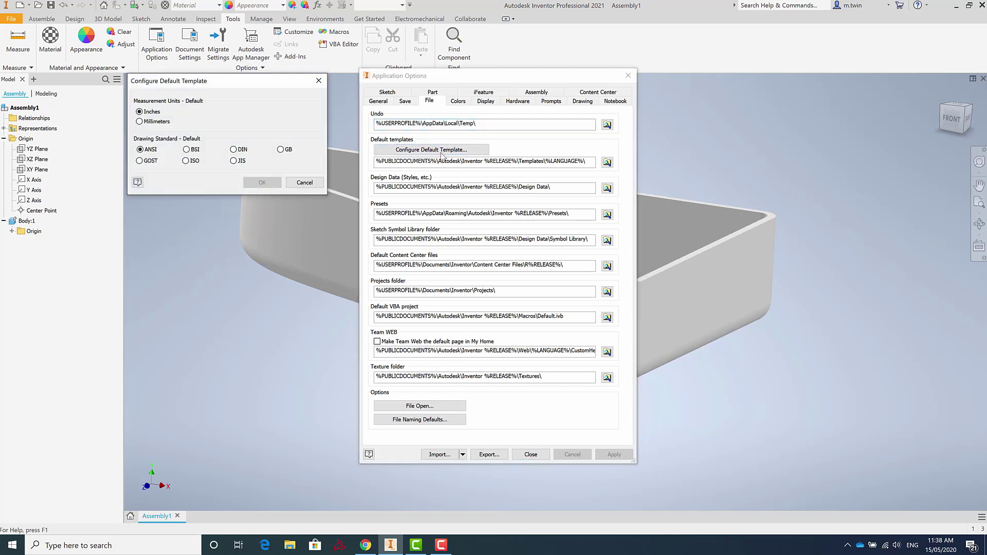
{"action": "left_click", "coordinate": [140, 122]}
{"action": "left_click", "coordinate": [262, 183]}
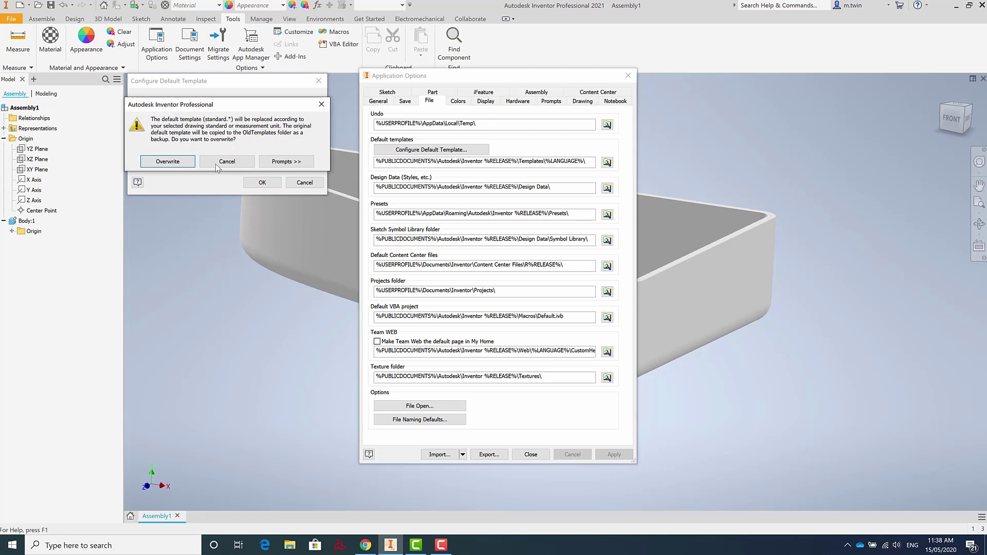
{"action": "left_click", "coordinate": [175, 162]}
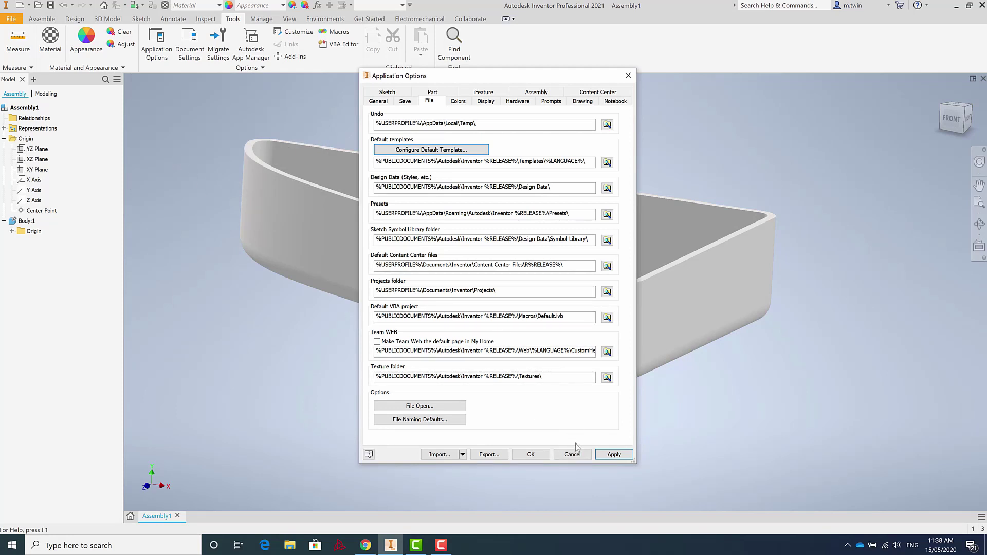
{"action": "left_click", "coordinate": [611, 458]}
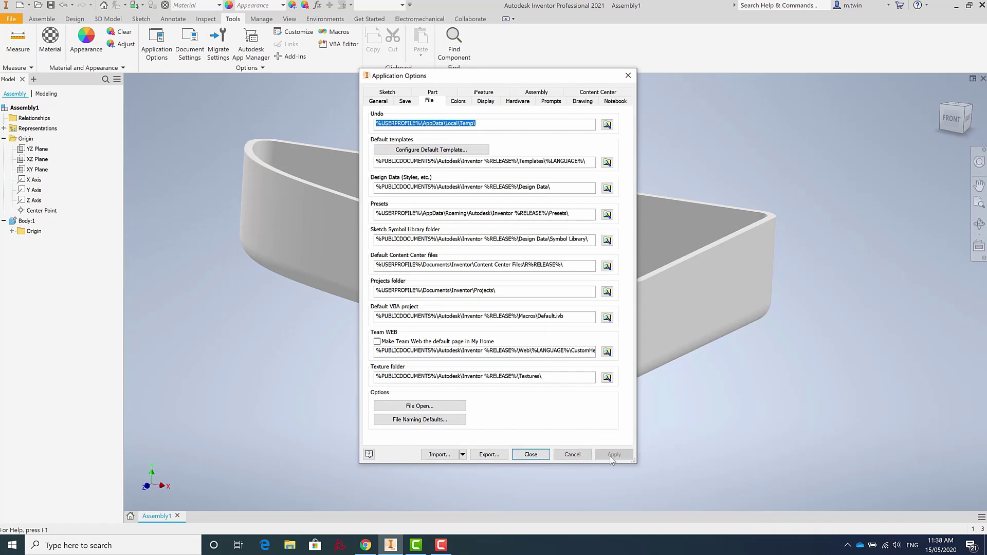
{"action": "left_click", "coordinate": [530, 455]}
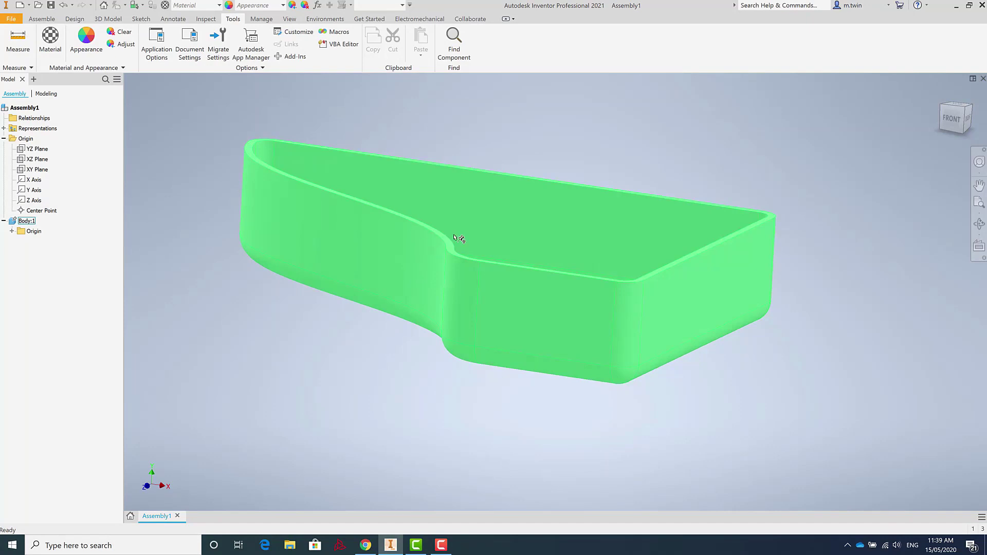
Open the Body:1 component for in-place editing within the assembly
{"action": "middle_click_drag", "start_coordinate": [455, 253], "coordinate": [523, 238], "text": "shift"}
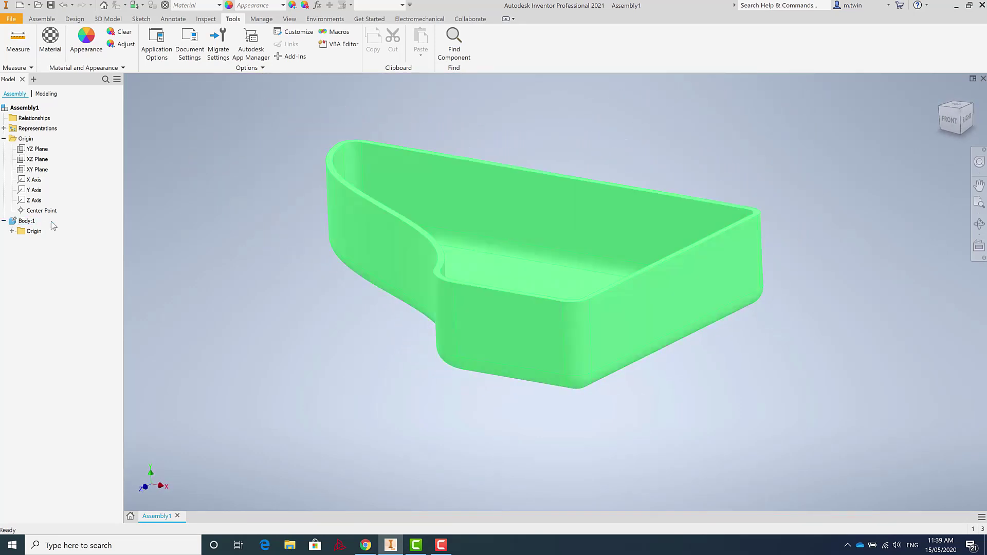
{"action": "middle_click_drag", "start_coordinate": [613, 231], "coordinate": [578, 288], "text": "shift"}
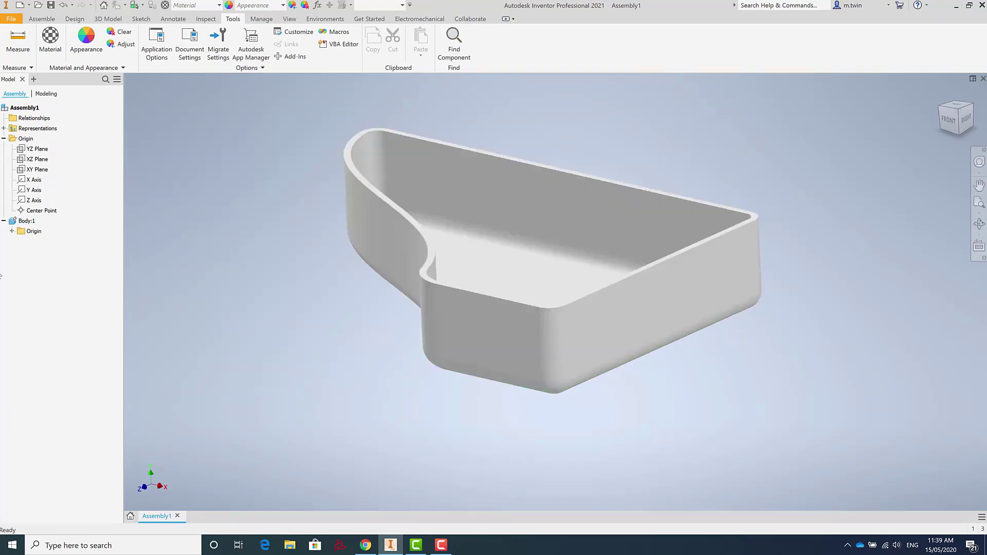
{"action": "right_click", "coordinate": [30, 222]}
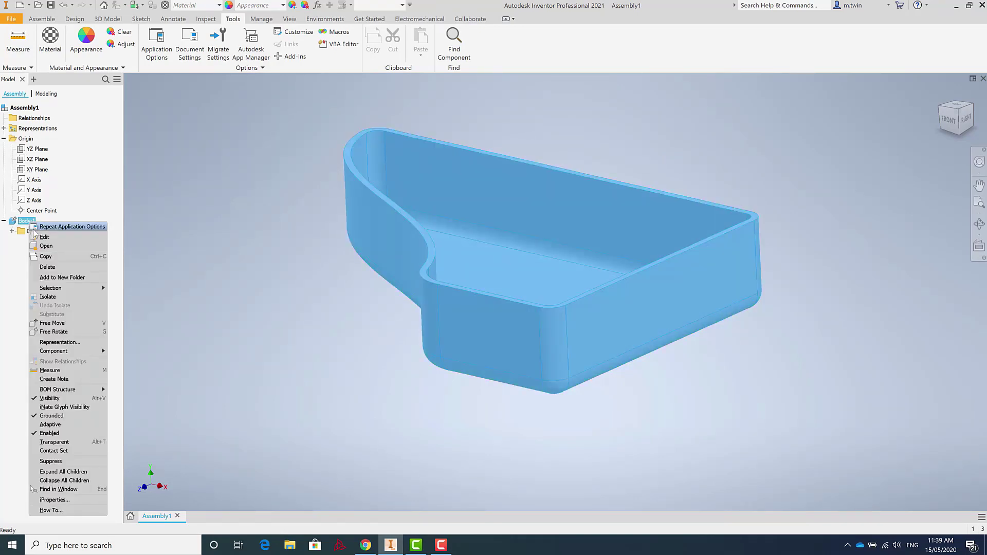
{"action": "left_click", "coordinate": [52, 239]}
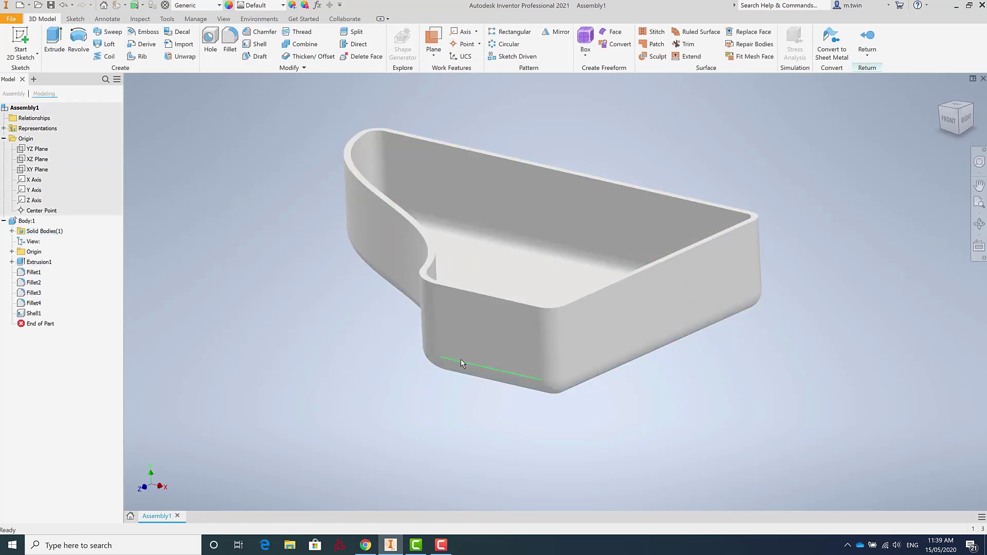
Start a 2D sketch on the flat front face at the wide end of the body
{"action": "scroll", "coordinate": [462, 357], "scroll_direction": "down", "scroll_amount": 3}
{"action": "middle_click_drag", "start_coordinate": [473, 328], "coordinate": [652, 273], "text": "shift"}
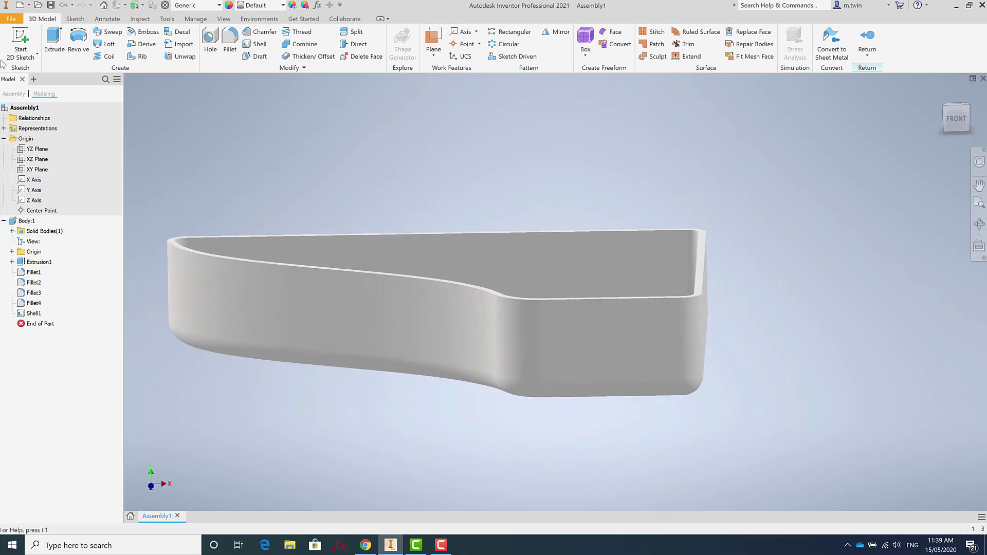
{"action": "left_click", "coordinate": [22, 37]}
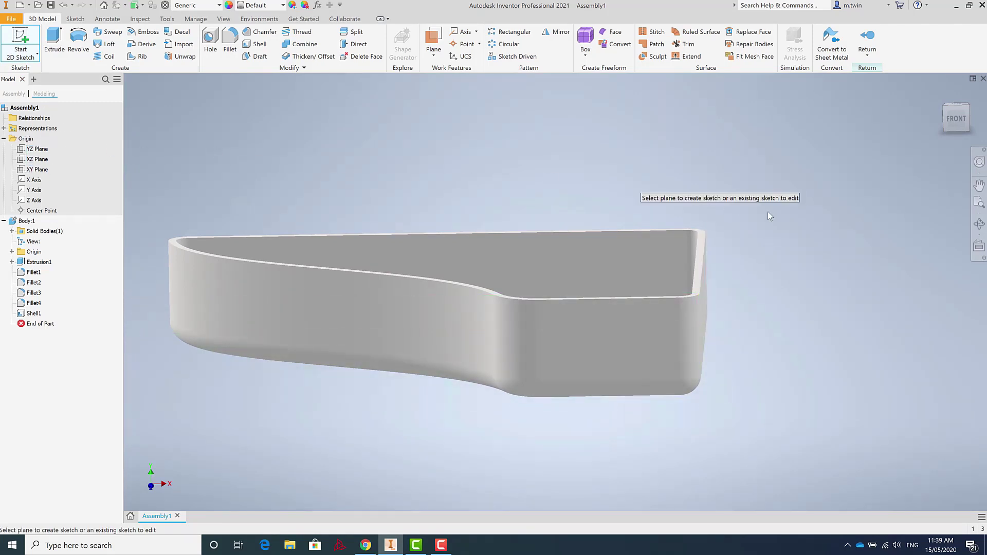
{"action": "scroll", "coordinate": [797, 247], "scroll_direction": "up", "scroll_amount": 3}
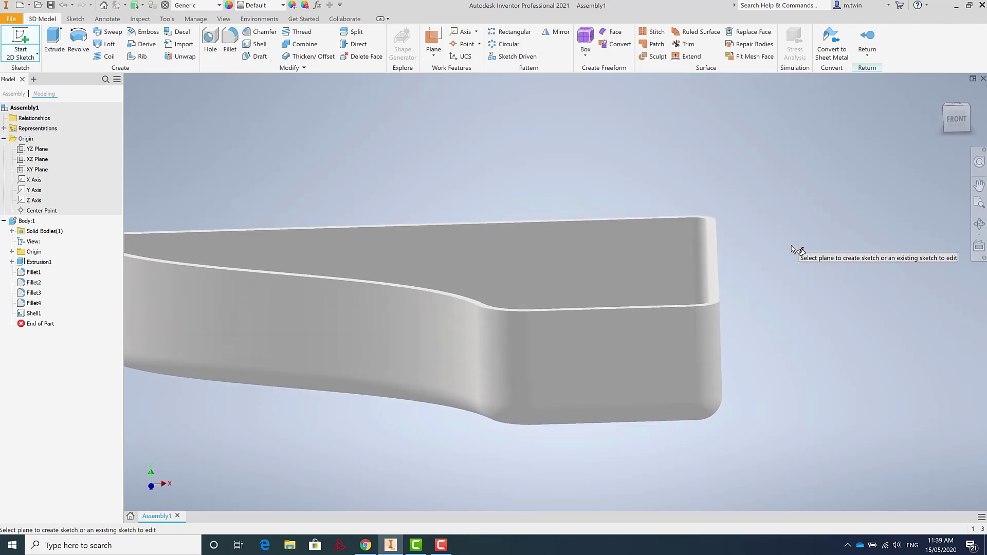
{"action": "left_click", "coordinate": [654, 313]}
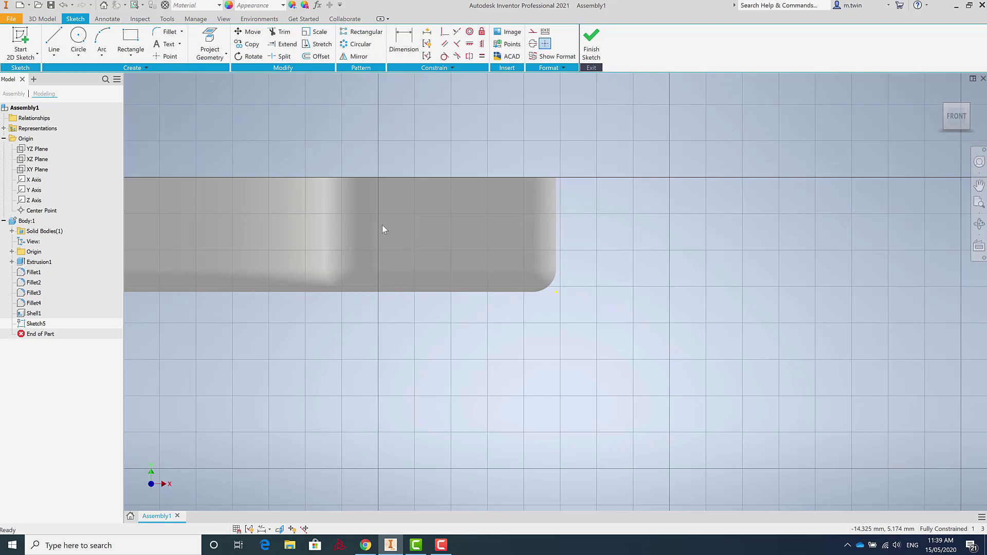
Sketch a four-point control-vertex spline curving from just beyond the front face's right edge to above its top edge
{"action": "left_click", "coordinate": [55, 56]}
{"action": "left_click", "coordinate": [75, 97]}
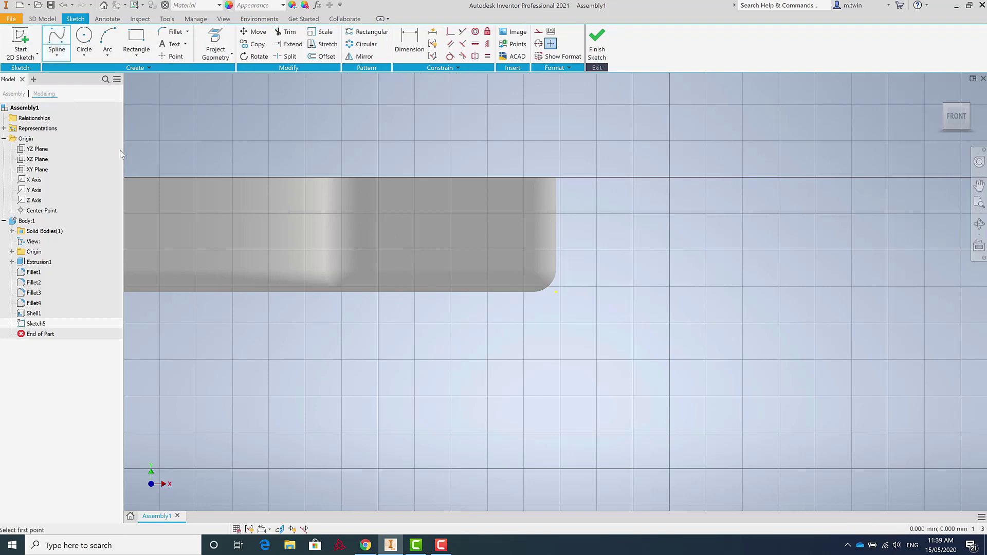
{"action": "left_click", "coordinate": [569, 257]}
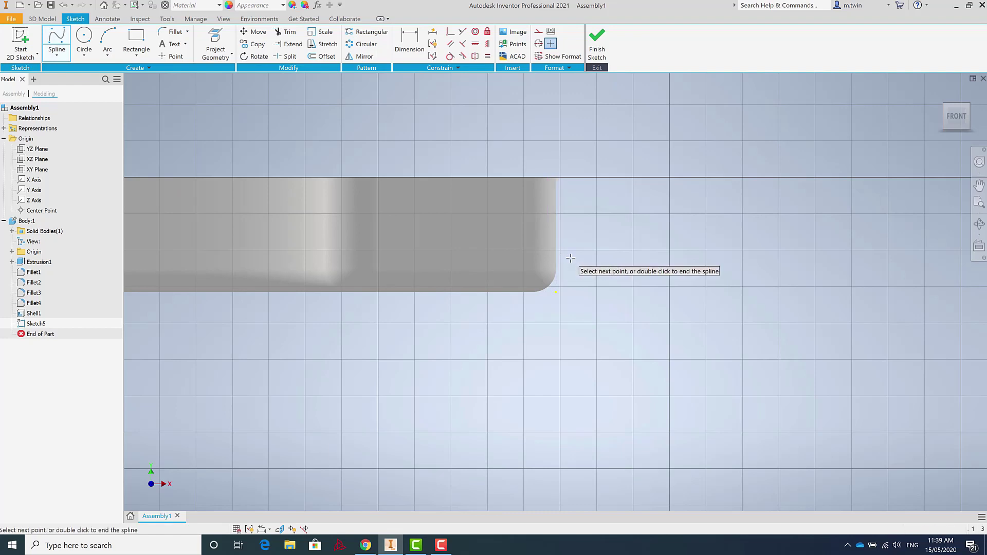
{"action": "left_click", "coordinate": [443, 258]}
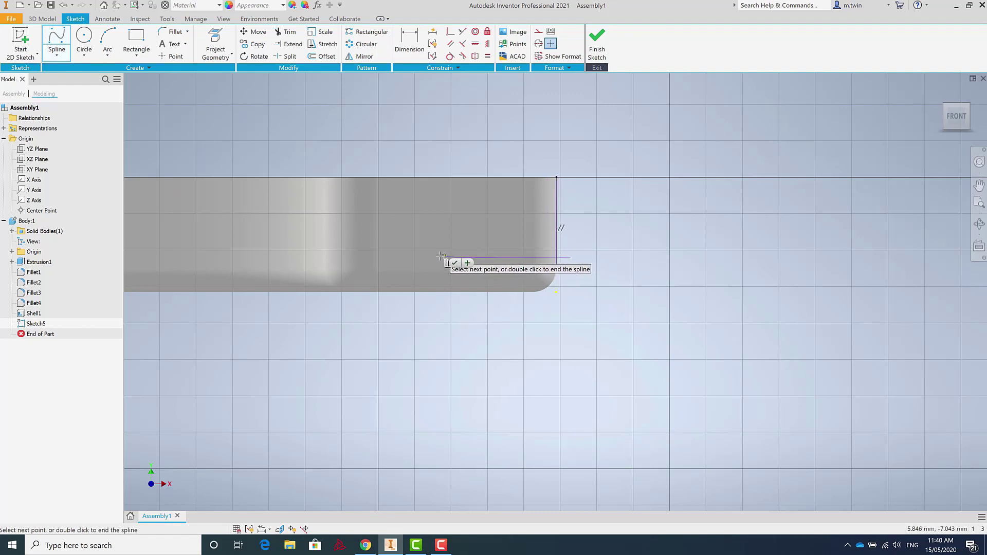
{"action": "left_click", "coordinate": [406, 203]}
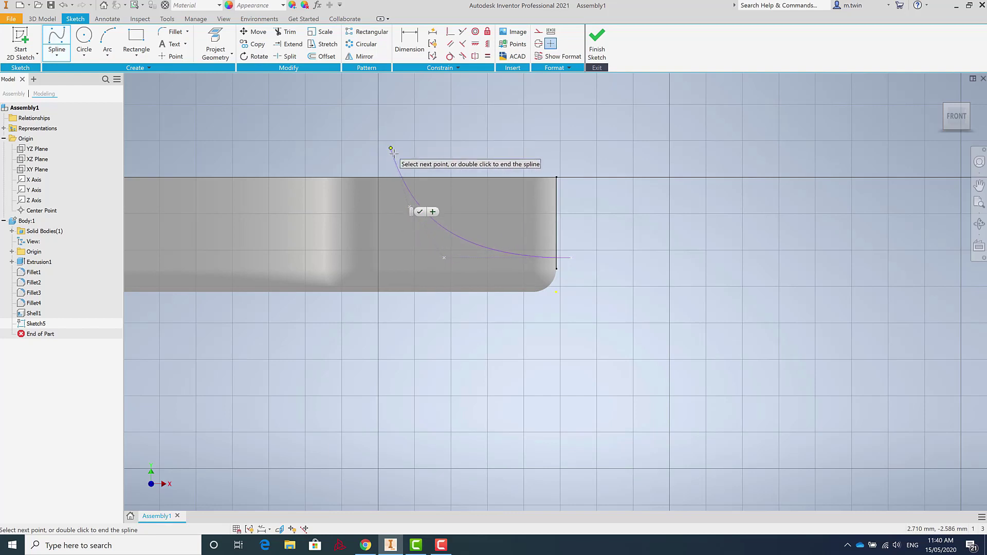
{"action": "left_click", "coordinate": [387, 155]}
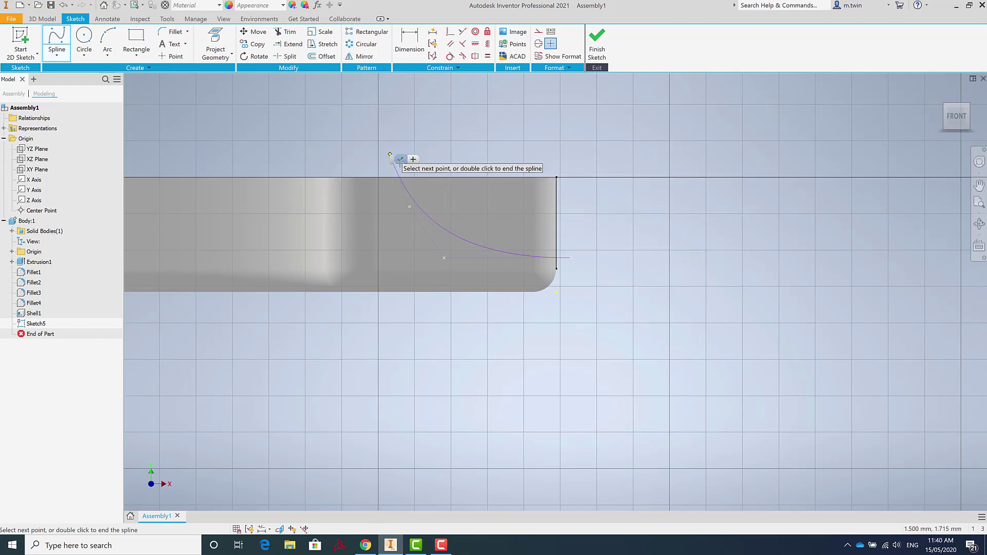
{"action": "key", "text": "Escape"}
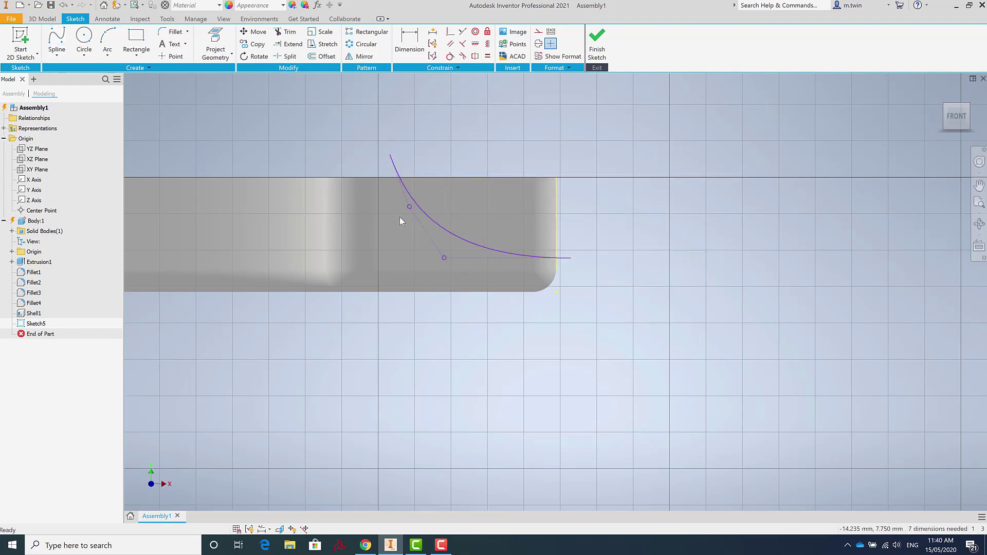
Close the spline profile with two straight lines meeting outside the body's upper right corner, the upper one about 17.6 mm long, and finish the sketch
{"action": "left_click", "coordinate": [57, 54]}
{"action": "left_click", "coordinate": [56, 70]}
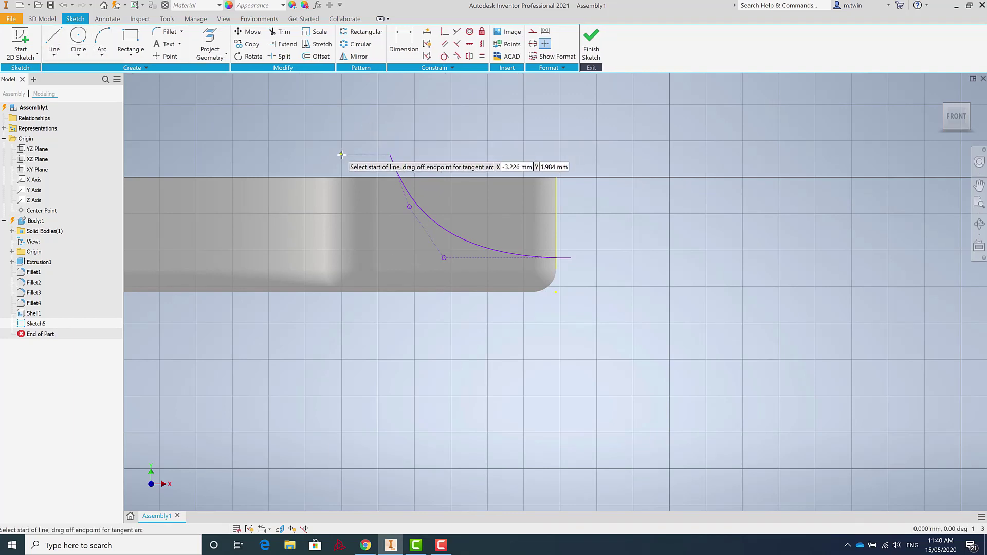
{"action": "left_click", "coordinate": [390, 154]}
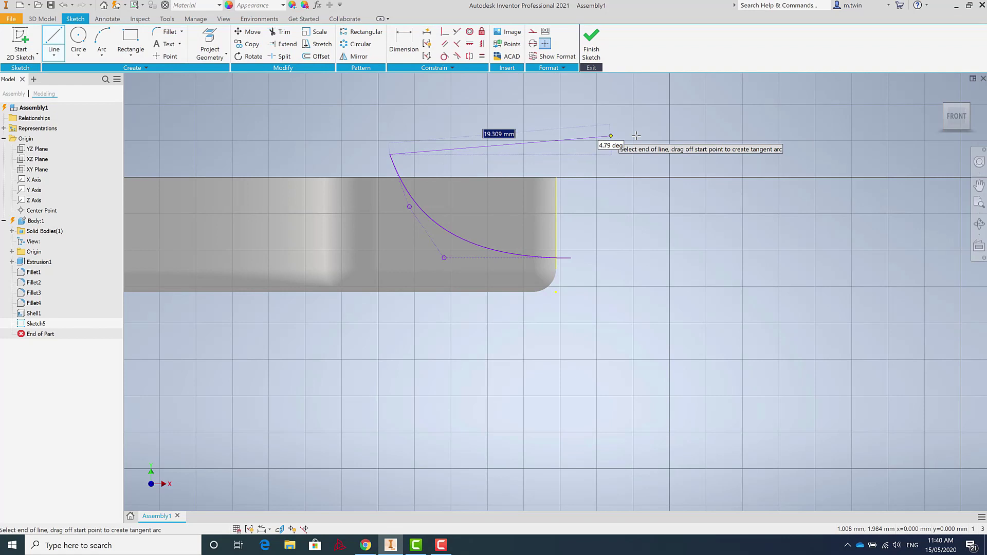
{"action": "left_click", "coordinate": [590, 139]}
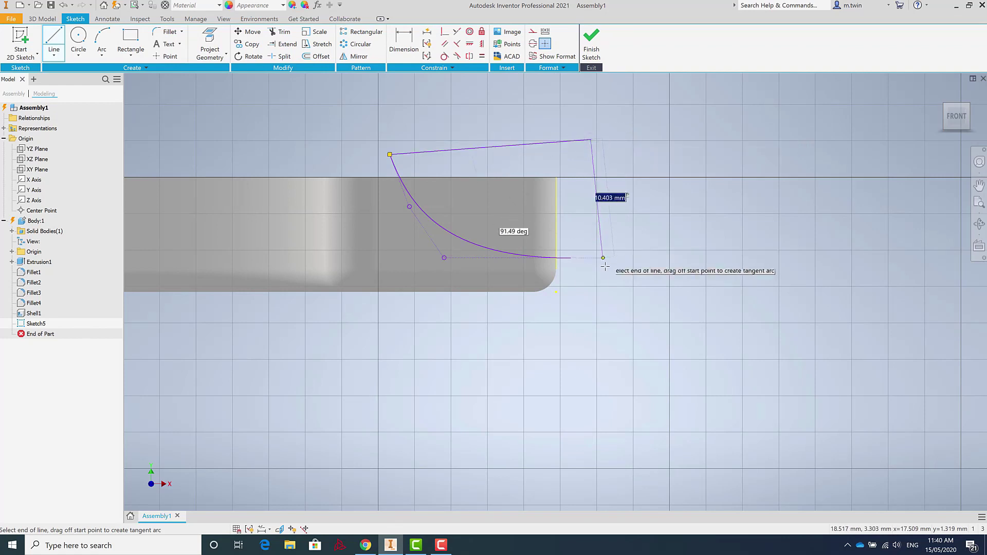
{"action": "double_click", "coordinate": [570, 259]}
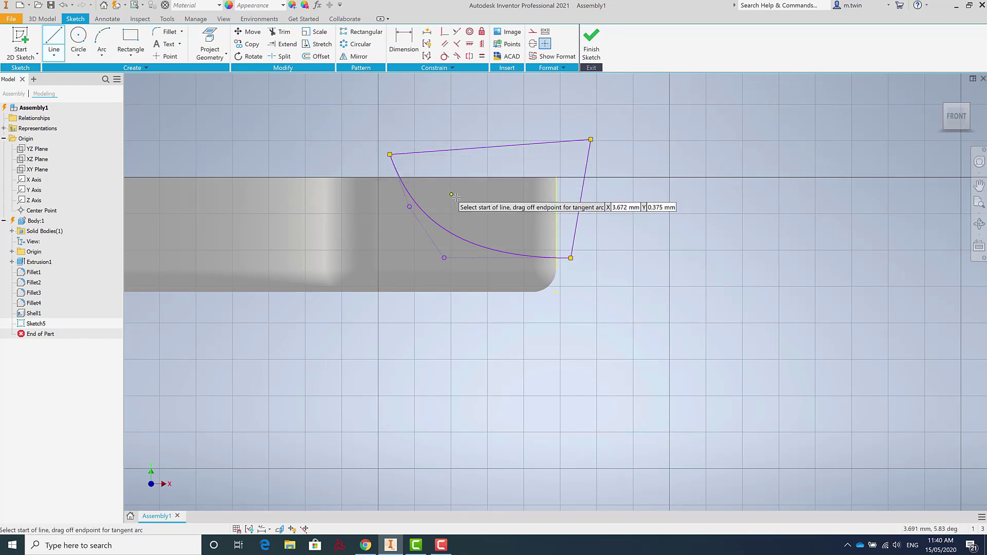
{"action": "left_click", "coordinate": [591, 41]}
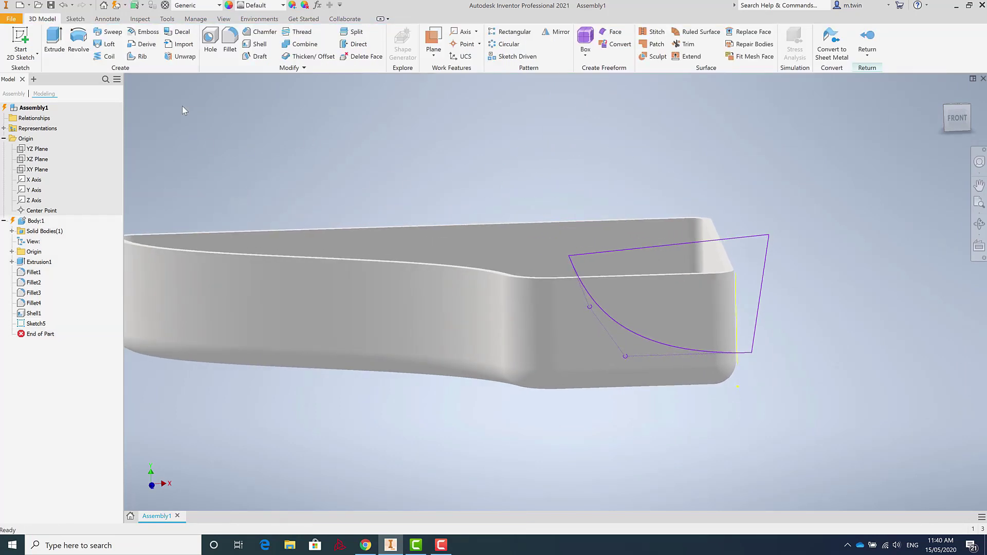
Set up an Extrude of the closed spline profile as a cut directed inward through the body
{"action": "left_click", "coordinate": [54, 32]}
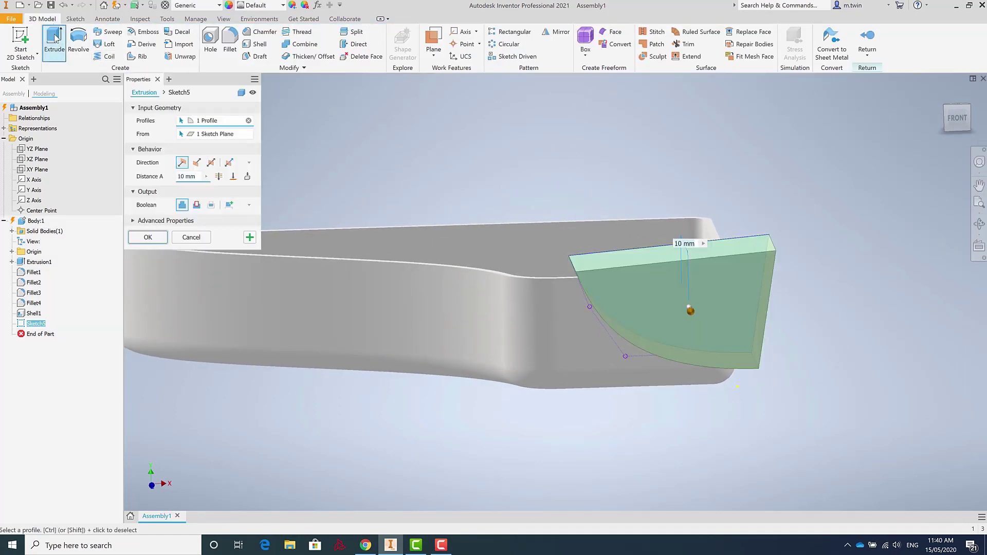
{"action": "middle_click_drag", "start_coordinate": [804, 250], "coordinate": [356, 279], "text": "shift"}
{"action": "scroll", "coordinate": [312, 203], "scroll_direction": "up", "scroll_amount": 3}
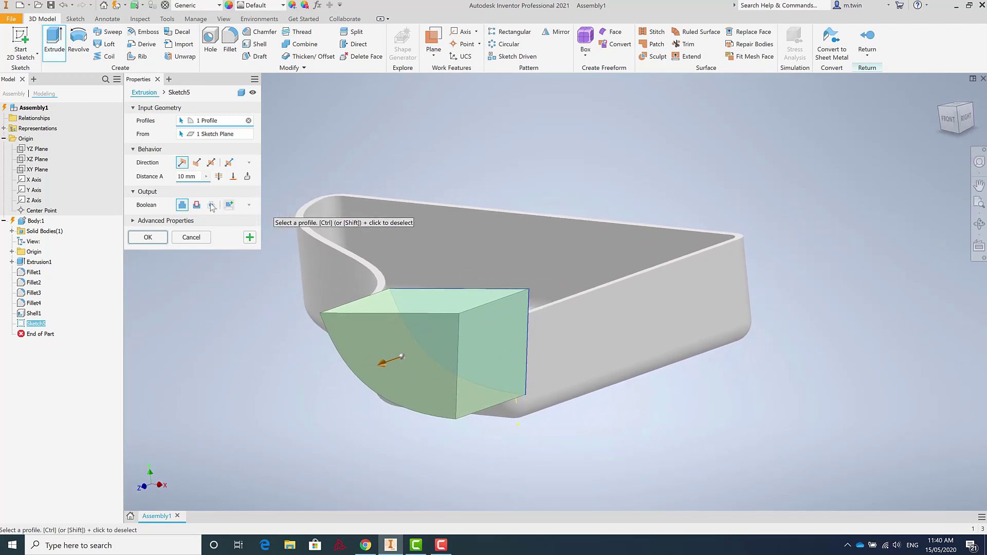
{"action": "left_click", "coordinate": [197, 163]}
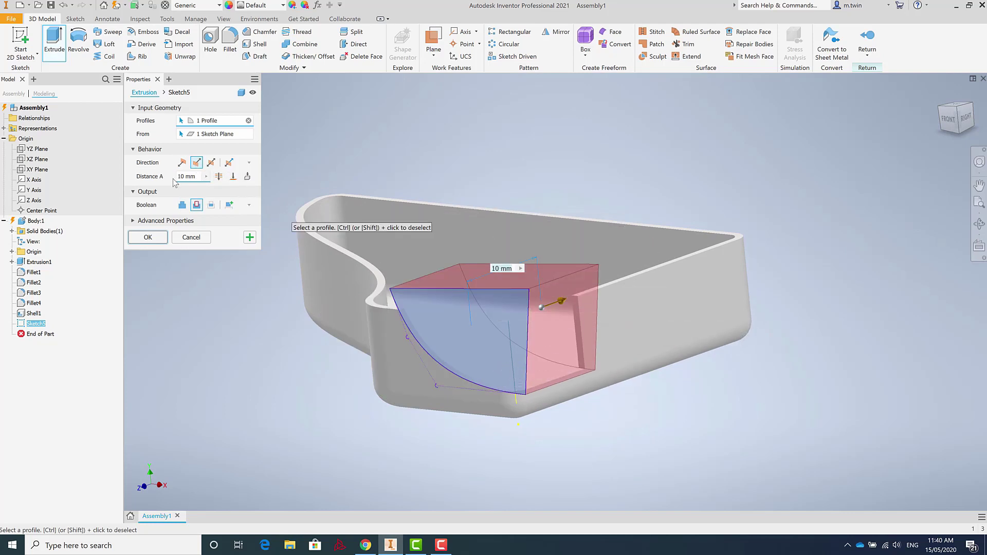
Try a fixed distance, Through All and a To extent ending at the inner face of the long straight wall for the cut
{"action": "left_click", "coordinate": [193, 180]}
{"action": "type", "text": "3"}
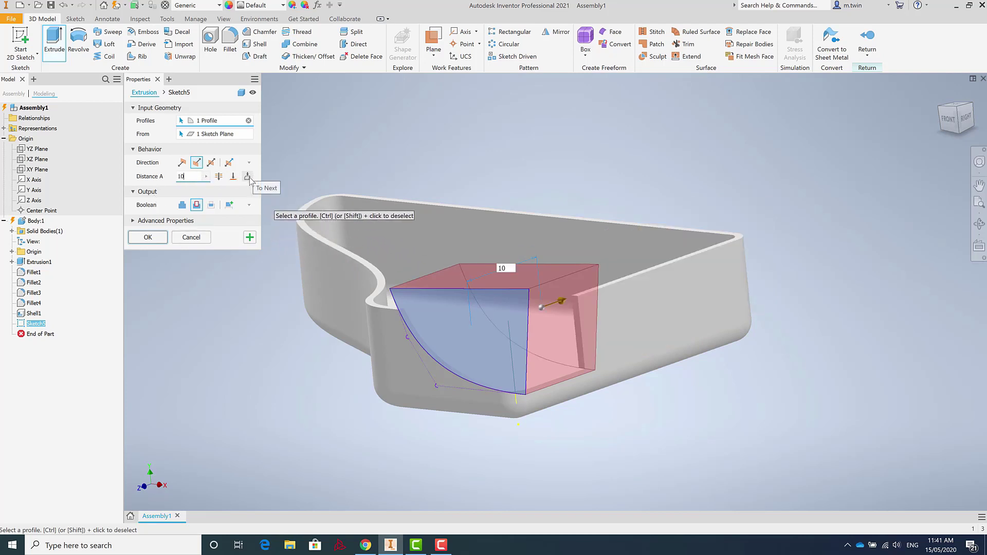
{"action": "left_click", "coordinate": [219, 176]}
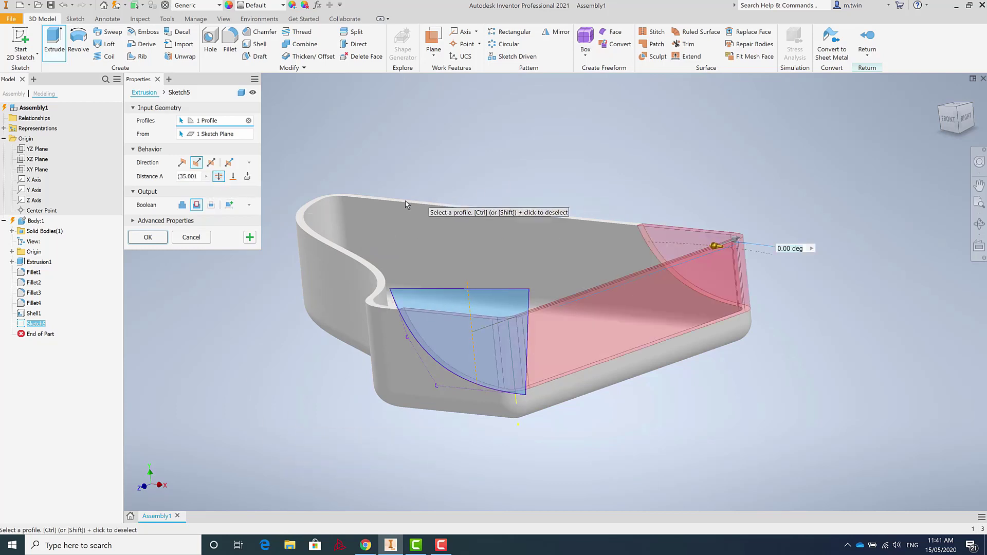
{"action": "left_click", "coordinate": [233, 177]}
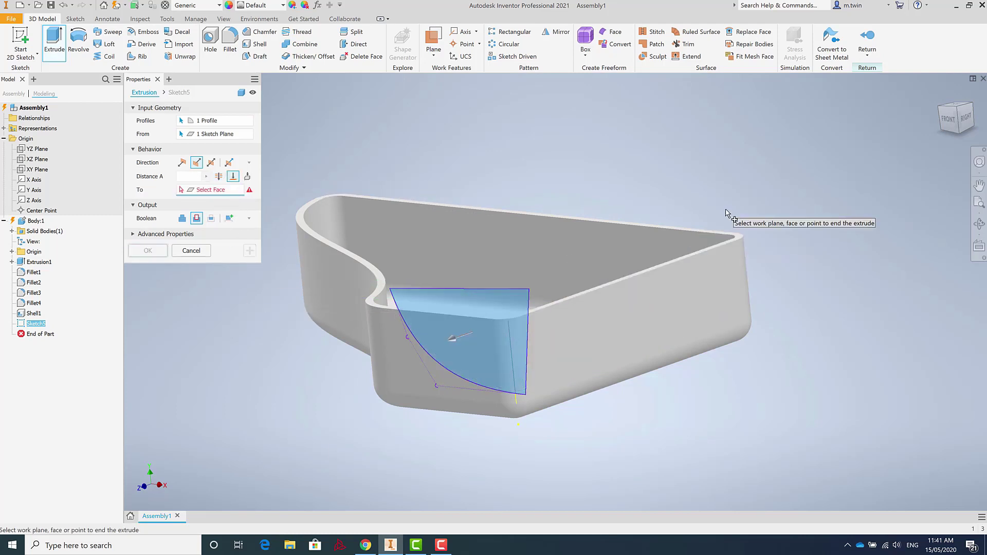
{"action": "left_click", "coordinate": [631, 246]}
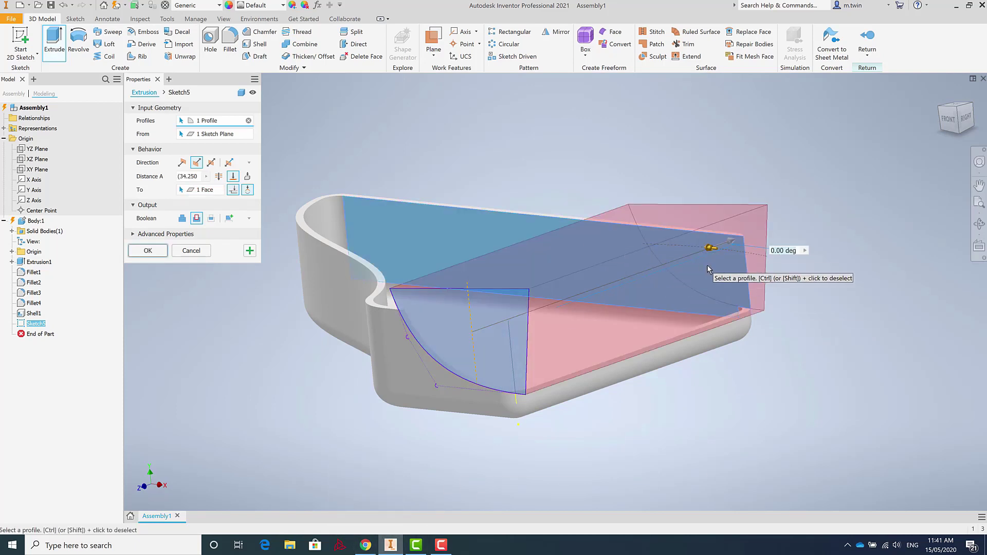
Extend the profile cut across the body with the To Next extent and create the feature
{"action": "left_click", "coordinate": [247, 177]}
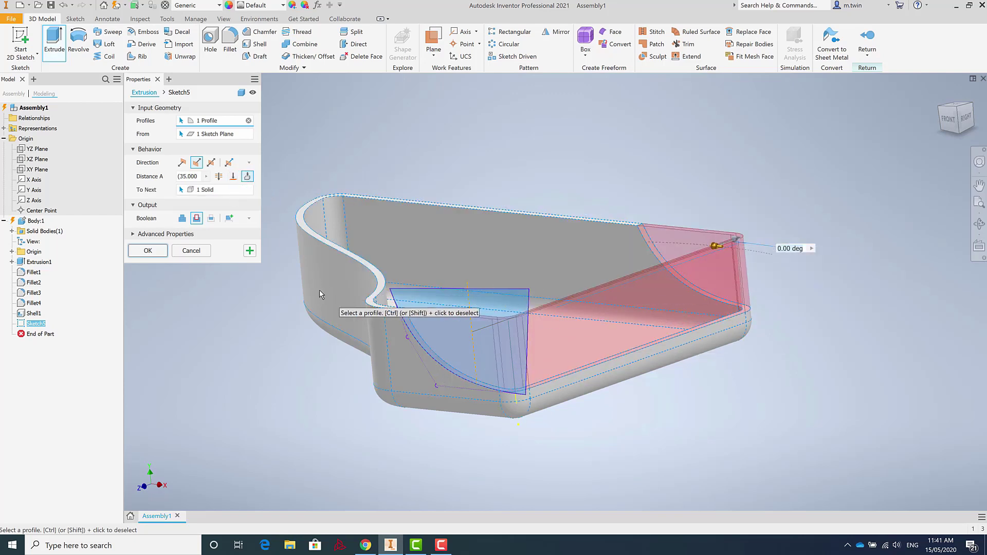
{"action": "left_click", "coordinate": [153, 248]}
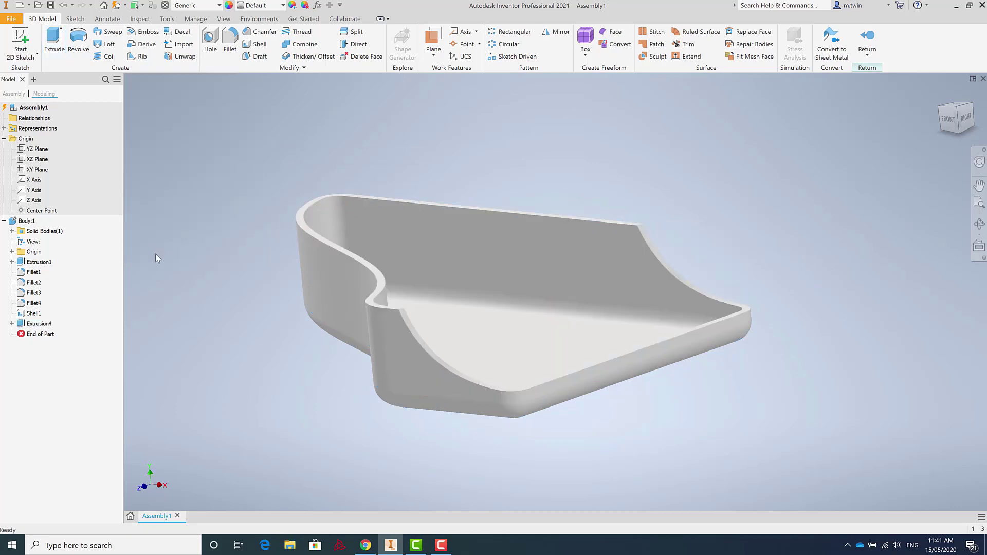
{"action": "middle_click_drag", "start_coordinate": [611, 262], "coordinate": [494, 269], "text": "shift"}
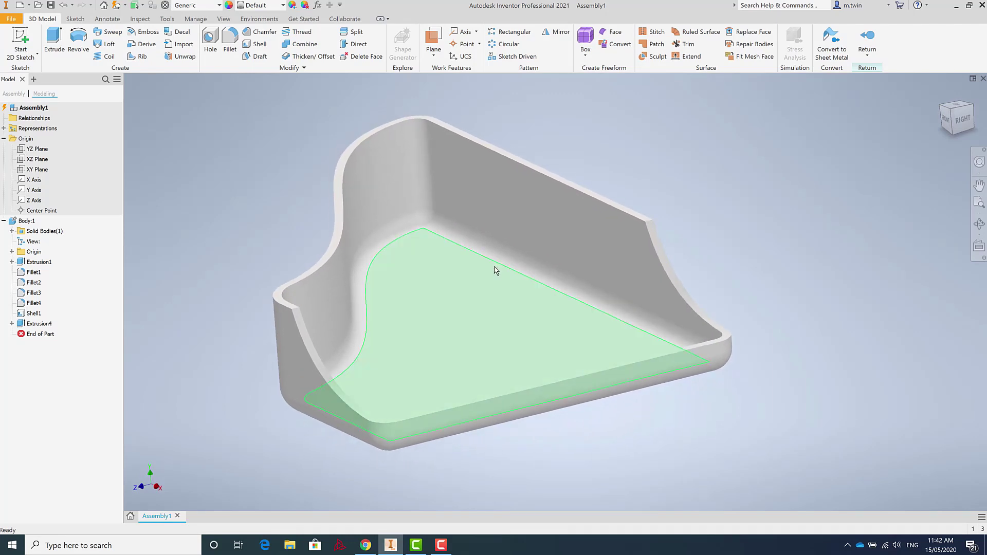
Finish editing the Body part in place and return to the top-level assembly's component tools
{"action": "left_click", "coordinate": [867, 40]}
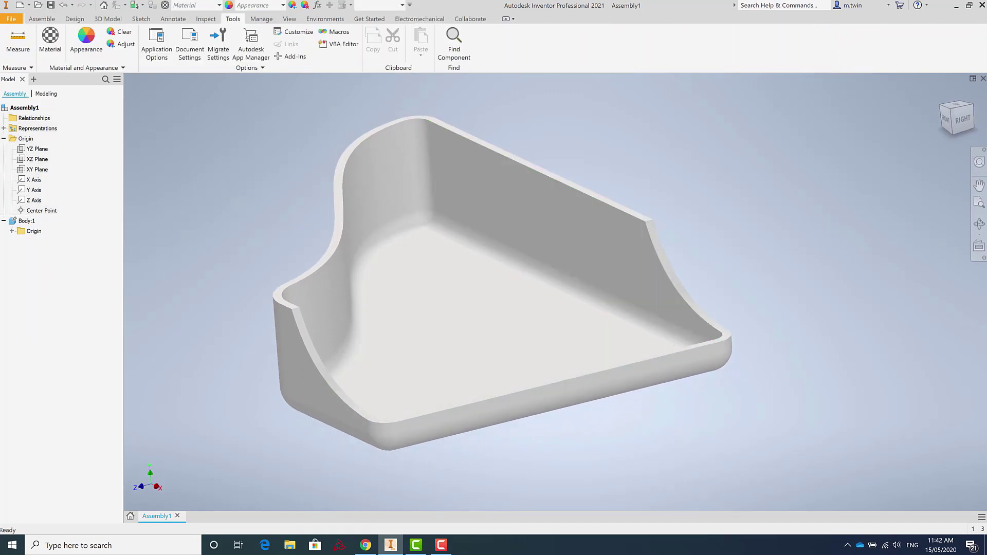
{"action": "middle_click_drag", "start_coordinate": [458, 159], "coordinate": [455, 275], "text": "shift"}
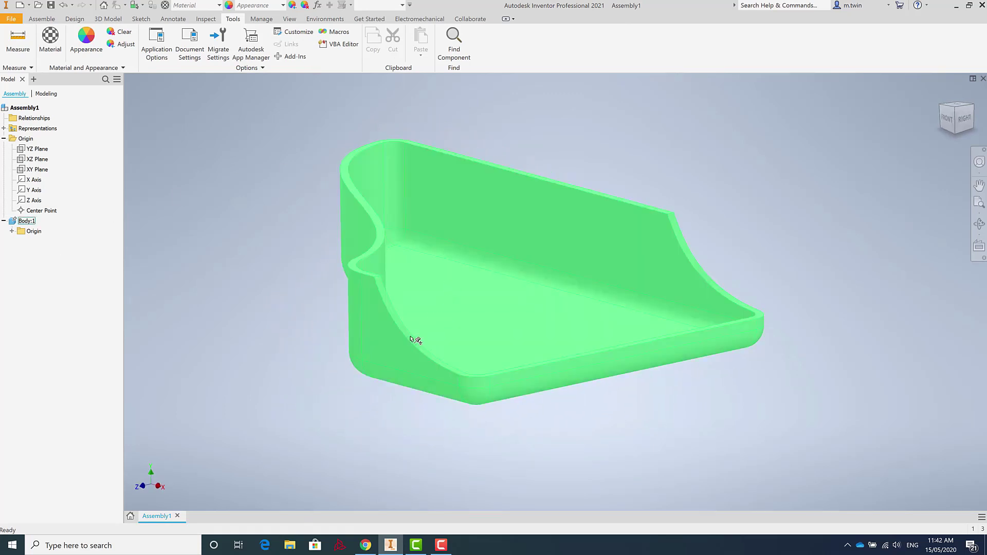
{"action": "left_click", "coordinate": [41, 19]}
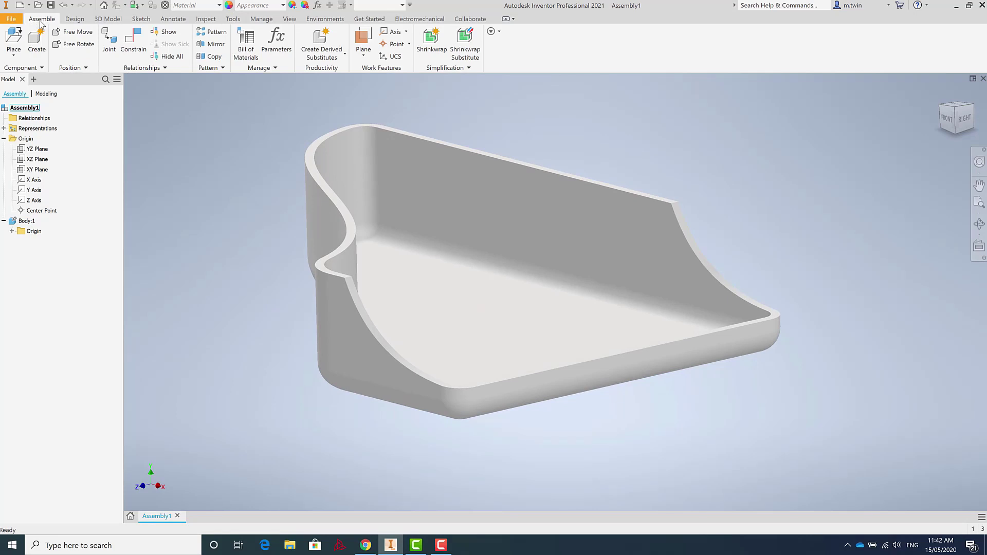
{"action": "left_click", "coordinate": [37, 40]}
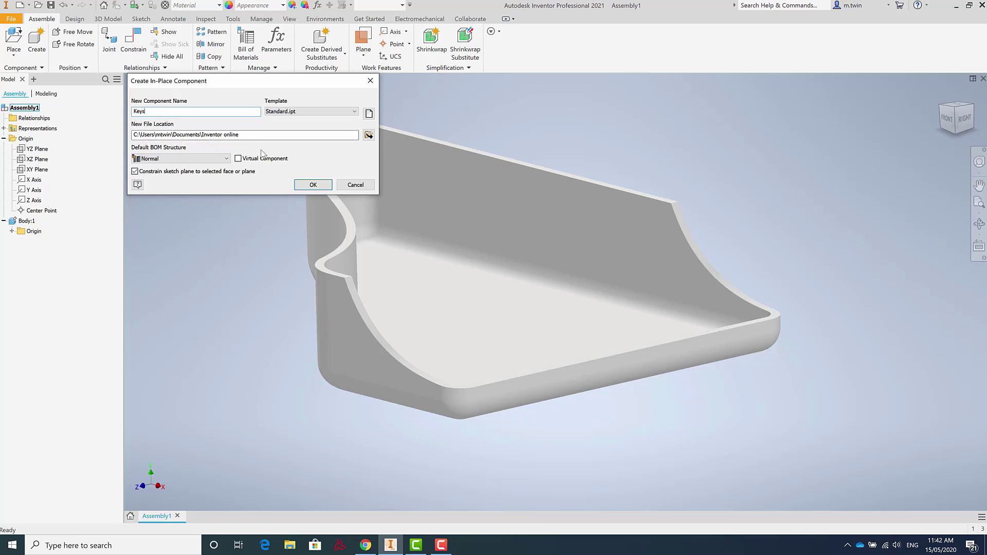
{"action": "left_click", "coordinate": [321, 186]}
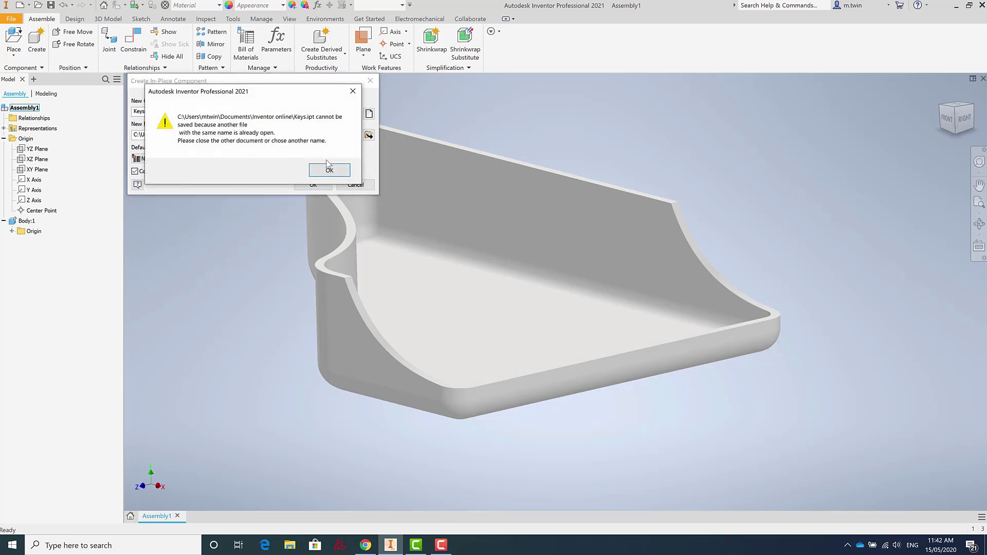
{"action": "left_click", "coordinate": [329, 169]}
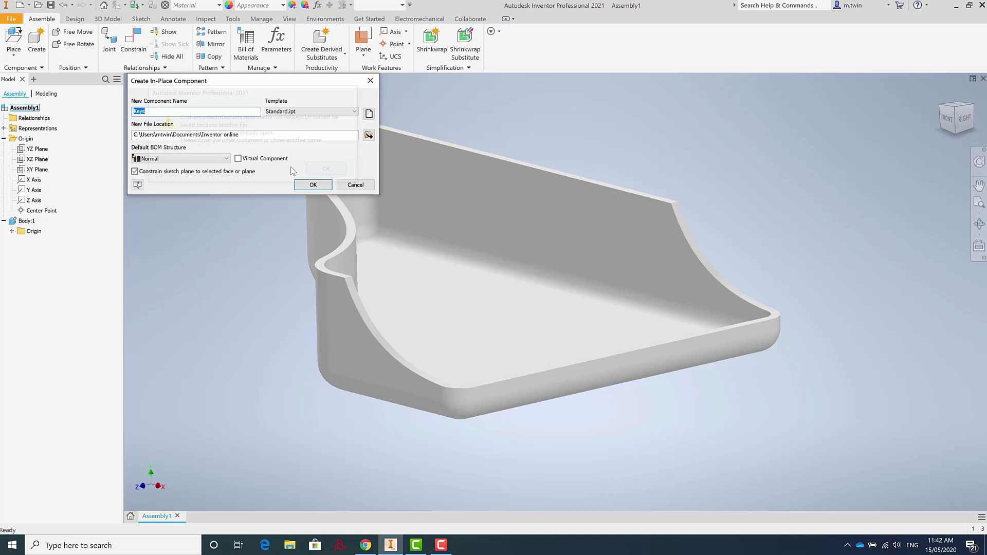
{"action": "left_click", "coordinate": [154, 110]}
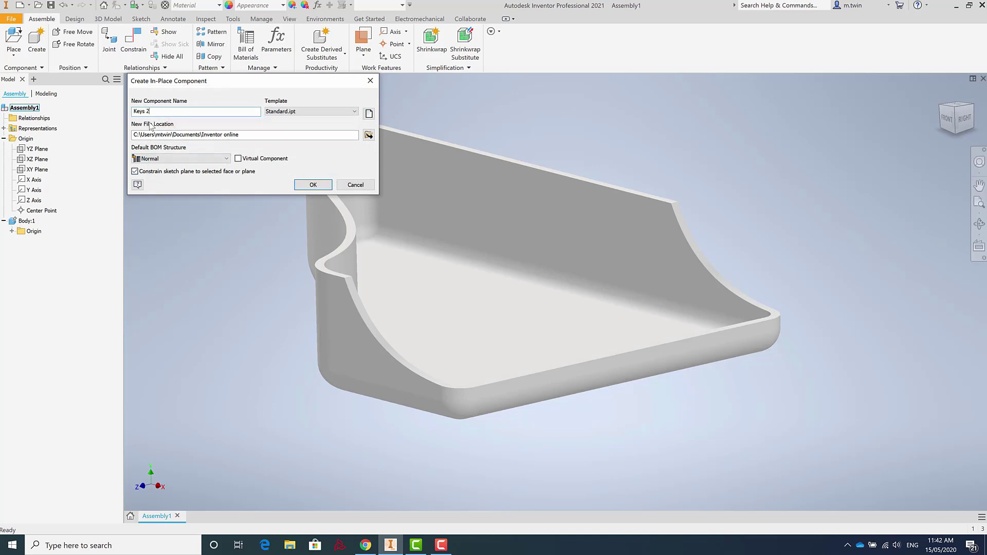
{"action": "left_click", "coordinate": [313, 184]}
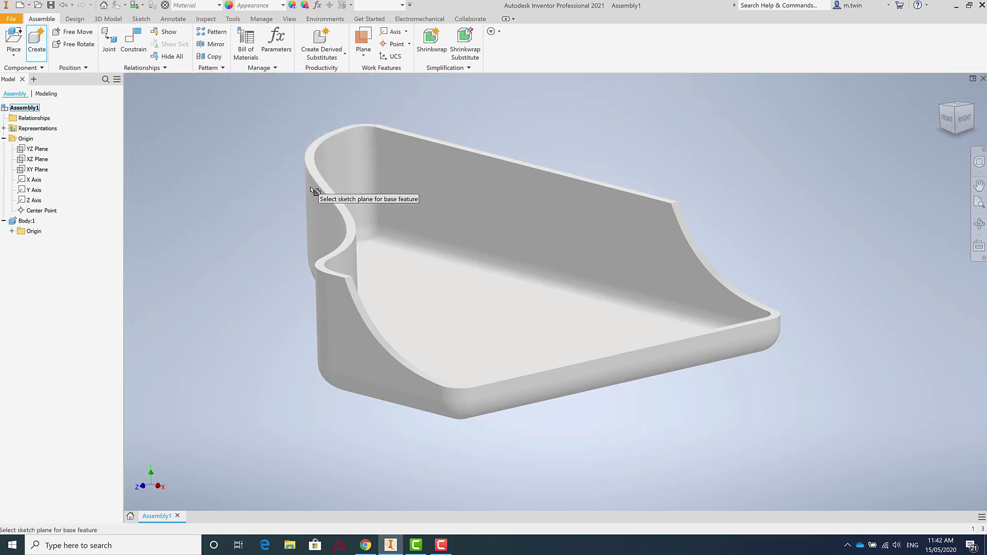
{"action": "middle_click_drag", "start_coordinate": [375, 316], "coordinate": [406, 329], "text": "shift"}
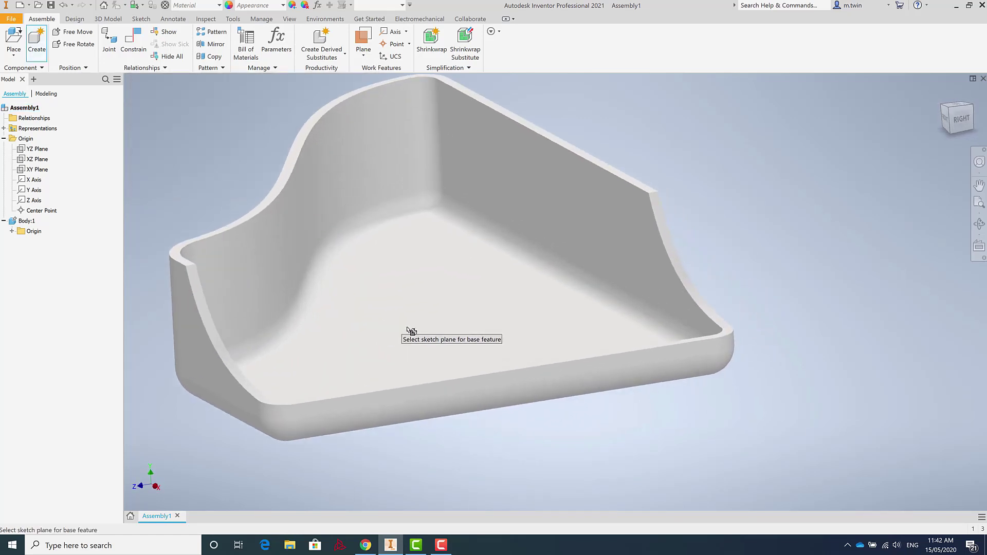
{"action": "scroll", "coordinate": [453, 263], "scroll_direction": "down", "scroll_amount": 2}
{"action": "scroll", "coordinate": [457, 289], "scroll_direction": "up", "scroll_amount": 2}
{"action": "middle_click_drag", "start_coordinate": [446, 274], "coordinate": [562, 334], "text": "shift"}
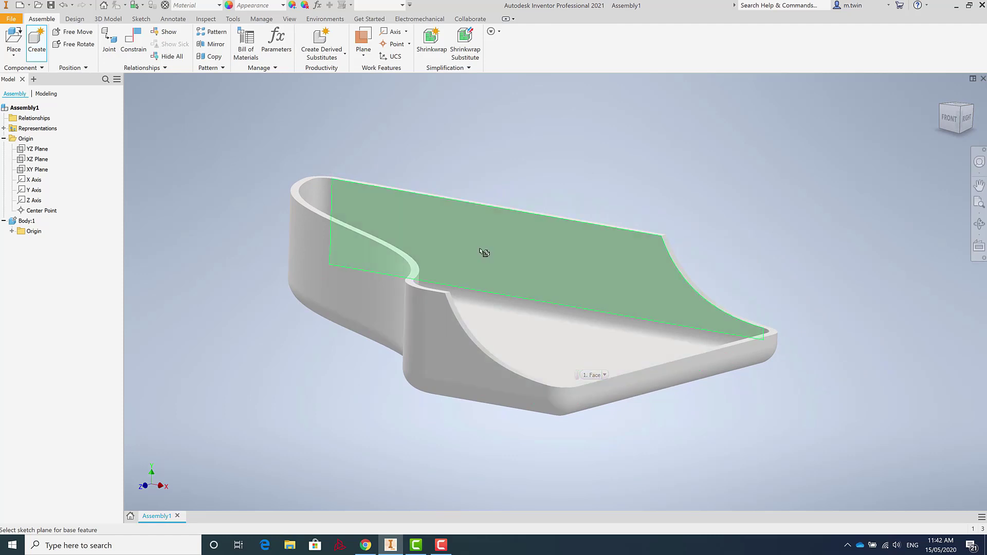
Create a work plane offset 6 mm above the body's inner floor face
{"action": "left_click", "coordinate": [362, 56]}
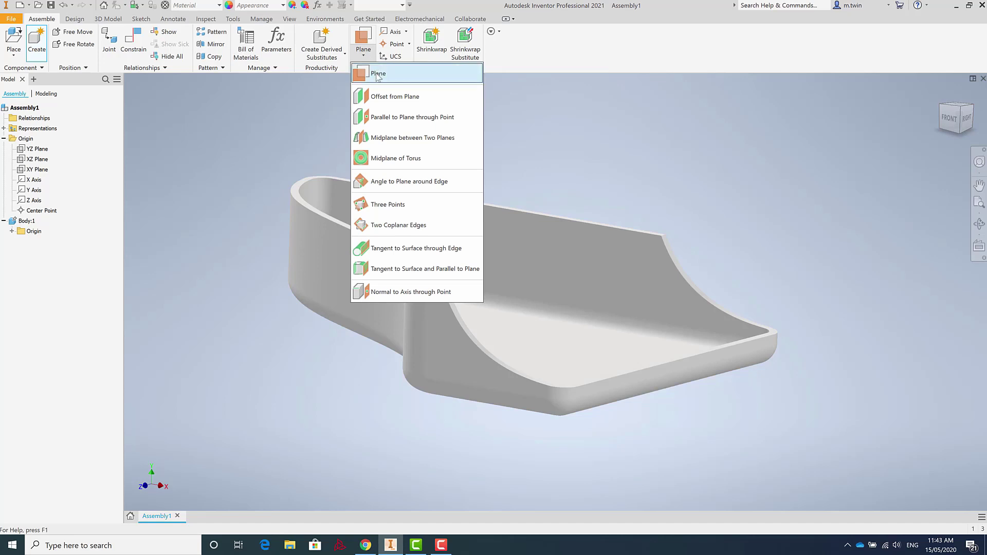
{"action": "left_click", "coordinate": [388, 97]}
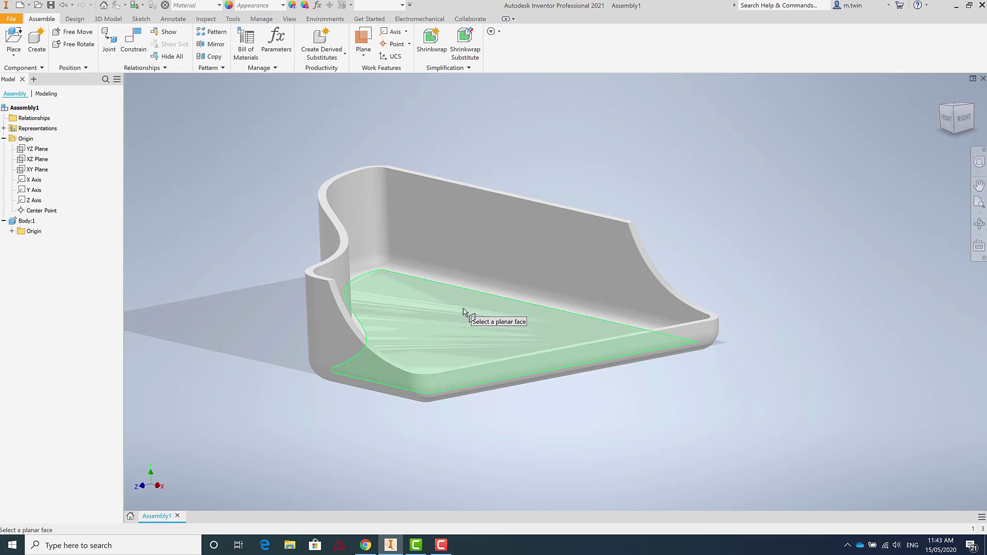
{"action": "left_click", "coordinate": [459, 309]}
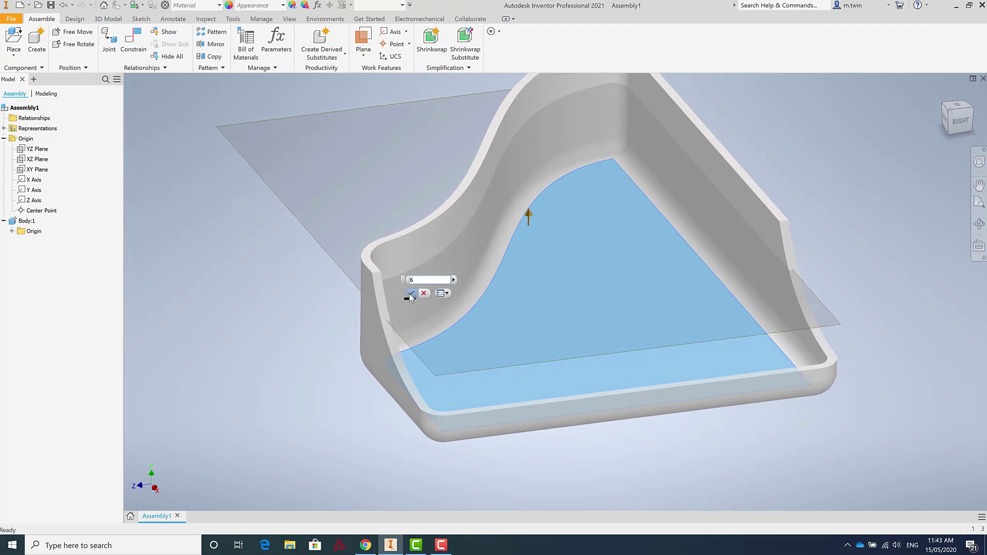
{"action": "key", "text": "Return"}
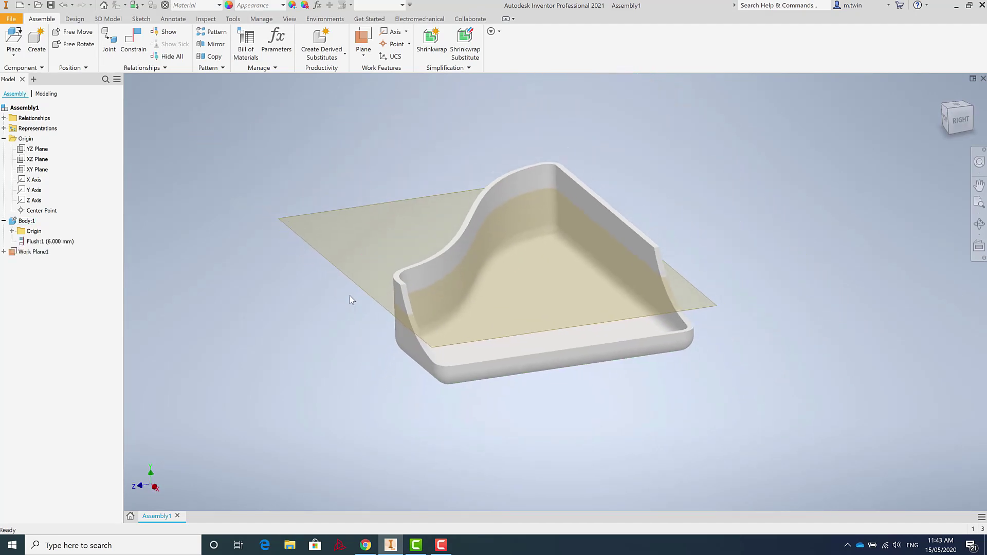
{"action": "middle_click_drag", "start_coordinate": [344, 263], "coordinate": [375, 253], "text": "shift"}
{"action": "scroll", "coordinate": [375, 251], "scroll_direction": "down", "scroll_amount": 5}
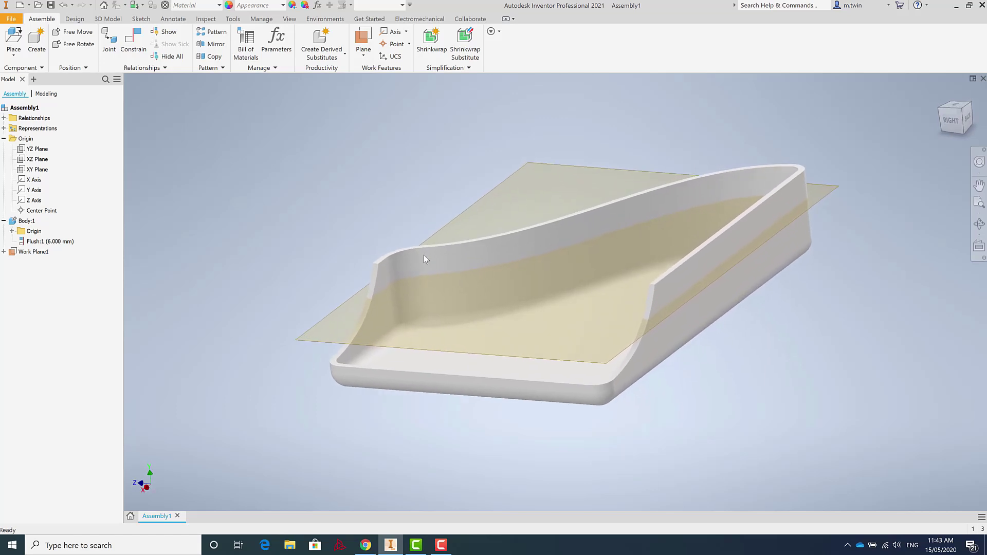
{"action": "middle_click_drag", "start_coordinate": [535, 341], "coordinate": [288, 239], "text": "shift"}
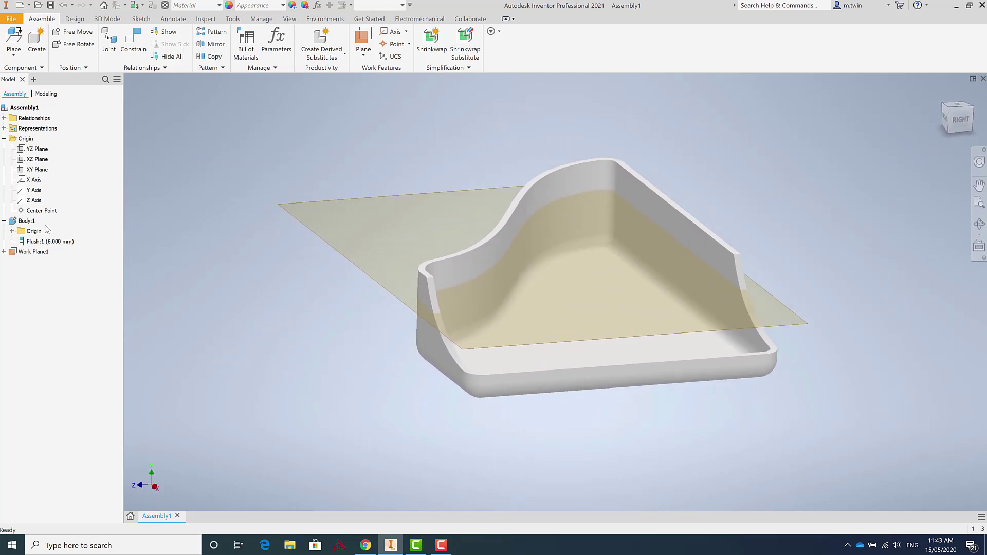
{"action": "left_click", "coordinate": [16, 252]}
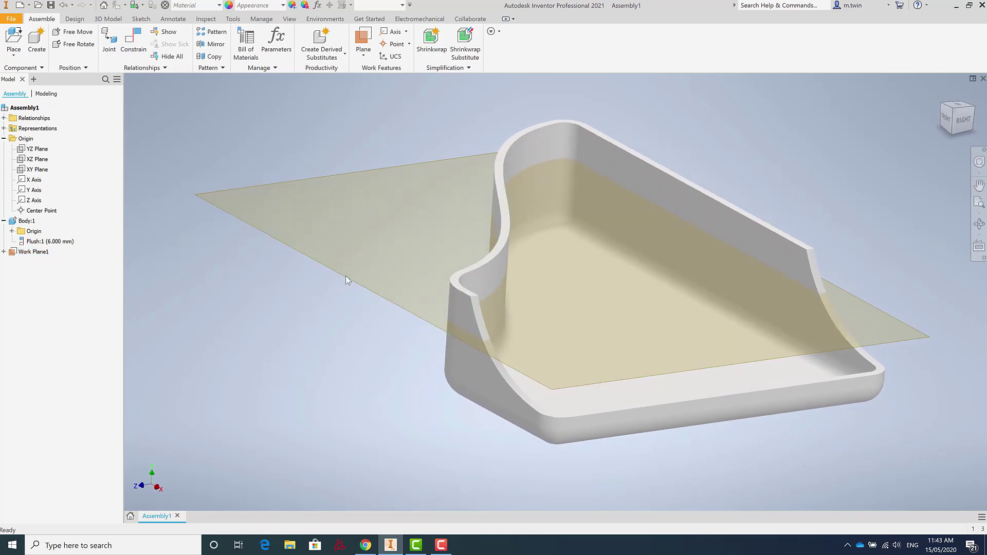
Create an in-place component named Keys 3 from Standard.ipt, placed on the offset work plane
{"action": "left_click", "coordinate": [37, 47]}
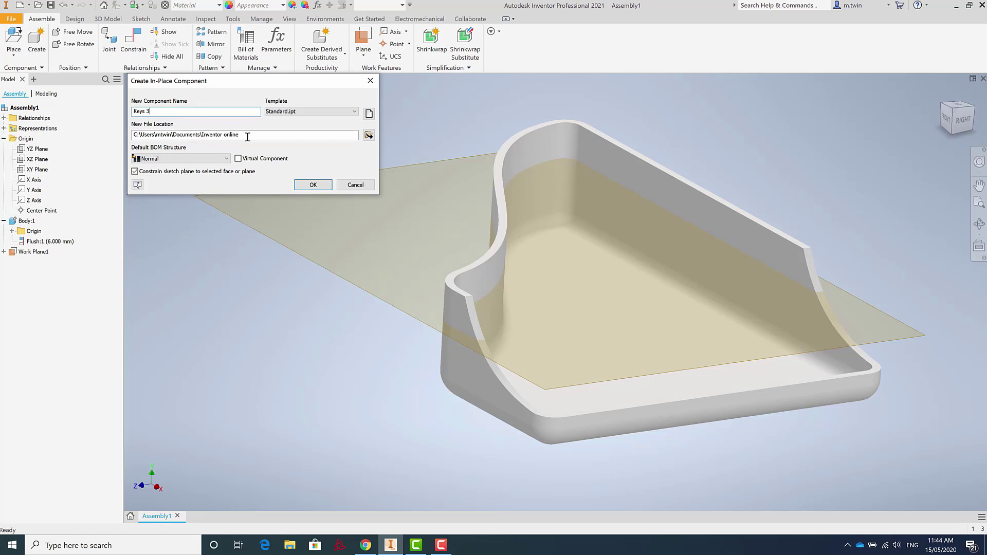
{"action": "left_click", "coordinate": [313, 185]}
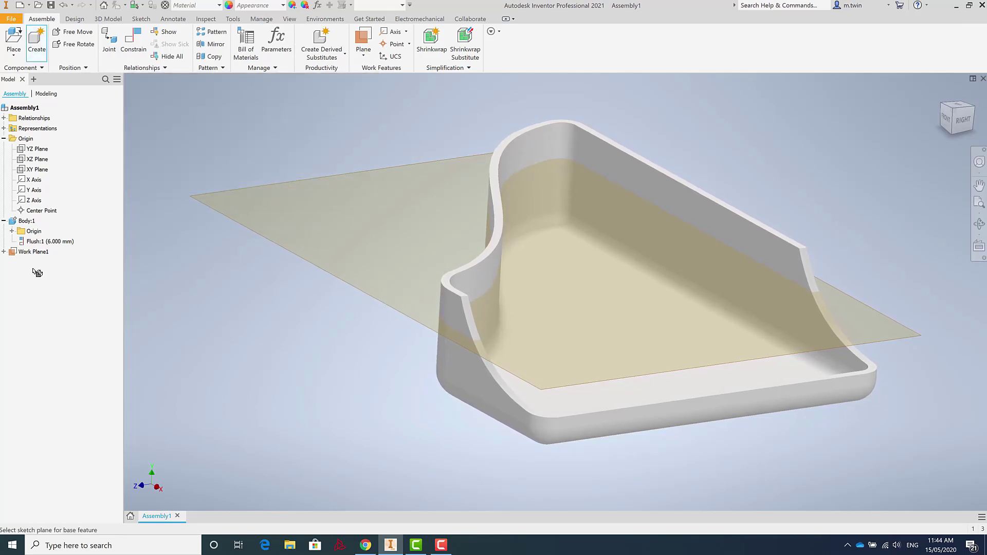
{"action": "left_click", "coordinate": [360, 296]}
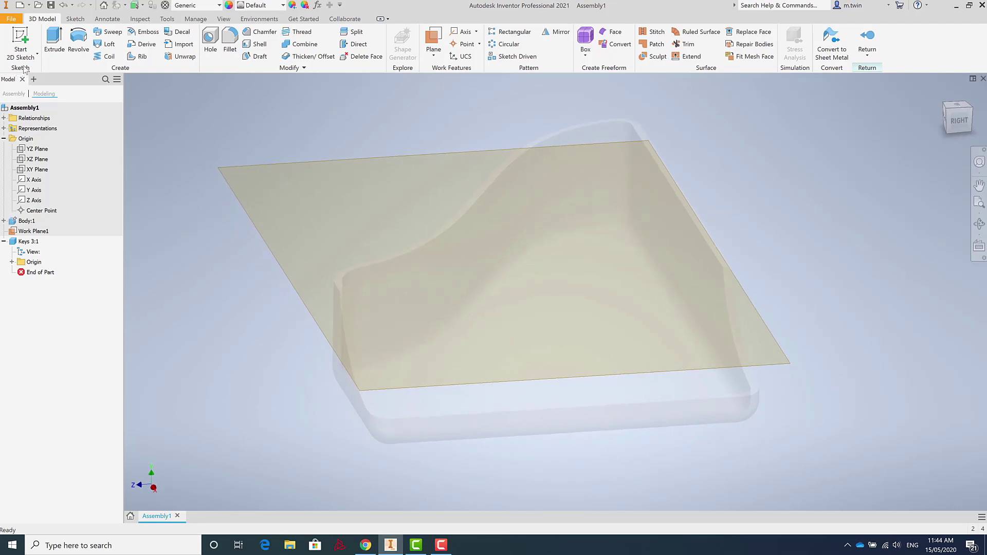
Start a 2D sketch on the offset work plane and project the outline of the body's inner floor face
{"action": "left_click", "coordinate": [22, 36]}
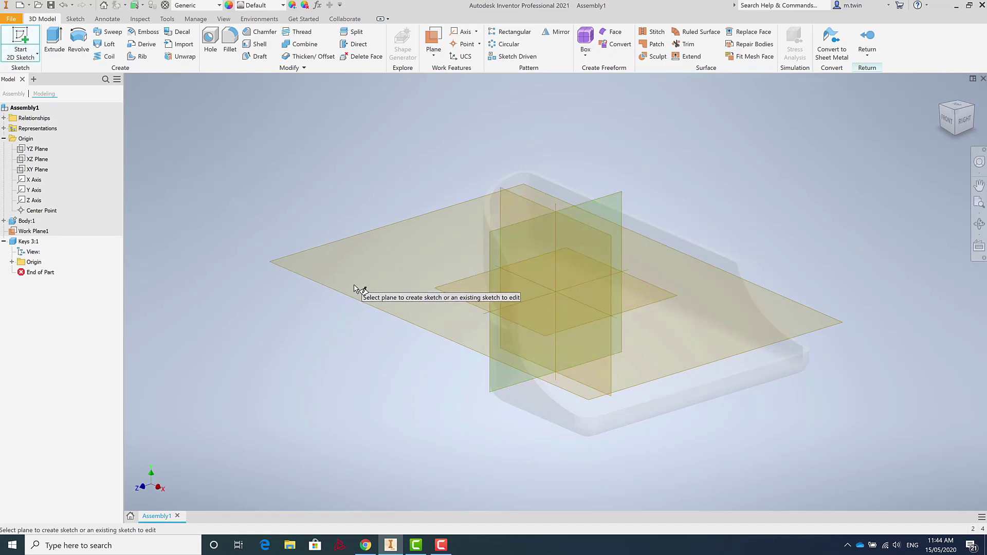
{"action": "left_click", "coordinate": [341, 293]}
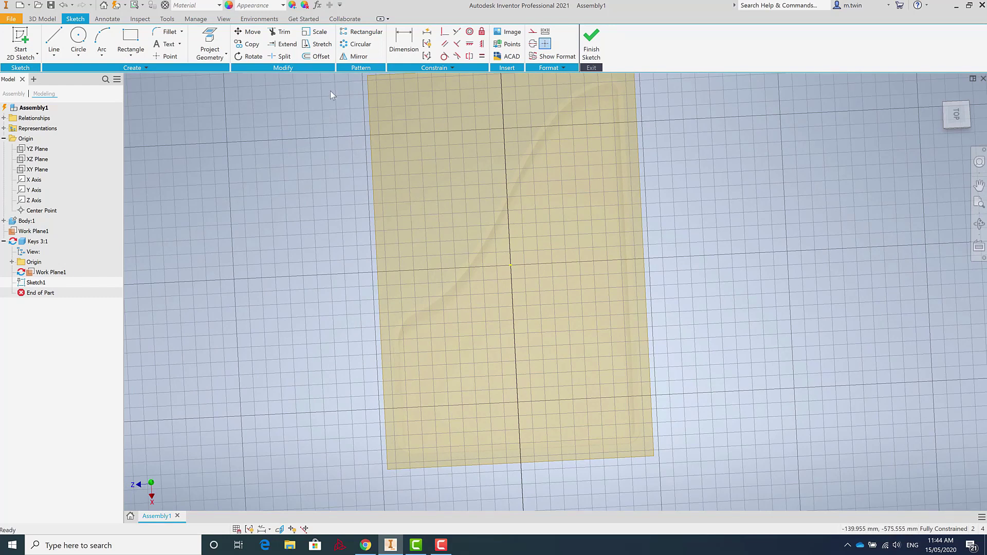
{"action": "left_click", "coordinate": [212, 39]}
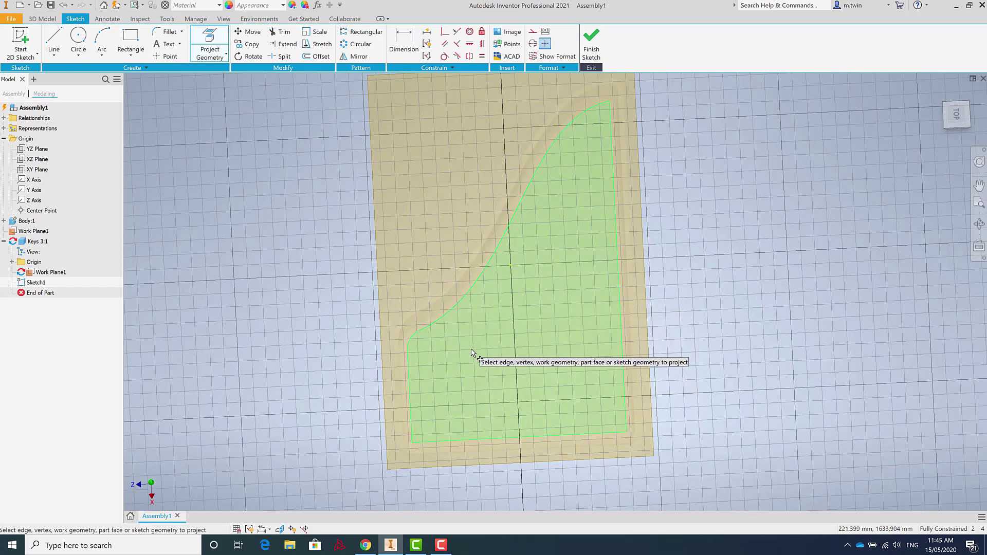
{"action": "left_click", "coordinate": [527, 389]}
Project the body's straight edge just outside the short side of the floor outline into the sketch and finish projecting
{"action": "scroll", "coordinate": [521, 493], "scroll_direction": "up", "scroll_amount": 1}
{"action": "mouse_move", "coordinate": [520, 492]}
{"action": "middle_mouse_down"}
{"action": "mouse_move", "coordinate": [530, 438]}
{"action": "mouse_move", "coordinate": [515, 460]}
{"action": "middle_mouse_up"}
{"action": "scroll", "coordinate": [540, 424], "scroll_direction": "down", "scroll_amount": 1}
{"action": "middle_click_drag", "start_coordinate": [536, 428], "coordinate": [560, 399]}
{"action": "scroll", "coordinate": [559, 399], "scroll_direction": "down", "scroll_amount": 2}
{"action": "scroll", "coordinate": [560, 403], "scroll_direction": "down", "scroll_amount": 2}
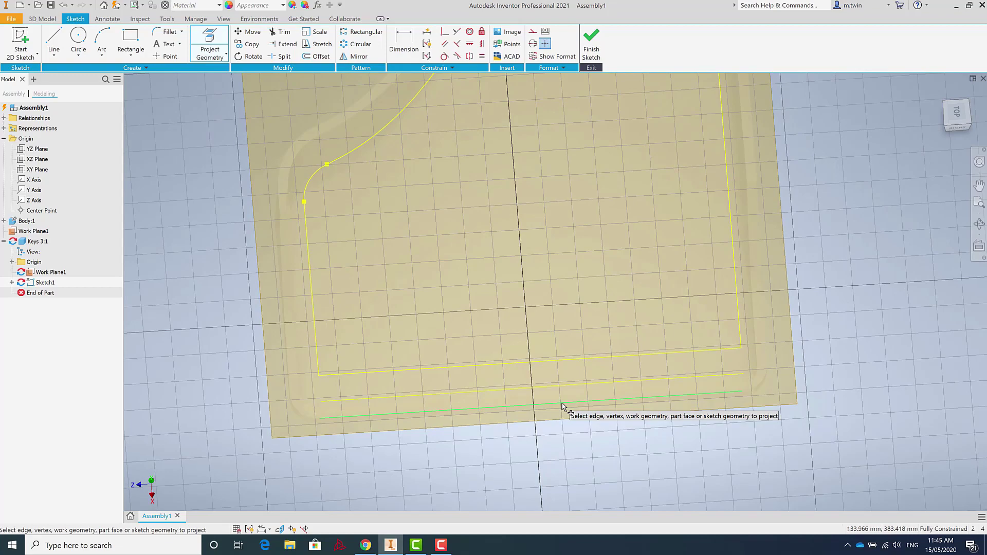
{"action": "middle_click_drag", "start_coordinate": [633, 427], "coordinate": [717, 351], "text": "shift"}
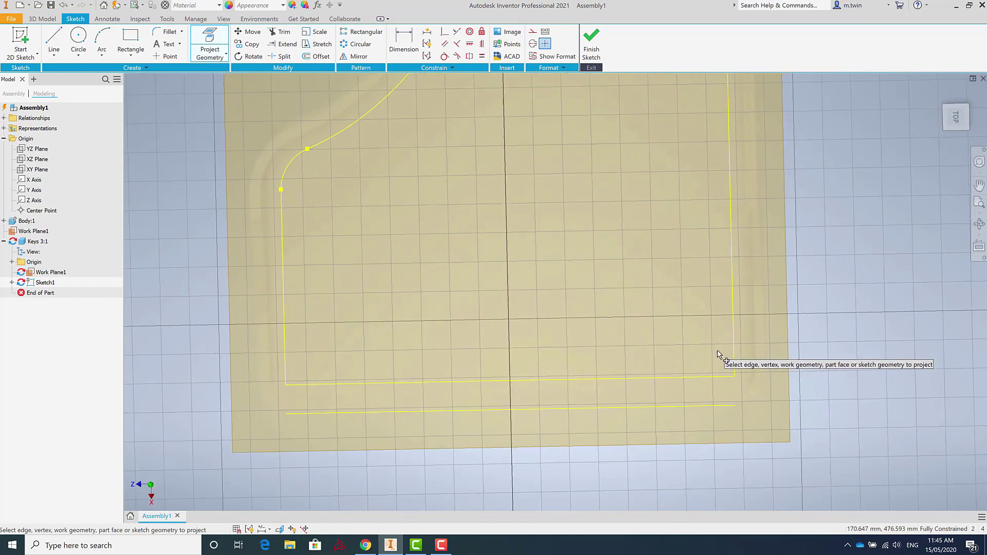
{"action": "scroll", "coordinate": [732, 344], "scroll_direction": "up", "scroll_amount": 2}
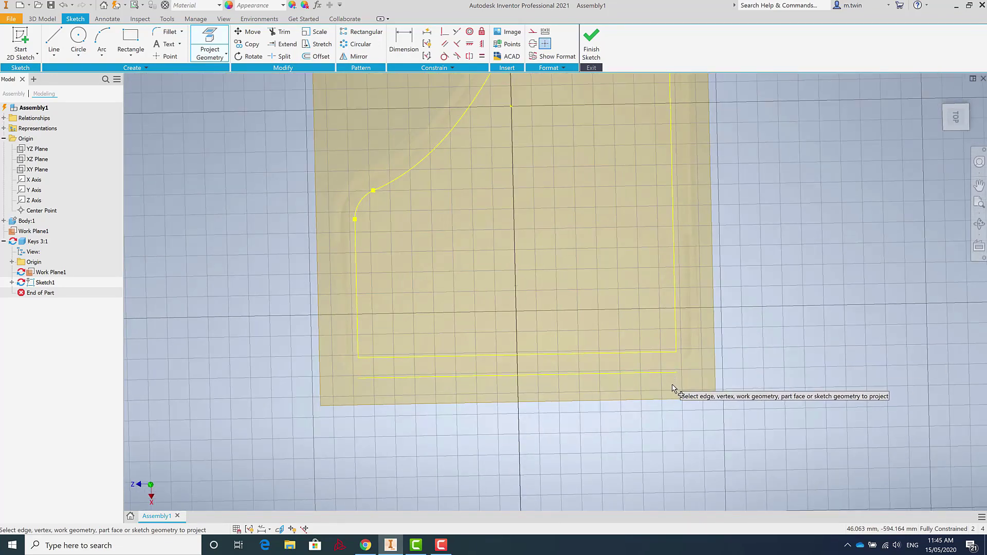
{"action": "mouse_move", "coordinate": [643, 375]}
{"action": "middle_mouse_down", "text": "shift"}
{"action": "mouse_move", "coordinate": [627, 407]}
{"action": "mouse_move", "coordinate": [640, 404]}
{"action": "middle_mouse_up", "text": "shift"}
{"action": "left_click", "coordinate": [966, 114]}
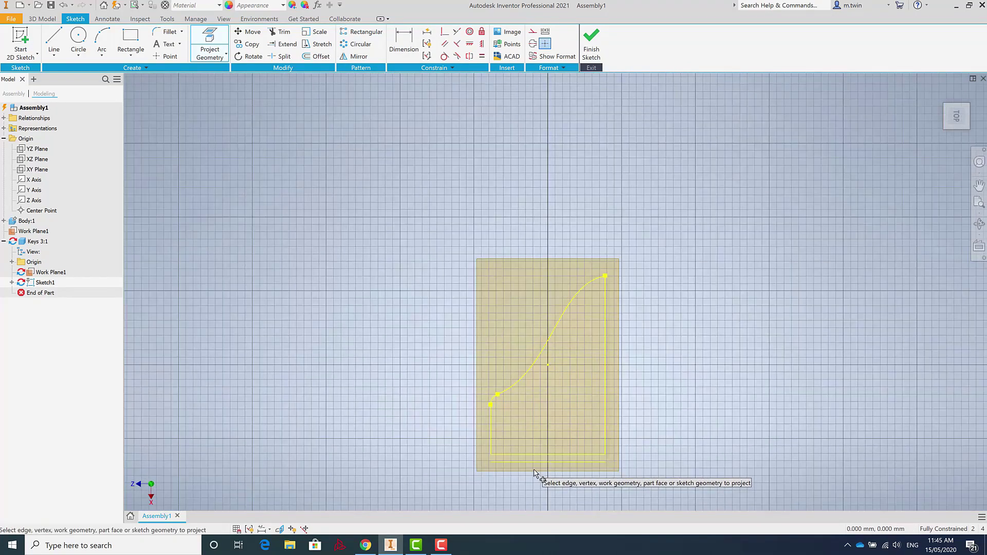
{"action": "scroll", "coordinate": [535, 473], "scroll_direction": "up", "scroll_amount": 3}
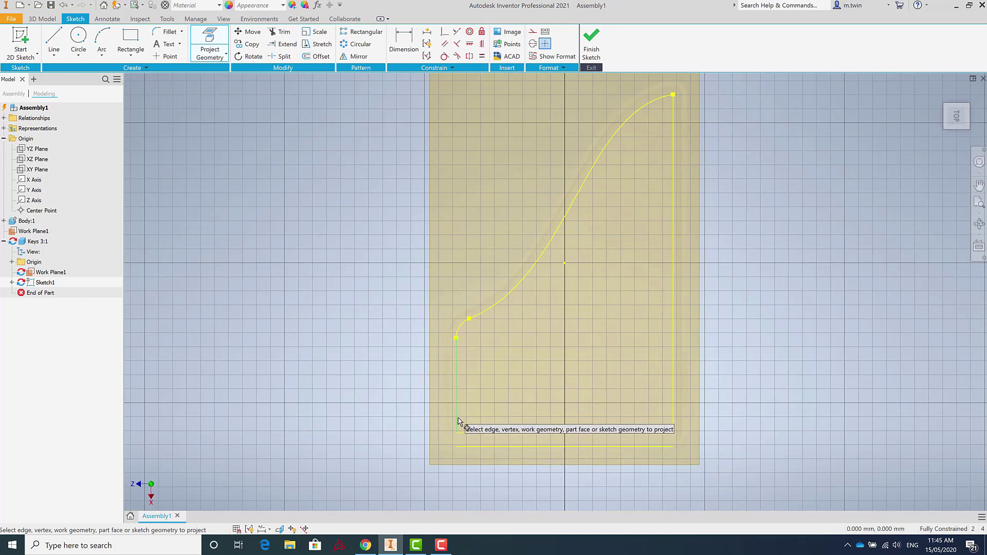
{"action": "left_click", "coordinate": [672, 427]}
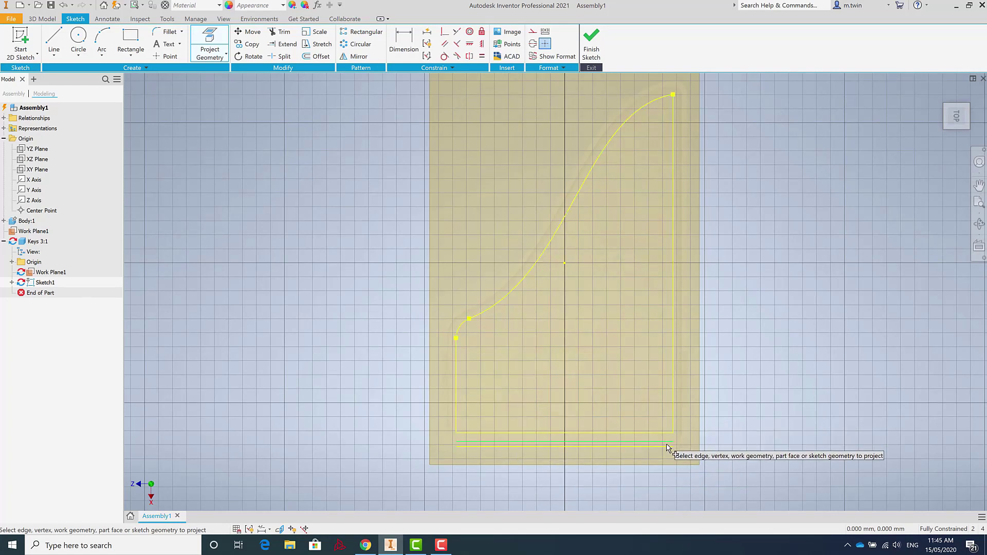
{"action": "left_click", "coordinate": [224, 49]}
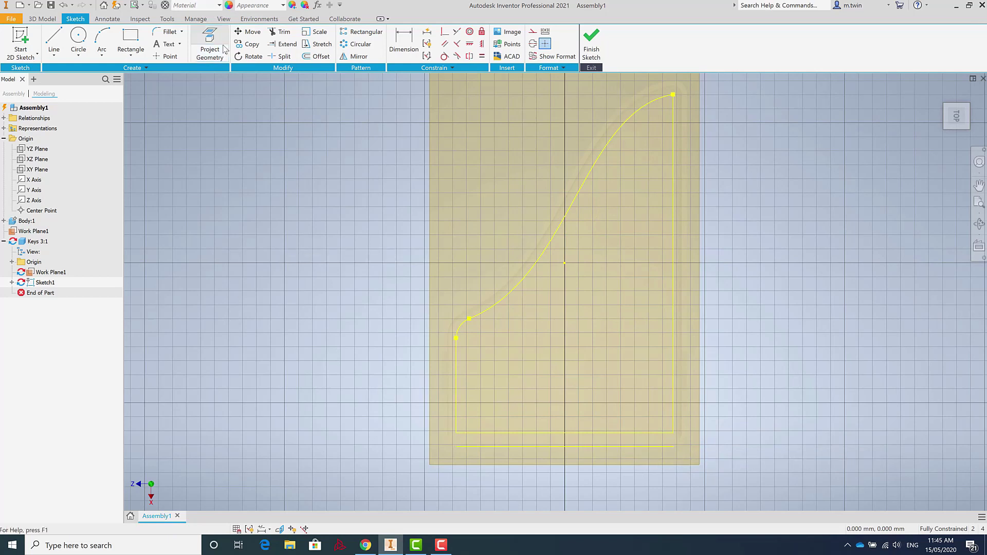
Offset the projected floor outline inward by 0.1 mm
{"action": "left_click", "coordinate": [286, 45]}
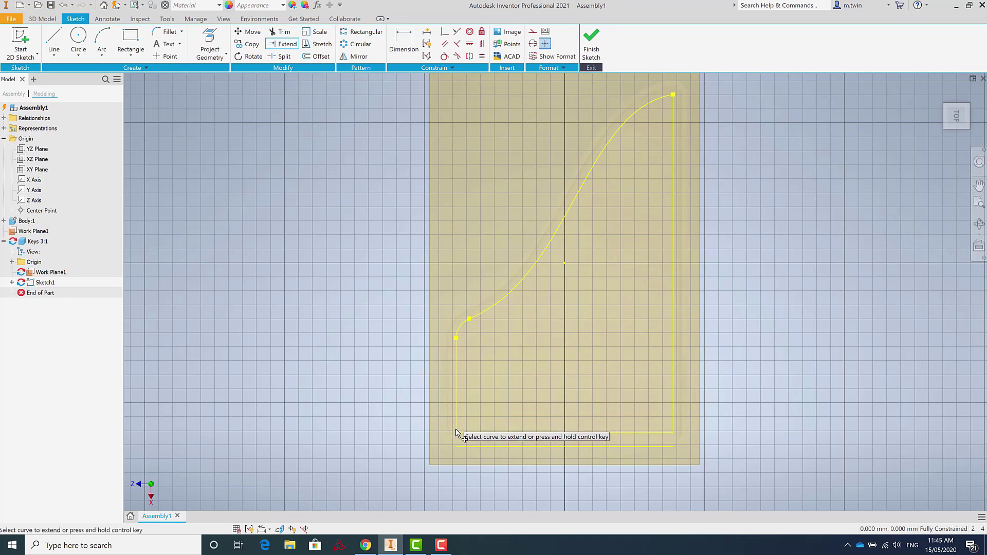
{"action": "scroll", "coordinate": [455, 452], "scroll_direction": "up", "scroll_amount": 5}
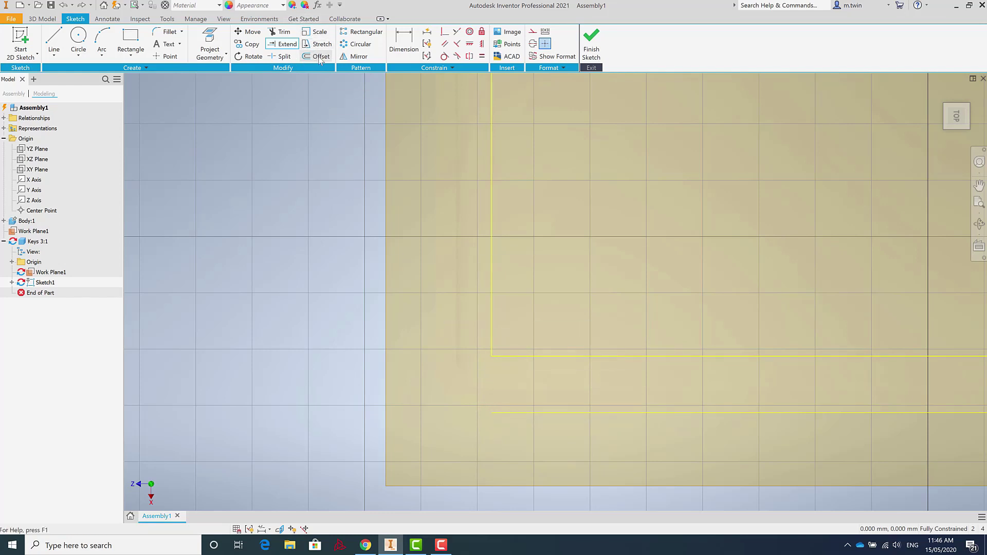
{"action": "left_click", "coordinate": [491, 264]}
{"action": "scroll", "coordinate": [356, 332], "scroll_direction": "down", "scroll_amount": 10}
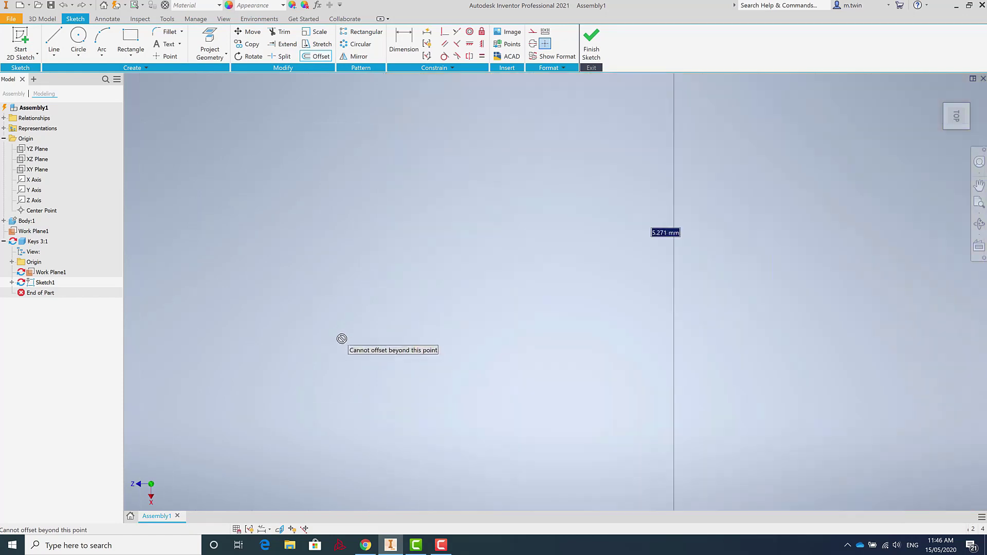
{"action": "scroll", "coordinate": [366, 319], "scroll_direction": "up", "scroll_amount": 10}
{"action": "scroll", "coordinate": [366, 319], "scroll_direction": "up", "scroll_amount": 5}
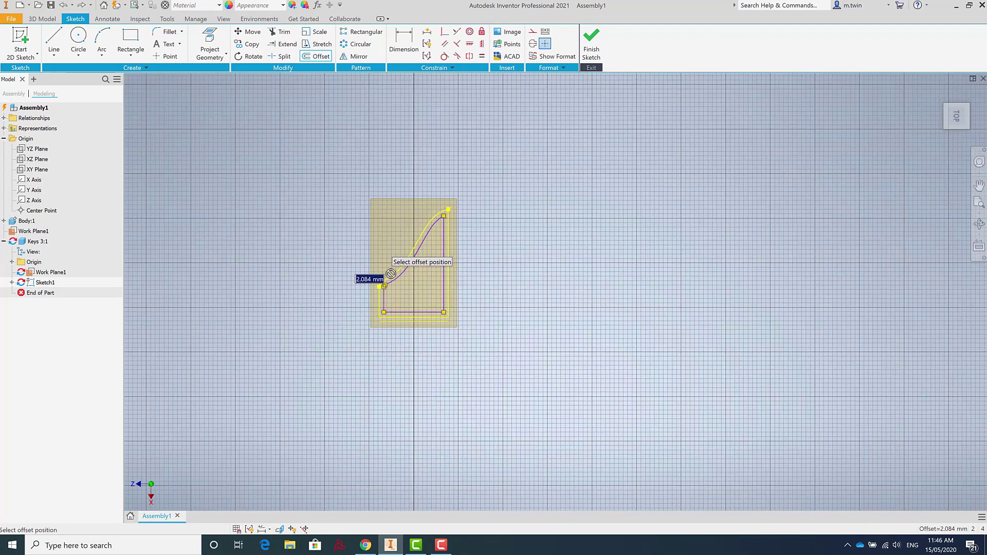
{"action": "scroll", "coordinate": [435, 277], "scroll_direction": "down", "scroll_amount": 5}
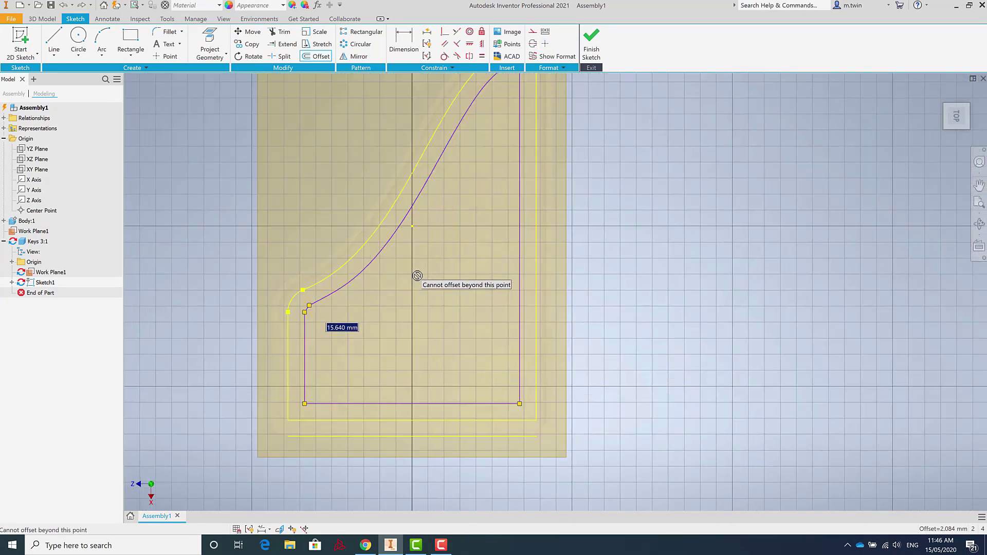
{"action": "scroll", "coordinate": [418, 280], "scroll_direction": "up", "scroll_amount": 3}
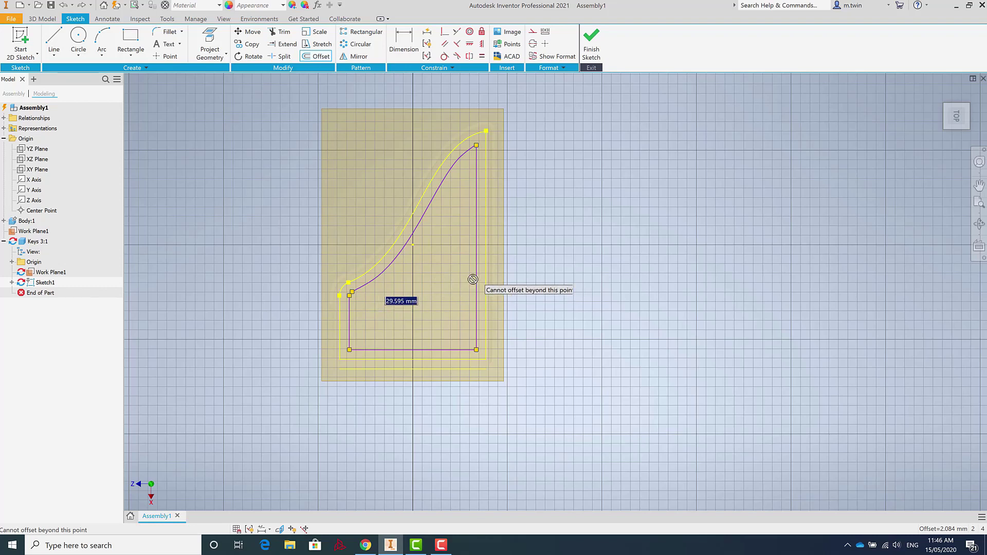
{"action": "scroll", "coordinate": [459, 286], "scroll_direction": "down", "scroll_amount": 2}
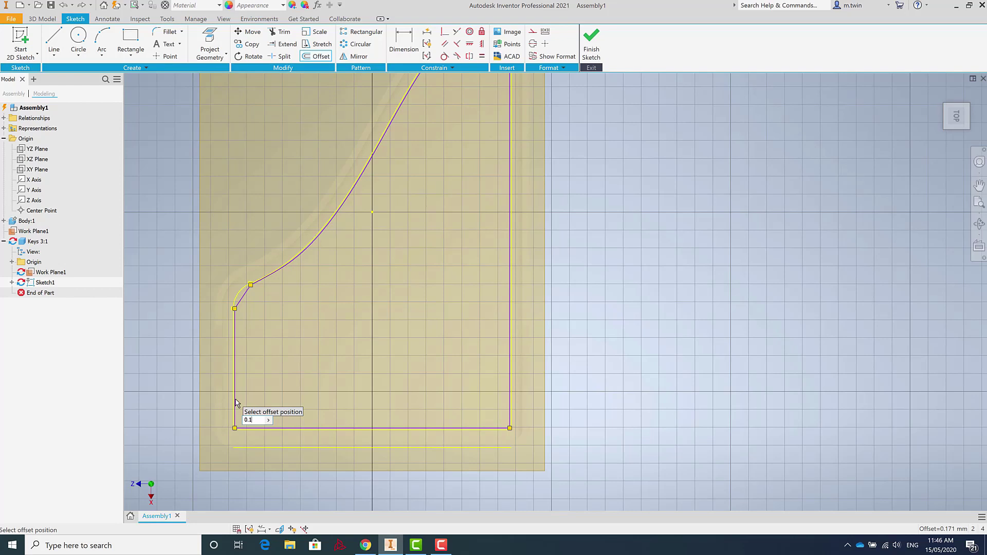
{"action": "key", "text": "Return"}
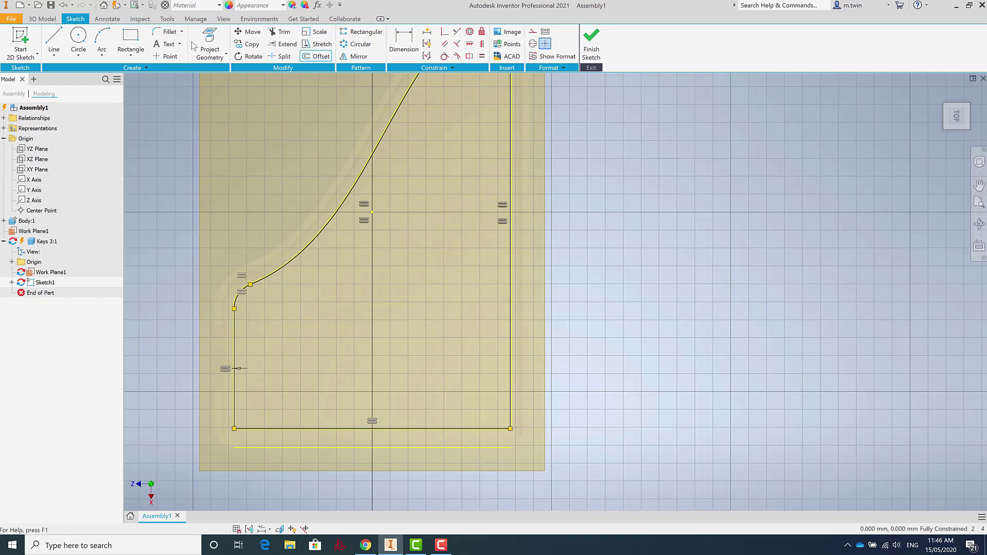
Extend both straight sides of the offset outline to the projected edge beyond its short side
{"action": "left_click", "coordinate": [276, 45]}
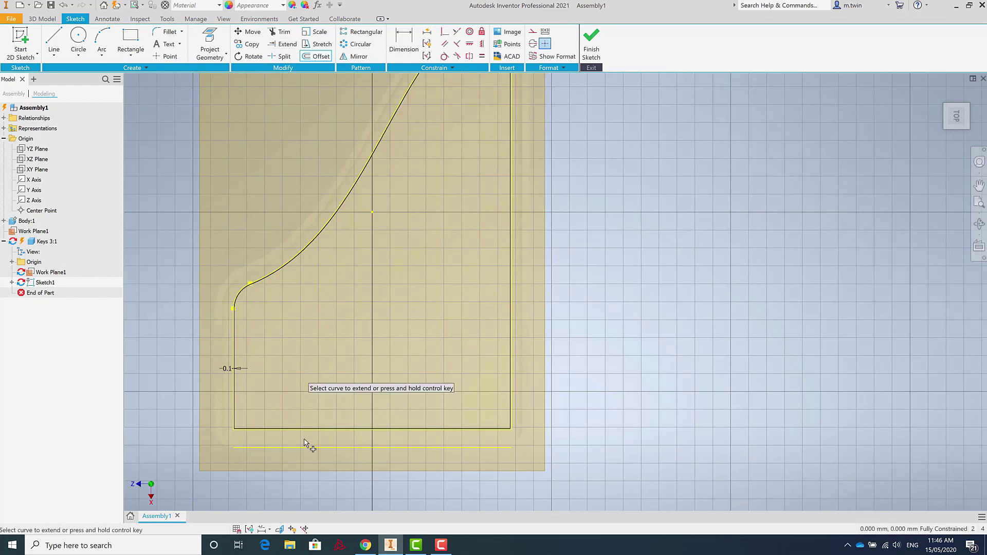
{"action": "left_click", "coordinate": [235, 422]}
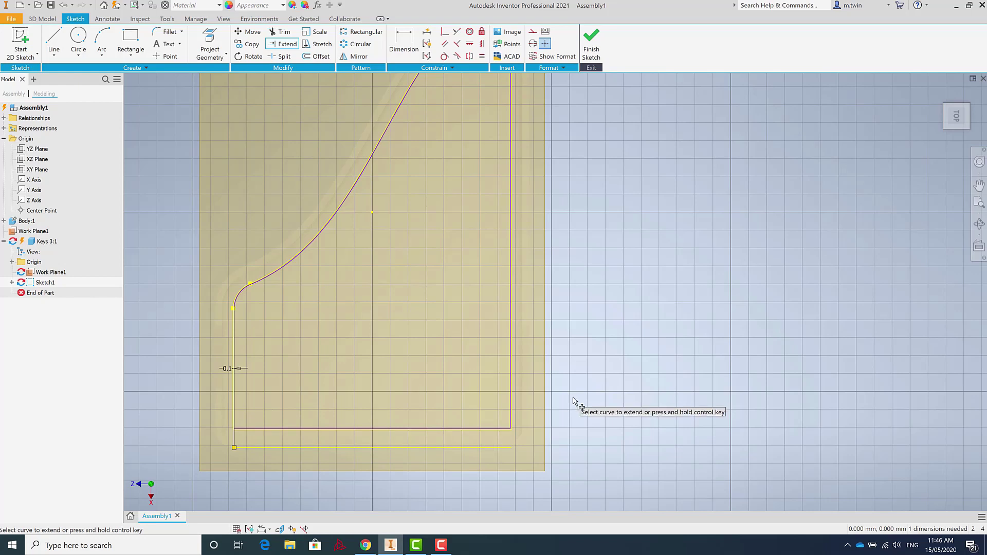
{"action": "left_click", "coordinate": [512, 429]}
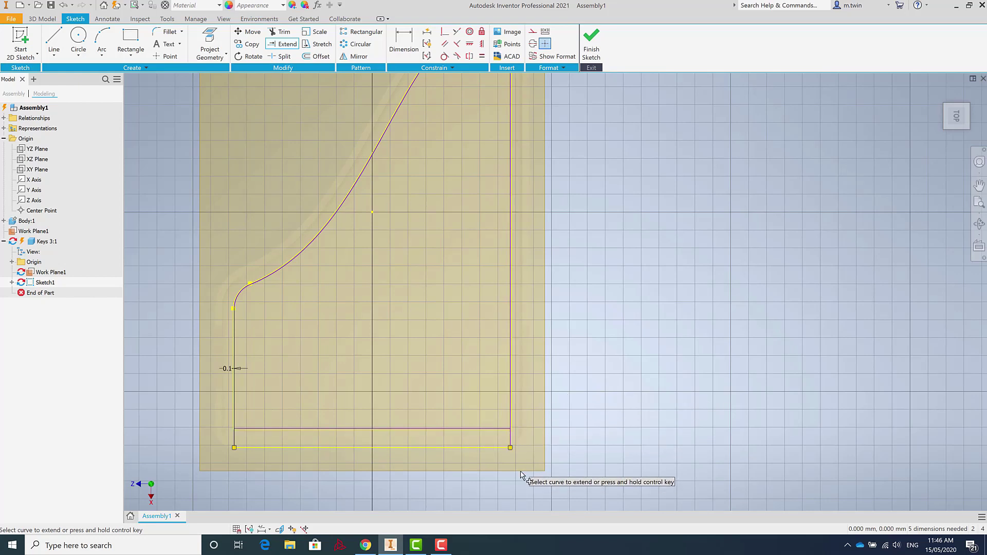
Offset the projected outer edge by 0.1 mm toward the inside of the profile
{"action": "scroll", "coordinate": [502, 433], "scroll_direction": "down", "scroll_amount": 3}
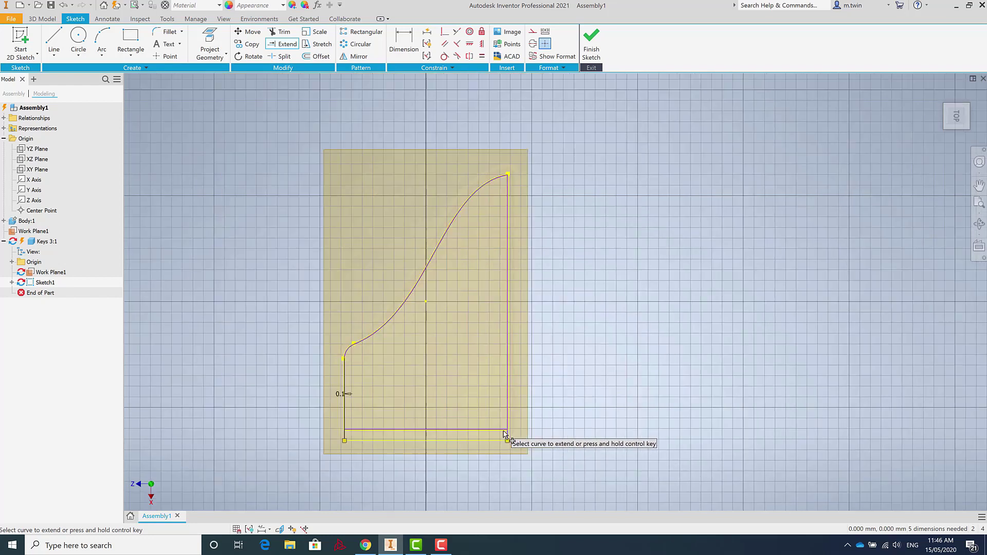
{"action": "scroll", "coordinate": [514, 443], "scroll_direction": "up", "scroll_amount": 4}
{"action": "scroll", "coordinate": [514, 443], "scroll_direction": "up", "scroll_amount": 4}
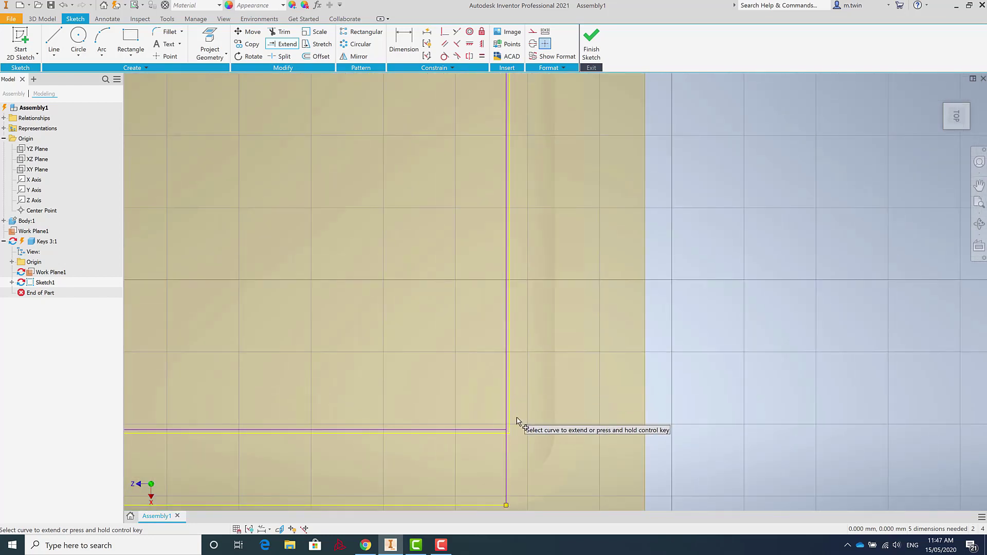
{"action": "scroll", "coordinate": [520, 437], "scroll_direction": "up", "scroll_amount": 3}
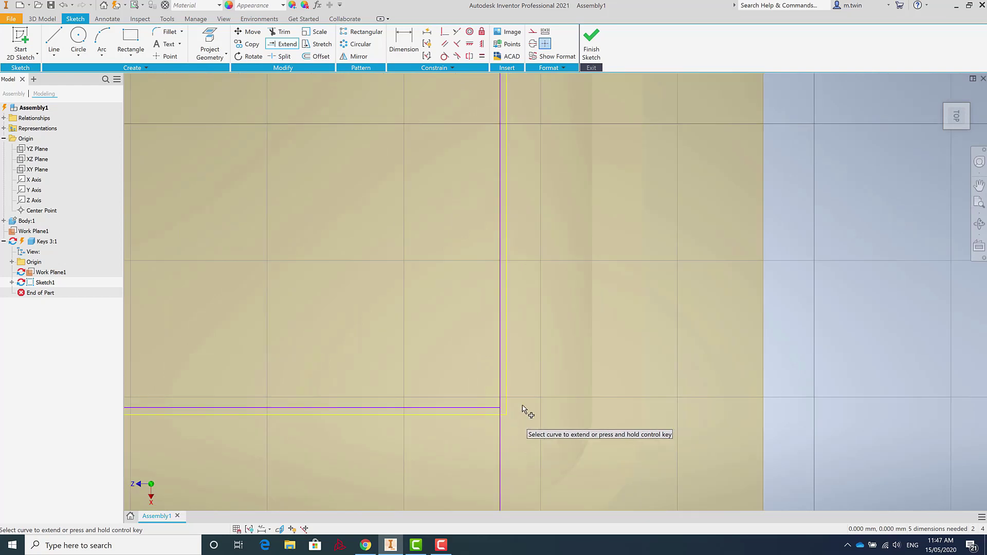
{"action": "scroll", "coordinate": [557, 269], "scroll_direction": "down", "scroll_amount": 2}
{"action": "scroll", "coordinate": [557, 269], "scroll_direction": "down", "scroll_amount": 3}
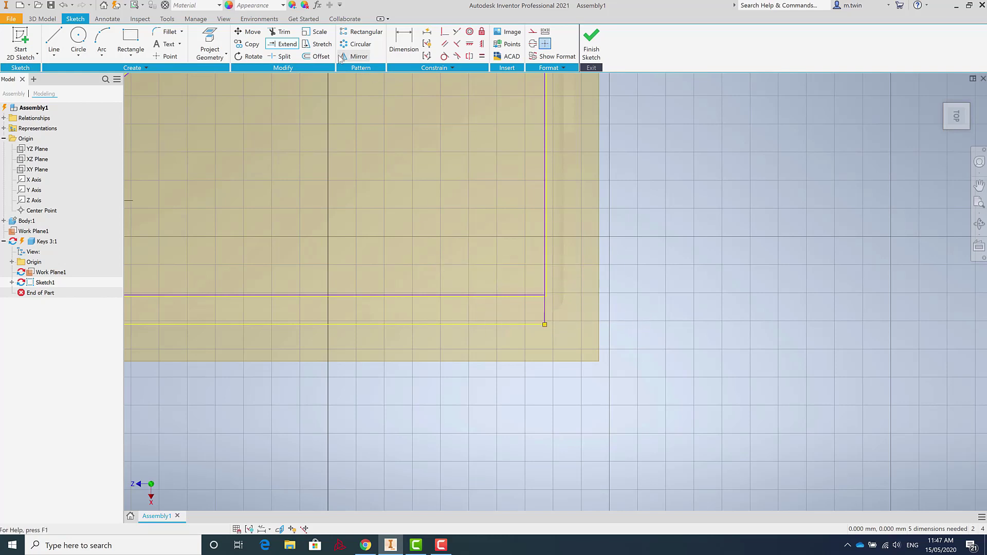
{"action": "left_click", "coordinate": [475, 325]}
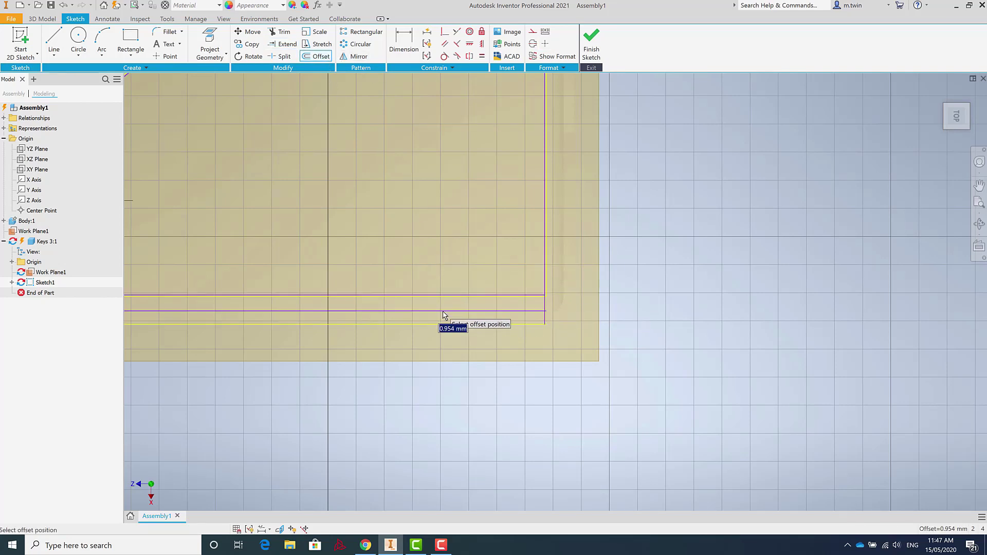
{"action": "key", "text": "Return"}
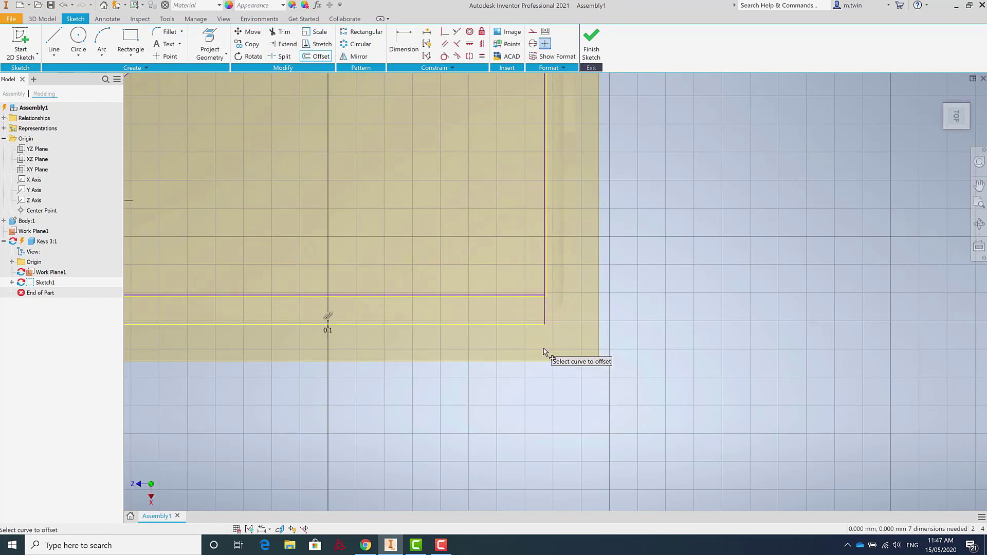
Delete the offset outline's original straight closing line between the two extended sides
{"action": "scroll", "coordinate": [551, 353], "scroll_direction": "down", "scroll_amount": 3}
{"action": "scroll", "coordinate": [555, 314], "scroll_direction": "up", "scroll_amount": 5}
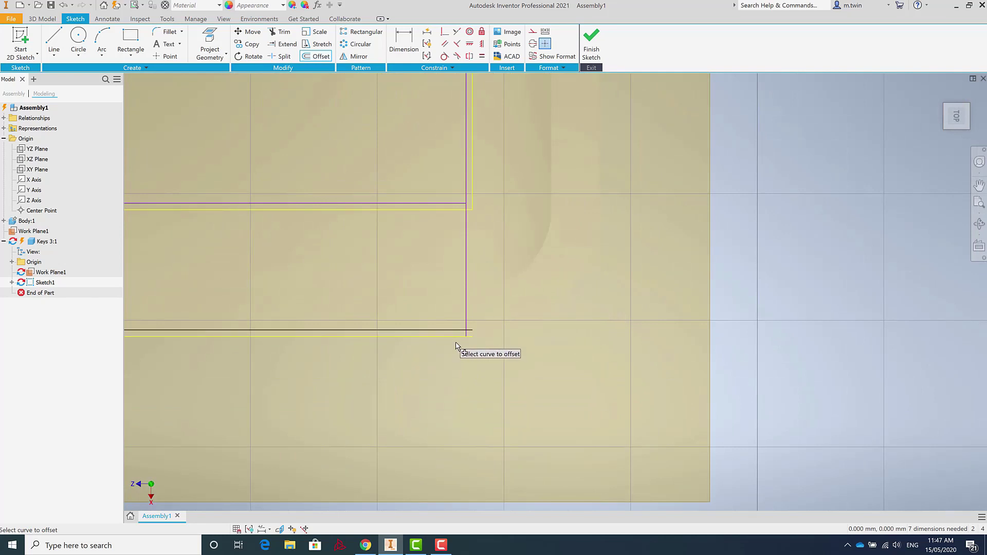
{"action": "scroll", "coordinate": [465, 334], "scroll_direction": "up", "scroll_amount": 4}
{"action": "scroll", "coordinate": [482, 335], "scroll_direction": "down", "scroll_amount": 4}
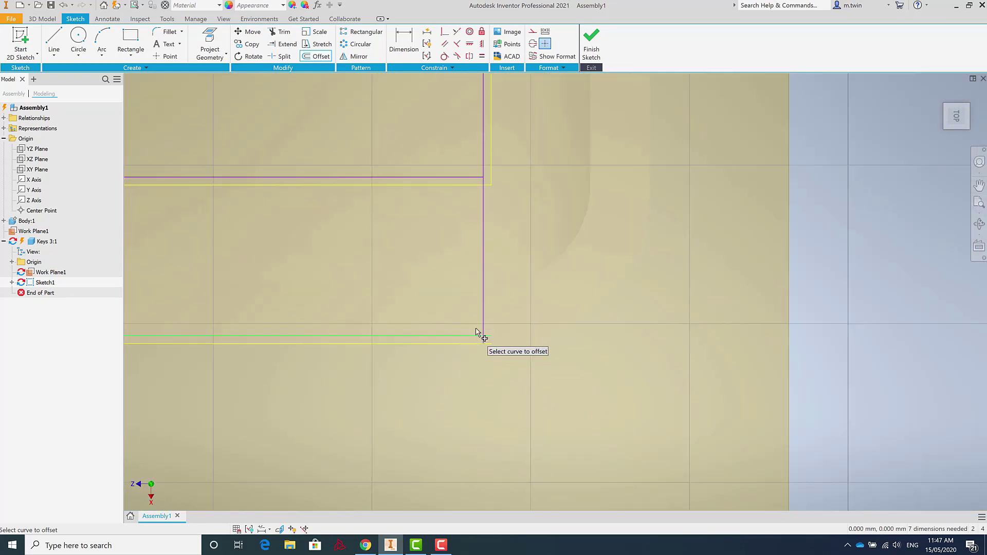
{"action": "scroll", "coordinate": [480, 173], "scroll_direction": "up", "scroll_amount": 5}
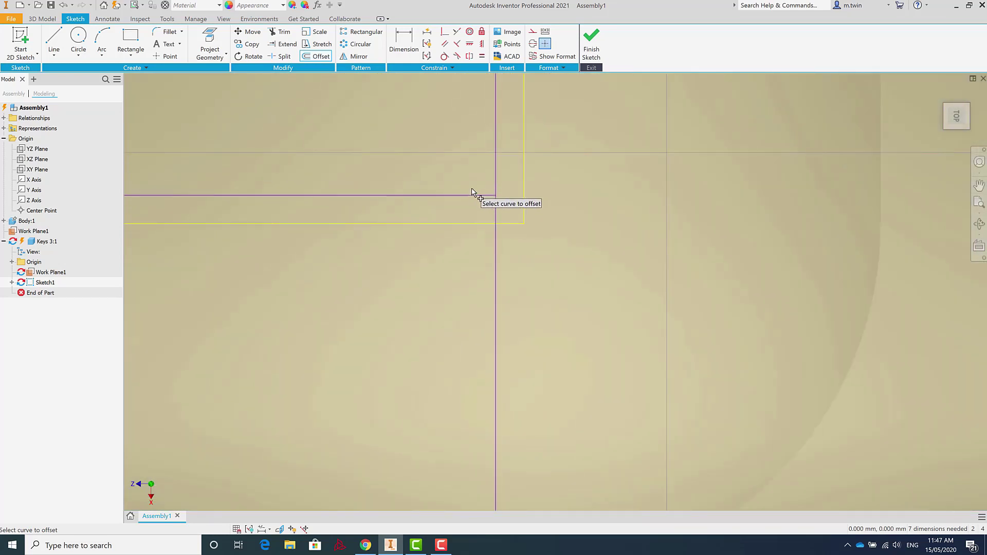
{"action": "key", "text": "Escape"}
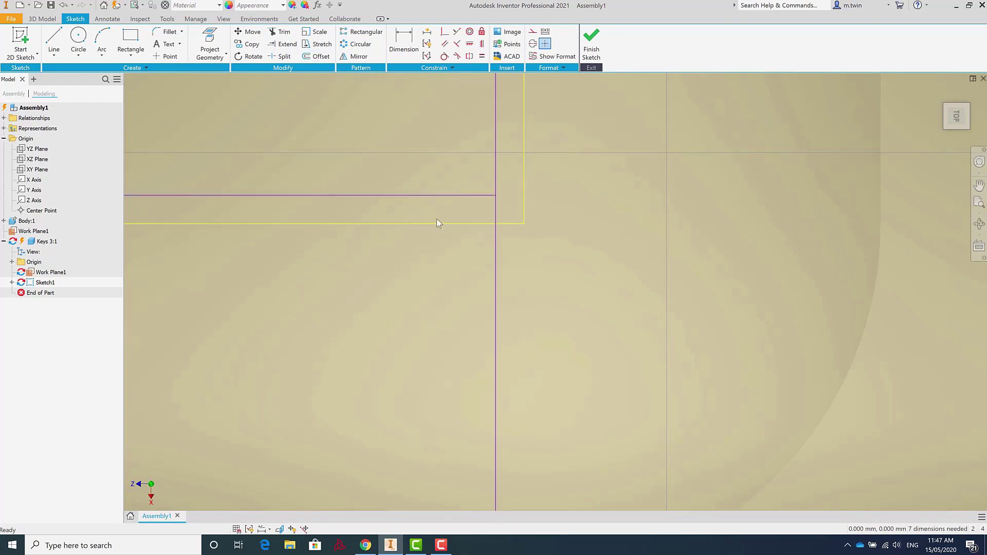
{"action": "left_click", "coordinate": [432, 196]}
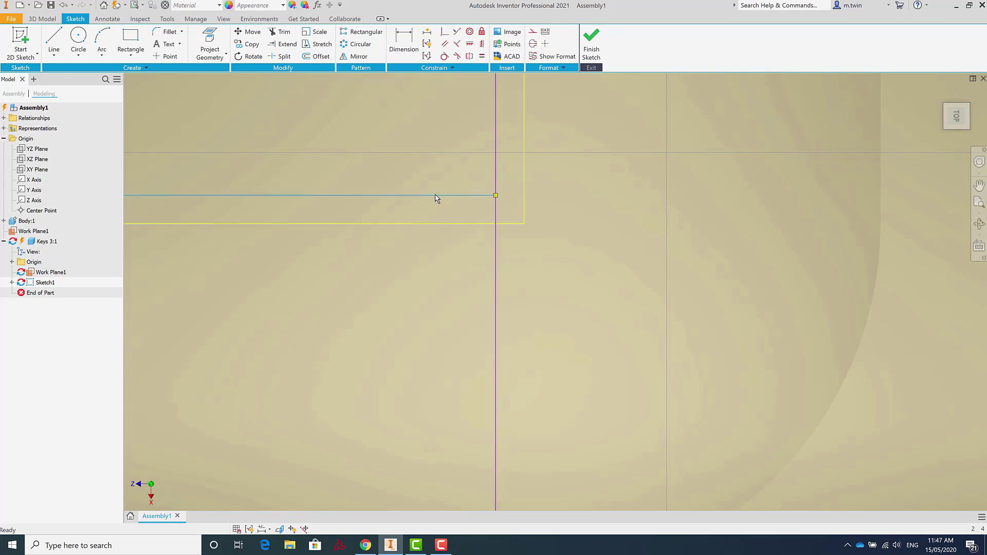
{"action": "key", "text": "Delete"}
Trim the overhanging line ends at both corners of the profile's offset closing edge and finish the sketch
{"action": "scroll", "coordinate": [490, 196], "scroll_direction": "down", "scroll_amount": 5}
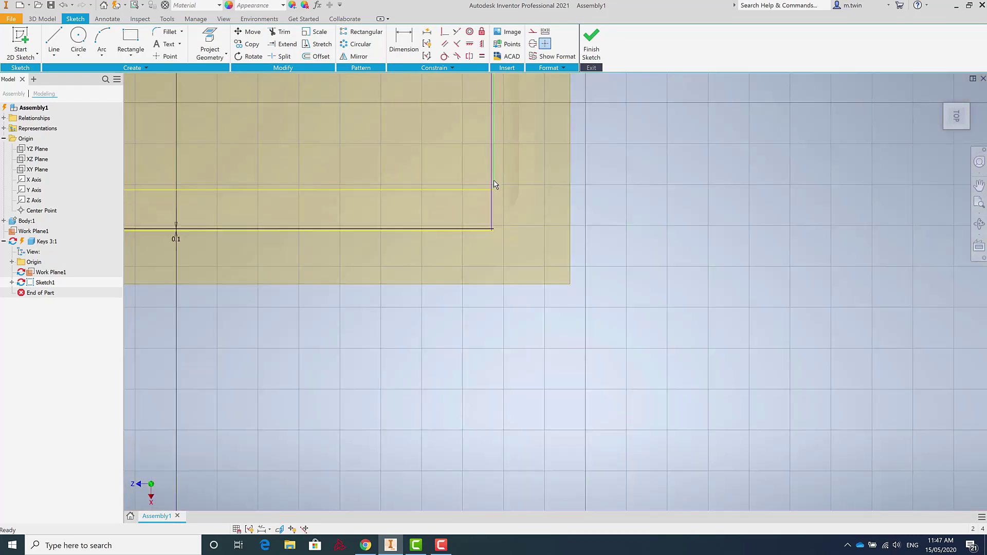
{"action": "scroll", "coordinate": [494, 185], "scroll_direction": "up", "scroll_amount": 4}
{"action": "scroll", "coordinate": [513, 188], "scroll_direction": "up", "scroll_amount": 2}
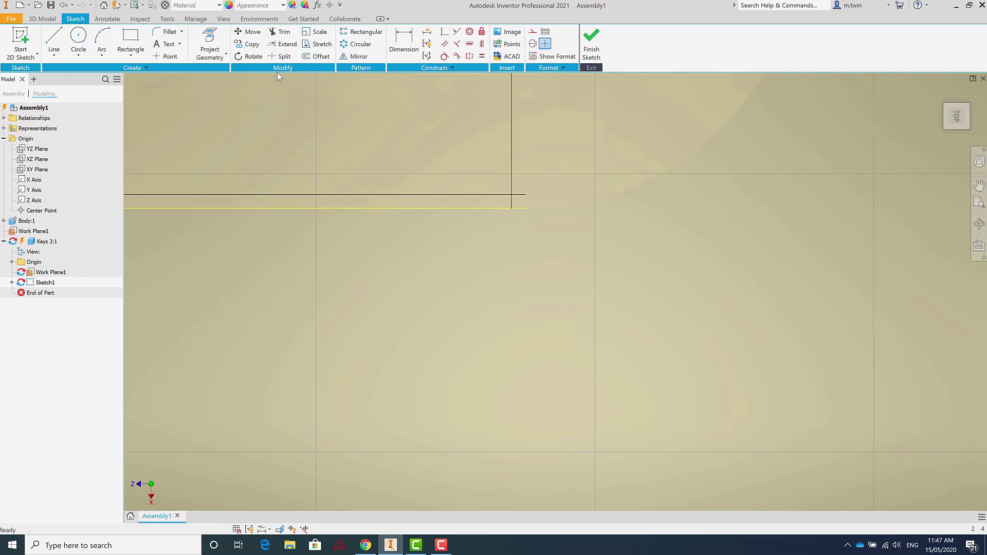
{"action": "left_click", "coordinate": [282, 32]}
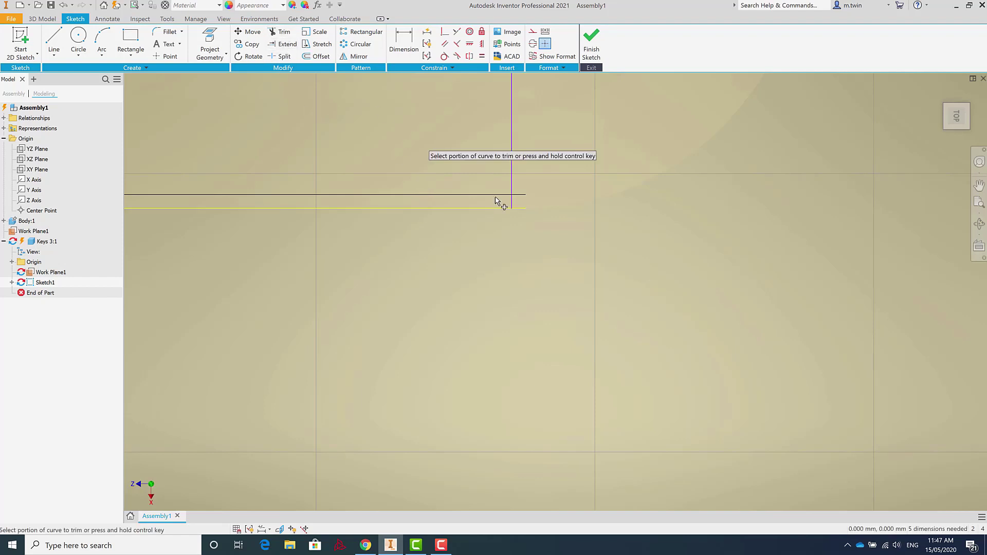
{"action": "left_click", "coordinate": [525, 197]}
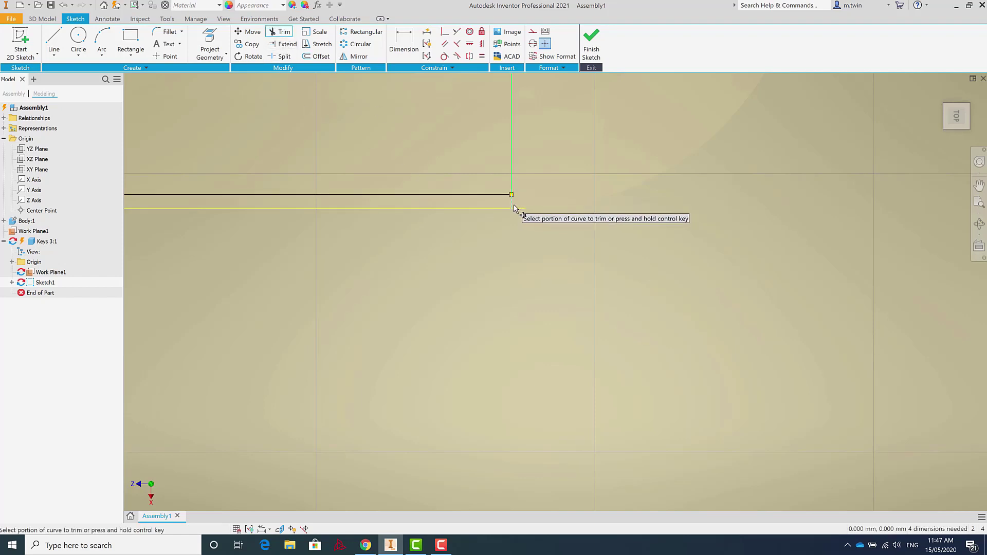
{"action": "scroll", "coordinate": [617, 195], "scroll_direction": "down", "scroll_amount": 5}
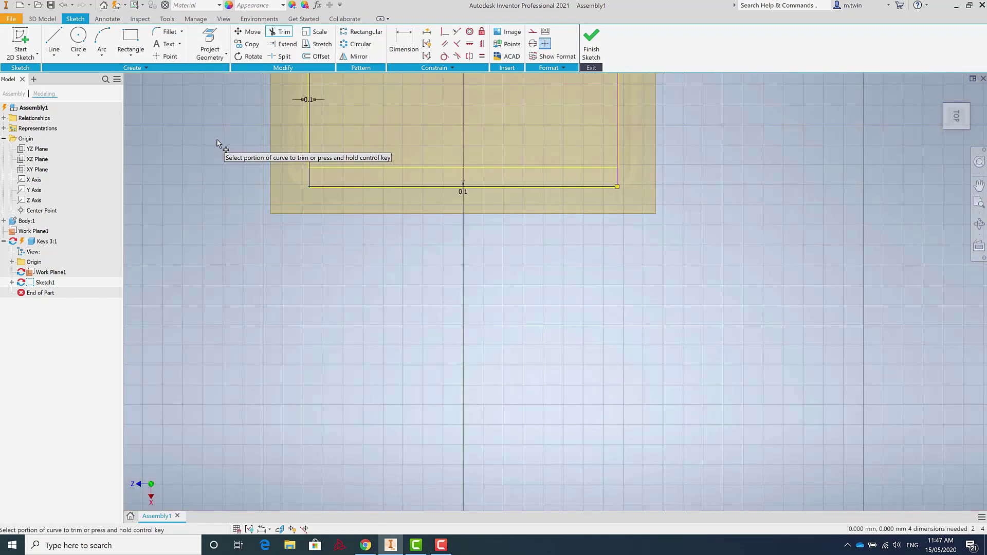
{"action": "scroll", "coordinate": [297, 198], "scroll_direction": "up", "scroll_amount": 6}
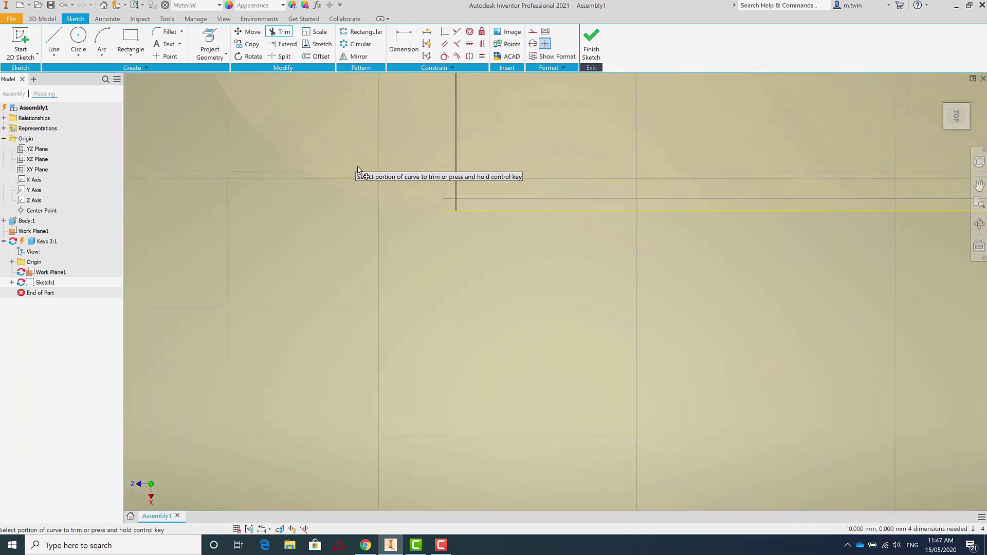
{"action": "left_click", "coordinate": [453, 203]}
{"action": "scroll", "coordinate": [391, 254], "scroll_direction": "down", "scroll_amount": 5}
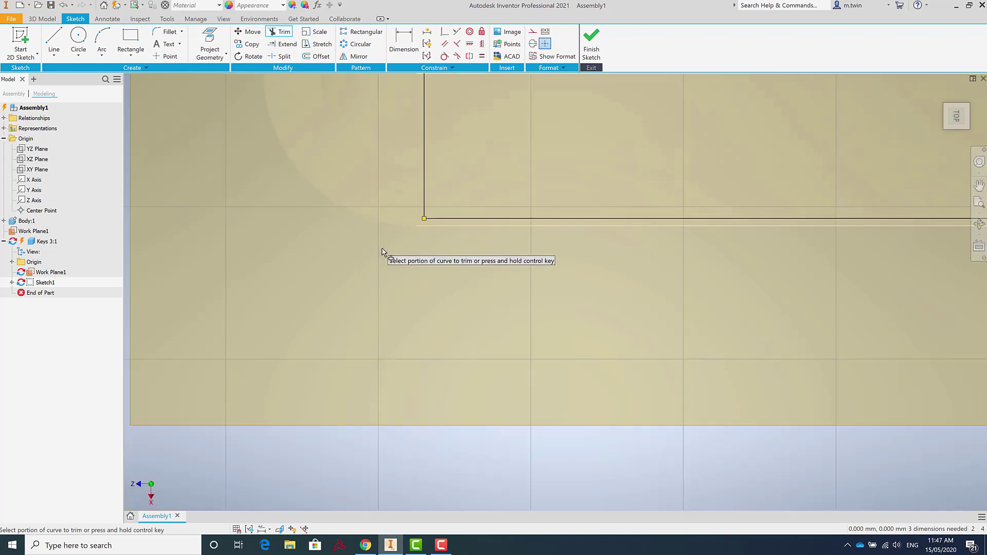
{"action": "scroll", "coordinate": [419, 262], "scroll_direction": "down", "scroll_amount": 2}
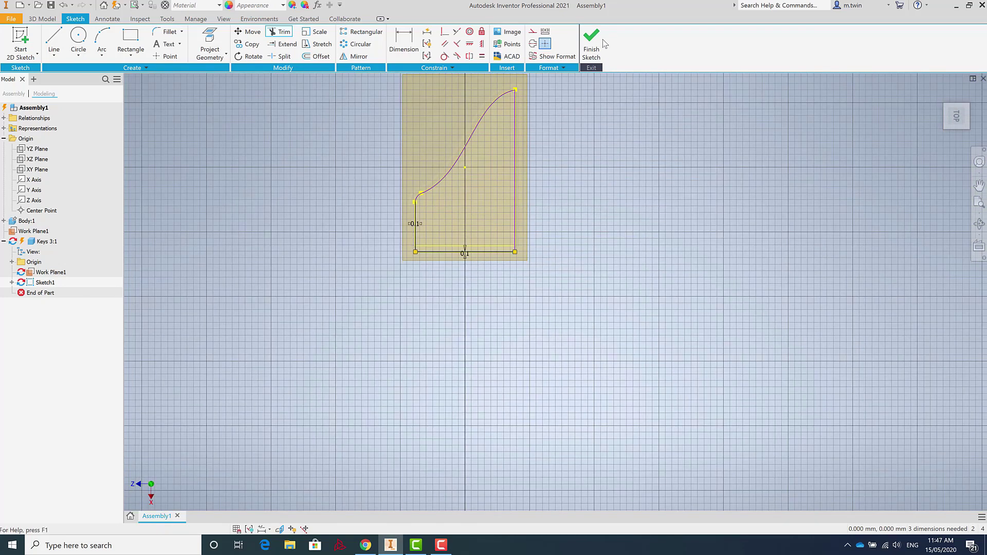
{"action": "left_click", "coordinate": [592, 50]}
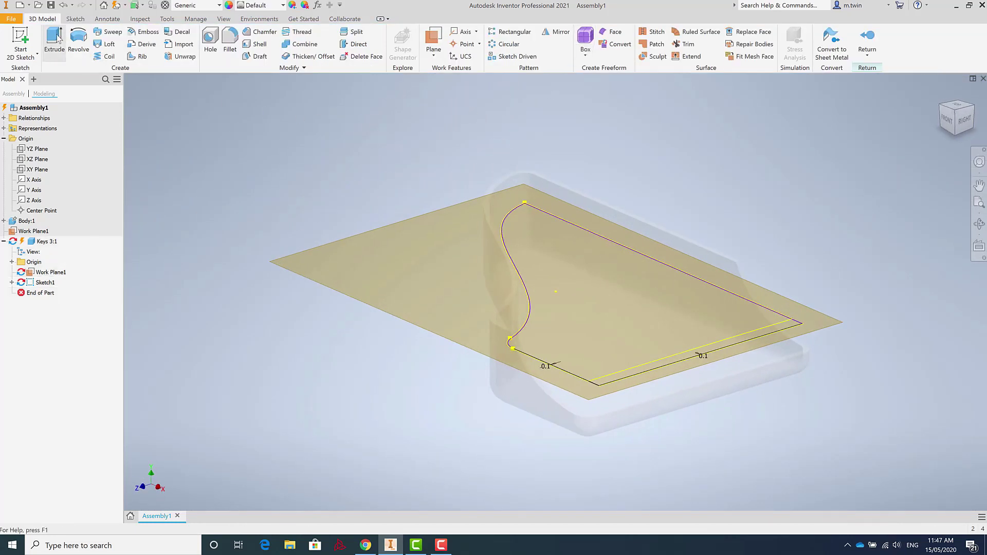
Extrude both regions of the profile, including the thin strip along the closing edge, by 1 mm
{"action": "left_click", "coordinate": [55, 38]}
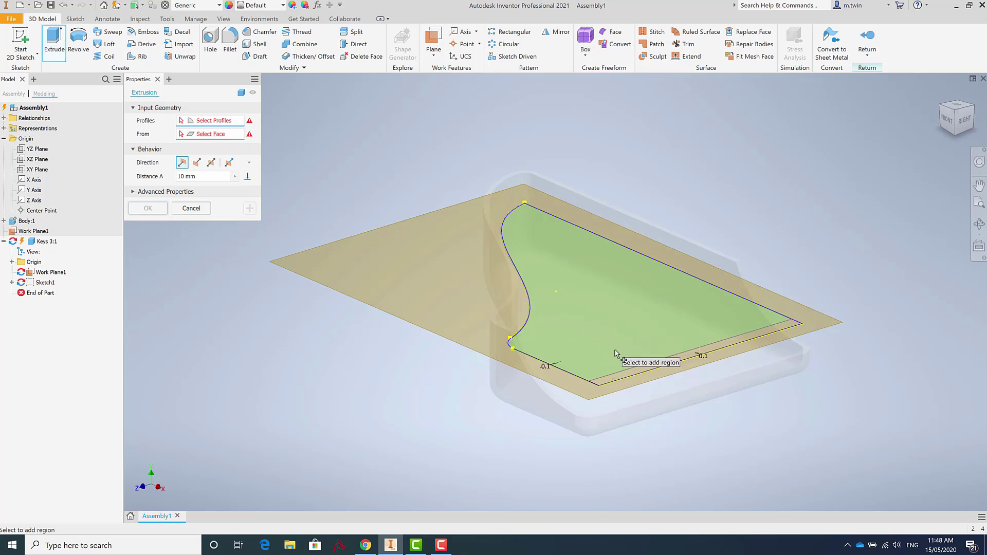
{"action": "left_click", "coordinate": [608, 384]}
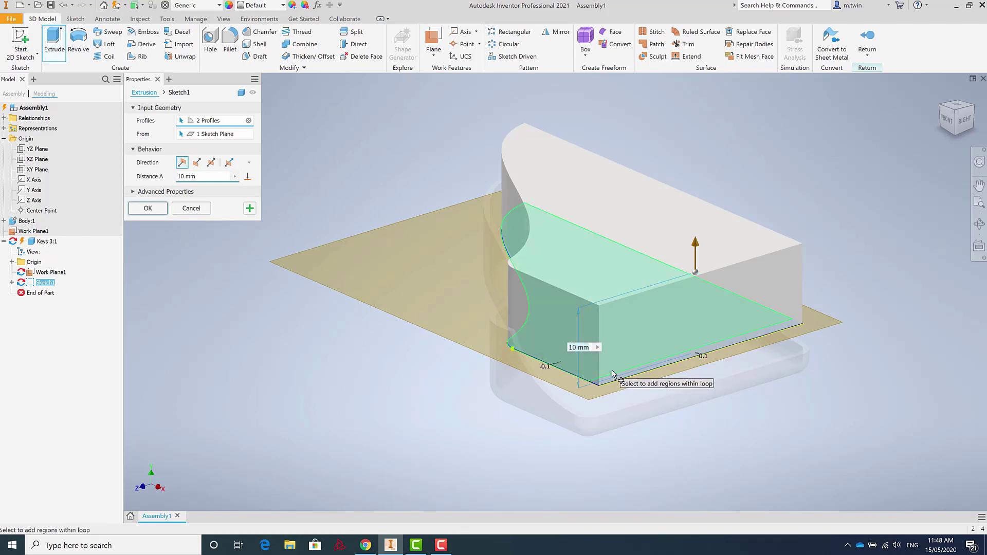
{"action": "key", "text": "1"}
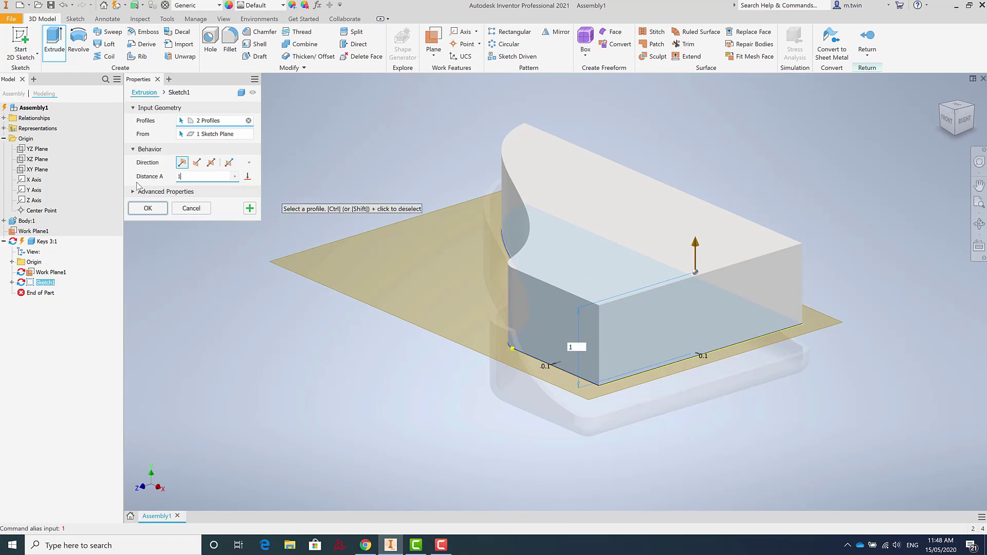
{"action": "key", "text": "Return"}
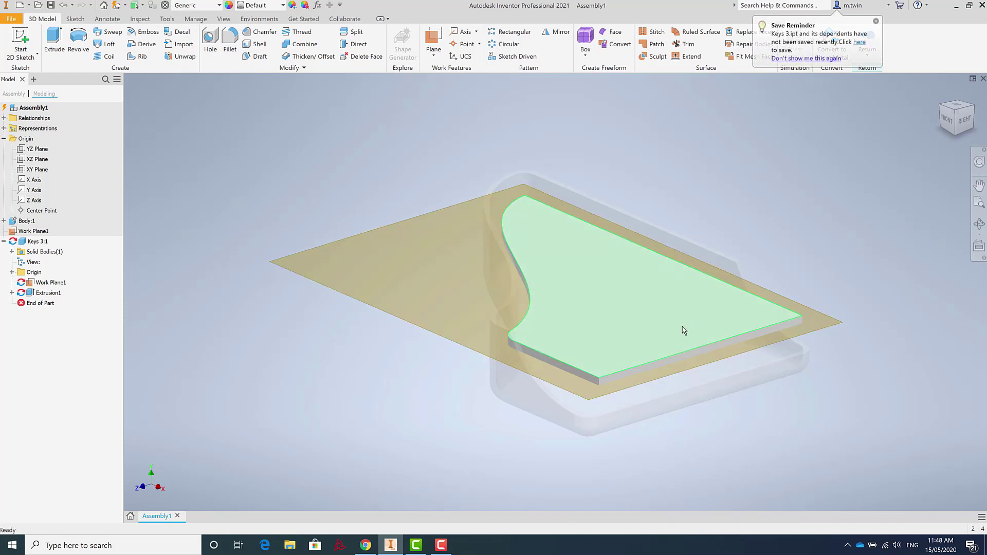
Start a new sketch on the top face of the extruded plate
{"action": "scroll", "coordinate": [677, 327], "scroll_direction": "down", "scroll_amount": 2}
{"action": "middle_click_drag", "start_coordinate": [675, 327], "coordinate": [484, 272], "text": "shift"}
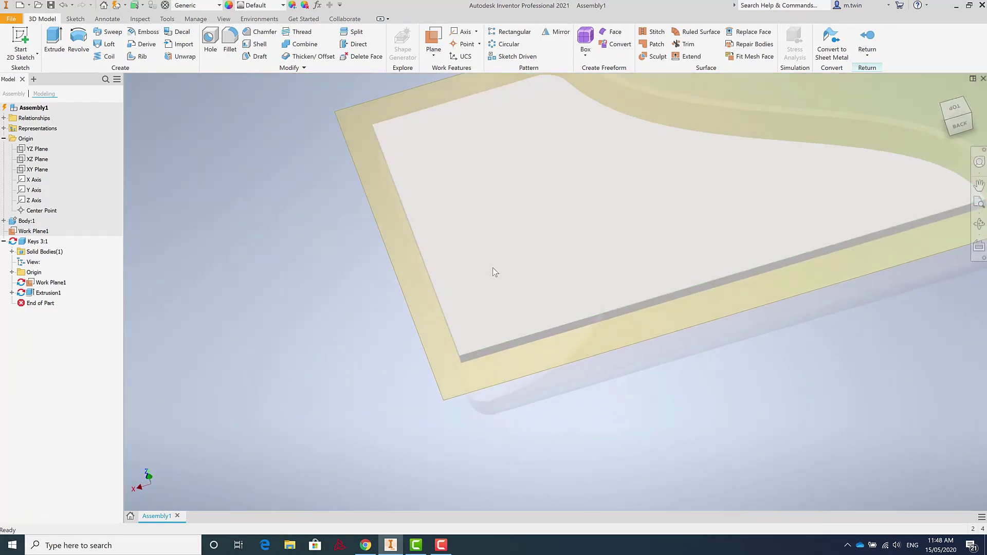
{"action": "key", "text": "F5"}
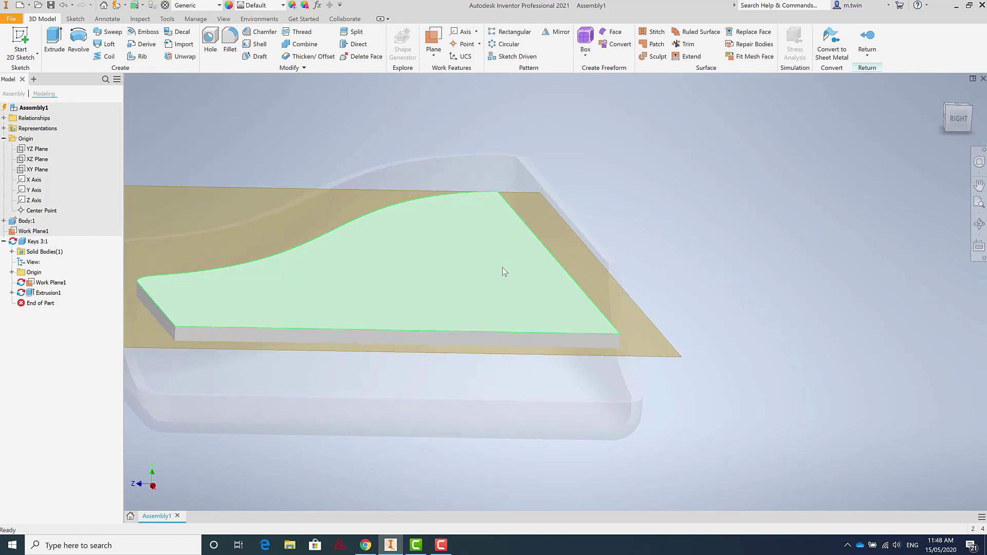
{"action": "scroll", "coordinate": [502, 250], "scroll_direction": "down", "scroll_amount": 2}
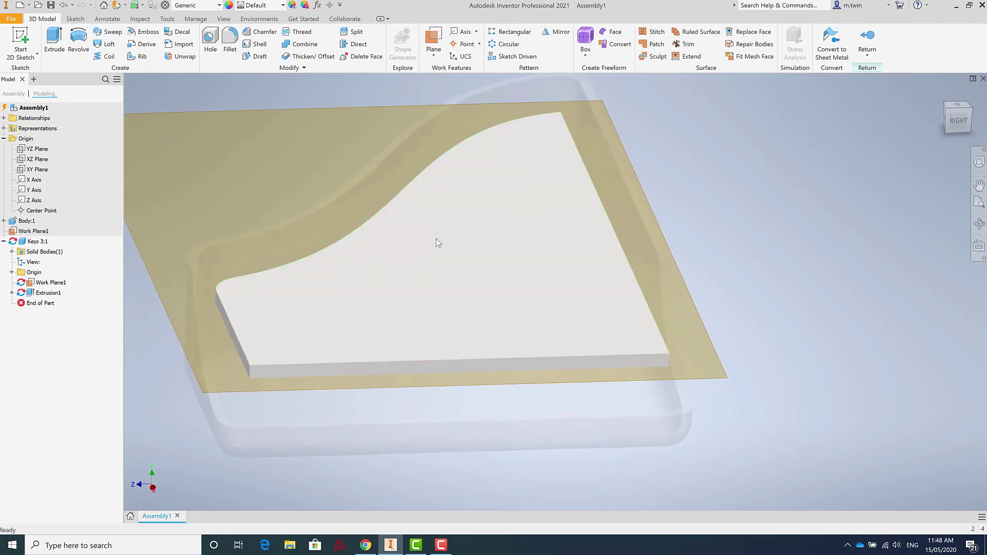
{"action": "scroll", "coordinate": [537, 286], "scroll_direction": "down", "scroll_amount": 1}
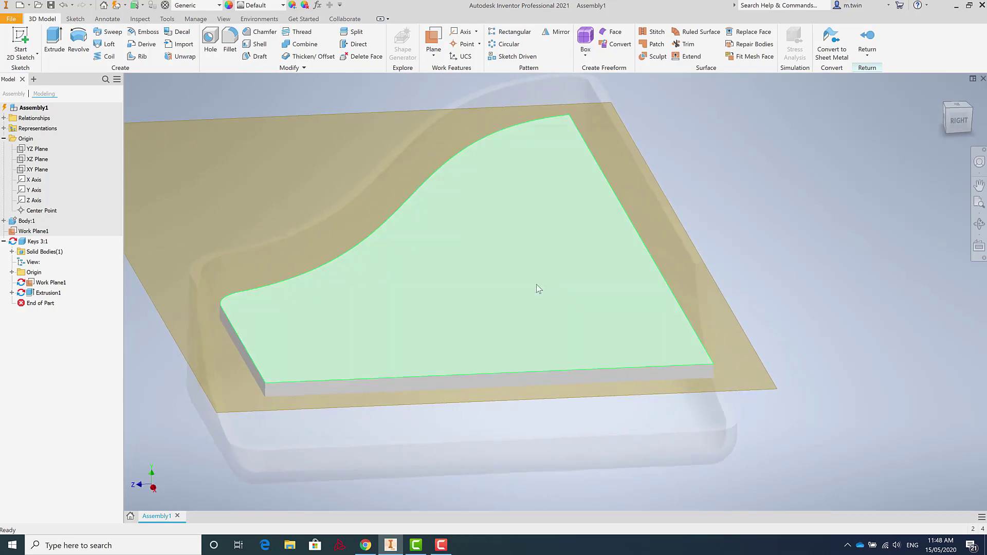
{"action": "scroll", "coordinate": [535, 283], "scroll_direction": "down", "scroll_amount": 1}
{"action": "scroll", "coordinate": [530, 279], "scroll_direction": "up", "scroll_amount": 3}
{"action": "middle_click_drag", "start_coordinate": [525, 275], "coordinate": [279, 206], "text": "shift"}
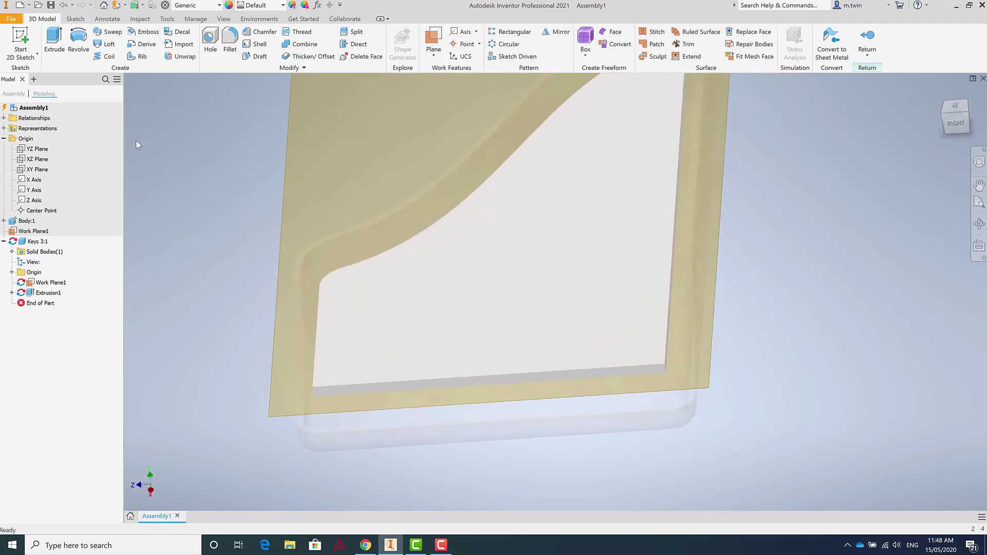
{"action": "left_click", "coordinate": [20, 42]}
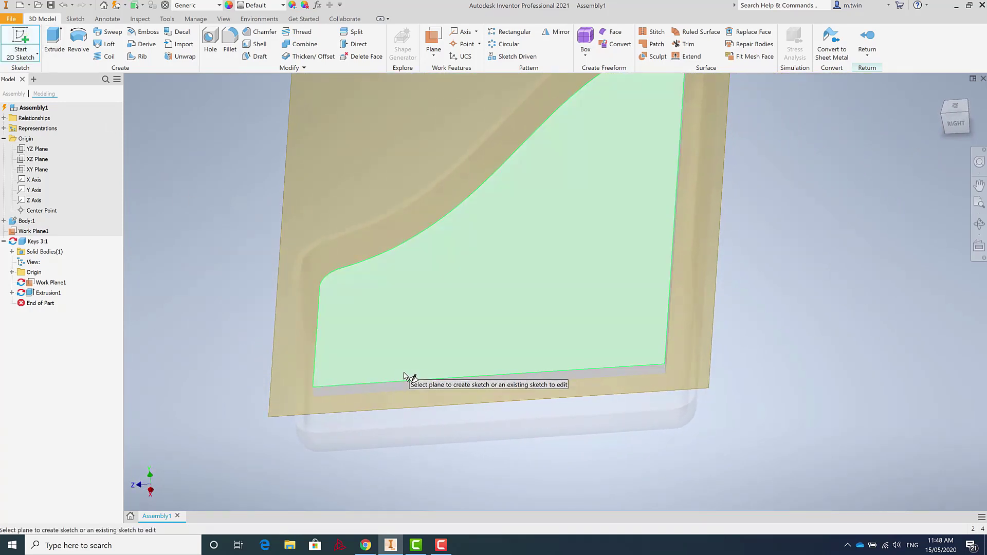
{"action": "left_click", "coordinate": [548, 318]}
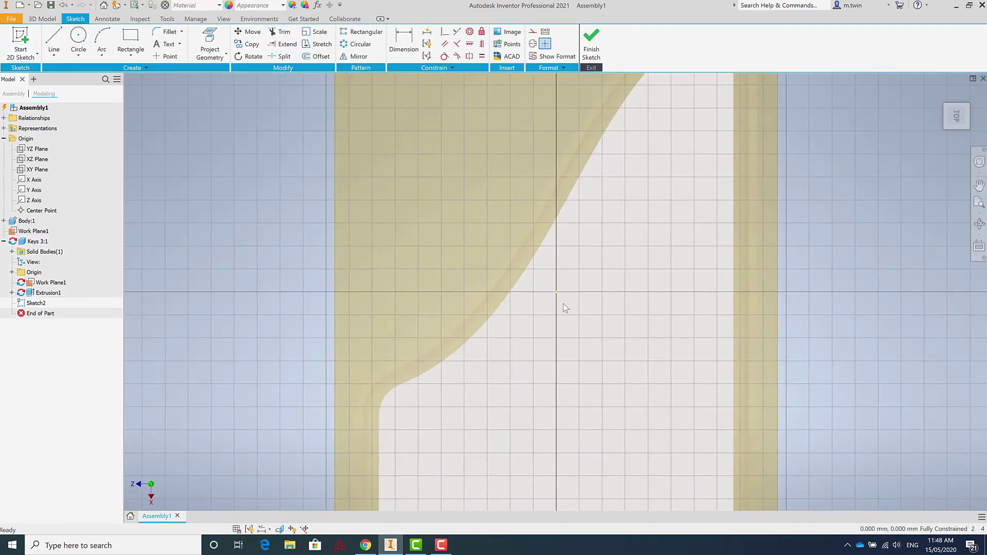
{"action": "scroll", "coordinate": [650, 128], "scroll_direction": "down", "scroll_amount": 5}
{"action": "scroll", "coordinate": [631, 226], "scroll_direction": "up", "scroll_amount": 5}
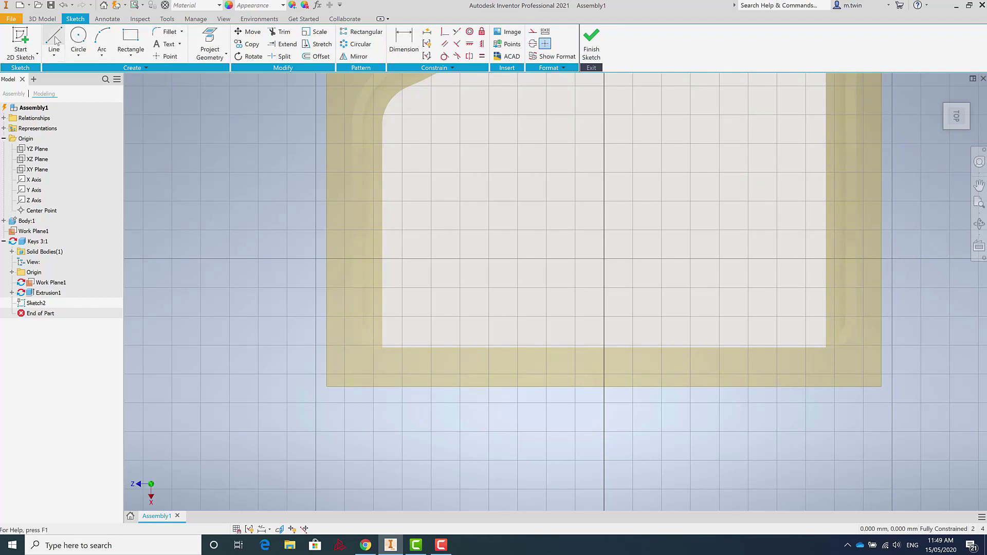
Project the plate's straight short edge into the sketch and add a driven dimension to its length
{"action": "left_click", "coordinate": [213, 40]}
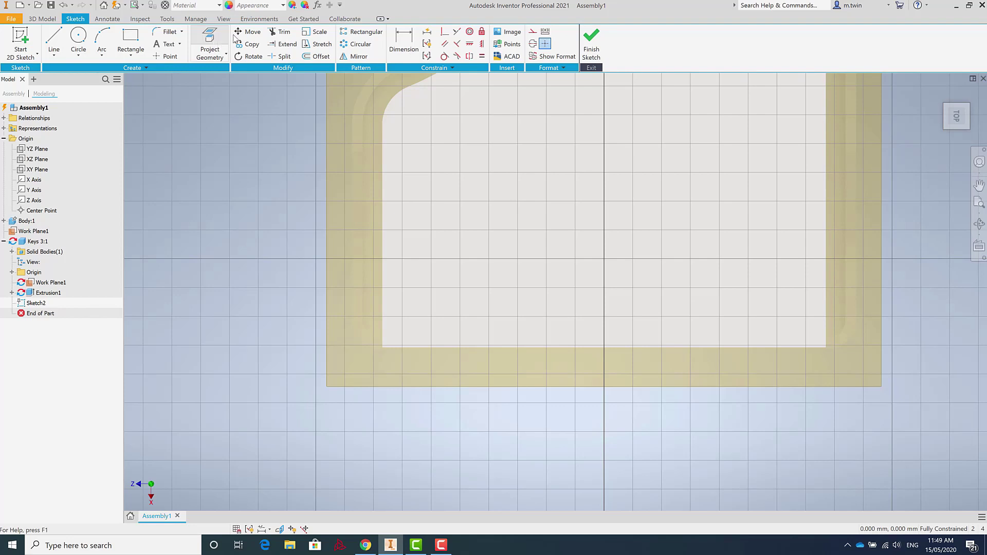
{"action": "left_click", "coordinate": [454, 349]}
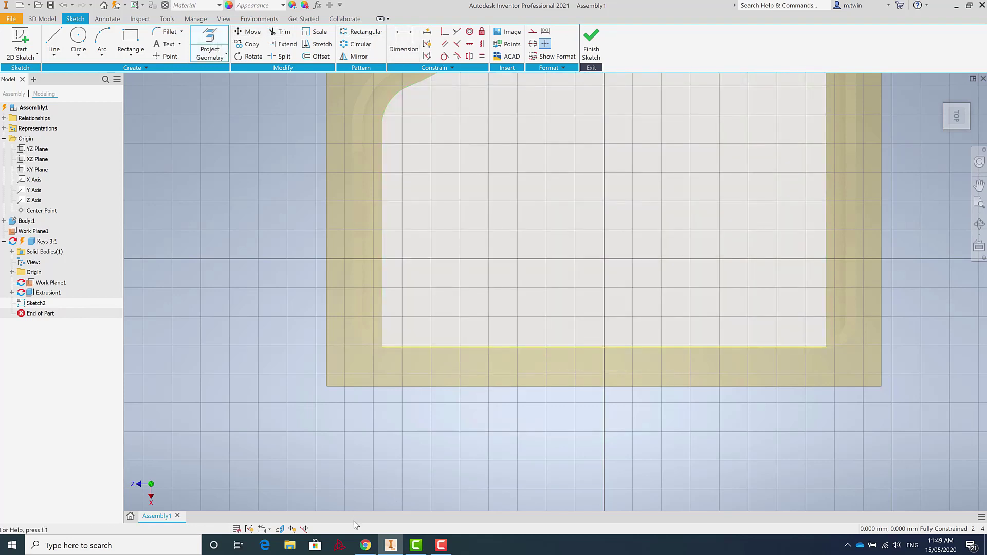
{"action": "key", "text": "Escape"}
{"action": "left_click", "coordinate": [404, 41]}
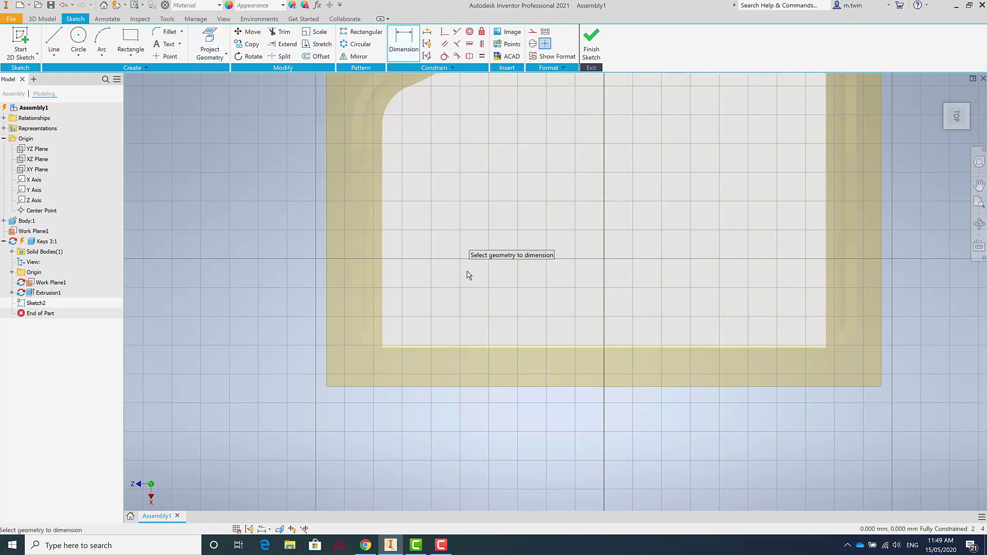
{"action": "left_click", "coordinate": [484, 353]}
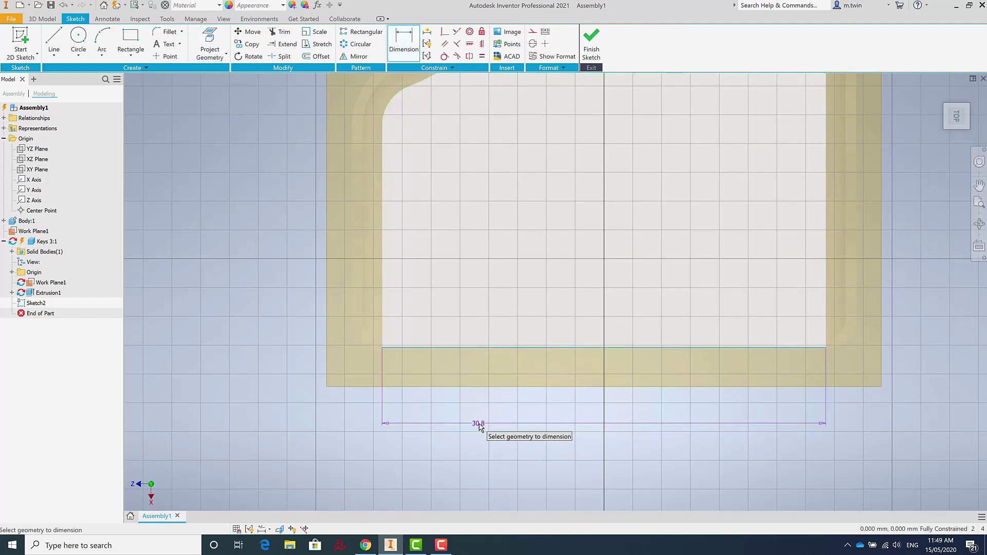
{"action": "left_click", "coordinate": [480, 425]}
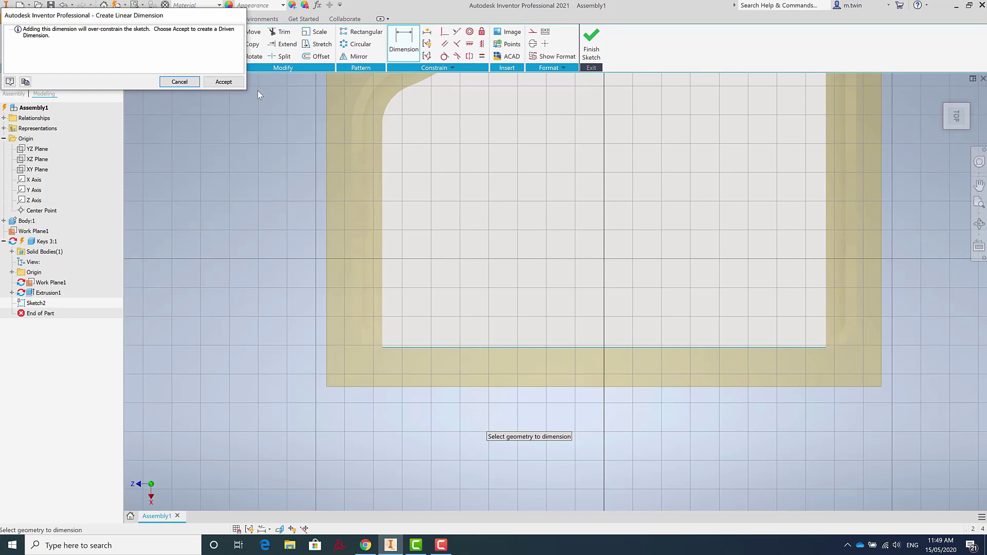
{"action": "left_click", "coordinate": [222, 82]}
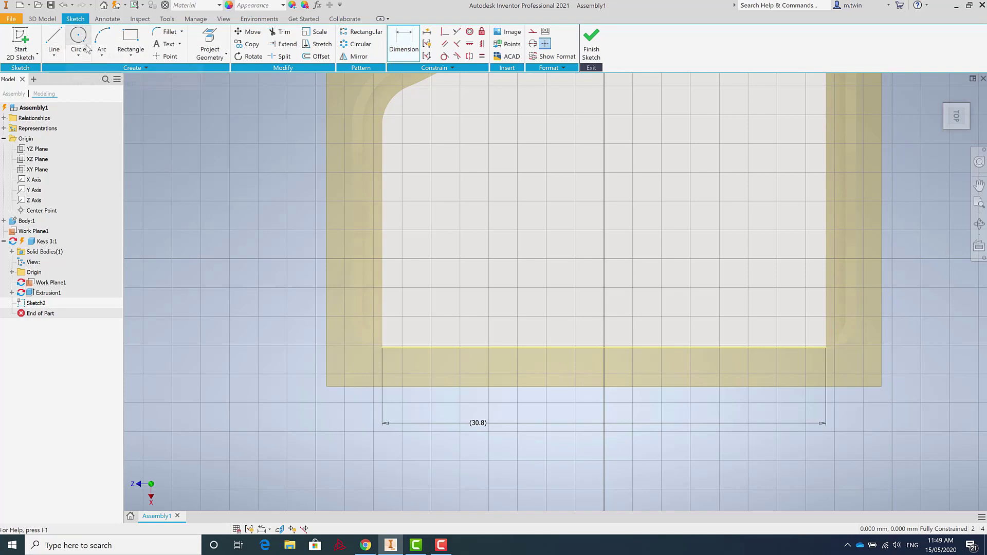
Draw a rectangle 6 mm wide and 12 mm long from the plate corner where the projected edge meets the shorter straight side
{"action": "left_click", "coordinate": [135, 44]}
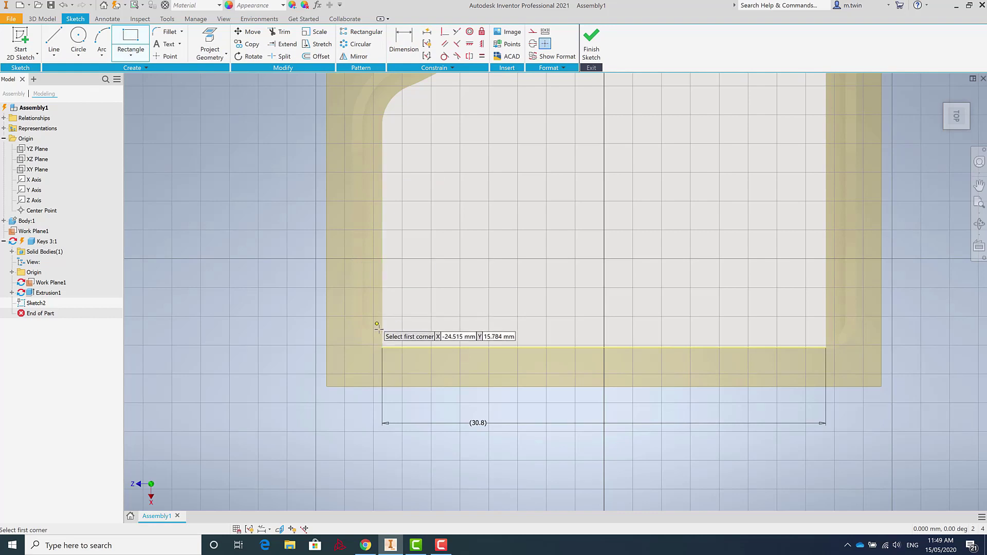
{"action": "left_click", "coordinate": [383, 347]}
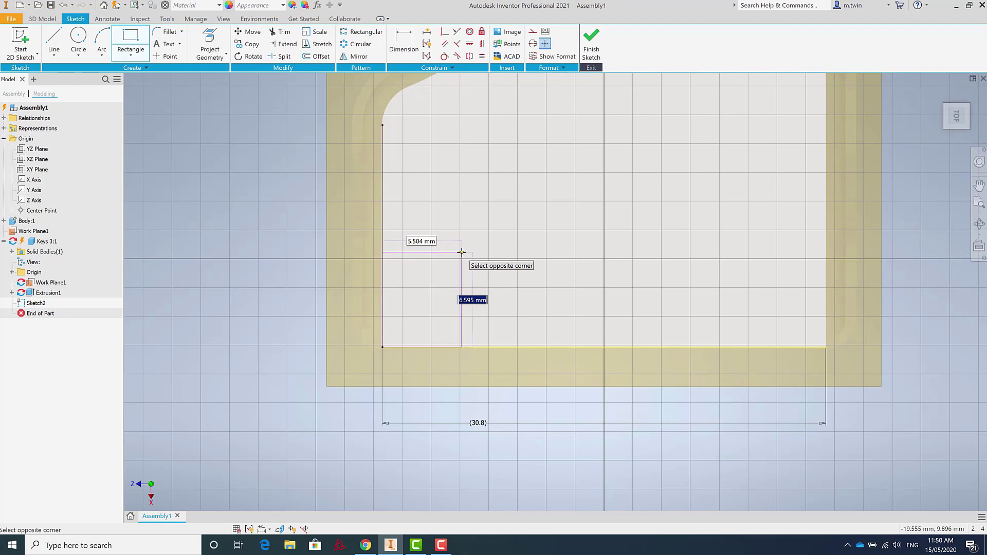
{"action": "type", "text": "6"}
{"action": "key", "text": "Tab"}
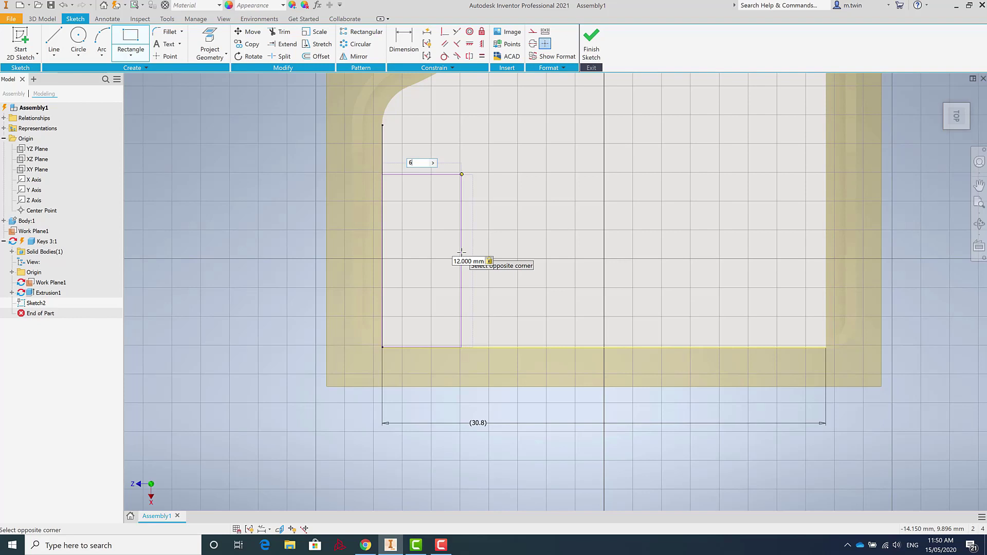
{"action": "key", "text": "Return"}
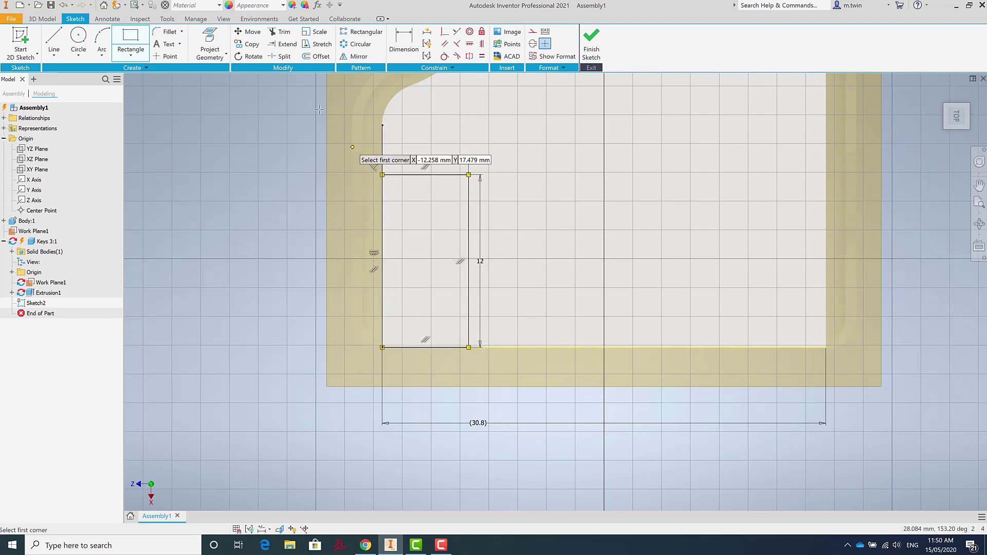
Fillet the rectangle's two corners on the plate's projected edge with a 1 mm radius
{"action": "left_click", "coordinate": [169, 32]}
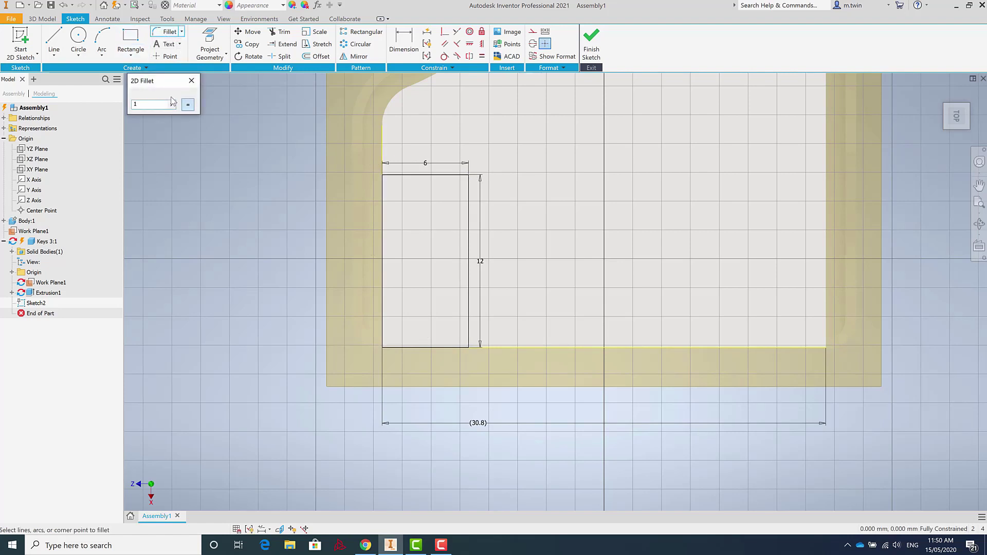
{"action": "left_click", "coordinate": [383, 324]}
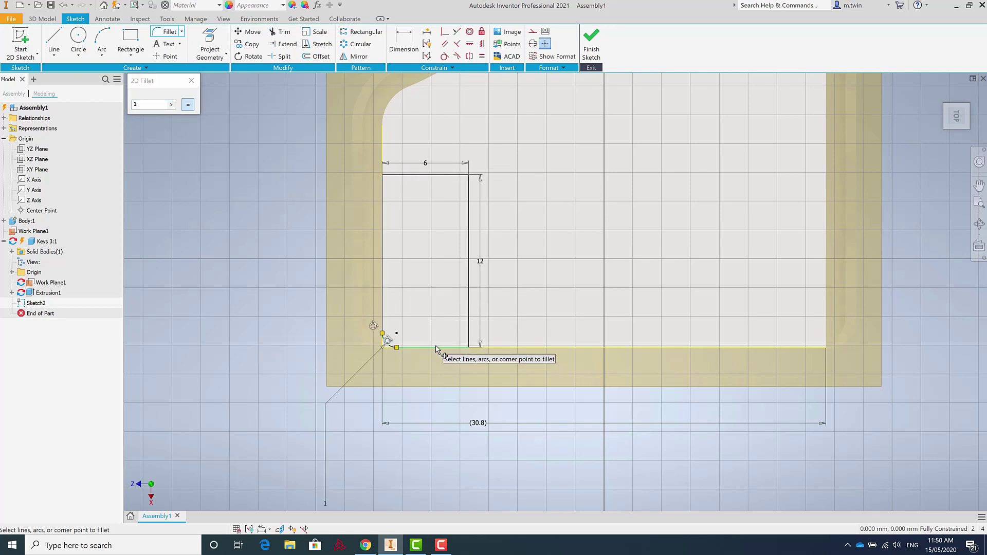
{"action": "left_click", "coordinate": [439, 348]}
{"action": "left_click", "coordinate": [468, 336]}
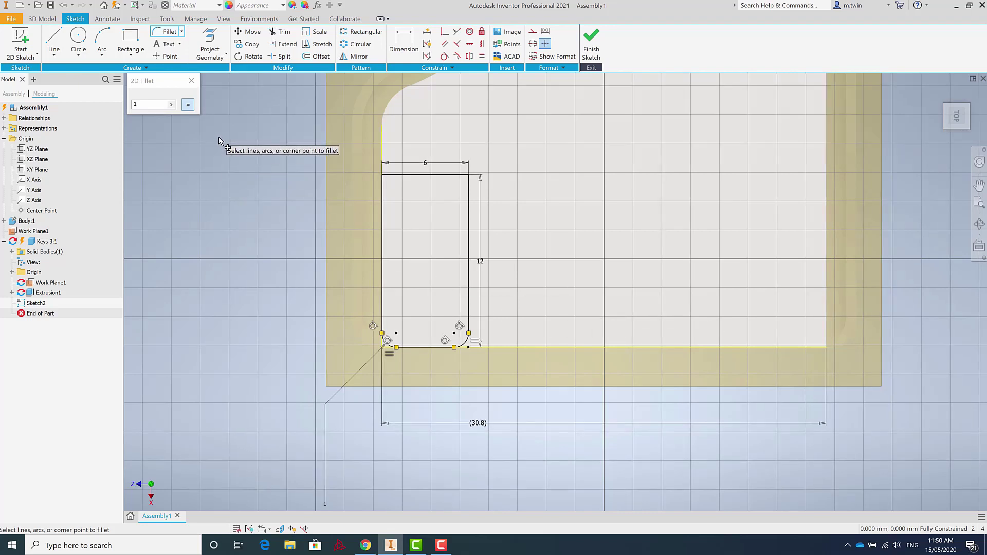
{"action": "left_click", "coordinate": [191, 81]}
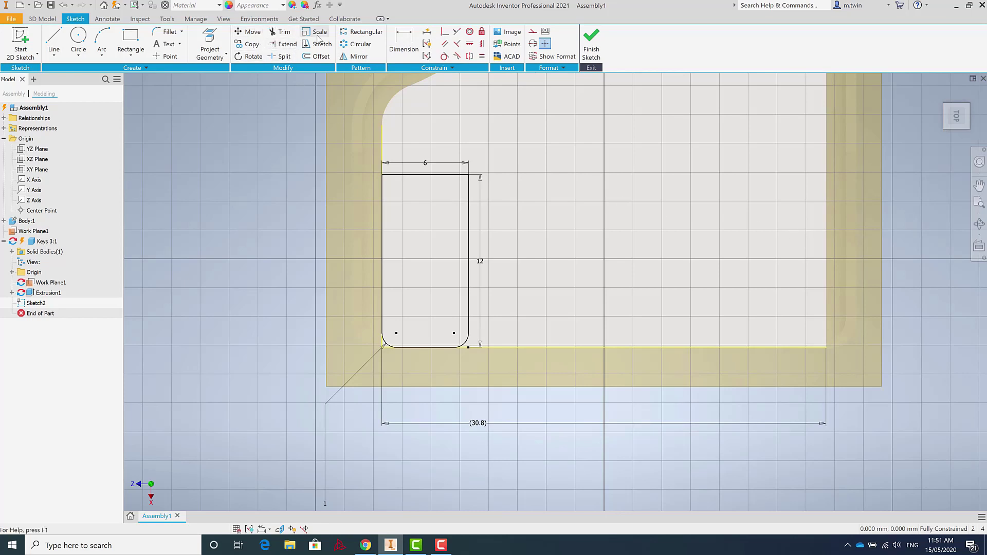
Start a rectangular pattern of the filleted rectangle's lines and arcs, with its first direction along the plate's projected edge
{"action": "left_click", "coordinate": [354, 34]}
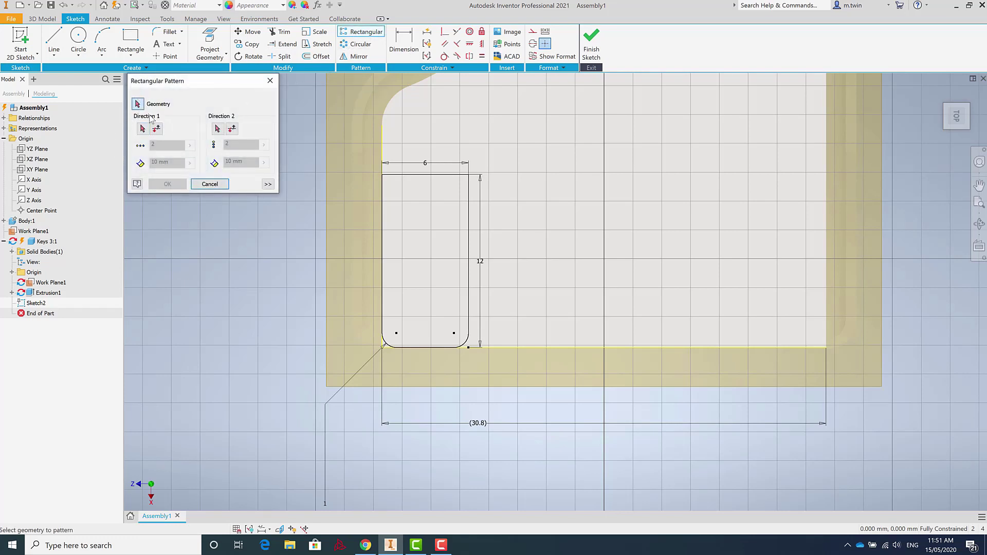
{"action": "left_click", "coordinate": [381, 227]}
{"action": "left_click", "coordinate": [393, 175]}
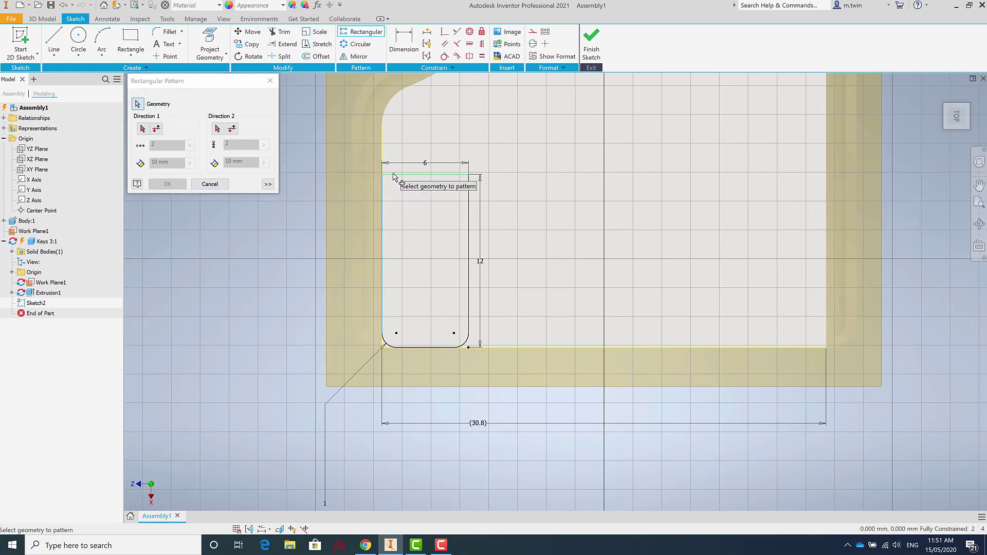
{"action": "left_click", "coordinate": [468, 217]}
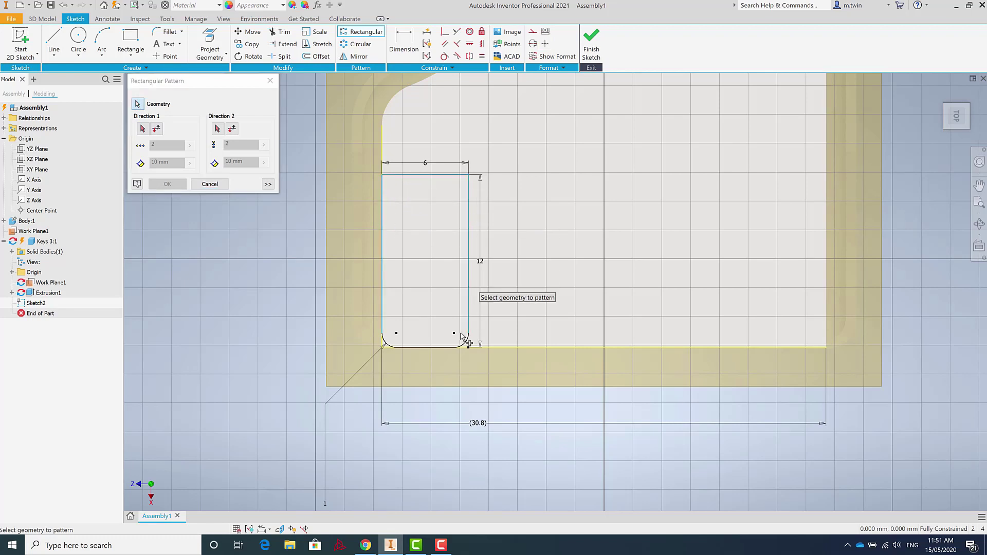
{"action": "left_click", "coordinate": [465, 345]}
{"action": "left_click", "coordinate": [432, 347]}
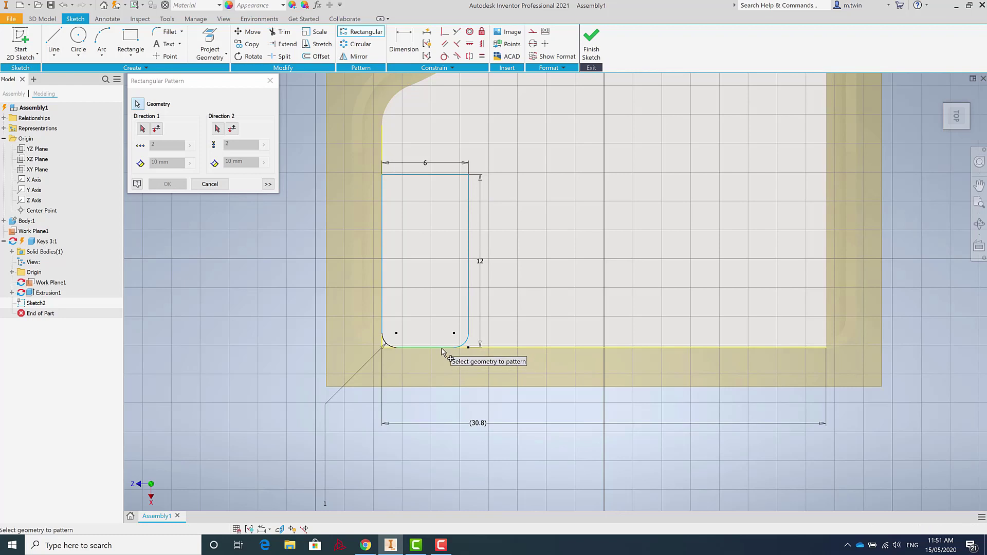
{"action": "left_click", "coordinate": [384, 345]}
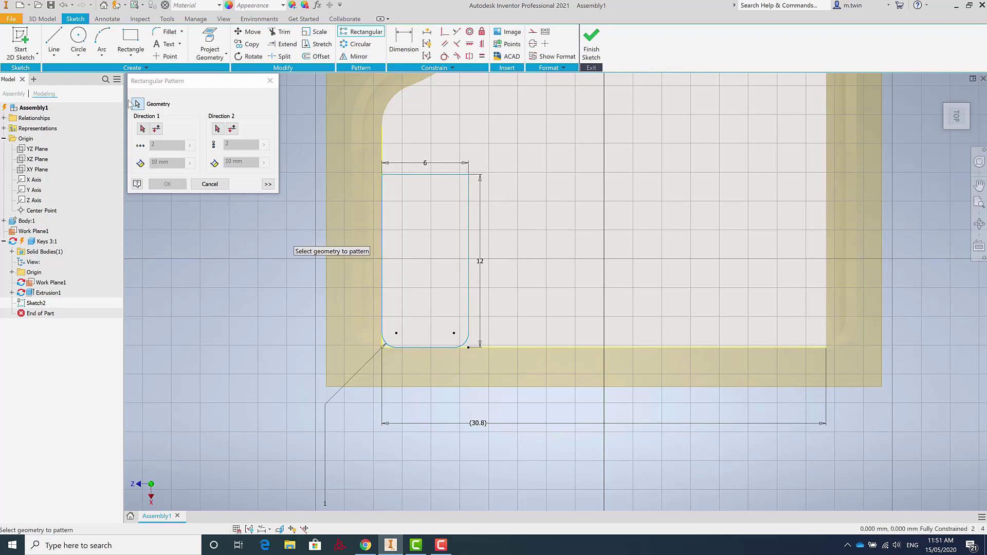
{"action": "left_click", "coordinate": [143, 129]}
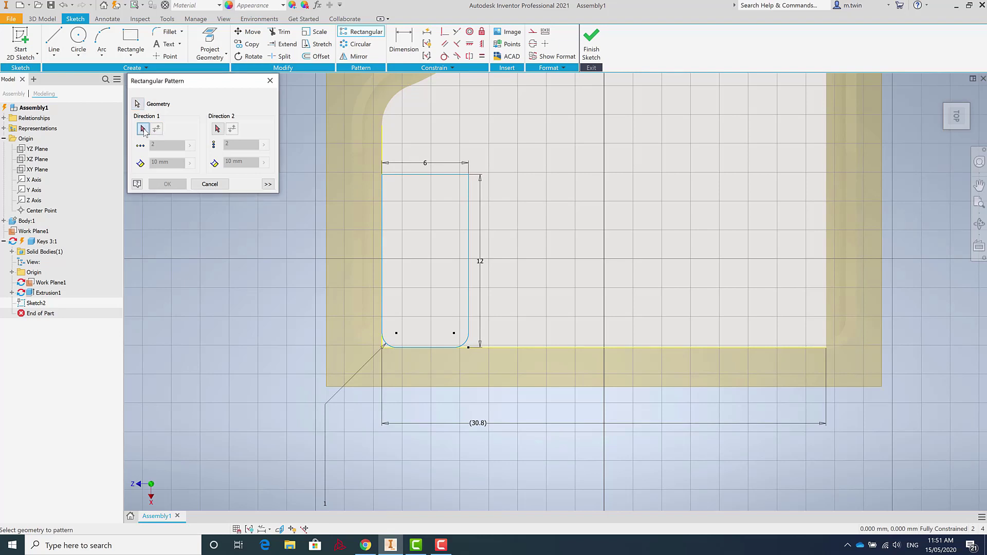
{"action": "left_click", "coordinate": [541, 356]}
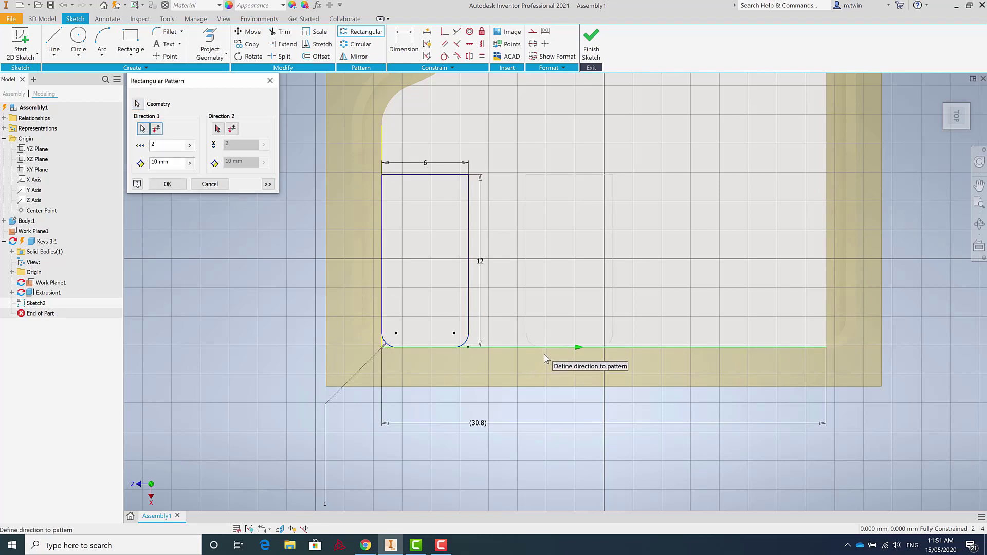
Link the pattern spacing to the projected edge's driven dimension d4, set the count to 4, and create the pattern
{"action": "left_click", "coordinate": [158, 162]}
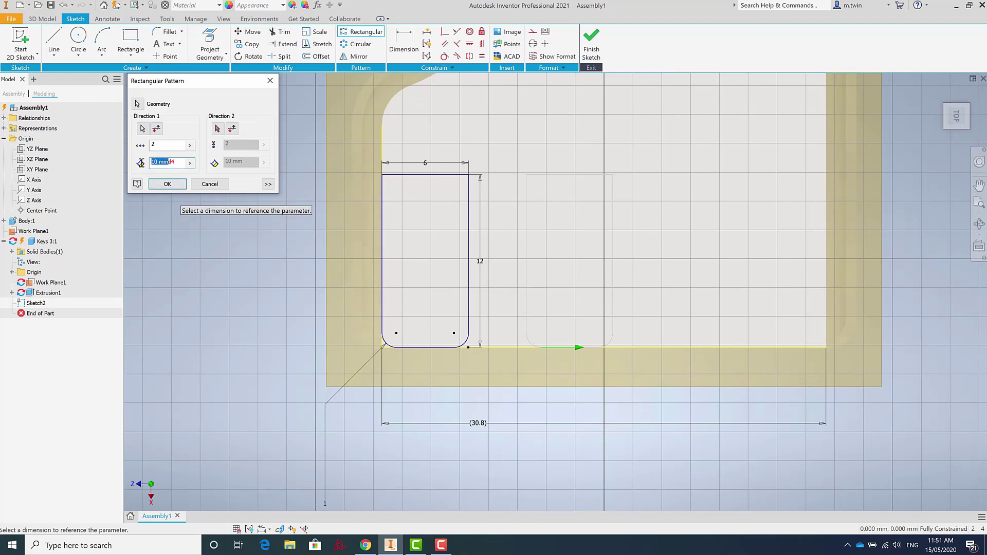
{"action": "key", "text": "BackSpace"}
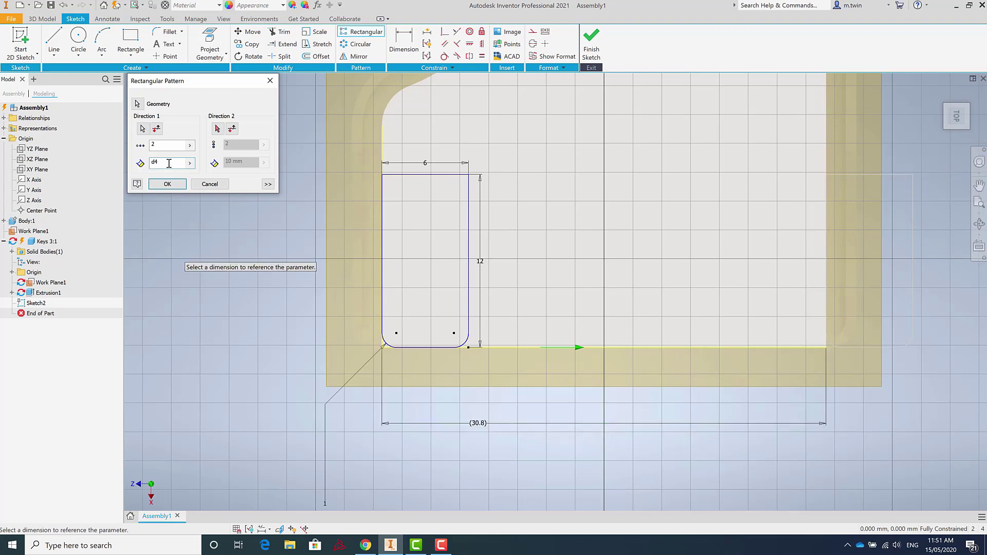
{"action": "key", "text": "BackSpace"}
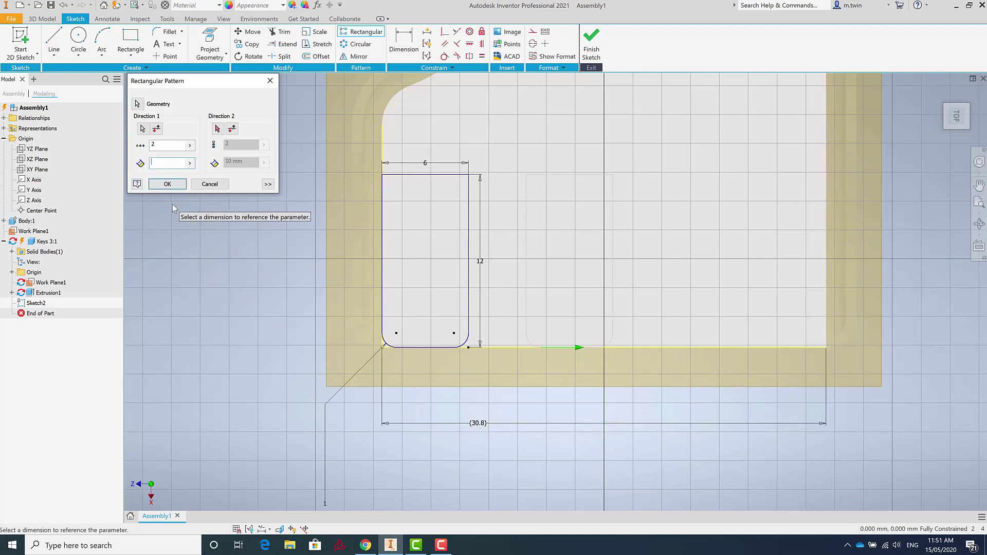
{"action": "left_click", "coordinate": [478, 423]}
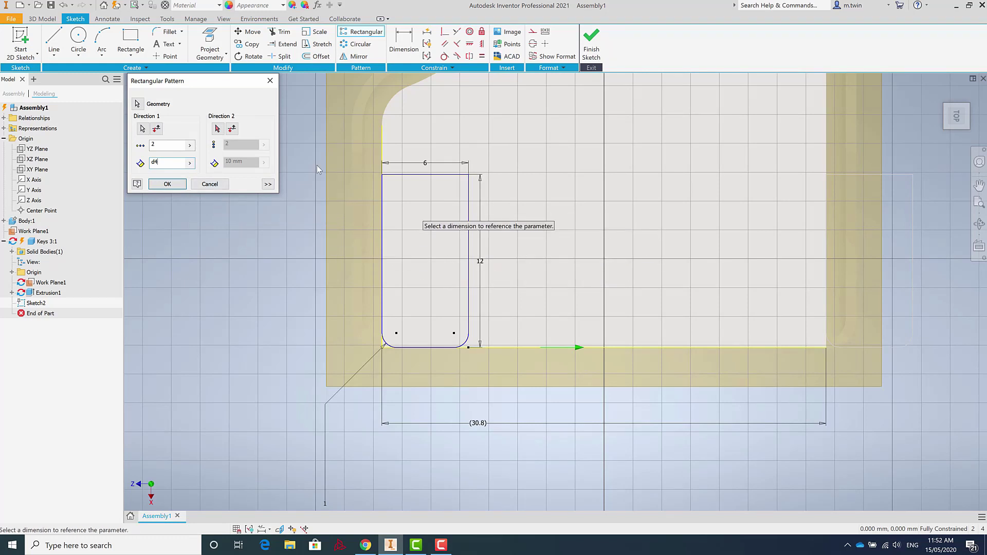
{"action": "left_click", "coordinate": [174, 147]}
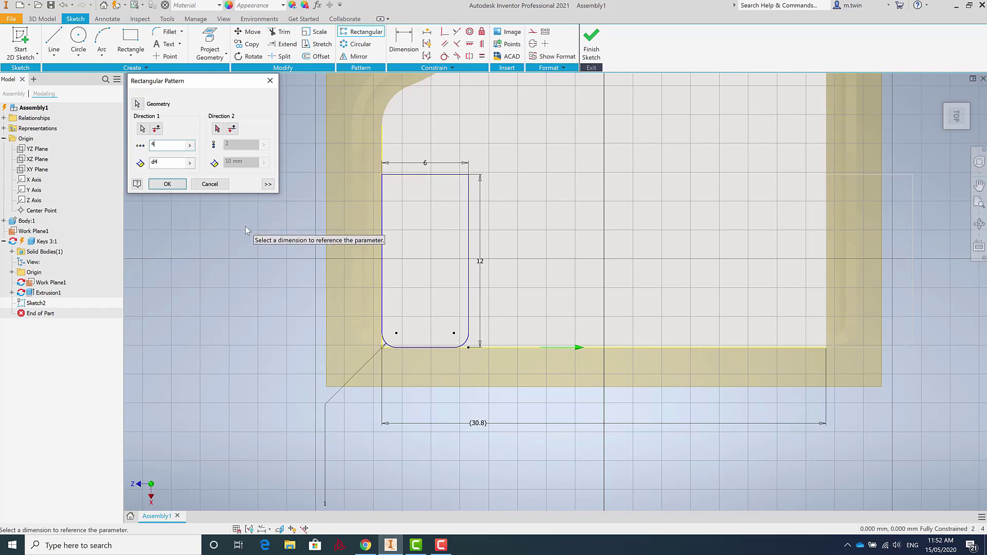
{"action": "left_click", "coordinate": [172, 185]}
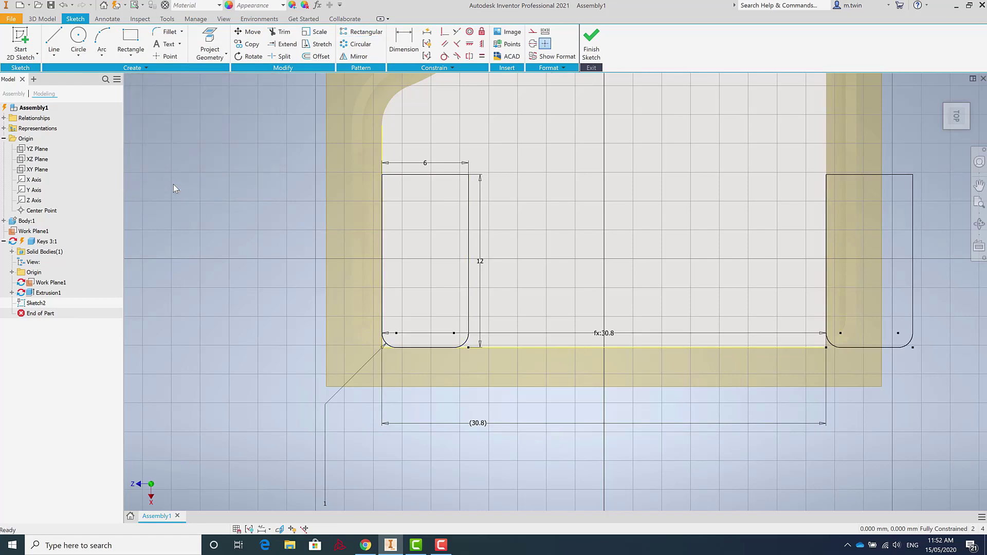
Edit the rectangular pattern and enable the Fitted option to distribute the four rectangles within the d4 distance
{"action": "scroll", "coordinate": [468, 296], "scroll_direction": "down", "scroll_amount": 5}
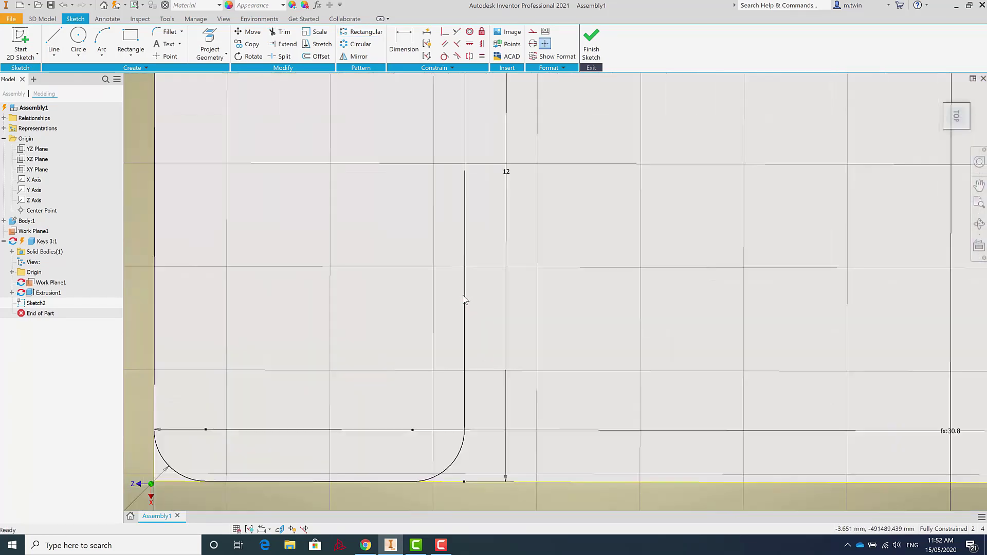
{"action": "scroll", "coordinate": [458, 297], "scroll_direction": "up", "scroll_amount": 12}
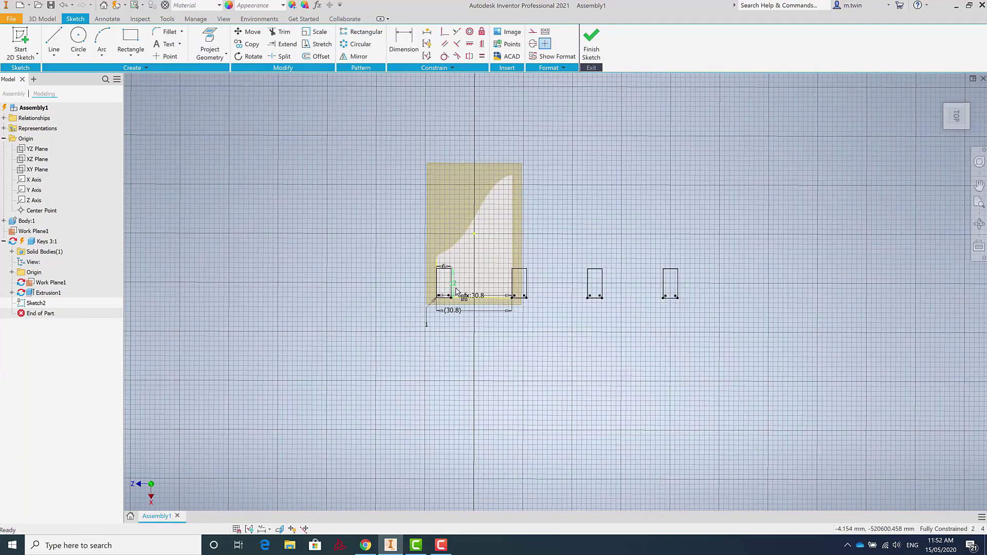
{"action": "scroll", "coordinate": [491, 288], "scroll_direction": "down", "scroll_amount": 2}
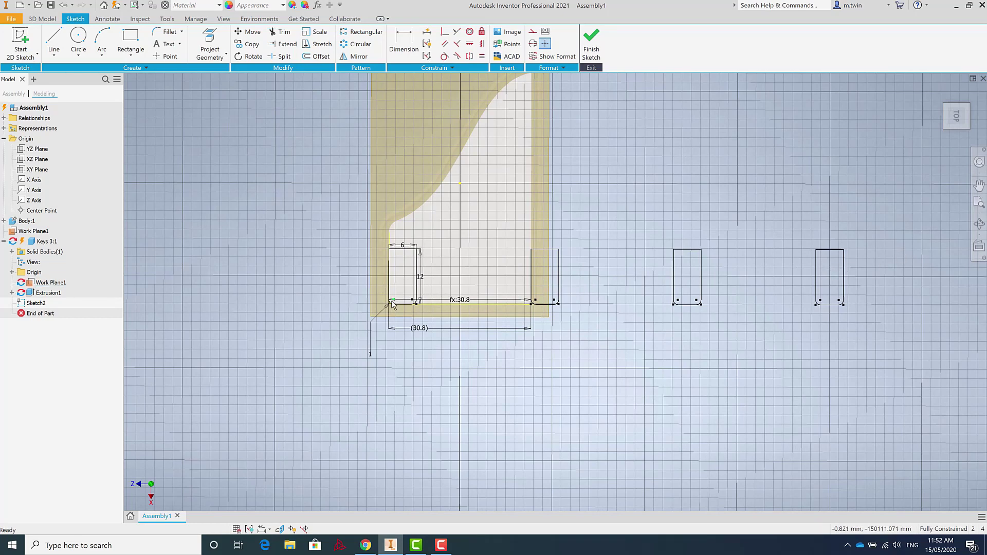
{"action": "scroll", "coordinate": [412, 329], "scroll_direction": "down", "scroll_amount": 2}
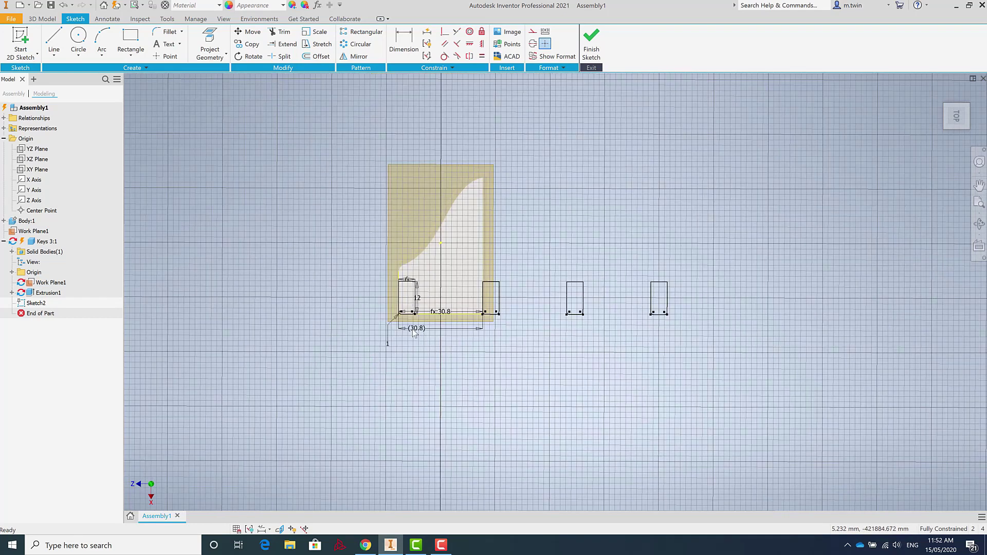
{"action": "scroll", "coordinate": [413, 329], "scroll_direction": "up", "scroll_amount": 4}
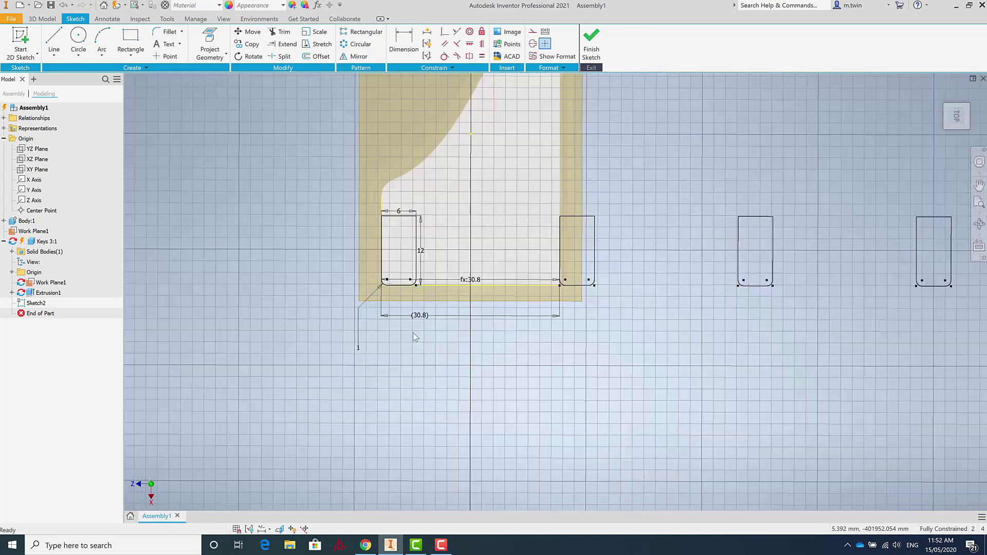
{"action": "left_click", "coordinate": [416, 269]}
{"action": "right_click", "coordinate": [416, 269]}
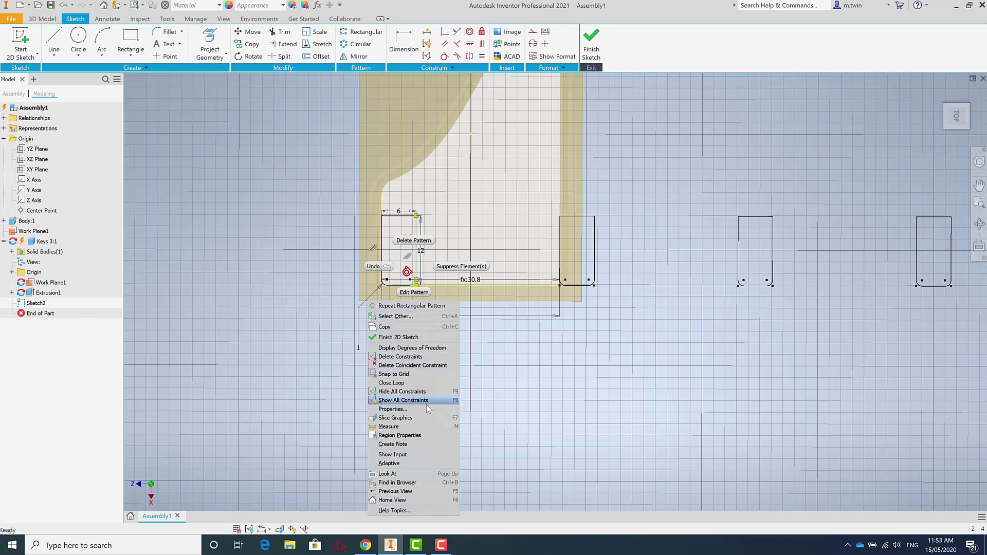
{"action": "left_click", "coordinate": [414, 292]}
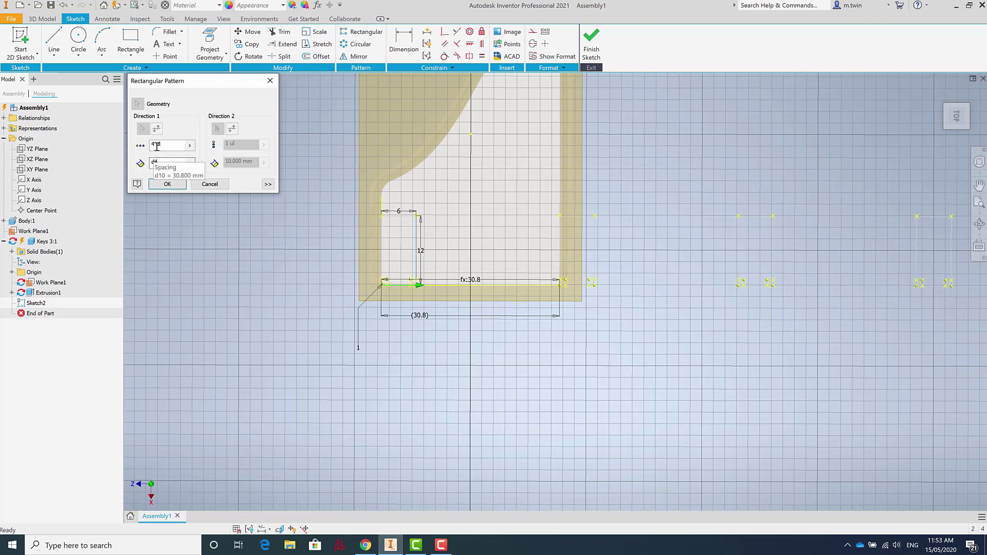
{"action": "left_click", "coordinate": [267, 185]}
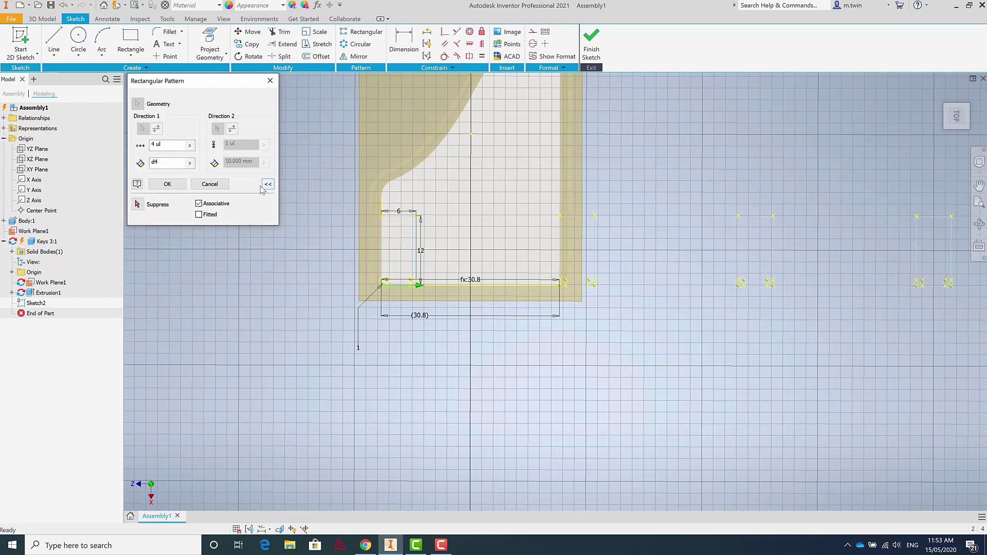
{"action": "left_click", "coordinate": [200, 217]}
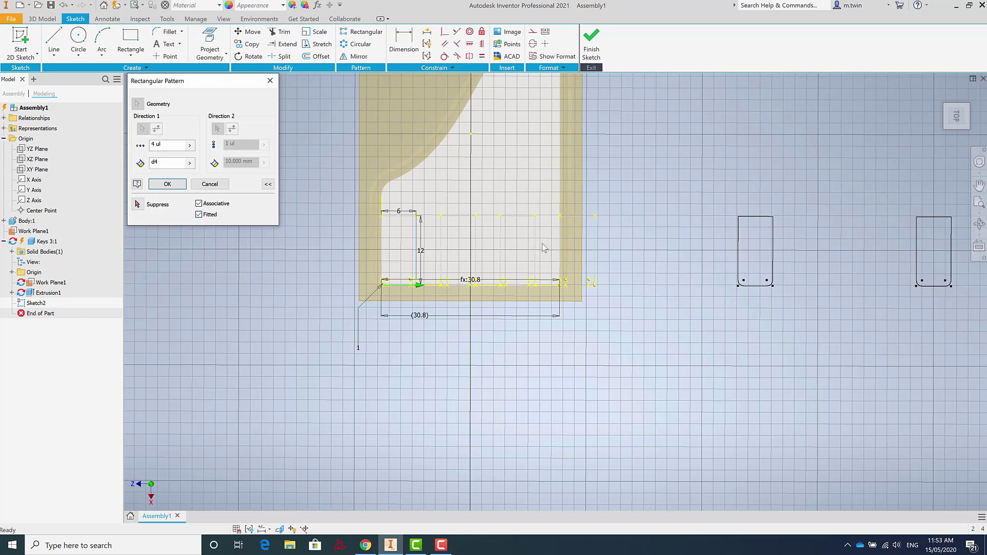
{"action": "left_click", "coordinate": [163, 187]}
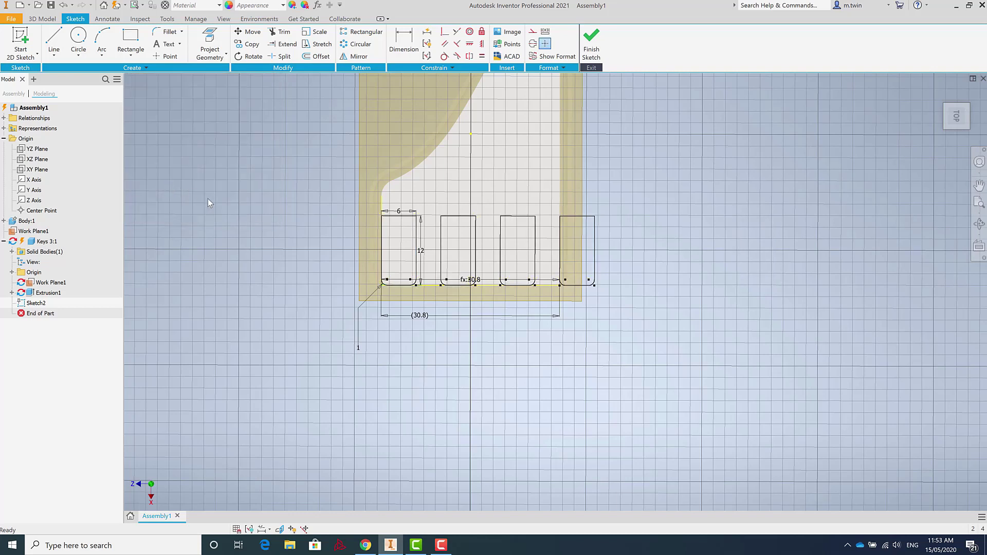
Edit the fitted rectangular pattern again and turn off its Associative option
{"action": "scroll", "coordinate": [540, 256], "scroll_direction": "down", "scroll_amount": 3}
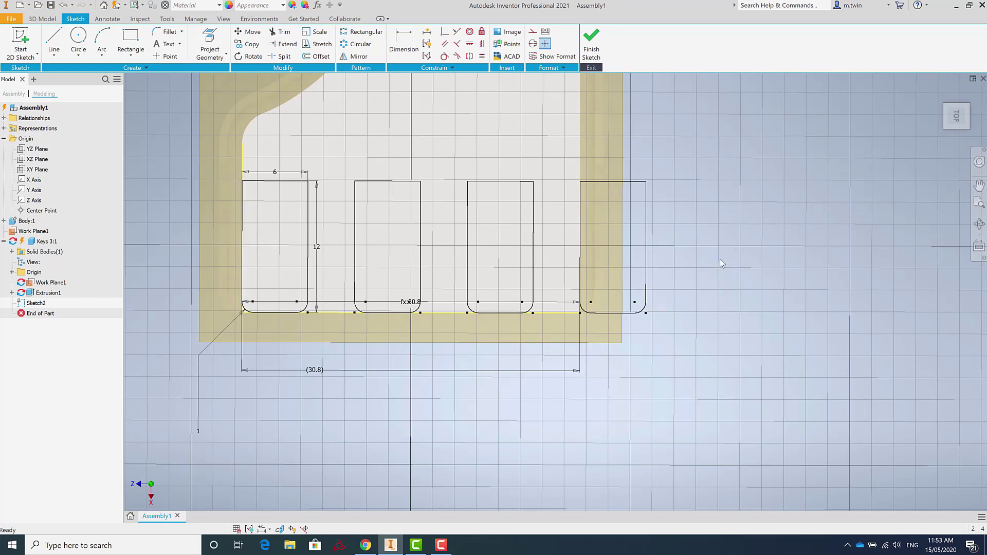
{"action": "left_click", "coordinate": [307, 291]}
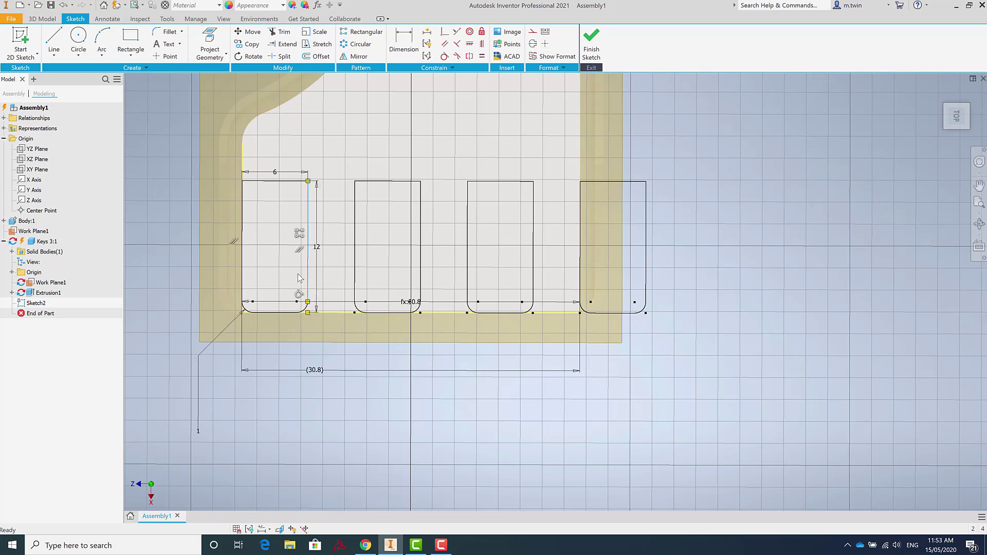
{"action": "right_click", "coordinate": [307, 279]}
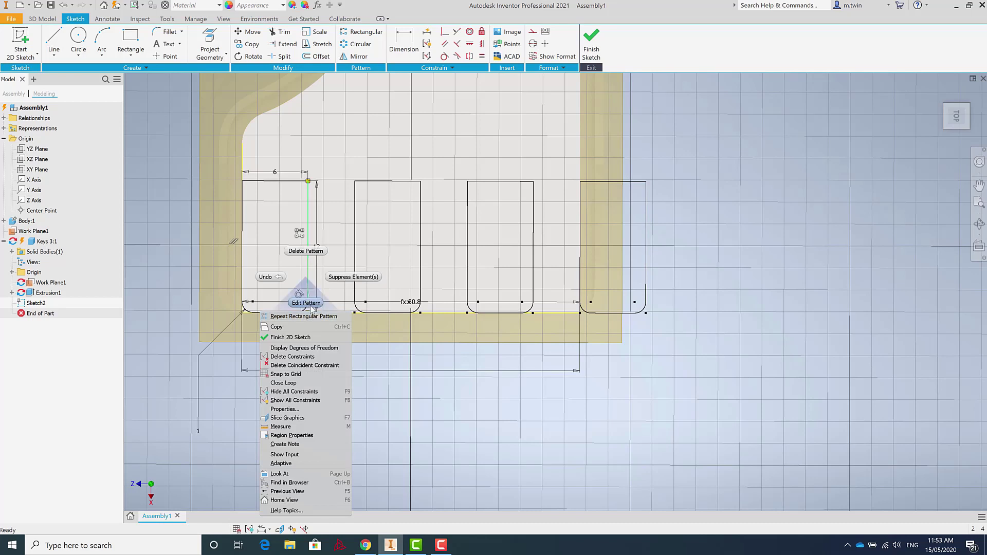
{"action": "left_click", "coordinate": [307, 303]}
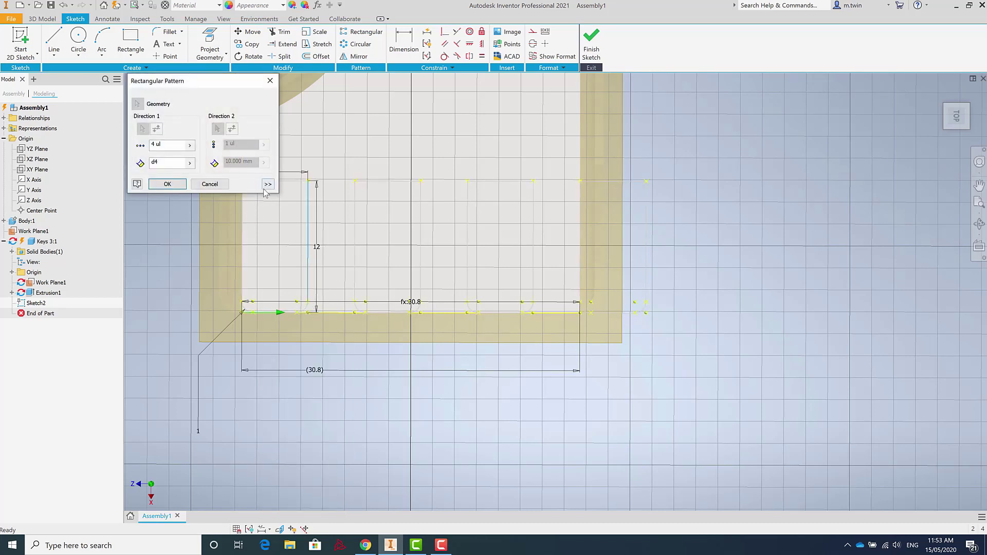
{"action": "left_click", "coordinate": [268, 185]}
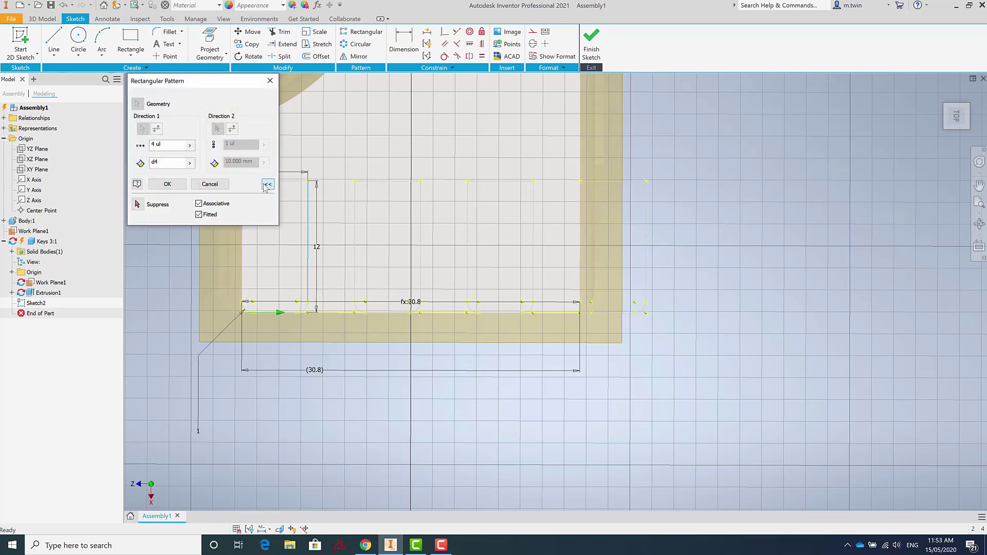
{"action": "left_click", "coordinate": [199, 204]}
{"action": "left_click", "coordinate": [164, 185]}
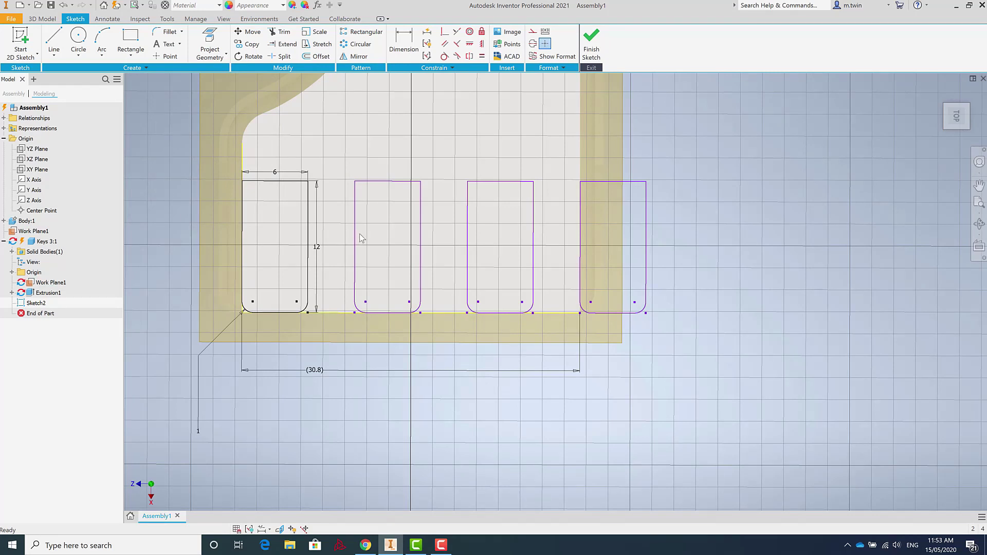
{"action": "right_click", "coordinate": [310, 191]}
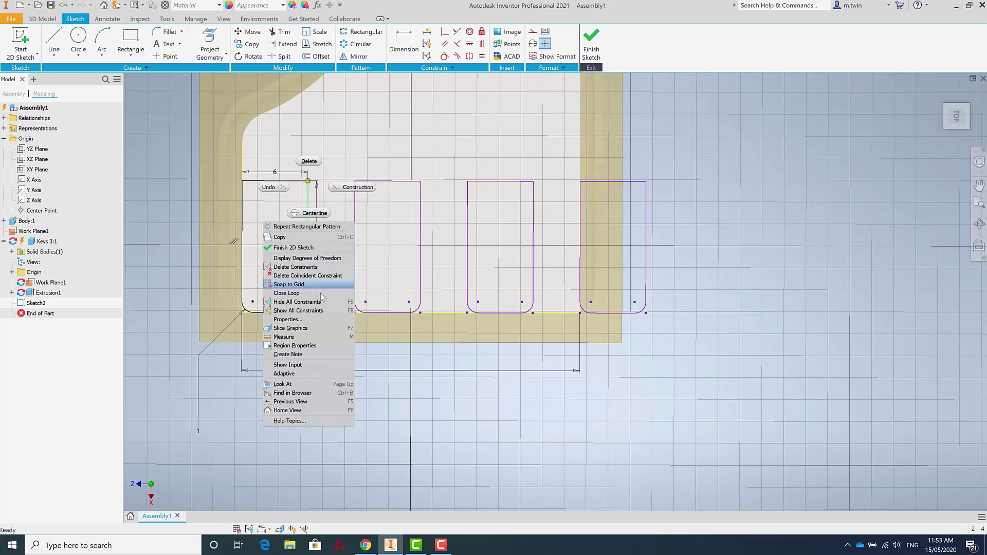
{"action": "left_click", "coordinate": [158, 242]}
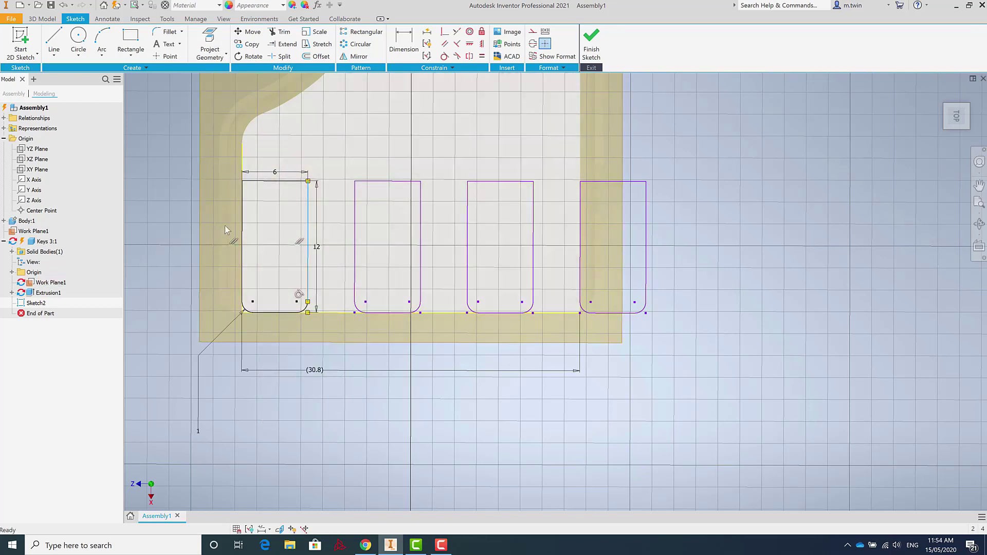
{"action": "right_click", "coordinate": [268, 184]}
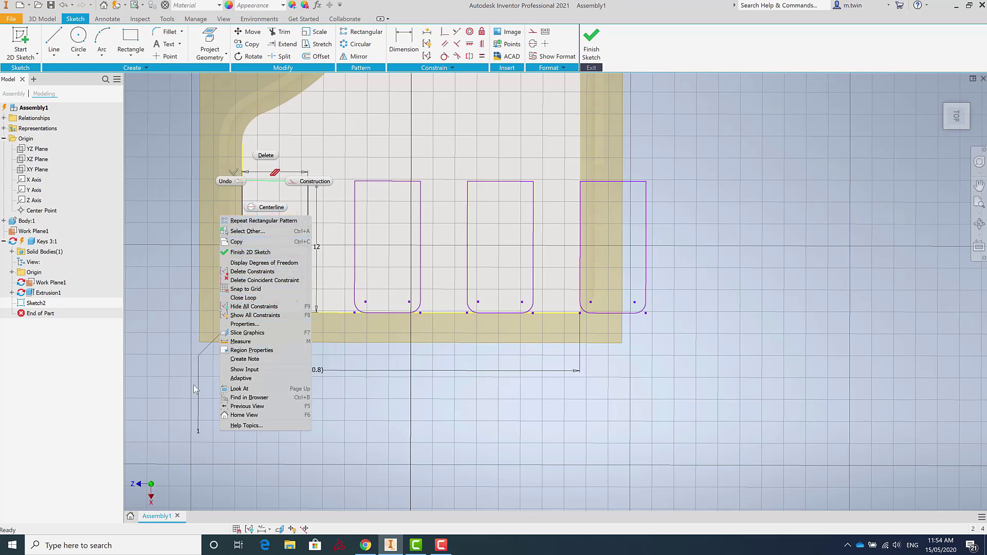
{"action": "left_click", "coordinate": [166, 411]}
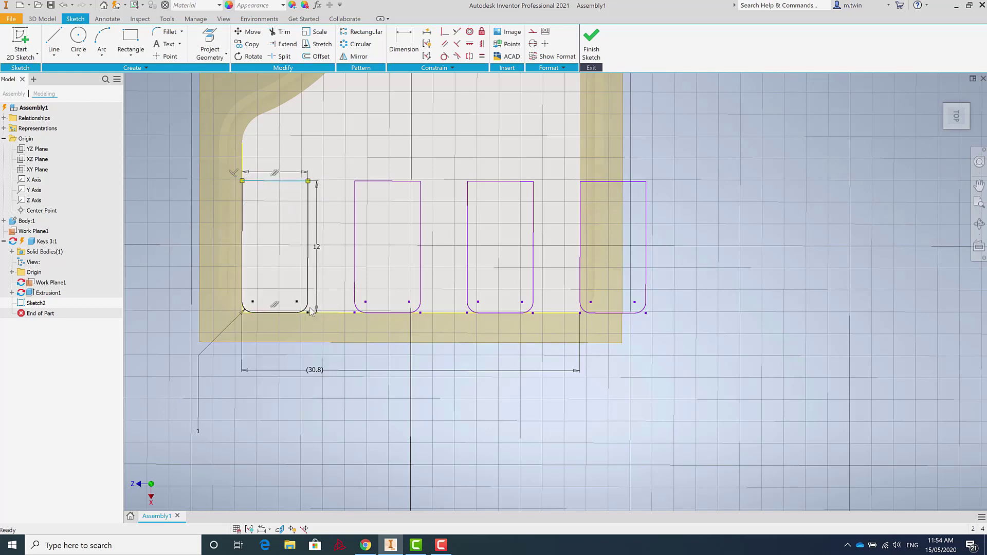
{"action": "right_click", "coordinate": [308, 306]}
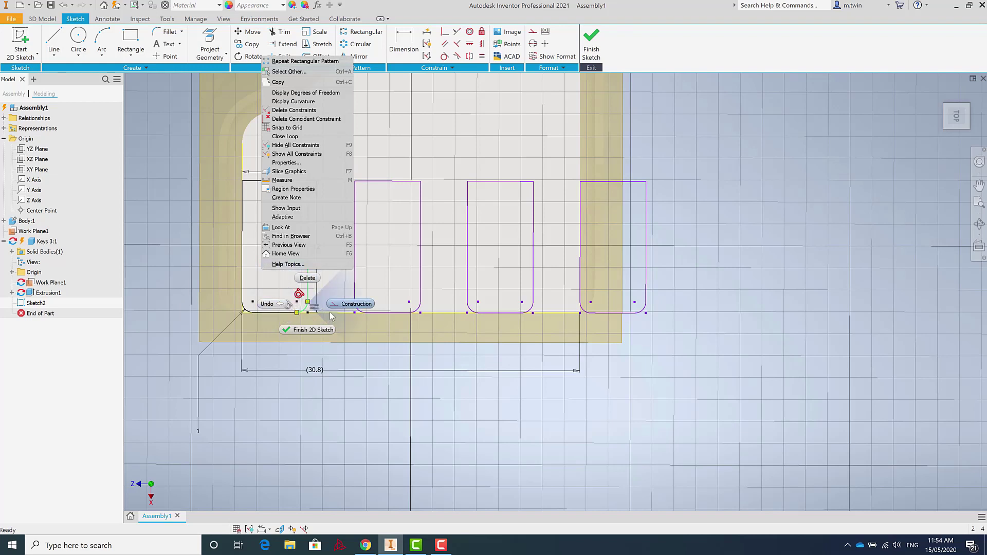
{"action": "left_click", "coordinate": [296, 208]}
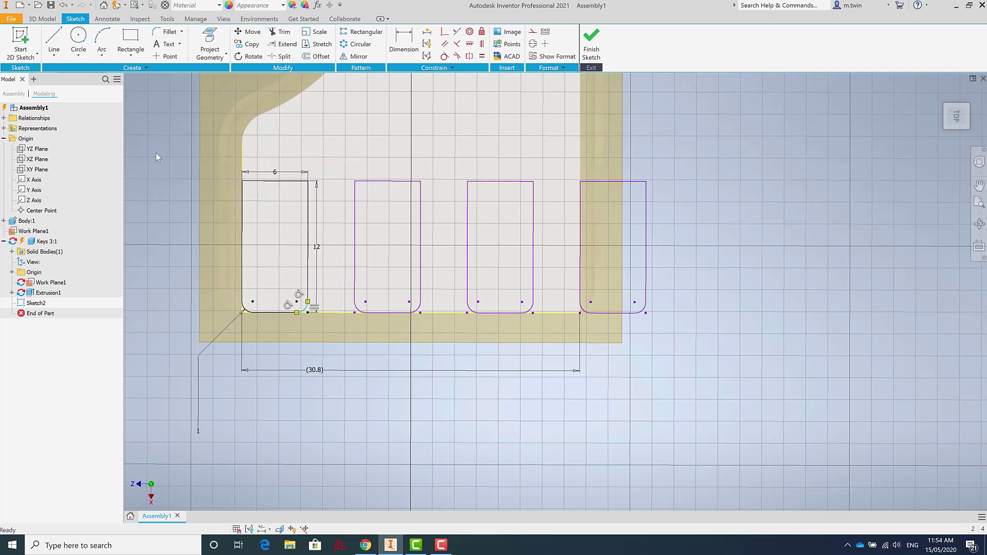
{"action": "left_click_drag", "start_coordinate": [214, 159], "coordinate": [339, 332]}
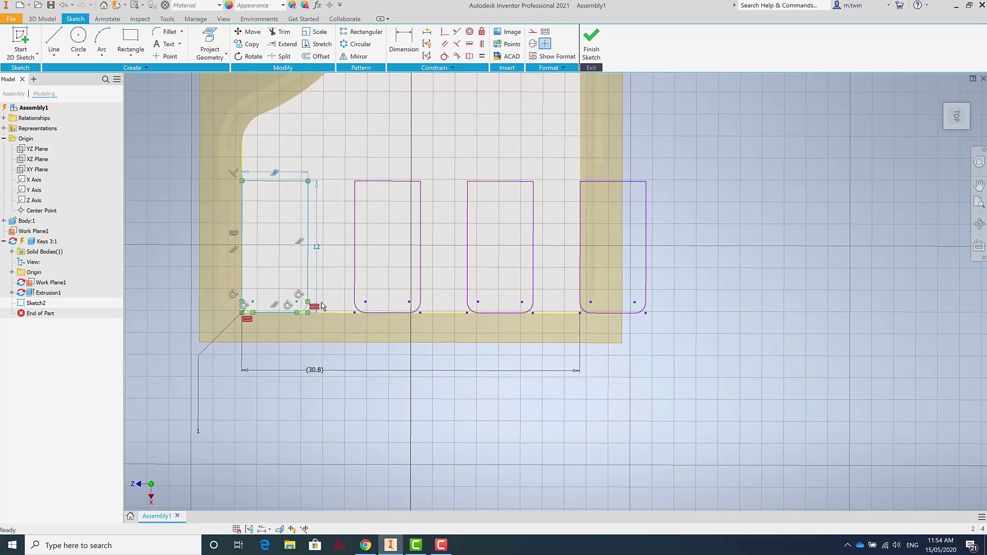
{"action": "right_click", "coordinate": [308, 261]}
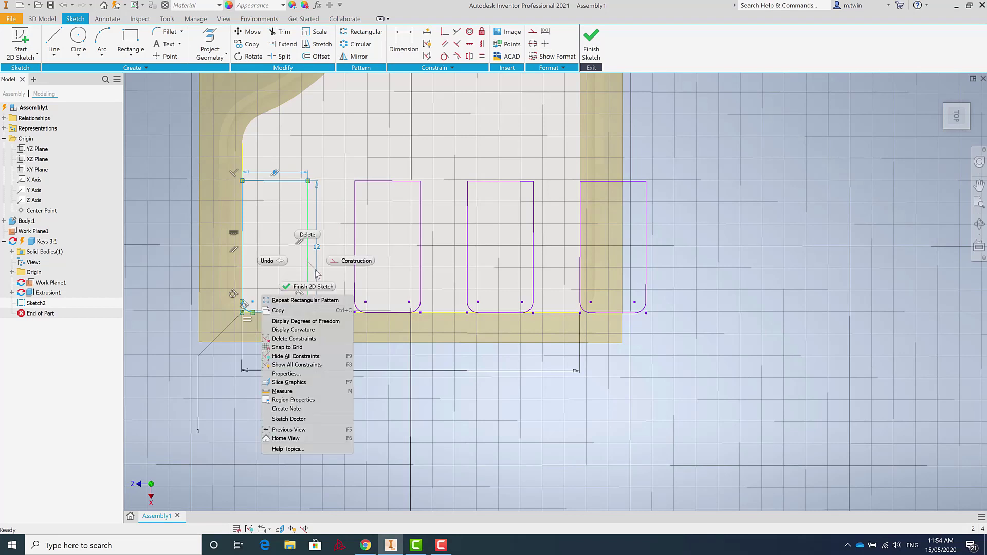
{"action": "left_click", "coordinate": [288, 266]}
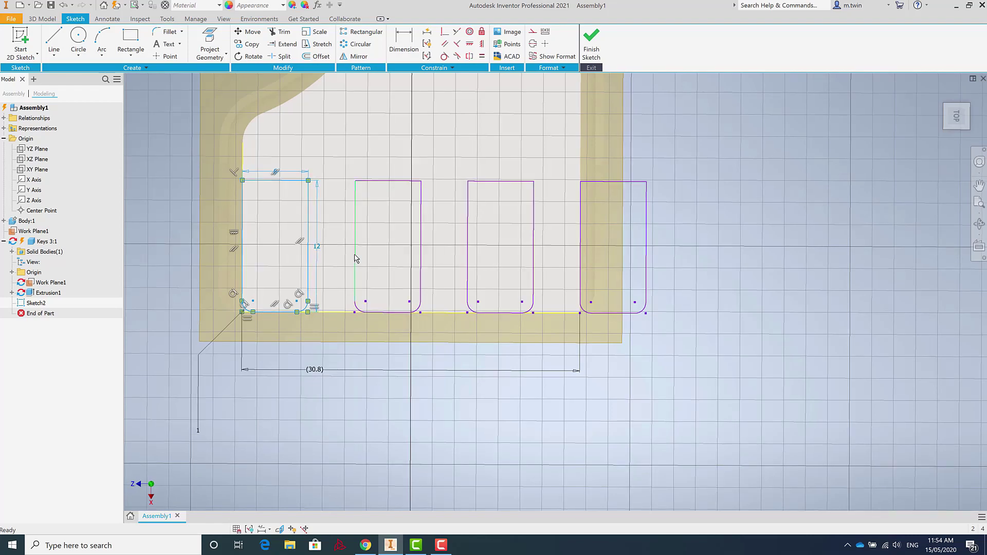
{"action": "middle_click_drag", "start_coordinate": [355, 259], "coordinate": [360, 302], "text": "shift"}
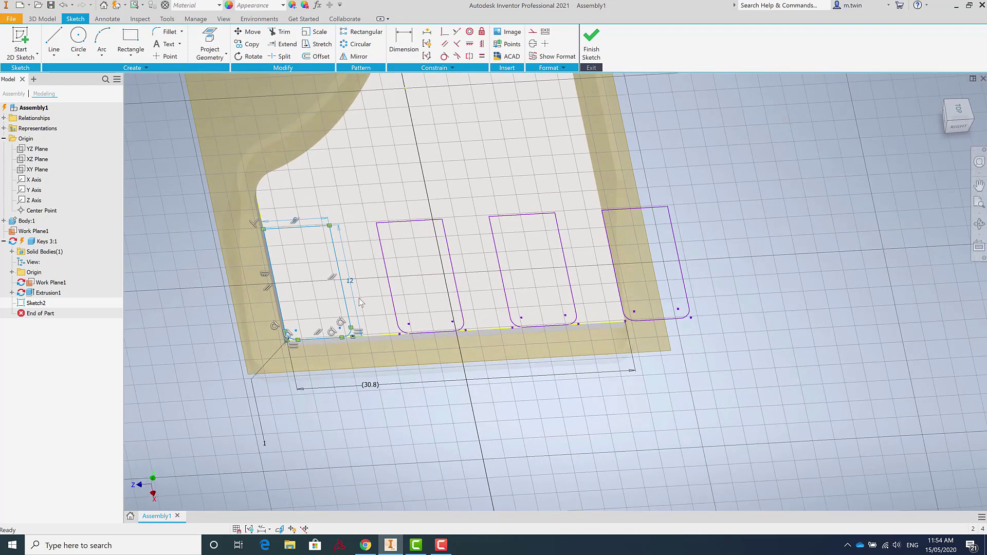
{"action": "scroll", "coordinate": [308, 313], "scroll_direction": "down", "scroll_amount": 3}
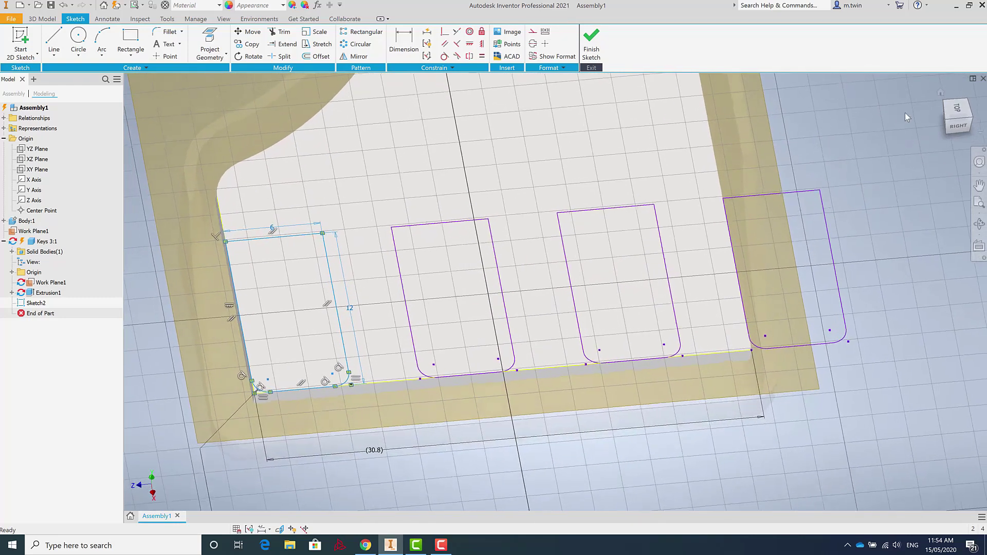
{"action": "left_click", "coordinate": [956, 109]}
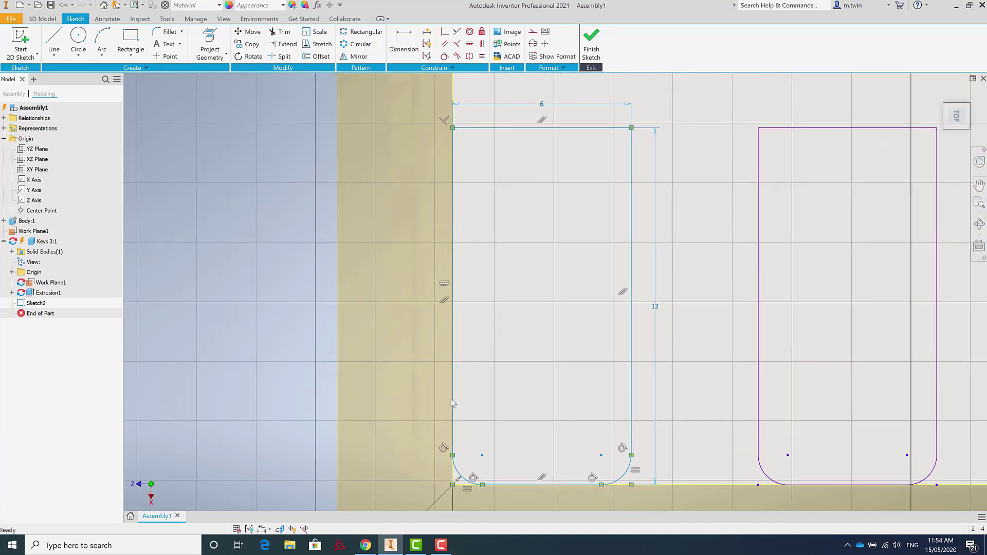
{"action": "right_click", "coordinate": [632, 164]}
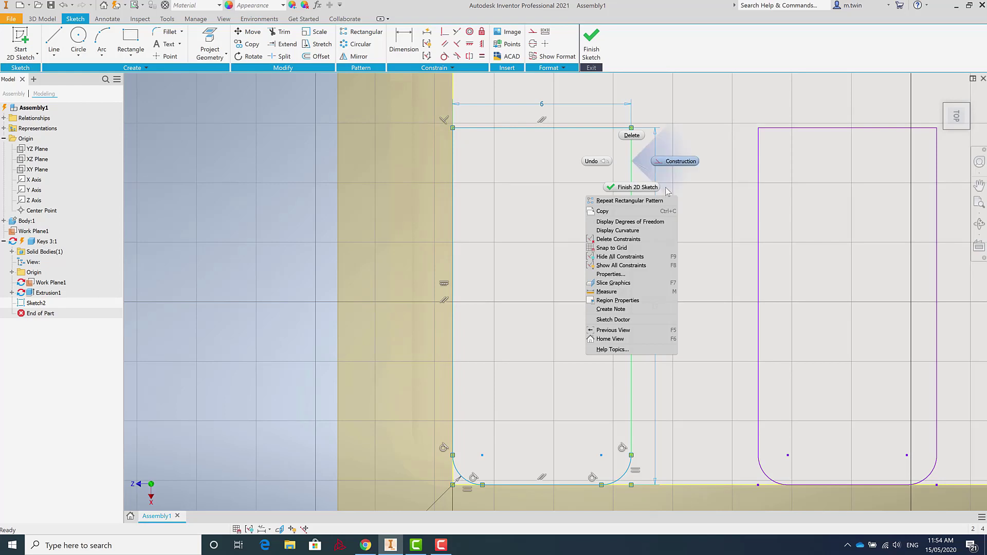
{"action": "left_click", "coordinate": [723, 221]}
{"action": "left_click", "coordinate": [249, 216]}
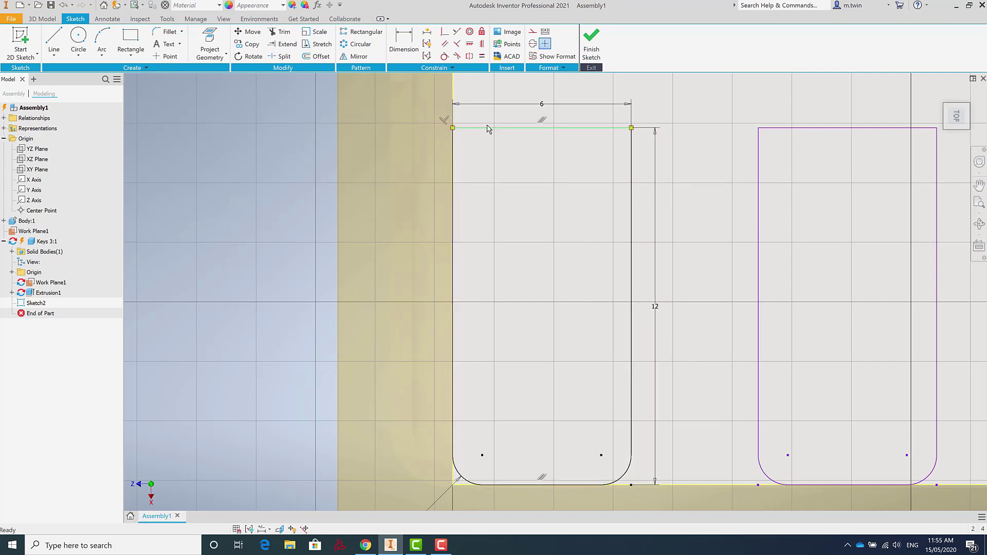
Undo the last two rectangular pattern edits, which enabled Fitted and turned off Associative
{"action": "key", "text": "ctrl+z"}
{"action": "key", "text": "ctrl+z"}
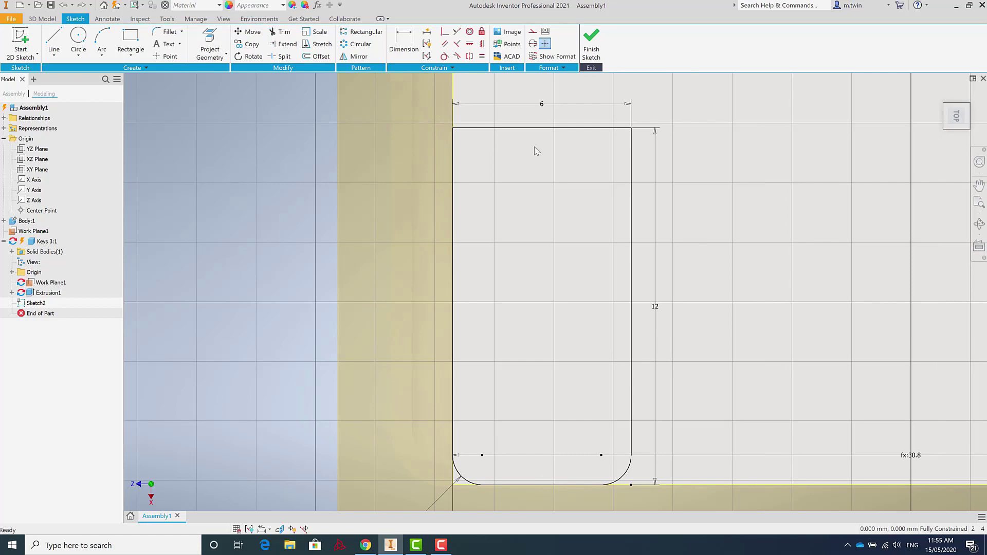
Edit the rectangular pattern of the filleted rectangle, turning off Associative and enabling Fitted
{"action": "left_click", "coordinate": [632, 283]}
{"action": "right_click", "coordinate": [621, 169]}
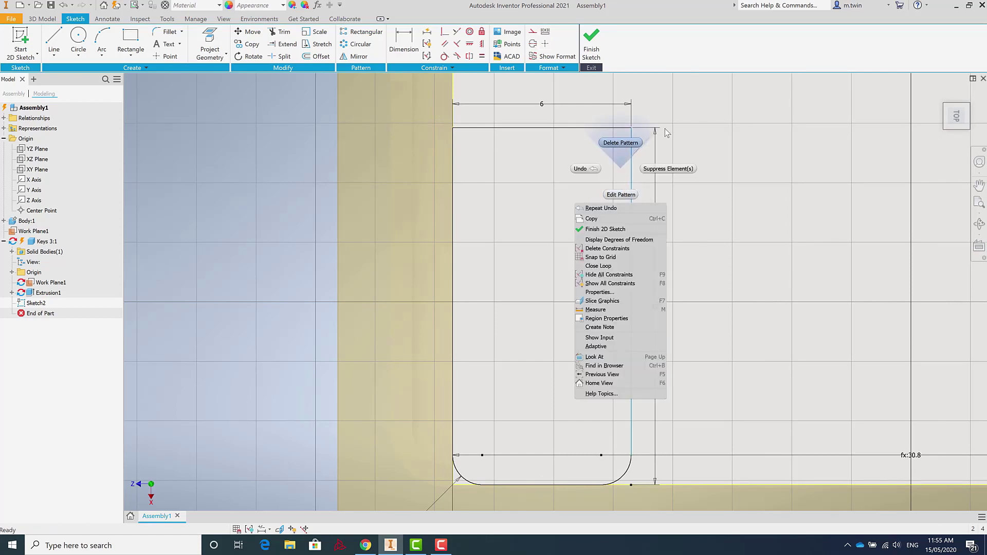
{"action": "left_click", "coordinate": [625, 195]}
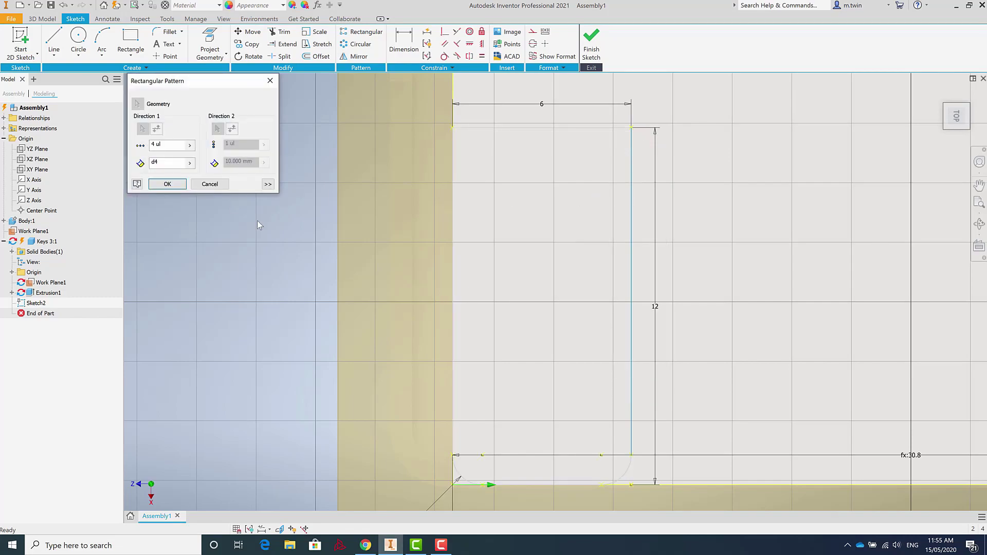
{"action": "key", "text": "F6"}
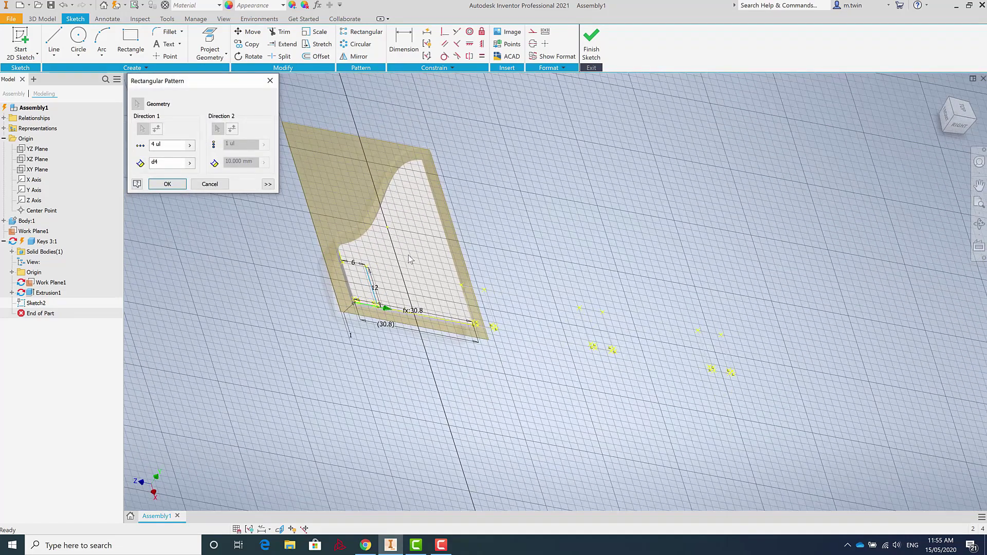
{"action": "middle_click_drag", "start_coordinate": [408, 256], "coordinate": [397, 244], "text": "shift"}
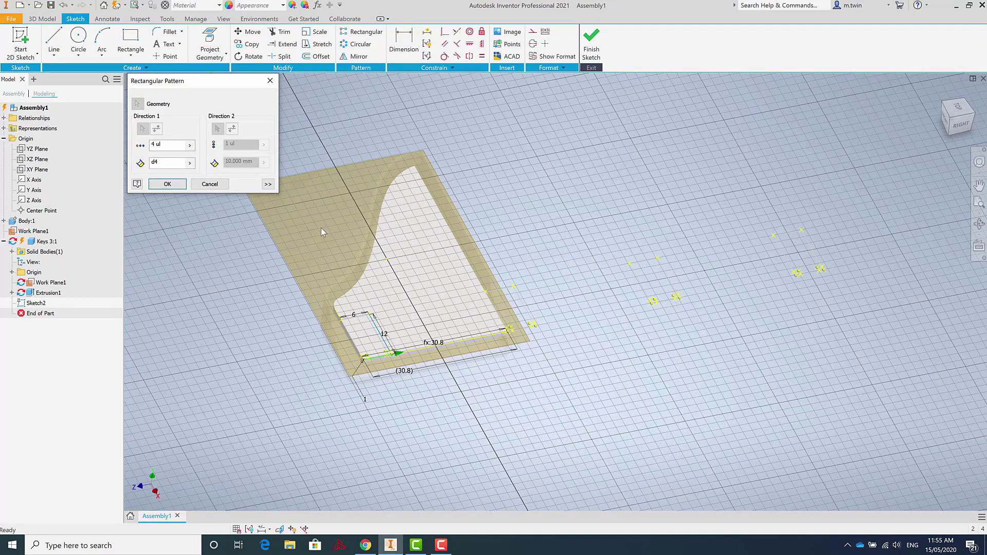
{"action": "left_click", "coordinate": [963, 107]}
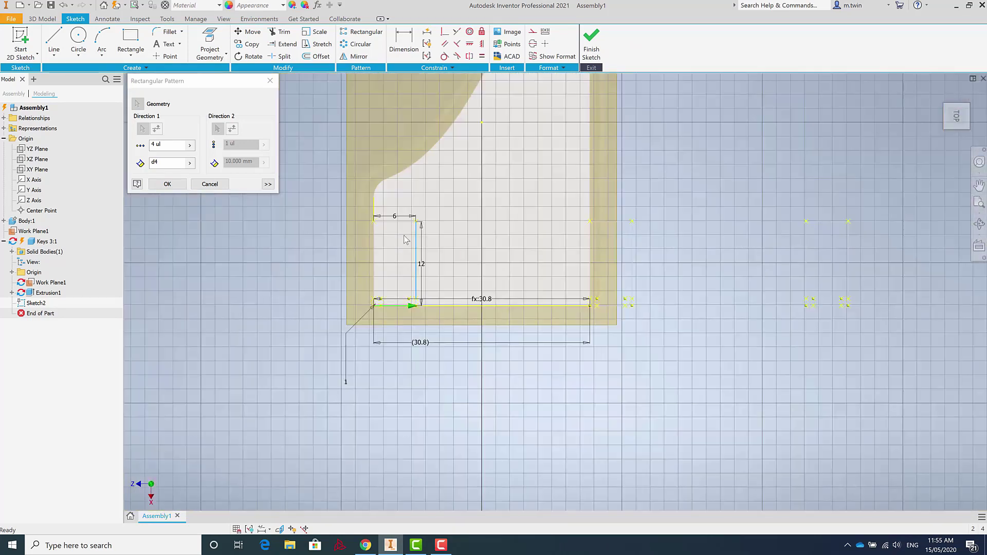
{"action": "scroll", "coordinate": [390, 222], "scroll_direction": "down", "scroll_amount": 2}
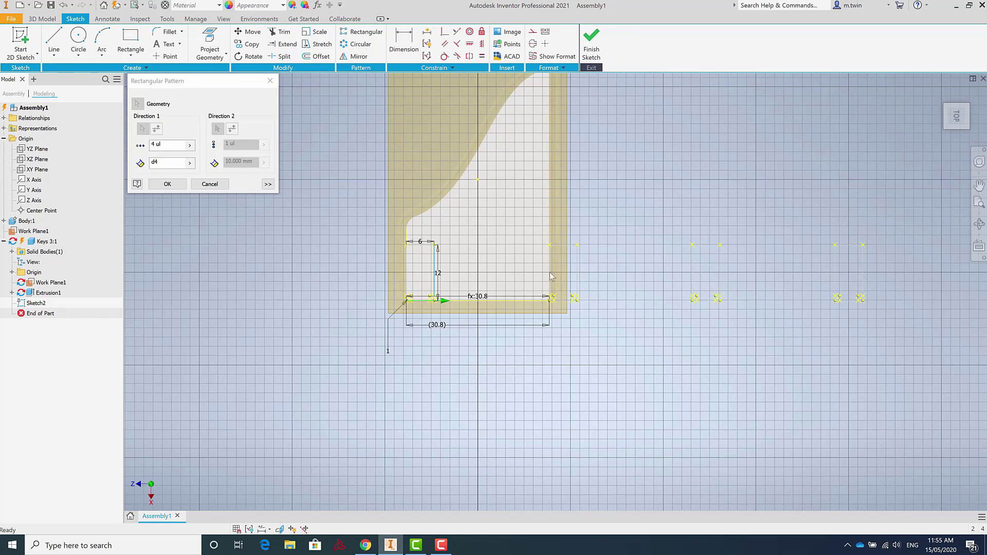
{"action": "left_click", "coordinate": [268, 185]}
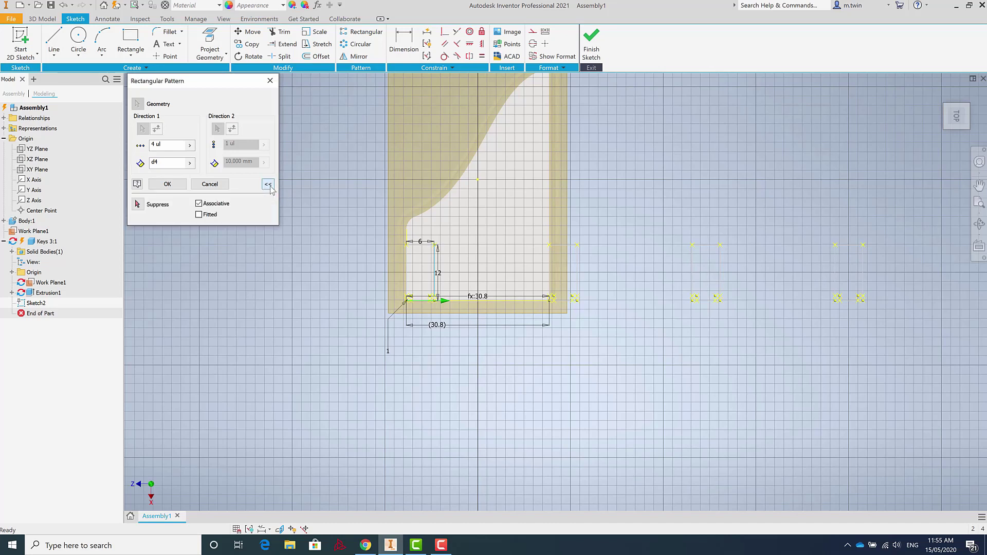
{"action": "left_click", "coordinate": [201, 204]}
{"action": "left_click", "coordinate": [199, 214]}
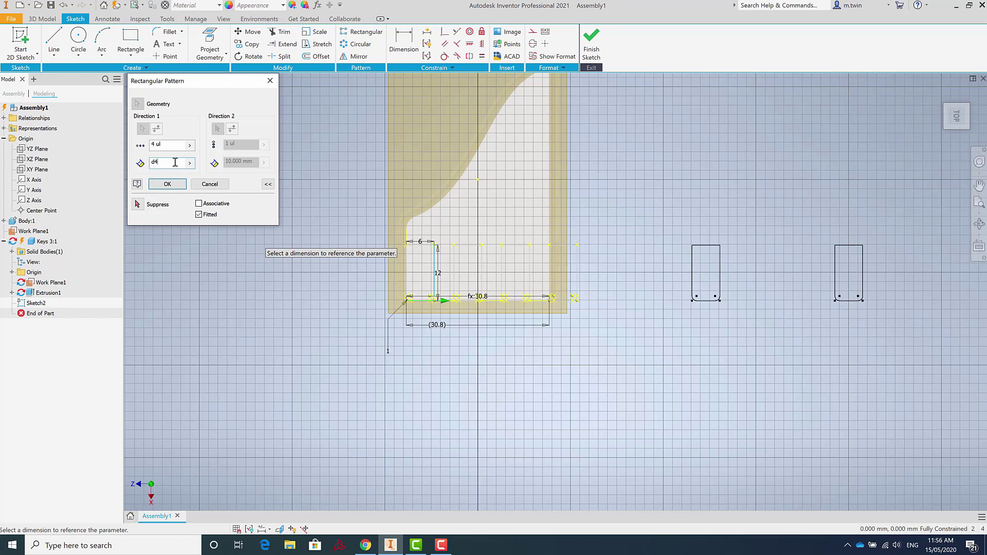
Set the pattern distance to d4-d6, subtracting the rectangle's width dimension from the edge length, and apply the edit
{"action": "type", "text": "-6"}
{"action": "key", "text": "BackSpace"}
{"action": "left_click", "coordinate": [424, 244]}
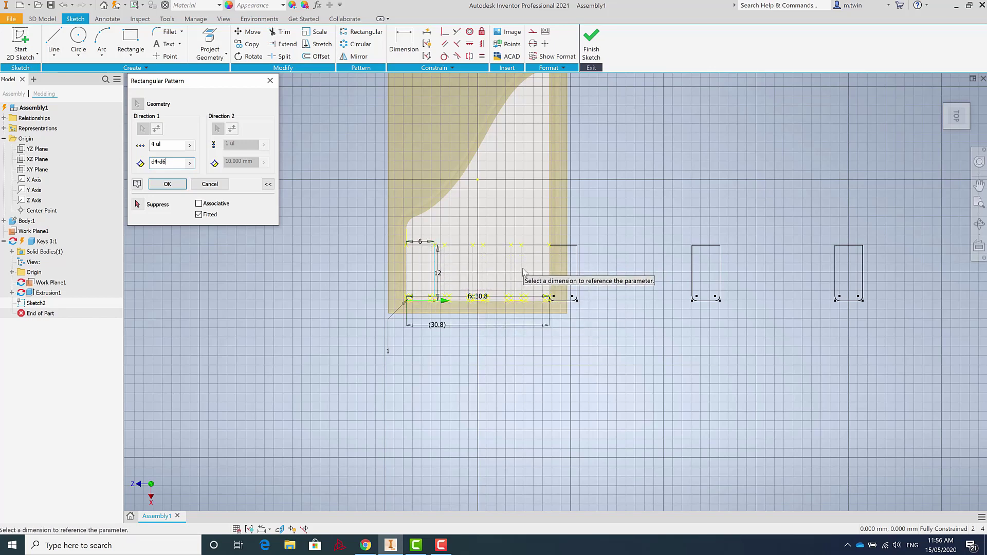
{"action": "left_click", "coordinate": [175, 185]}
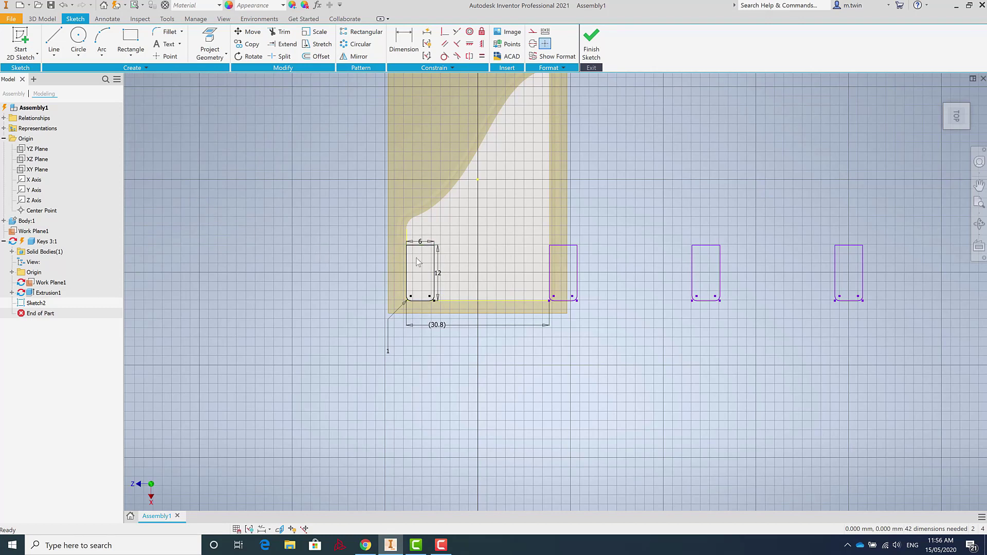
Undo the last edit of the rectangular pattern
{"action": "right_click", "coordinate": [409, 258]}
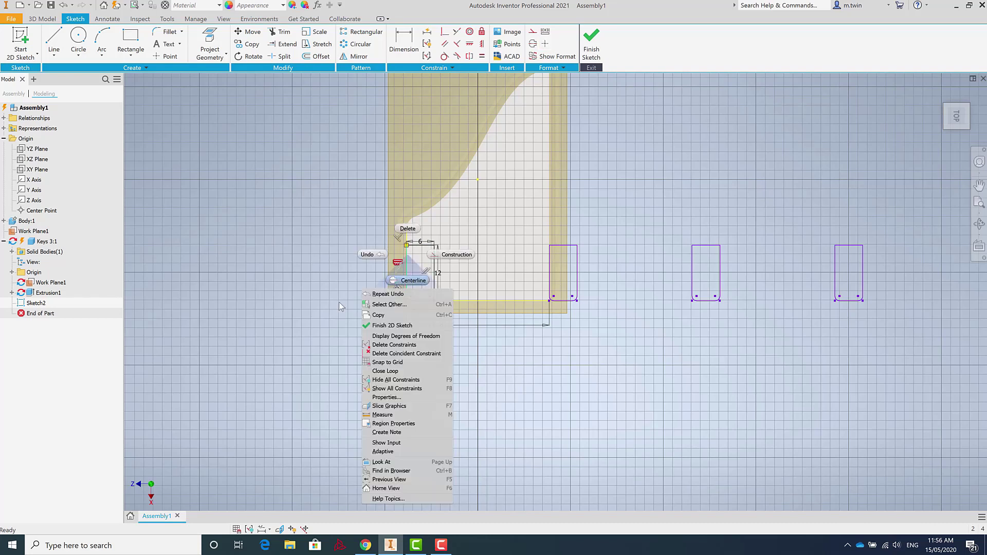
{"action": "left_click", "coordinate": [325, 279]}
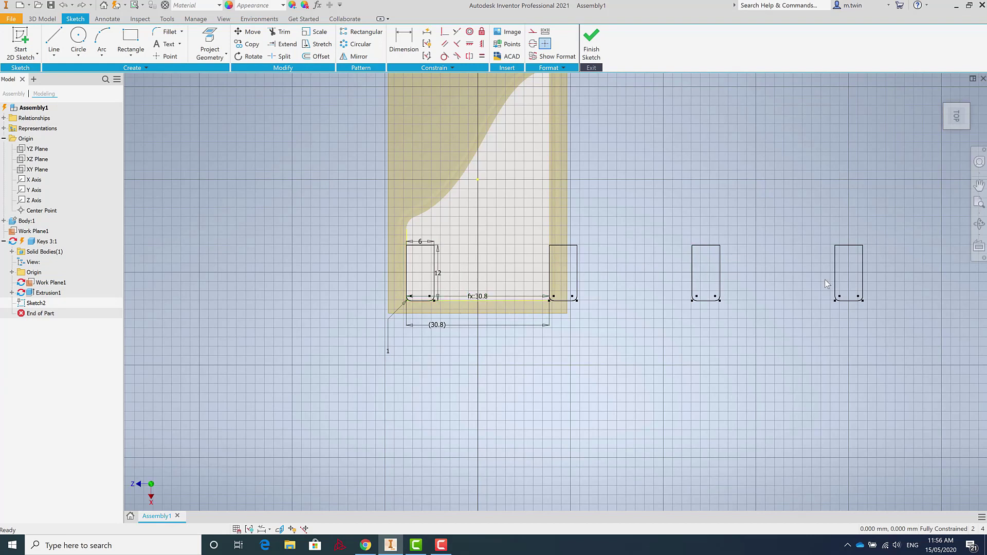
Open the rectangular pattern for editing from the first rectangle and enable only its Fitted option
{"action": "left_click", "coordinate": [409, 260]}
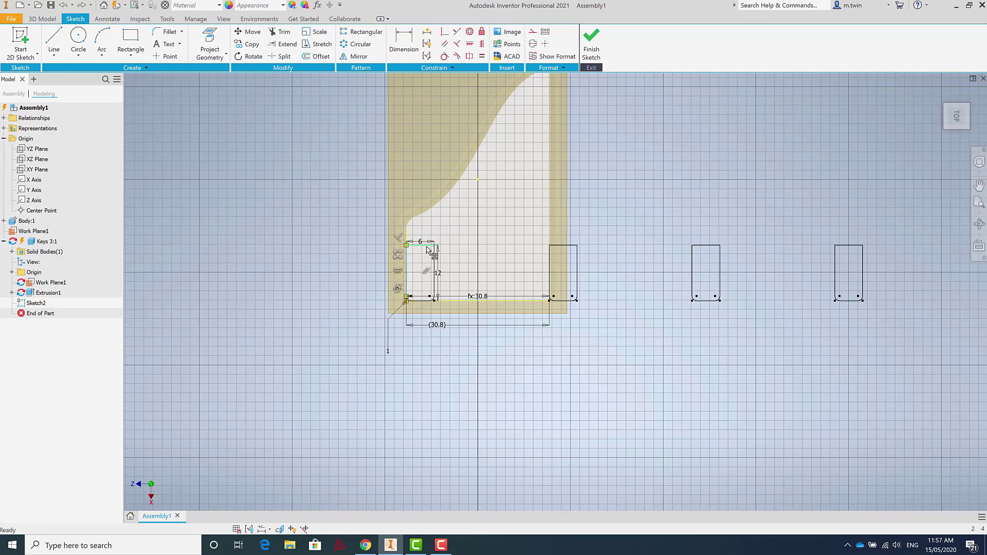
{"action": "left_click", "coordinate": [428, 246]}
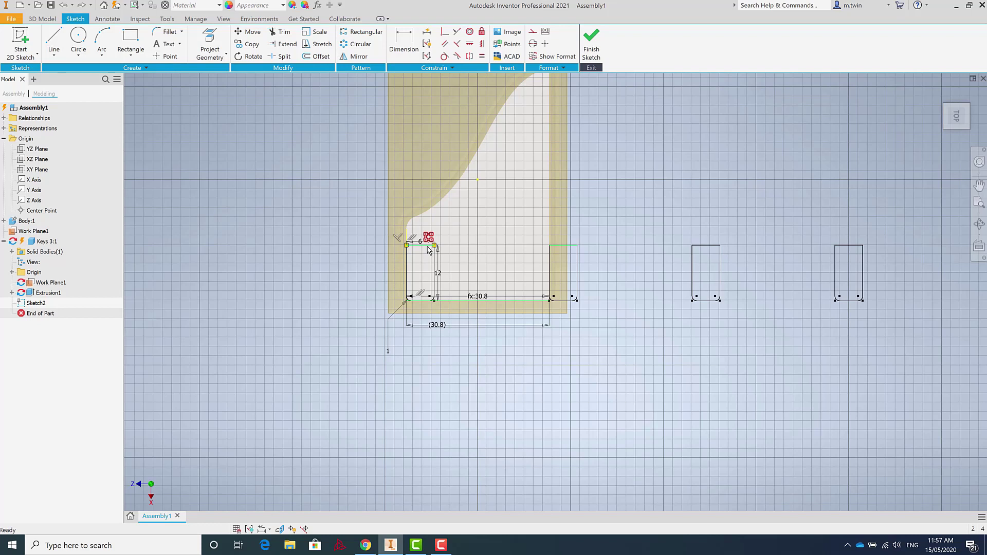
{"action": "left_click", "coordinate": [435, 284]}
{"action": "right_click", "coordinate": [434, 284]}
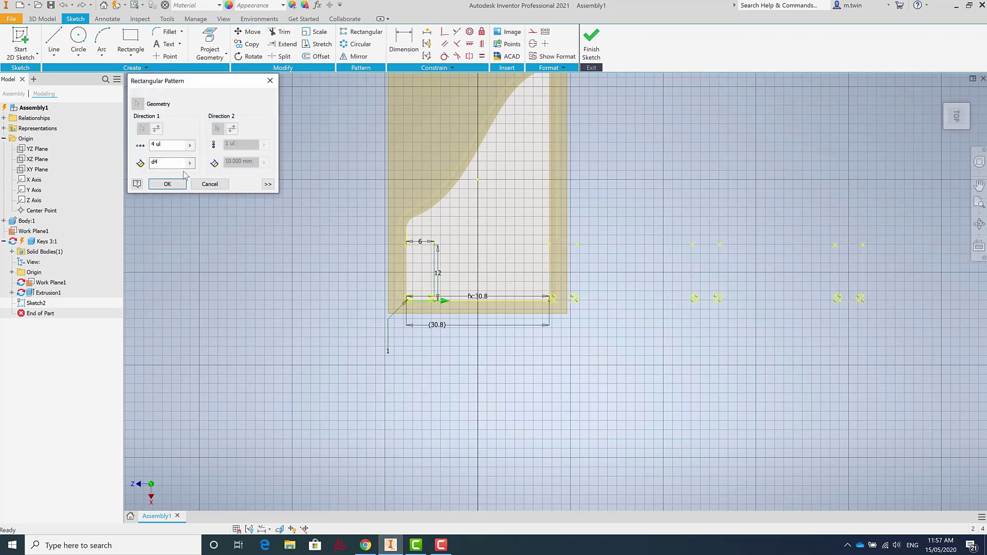
{"action": "left_click", "coordinate": [267, 184]}
{"action": "left_click", "coordinate": [199, 215]}
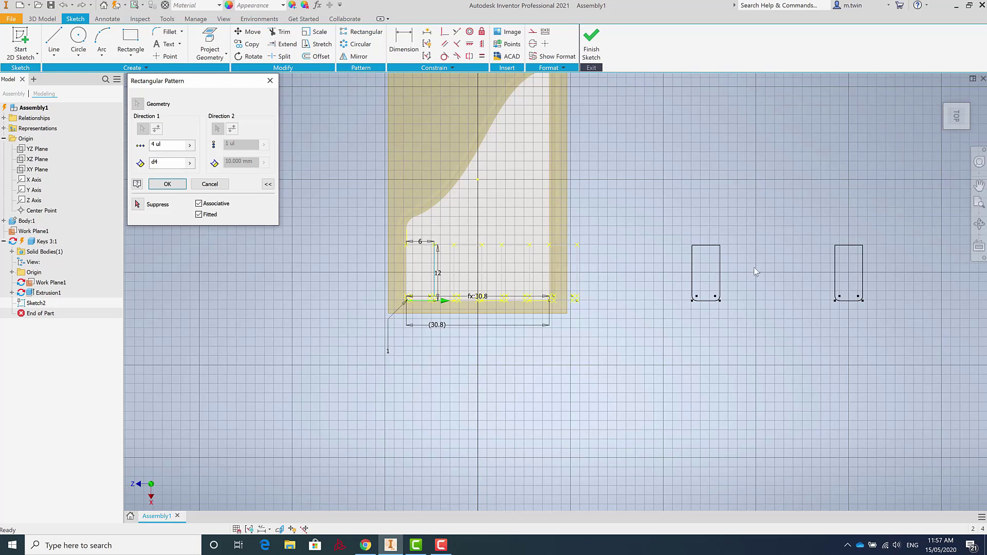
Set the fitted pattern's distance to d4-d6 by referencing the rectangle's width dimension, and apply the edit
{"action": "left_click", "coordinate": [167, 165]}
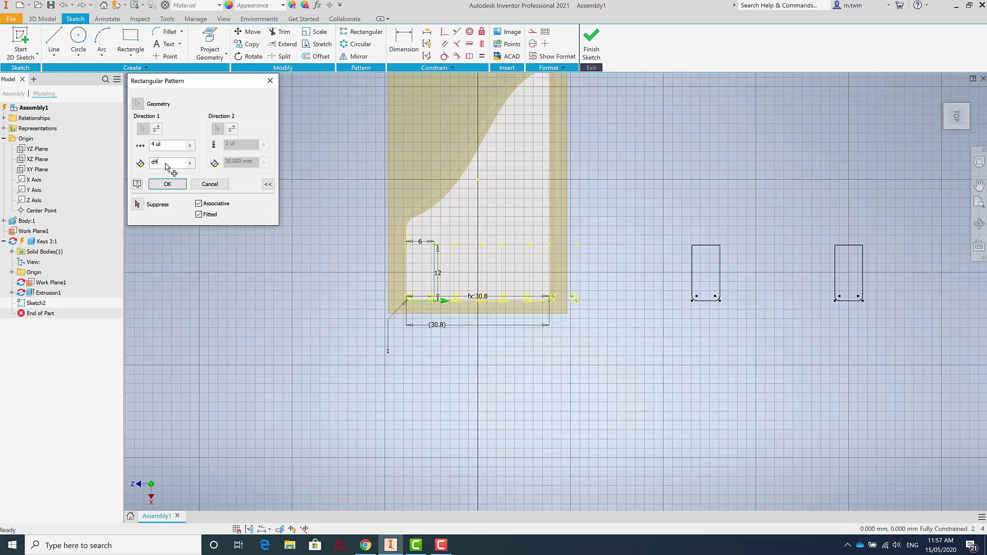
{"action": "type", "text": "-"}
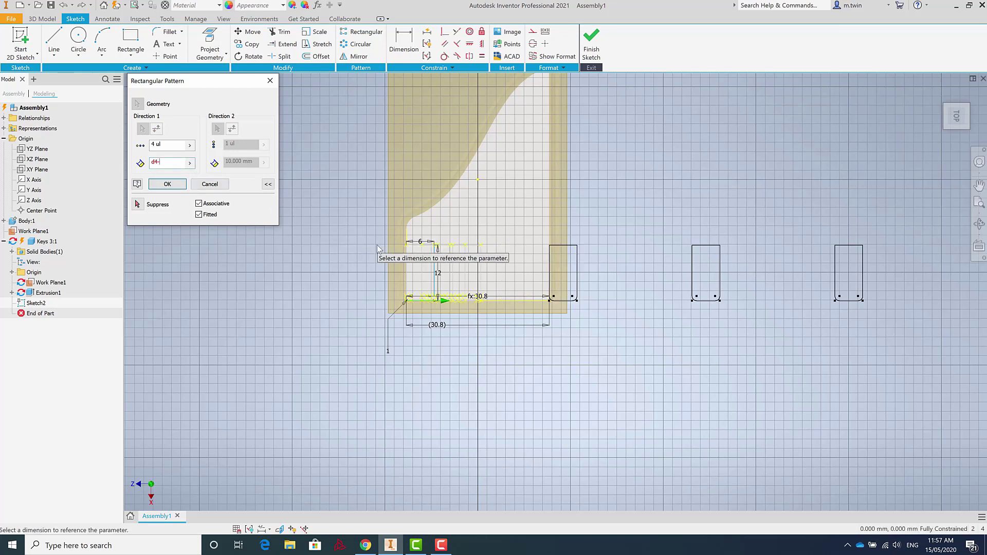
{"action": "left_click", "coordinate": [416, 245]}
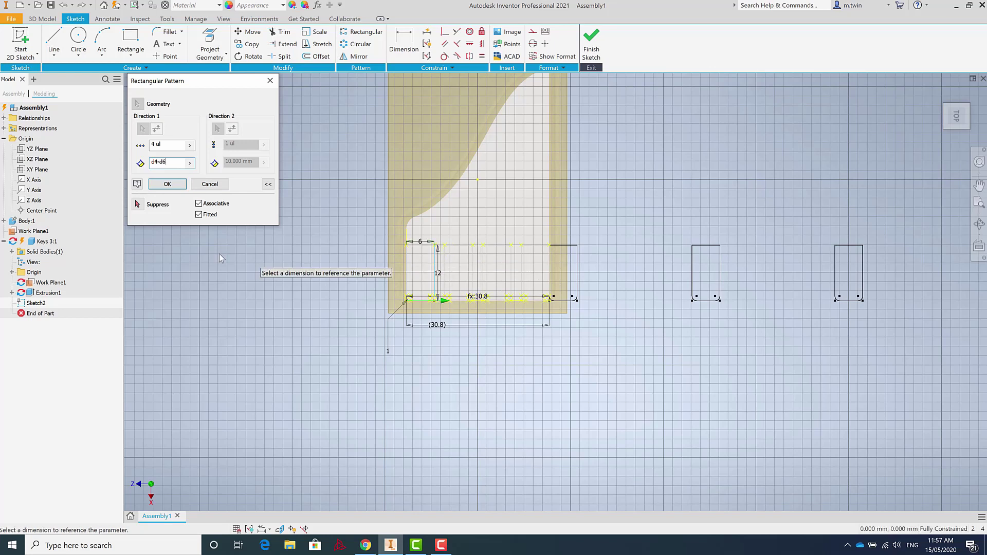
{"action": "left_click", "coordinate": [168, 185]}
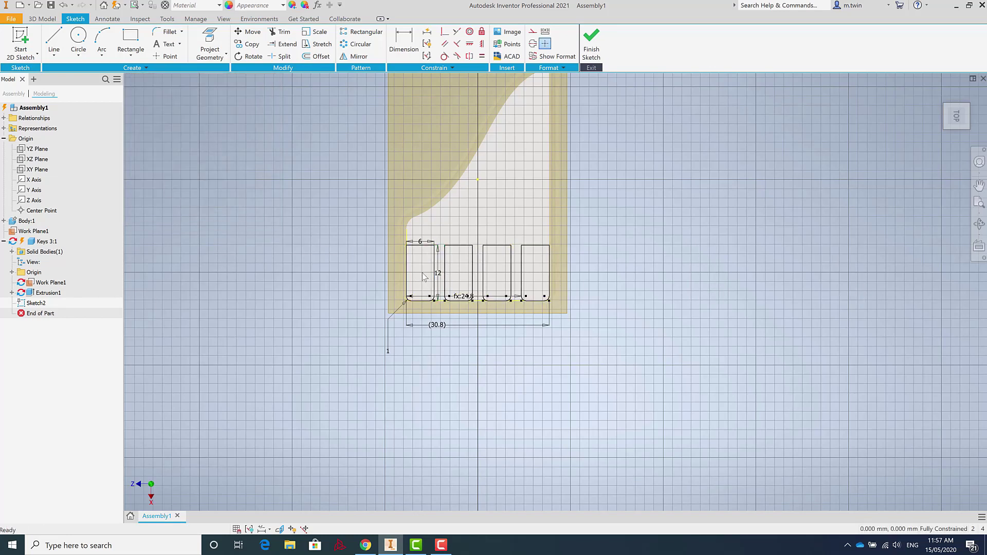
Set the height dimension of the first patterned rectangle to 6 mm
{"action": "scroll", "coordinate": [528, 266], "scroll_direction": "down", "scroll_amount": 3}
{"action": "scroll", "coordinate": [513, 227], "scroll_direction": "up", "scroll_amount": 4}
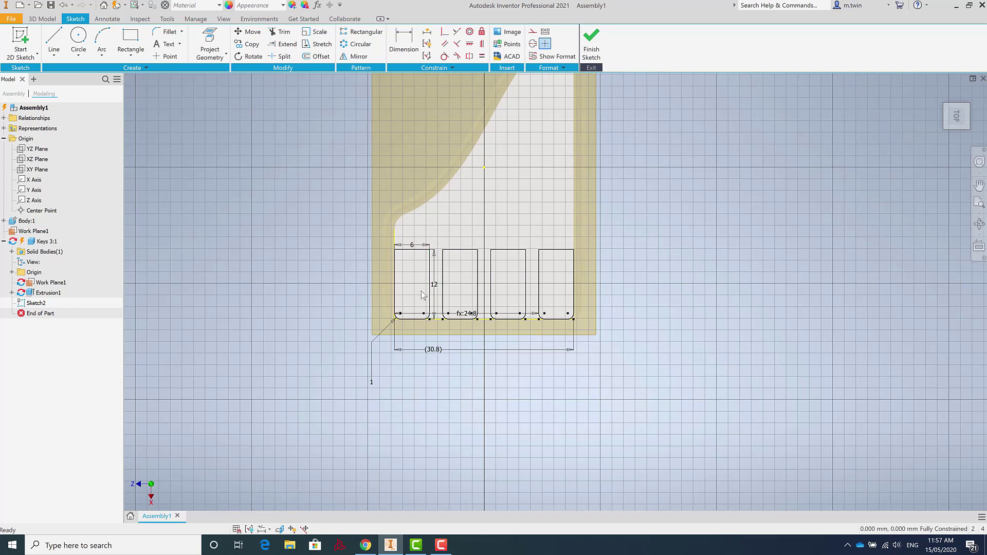
{"action": "scroll", "coordinate": [423, 290], "scroll_direction": "down", "scroll_amount": 2}
{"action": "scroll", "coordinate": [481, 167], "scroll_direction": "up", "scroll_amount": 3}
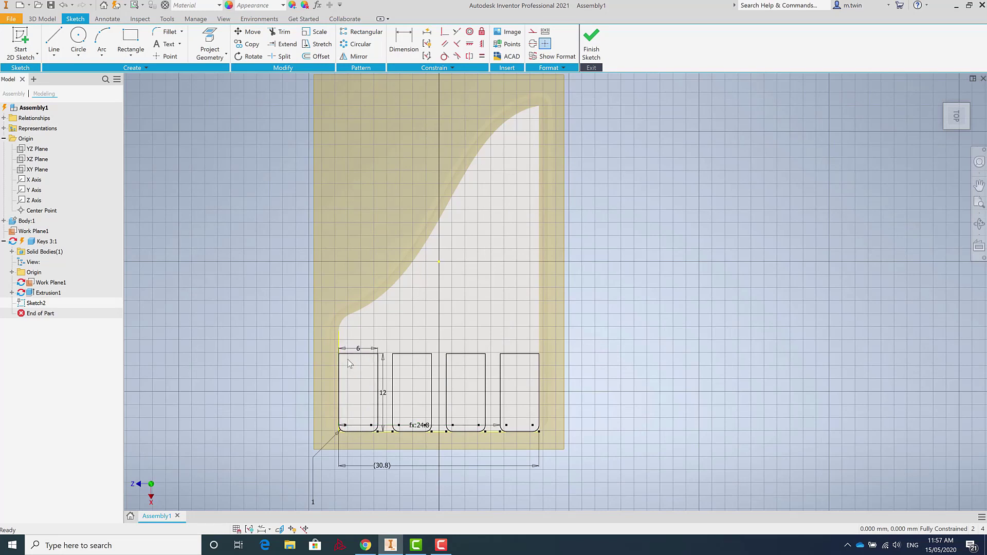
{"action": "double_click", "coordinate": [386, 396]}
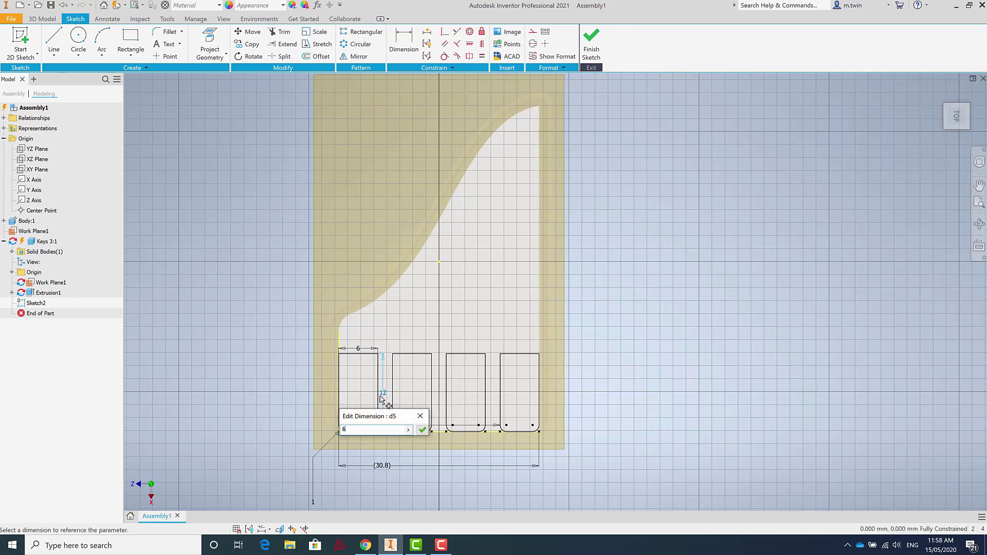
{"action": "key", "text": "Return"}
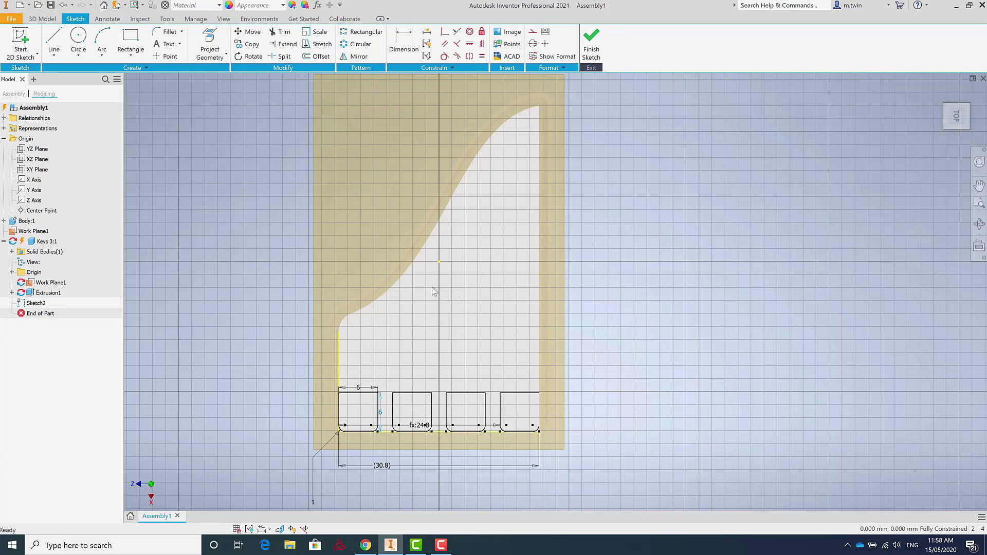
Save the work and finish the sketch of the patterned key shapes
{"action": "left_click", "coordinate": [52, 6]}
{"action": "left_click", "coordinate": [501, 291]}
{"action": "left_click", "coordinate": [592, 39]}
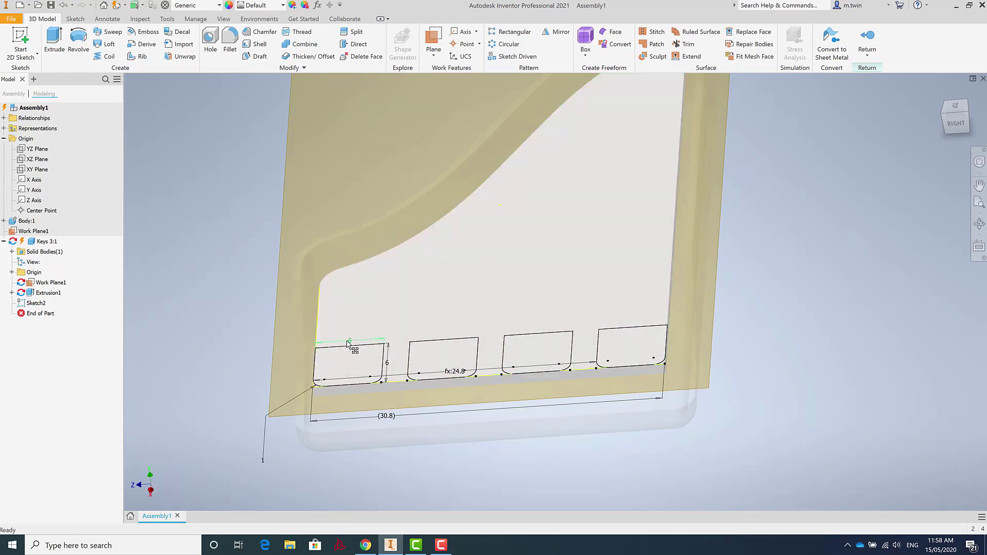
{"action": "left_click", "coordinate": [445, 547]}
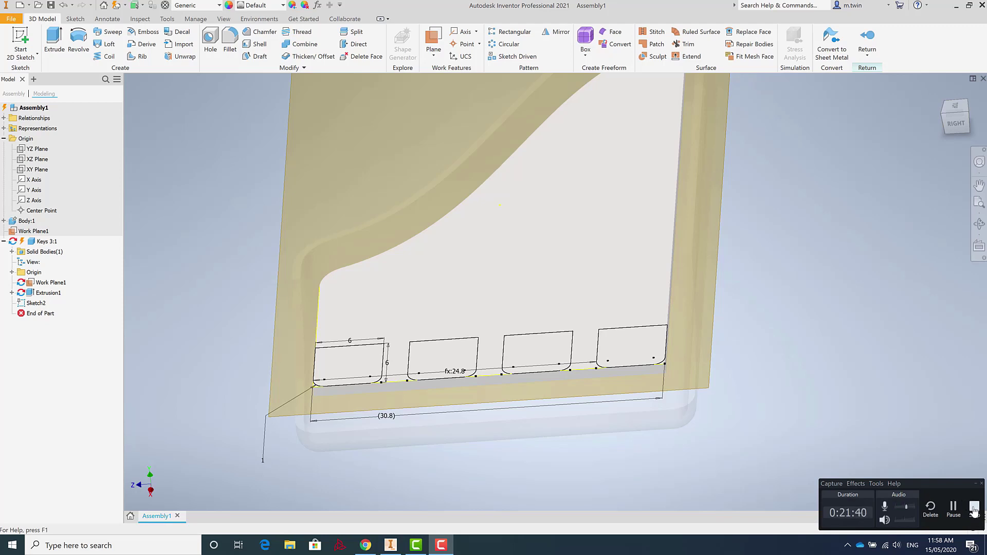
Reopen the key-shapes sketch for editing and project the base plate's long curved edge into it
{"action": "left_click", "coordinate": [955, 508]}
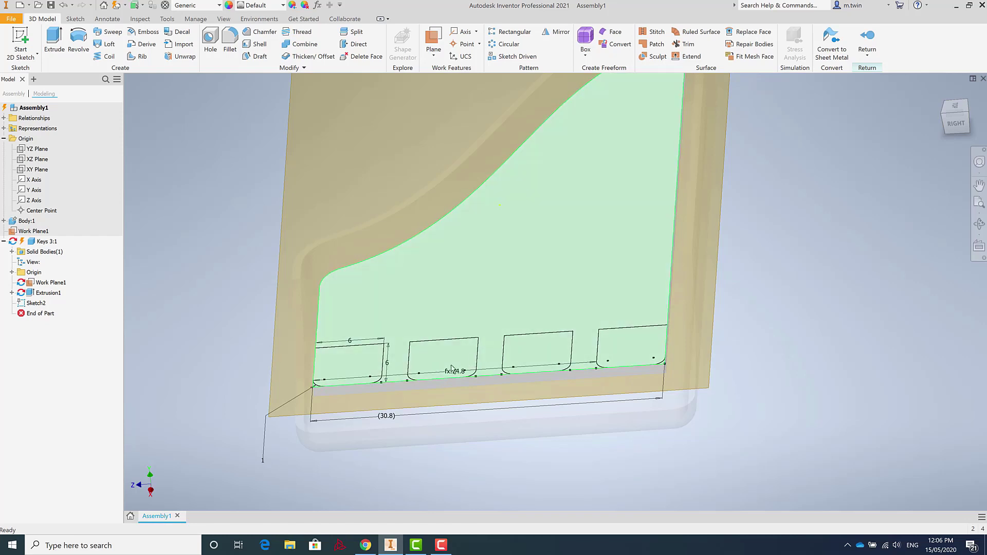
{"action": "middle_click_drag", "start_coordinate": [398, 363], "coordinate": [427, 340], "text": "shift"}
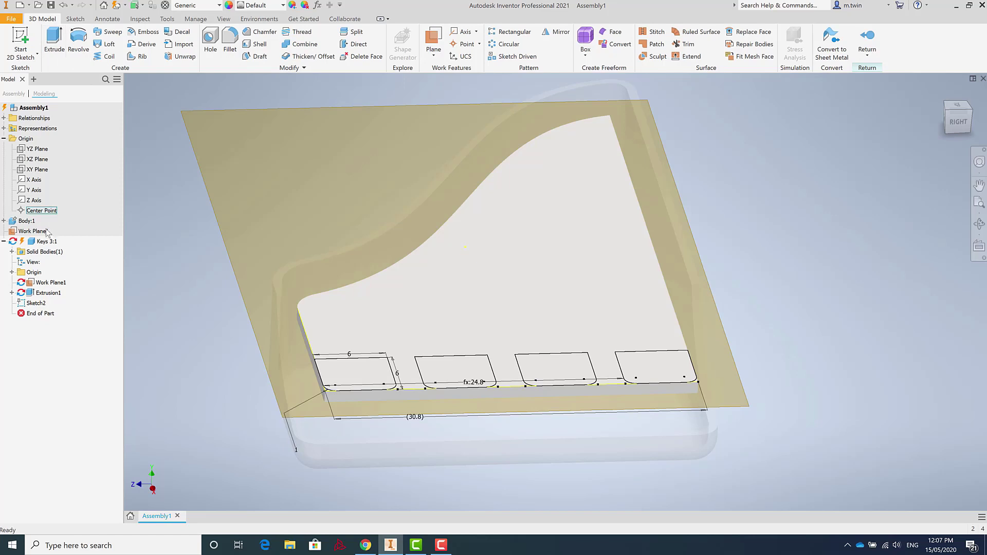
{"action": "left_click", "coordinate": [36, 304]}
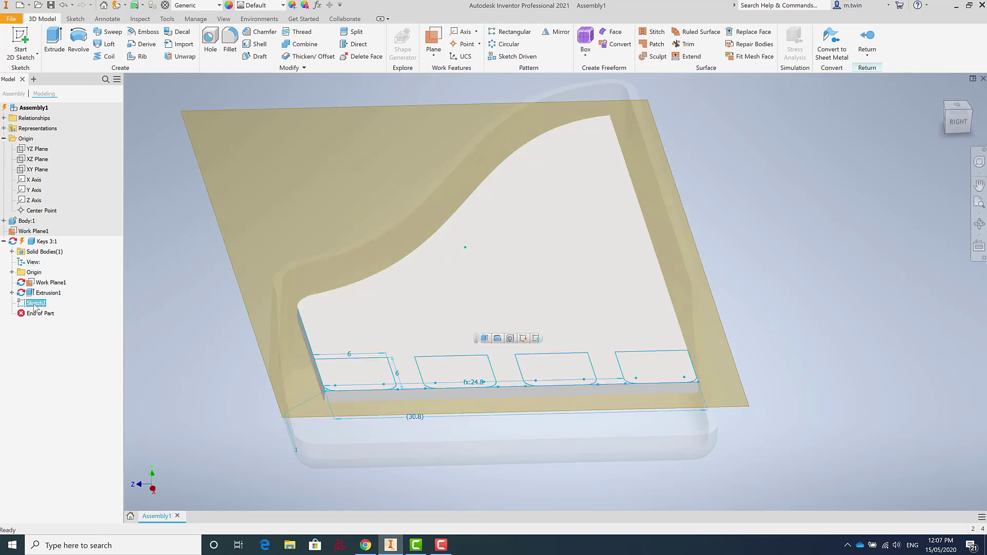
{"action": "right_click", "coordinate": [36, 304]}
{"action": "left_click", "coordinate": [57, 340]}
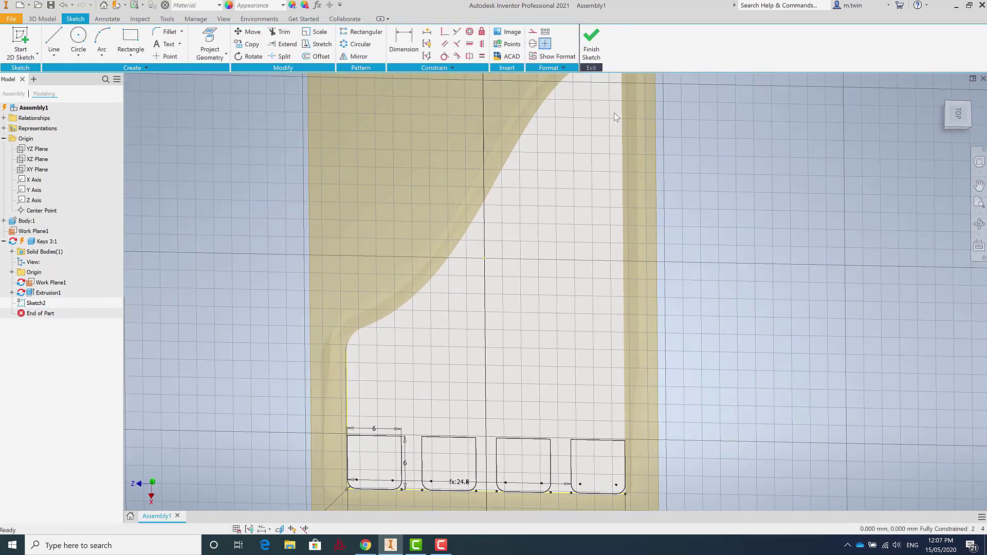
{"action": "left_click", "coordinate": [215, 33]}
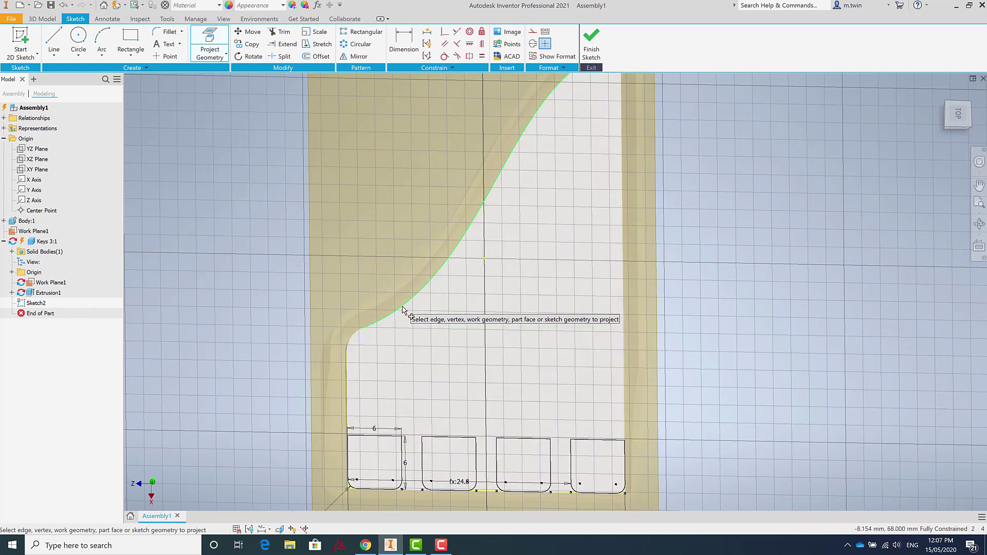
{"action": "left_click", "coordinate": [439, 314]}
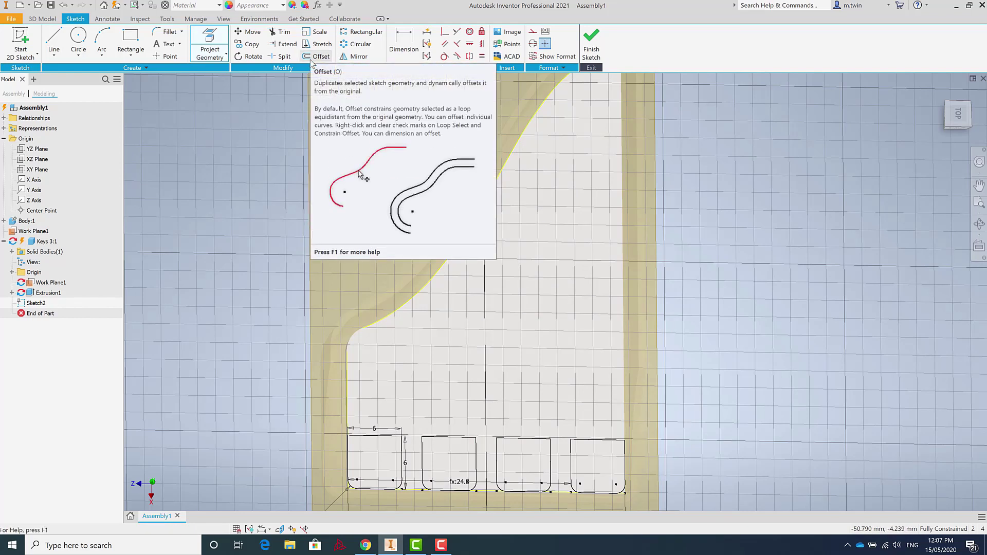
Offset the projected curved edge 3 mm toward the inside of the plate
{"action": "left_click", "coordinate": [312, 60]}
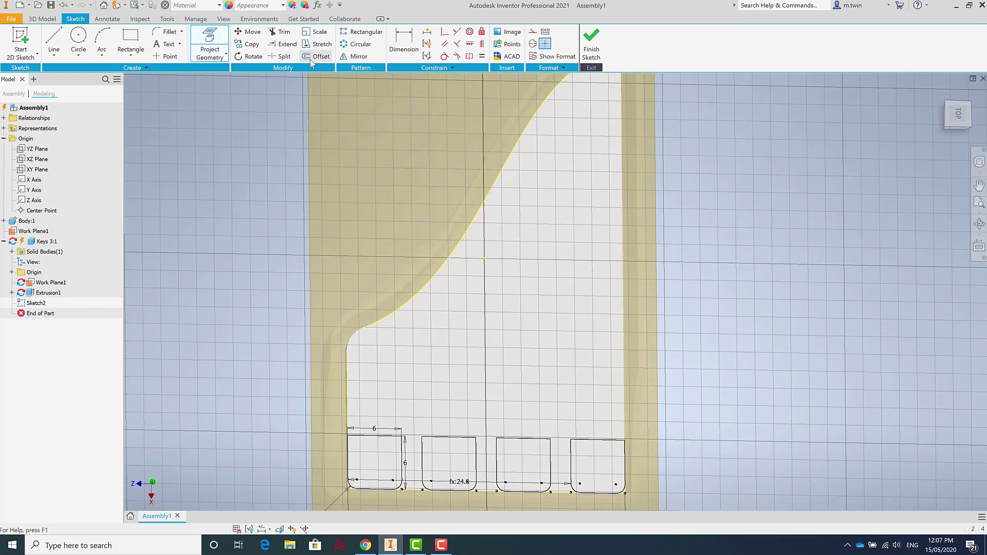
{"action": "left_click", "coordinate": [431, 289]}
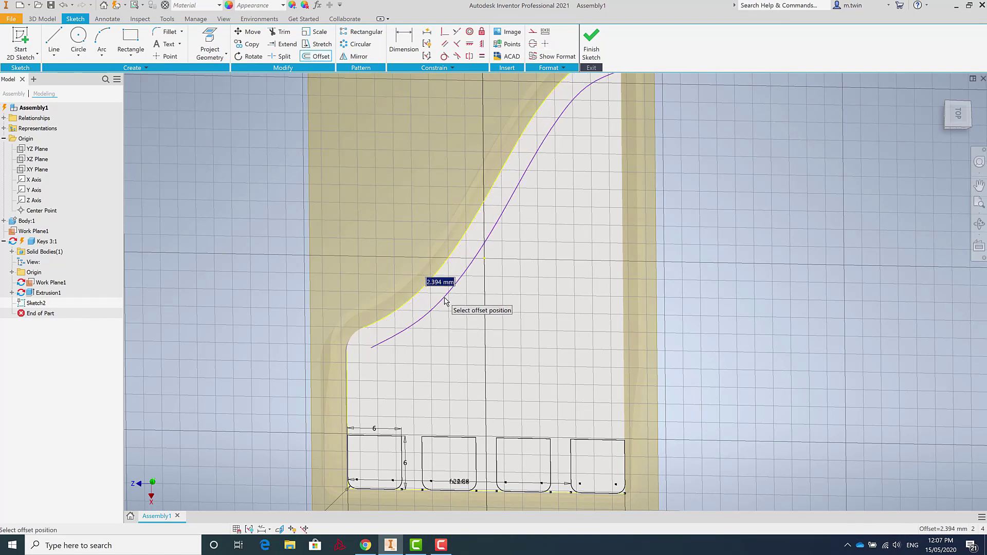
{"action": "type", "text": "3"}
{"action": "key", "text": "Return"}
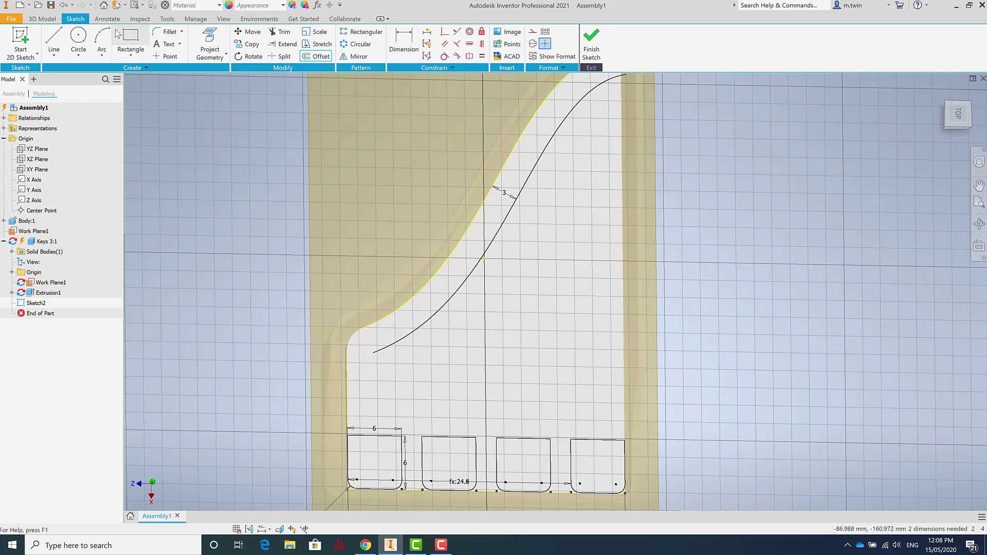
Draw two 6 mm diameter circles crossing the offset curve, one near each end, and slightly adjust the positions of their centers
{"action": "left_click", "coordinate": [80, 39]}
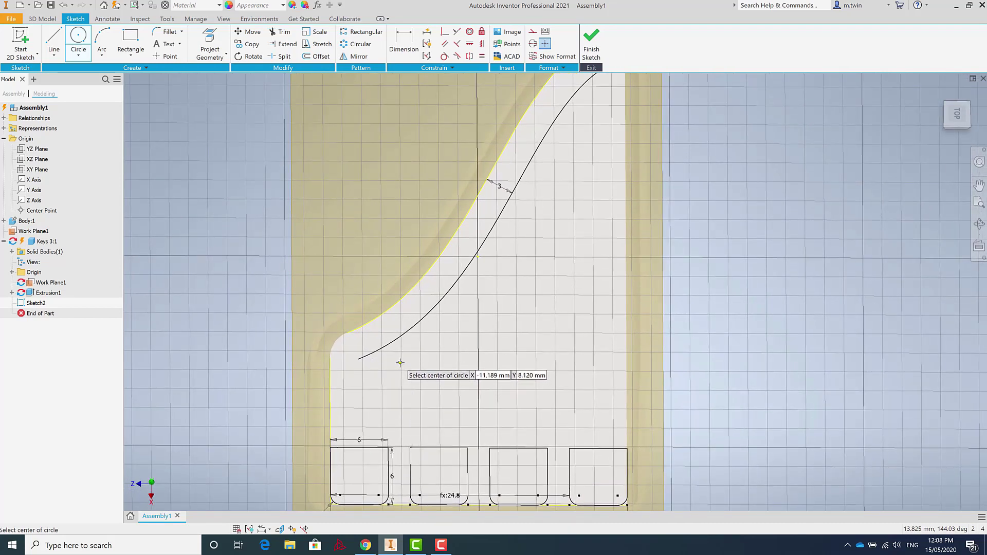
{"action": "left_click", "coordinate": [399, 363]}
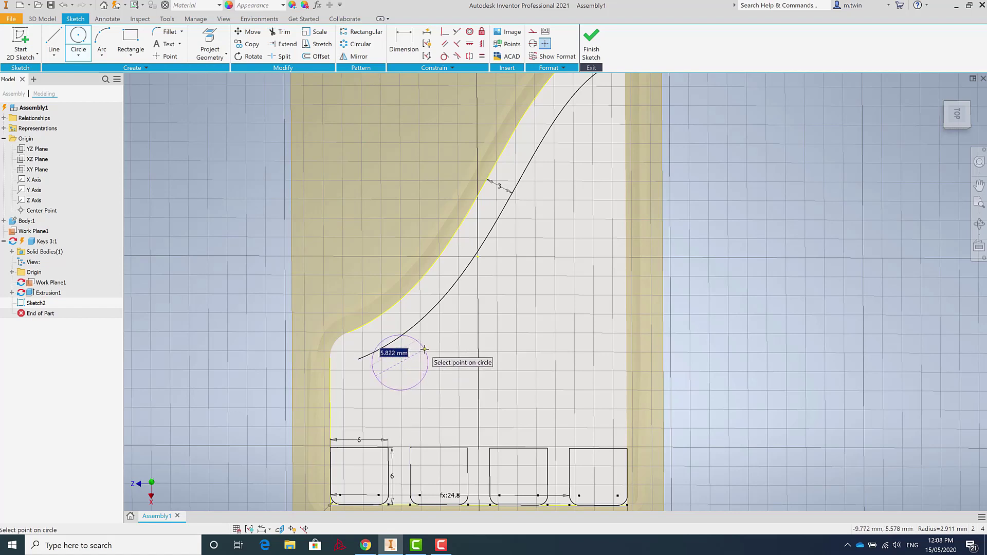
{"action": "type", "text": "6"}
{"action": "key", "text": "Return"}
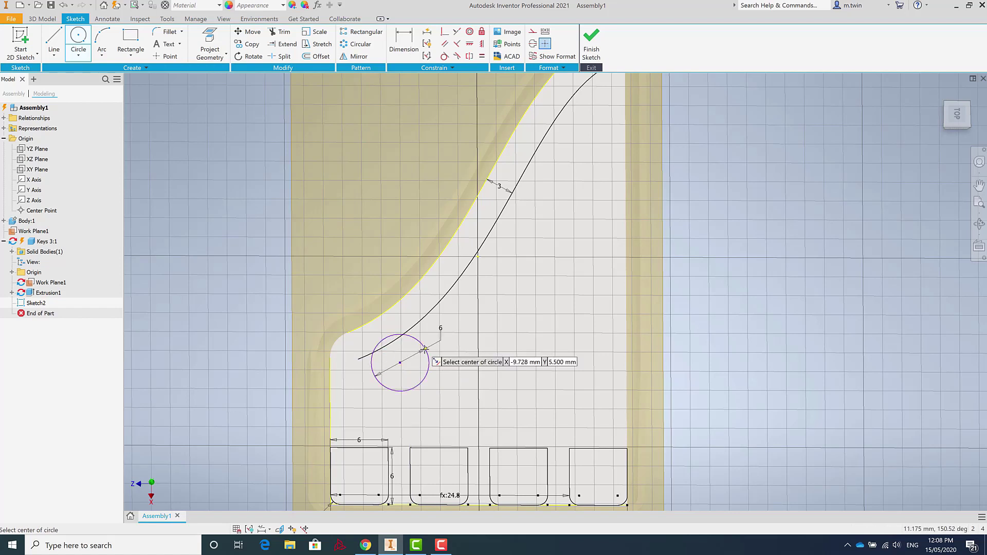
{"action": "left_click", "coordinate": [572, 124]}
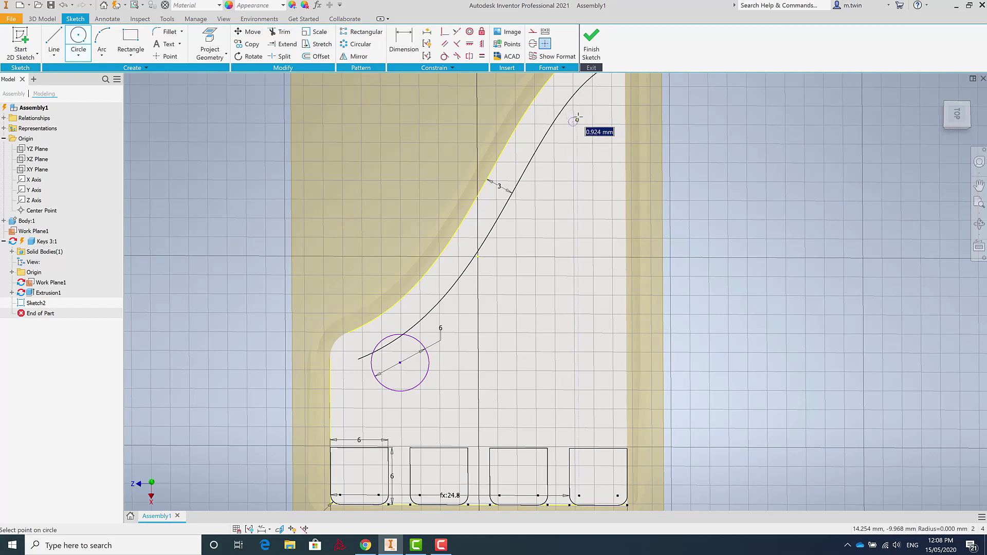
{"action": "type", "text": "6"}
{"action": "key", "text": "Return"}
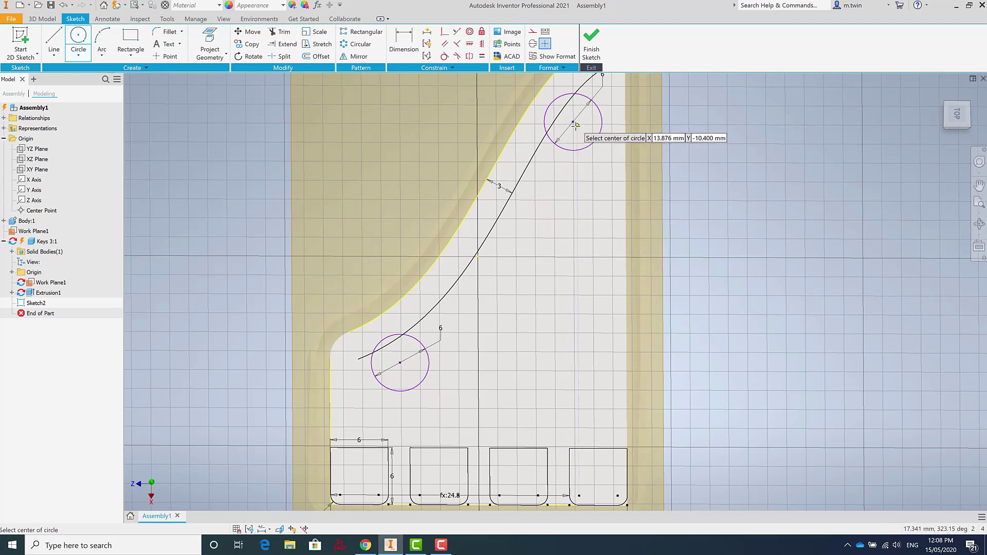
{"action": "key", "text": "Escape"}
{"action": "left_click_drag", "start_coordinate": [575, 124], "coordinate": [574, 131]}
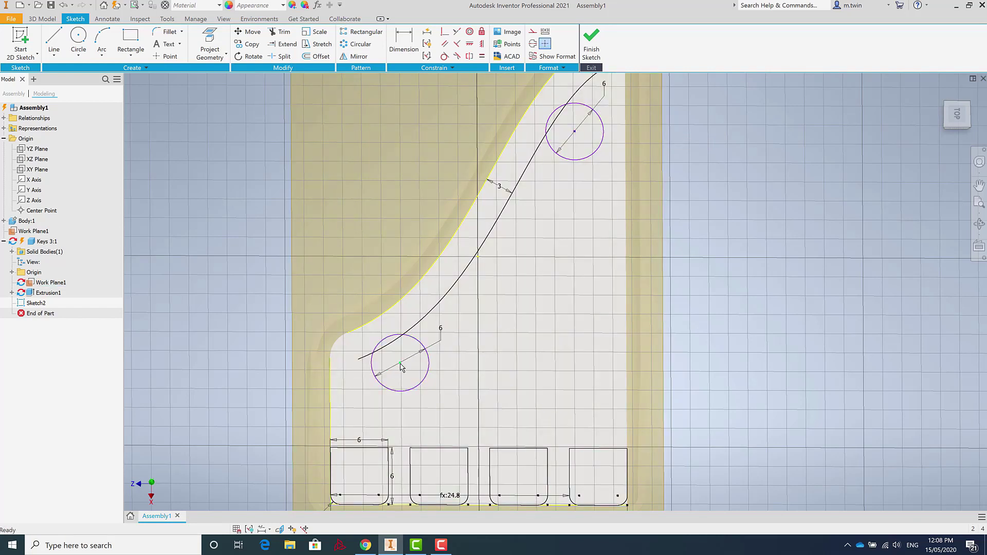
{"action": "left_click_drag", "start_coordinate": [400, 363], "coordinate": [399, 366]}
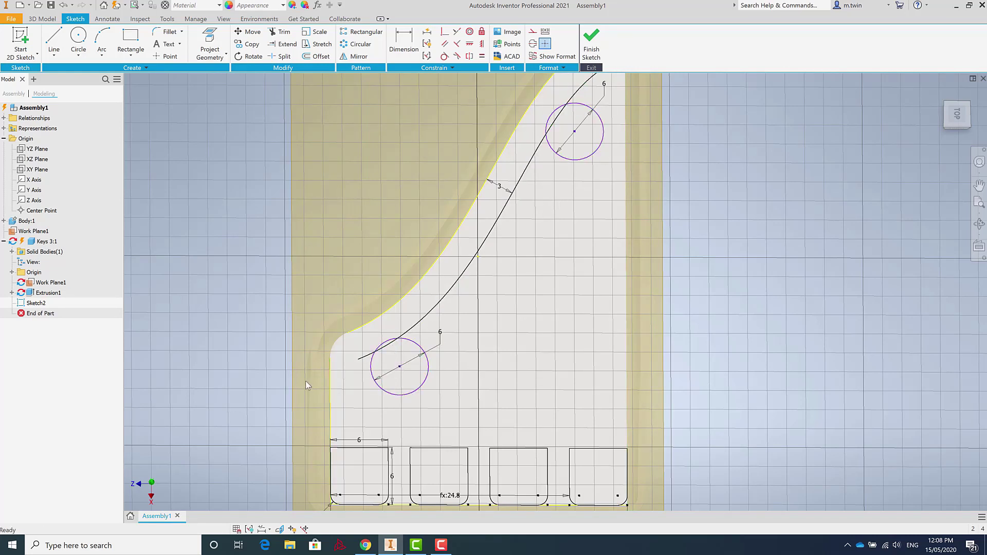
Draw a line from the midpoint of the first key's top edge to the lower end of the offset curve
{"action": "left_click", "coordinate": [54, 41]}
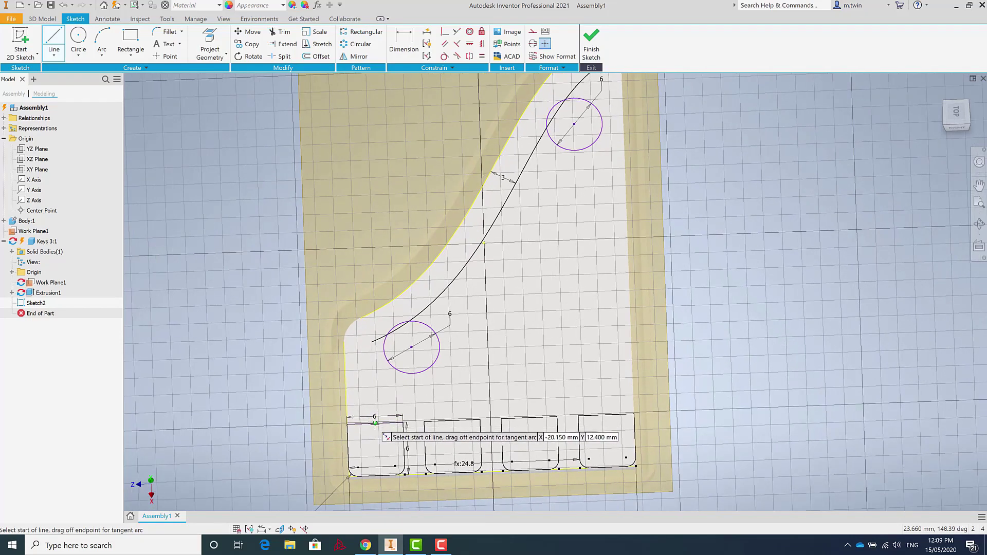
{"action": "left_click", "coordinate": [375, 423]}
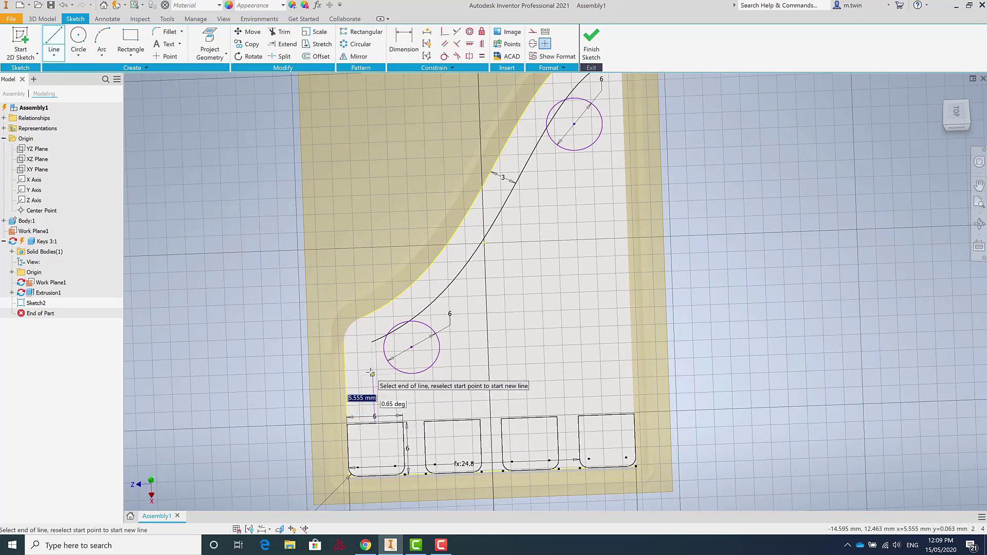
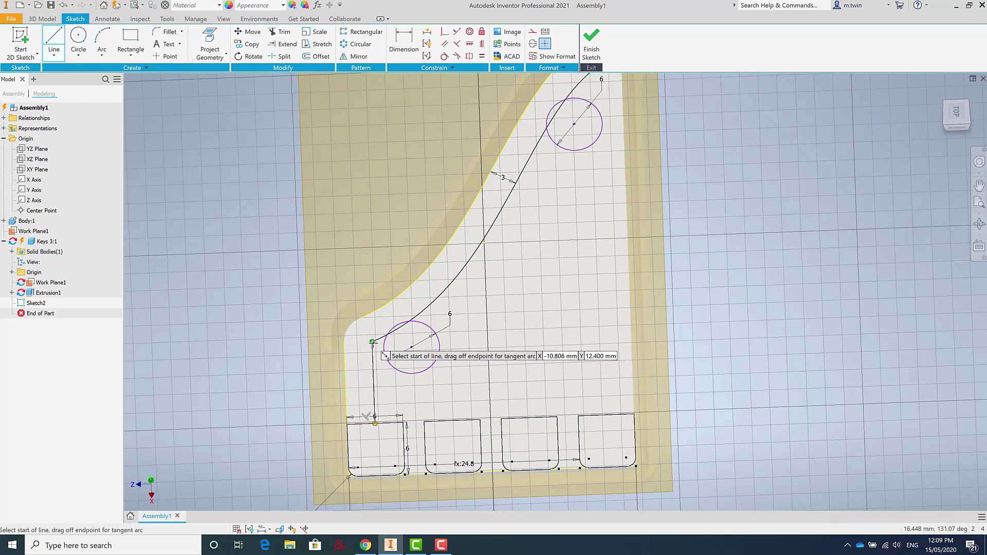
{"action": "left_click", "coordinate": [374, 423]}
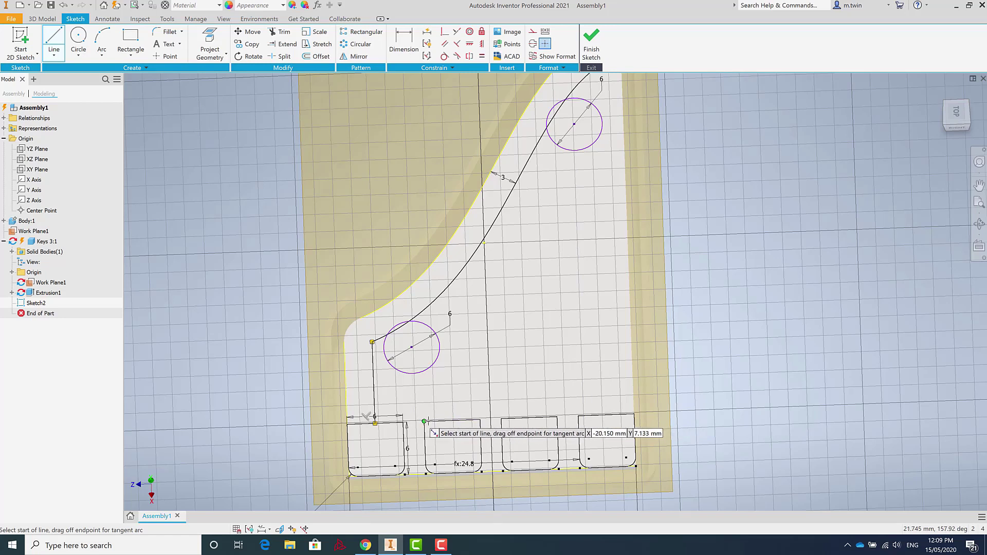
{"action": "left_click", "coordinate": [452, 420]}
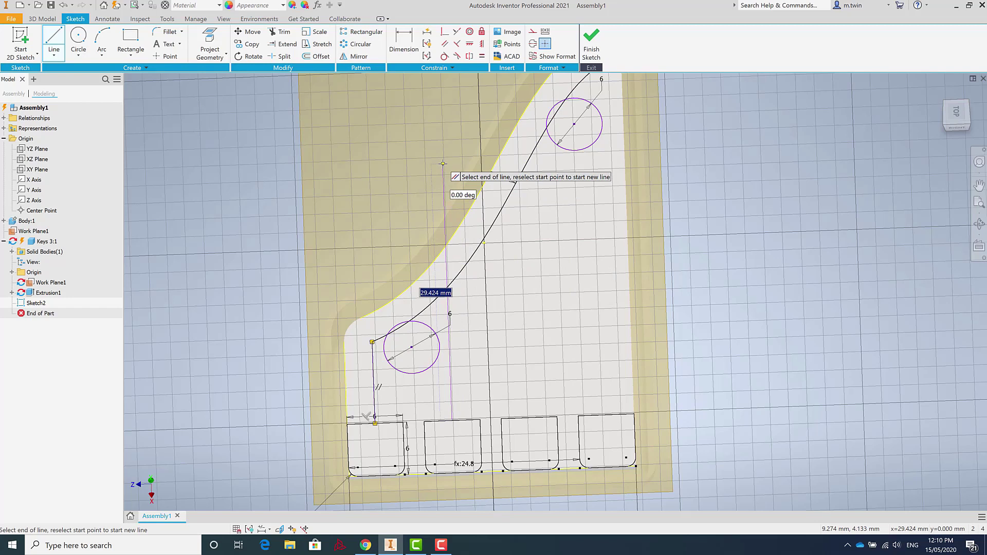
{"action": "key", "text": "Tab"}
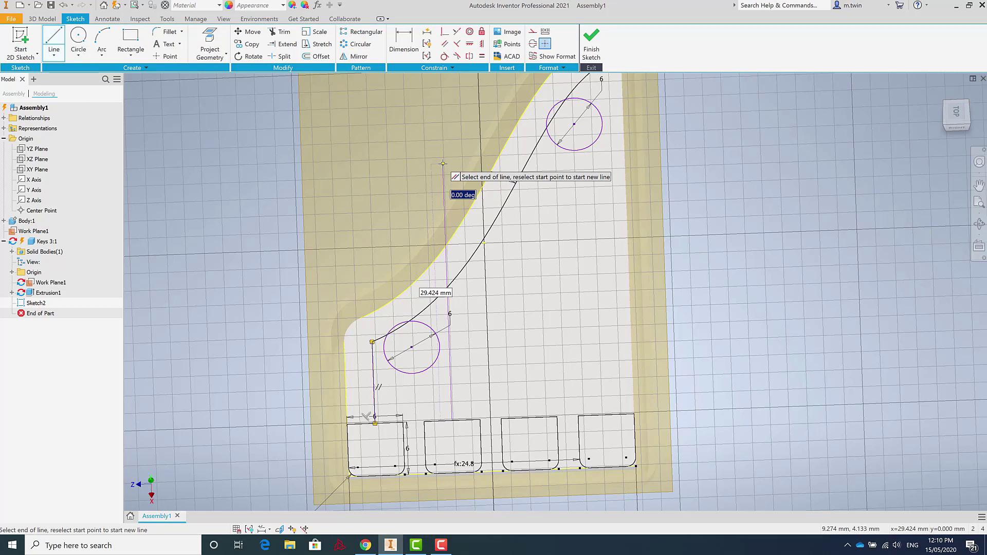
{"action": "key", "text": "Escape"}
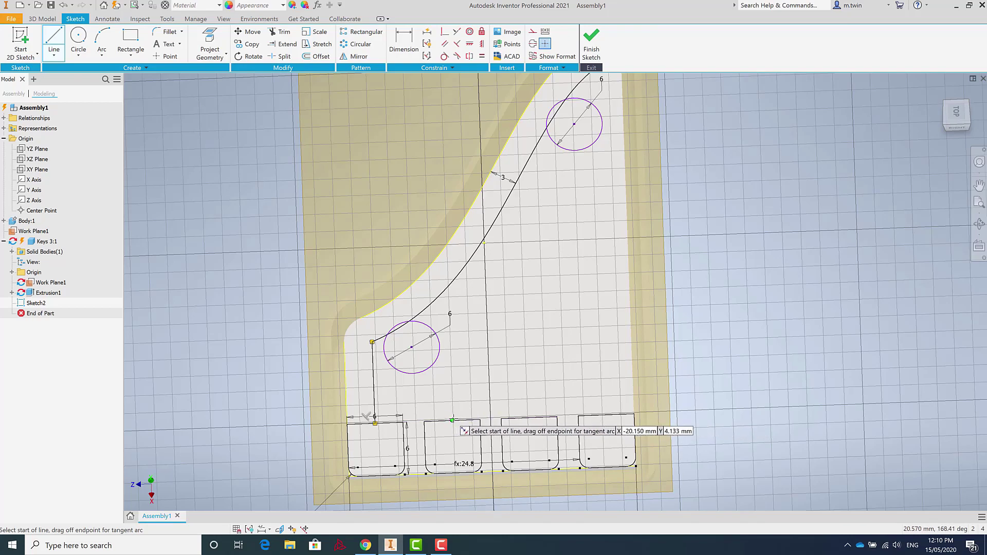
Draw a 50 mm line at 0 degrees from the midpoint of the second key's top edge, crossing the offset curve
{"action": "left_click", "coordinate": [452, 421]}
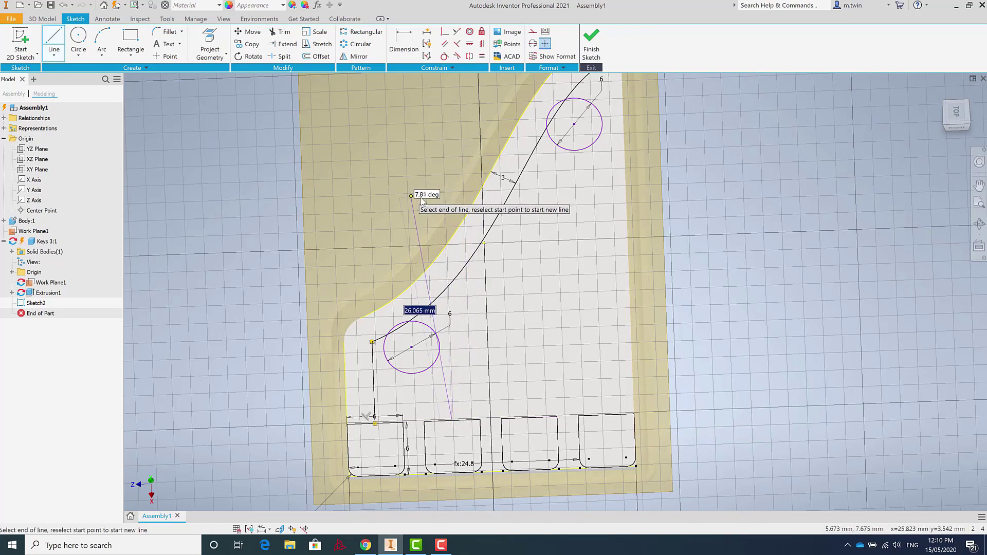
{"action": "scroll", "coordinate": [409, 411], "scroll_direction": "up", "scroll_amount": 1}
{"action": "scroll", "coordinate": [412, 419], "scroll_direction": "down", "scroll_amount": 3}
{"action": "scroll", "coordinate": [398, 407], "scroll_direction": "up", "scroll_amount": 8}
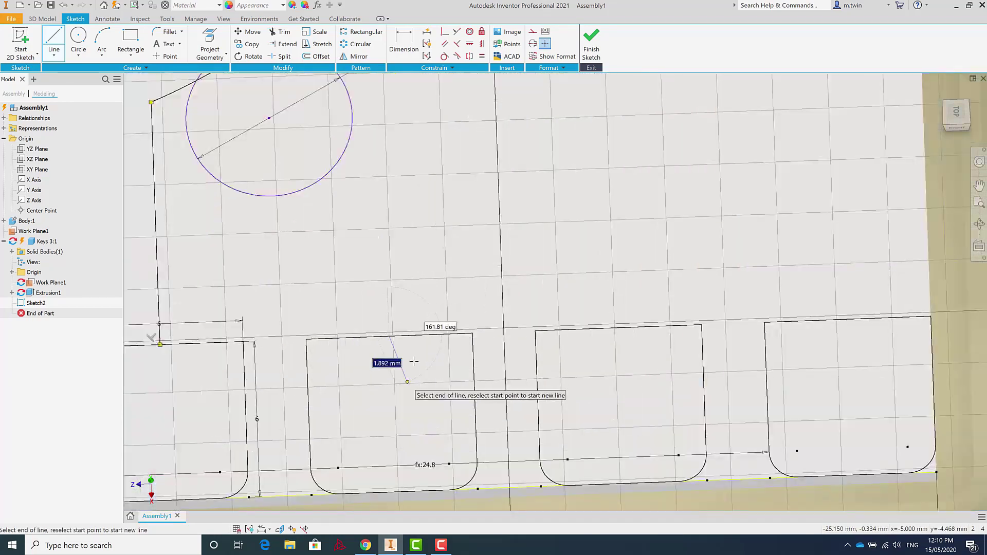
{"action": "scroll", "coordinate": [391, 329], "scroll_direction": "down", "scroll_amount": 6}
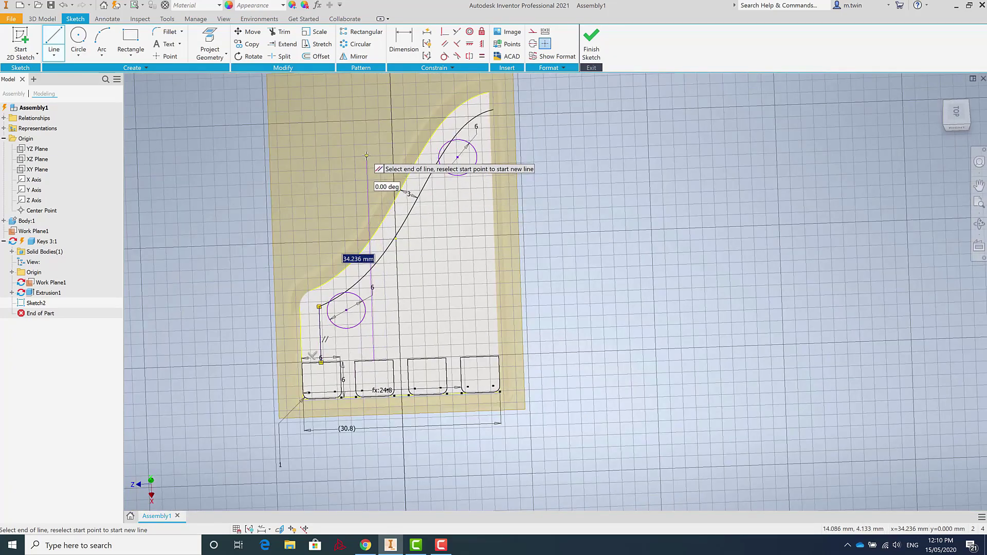
{"action": "type", "text": "50"}
{"action": "key", "text": "Tab"}
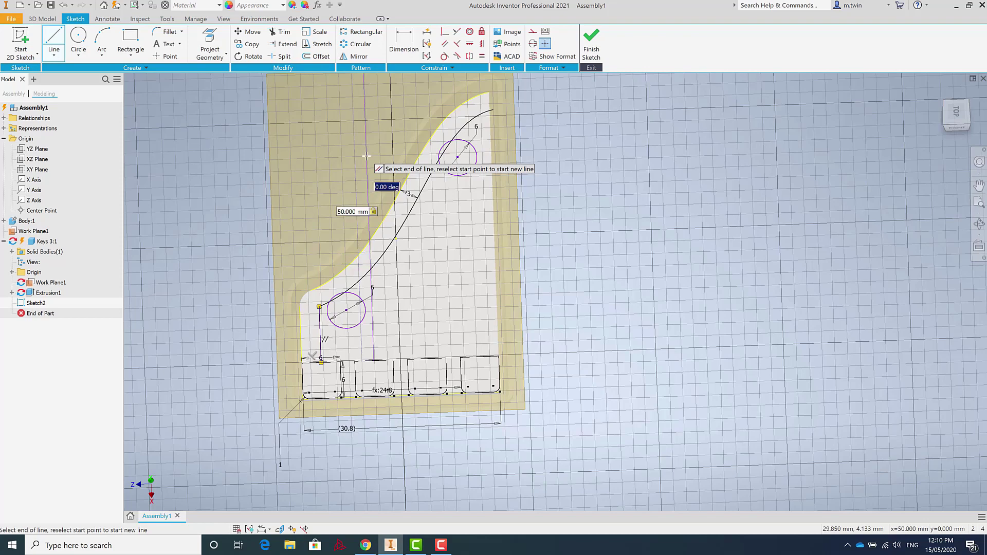
{"action": "type", "text": "0"}
{"action": "key", "text": "Return"}
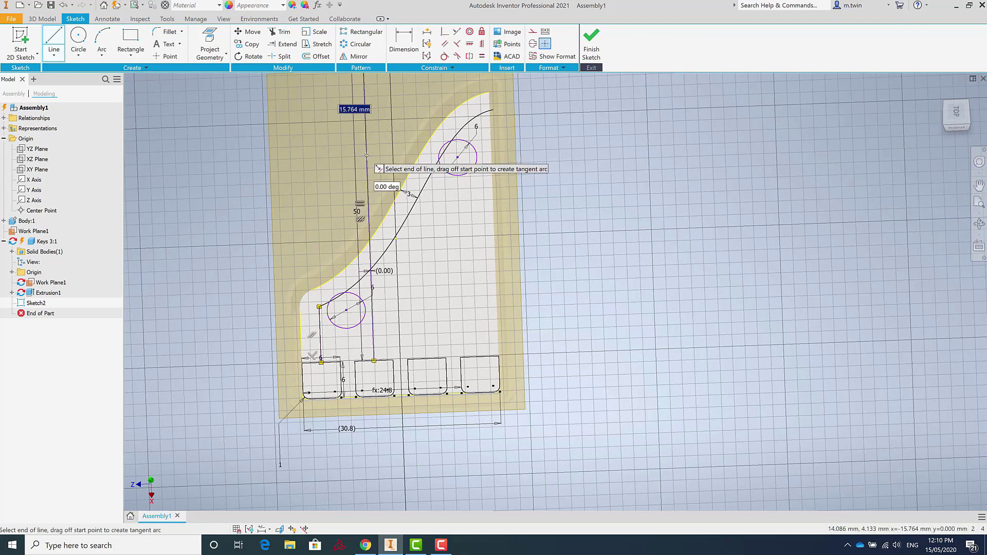
{"action": "scroll", "coordinate": [360, 277], "scroll_direction": "down", "scroll_amount": 5}
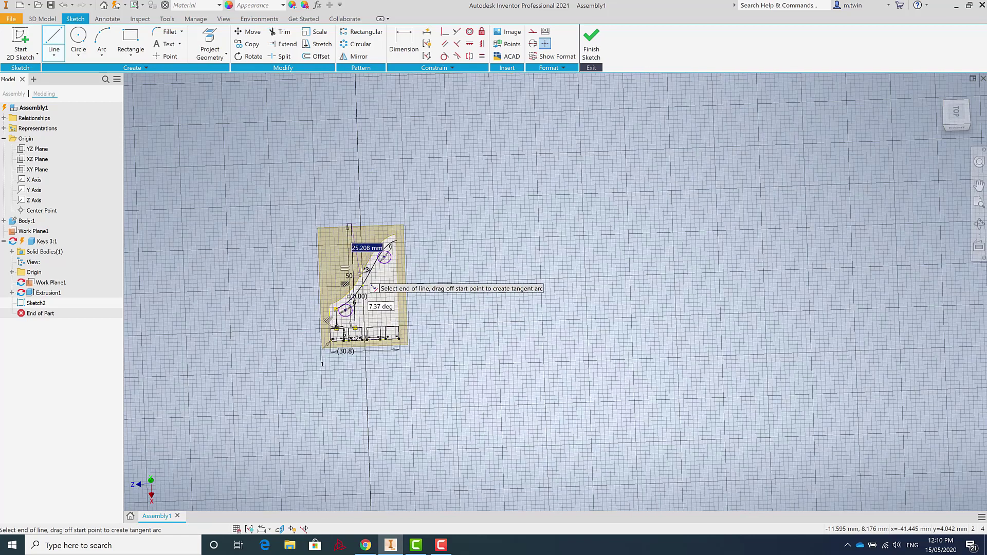
{"action": "key", "text": "Escape"}
{"action": "scroll", "coordinate": [358, 268], "scroll_direction": "up", "scroll_amount": 5}
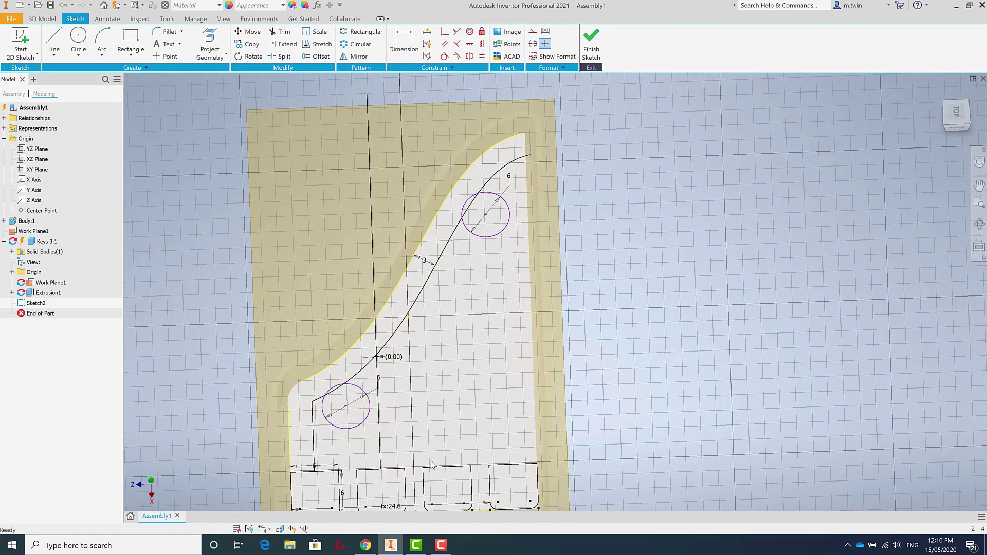
Draw a 50 mm line upward from the midpoint of the third key's top edge and delete the extra angle and length dimensions
{"action": "left_click", "coordinate": [53, 40]}
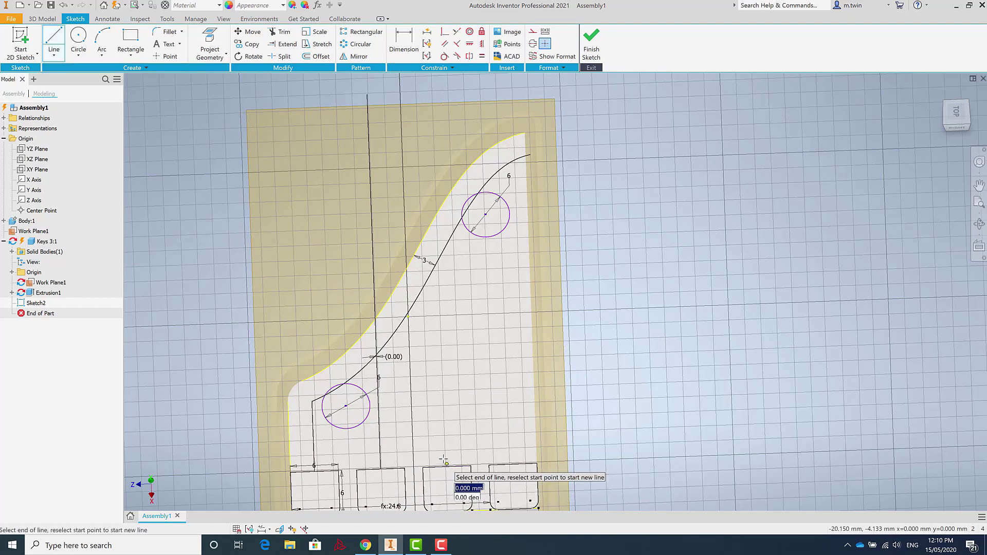
{"action": "left_click", "coordinate": [446, 466]}
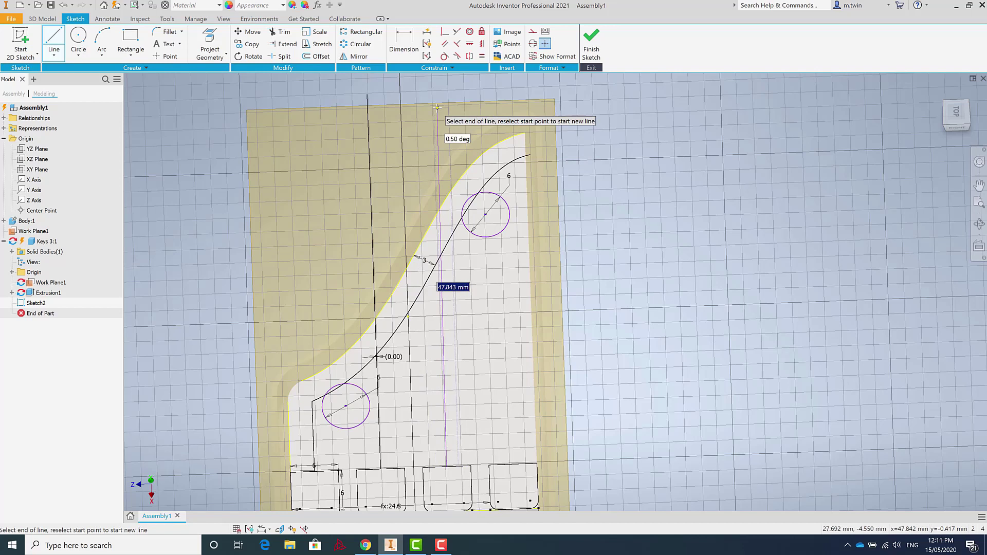
{"action": "type", "text": "50"}
{"action": "key", "text": "Return"}
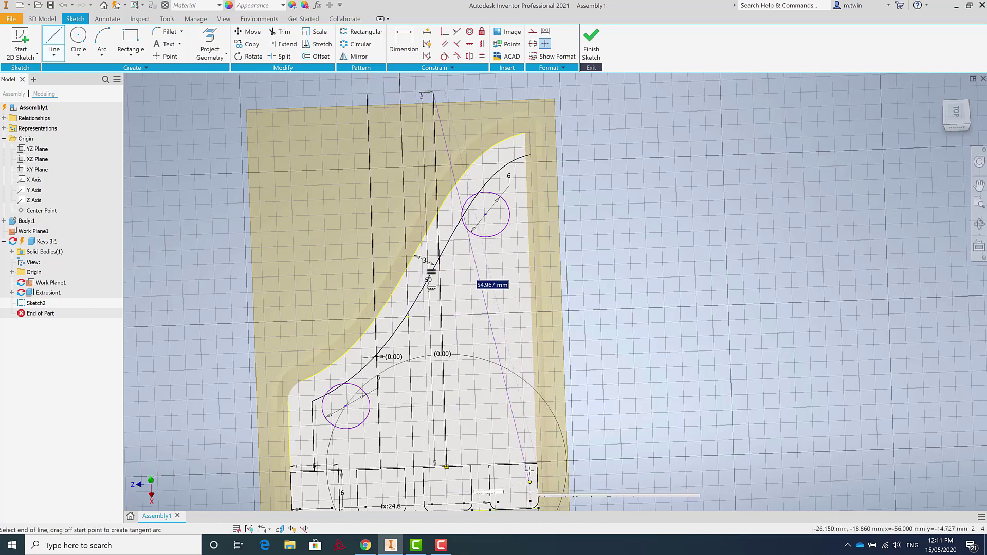
{"action": "key", "text": "Escape"}
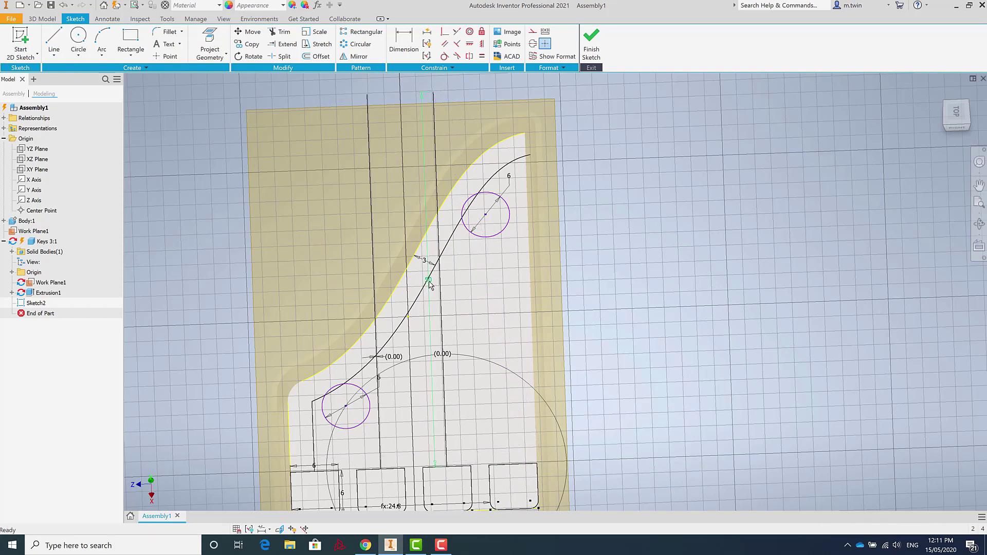
{"action": "left_click", "coordinate": [451, 355]}
Draw a 50 mm line at 0 degrees from the midpoint of the fourth key's top edge and delete its extra dimensions
{"action": "key", "text": "l"}
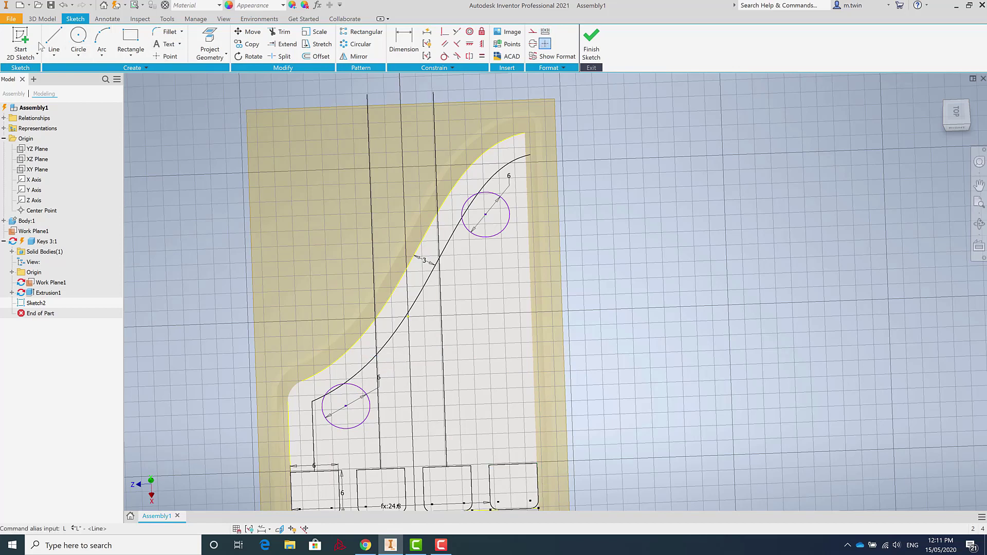
{"action": "key", "text": "Return"}
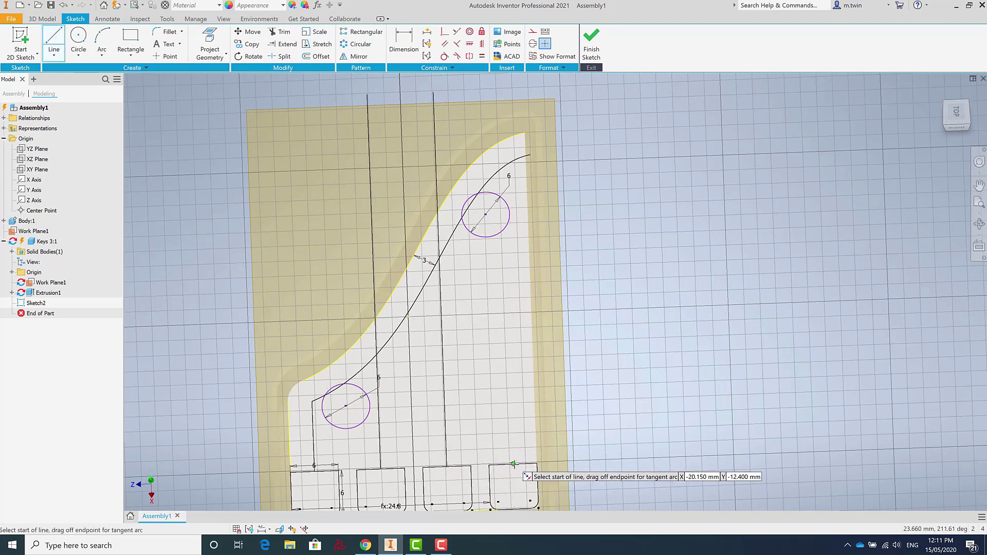
{"action": "left_click", "coordinate": [513, 464]}
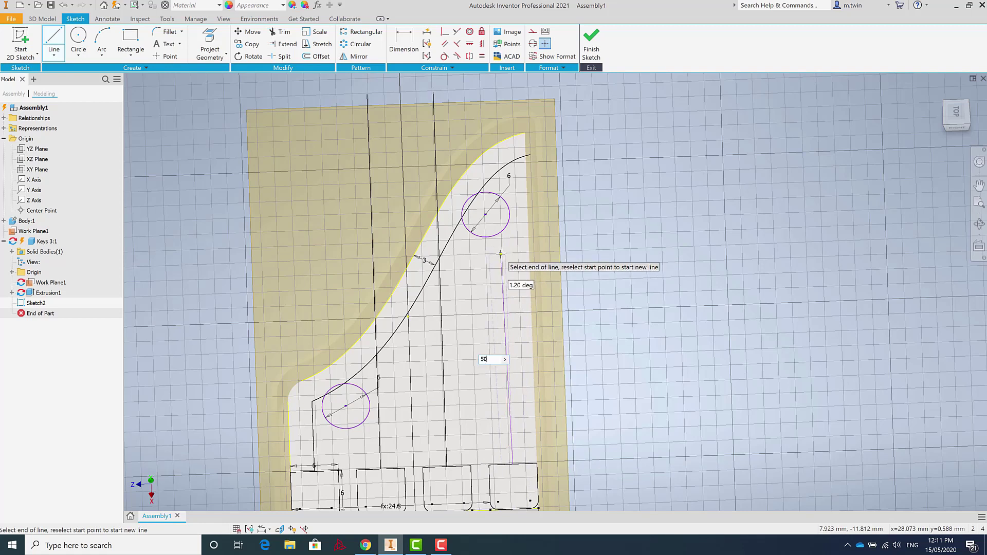
{"action": "key", "text": "Tab"}
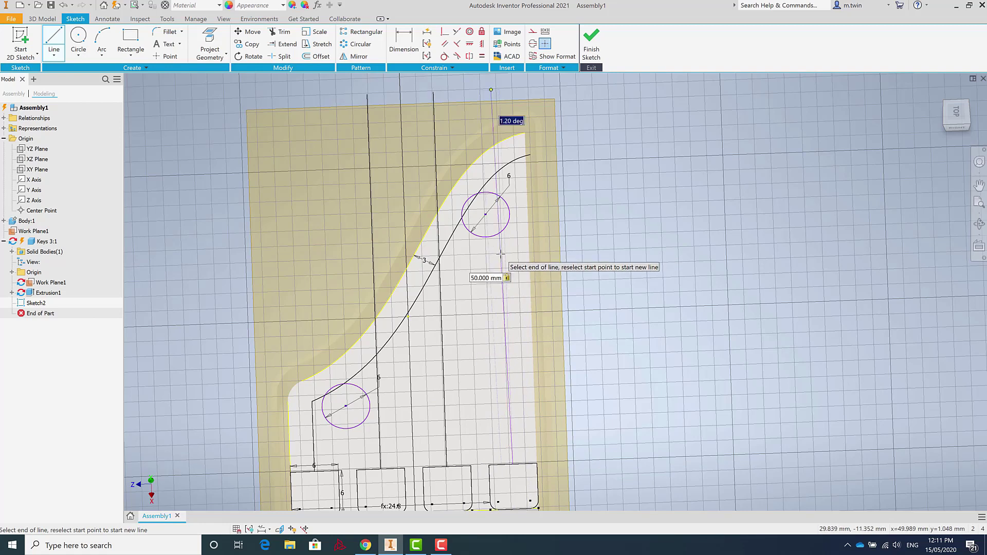
{"action": "type", "text": "0"}
{"action": "key", "text": "Return"}
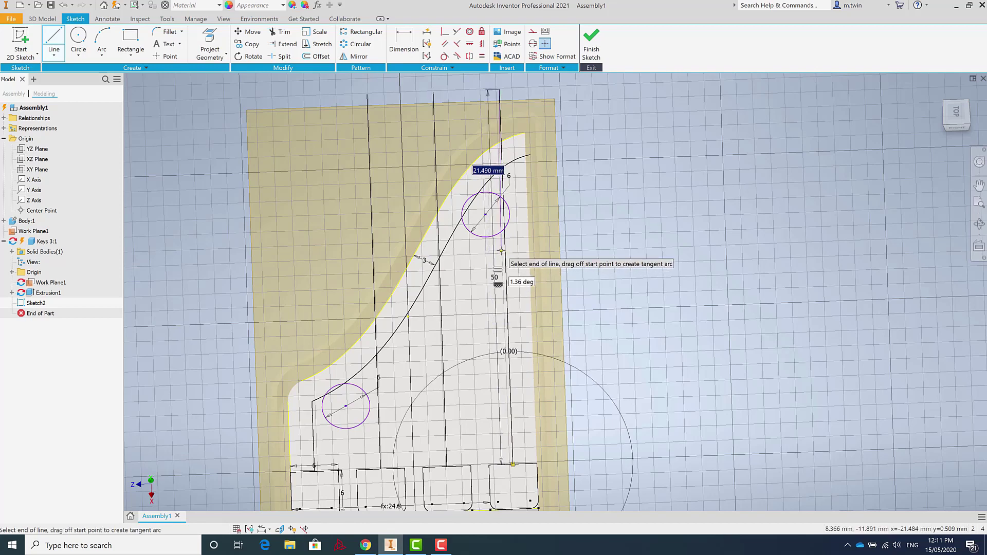
{"action": "key", "text": "Escape"}
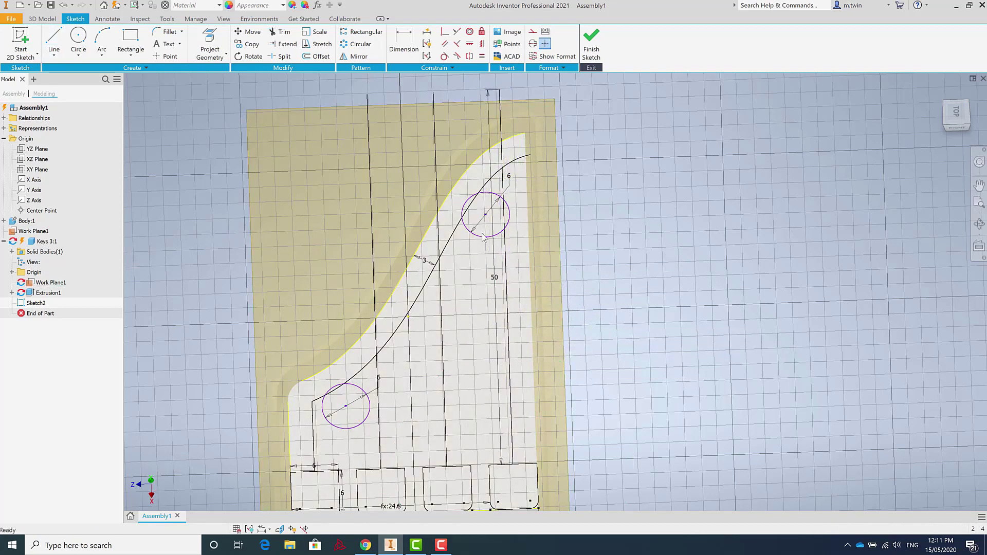
{"action": "key", "text": "Delete"}
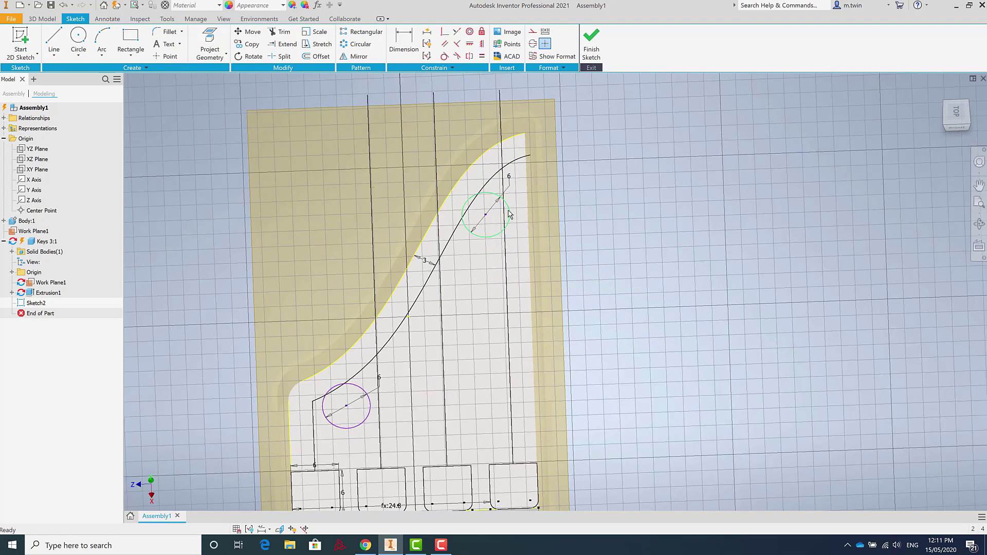
Move the upper 6 mm circle slightly down and to the left along the offset curve
{"action": "scroll", "coordinate": [514, 205], "scroll_direction": "down", "scroll_amount": 2}
{"action": "scroll", "coordinate": [519, 185], "scroll_direction": "up", "scroll_amount": 3}
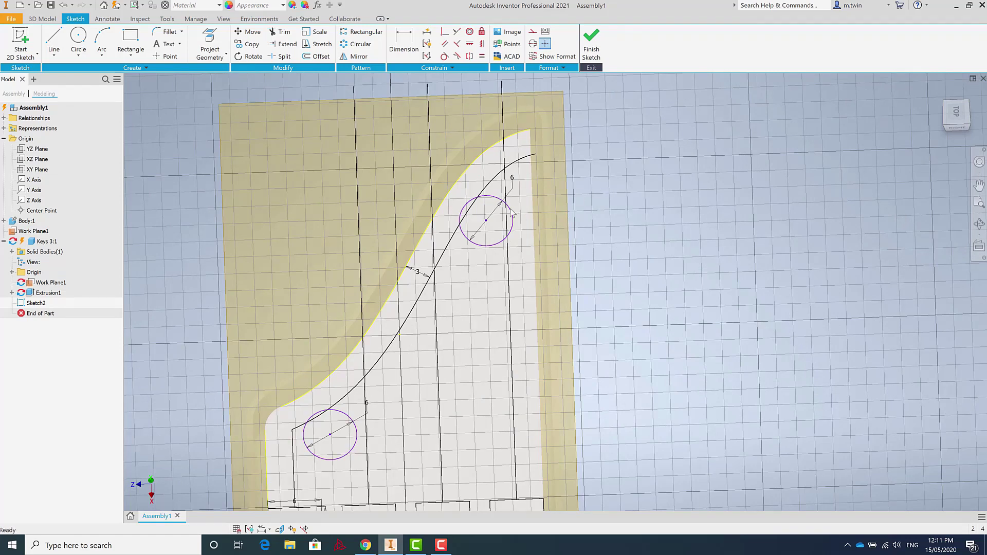
{"action": "scroll", "coordinate": [512, 212], "scroll_direction": "down", "scroll_amount": 2}
{"action": "scroll", "coordinate": [447, 371], "scroll_direction": "up", "scroll_amount": 3}
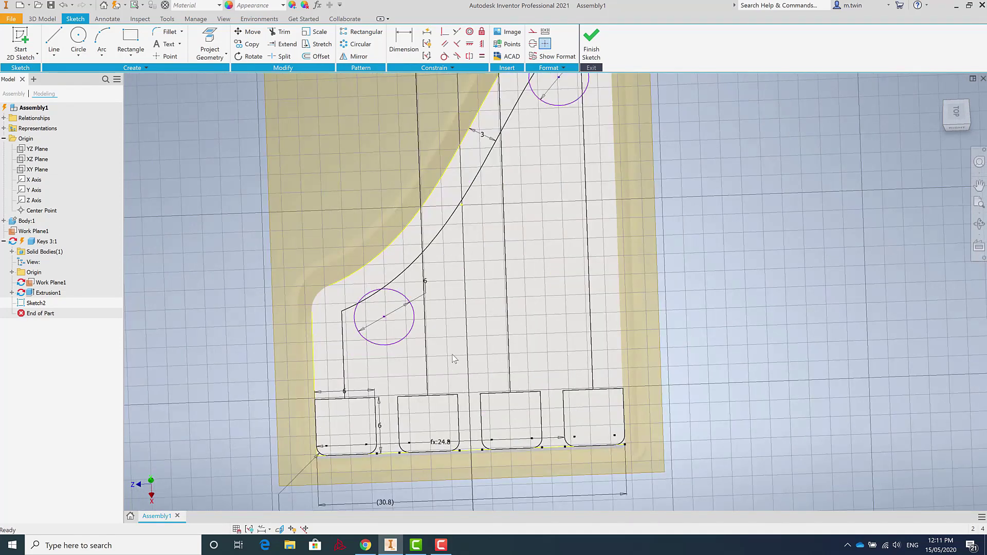
{"action": "scroll", "coordinate": [456, 355], "scroll_direction": "down", "scroll_amount": 2}
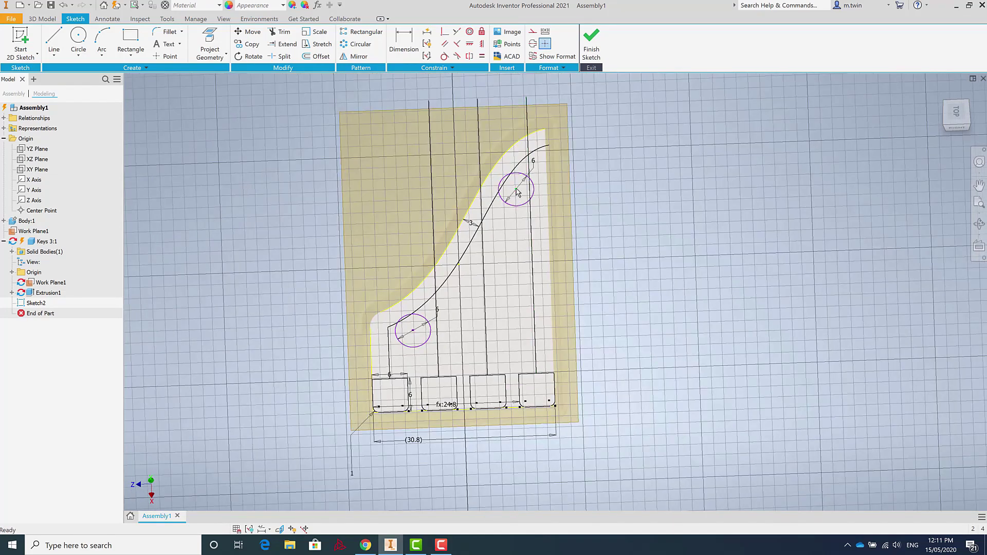
{"action": "mouse_move", "coordinate": [516, 191]}
{"action": "left_mouse_down"}
{"action": "mouse_move", "coordinate": [505, 212]}
{"action": "mouse_move", "coordinate": [496, 193]}
{"action": "mouse_move", "coordinate": [507, 208]}
{"action": "left_mouse_up"}
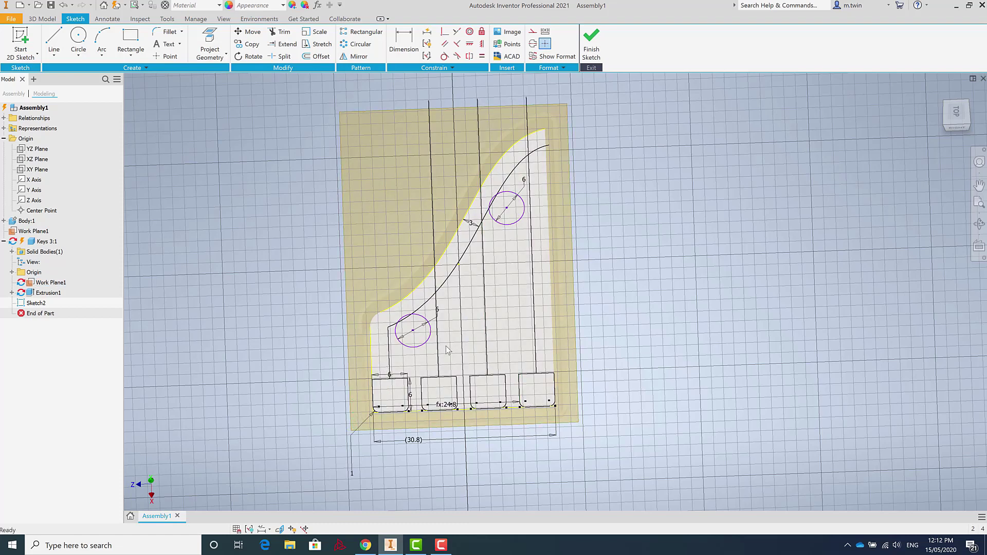
Trim the second, third and fourth key lines between the offset curve and the body's curved edge
{"action": "scroll", "coordinate": [426, 367], "scroll_direction": "down", "scroll_amount": 3}
{"action": "scroll", "coordinate": [426, 377], "scroll_direction": "up", "scroll_amount": 4}
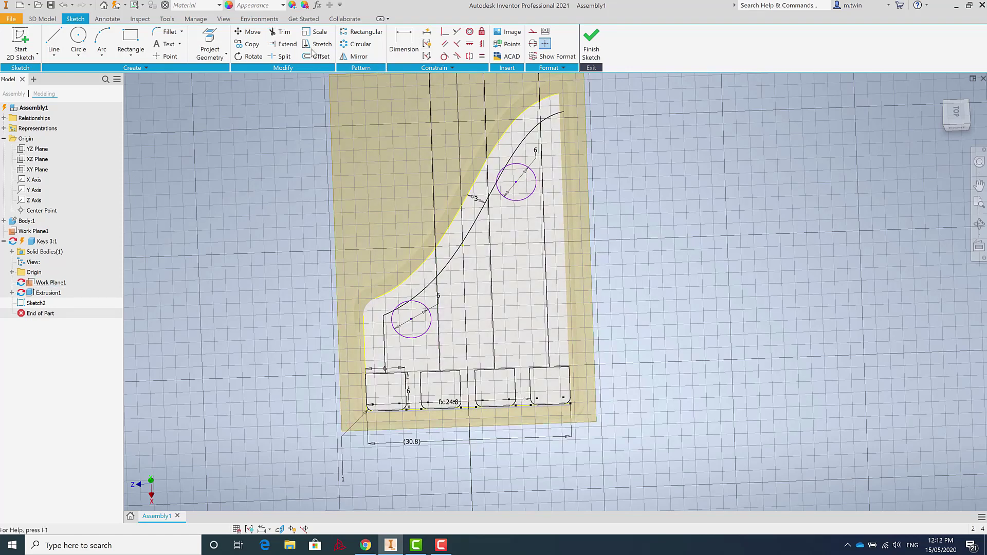
{"action": "left_click", "coordinate": [281, 31]}
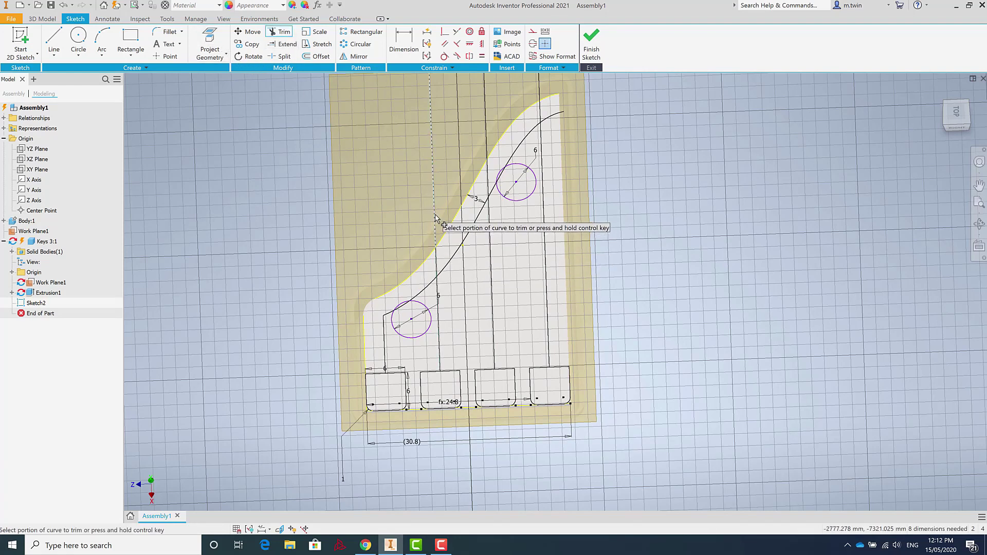
{"action": "left_click", "coordinate": [436, 265]}
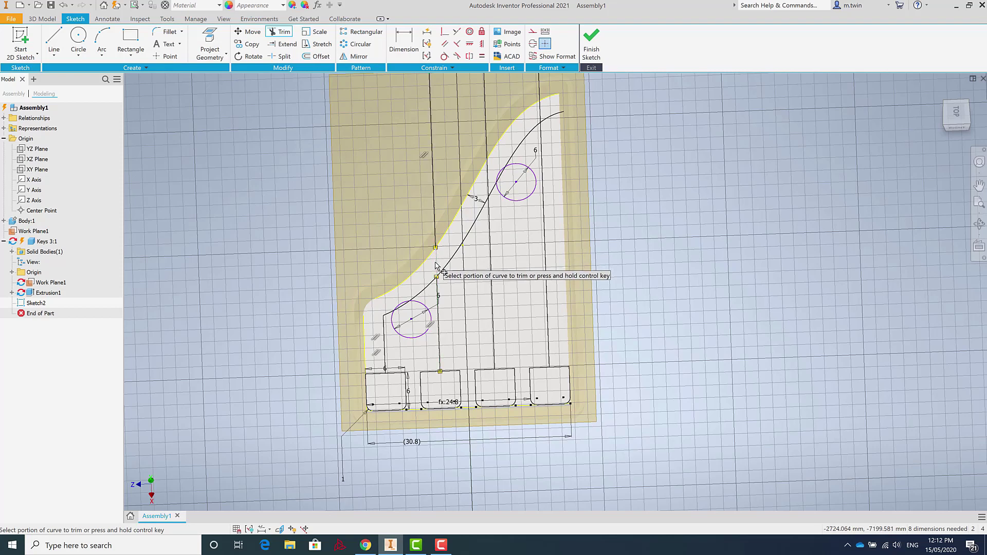
{"action": "left_click", "coordinate": [487, 173]}
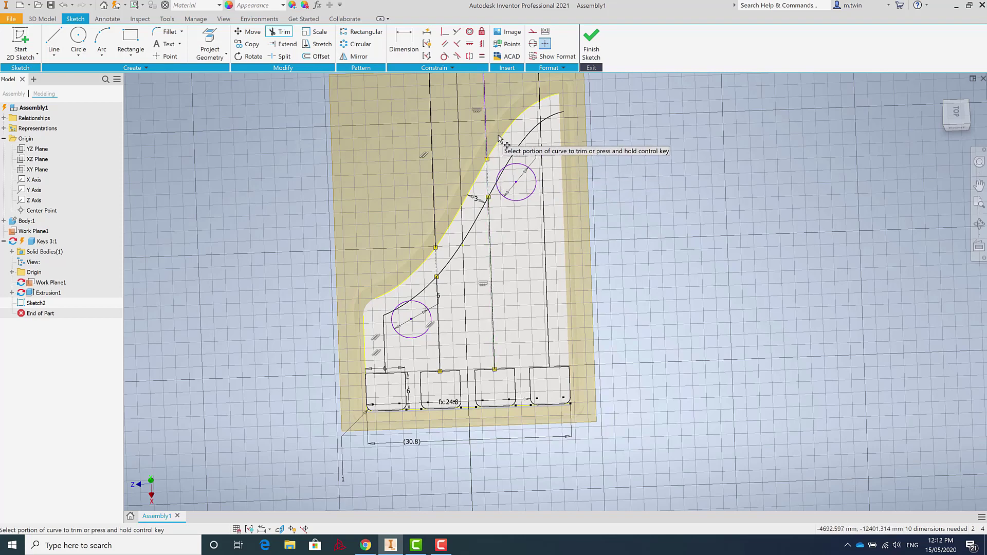
{"action": "left_click", "coordinate": [541, 114]}
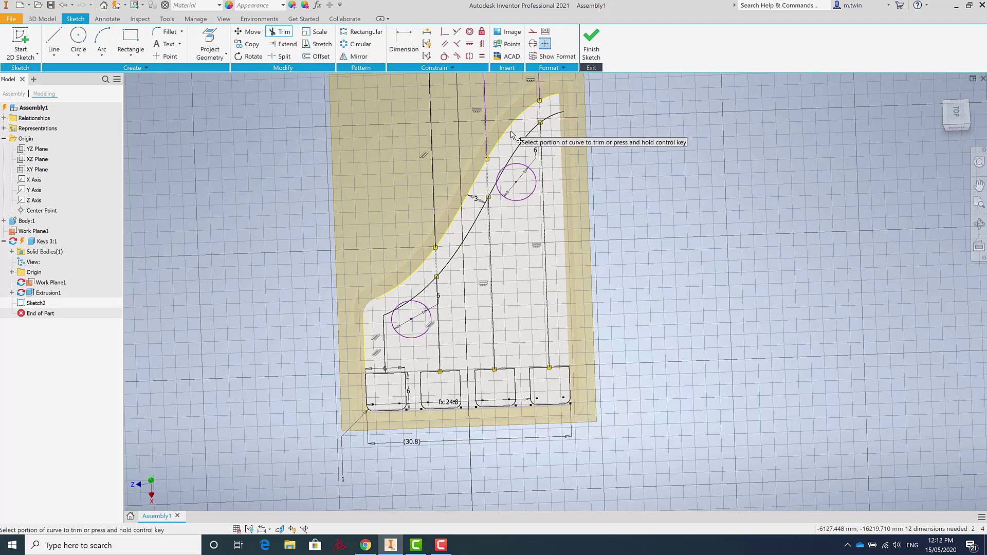
{"action": "key", "text": "Escape"}
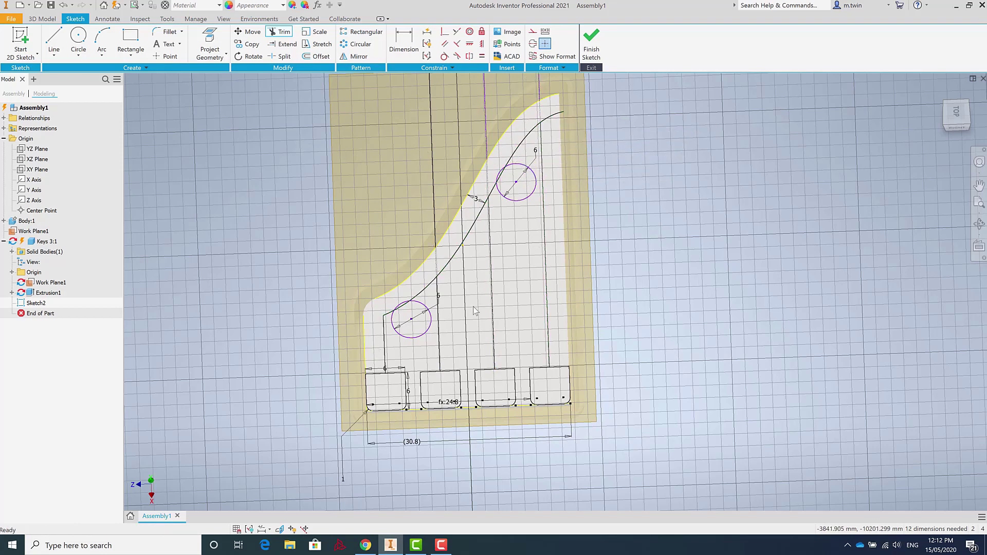
Delete the leftover line segments above the body's curved edge
{"action": "scroll", "coordinate": [493, 231], "scroll_direction": "up", "scroll_amount": 4}
{"action": "scroll", "coordinate": [484, 214], "scroll_direction": "down", "scroll_amount": 2}
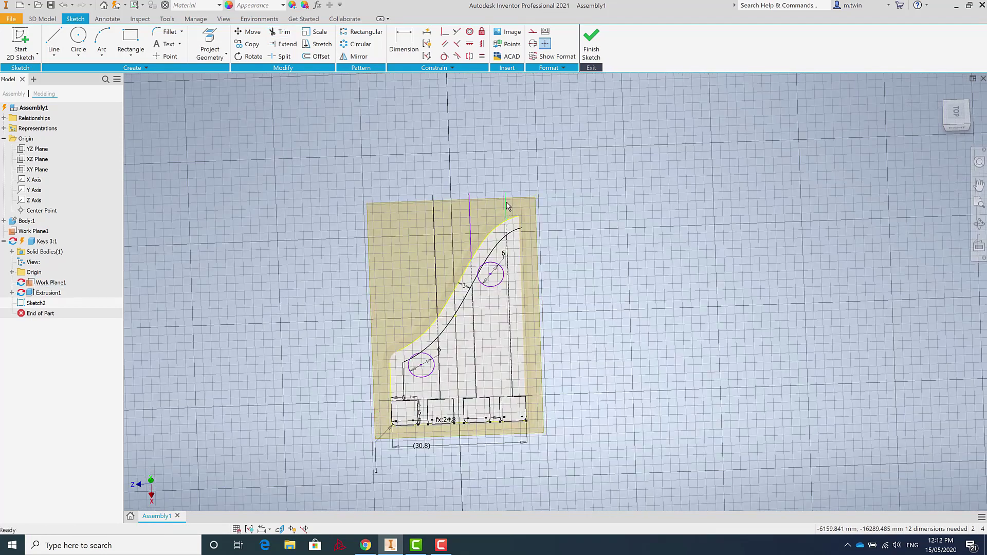
{"action": "left_click", "coordinate": [506, 205]}
{"action": "key", "text": "Delete"}
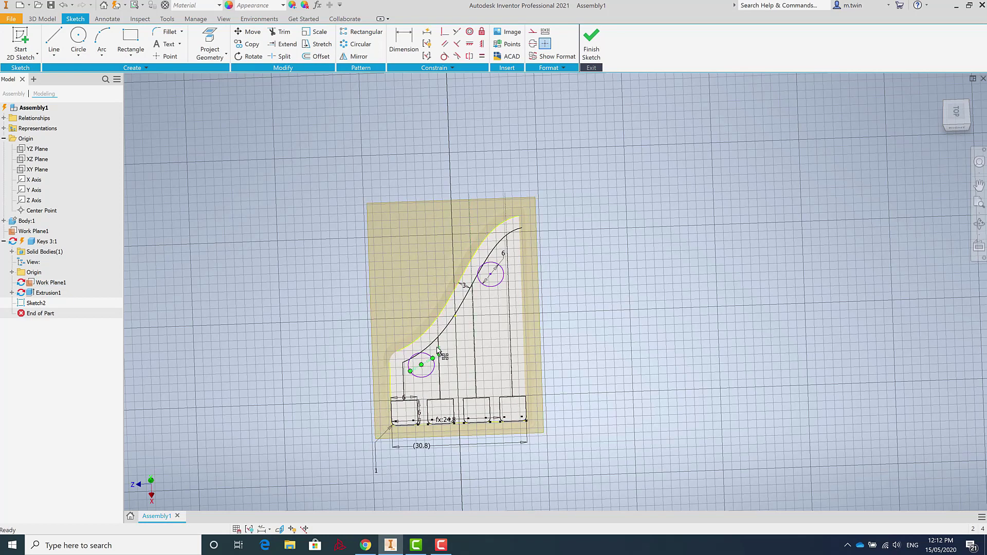
Offset the first key's vertical line by 0.5 mm to each side
{"action": "scroll", "coordinate": [440, 384], "scroll_direction": "up", "scroll_amount": 2}
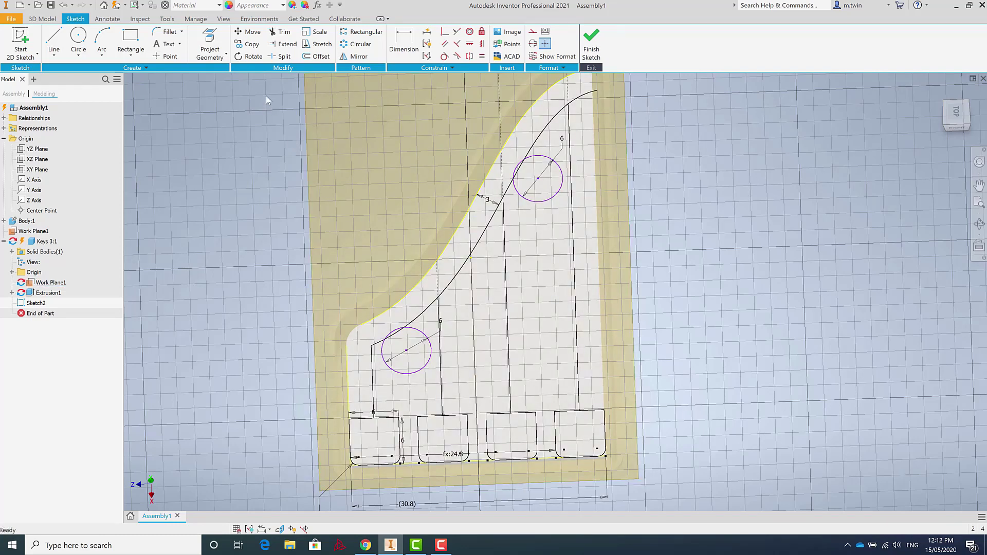
{"action": "left_click", "coordinate": [311, 57]}
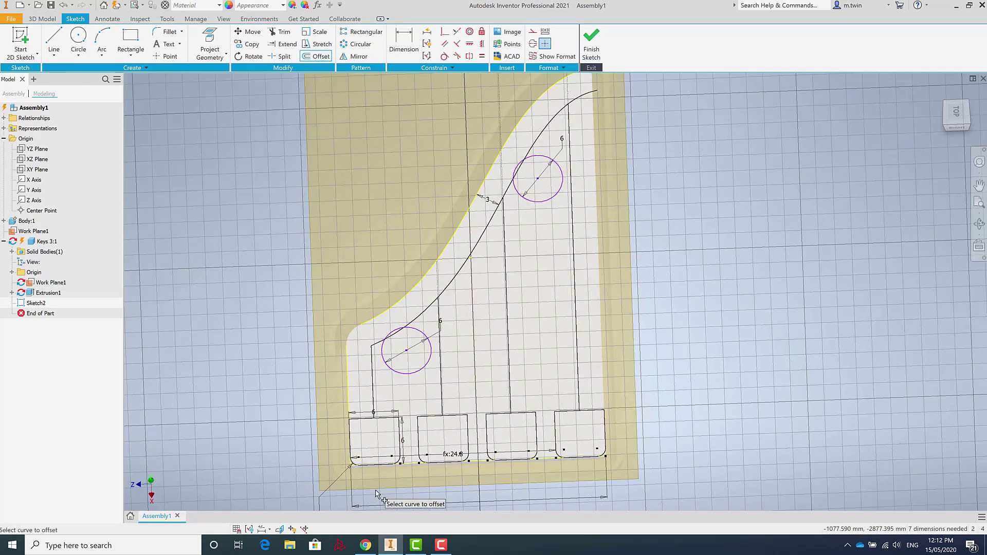
{"action": "left_click", "coordinate": [375, 395]}
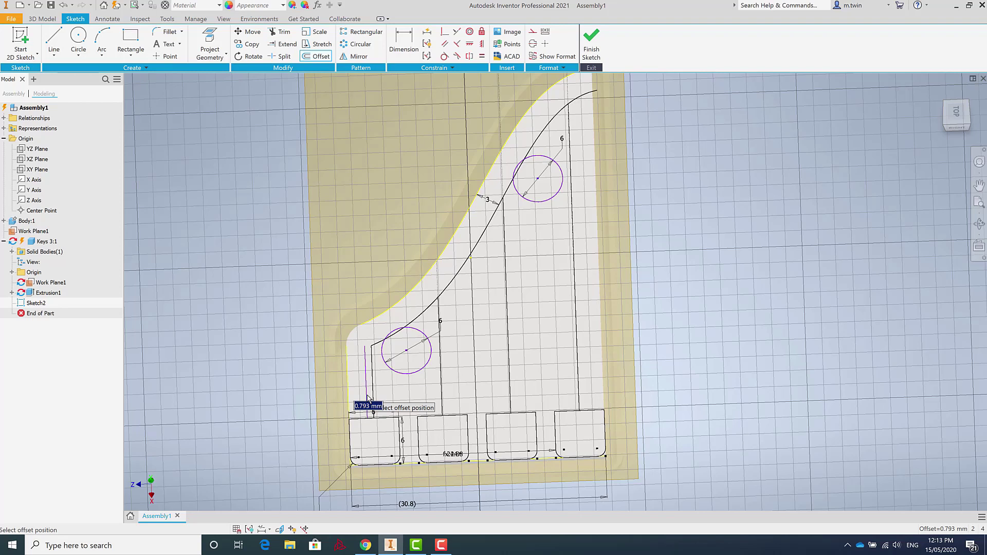
{"action": "type", "text": "0."}
{"action": "key", "text": "Return"}
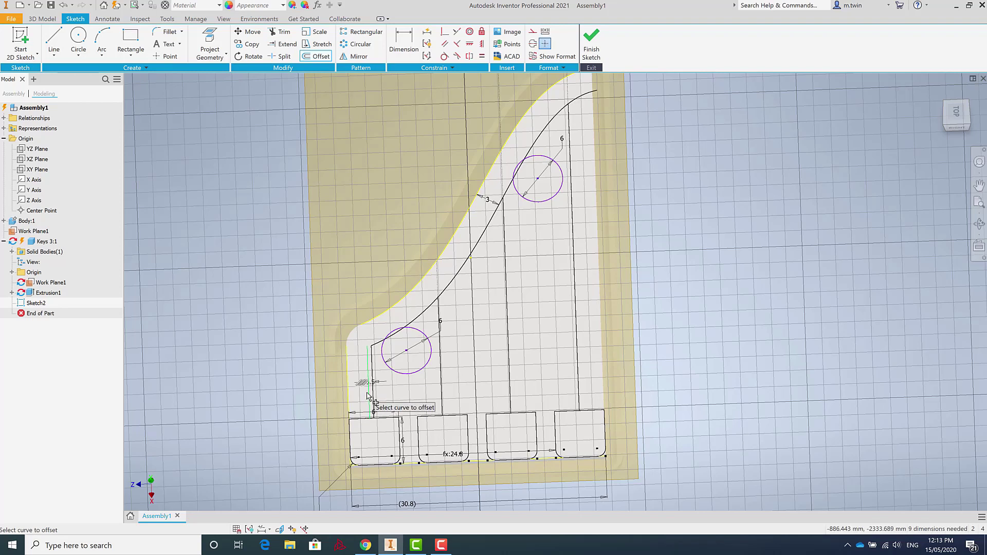
{"action": "left_click", "coordinate": [375, 375]}
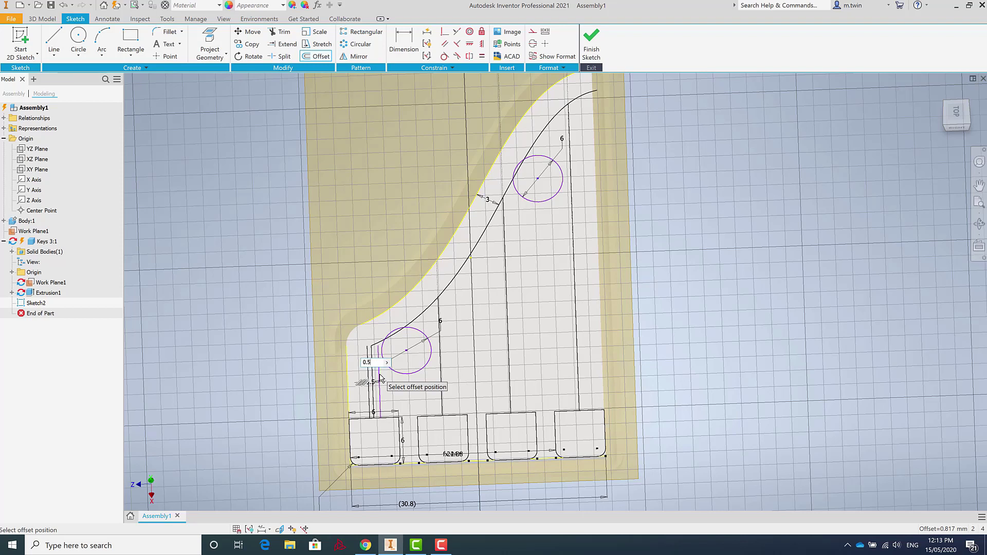
{"action": "type", "text": "0.5"}
{"action": "key", "text": "Return"}
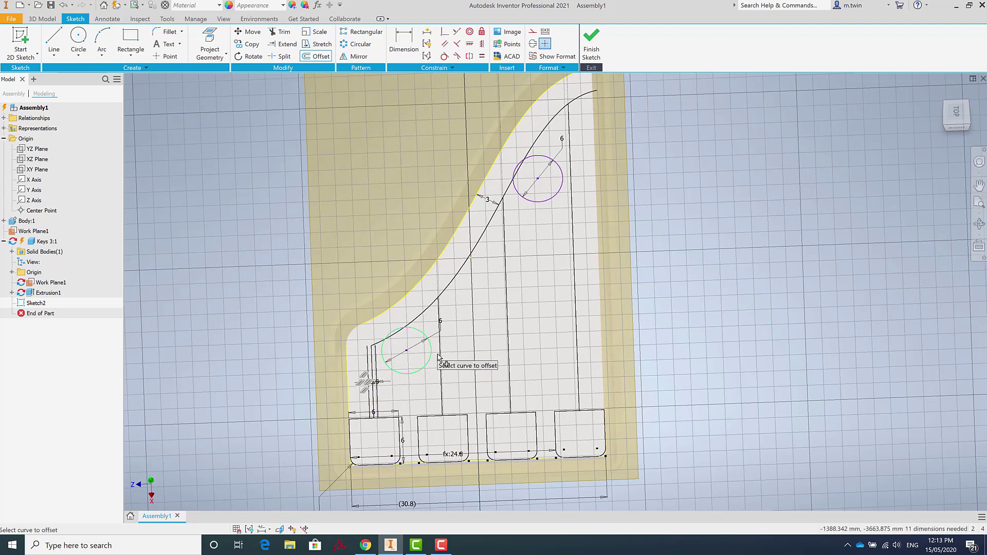
Try to offset the second key's vertical line
{"action": "left_click", "coordinate": [442, 368]}
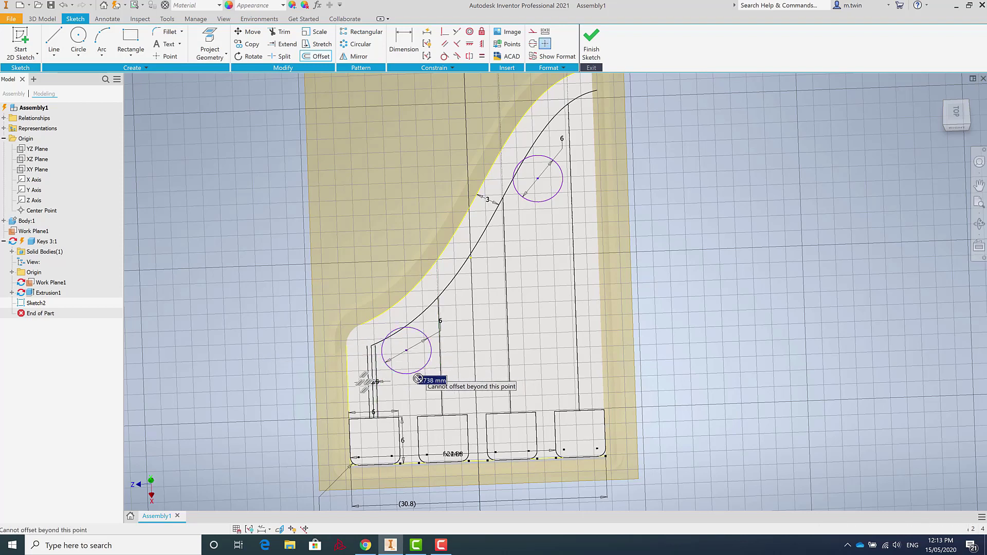
{"action": "scroll", "coordinate": [458, 385], "scroll_direction": "up", "scroll_amount": 2}
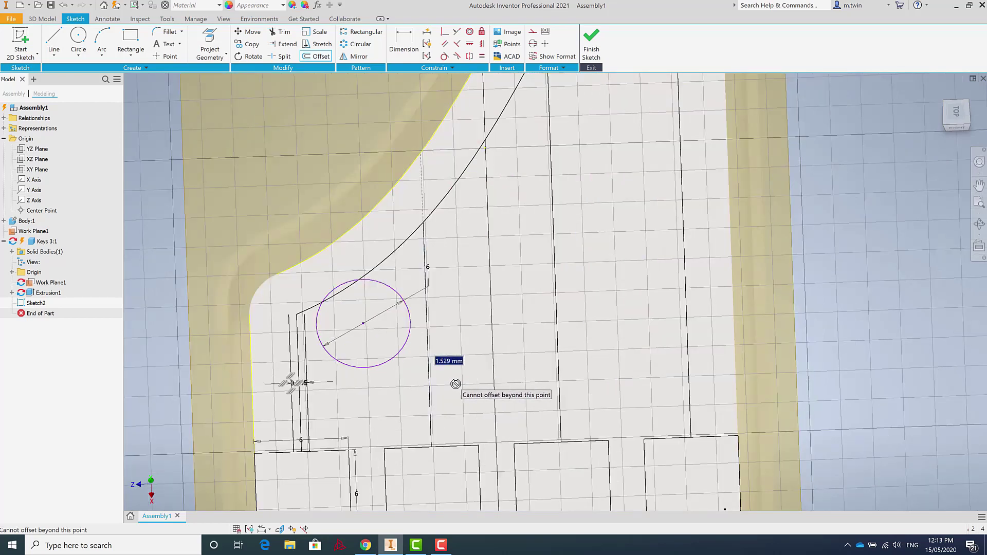
{"action": "key", "text": "Escape"}
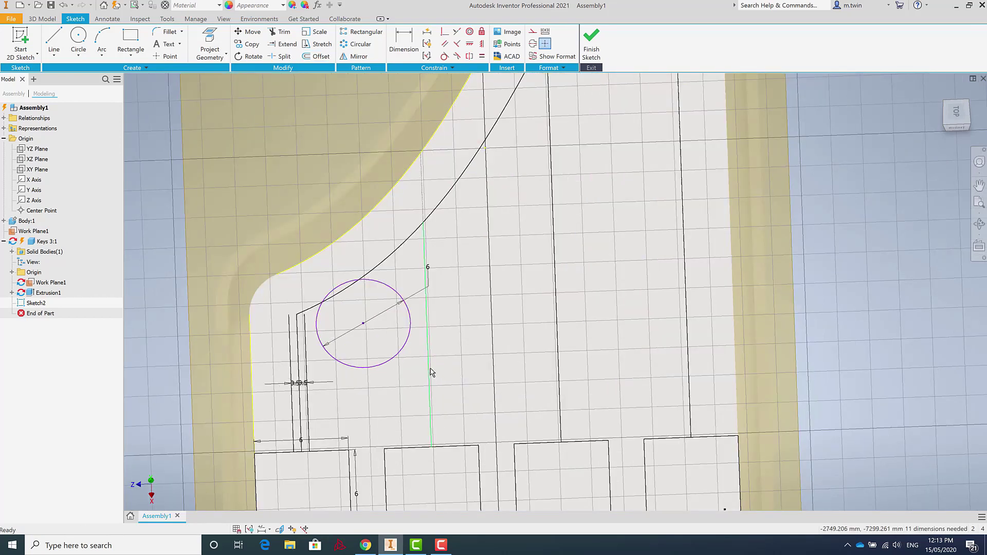
{"action": "key", "text": "o"}
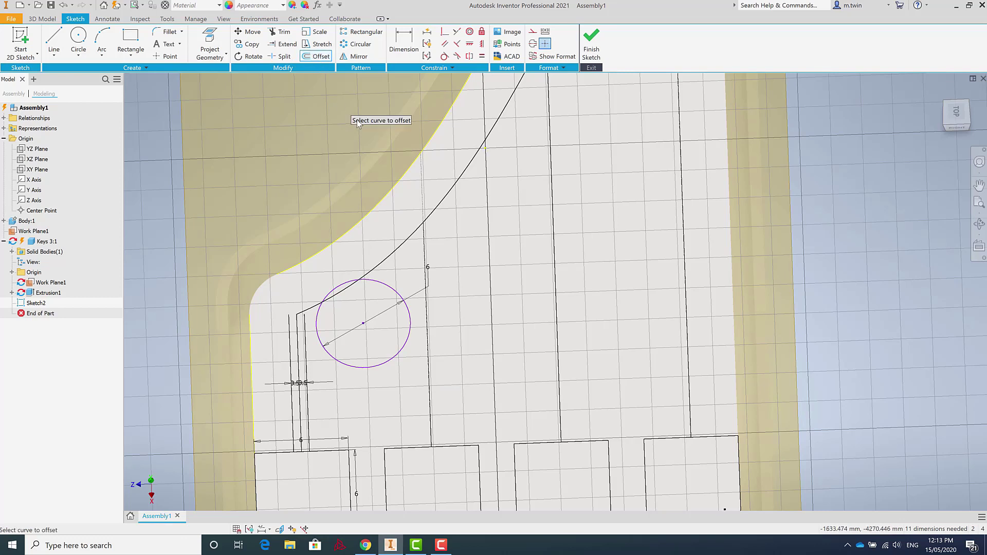
{"action": "key", "text": "Escape"}
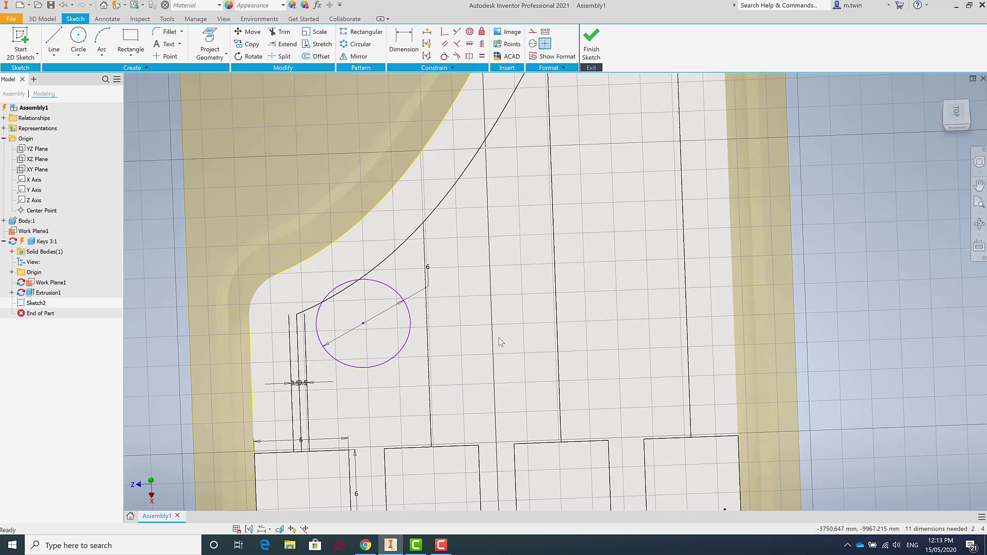
{"action": "key", "text": "o"}
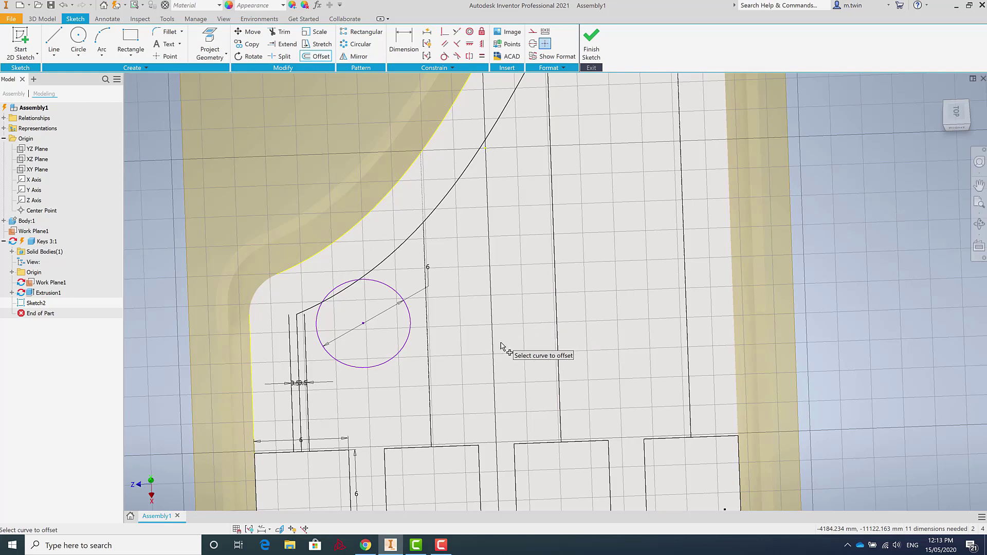
{"action": "left_click", "coordinate": [429, 345]}
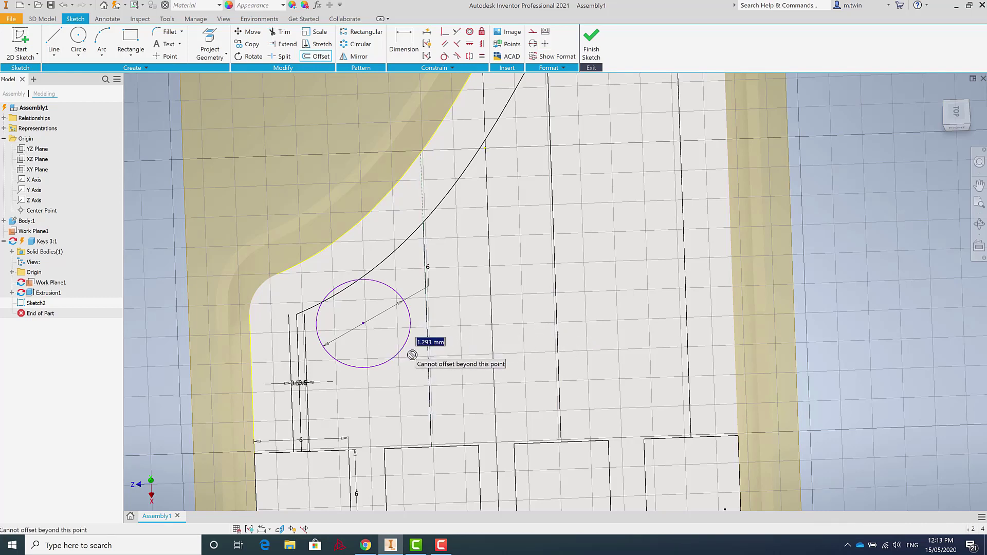
{"action": "key", "text": "Escape"}
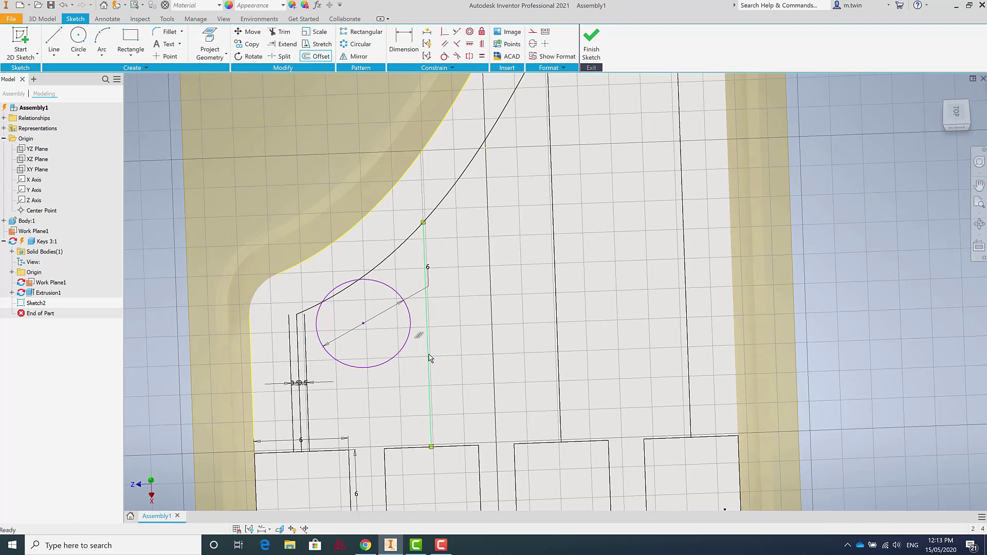
{"action": "scroll", "coordinate": [431, 355], "scroll_direction": "down", "scroll_amount": 5}
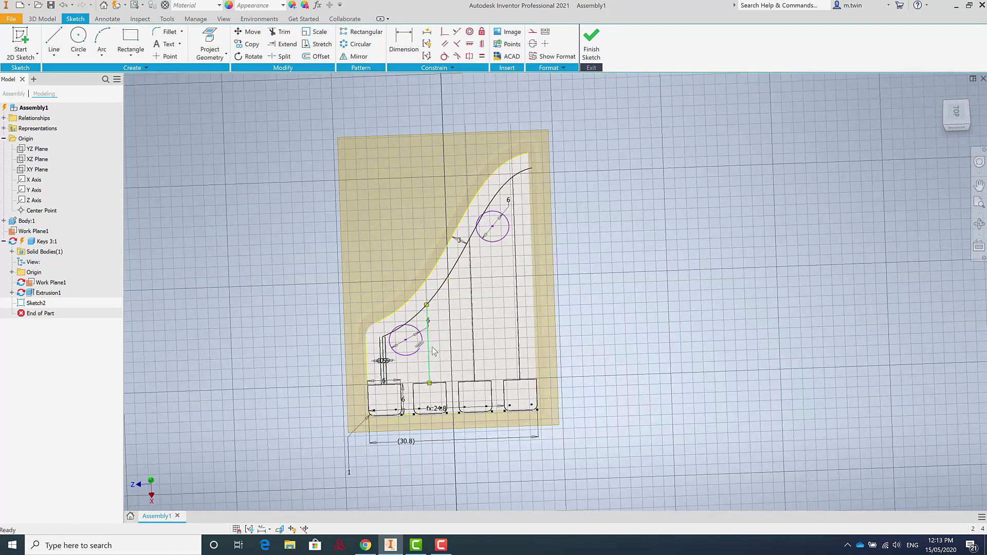
{"action": "scroll", "coordinate": [431, 304], "scroll_direction": "up", "scroll_amount": 3}
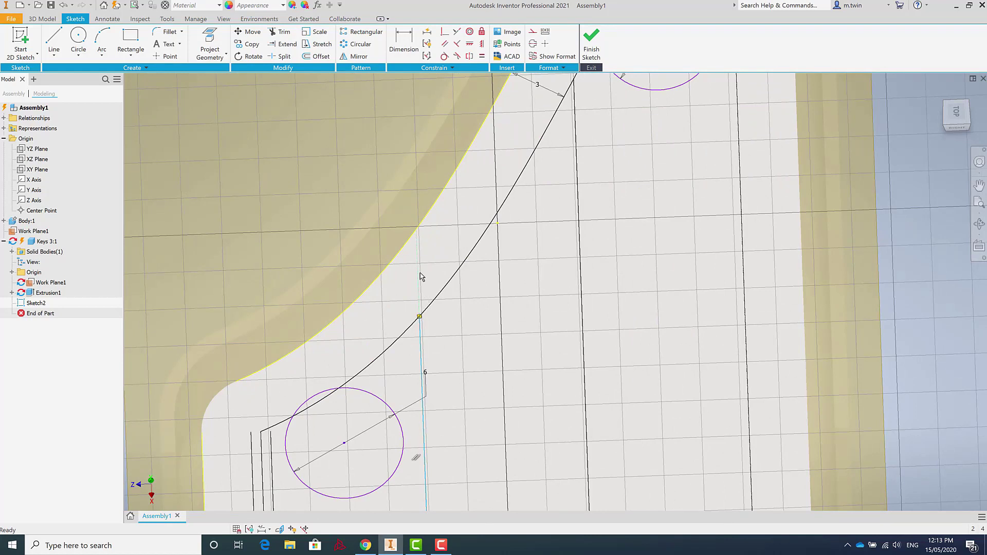
Examine the overlapping line segments between the second key, the offset curve and the body's curved edge
{"action": "left_click", "coordinate": [420, 277]}
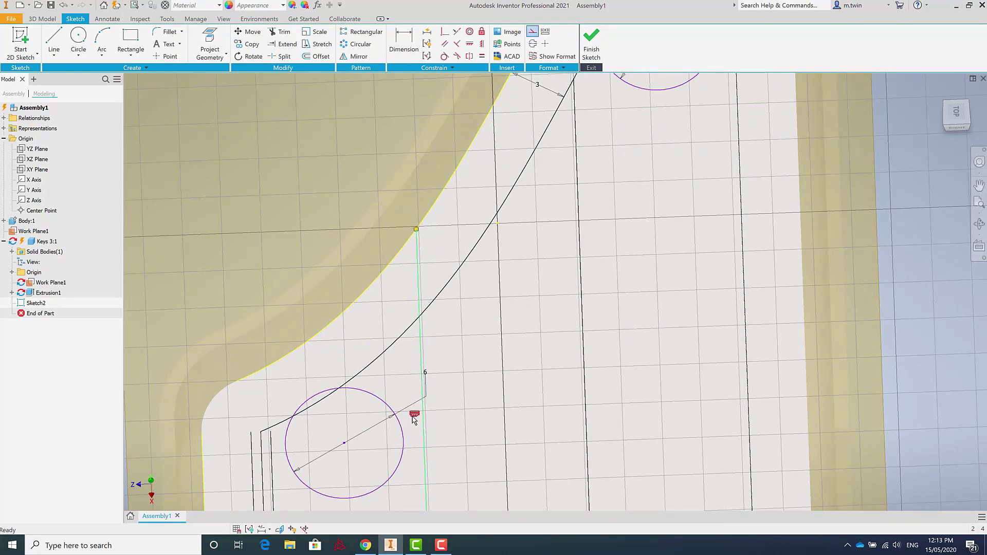
{"action": "scroll", "coordinate": [415, 416], "scroll_direction": "up", "scroll_amount": 5}
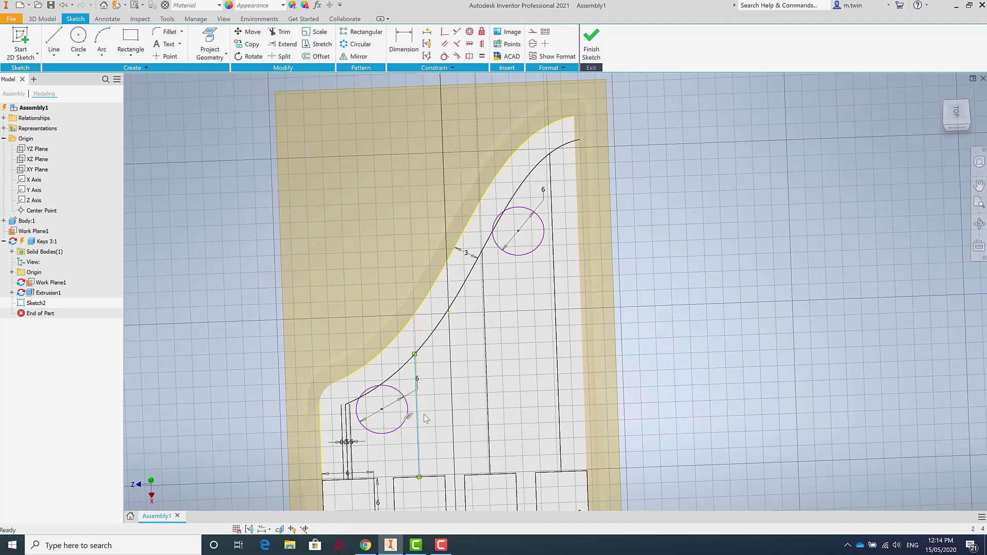
{"action": "left_click", "coordinate": [418, 408]}
{"action": "scroll", "coordinate": [417, 422], "scroll_direction": "up", "scroll_amount": 3}
{"action": "scroll", "coordinate": [432, 390], "scroll_direction": "down", "scroll_amount": 3}
{"action": "scroll", "coordinate": [476, 311], "scroll_direction": "up", "scroll_amount": 3}
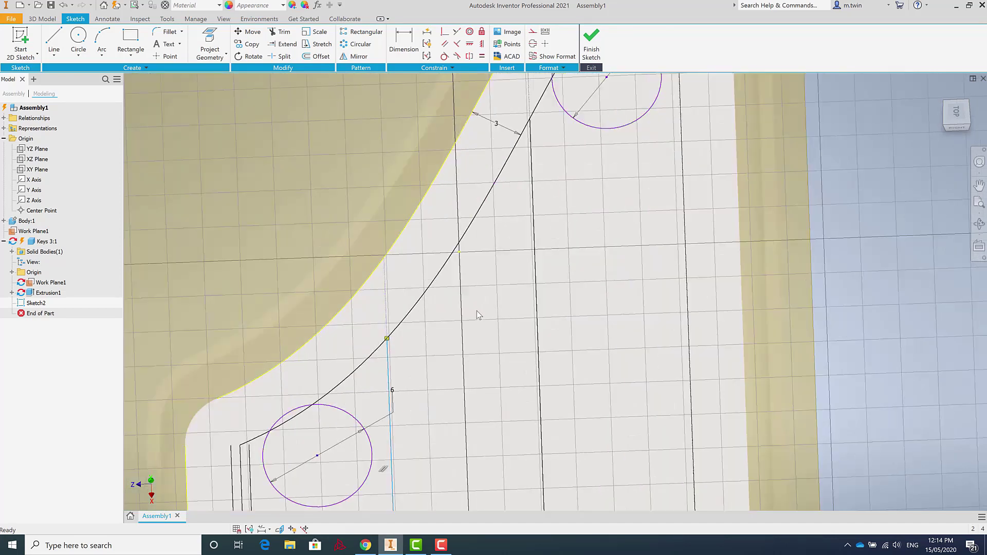
{"action": "scroll", "coordinate": [442, 390], "scroll_direction": "down", "scroll_amount": 4}
{"action": "scroll", "coordinate": [423, 438], "scroll_direction": "up", "scroll_amount": 3}
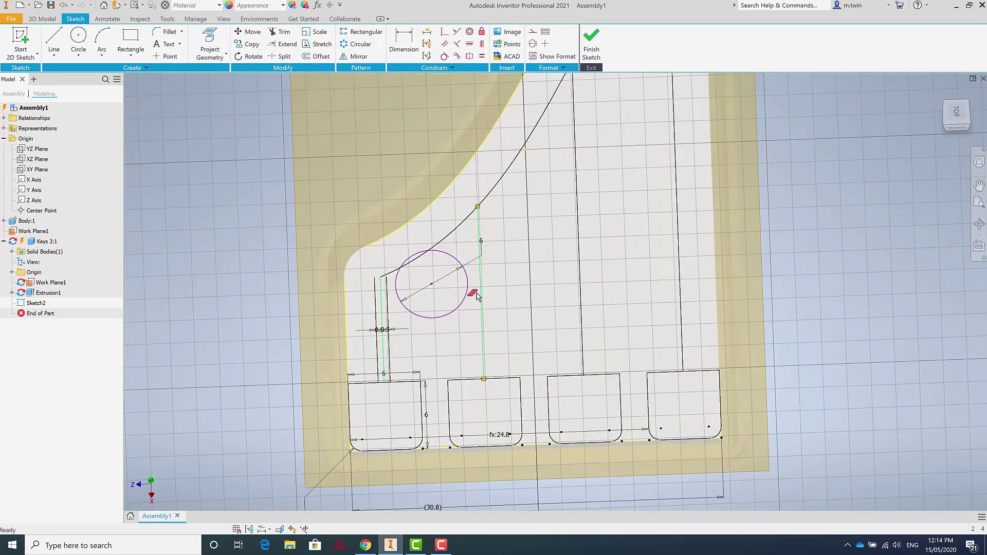
Try again to offset the second key's vertical line to one side
{"action": "left_click", "coordinate": [477, 297]}
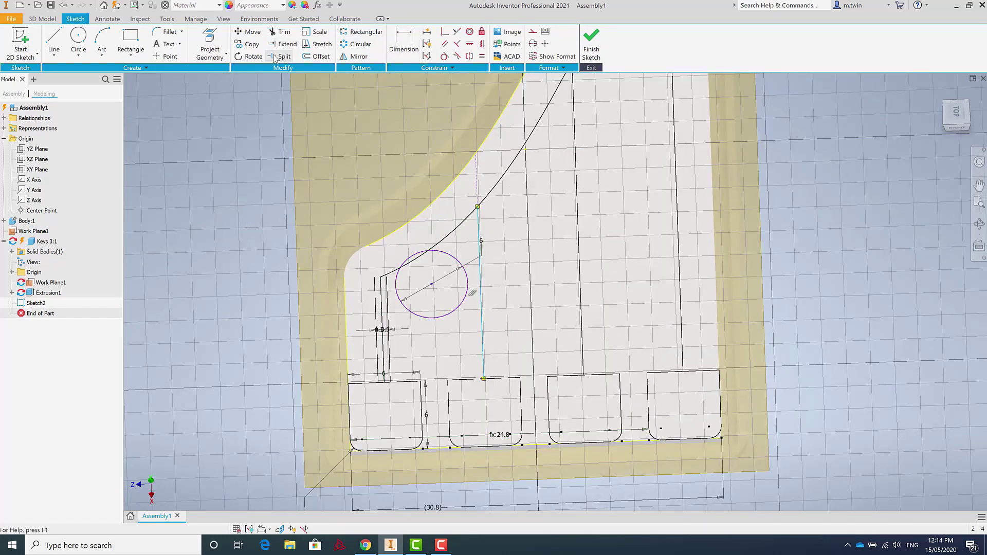
{"action": "left_click", "coordinate": [318, 56]}
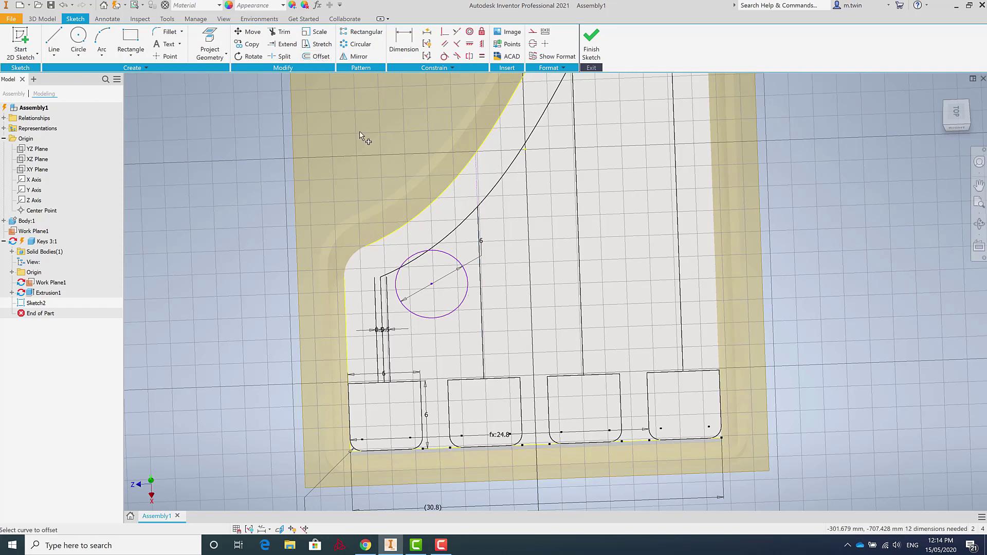
{"action": "left_click", "coordinate": [484, 329]}
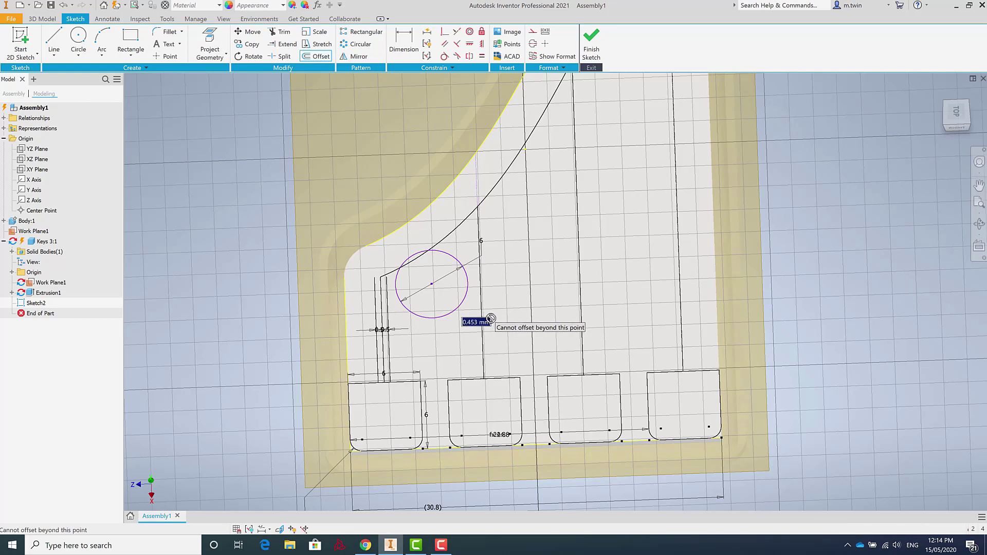
{"action": "key", "text": "Return"}
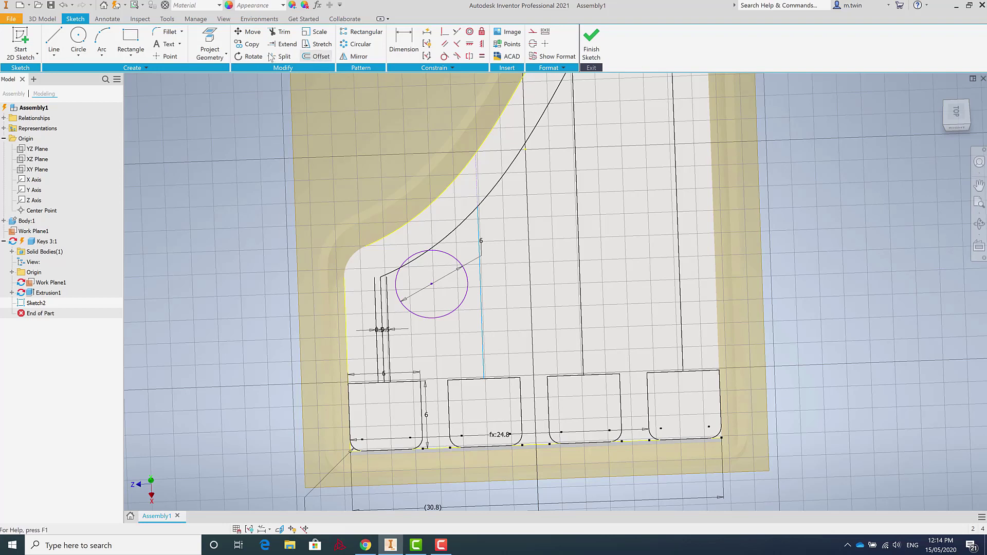
{"action": "left_click", "coordinate": [315, 56]}
{"action": "left_click", "coordinate": [483, 324]}
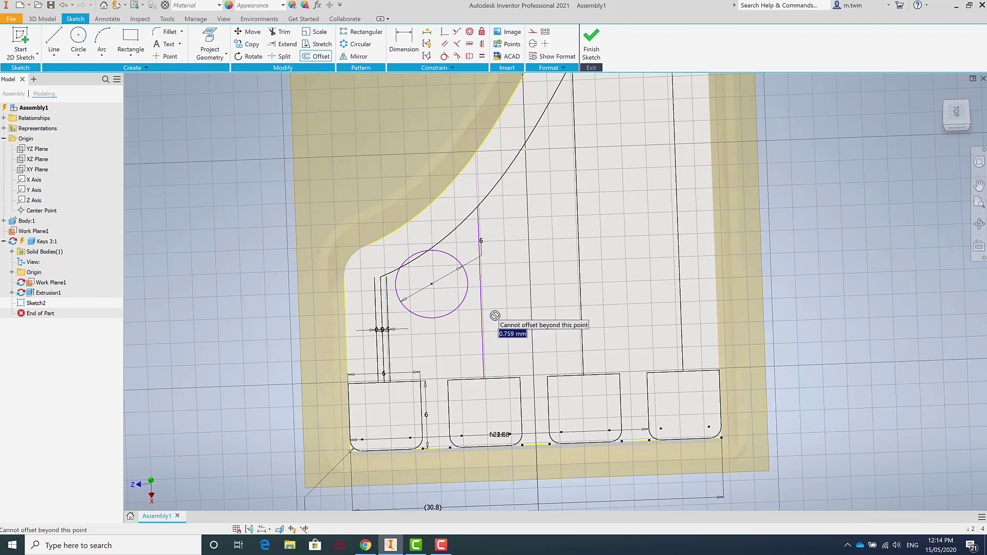
{"action": "key", "text": "Escape"}
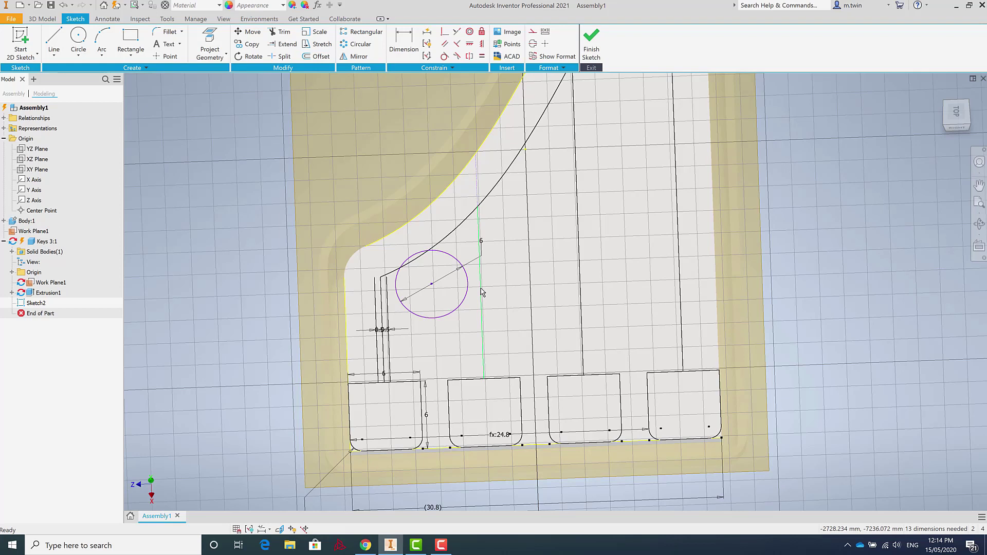
Delete the construction line overlapping the second key's vertical line and offset that vertical line by 0.5 mm to one side
{"action": "left_click", "coordinate": [477, 180]}
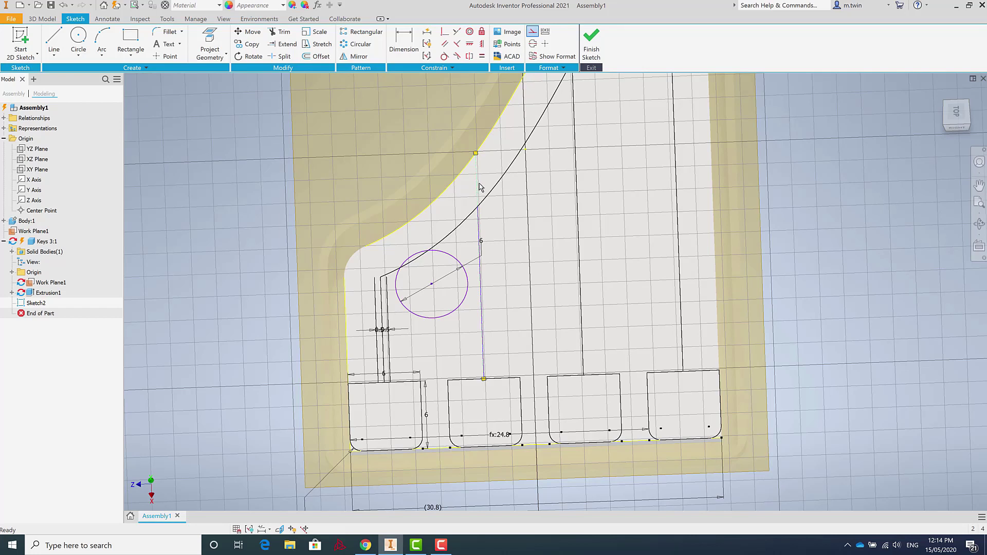
{"action": "key", "text": "Delete"}
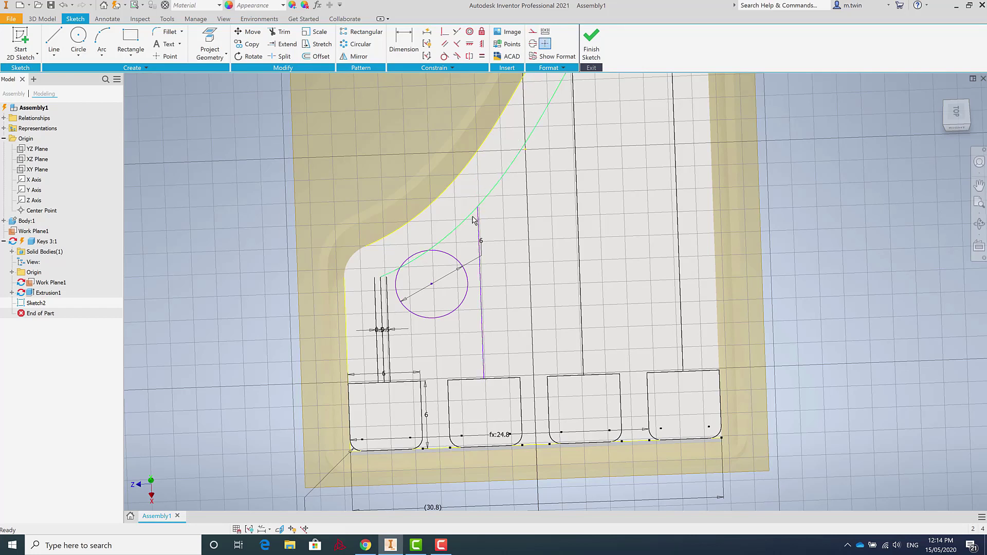
{"action": "left_click", "coordinate": [481, 293]}
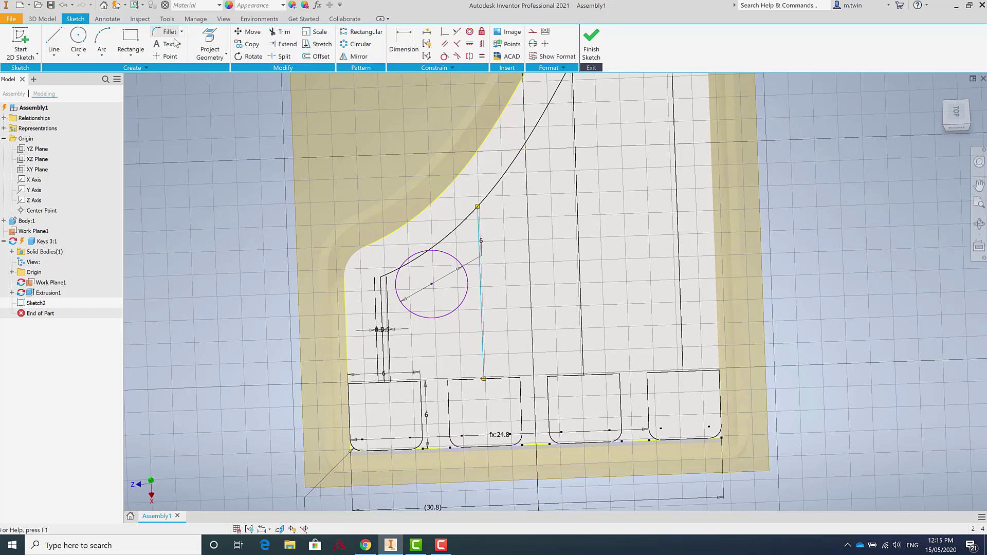
{"action": "left_click", "coordinate": [323, 60]}
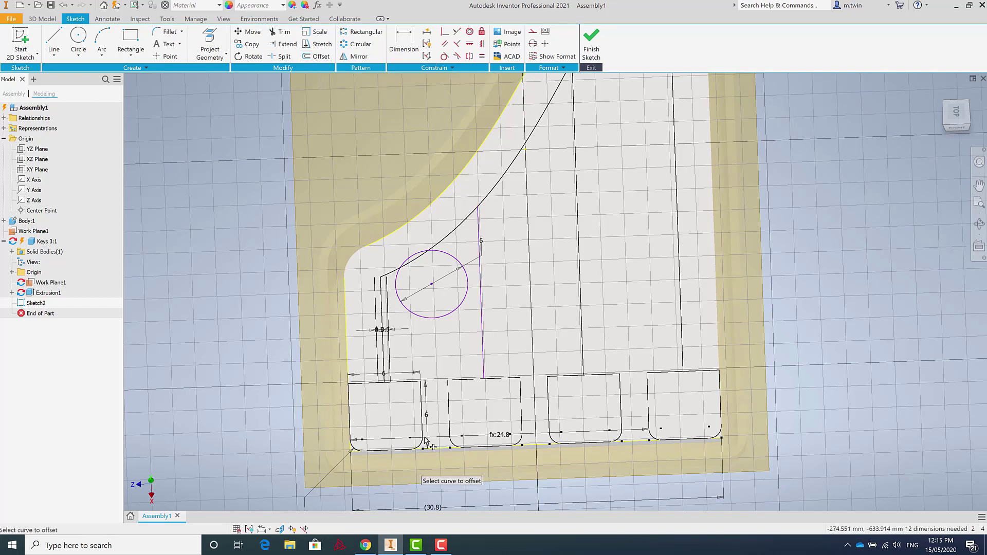
{"action": "left_click", "coordinate": [482, 325]}
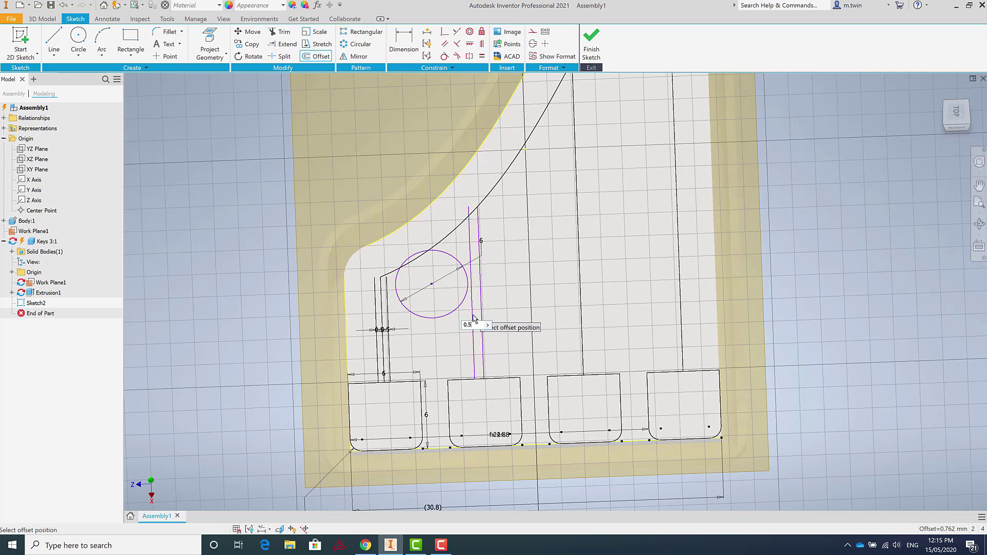
{"action": "key", "text": "Return"}
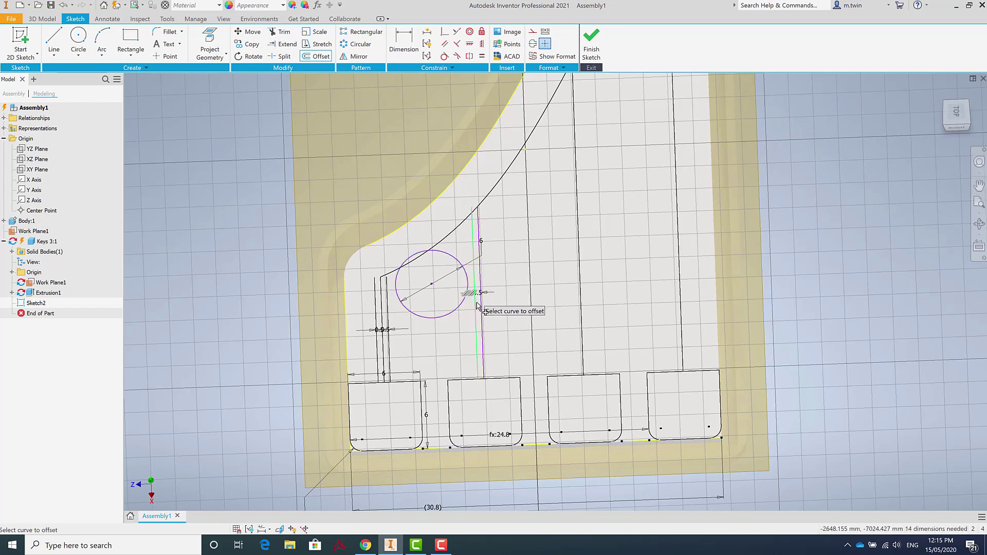
Try to offset the second key's newly made side line by 0.5 mm
{"action": "left_click", "coordinate": [479, 304]}
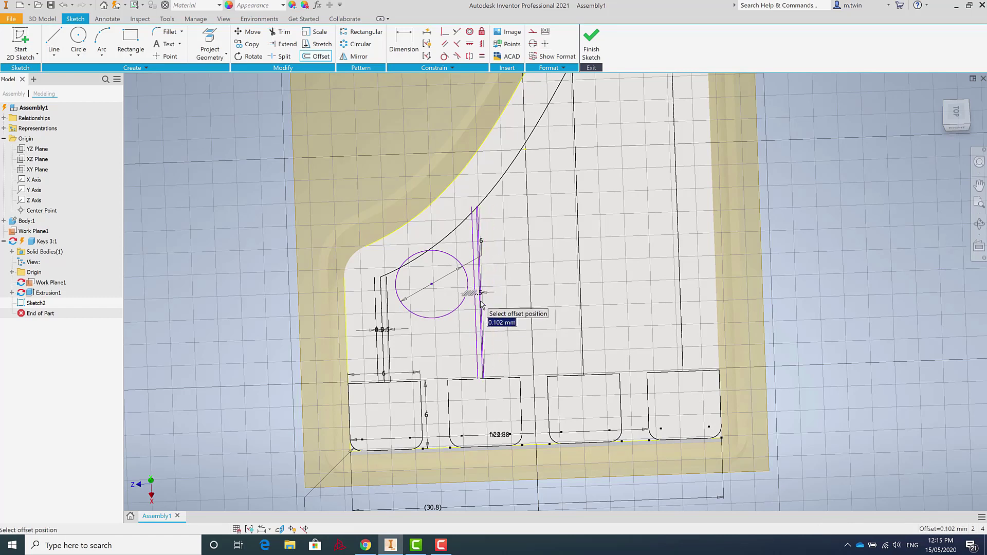
{"action": "type", "text": "0.5"}
{"action": "key", "text": "Return"}
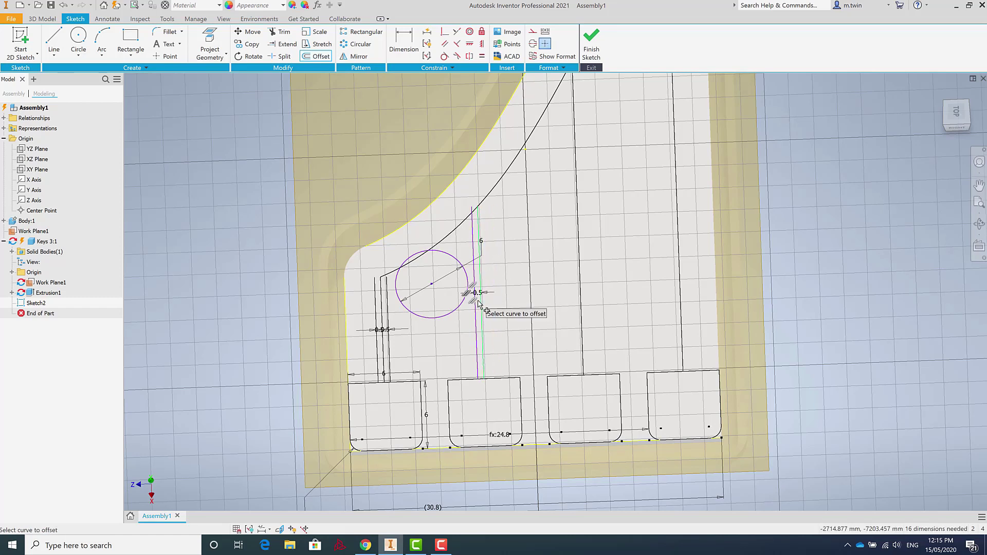
Offset the second key's original vertical line by 0.5 mm to the other side
{"action": "left_click", "coordinate": [485, 346]}
{"action": "key", "text": "Escape"}
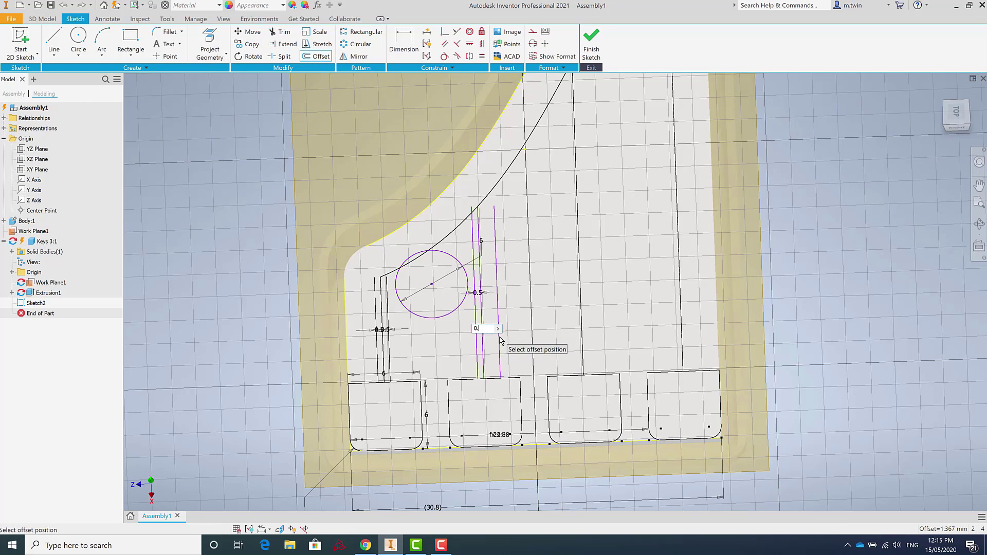
{"action": "key", "text": "Return"}
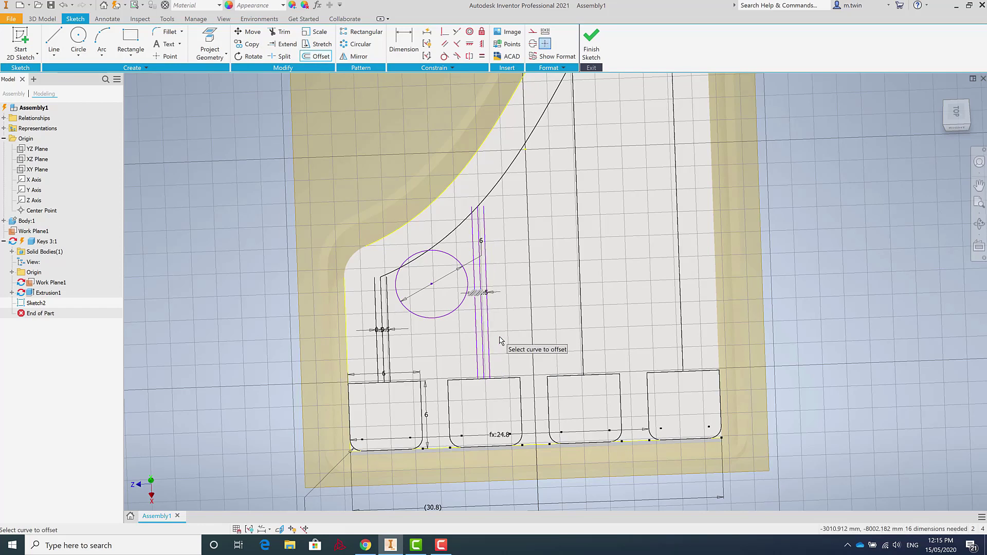
{"action": "left_click", "coordinate": [581, 321]}
{"action": "scroll", "coordinate": [583, 380], "scroll_direction": "up", "scroll_amount": 4}
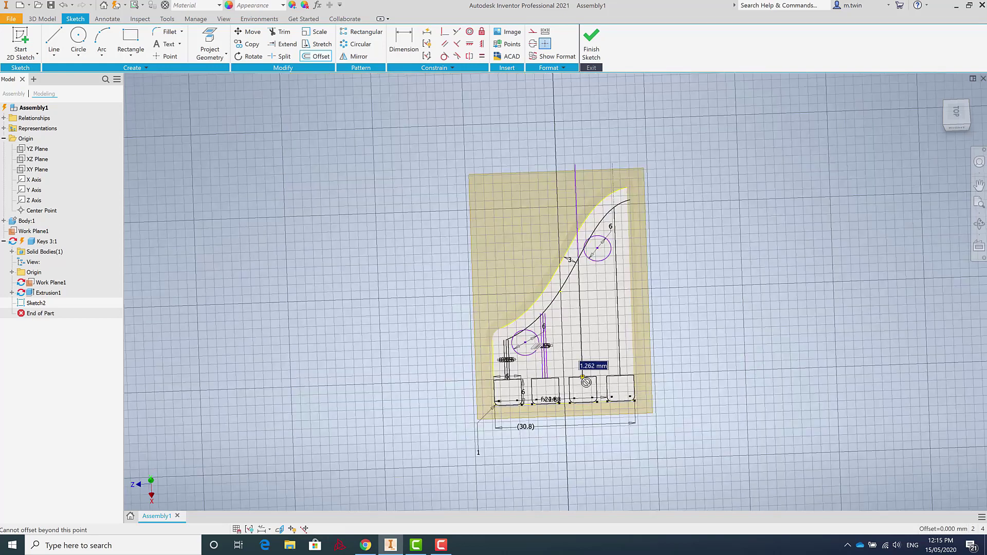
{"action": "key", "text": "Escape"}
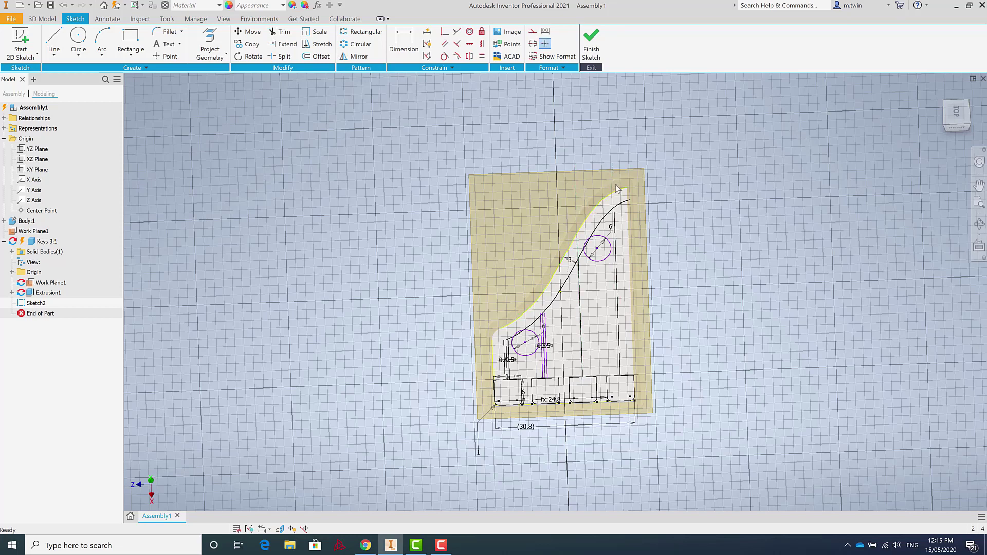
Offset the third key's vertical line by 0.5 mm to each side
{"action": "scroll", "coordinate": [573, 350], "scroll_direction": "up", "scroll_amount": 5}
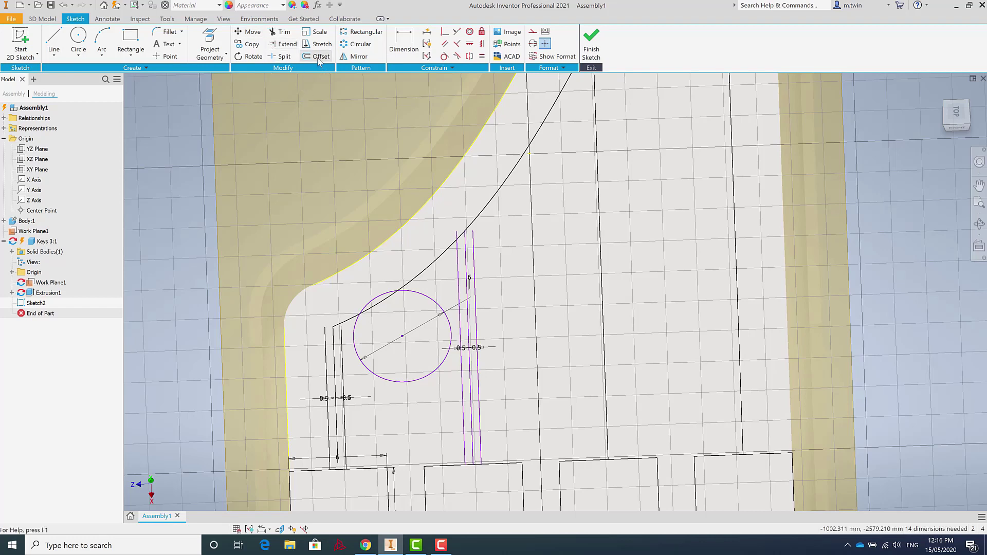
{"action": "left_click", "coordinate": [598, 217]}
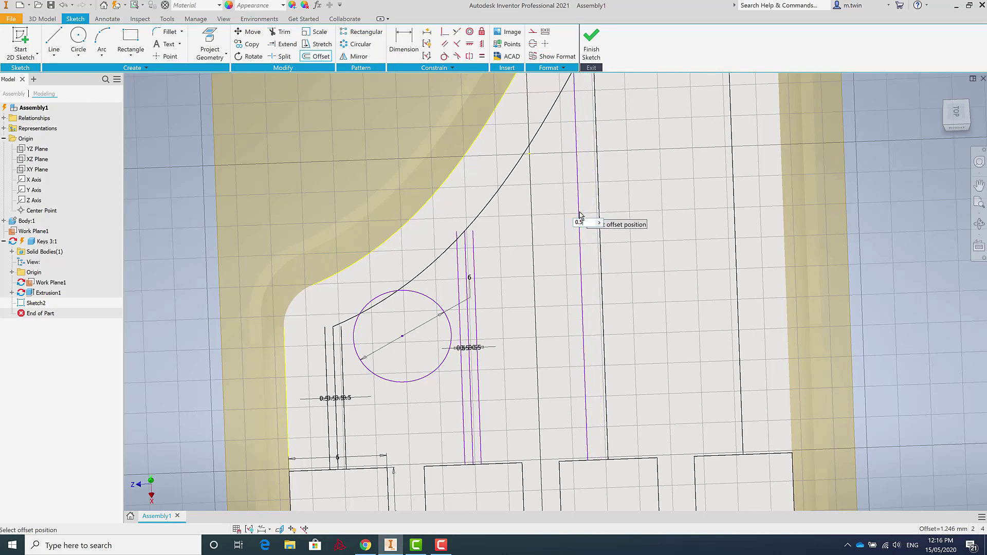
{"action": "type", "text": "0.5"}
{"action": "key", "text": "Return"}
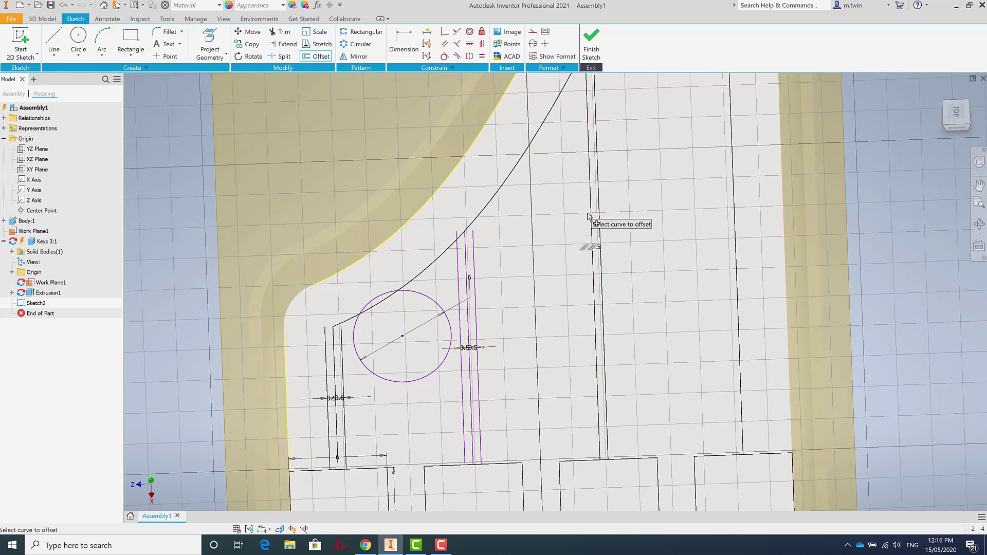
{"action": "left_click", "coordinate": [599, 218]}
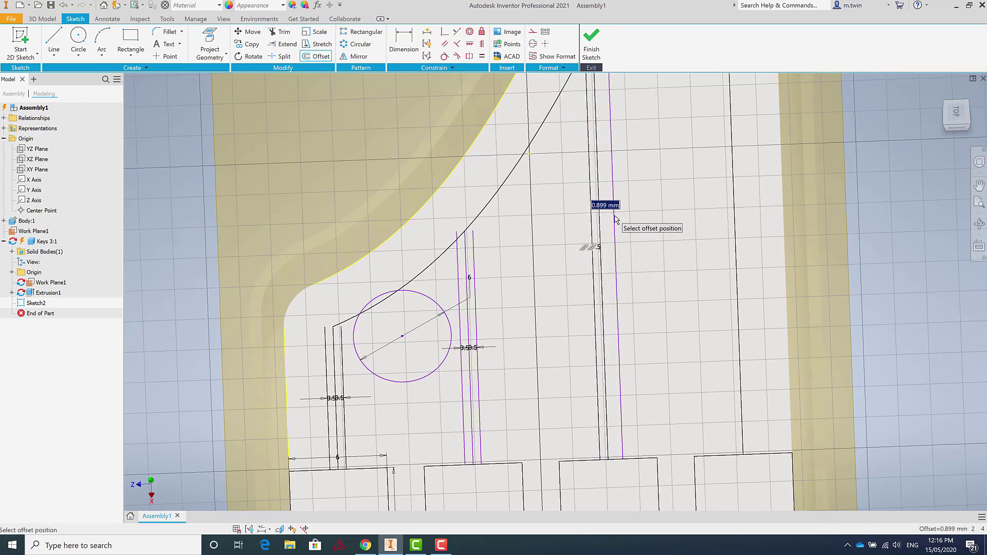
{"action": "key", "text": "Return"}
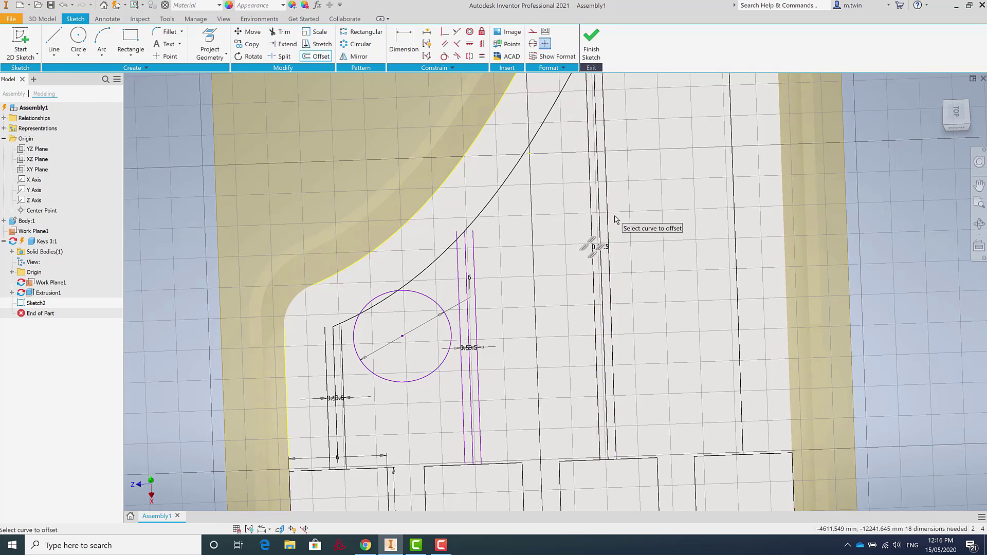
Offset the fourth key's vertical line by 0.5 mm to each side
{"action": "left_click", "coordinate": [734, 199]}
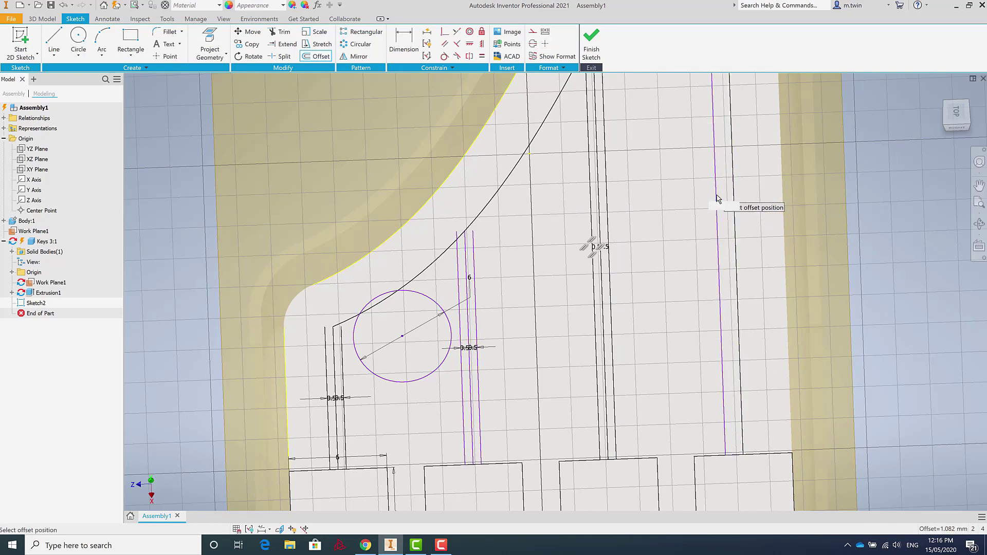
{"action": "key", "text": "Return"}
{"action": "left_click", "coordinate": [733, 197]}
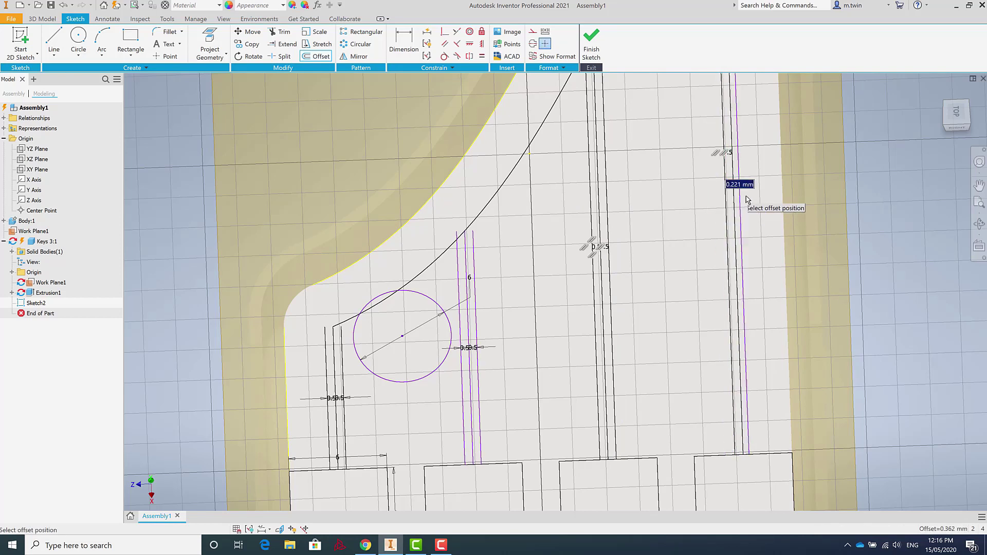
{"action": "key", "text": "Return"}
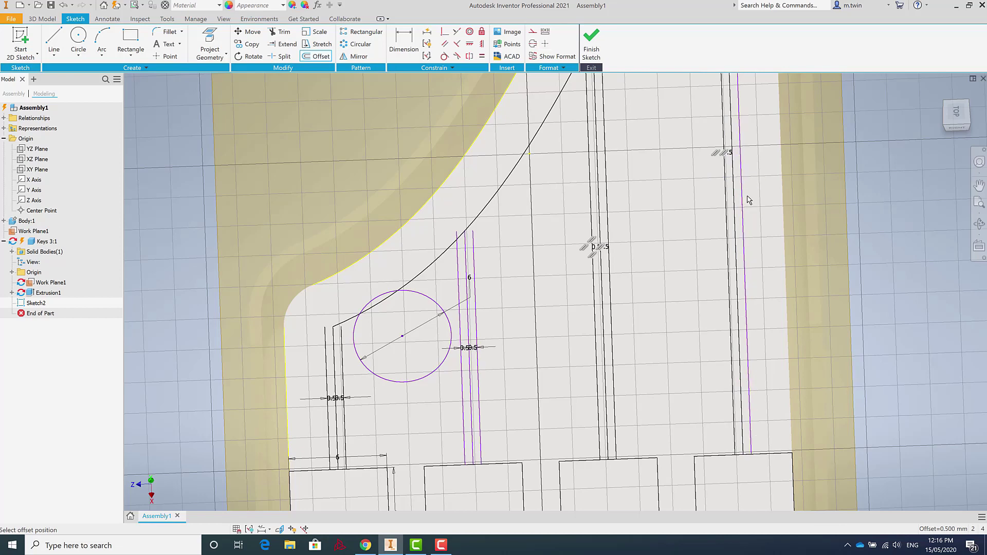
{"action": "scroll", "coordinate": [702, 249], "scroll_direction": "down", "scroll_amount": 3}
{"action": "scroll", "coordinate": [702, 249], "scroll_direction": "up", "scroll_amount": 5}
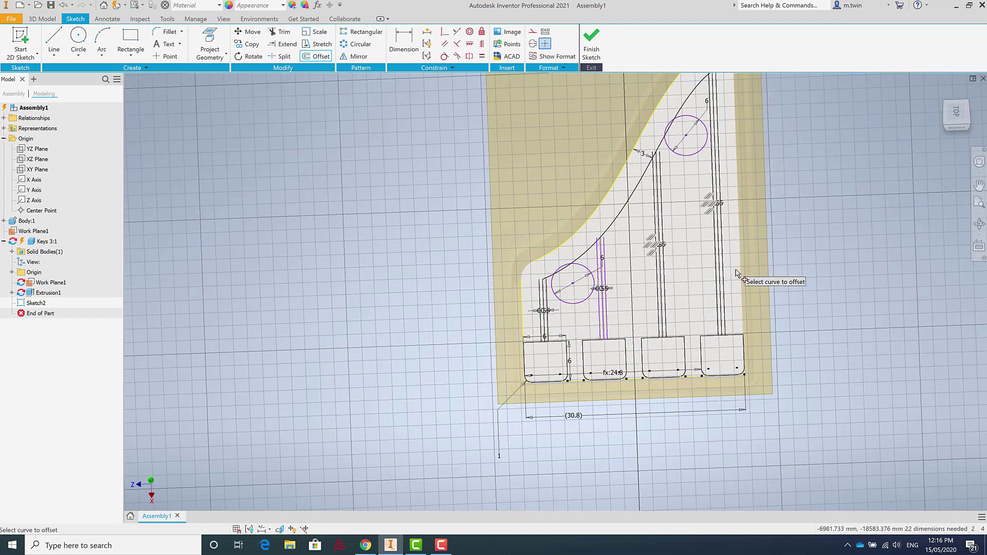
{"action": "scroll", "coordinate": [723, 287], "scroll_direction": "down", "scroll_amount": 2}
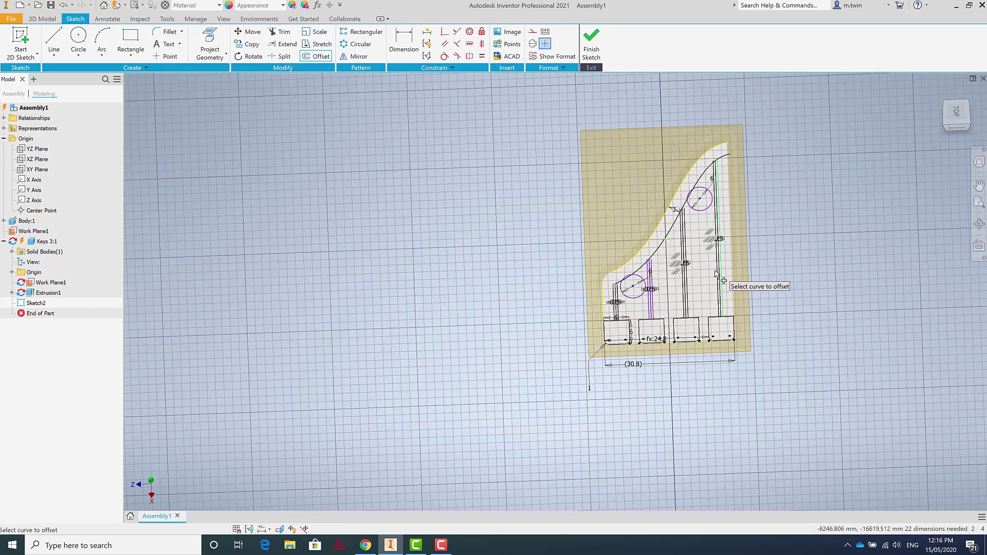
{"action": "scroll", "coordinate": [626, 289], "scroll_direction": "up", "scroll_amount": 5}
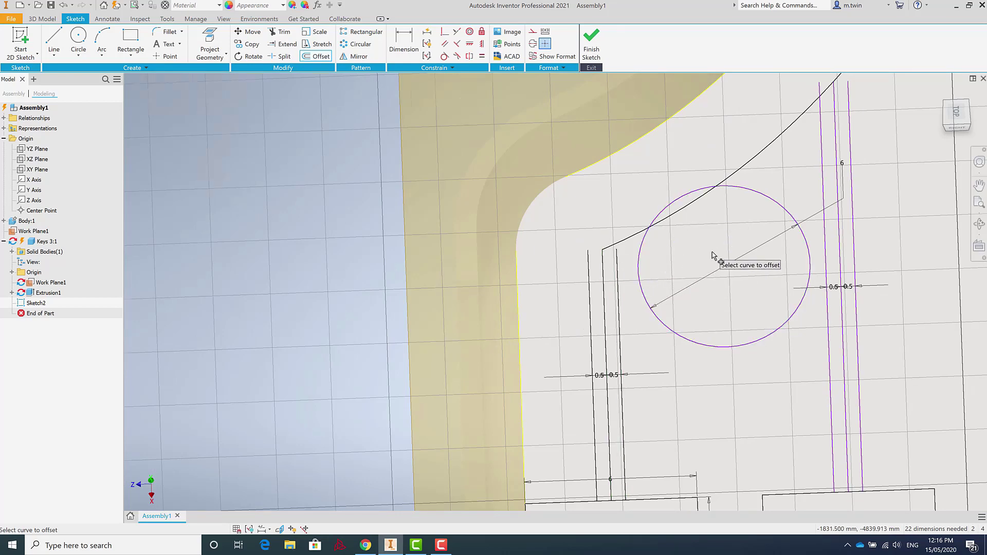
{"action": "scroll", "coordinate": [713, 270], "scroll_direction": "down", "scroll_amount": 5}
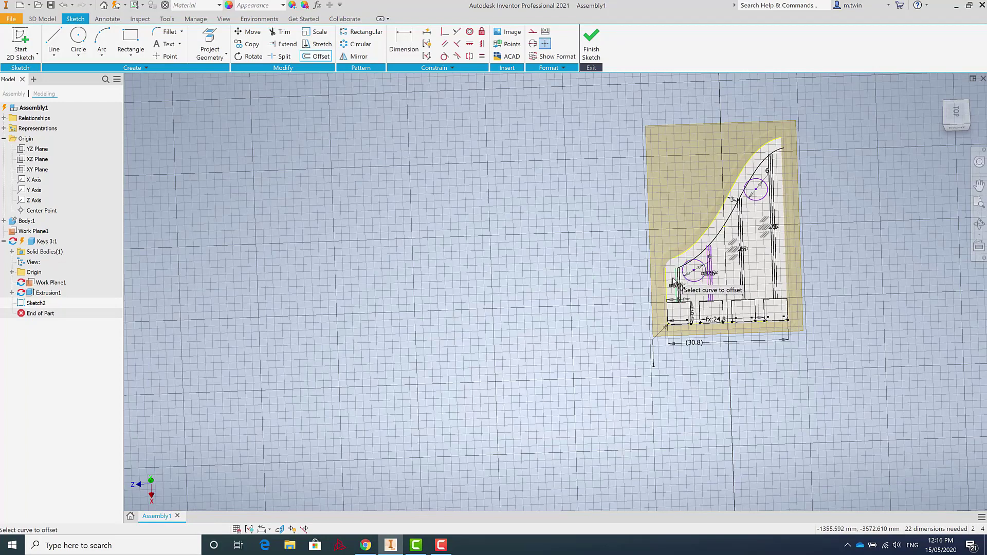
{"action": "scroll", "coordinate": [674, 279], "scroll_direction": "up", "scroll_amount": 5}
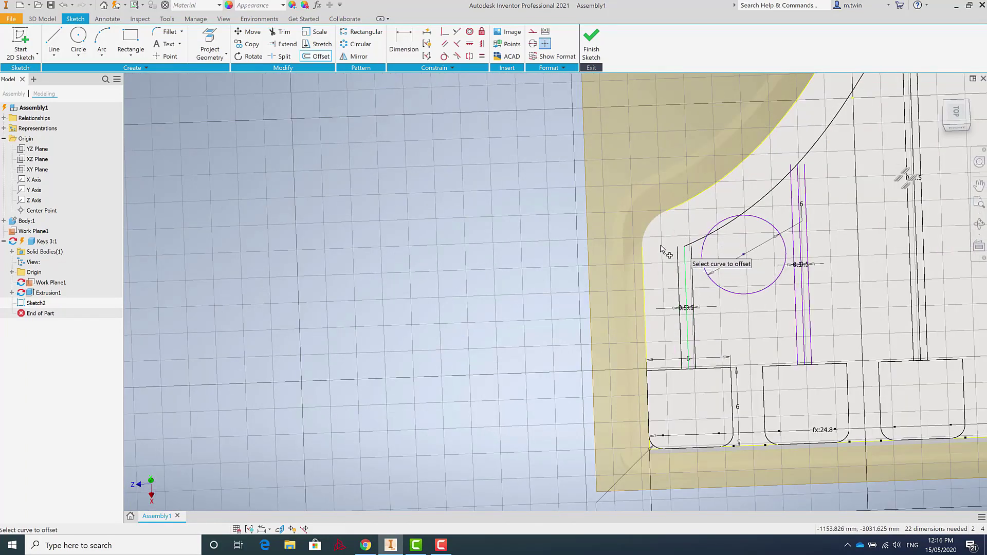
Extend the short side line of each of the four key arms up to the 3 mm offset curve
{"action": "left_click", "coordinate": [289, 46]}
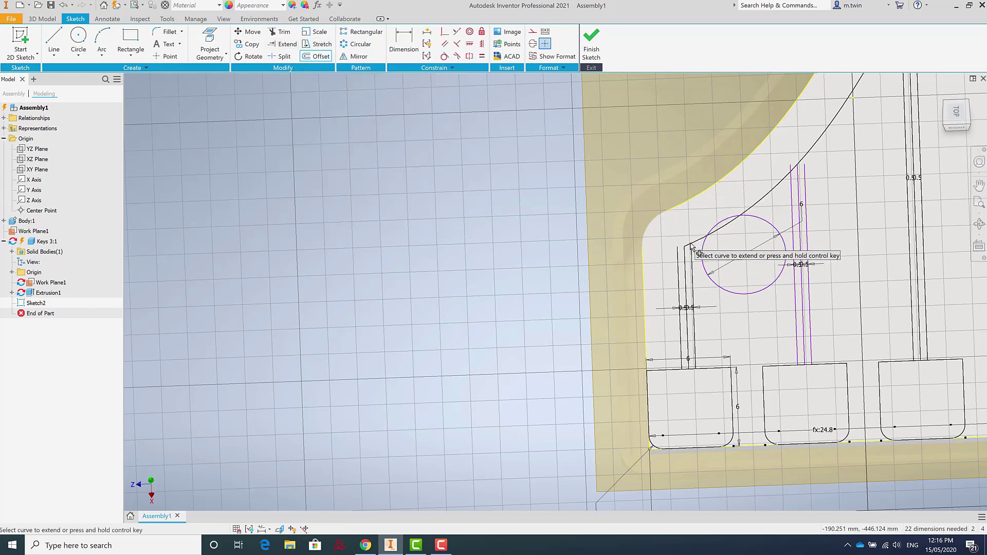
{"action": "scroll", "coordinate": [691, 252], "scroll_direction": "down", "scroll_amount": 2}
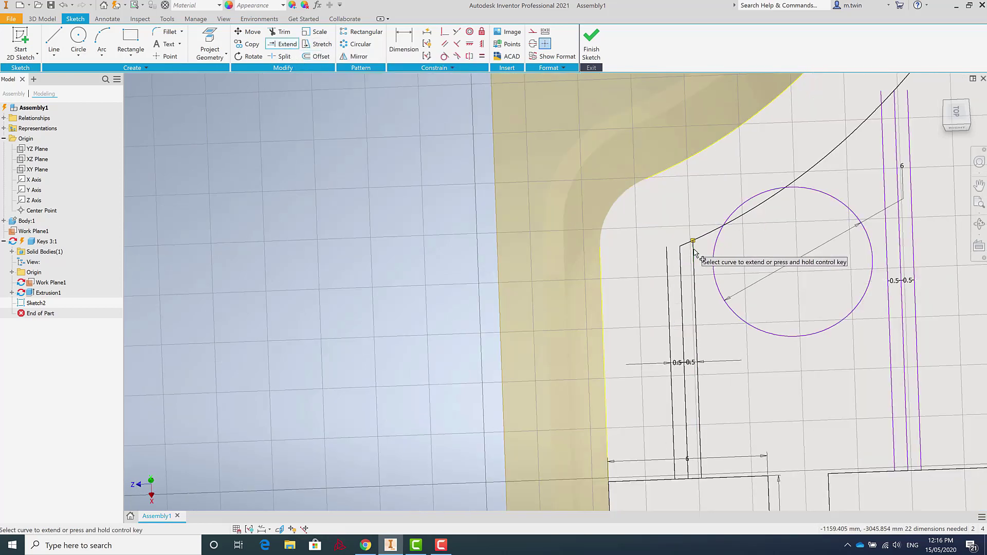
{"action": "scroll", "coordinate": [606, 313], "scroll_direction": "up", "scroll_amount": 3}
{"action": "scroll", "coordinate": [620, 292], "scroll_direction": "down", "scroll_amount": 4}
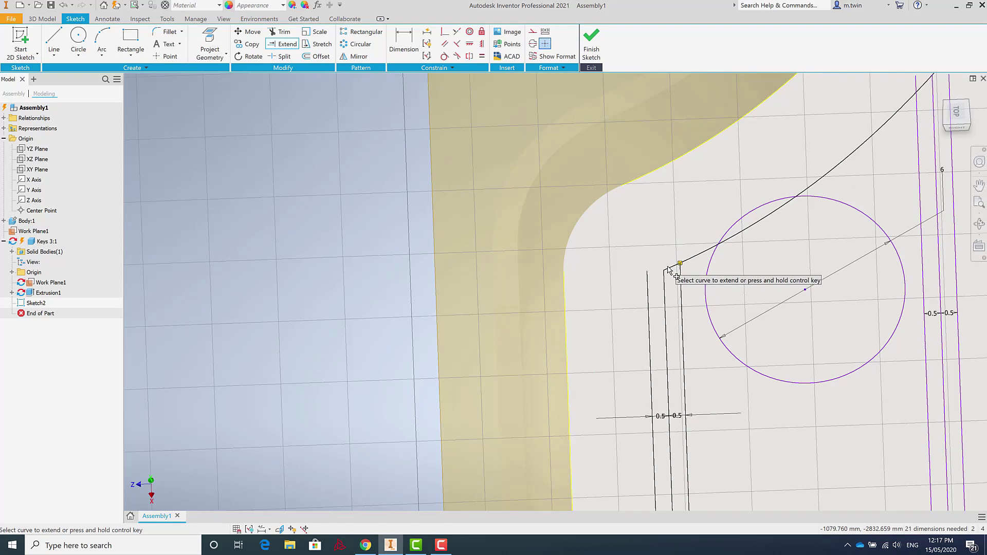
{"action": "scroll", "coordinate": [517, 375], "scroll_direction": "up", "scroll_amount": 5}
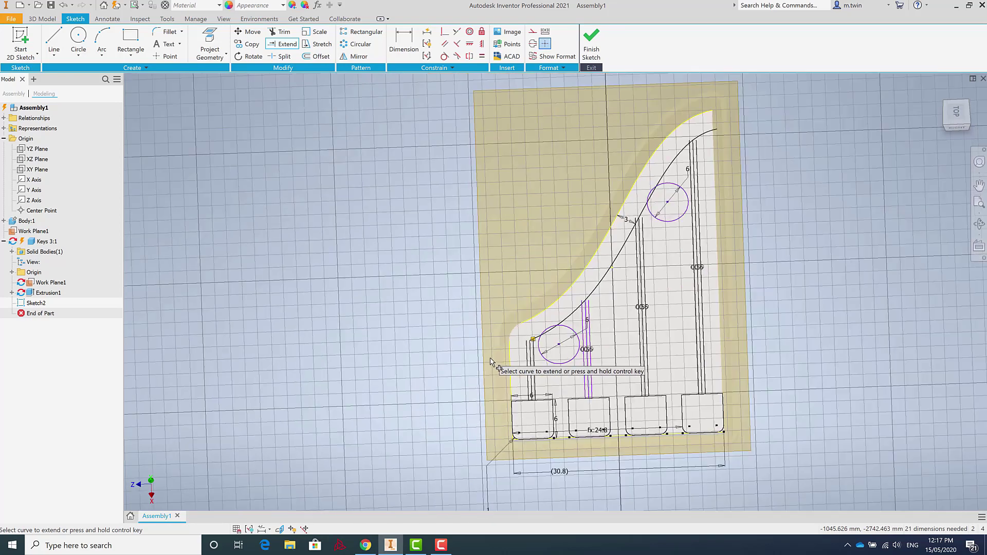
{"action": "scroll", "coordinate": [577, 276], "scroll_direction": "down", "scroll_amount": 5}
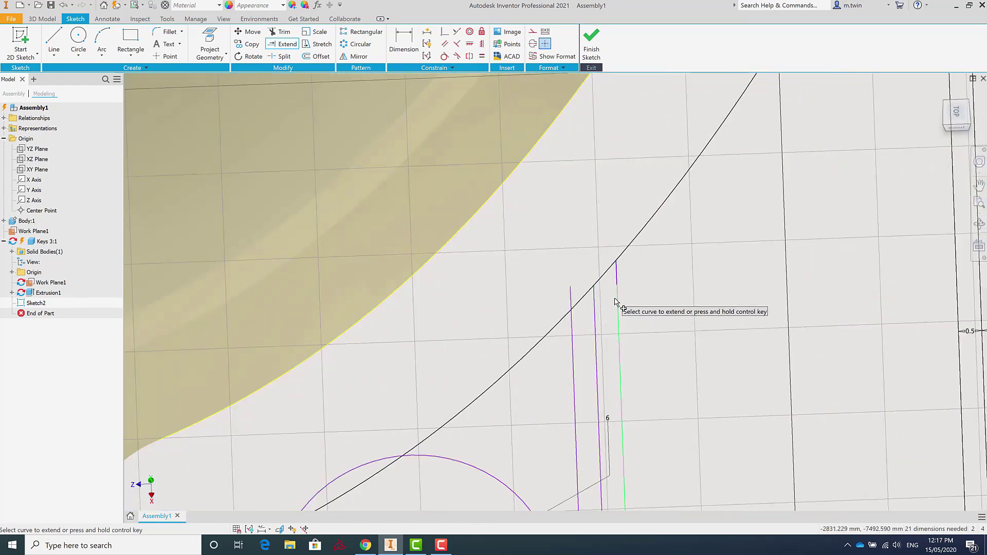
{"action": "scroll", "coordinate": [639, 326], "scroll_direction": "up", "scroll_amount": 5}
{"action": "scroll", "coordinate": [661, 199], "scroll_direction": "down", "scroll_amount": 5}
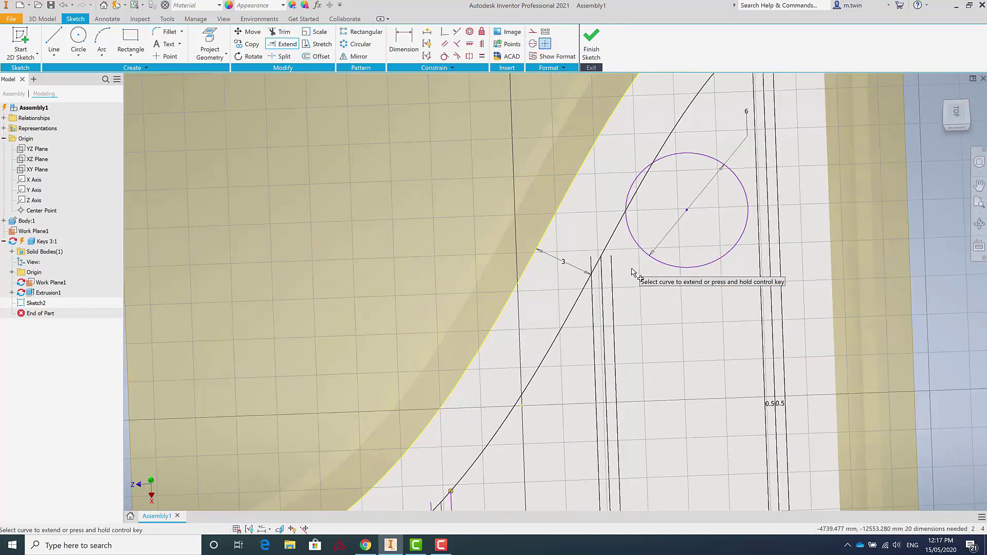
{"action": "scroll", "coordinate": [614, 266], "scroll_direction": "up", "scroll_amount": 5}
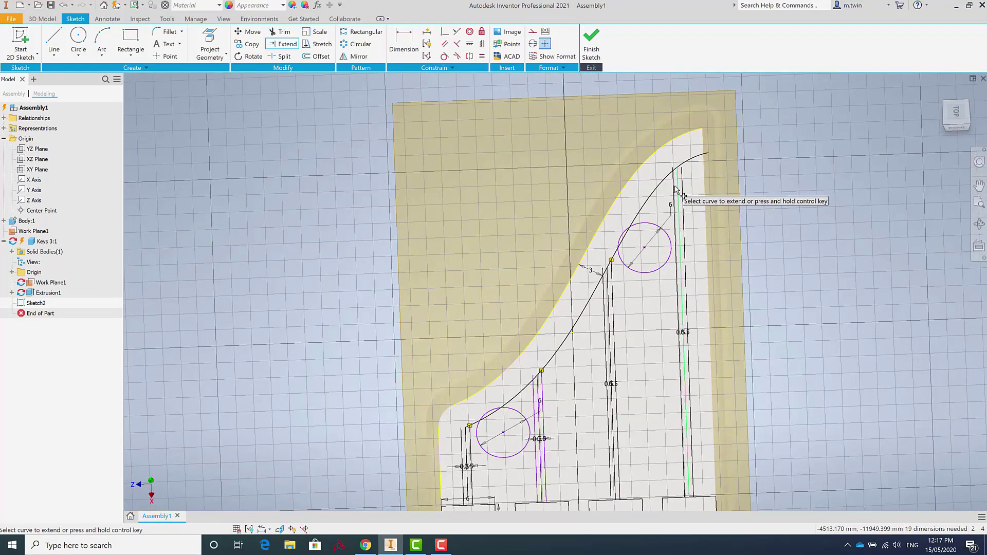
{"action": "scroll", "coordinate": [681, 175], "scroll_direction": "down", "scroll_amount": 5}
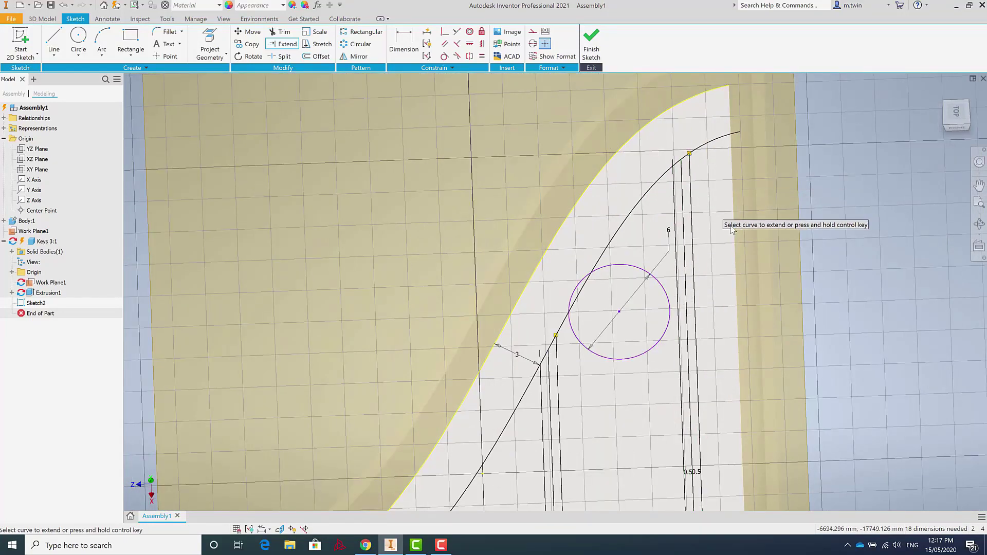
{"action": "scroll", "coordinate": [754, 160], "scroll_direction": "up", "scroll_amount": 5}
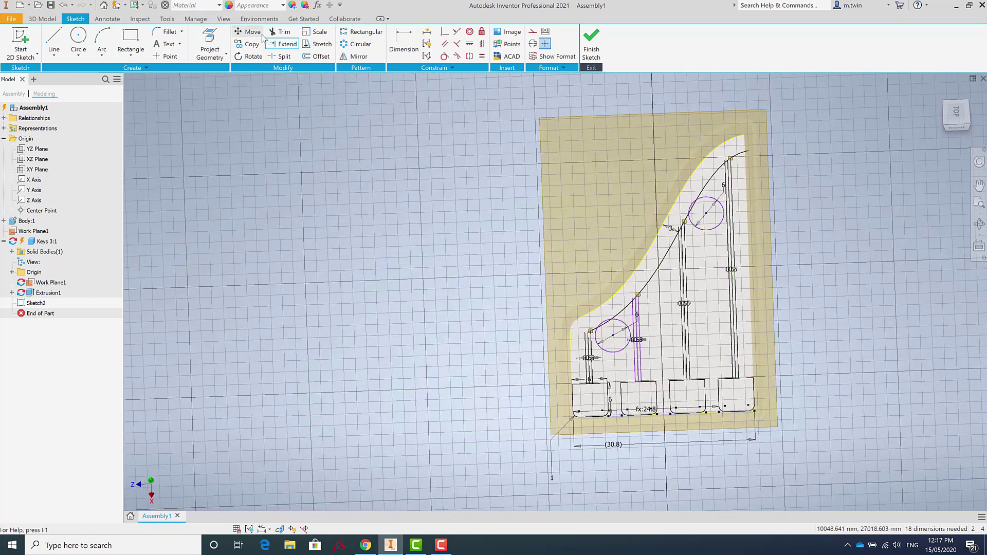
Trim away the offset curve segments lying between the two side lines of each of the four arms
{"action": "left_click", "coordinate": [283, 37]}
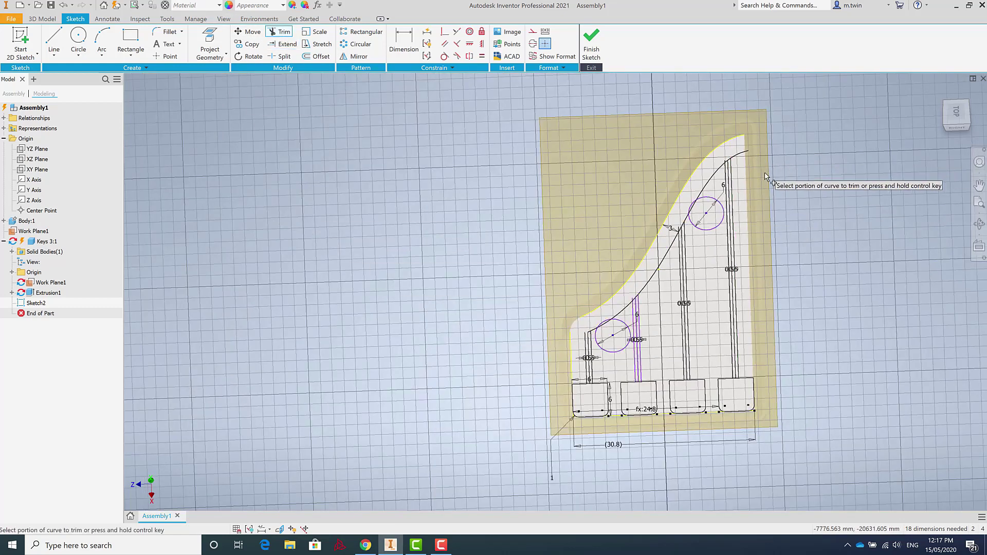
{"action": "scroll", "coordinate": [710, 172], "scroll_direction": "down", "scroll_amount": 3}
{"action": "scroll", "coordinate": [763, 171], "scroll_direction": "down", "scroll_amount": 3}
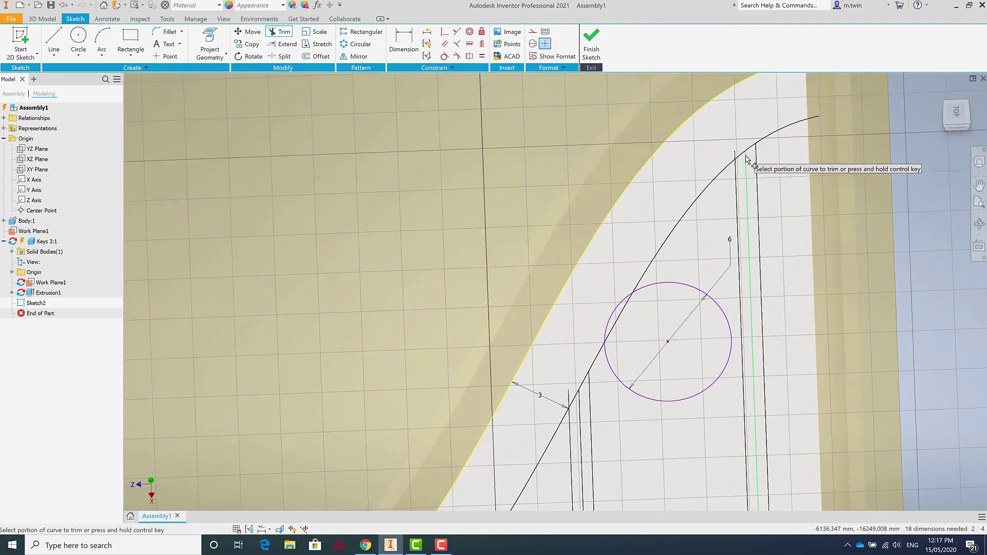
{"action": "left_click", "coordinate": [743, 155]}
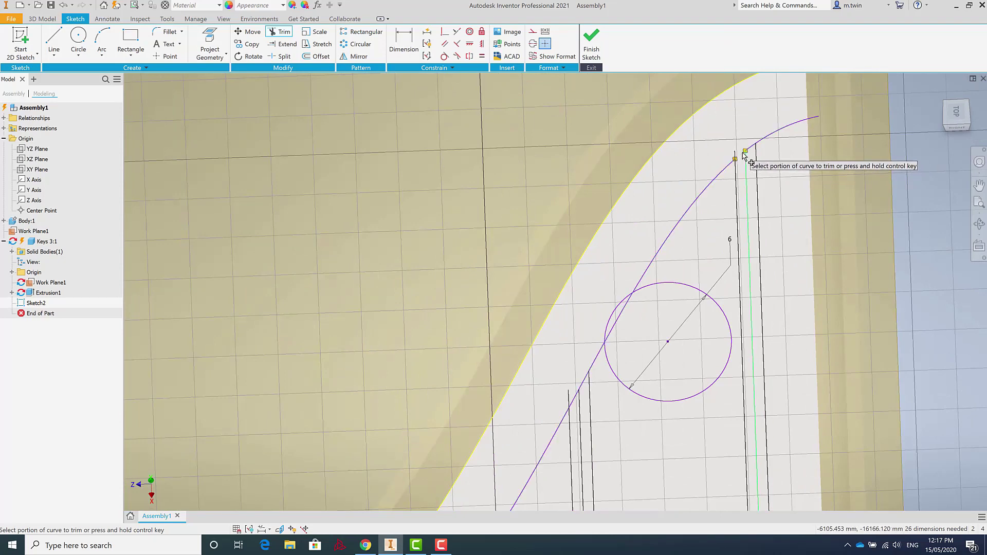
{"action": "scroll", "coordinate": [754, 150], "scroll_direction": "up", "scroll_amount": 5}
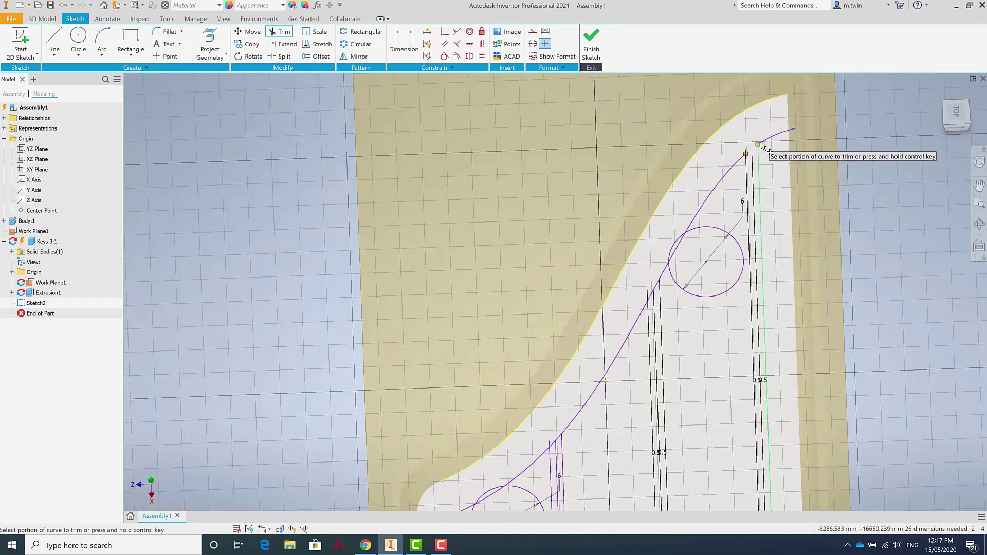
{"action": "scroll", "coordinate": [697, 241], "scroll_direction": "down", "scroll_amount": 5}
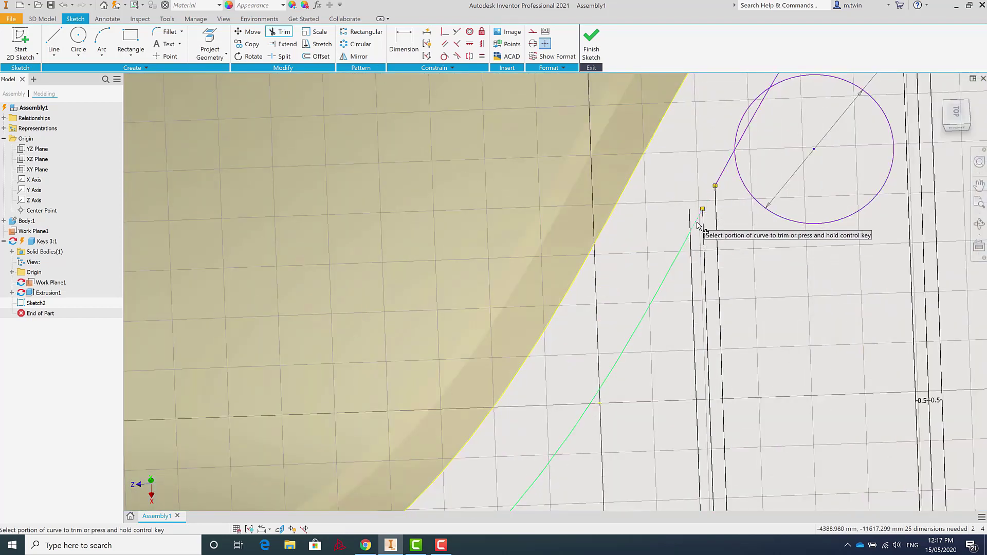
{"action": "scroll", "coordinate": [708, 195], "scroll_direction": "up", "scroll_amount": 5}
{"action": "scroll", "coordinate": [637, 303], "scroll_direction": "down", "scroll_amount": 5}
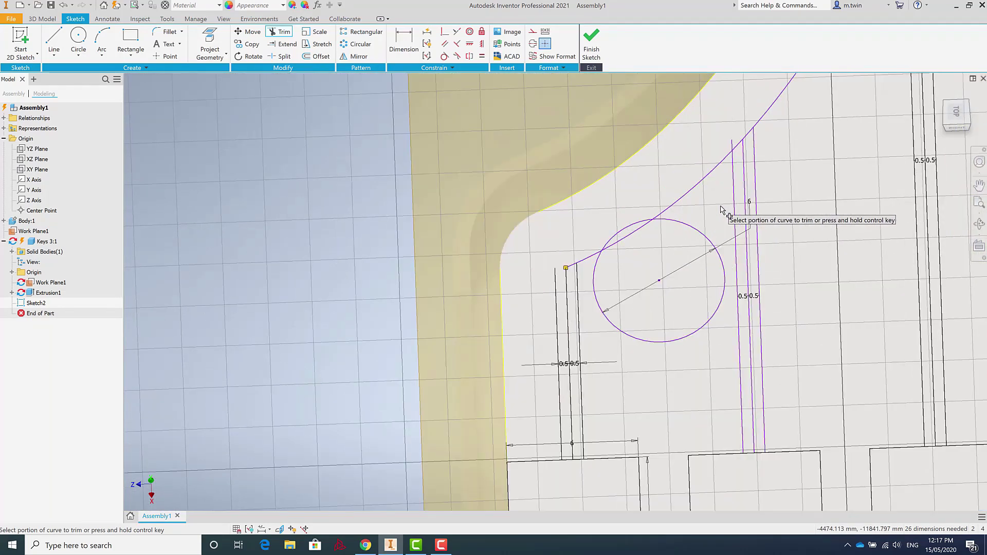
{"action": "left_click", "coordinate": [745, 137]}
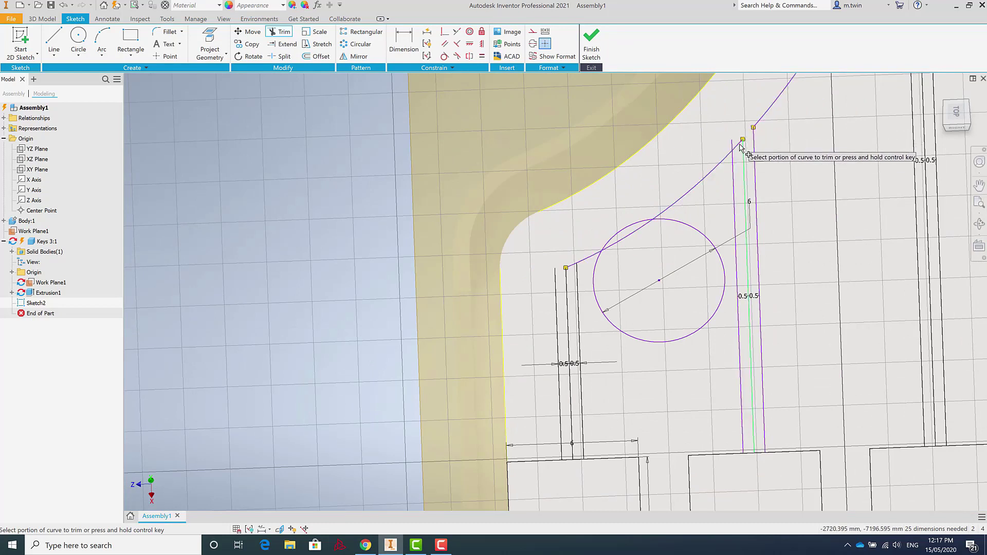
{"action": "left_click", "coordinate": [571, 265]}
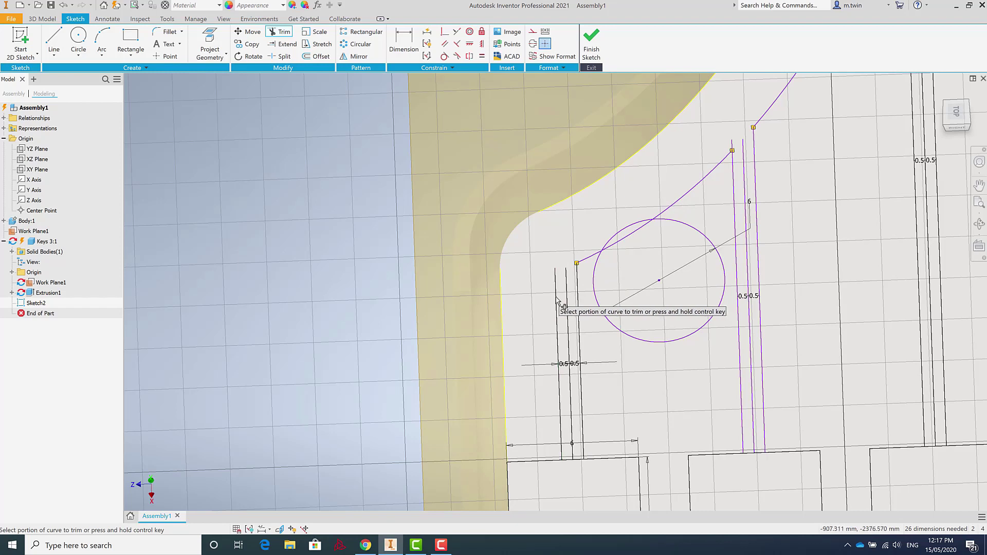
{"action": "key", "text": "Escape"}
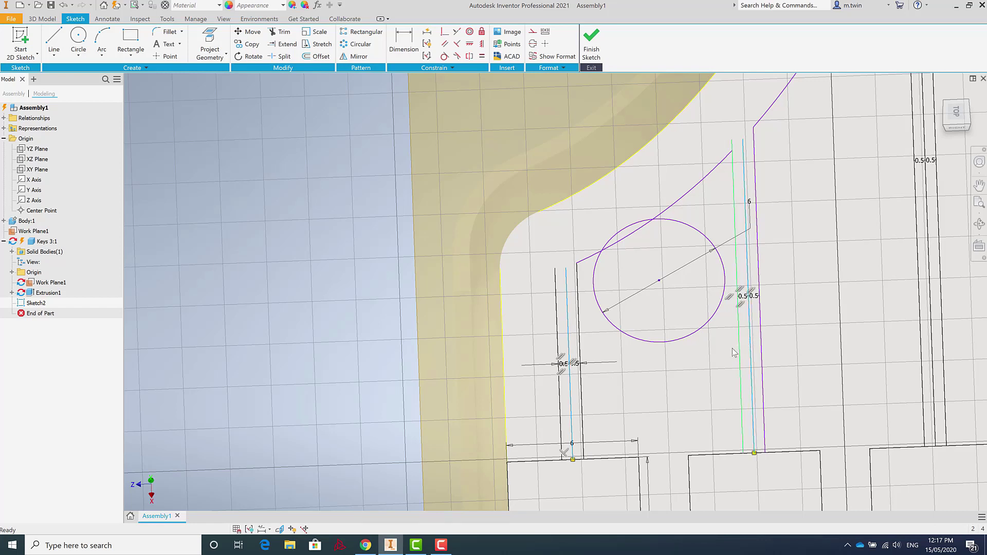
Convert the middle lines of all four key arms to construction geometry
{"action": "scroll", "coordinate": [588, 358], "scroll_direction": "down", "scroll_amount": 3}
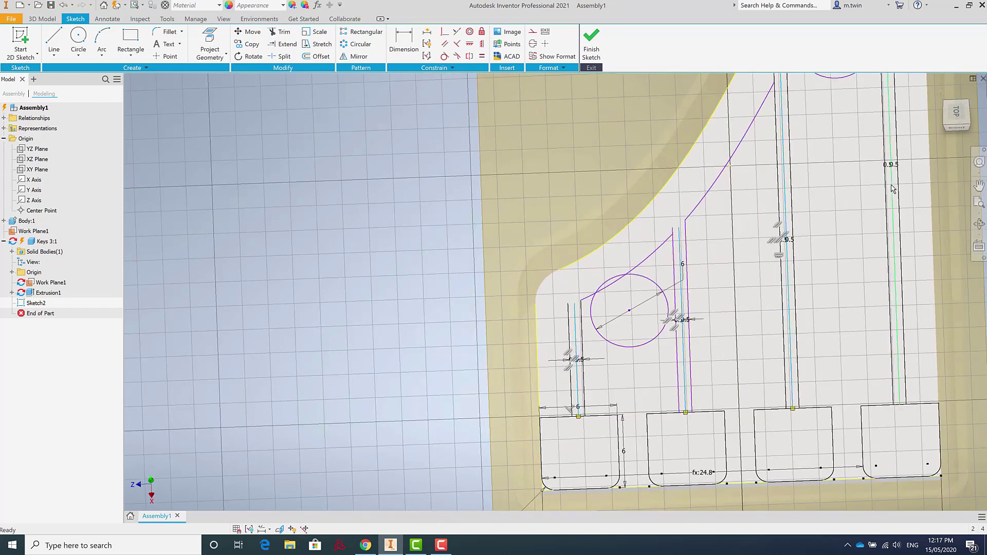
{"action": "right_click", "coordinate": [784, 206]}
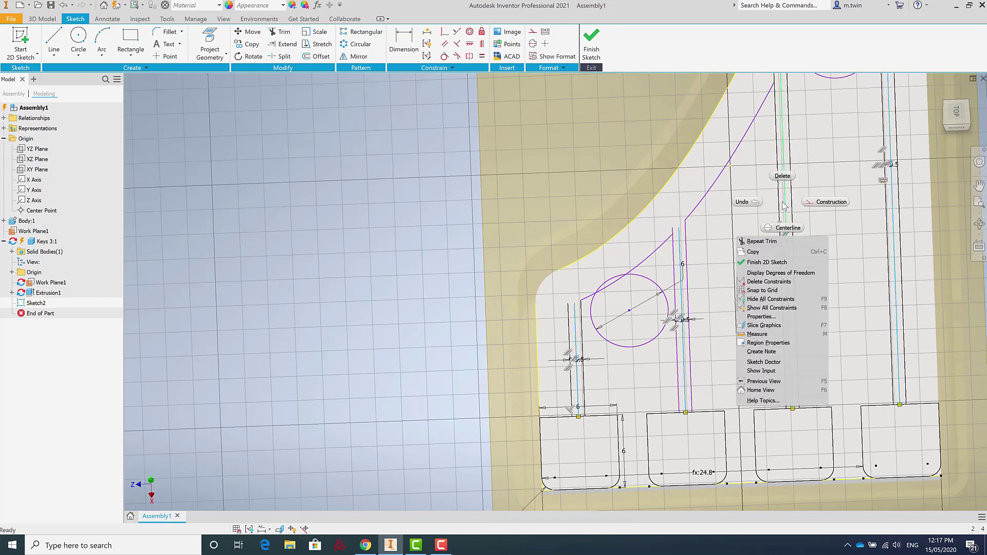
{"action": "left_click", "coordinate": [826, 202]}
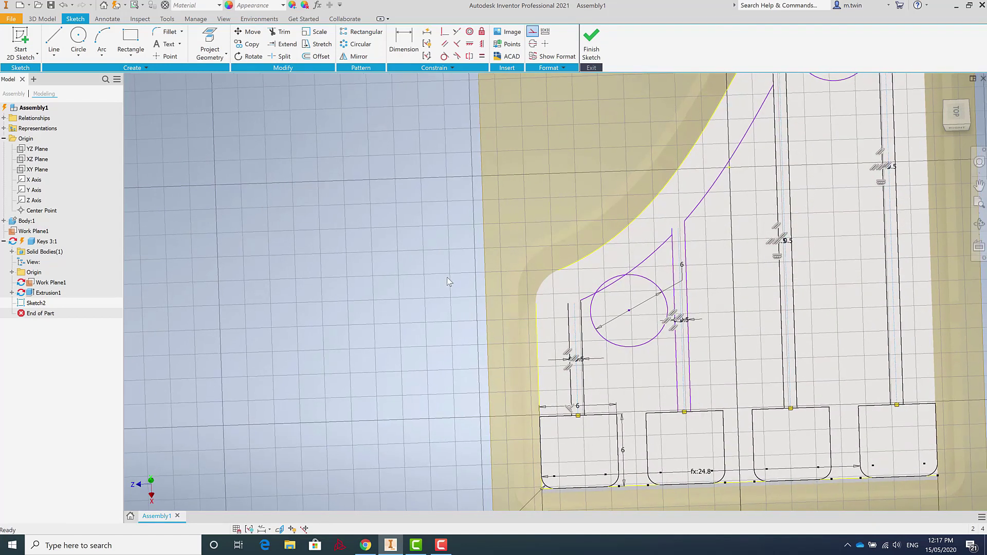
{"action": "left_click", "coordinate": [446, 276]}
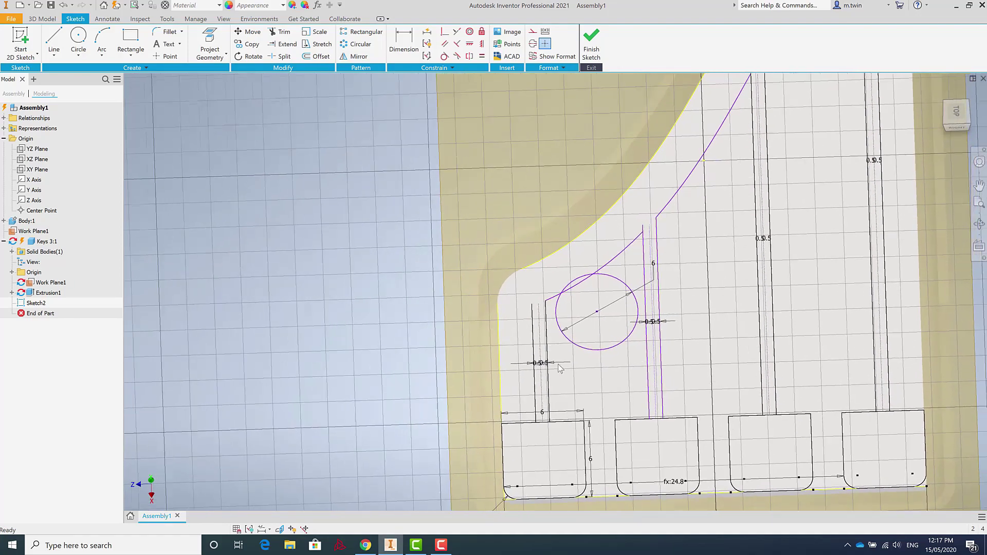
Trim the side-line ends that stick out past the offset curve on the fourth, third and second arms
{"action": "scroll", "coordinate": [591, 347], "scroll_direction": "down", "scroll_amount": 2}
{"action": "middle_click_drag", "start_coordinate": [709, 78], "coordinate": [745, 106], "text": "shift"}
{"action": "scroll", "coordinate": [760, 120], "scroll_direction": "down", "scroll_amount": 2}
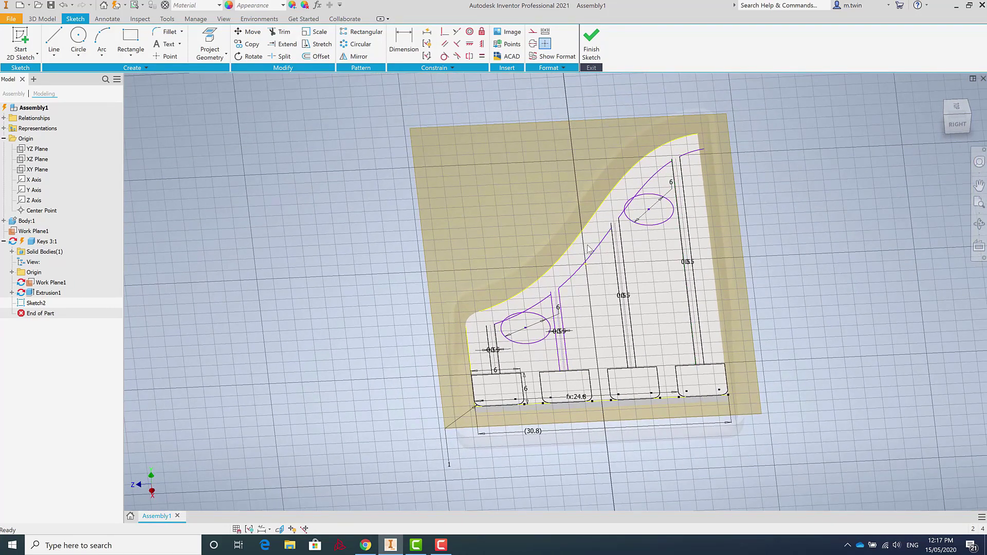
{"action": "mouse_move", "coordinate": [735, 209]}
{"action": "middle_mouse_down", "text": "shift"}
{"action": "mouse_move", "coordinate": [689, 153]}
{"action": "mouse_move", "coordinate": [571, 154]}
{"action": "middle_mouse_up", "text": "shift"}
{"action": "scroll", "coordinate": [678, 150], "scroll_direction": "up", "scroll_amount": 5}
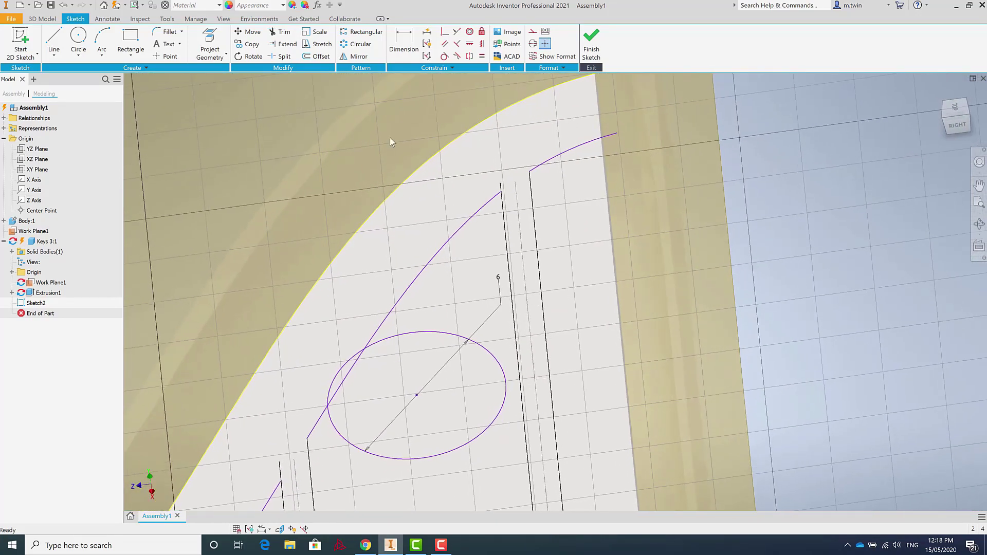
{"action": "left_click", "coordinate": [283, 32]}
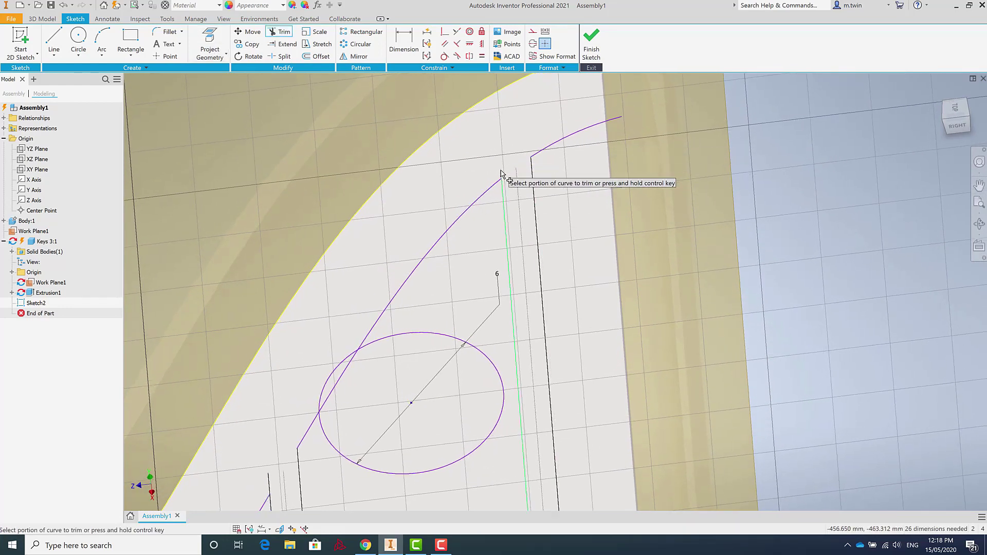
{"action": "left_click", "coordinate": [502, 172]}
{"action": "scroll", "coordinate": [514, 170], "scroll_direction": "down", "scroll_amount": 5}
{"action": "scroll", "coordinate": [443, 360], "scroll_direction": "up", "scroll_amount": 5}
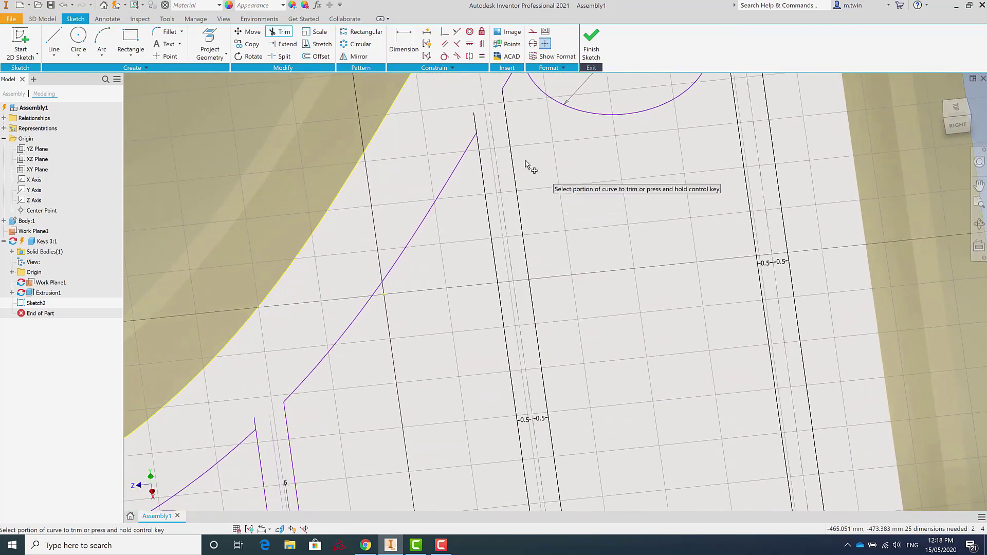
{"action": "left_click", "coordinate": [476, 127]}
{"action": "scroll", "coordinate": [494, 141], "scroll_direction": "down", "scroll_amount": 2}
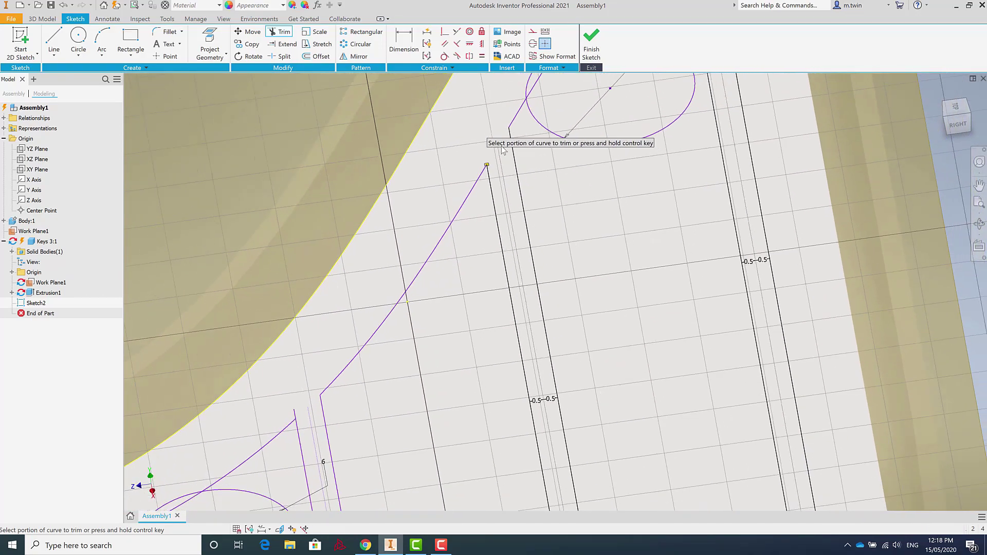
{"action": "scroll", "coordinate": [503, 149], "scroll_direction": "down", "scroll_amount": 3}
{"action": "scroll", "coordinate": [445, 288], "scroll_direction": "up", "scroll_amount": 5}
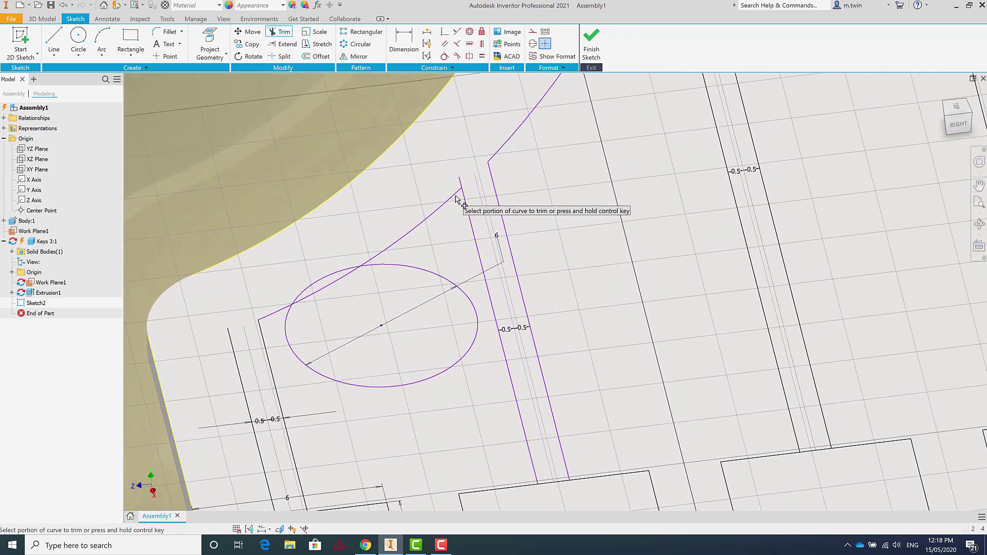
{"action": "left_click", "coordinate": [459, 184]}
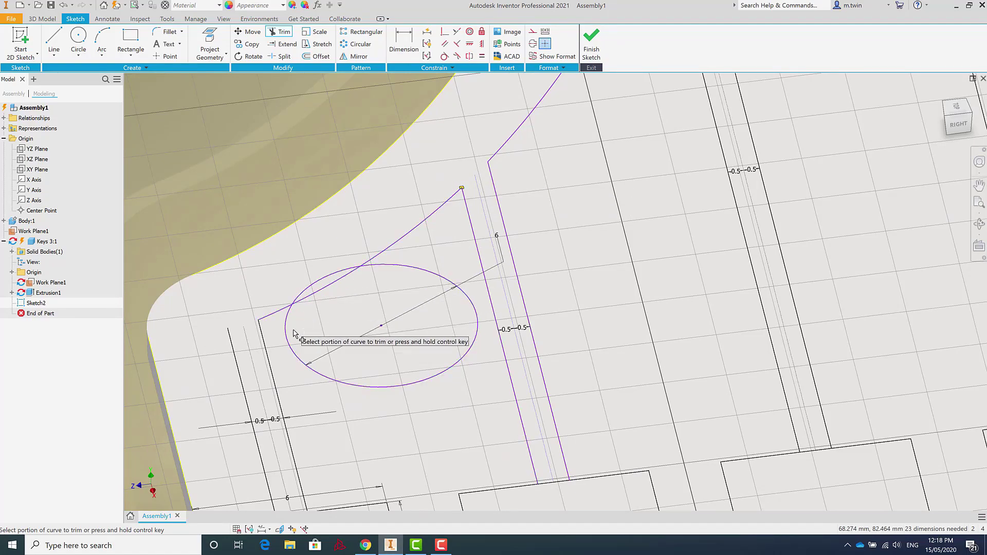
Trim both 6 mm circles and the offset curve where they overlap, so the curve runs into each open circular cut-out
{"action": "scroll", "coordinate": [293, 333], "scroll_direction": "down", "scroll_amount": 5}
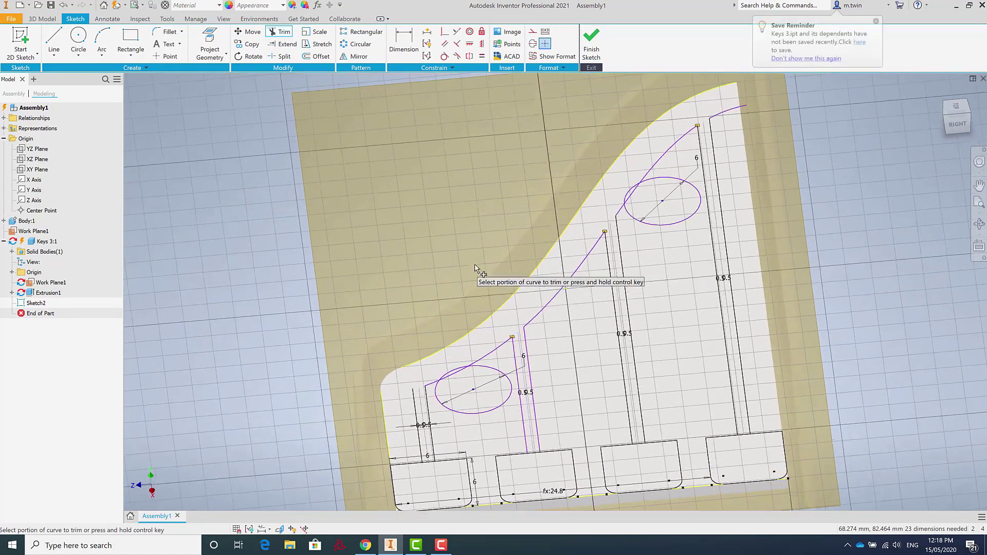
{"action": "scroll", "coordinate": [475, 268], "scroll_direction": "up", "scroll_amount": 3}
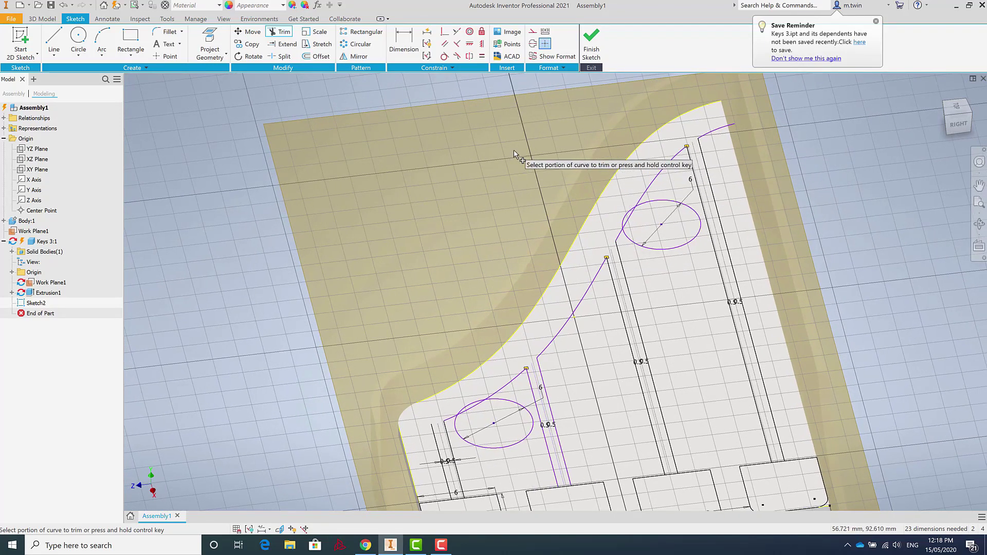
{"action": "left_click", "coordinate": [624, 219]}
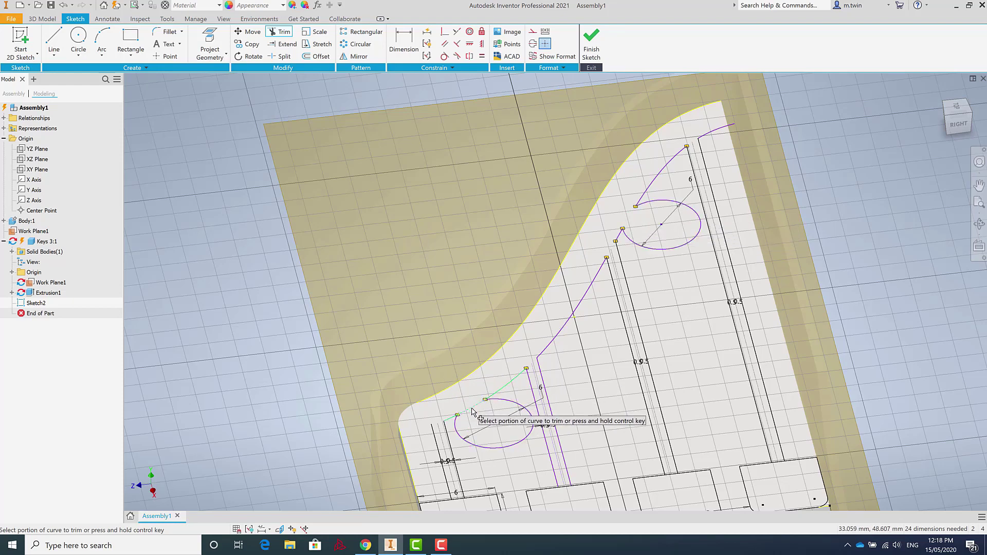
{"action": "middle_click_drag", "start_coordinate": [669, 329], "coordinate": [686, 280]}
{"action": "scroll", "coordinate": [679, 281], "scroll_direction": "down", "scroll_amount": 3}
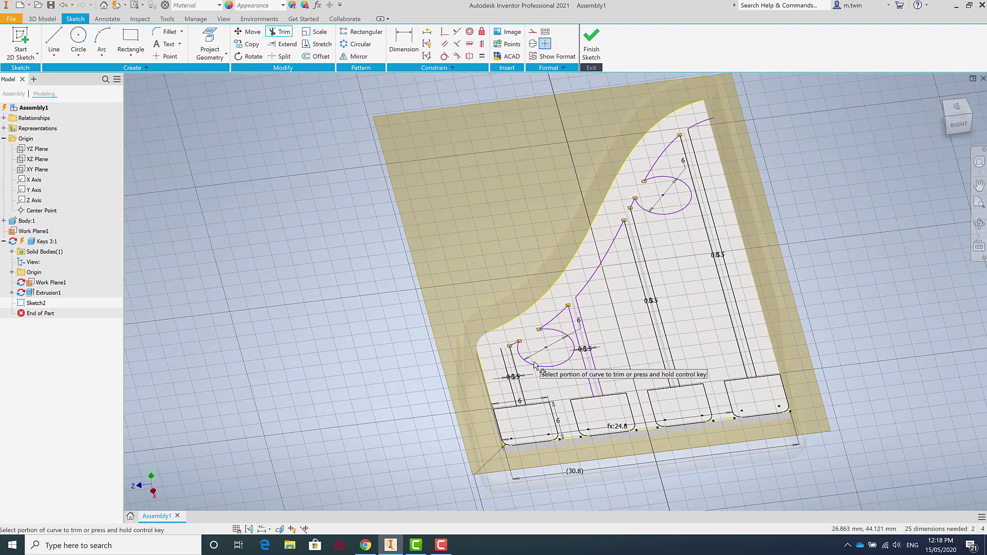
Offset the plate's long curved edge outward by 0.1 mm
{"action": "scroll", "coordinate": [525, 367], "scroll_direction": "up", "scroll_amount": 1}
{"action": "scroll", "coordinate": [526, 366], "scroll_direction": "up", "scroll_amount": 2}
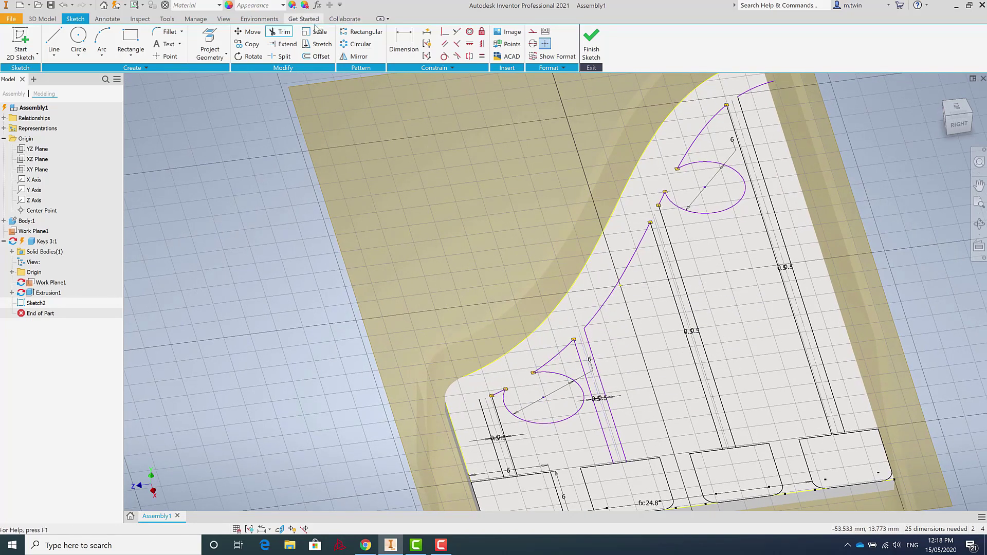
{"action": "left_click", "coordinate": [602, 242]}
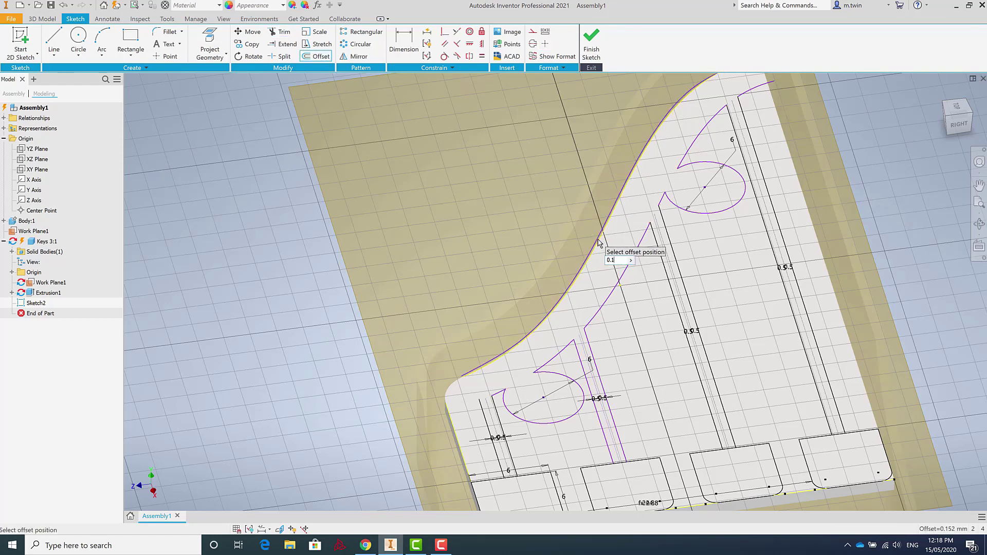
{"action": "left_click", "coordinate": [597, 240]}
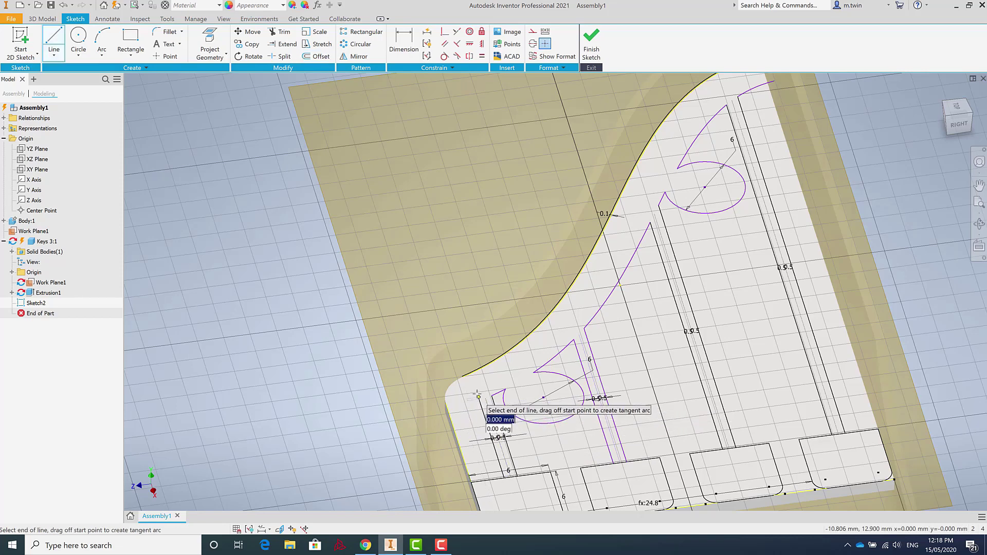
Draw a line joining the upper end of the first arm's outer side line to the near end of the 0.1 mm offset curve
{"action": "left_click", "coordinate": [479, 399]}
{"action": "left_click", "coordinate": [463, 376]}
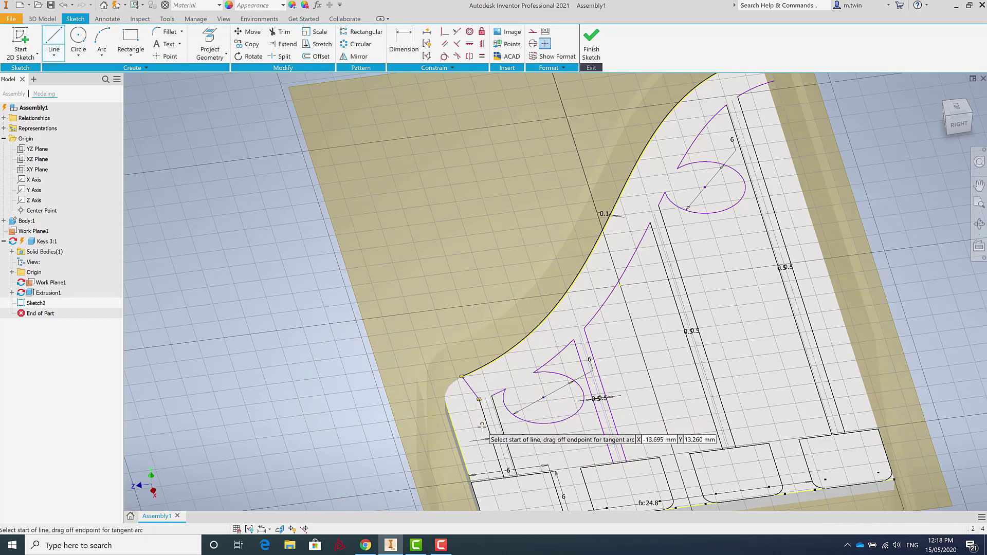
{"action": "scroll", "coordinate": [459, 381], "scroll_direction": "up", "scroll_amount": 5}
{"action": "scroll", "coordinate": [458, 392], "scroll_direction": "down", "scroll_amount": 9}
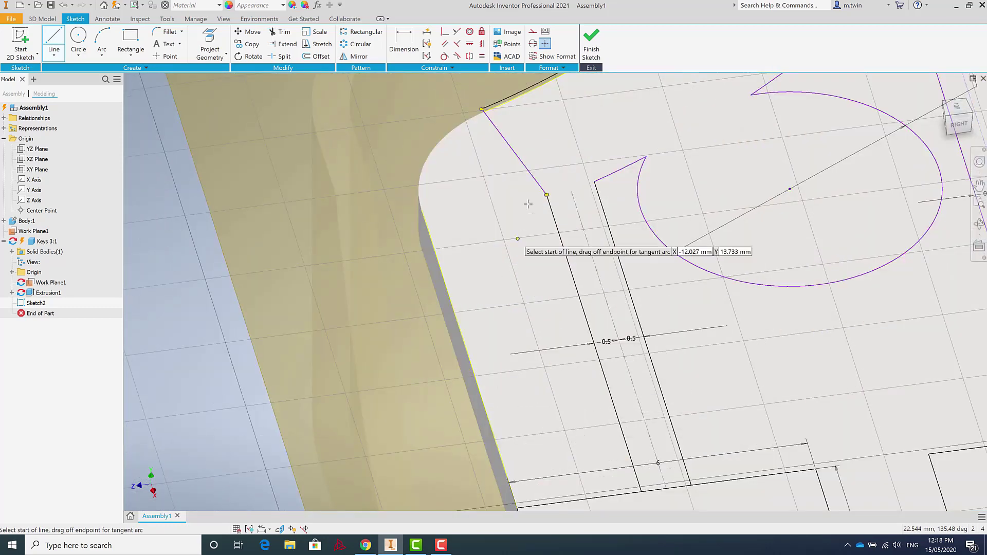
{"action": "scroll", "coordinate": [487, 113], "scroll_direction": "down", "scroll_amount": 3}
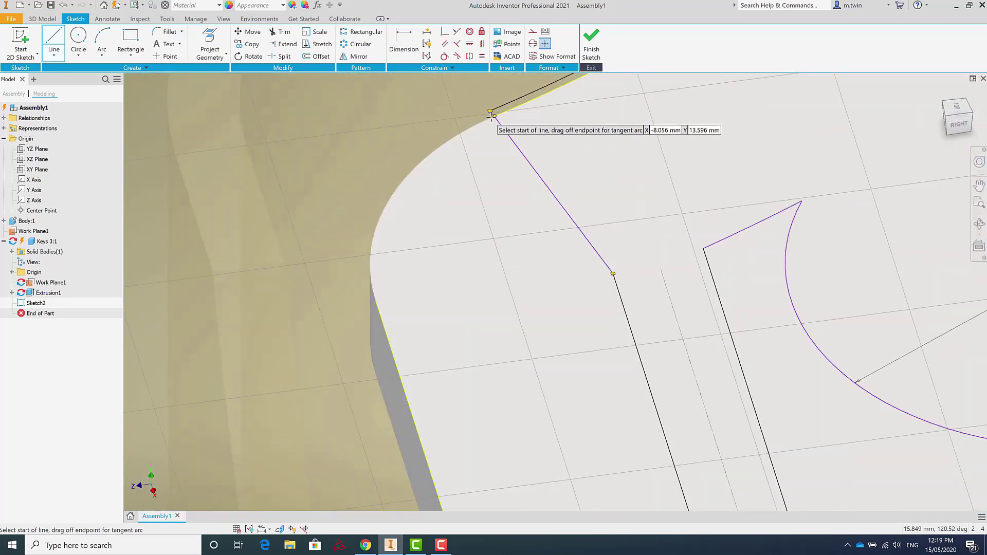
{"action": "scroll", "coordinate": [425, 299], "scroll_direction": "up", "scroll_amount": 2}
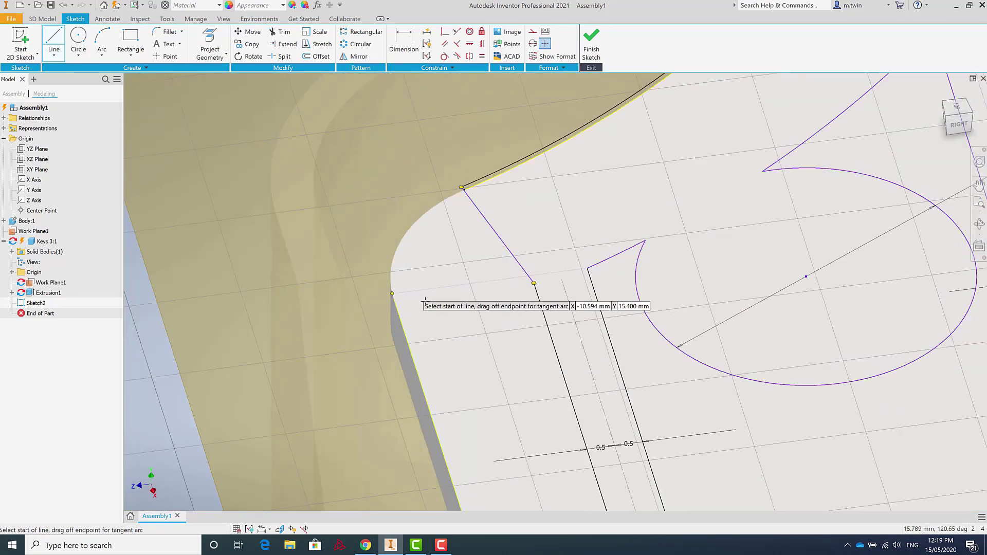
Draw a line from the far end of the 0.1 mm offset curve to the end of the inner offset curve beyond the fourth arm
{"action": "scroll", "coordinate": [426, 299], "scroll_direction": "up", "scroll_amount": 4}
{"action": "scroll", "coordinate": [614, 154], "scroll_direction": "down", "scroll_amount": 6}
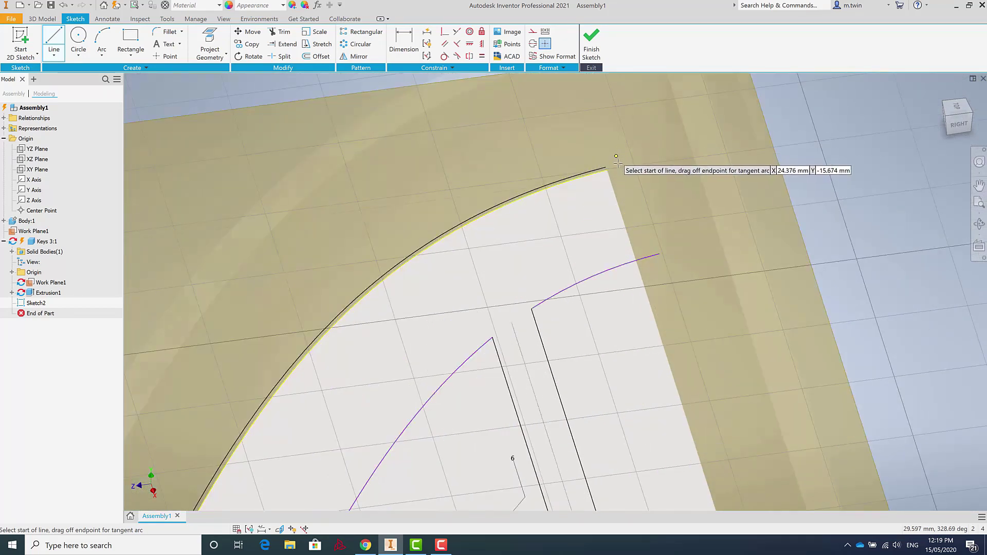
{"action": "scroll", "coordinate": [617, 163], "scroll_direction": "down", "scroll_amount": 3}
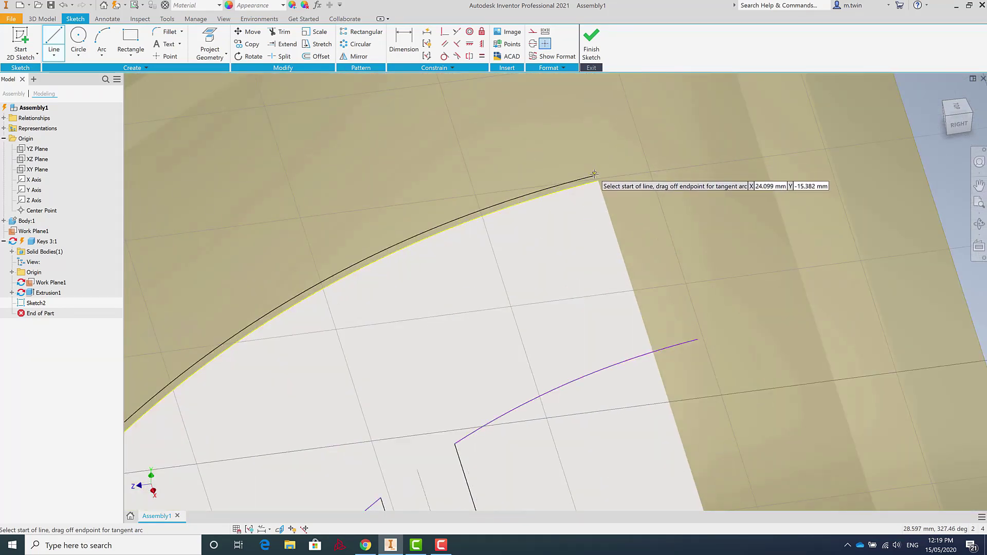
{"action": "left_click", "coordinate": [595, 174]}
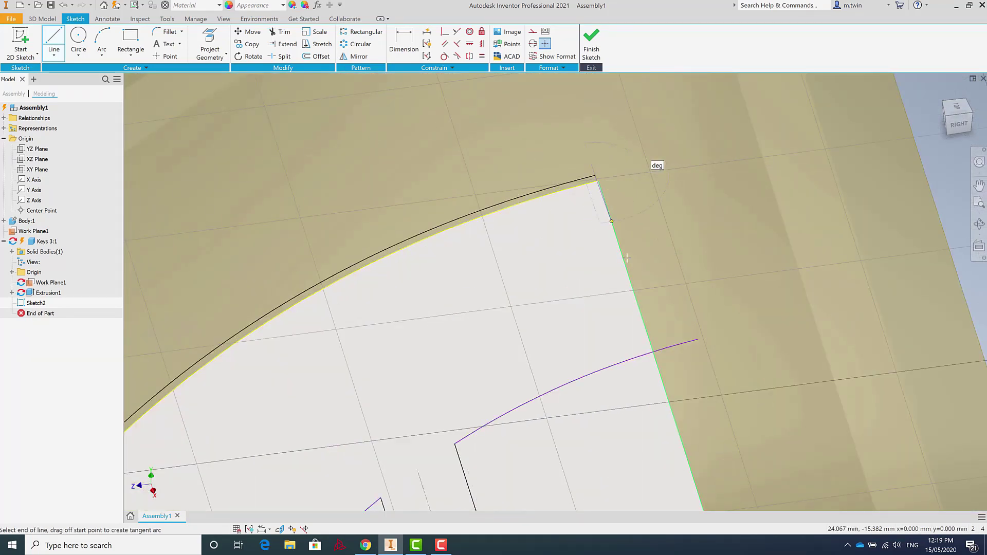
{"action": "left_click", "coordinate": [697, 340]}
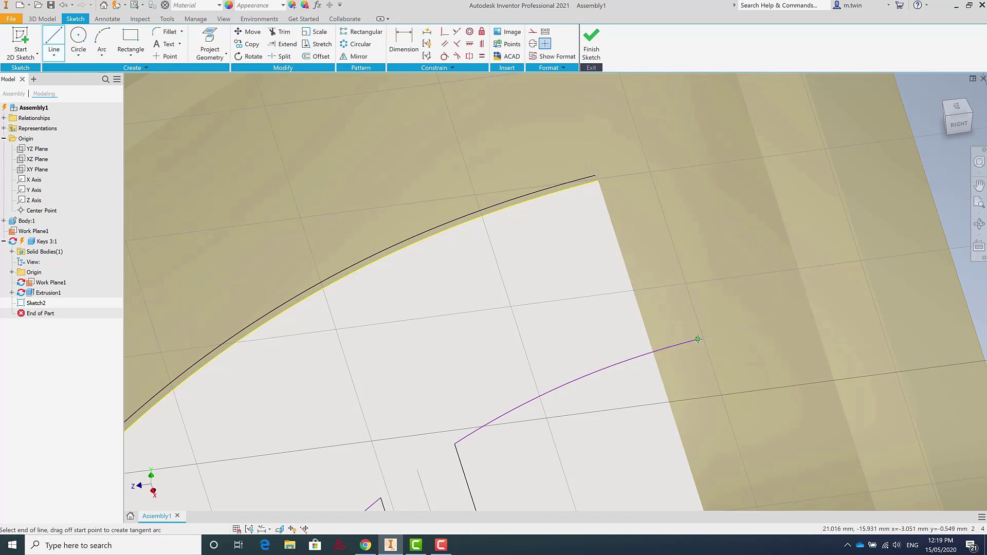
Extend the fourth arm's outer side line past the plate edge up to the 0.1 mm offset curve
{"action": "scroll", "coordinate": [694, 334], "scroll_direction": "up", "scroll_amount": 5}
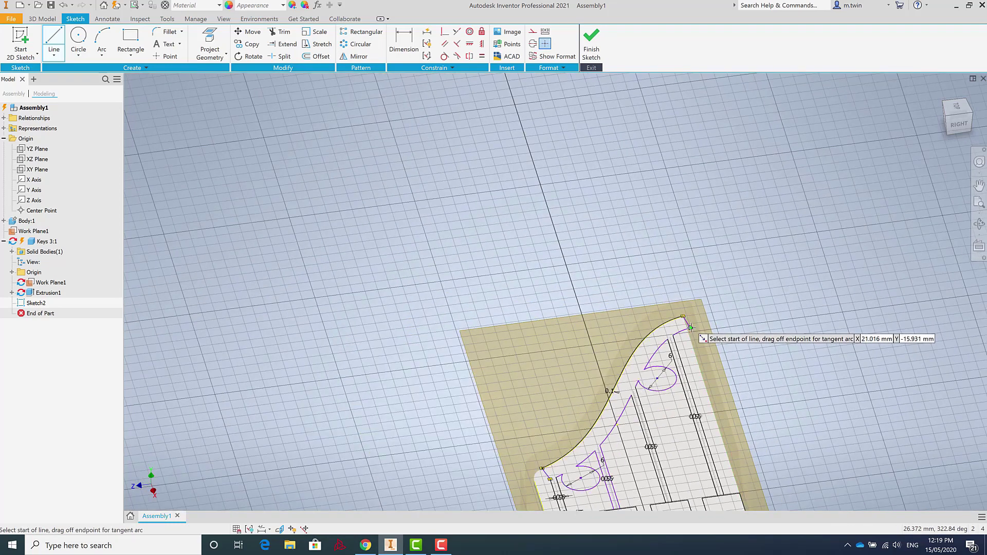
{"action": "scroll", "coordinate": [645, 340], "scroll_direction": "up", "scroll_amount": 2}
{"action": "scroll", "coordinate": [628, 405], "scroll_direction": "down", "scroll_amount": 3}
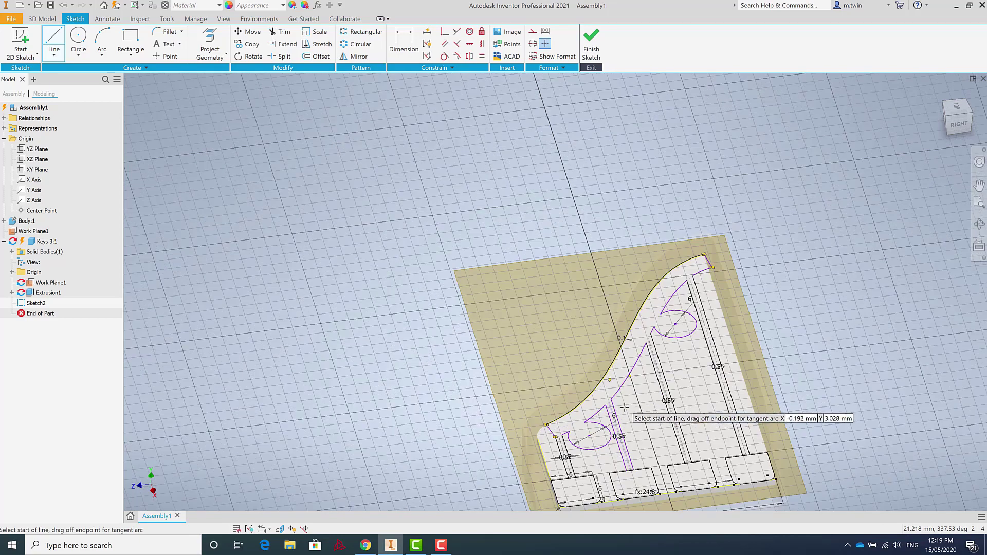
{"action": "scroll", "coordinate": [692, 274], "scroll_direction": "down", "scroll_amount": 2}
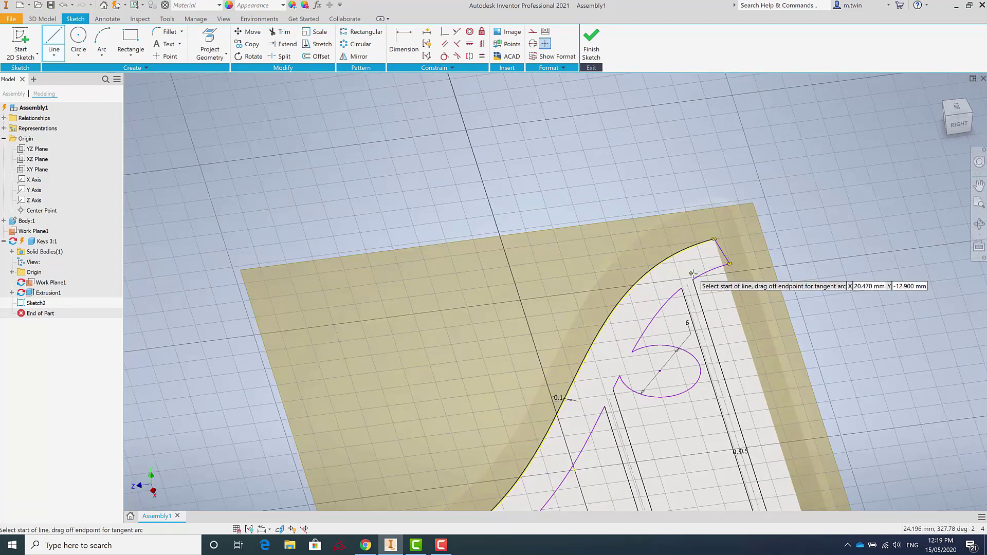
{"action": "scroll", "coordinate": [692, 273], "scroll_direction": "down", "scroll_amount": 2}
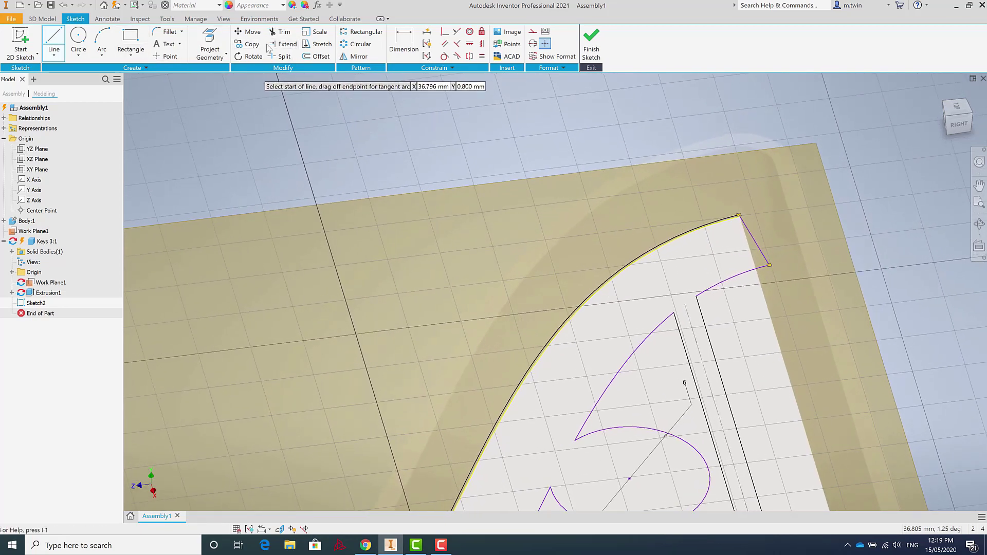
{"action": "left_click", "coordinate": [286, 44]}
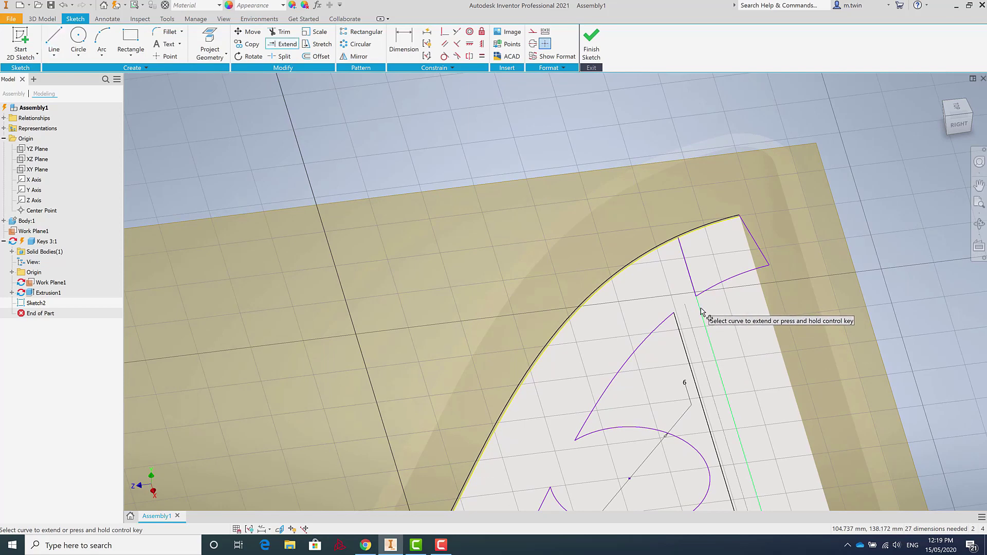
{"action": "scroll", "coordinate": [678, 239], "scroll_direction": "down", "scroll_amount": 2}
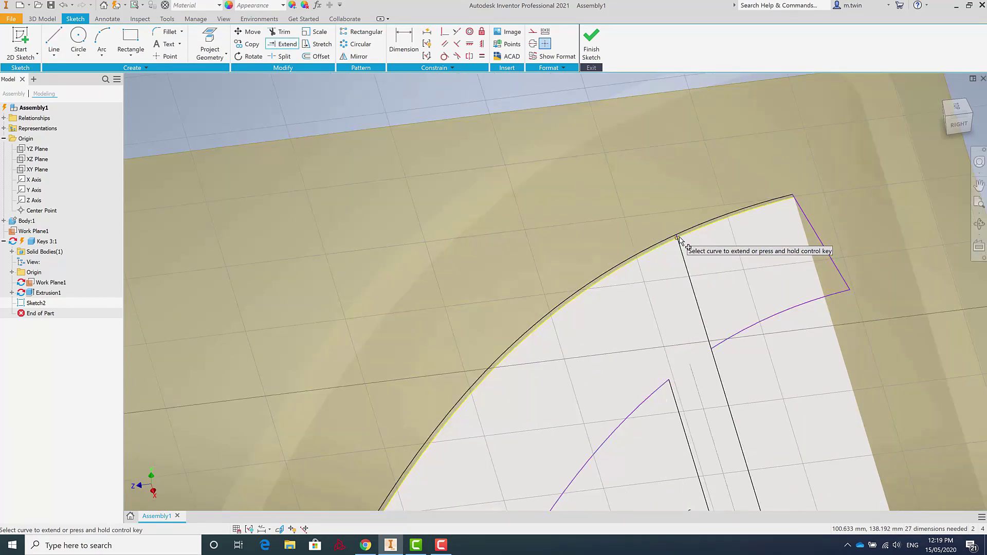
{"action": "scroll", "coordinate": [679, 239], "scroll_direction": "down", "scroll_amount": 2}
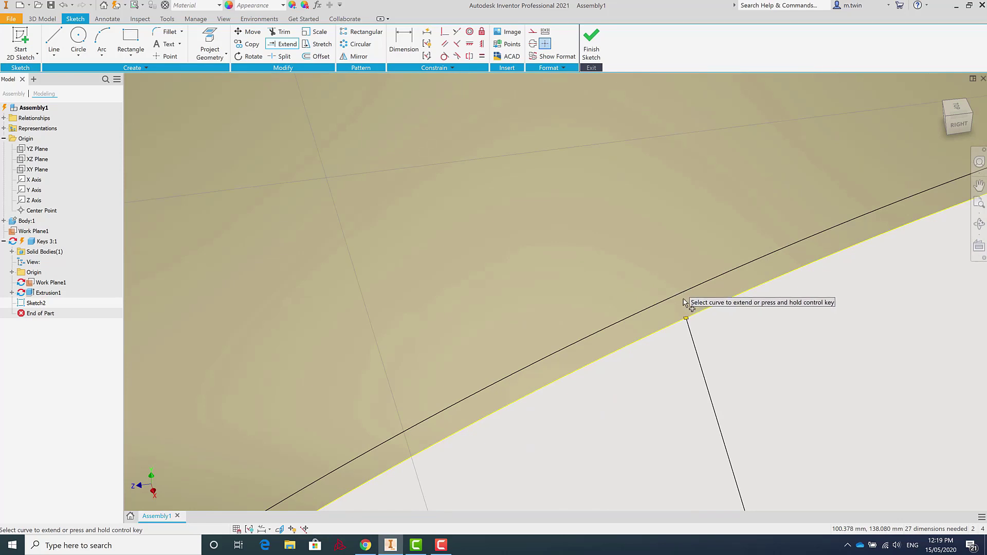
{"action": "left_click", "coordinate": [693, 342]}
{"action": "scroll", "coordinate": [678, 327], "scroll_direction": "up", "scroll_amount": 2}
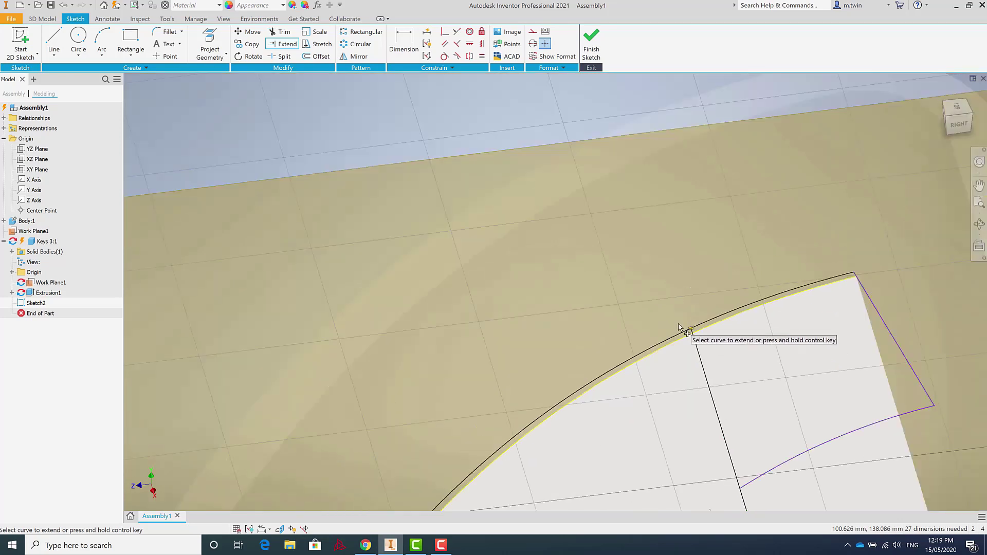
{"action": "scroll", "coordinate": [678, 324], "scroll_direction": "up", "scroll_amount": 2}
{"action": "scroll", "coordinate": [709, 337], "scroll_direction": "down", "scroll_amount": 2}
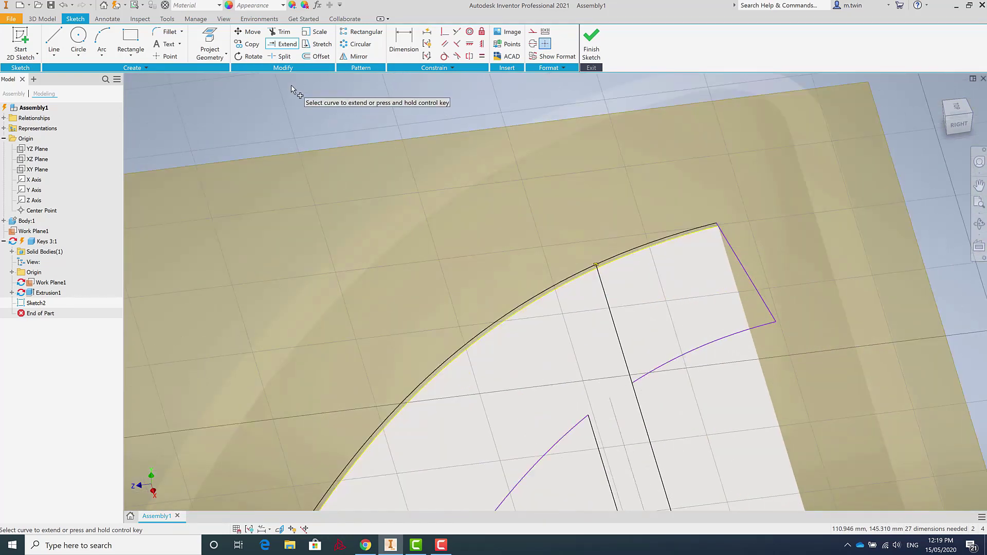
Trim both offset curves beyond the fourth arm's outer side line and delete the leftover segment with its connecting line
{"action": "key", "text": "x"}
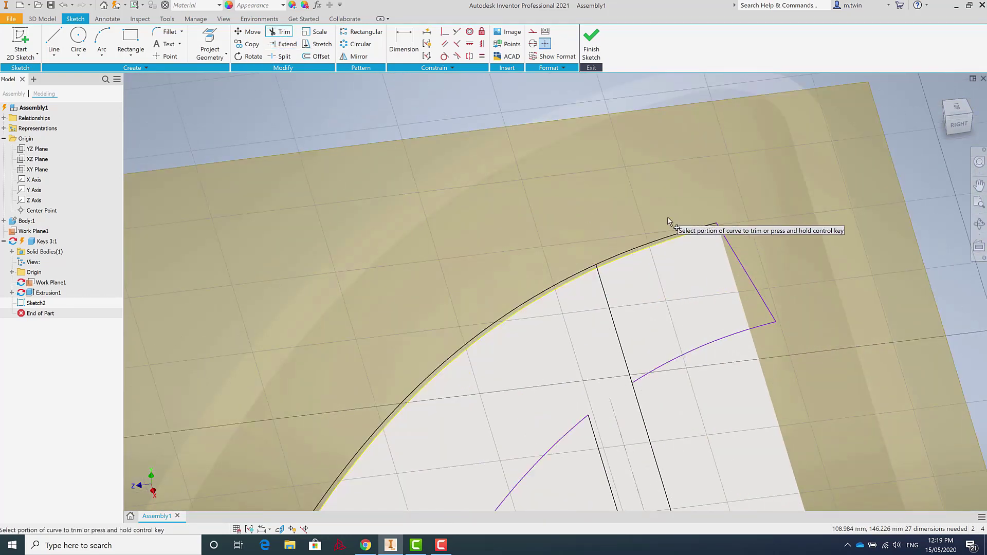
{"action": "left_click_drag", "start_coordinate": [690, 344], "coordinate": [718, 371]}
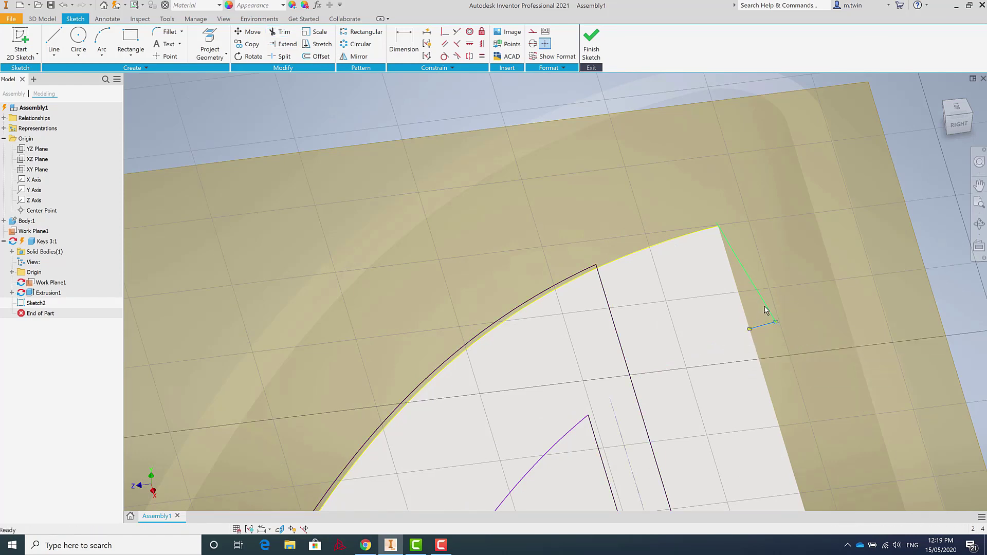
{"action": "key", "text": "Delete"}
Try to add a 1 mm fillet between the first arm's connecting line and the 0.1 mm offset curve
{"action": "scroll", "coordinate": [659, 220], "scroll_direction": "up", "scroll_amount": 5}
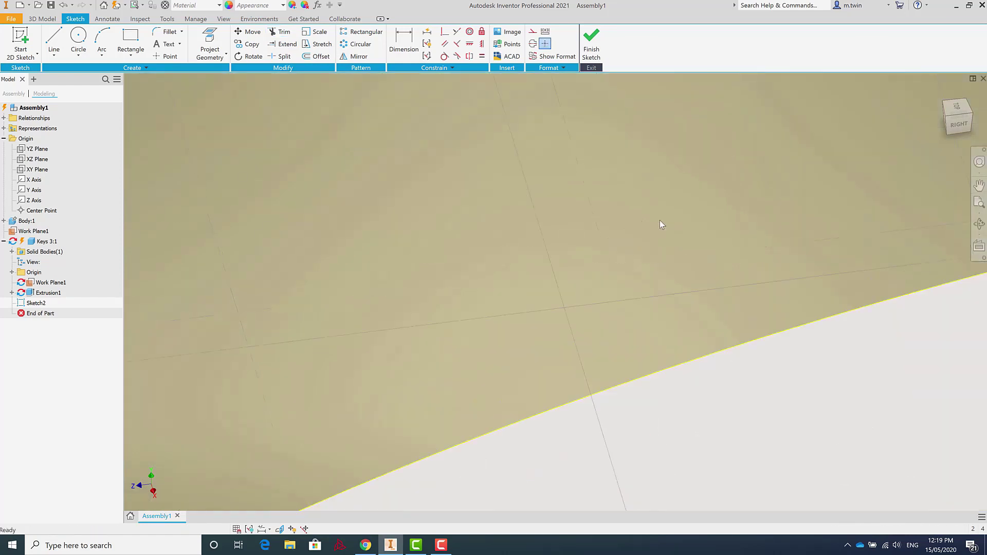
{"action": "scroll", "coordinate": [661, 220], "scroll_direction": "down", "scroll_amount": 8}
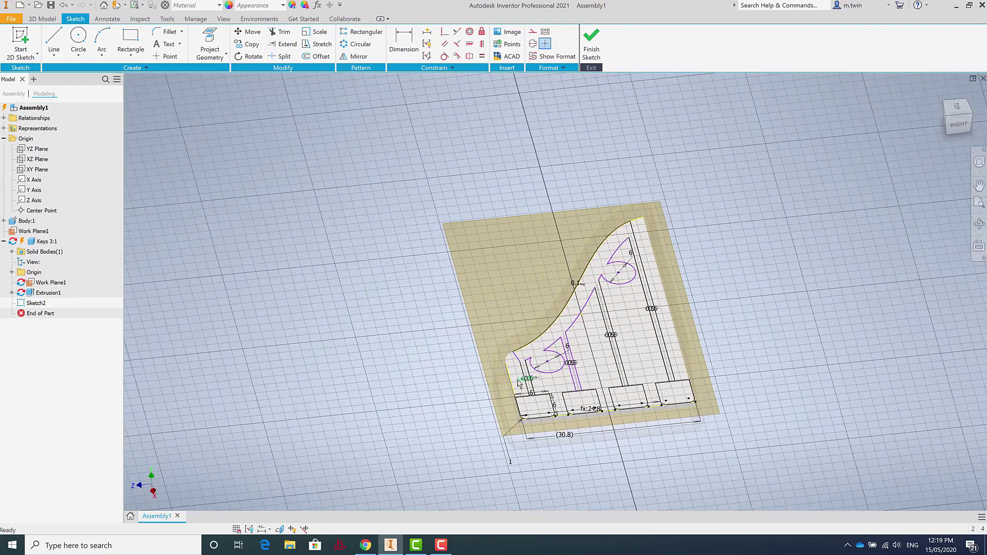
{"action": "scroll", "coordinate": [524, 389], "scroll_direction": "up", "scroll_amount": 4}
{"action": "scroll", "coordinate": [523, 389], "scroll_direction": "up", "scroll_amount": 3}
{"action": "scroll", "coordinate": [478, 320], "scroll_direction": "down", "scroll_amount": 1}
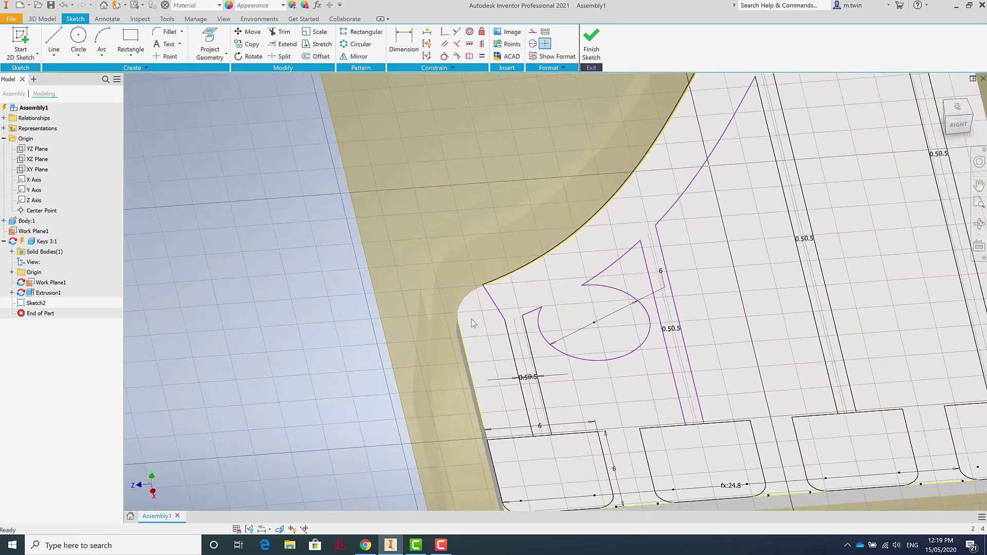
{"action": "left_click", "coordinate": [165, 33]}
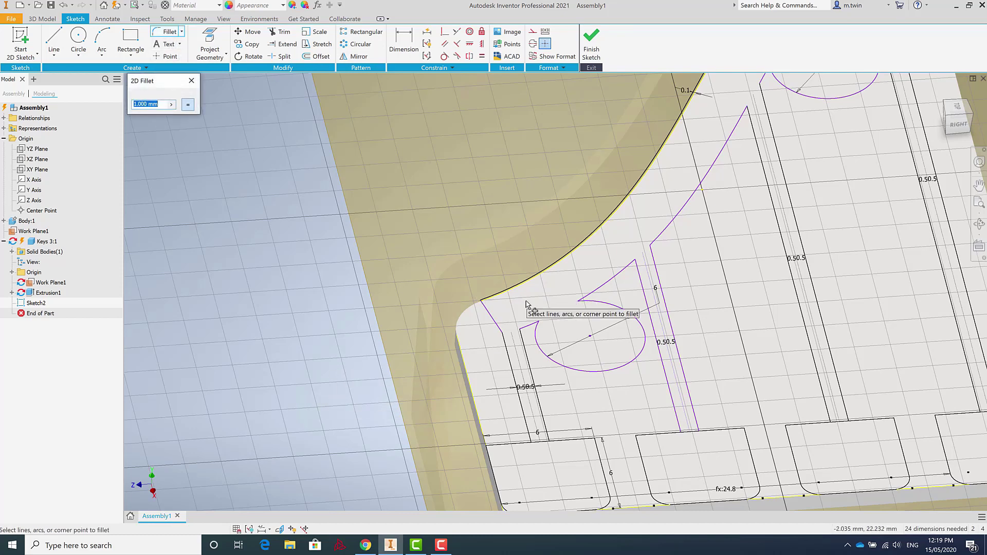
{"action": "left_click", "coordinate": [488, 311]}
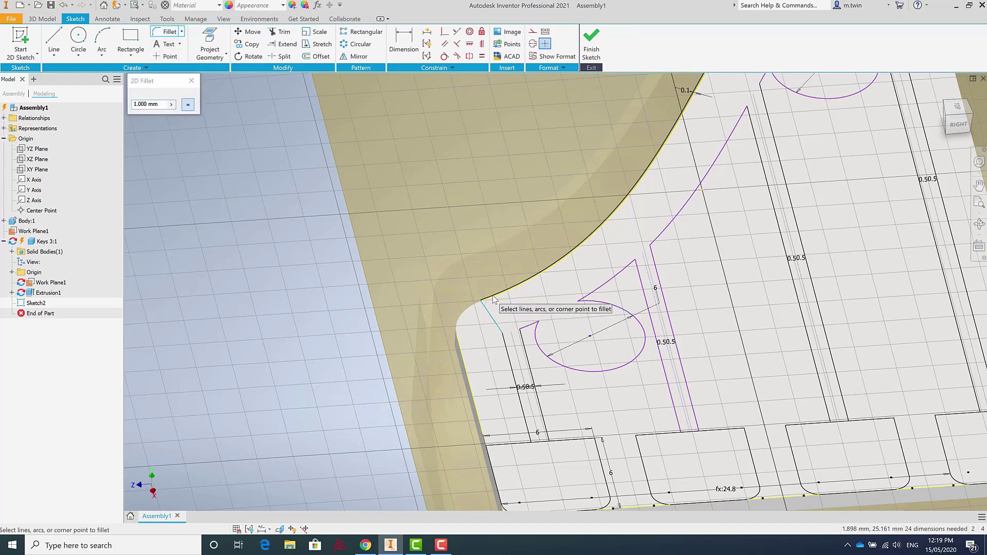
{"action": "scroll", "coordinate": [492, 298], "scroll_direction": "down", "scroll_amount": 5}
{"action": "scroll", "coordinate": [534, 267], "scroll_direction": "up", "scroll_amount": 10}
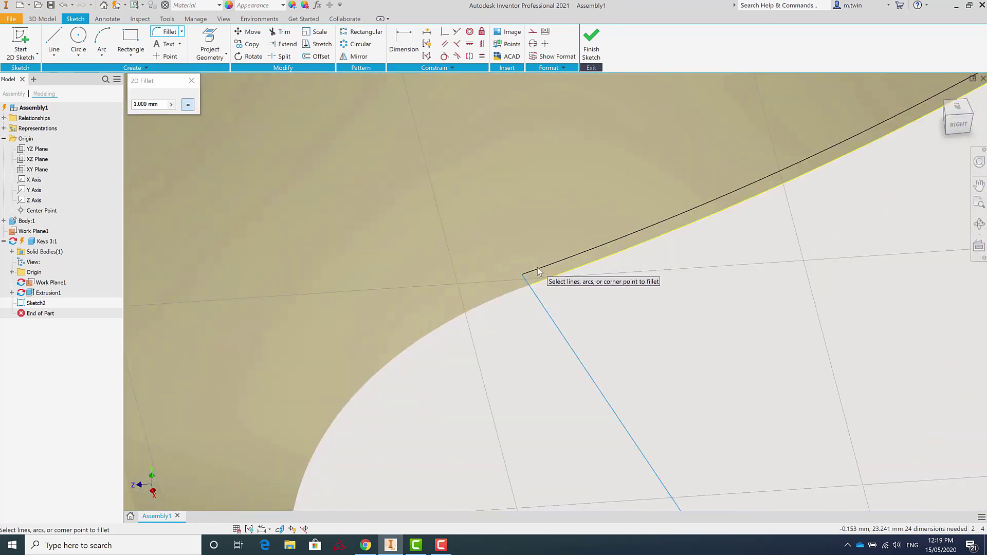
{"action": "left_click", "coordinate": [192, 81]}
{"action": "scroll", "coordinate": [519, 329], "scroll_direction": "down", "scroll_amount": 5}
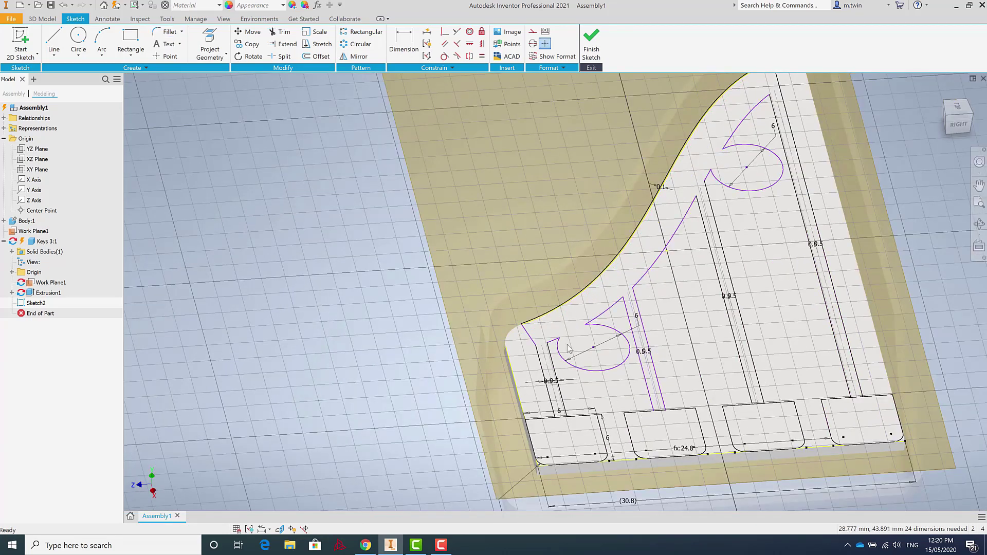
Try to add a 1 mm fillet where the circular cut-out beside the first arm meets the short curve segment
{"action": "scroll", "coordinate": [569, 349], "scroll_direction": "up", "scroll_amount": 8}
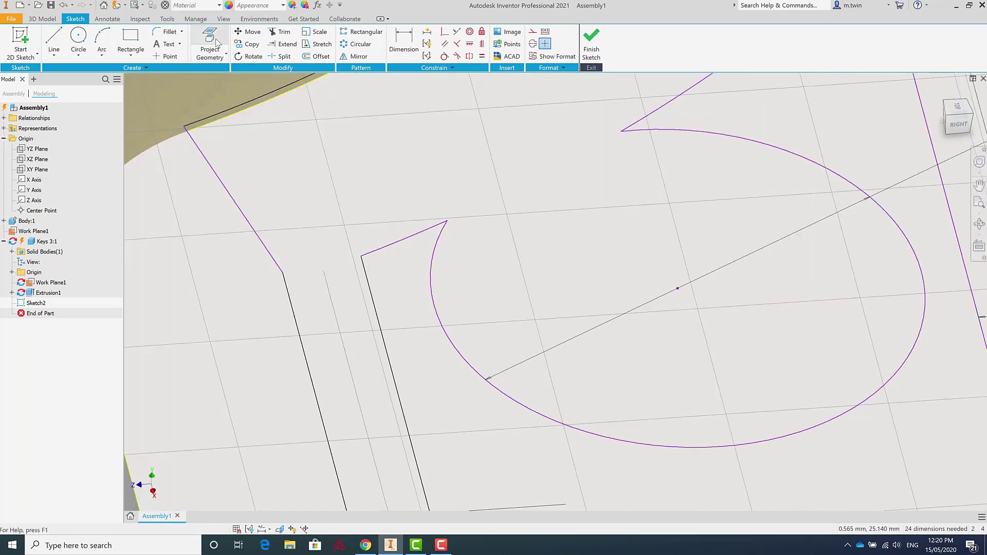
{"action": "left_click", "coordinate": [156, 33]}
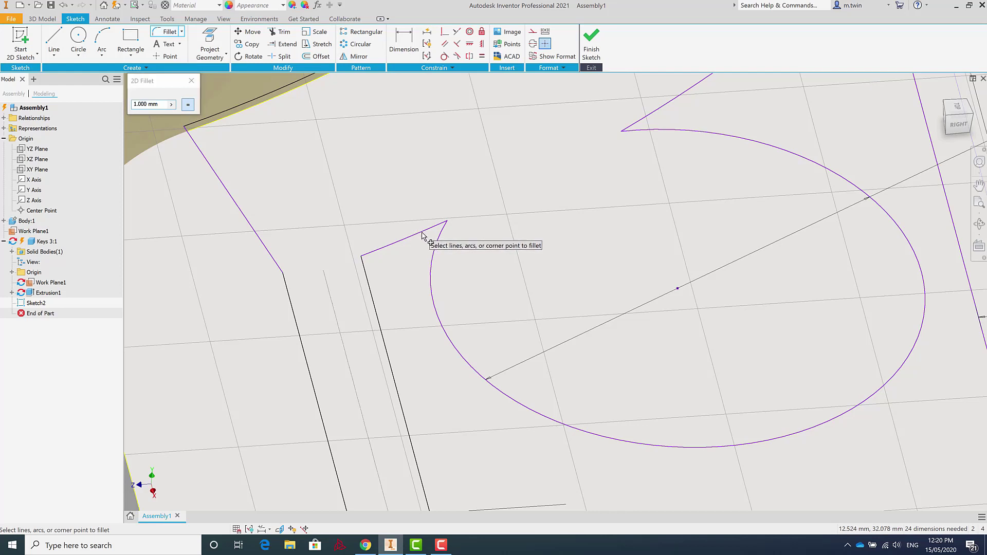
{"action": "left_click", "coordinate": [437, 239]}
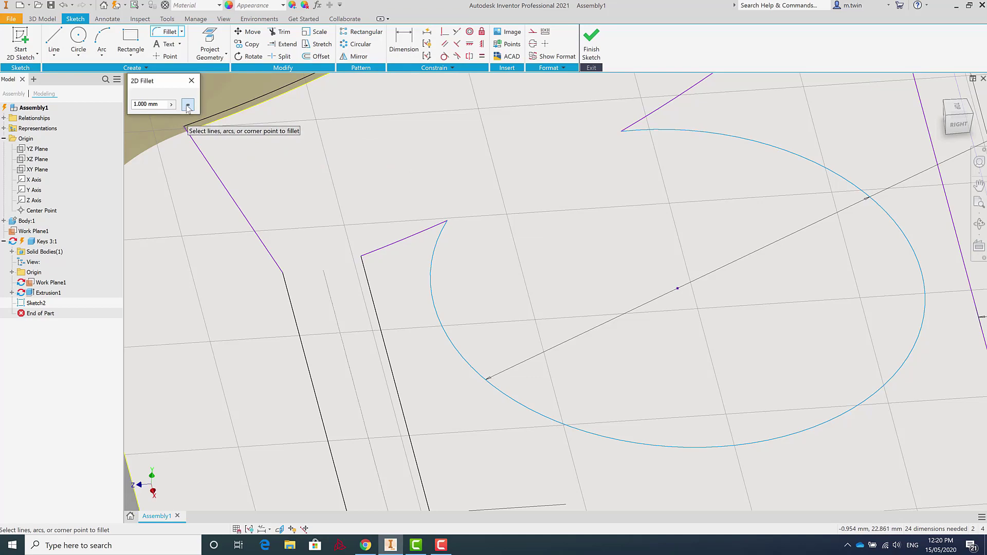
{"action": "left_click", "coordinate": [190, 81]}
{"action": "scroll", "coordinate": [523, 379], "scroll_direction": "down", "scroll_amount": 5}
{"action": "scroll", "coordinate": [514, 419], "scroll_direction": "up", "scroll_amount": 6}
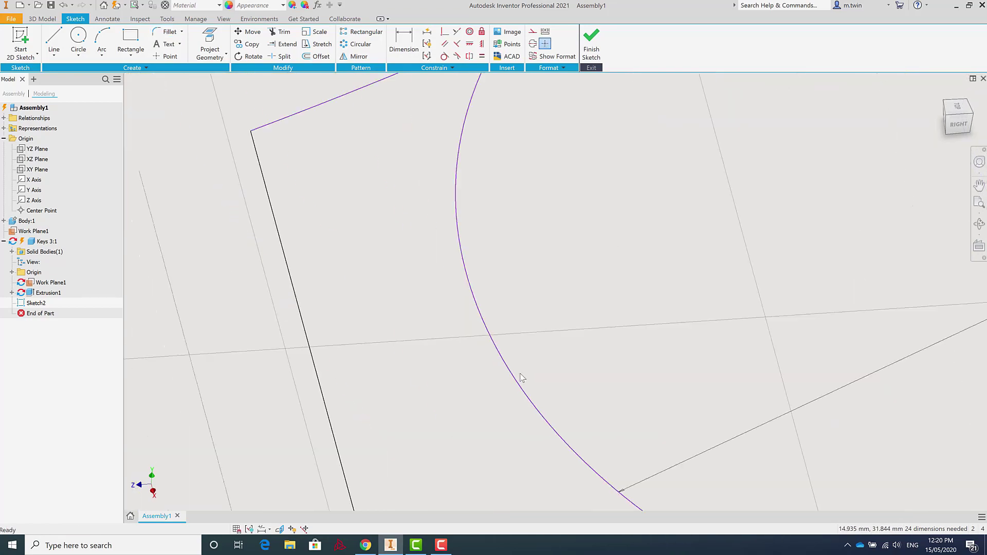
{"action": "scroll", "coordinate": [514, 419], "scroll_direction": "up", "scroll_amount": 5}
{"action": "scroll", "coordinate": [604, 391], "scroll_direction": "down", "scroll_amount": 4}
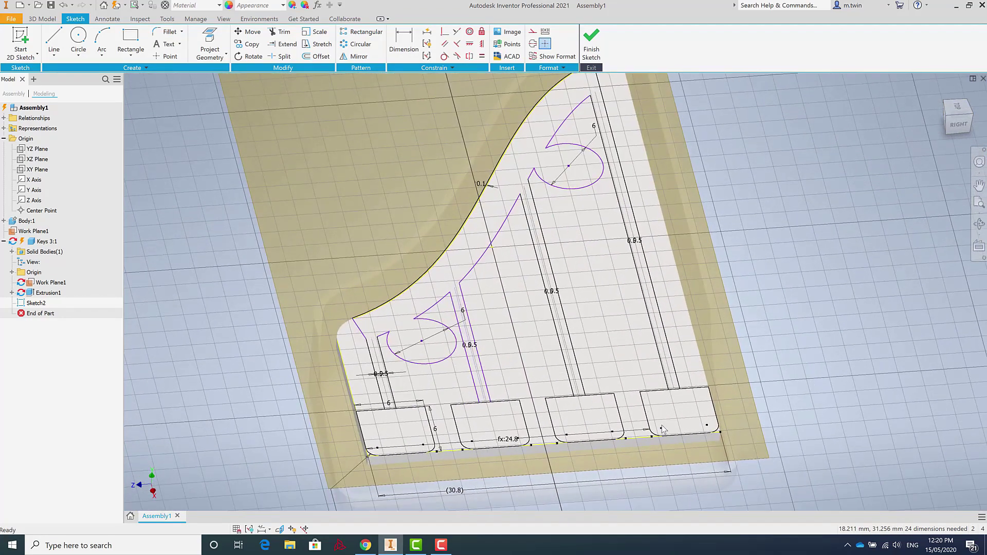
{"action": "scroll", "coordinate": [605, 391], "scroll_direction": "up", "scroll_amount": 2}
{"action": "scroll", "coordinate": [492, 381], "scroll_direction": "down", "scroll_amount": 2}
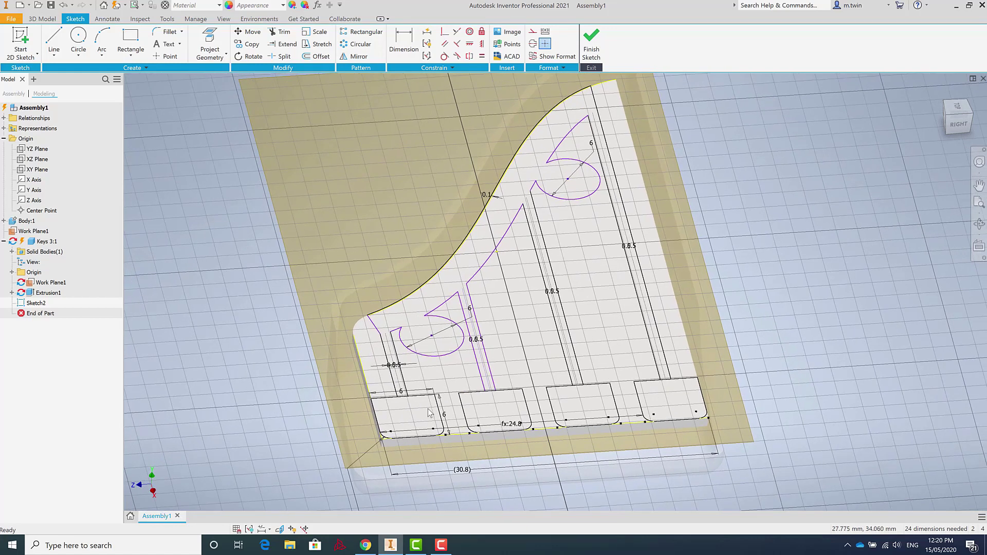
Finish the sketch containing the key pads, connecting arms and round mounting bosses
{"action": "scroll", "coordinate": [429, 413], "scroll_direction": "down", "scroll_amount": 5}
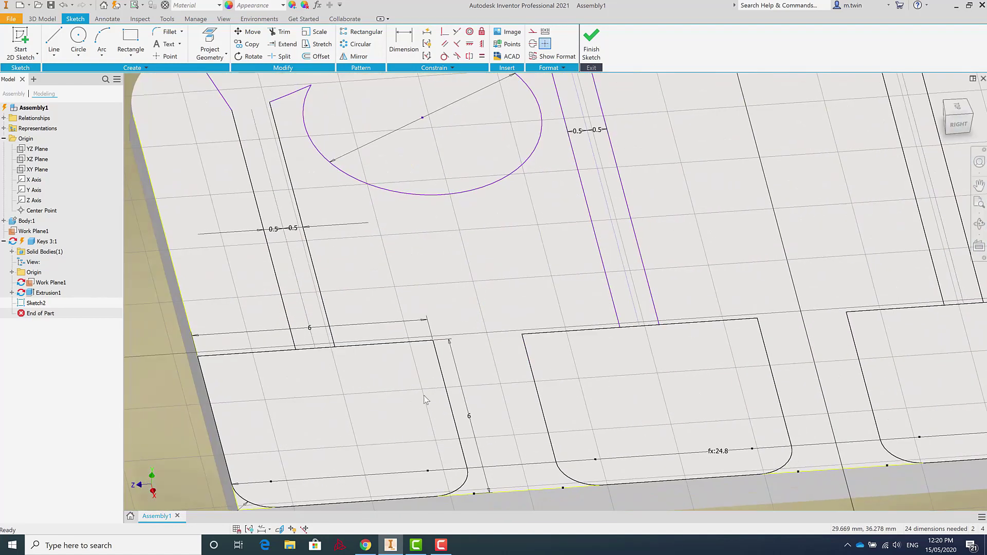
{"action": "left_click", "coordinate": [593, 34]}
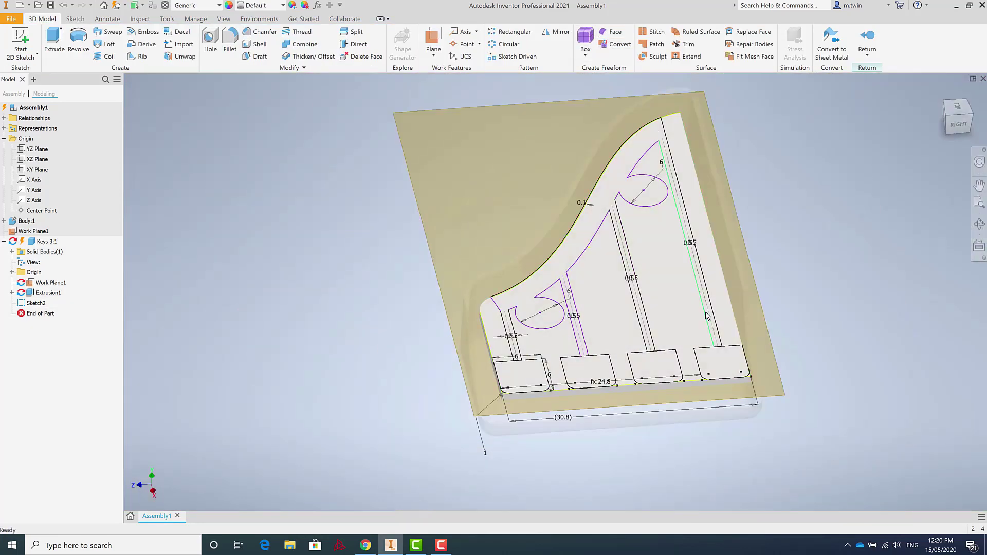
{"action": "scroll", "coordinate": [561, 309], "scroll_direction": "down", "scroll_amount": 1}
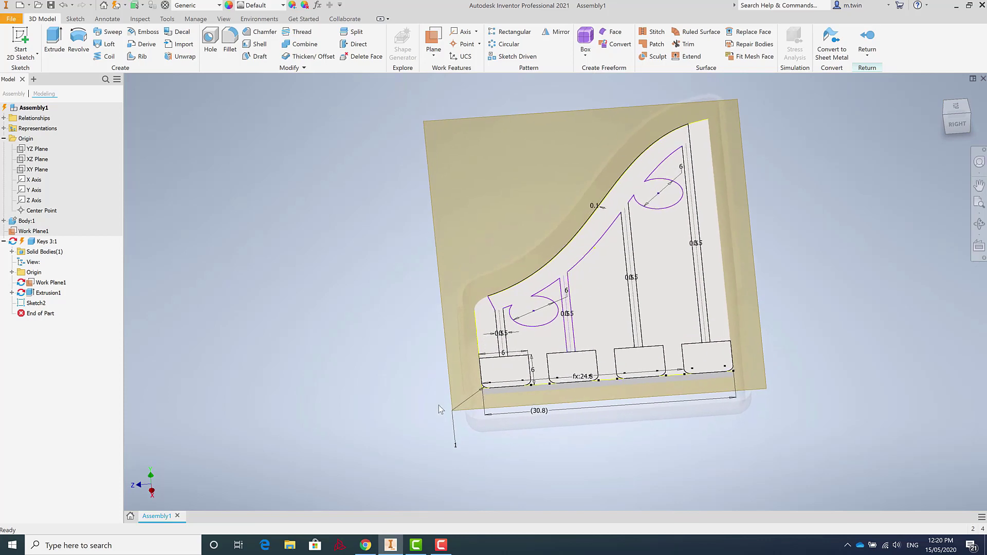
{"action": "middle_click_drag", "start_coordinate": [440, 405], "coordinate": [521, 381], "text": "shift"}
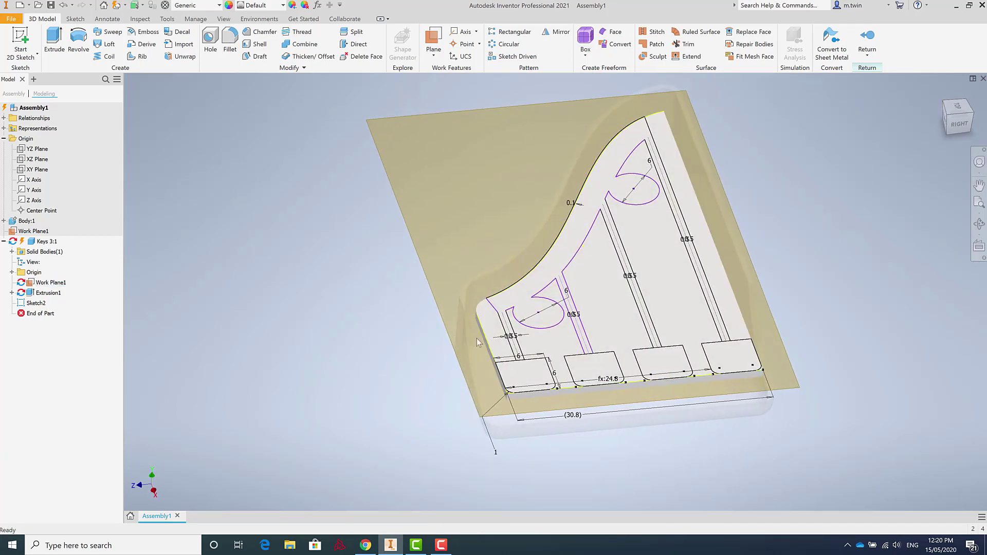
{"action": "mouse_move", "coordinate": [477, 338]}
{"action": "middle_mouse_down", "text": "shift"}
{"action": "mouse_move", "coordinate": [501, 342]}
{"action": "mouse_move", "coordinate": [498, 361]}
{"action": "middle_mouse_up", "text": "shift"}
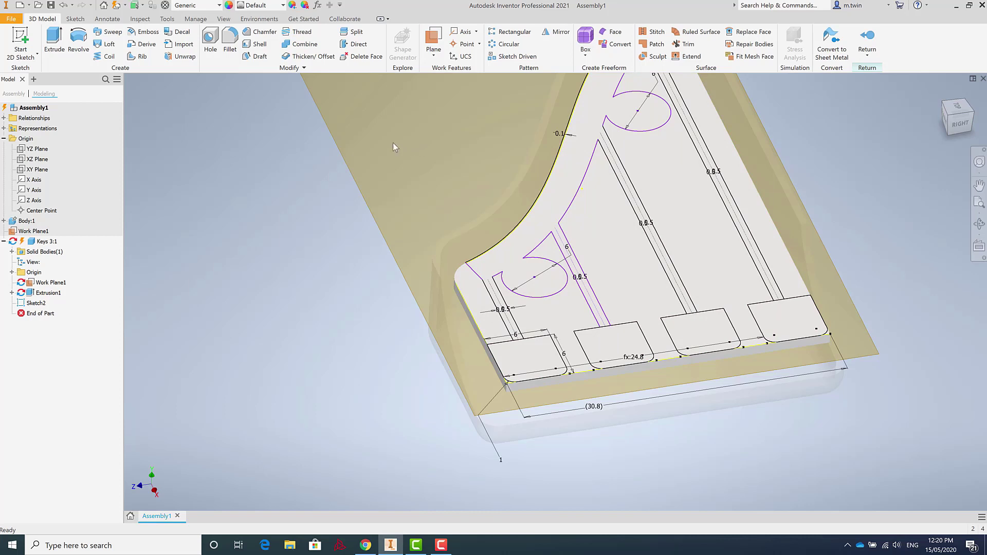
Start an Extrude and pick the four key pad profiles plus the connecting web profile with the arms and round bosses
{"action": "left_click", "coordinate": [55, 39]}
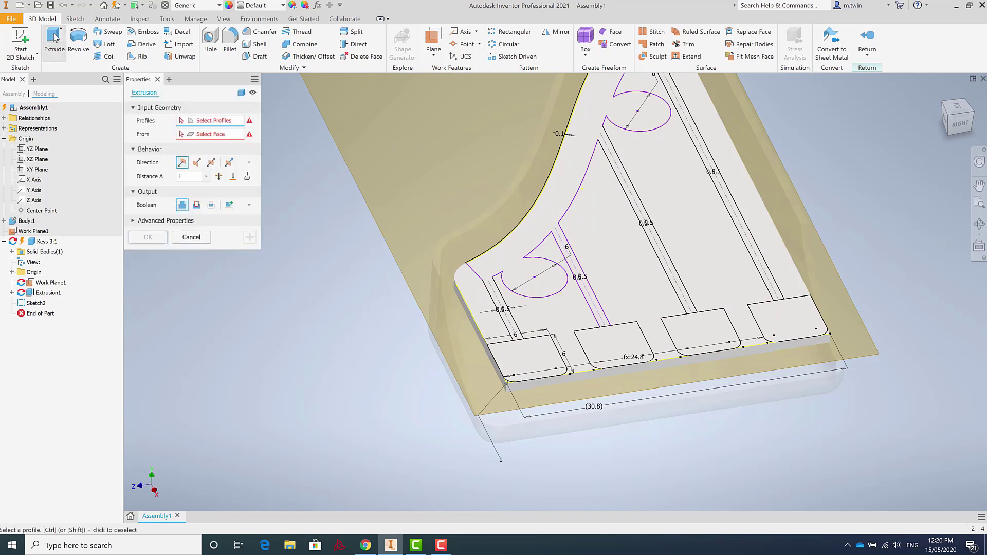
{"action": "left_click", "coordinate": [545, 359]}
{"action": "left_click", "coordinate": [596, 342]}
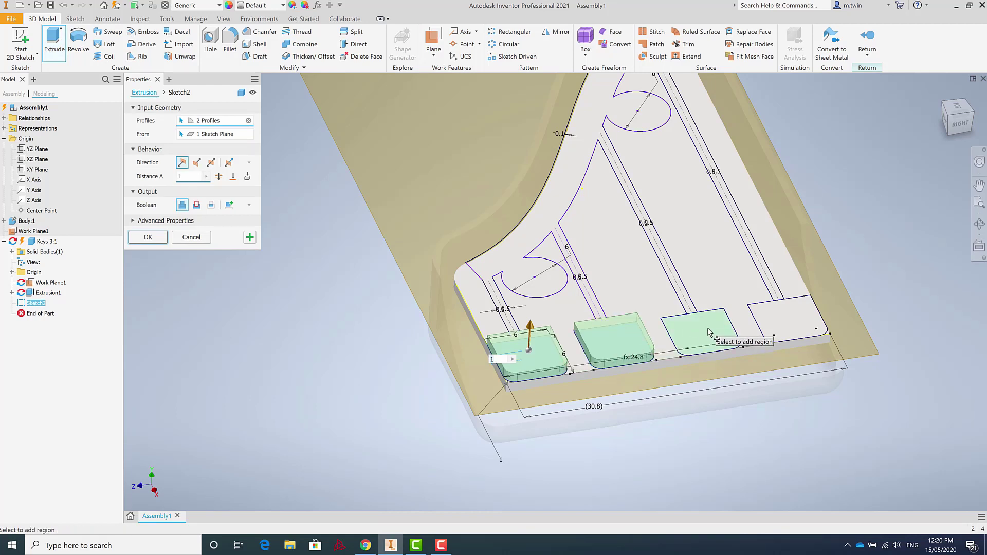
{"action": "left_click", "coordinate": [702, 330]}
{"action": "left_click", "coordinate": [786, 332]}
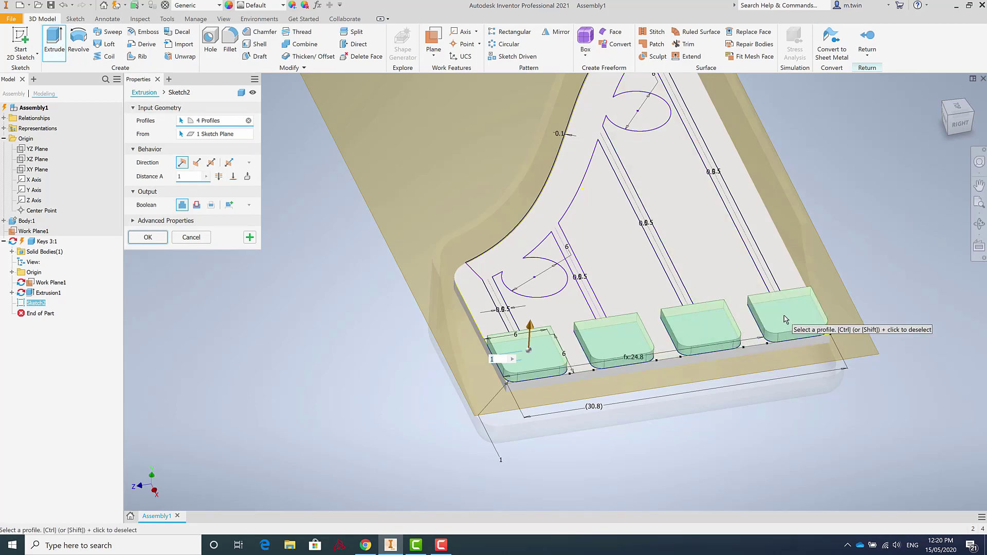
{"action": "left_click", "coordinate": [770, 282]}
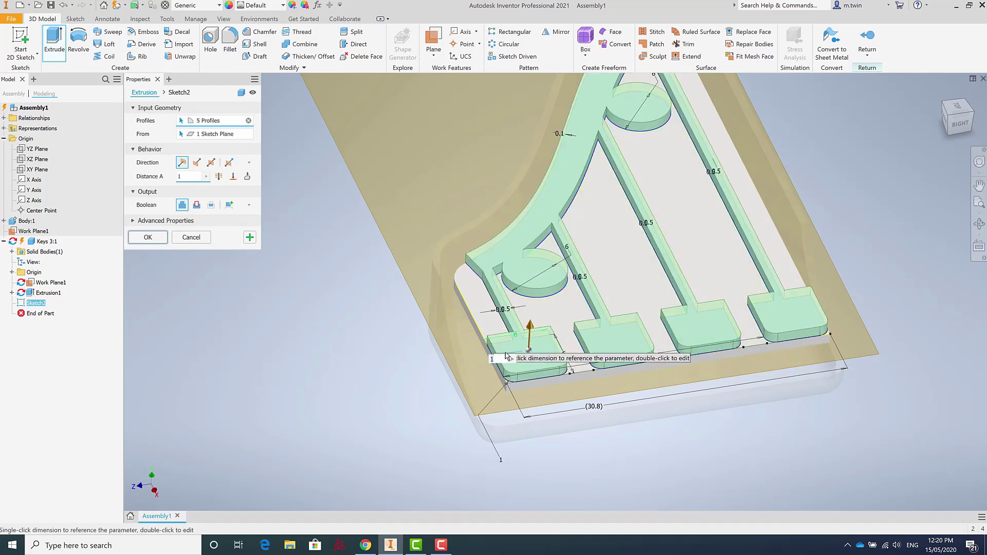
Extrude the selected profiles in the flipped direction with the To Next extent, using the Intersect boolean
{"action": "scroll", "coordinate": [507, 356], "scroll_direction": "up", "scroll_amount": 5}
{"action": "scroll", "coordinate": [570, 345], "scroll_direction": "down", "scroll_amount": 4}
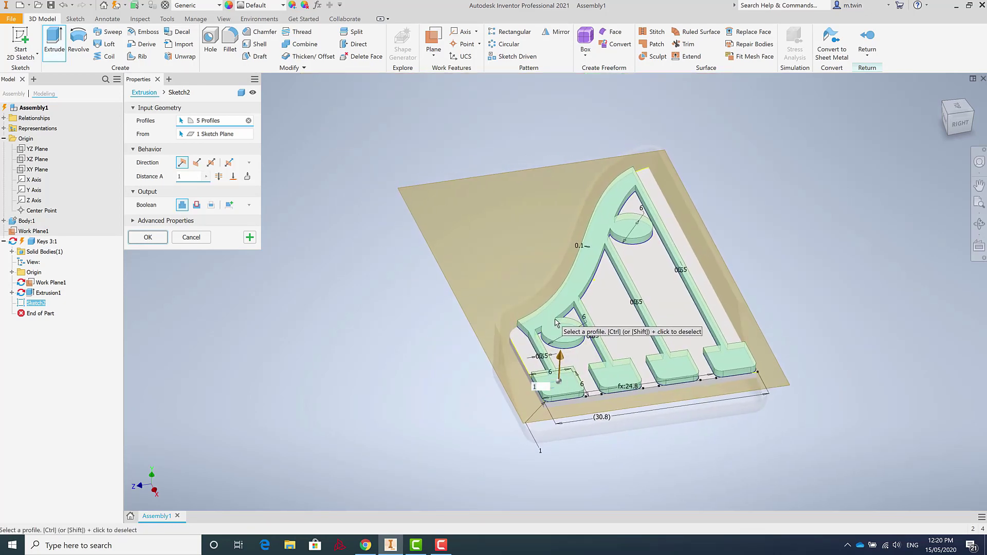
{"action": "left_click", "coordinate": [198, 164]}
{"action": "left_click", "coordinate": [247, 178]}
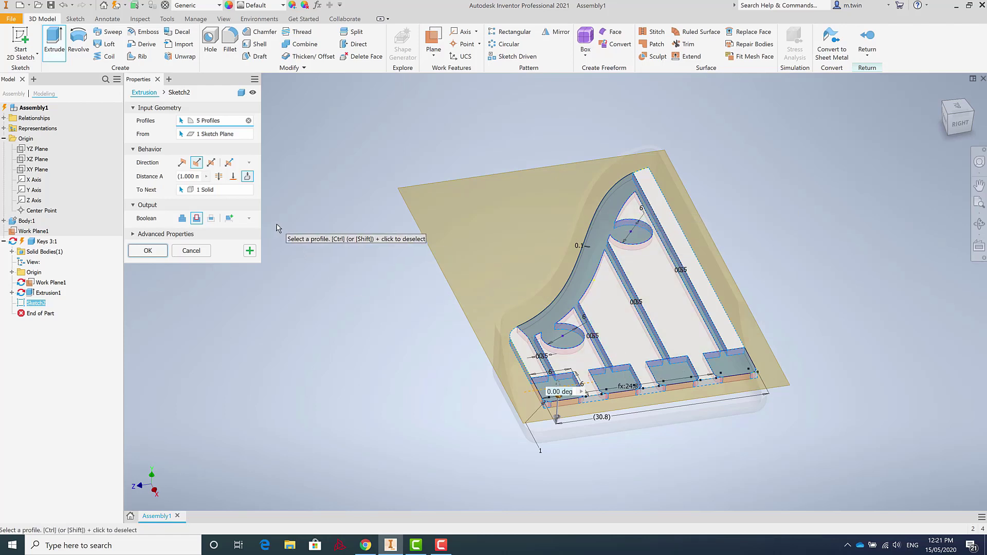
{"action": "left_click", "coordinate": [183, 219]}
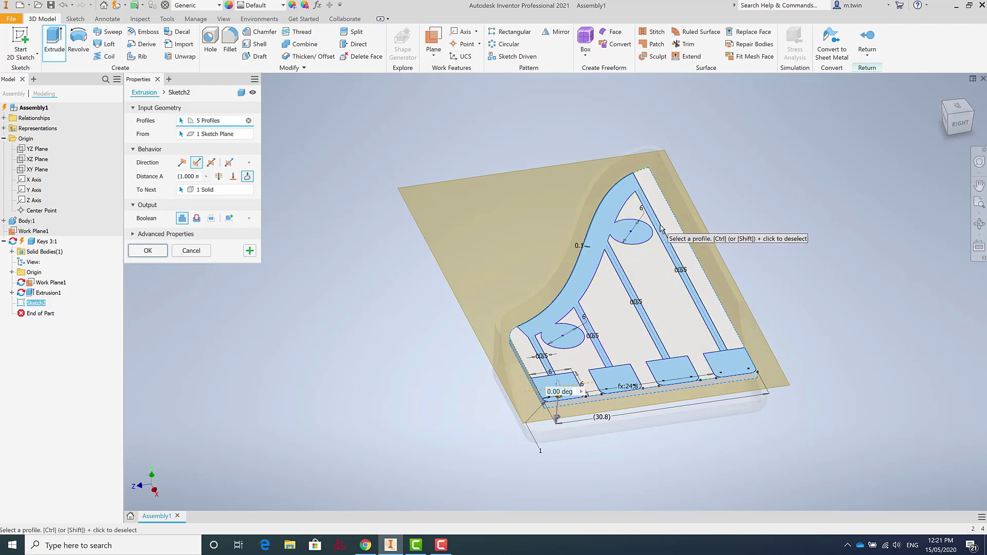
{"action": "left_click", "coordinate": [197, 219]}
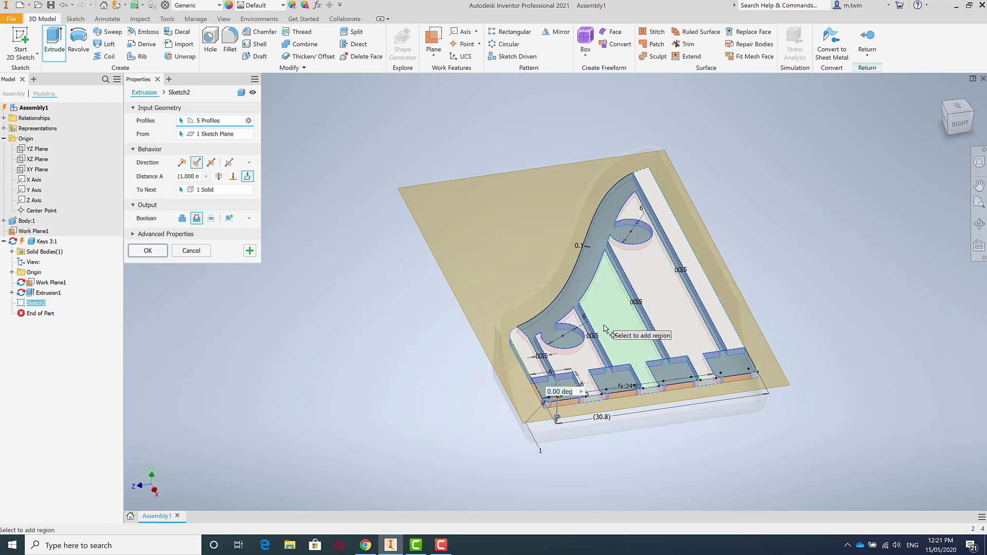
{"action": "left_click", "coordinate": [210, 220]}
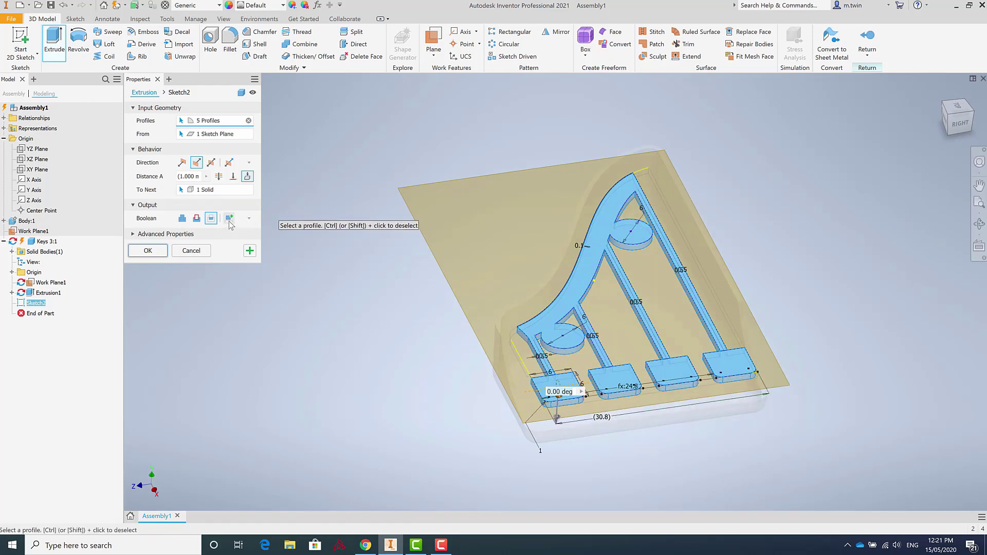
{"action": "left_click", "coordinate": [149, 250]}
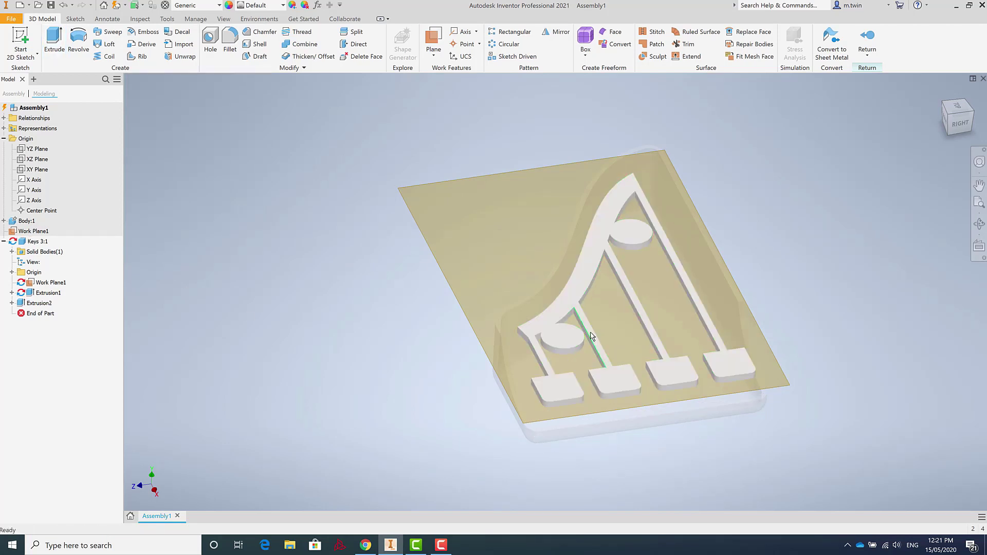
Create a sketch on the upper face of the keys and project the circular edges of both round bosses
{"action": "scroll", "coordinate": [604, 353], "scroll_direction": "down", "scroll_amount": 3}
{"action": "scroll", "coordinate": [603, 334], "scroll_direction": "up", "scroll_amount": 4}
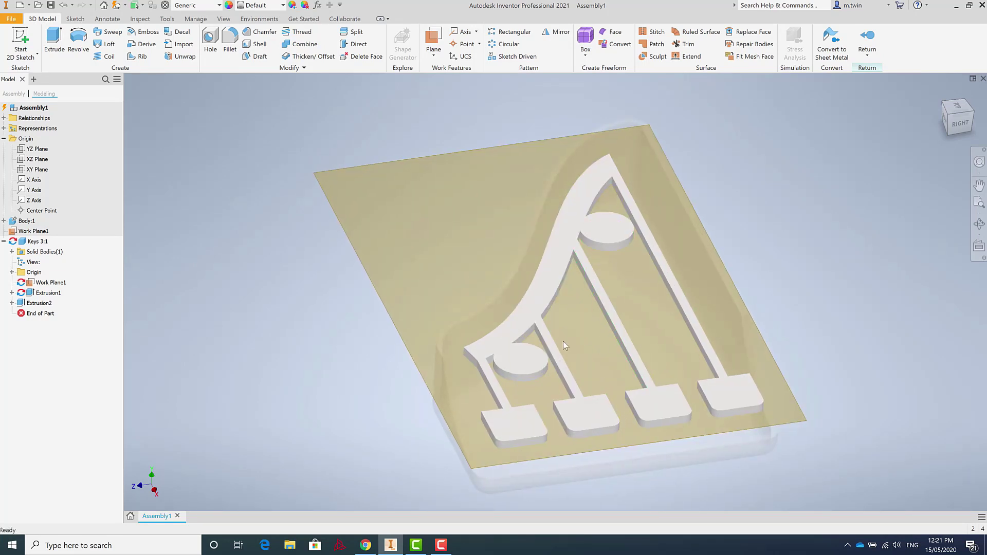
{"action": "middle_click_drag", "start_coordinate": [563, 341], "coordinate": [581, 313], "text": "shift"}
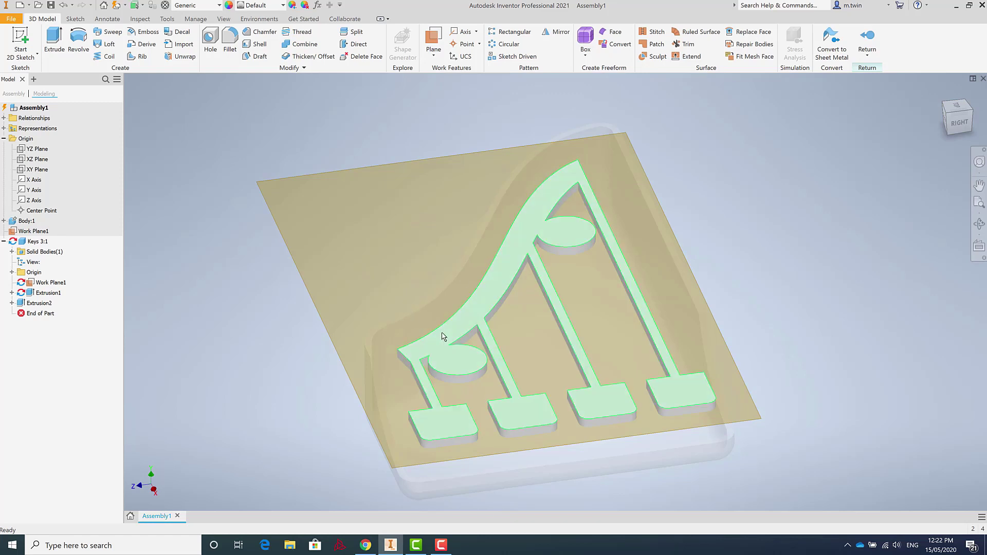
{"action": "left_click", "coordinate": [30, 35]}
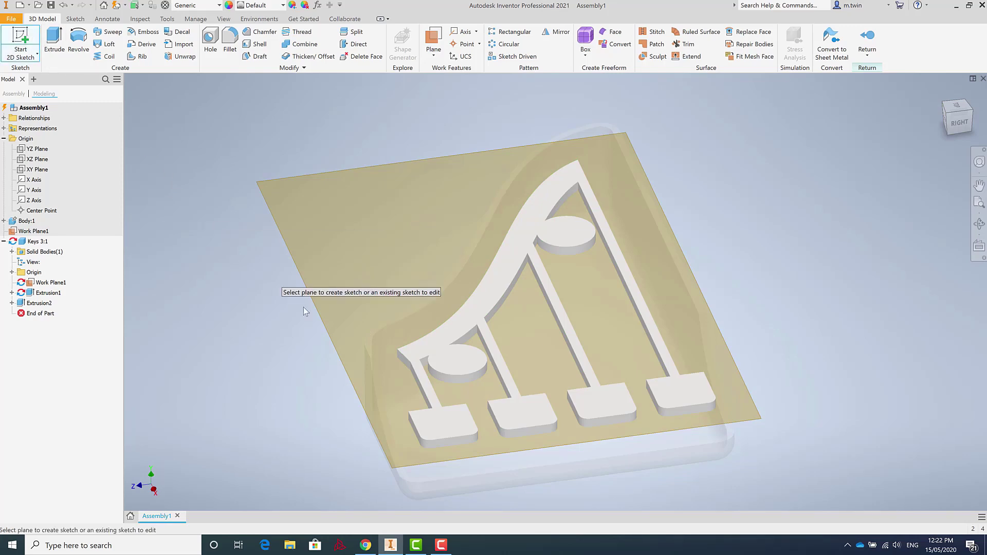
{"action": "left_click", "coordinate": [469, 364]}
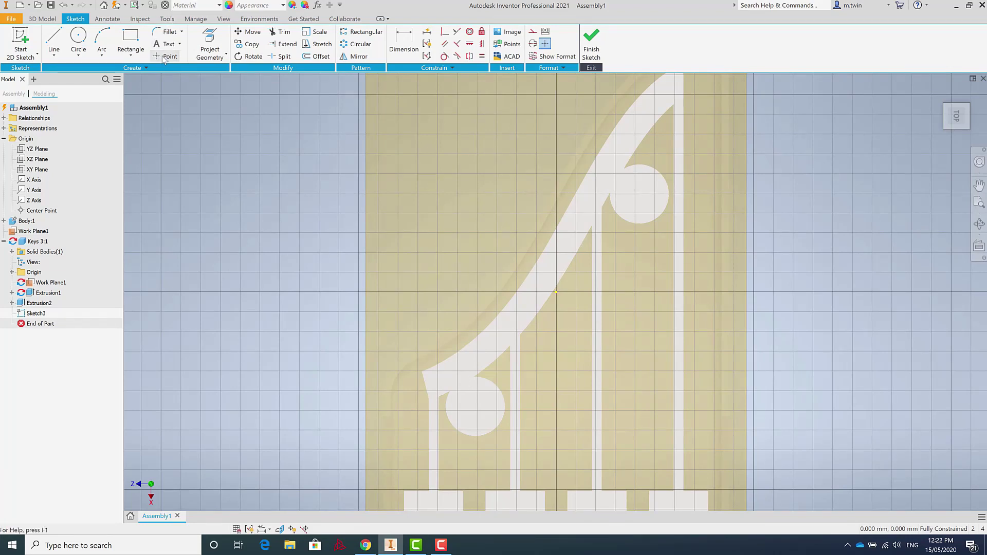
{"action": "left_click", "coordinate": [212, 53]}
{"action": "left_click", "coordinate": [215, 73]}
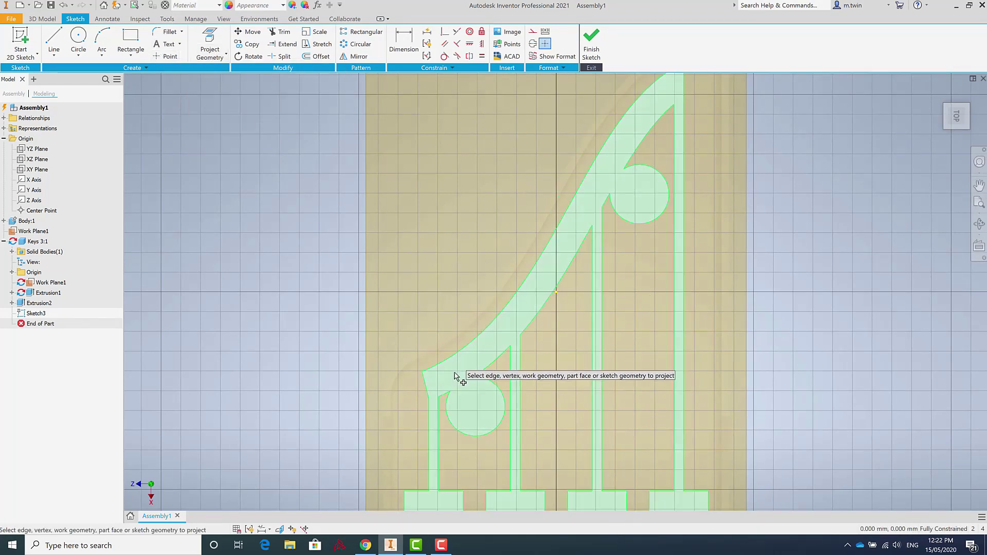
{"action": "left_click", "coordinate": [490, 384]}
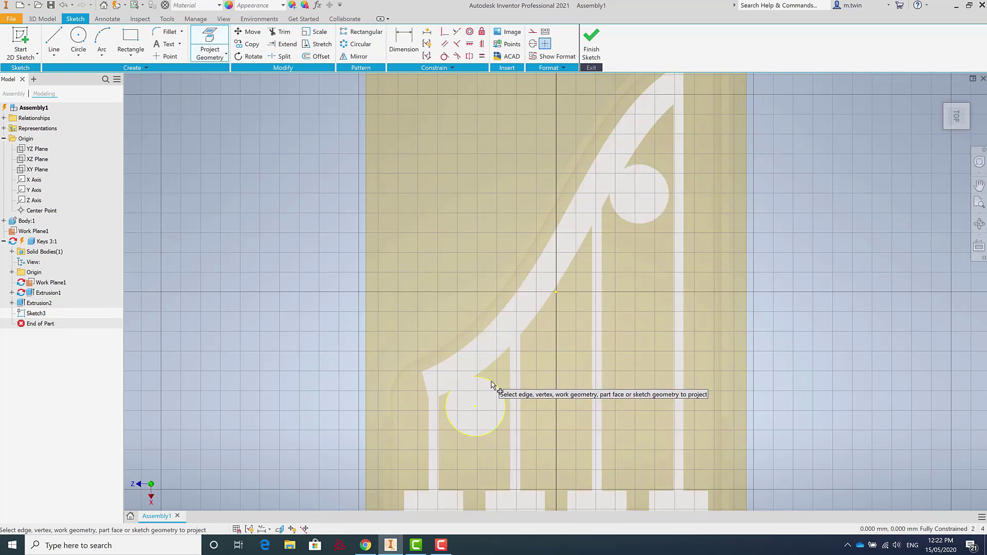
{"action": "left_click", "coordinate": [624, 221]}
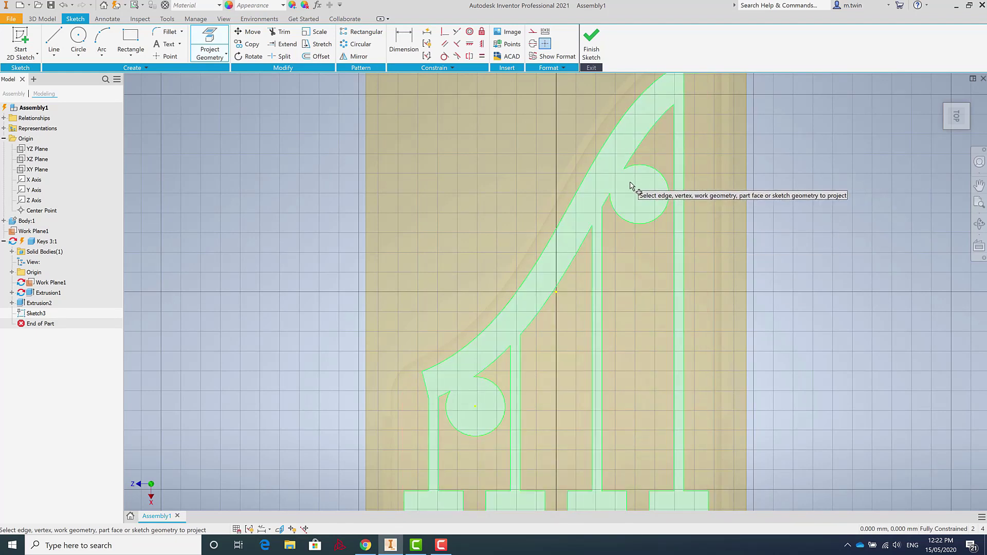
Place a sketch point at the centre of each projected circle and finish the sketch
{"action": "left_click", "coordinate": [167, 59]}
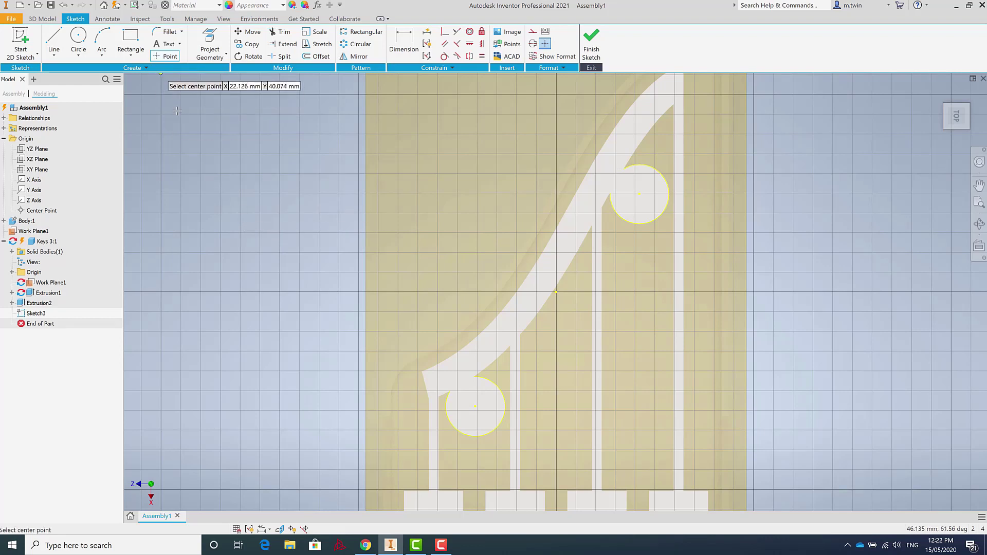
{"action": "left_click", "coordinate": [474, 407]}
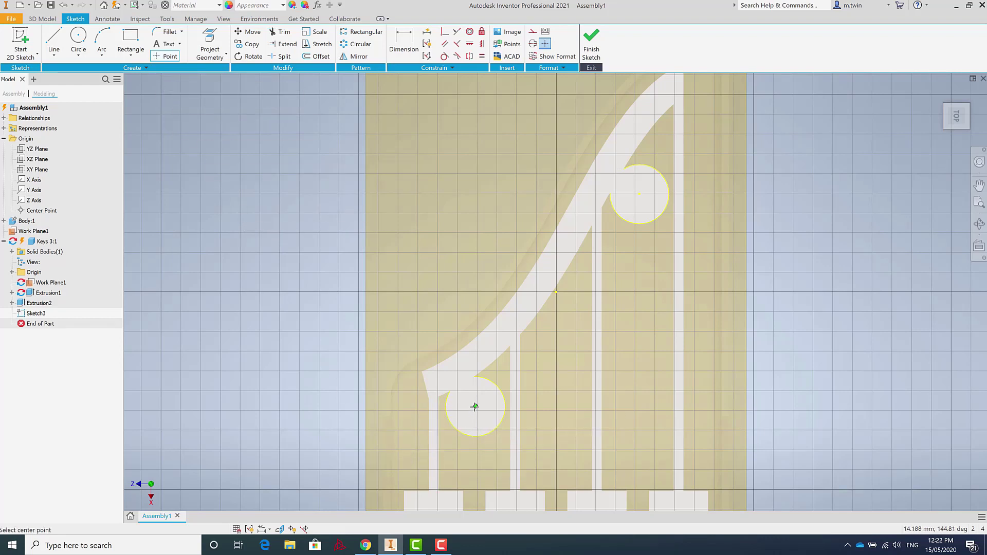
{"action": "left_click", "coordinate": [639, 194]}
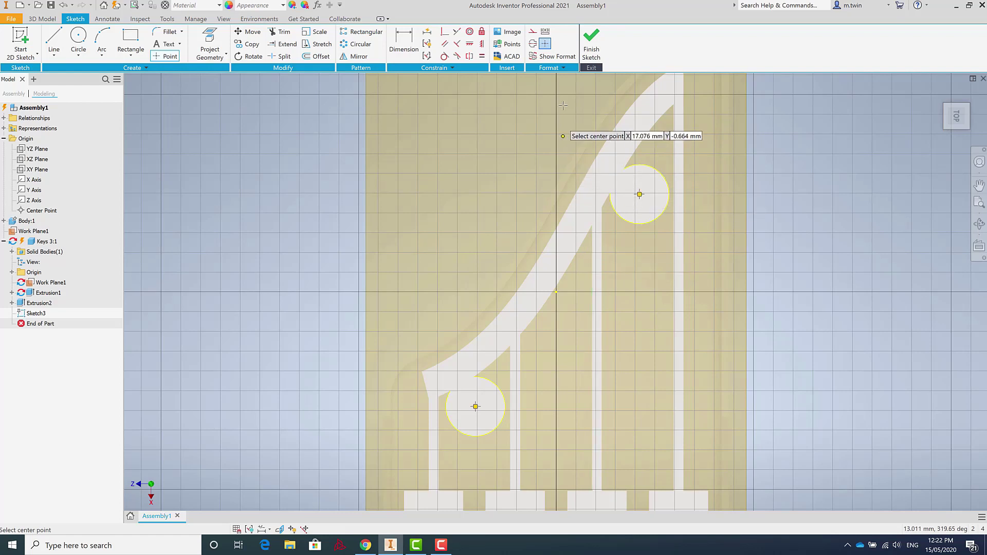
{"action": "left_click", "coordinate": [592, 52]}
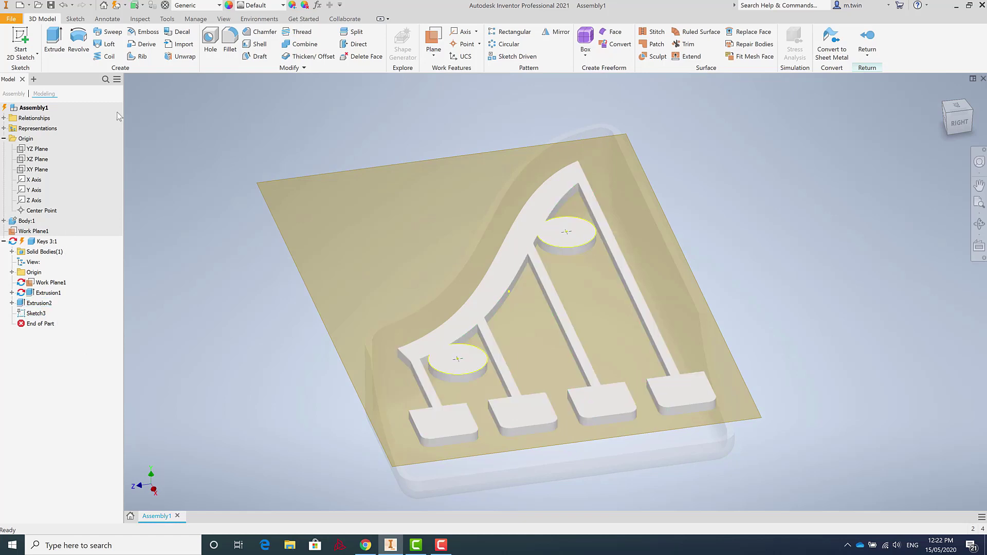
Start a Hole feature on the centre points of the two round bosses
{"action": "left_click", "coordinate": [211, 39]}
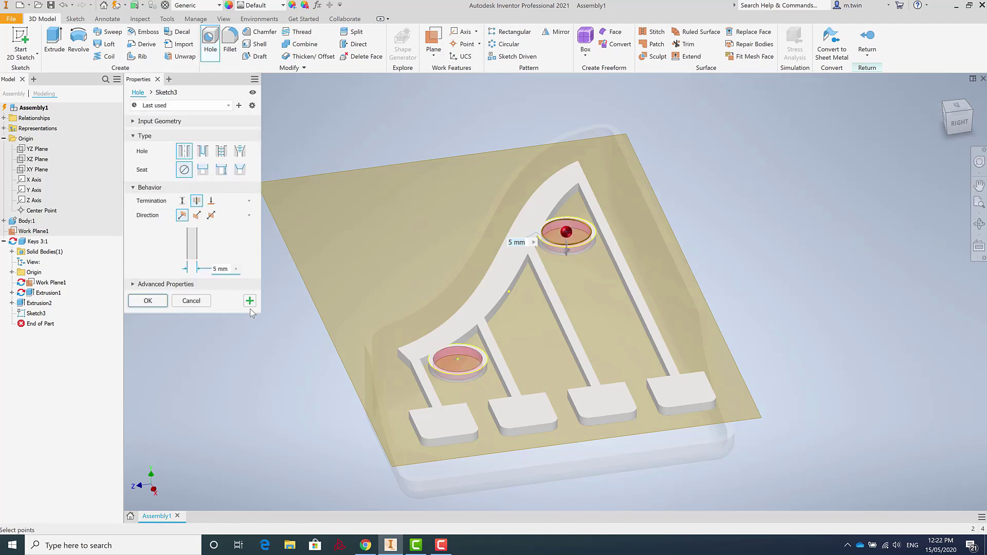
{"action": "left_click_drag", "start_coordinate": [257, 314], "coordinate": [276, 346]}
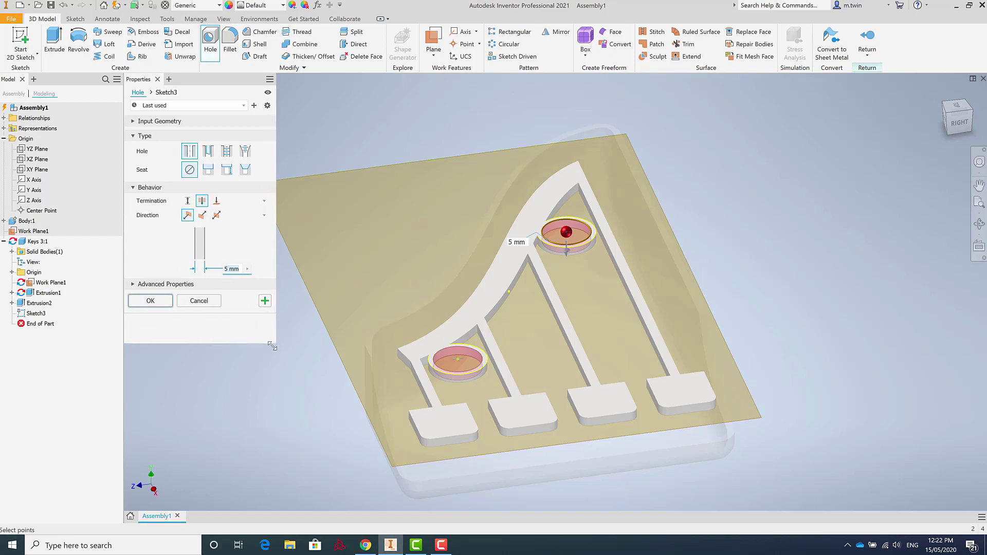
Try the tapped hole type with BSP Pipe Threads and with the ISO Metric profile
{"action": "left_click", "coordinate": [226, 152]}
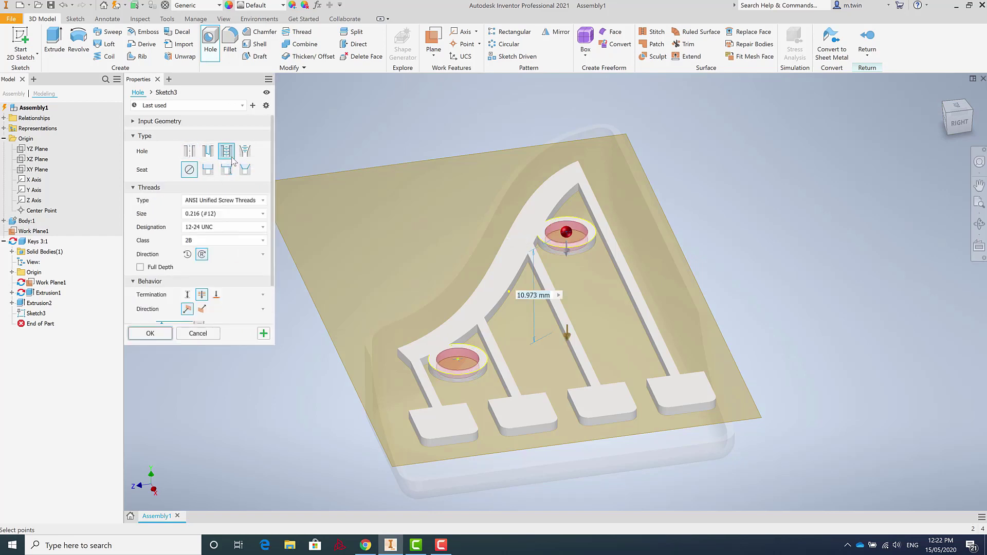
{"action": "left_click", "coordinate": [216, 202]}
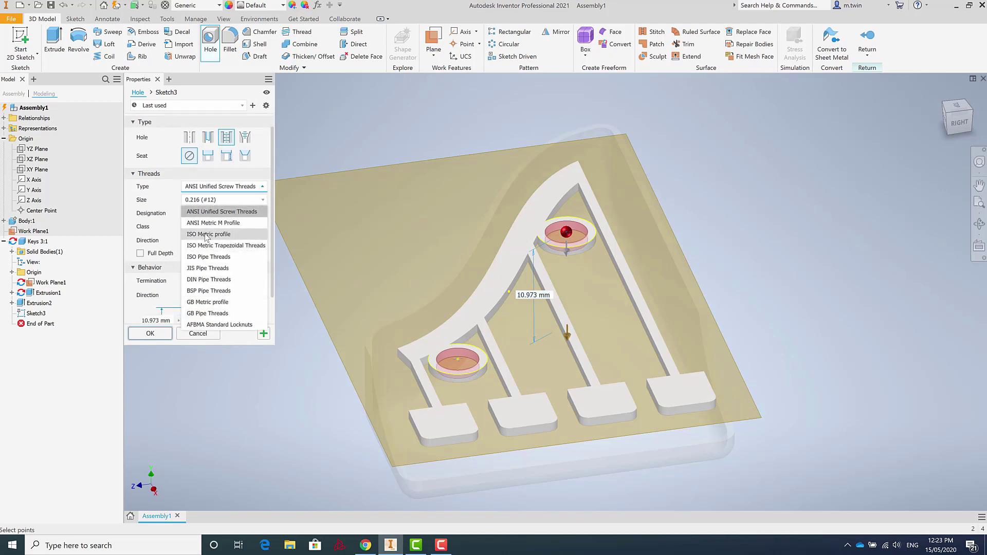
{"action": "left_click", "coordinate": [219, 292]}
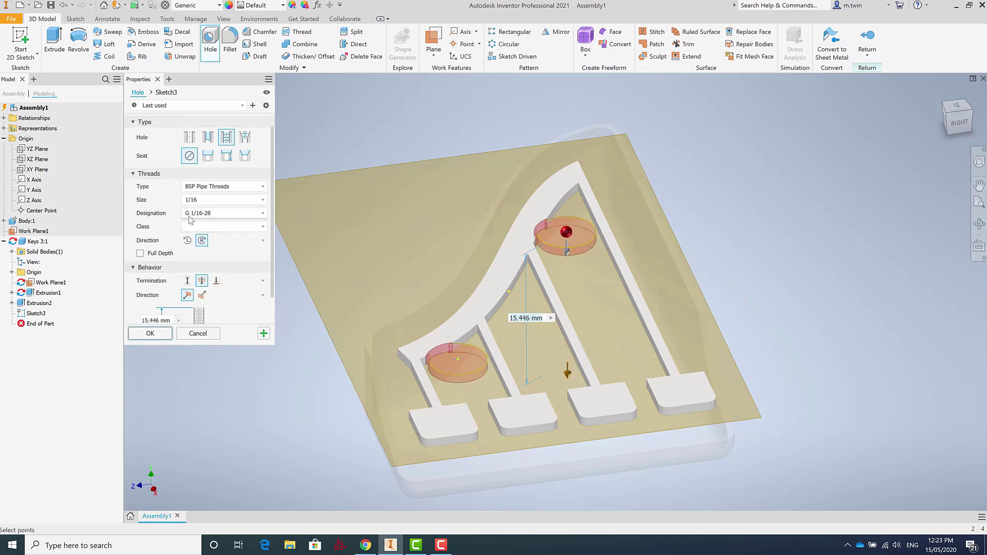
{"action": "left_click", "coordinate": [196, 189]}
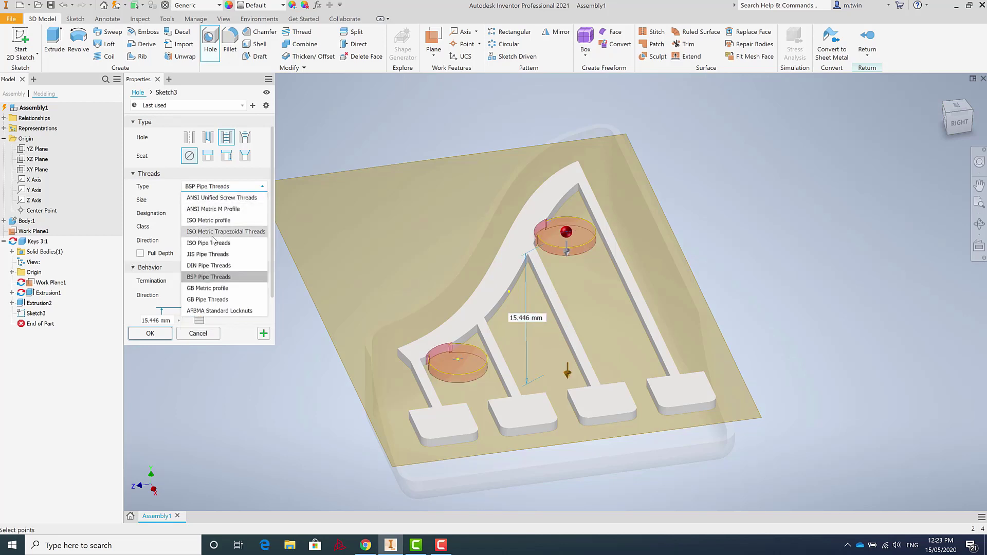
{"action": "left_click", "coordinate": [212, 221]}
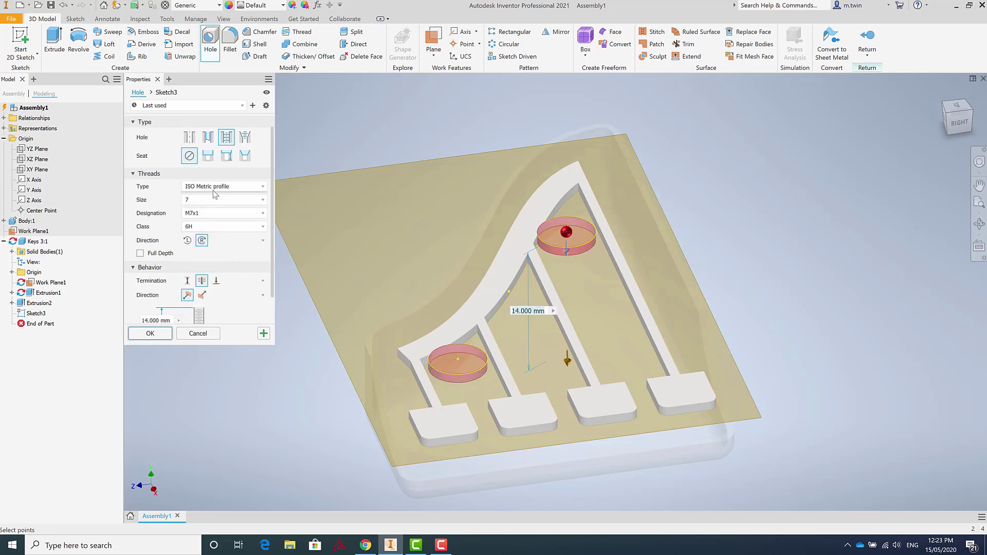
Switch the boss holes to the simple hole type and try a countersink seat with the To termination
{"action": "left_click", "coordinate": [189, 136]}
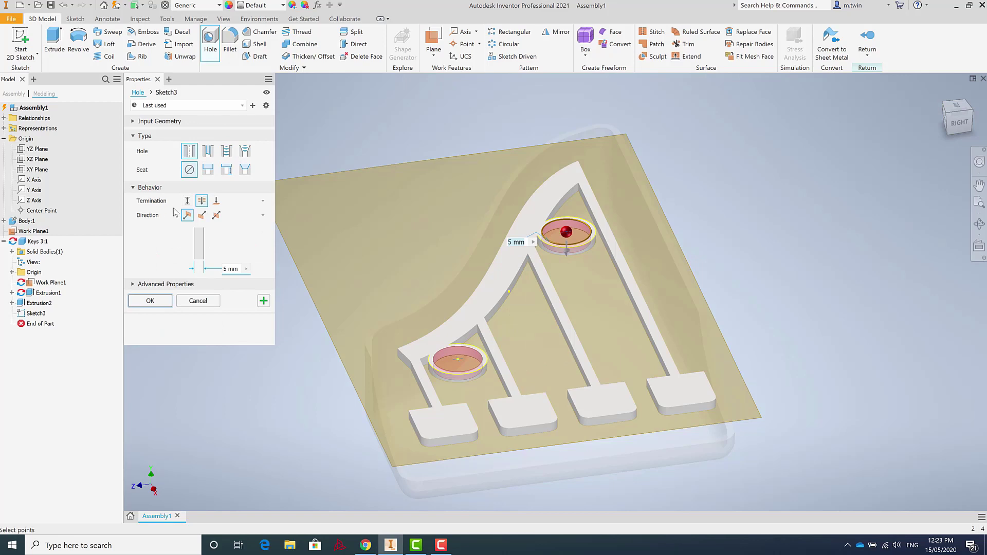
{"action": "left_click", "coordinate": [245, 170]}
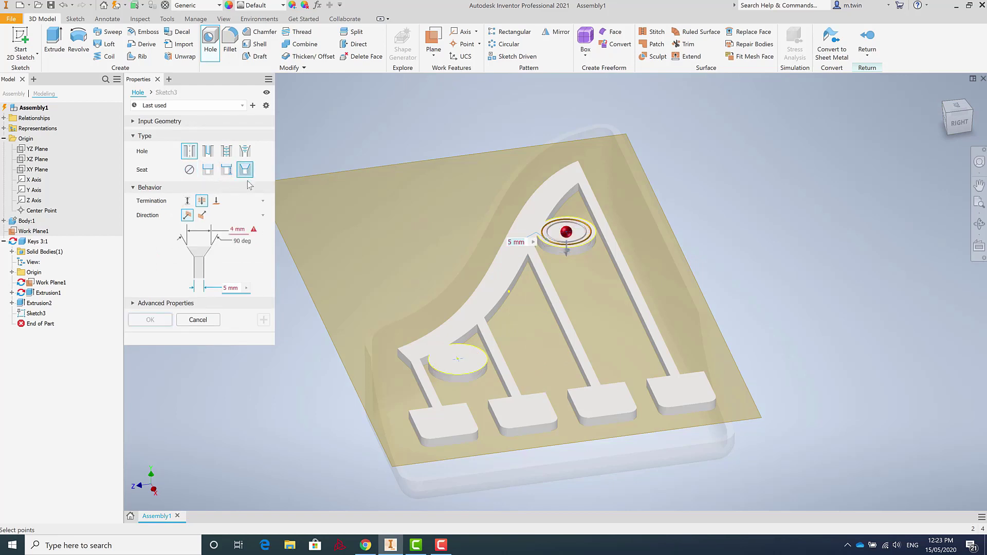
{"action": "left_click", "coordinate": [233, 289]}
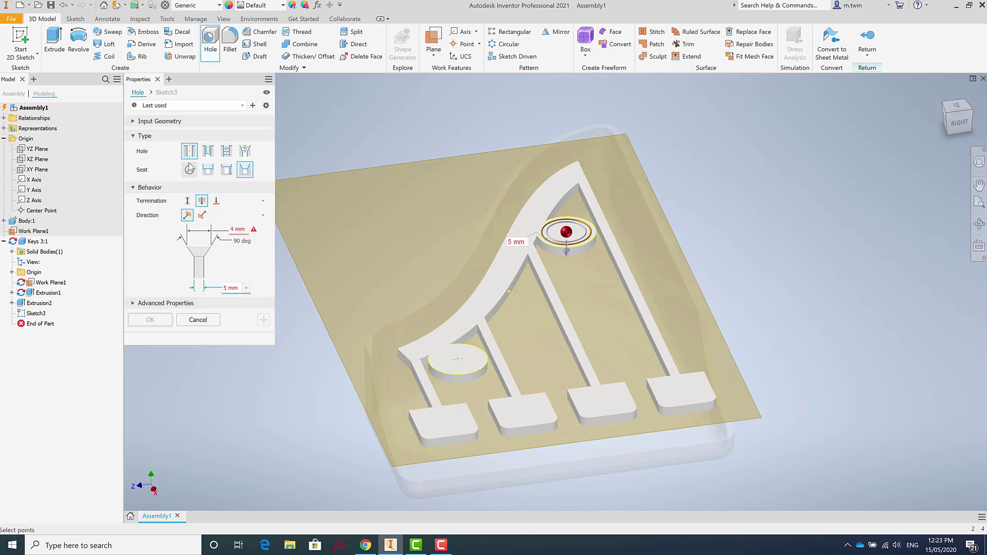
{"action": "left_click", "coordinate": [214, 200]}
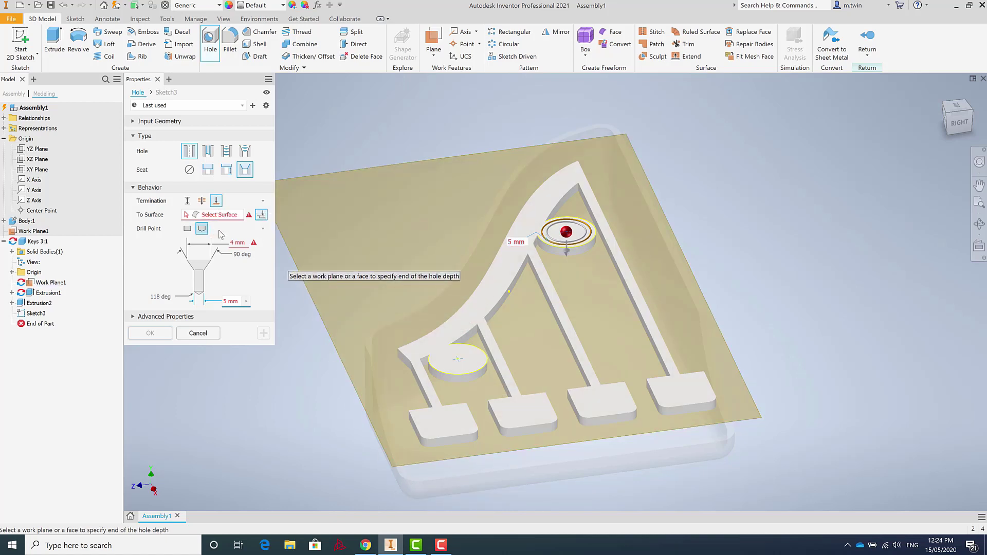
{"action": "middle_click_drag", "start_coordinate": [488, 318], "coordinate": [400, 297], "text": "shift"}
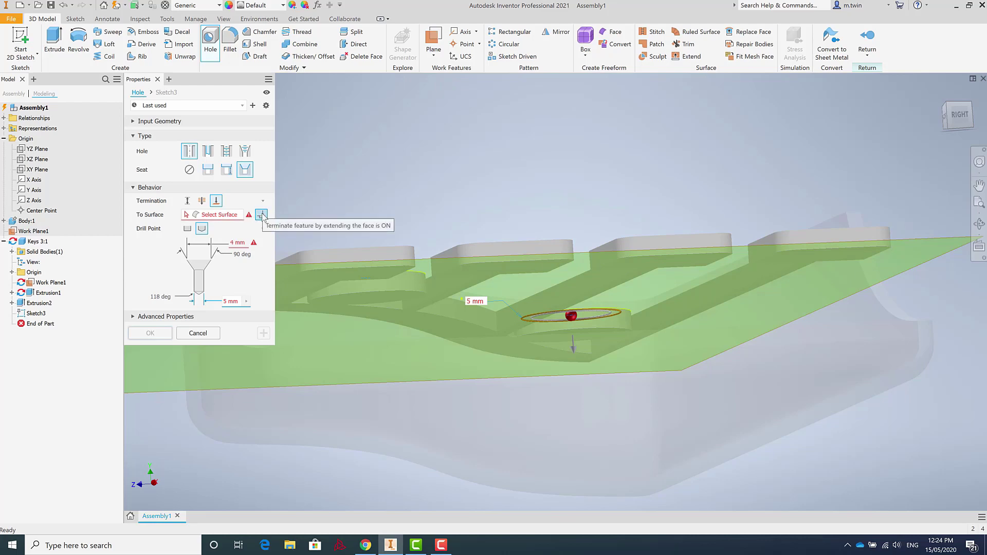
Set the hole termination to Distance and the seat to None
{"action": "left_click", "coordinate": [188, 202]}
{"action": "middle_click_drag", "start_coordinate": [339, 252], "coordinate": [554, 191], "text": "shift"}
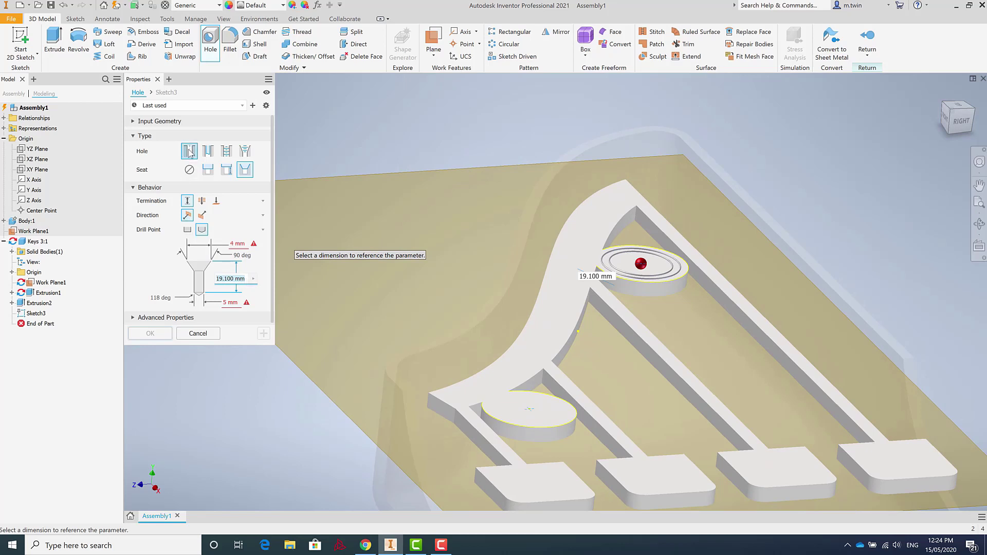
{"action": "left_click", "coordinate": [190, 170]}
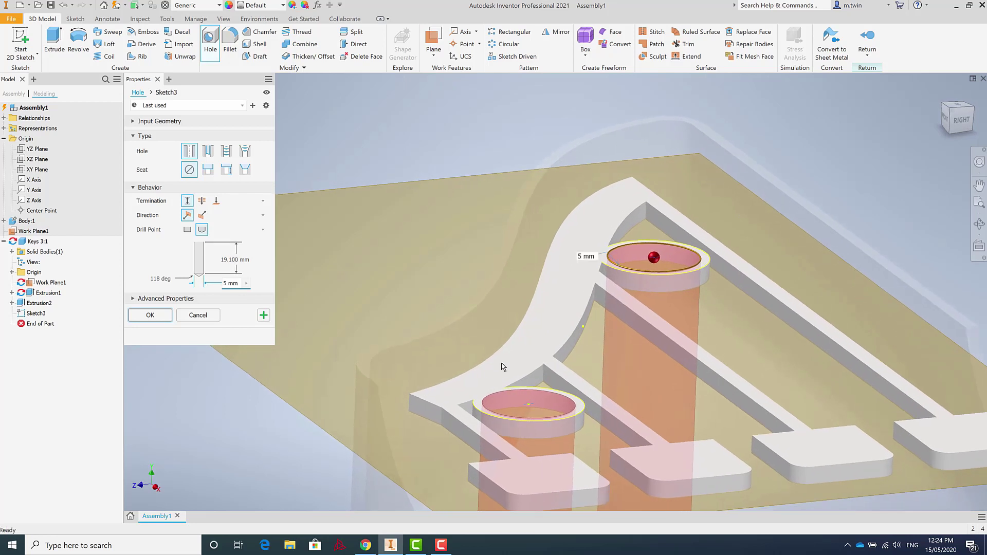
Set the hole diameter to 4 mm and the hole depth to 1 mm
{"action": "scroll", "coordinate": [506, 349], "scroll_direction": "down", "scroll_amount": 2}
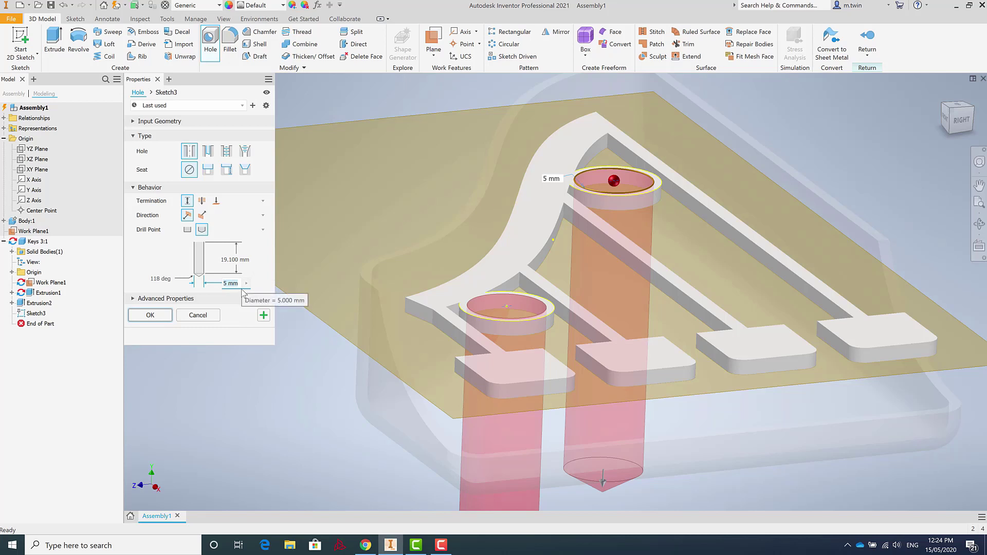
{"action": "type", "text": "4"}
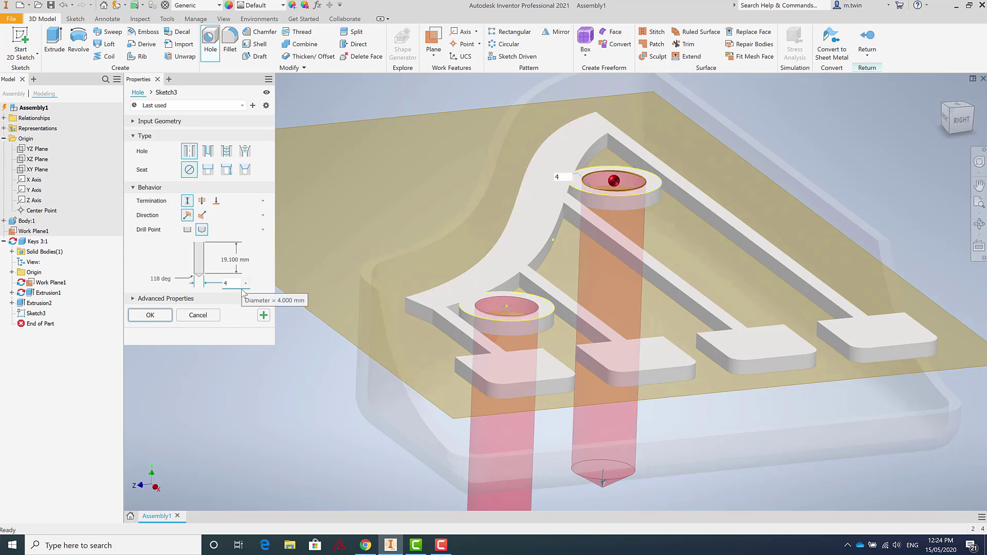
{"action": "left_click", "coordinate": [242, 263]}
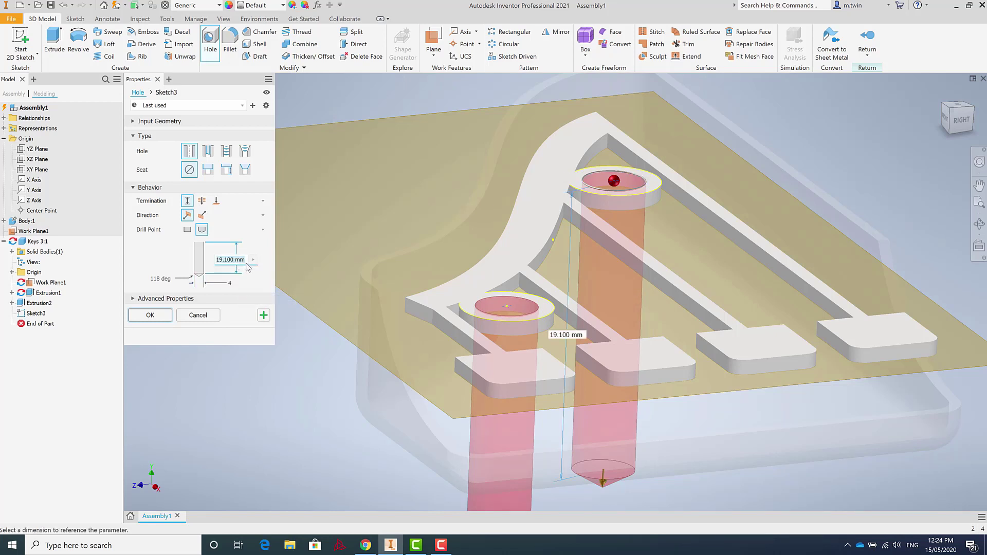
{"action": "type", "text": "1"}
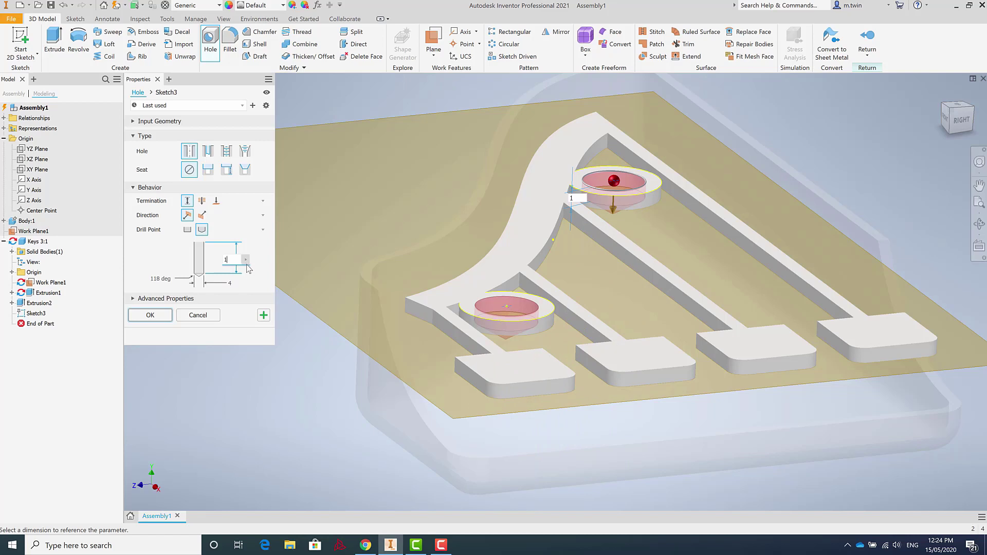
Give the holes a flat drill point and create them in both round bosses
{"action": "middle_click_drag", "start_coordinate": [652, 227], "coordinate": [456, 300], "text": "shift"}
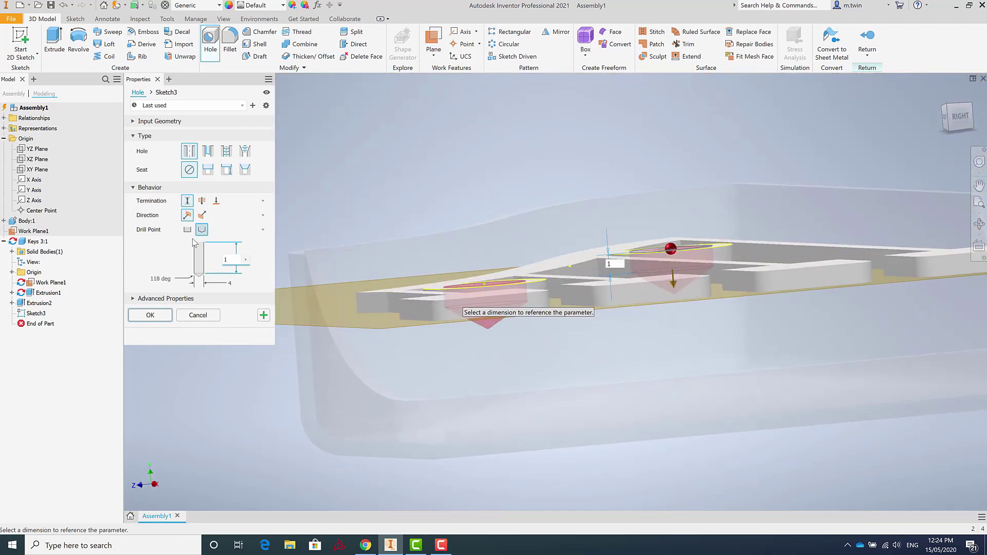
{"action": "left_click", "coordinate": [188, 230]}
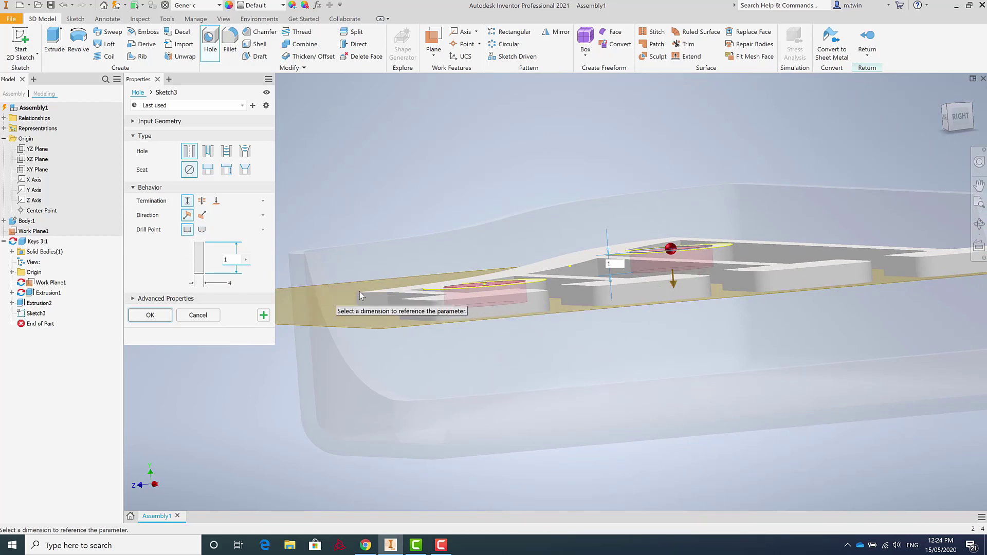
{"action": "left_click", "coordinate": [203, 231]}
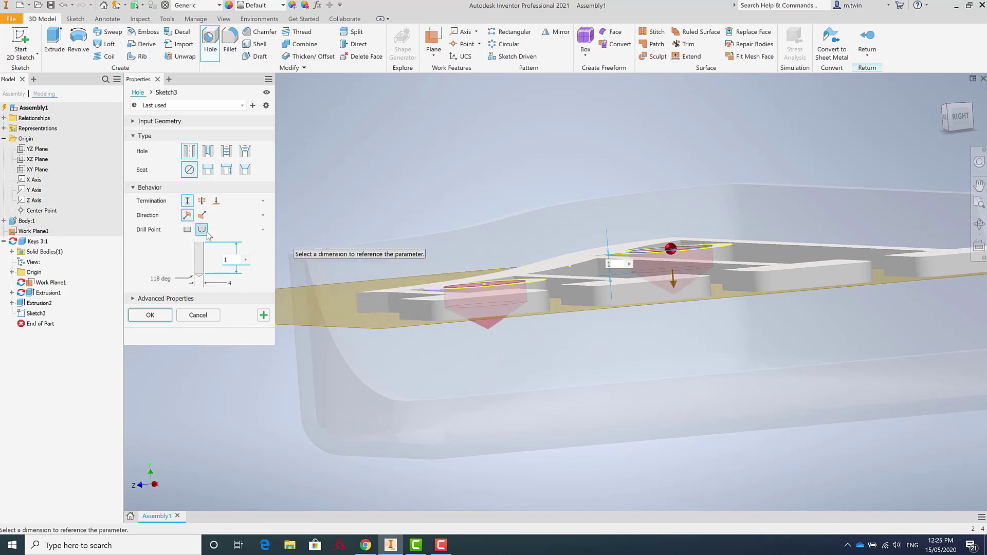
{"action": "left_click", "coordinate": [187, 230]}
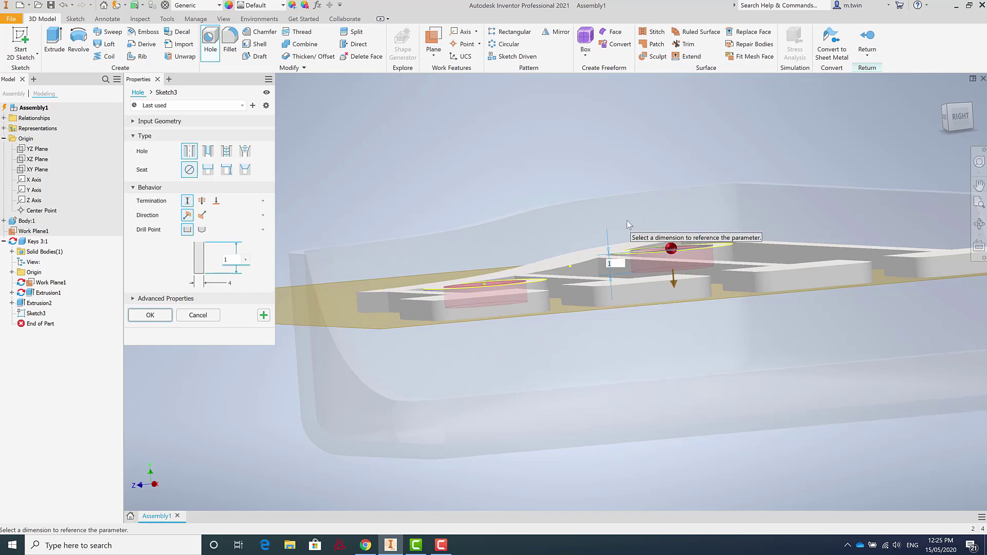
{"action": "mouse_move", "coordinate": [627, 220]}
{"action": "middle_mouse_down", "text": "shift"}
{"action": "mouse_move", "coordinate": [624, 237]}
{"action": "mouse_move", "coordinate": [643, 223]}
{"action": "middle_mouse_up", "text": "shift"}
{"action": "middle_click_drag", "start_coordinate": [461, 234], "coordinate": [356, 282], "text": "shift"}
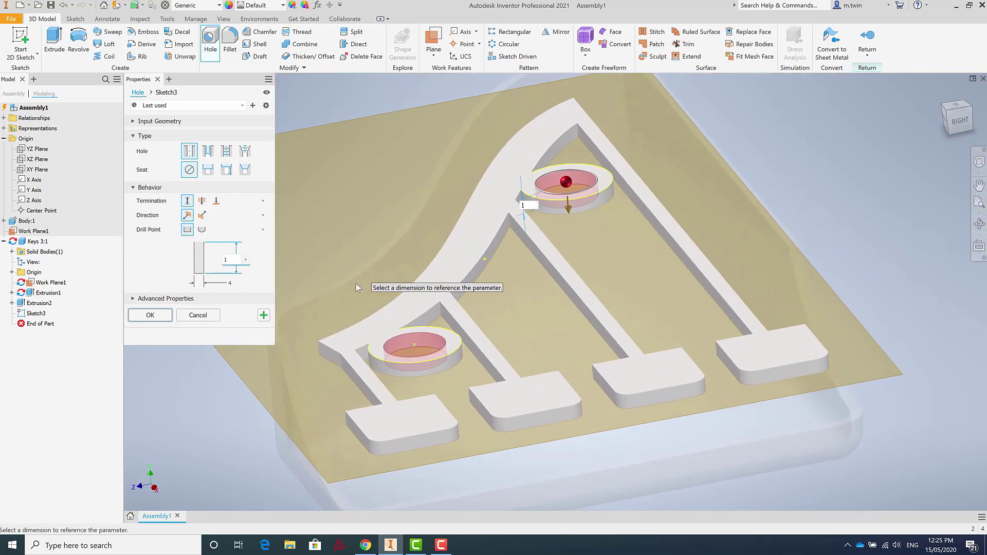
{"action": "left_click", "coordinate": [165, 315]}
{"action": "key", "text": "F6"}
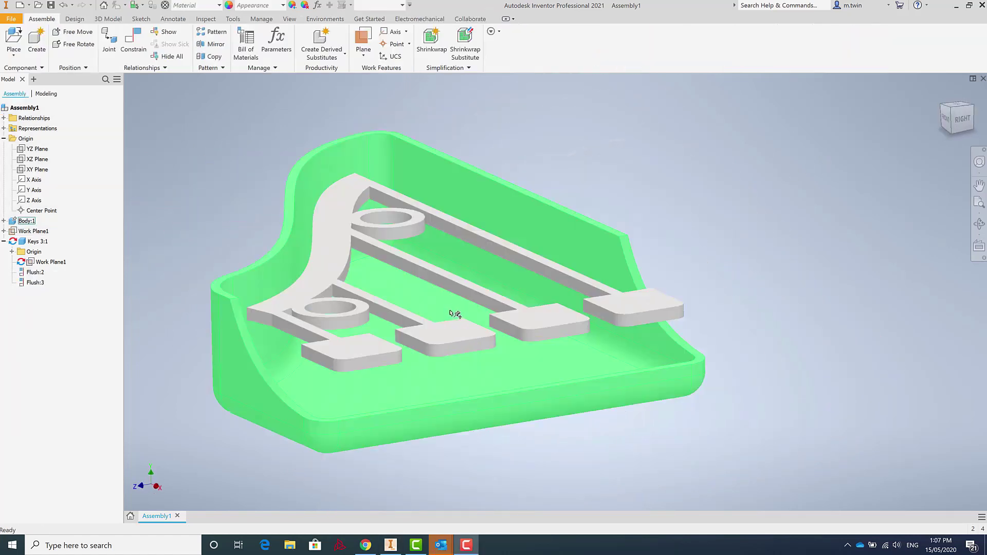
Open the Keys 3 component for editing within the assembly
{"action": "left_click", "coordinate": [379, 309]}
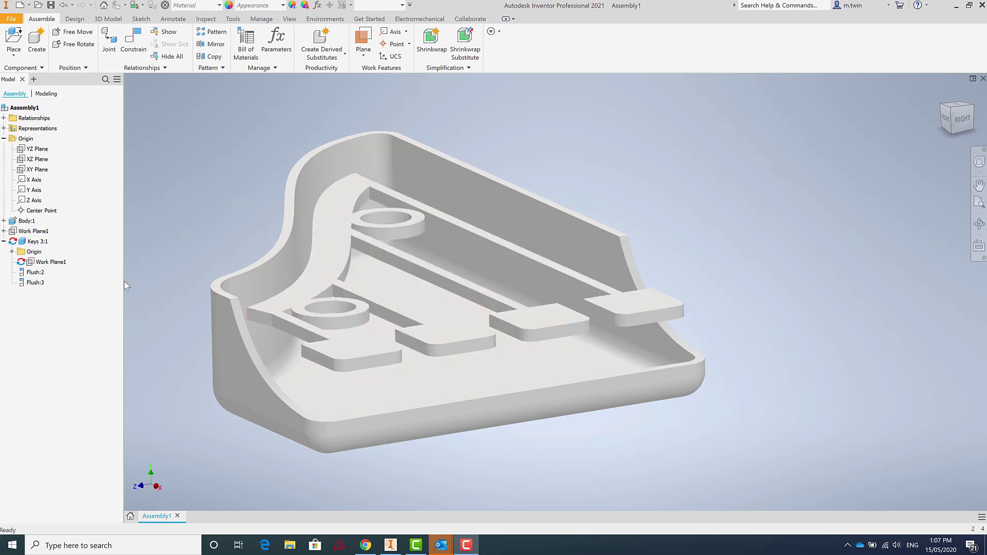
{"action": "right_click", "coordinate": [26, 246]}
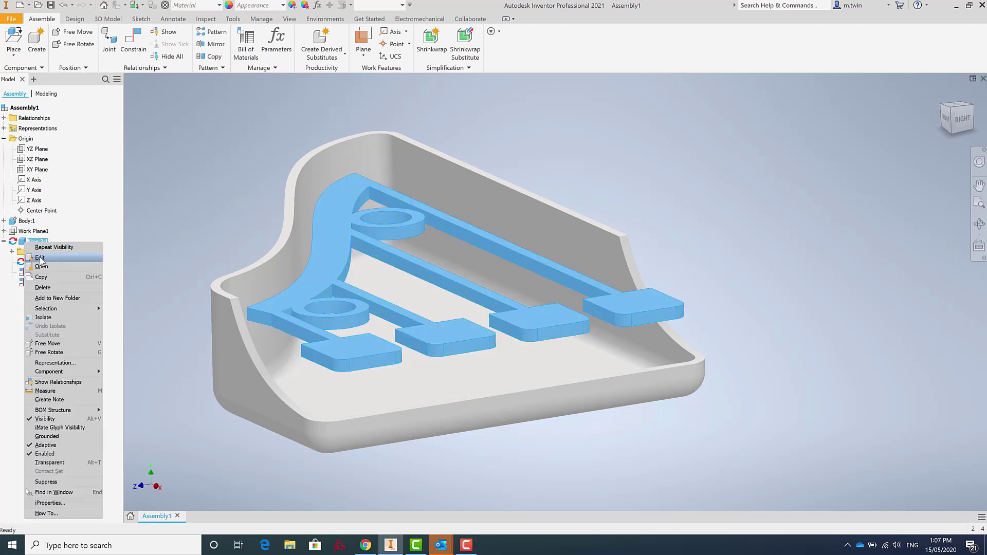
{"action": "left_click", "coordinate": [41, 258]}
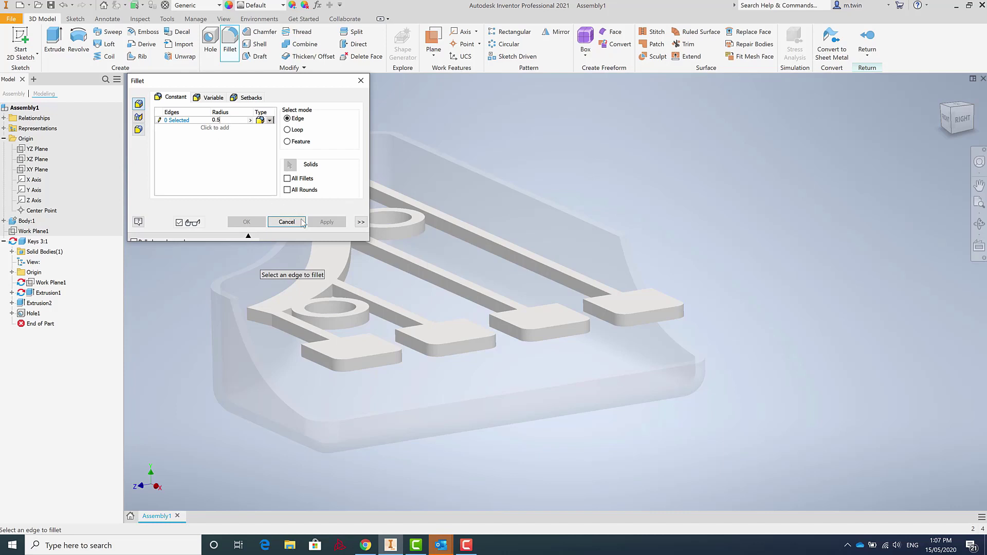
Start a 0.5 mm fillet on the shortest key's pad and arm edges and the end corners of the curved rail
{"action": "left_click", "coordinate": [300, 348]}
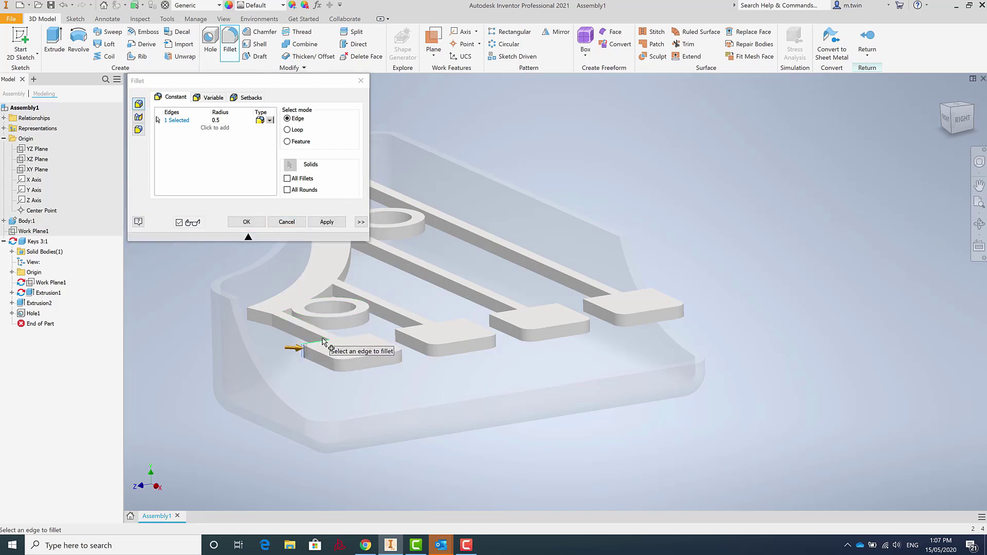
{"action": "middle_click_drag", "start_coordinate": [322, 340], "coordinate": [877, 145], "text": "shift"}
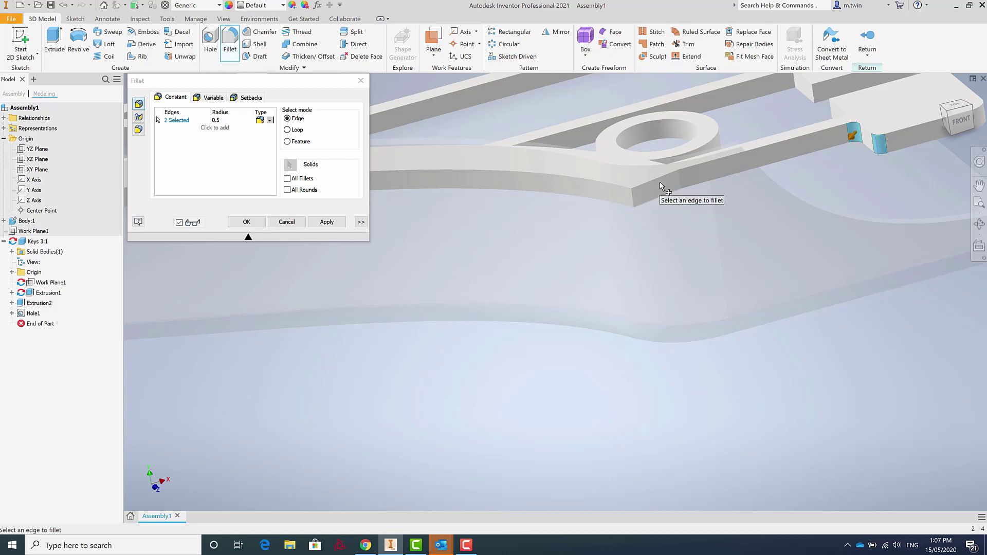
{"action": "left_click", "coordinate": [634, 201]}
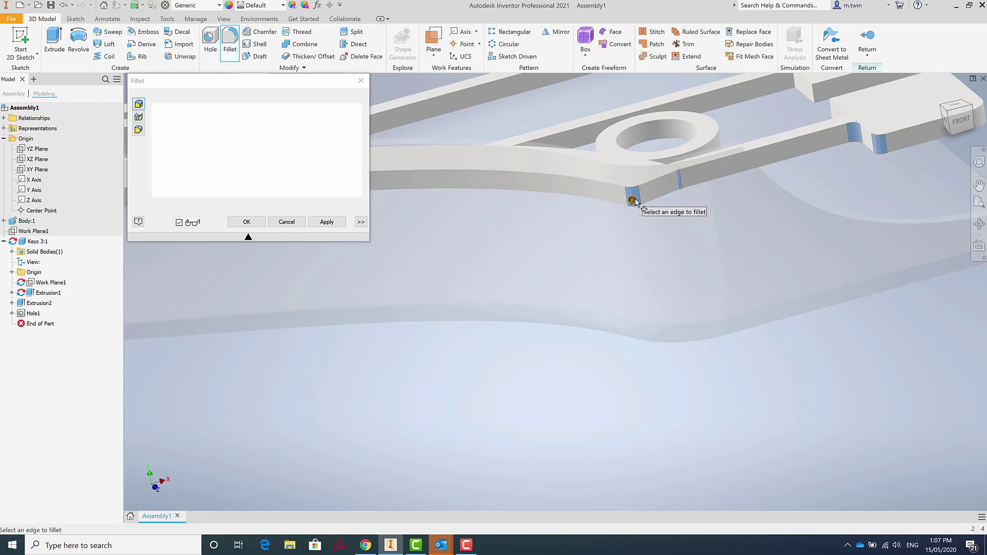
{"action": "middle_click_drag", "start_coordinate": [635, 199], "coordinate": [381, 211], "text": "shift"}
{"action": "left_click", "coordinate": [615, 162]}
Add the vertical corner edges of the longest key's pad and its arm junction to the 0.5 mm fillet
{"action": "left_click", "coordinate": [448, 219]}
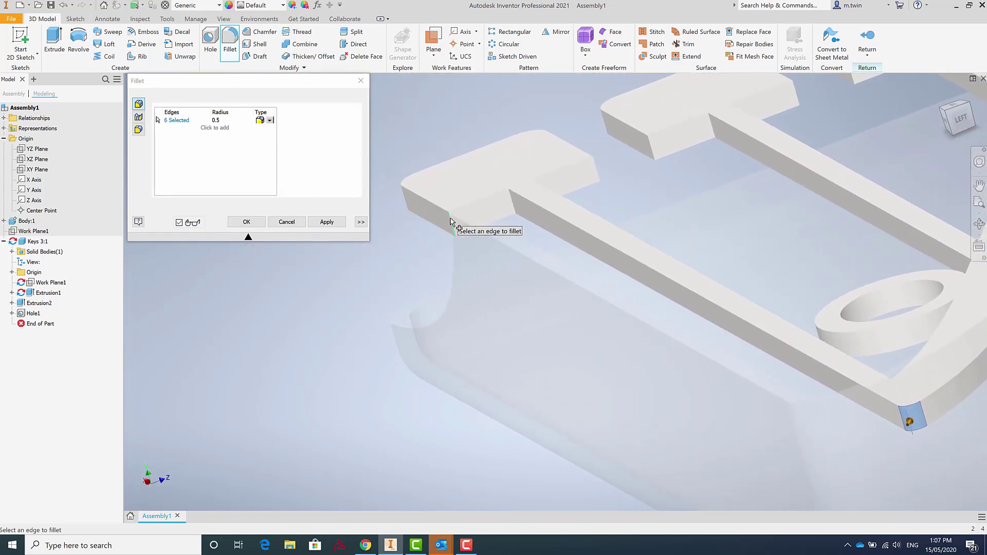
{"action": "left_click", "coordinate": [512, 207]}
{"action": "middle_click_drag", "start_coordinate": [507, 211], "coordinate": [443, 249], "text": "shift"}
{"action": "left_click", "coordinate": [535, 200]}
Add the vertical edges of the second-longest key's pad and its arm junction to the fillet selection
{"action": "left_click", "coordinate": [473, 242]}
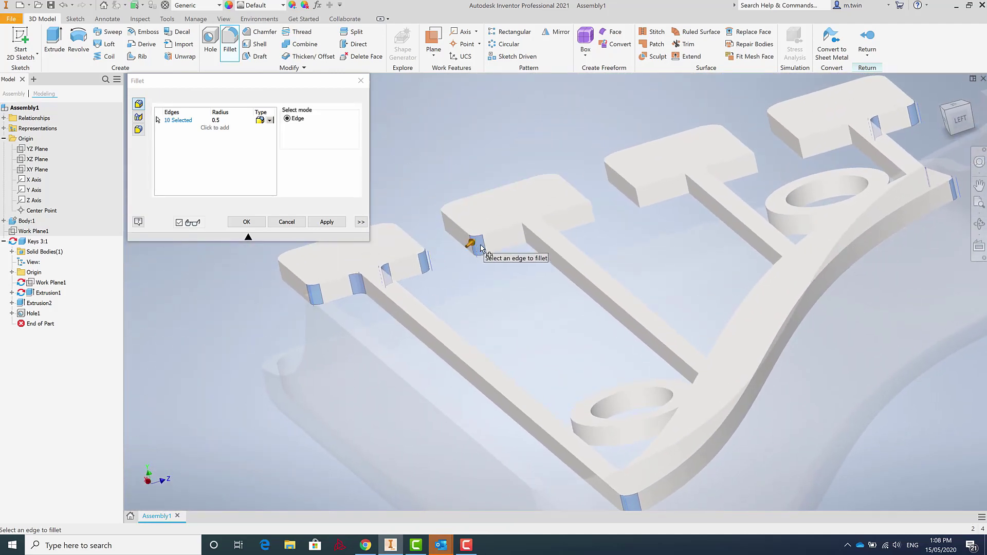
{"action": "left_click", "coordinate": [525, 240]}
{"action": "middle_click_drag", "start_coordinate": [518, 238], "coordinate": [502, 222], "text": "shift"}
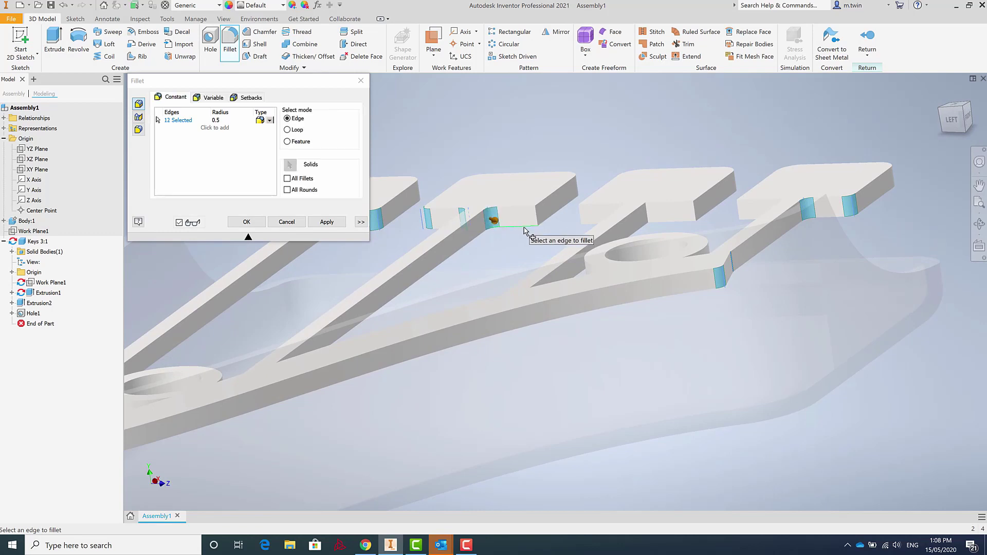
{"action": "middle_click_drag", "start_coordinate": [556, 223], "coordinate": [520, 215], "text": "shift"}
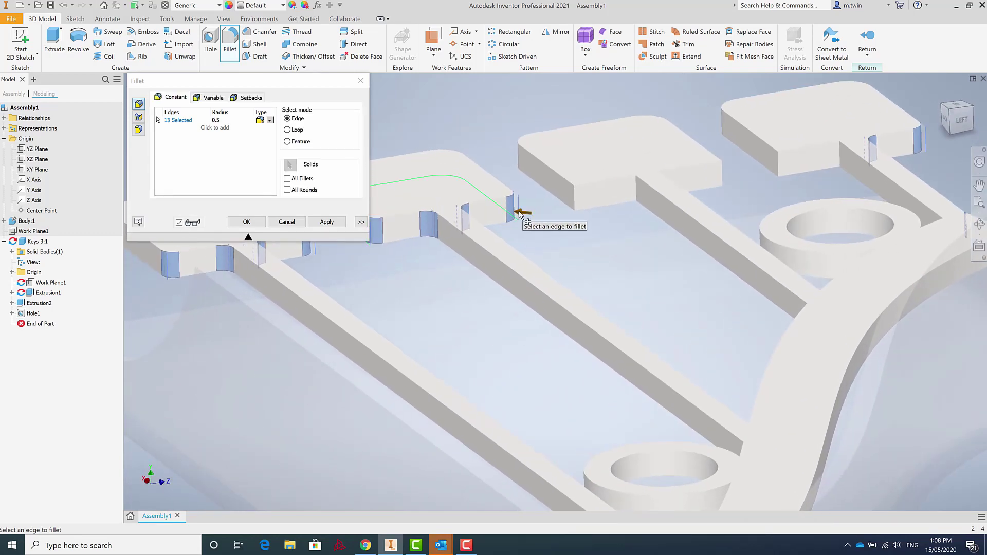
Add the third-longest key's pad edges and the remaining pad edges of the shortest key to the fillet selection
{"action": "left_click", "coordinate": [575, 197]}
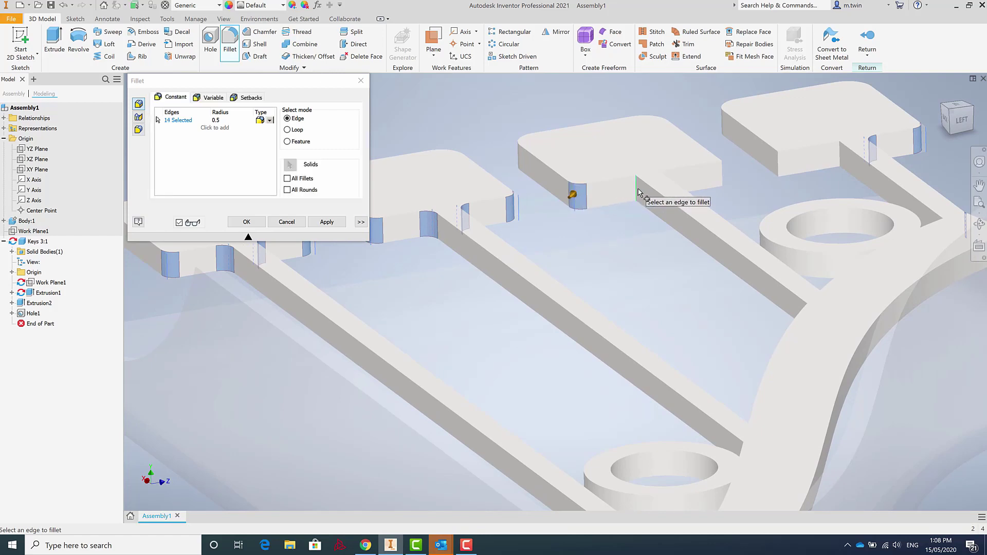
{"action": "left_click", "coordinate": [637, 191]}
{"action": "middle_click_drag", "start_coordinate": [633, 187], "coordinate": [664, 187], "text": "shift"}
{"action": "left_click", "coordinate": [766, 200]}
{"action": "left_click", "coordinate": [644, 184]}
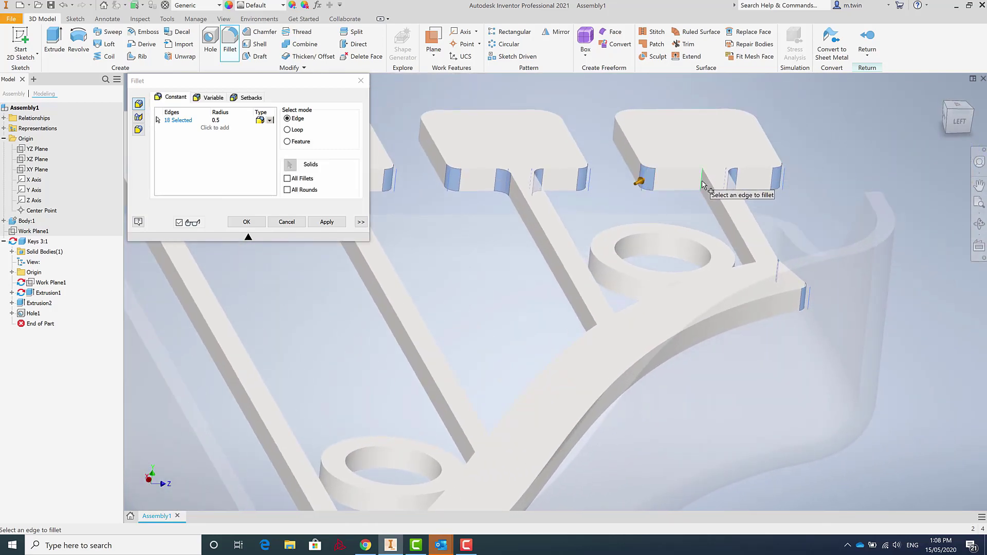
{"action": "left_click", "coordinate": [703, 184]}
Add the inner corner edges between the shortest key's arm, the curved rail and the adjacent round boss to the fillet
{"action": "middle_click_drag", "start_coordinate": [703, 184], "coordinate": [766, 160], "text": "shift"}
{"action": "scroll", "coordinate": [704, 216], "scroll_direction": "down", "scroll_amount": 5}
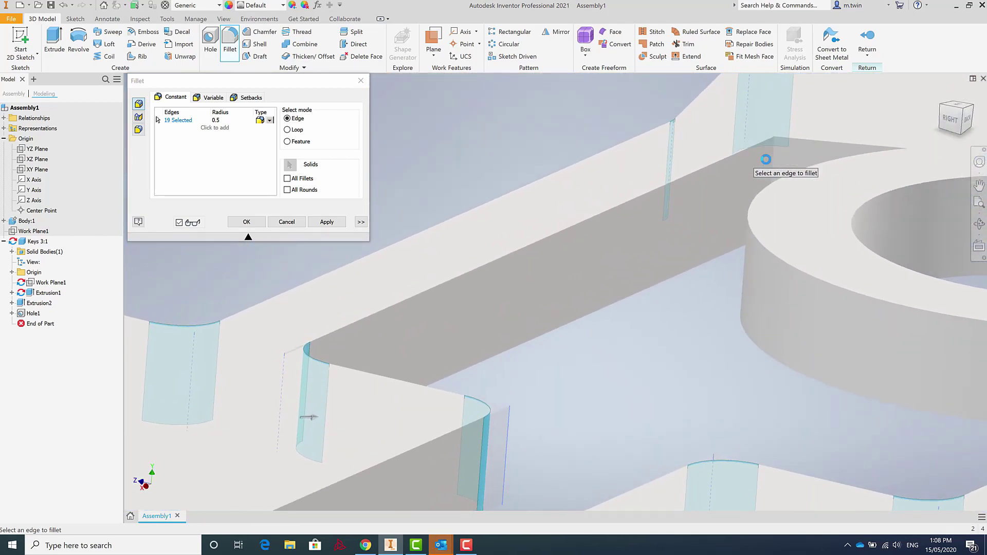
{"action": "left_click", "coordinate": [771, 155]}
{"action": "scroll", "coordinate": [772, 157], "scroll_direction": "up", "scroll_amount": 5}
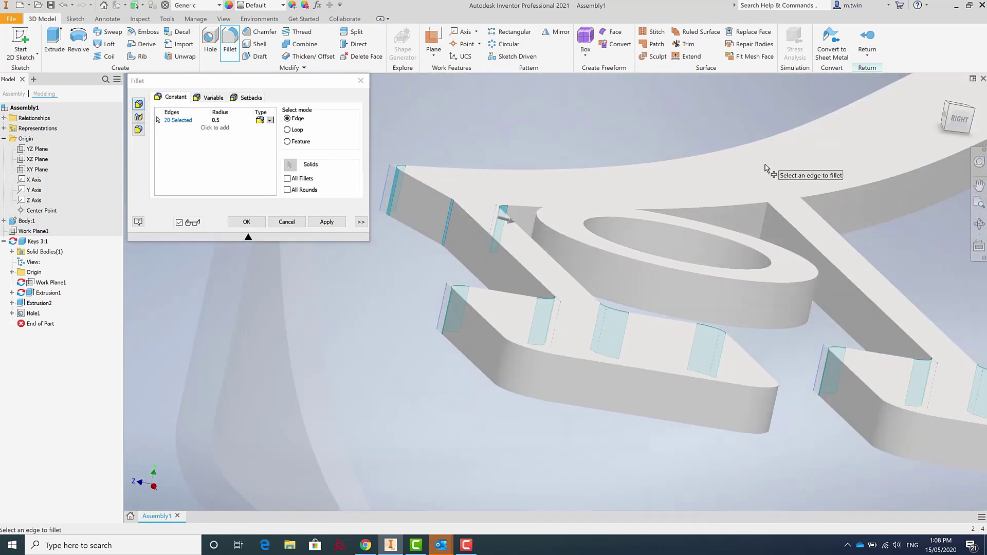
{"action": "middle_click_drag", "start_coordinate": [519, 249], "coordinate": [668, 203], "text": "shift"}
{"action": "scroll", "coordinate": [669, 203], "scroll_direction": "down", "scroll_amount": 2}
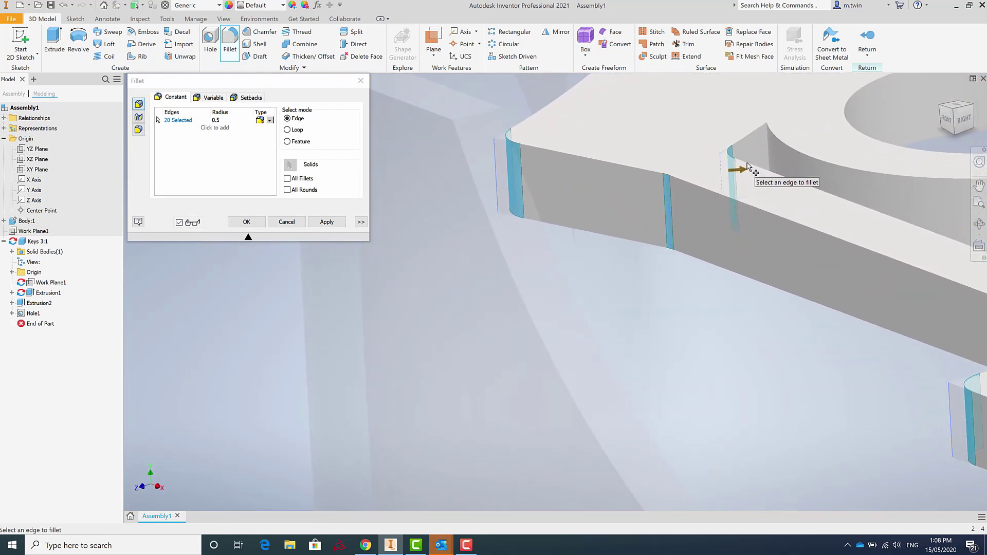
{"action": "scroll", "coordinate": [766, 165], "scroll_direction": "up", "scroll_amount": 6}
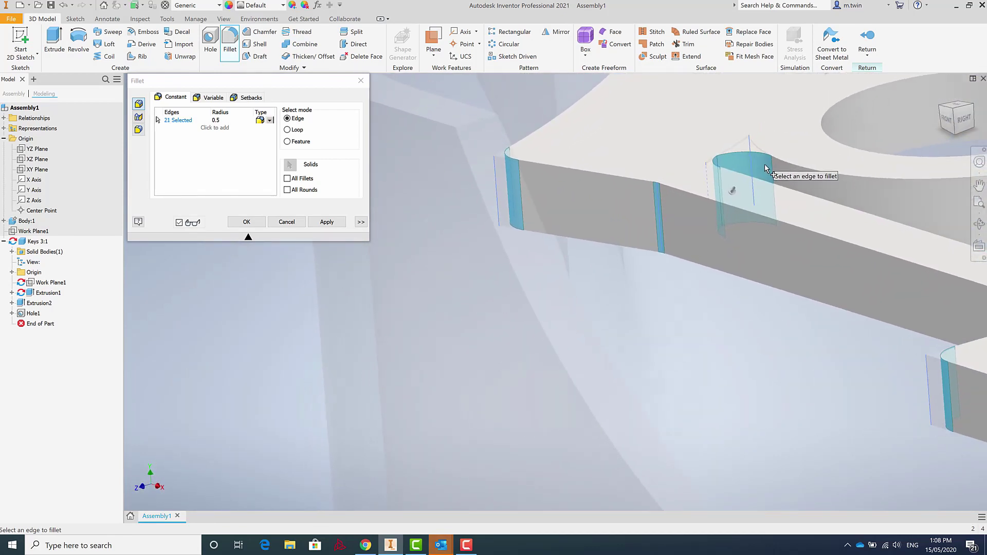
{"action": "scroll", "coordinate": [636, 300], "scroll_direction": "down", "scroll_amount": 2}
Add the vertical edge where the round boss nearest the shortest key meets the curved rail to the 0.5 mm fillet
{"action": "middle_click_drag", "start_coordinate": [636, 300], "coordinate": [434, 229], "text": "shift"}
{"action": "scroll", "coordinate": [507, 161], "scroll_direction": "down", "scroll_amount": 3}
{"action": "middle_click_drag", "start_coordinate": [507, 161], "coordinate": [511, 153], "text": "shift"}
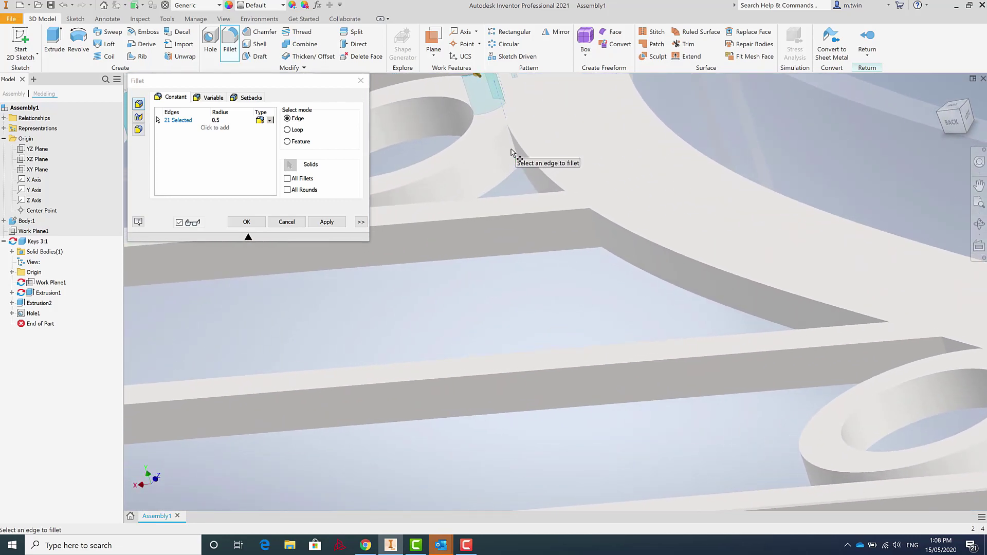
{"action": "left_click", "coordinate": [514, 151]}
Add the inner corner edges where the third-longest and second-longest key arms meet the curved rail to the fillet selection
{"action": "scroll", "coordinate": [511, 151], "scroll_direction": "up", "scroll_amount": 3}
{"action": "middle_click_drag", "start_coordinate": [540, 194], "coordinate": [642, 291], "text": "shift"}
{"action": "scroll", "coordinate": [640, 178], "scroll_direction": "down", "scroll_amount": 2}
{"action": "scroll", "coordinate": [582, 154], "scroll_direction": "up", "scroll_amount": 3}
{"action": "scroll", "coordinate": [642, 291], "scroll_direction": "down", "scroll_amount": 3}
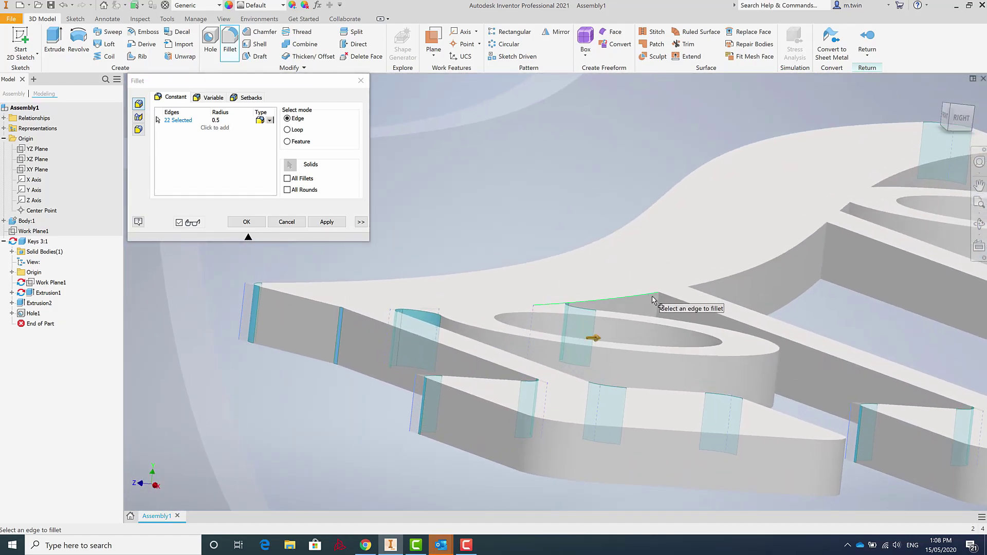
{"action": "left_click", "coordinate": [658, 304]}
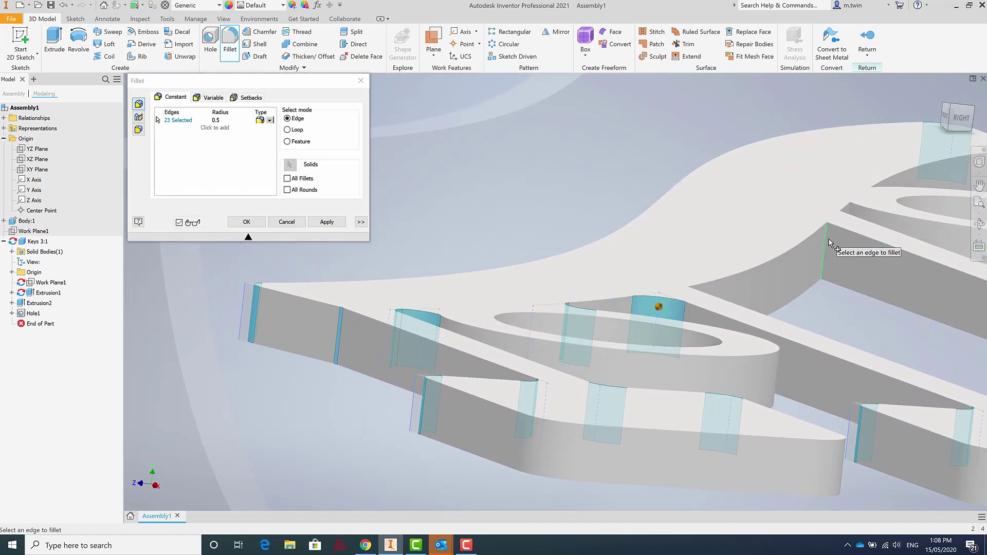
{"action": "left_click", "coordinate": [850, 213]}
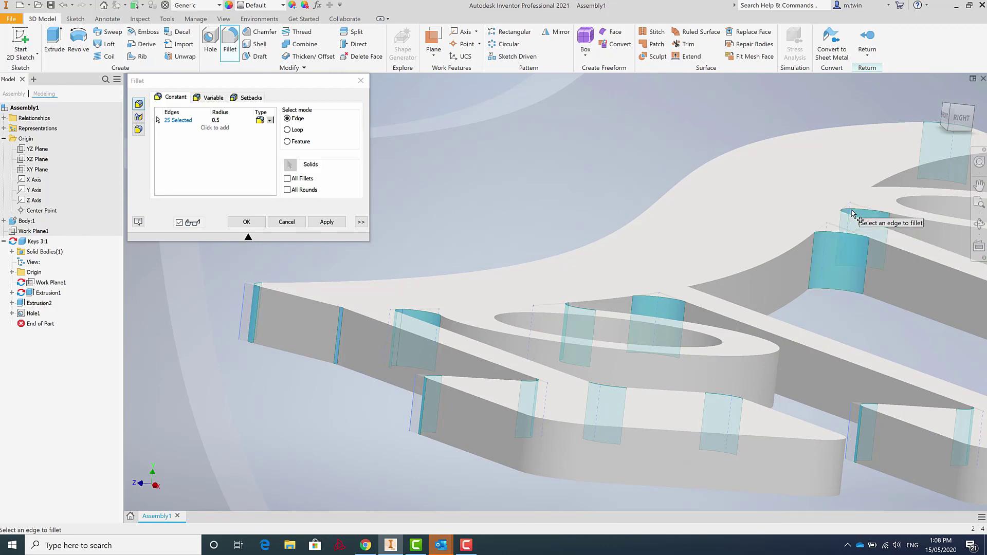
Add the junction edges of the longest key's arm and its adjacent round boss, and apply the 0.5 mm fillet
{"action": "middle_click_drag", "start_coordinate": [877, 216], "coordinate": [396, 296], "text": "shift"}
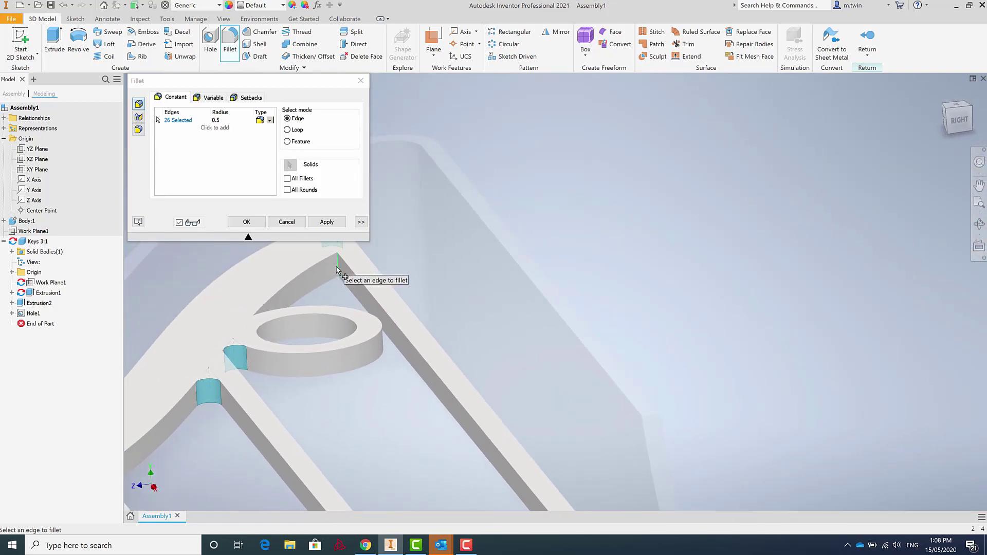
{"action": "middle_click_drag", "start_coordinate": [338, 267], "coordinate": [795, 320], "text": "shift"}
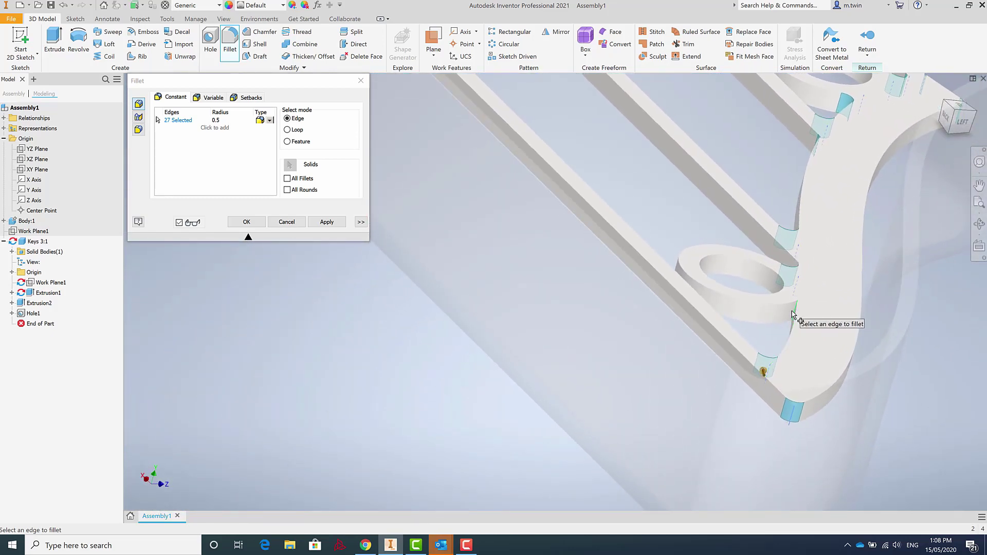
{"action": "middle_click_drag", "start_coordinate": [654, 359], "coordinate": [733, 321], "text": "shift"}
{"action": "scroll", "coordinate": [686, 333], "scroll_direction": "down", "scroll_amount": 2}
{"action": "scroll", "coordinate": [731, 318], "scroll_direction": "down", "scroll_amount": 2}
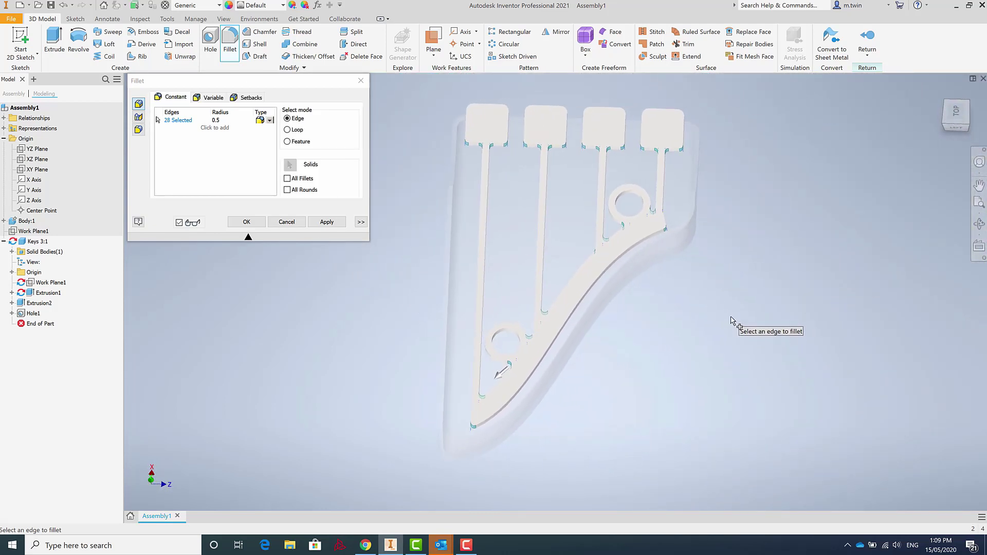
{"action": "left_click", "coordinate": [327, 223]}
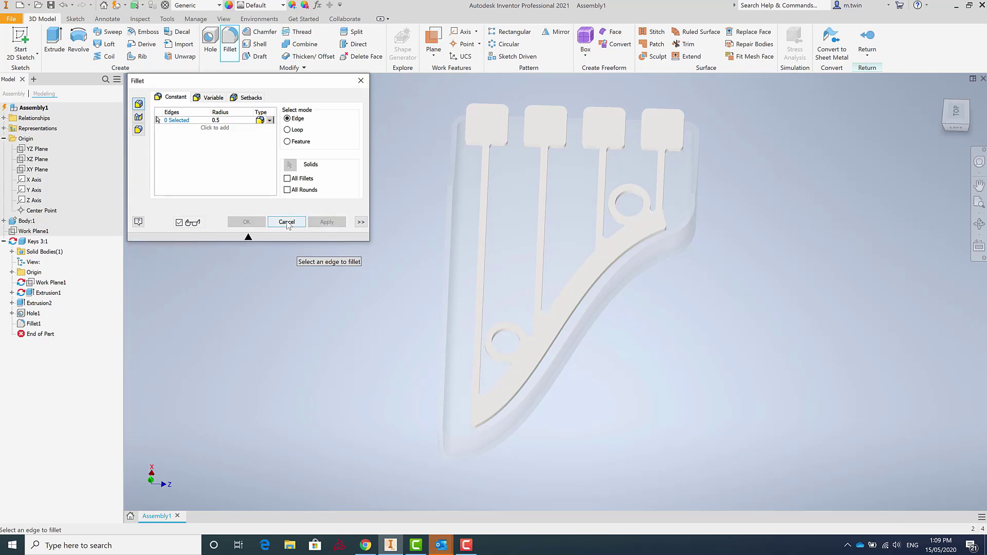
{"action": "left_click", "coordinate": [287, 222]}
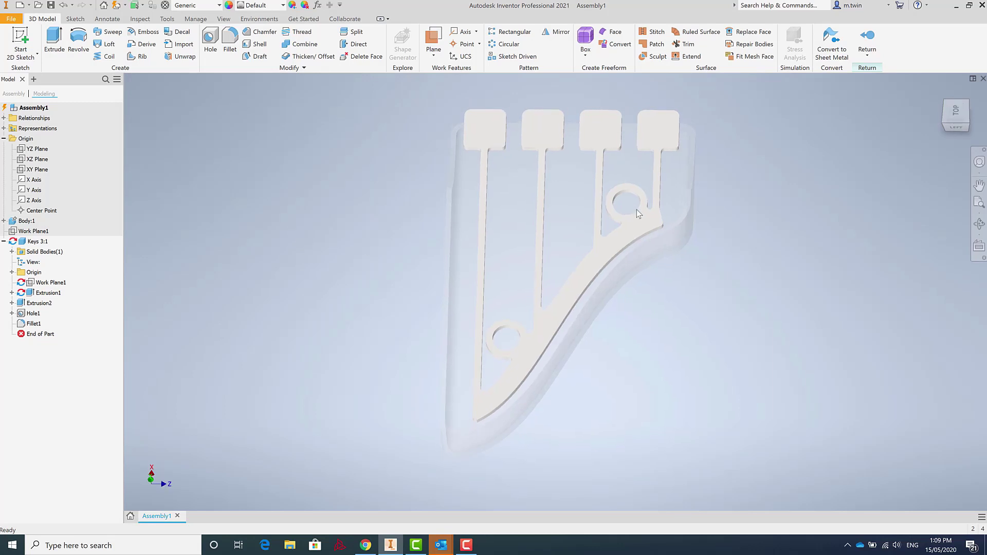
Finish editing the Keys 3 part and return to the assembly to inspect the keys inside the body
{"action": "middle_click_drag", "start_coordinate": [636, 209], "coordinate": [562, 230], "text": "shift"}
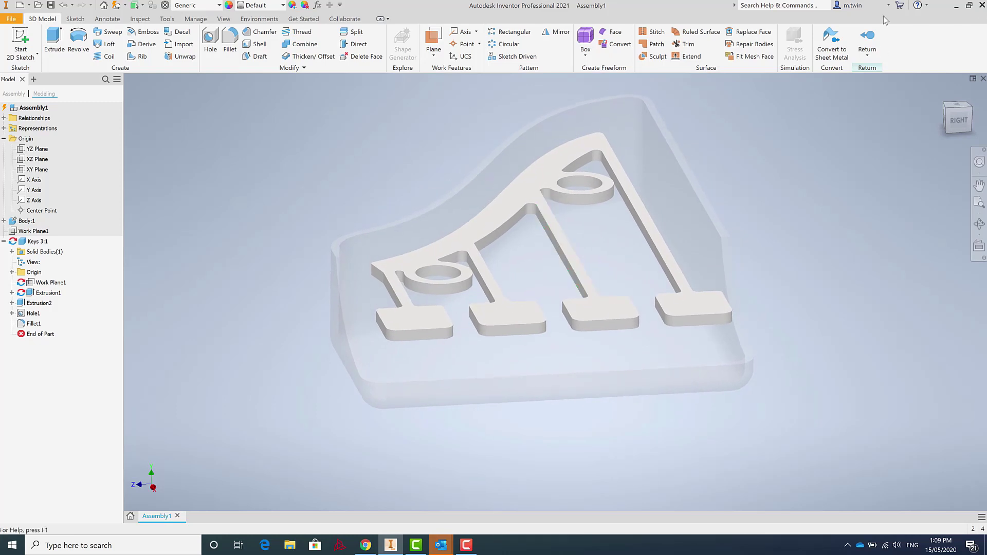
{"action": "left_click", "coordinate": [867, 38]}
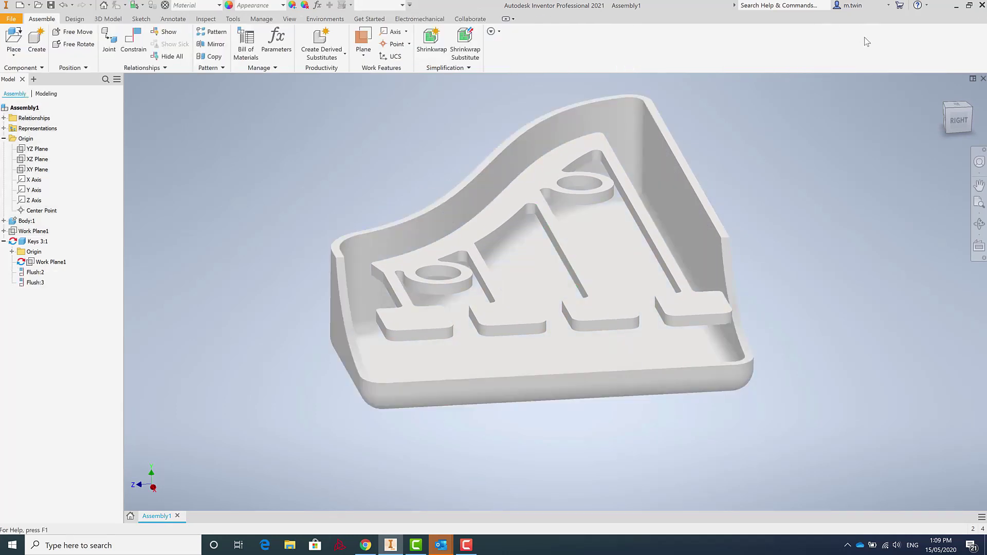
{"action": "mouse_move", "coordinate": [629, 214]}
{"action": "middle_mouse_down", "text": "shift"}
{"action": "mouse_move", "coordinate": [614, 227]}
{"action": "mouse_move", "coordinate": [634, 236]}
{"action": "mouse_move", "coordinate": [642, 197]}
{"action": "mouse_move", "coordinate": [630, 205]}
{"action": "middle_mouse_up", "text": "shift"}
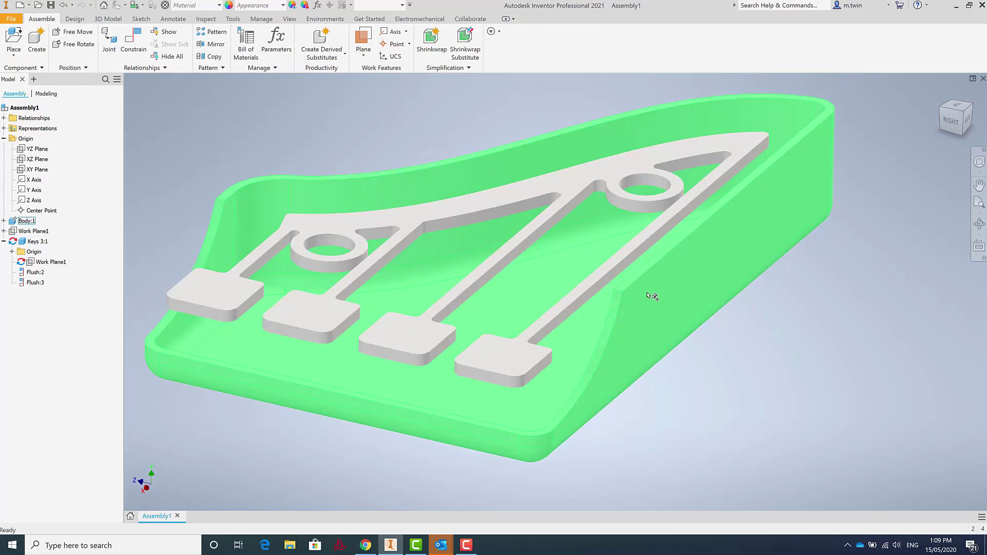
{"action": "middle_click_drag", "start_coordinate": [660, 283], "coordinate": [260, 192], "text": "shift"}
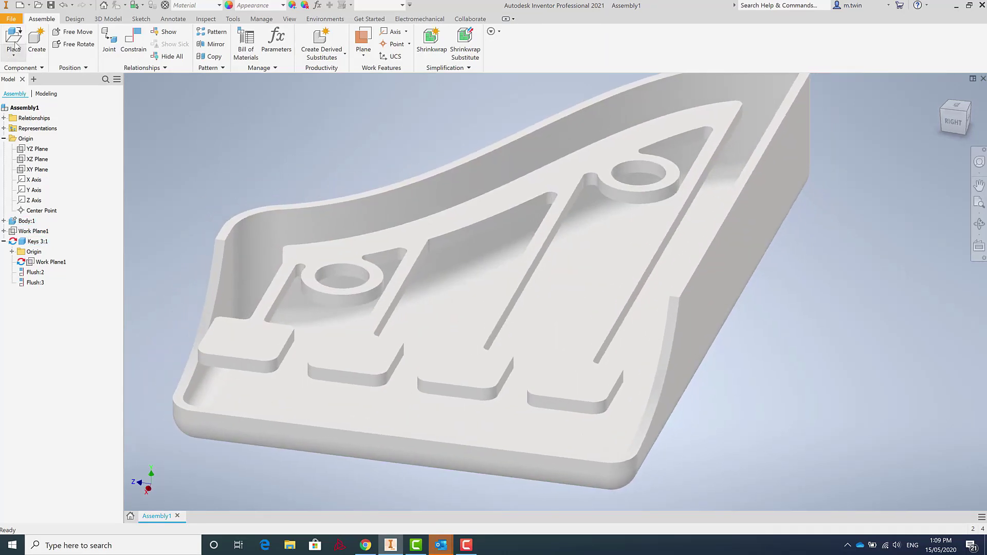
Edit the Body part in place and start a 2D sketch on its inner floor face
{"action": "left_click", "coordinate": [28, 221]}
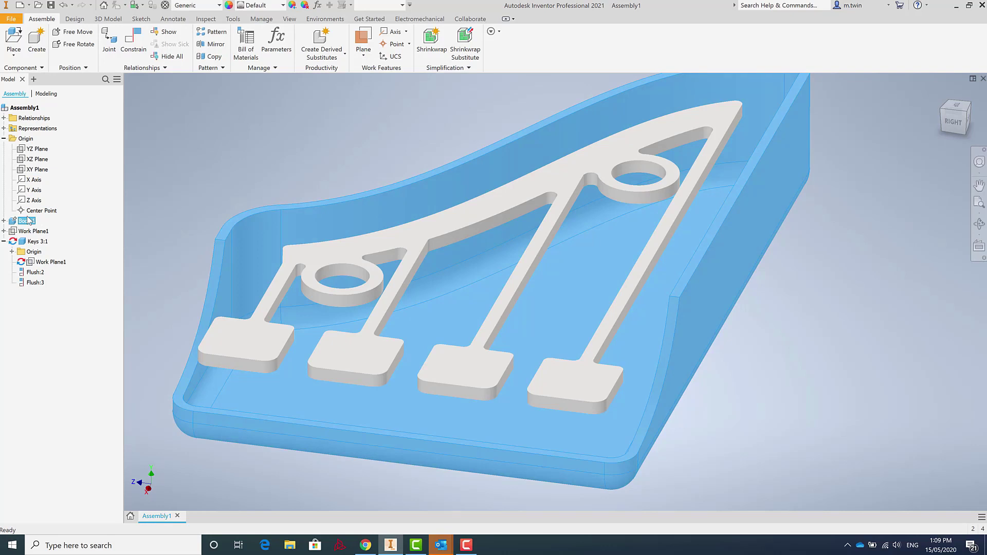
{"action": "right_click", "coordinate": [27, 222]}
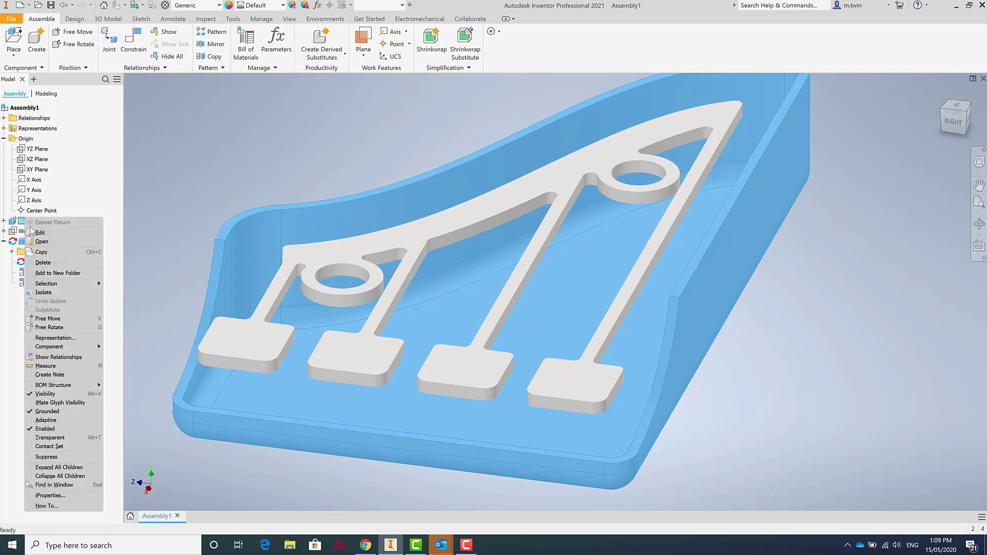
{"action": "left_click", "coordinate": [31, 233]}
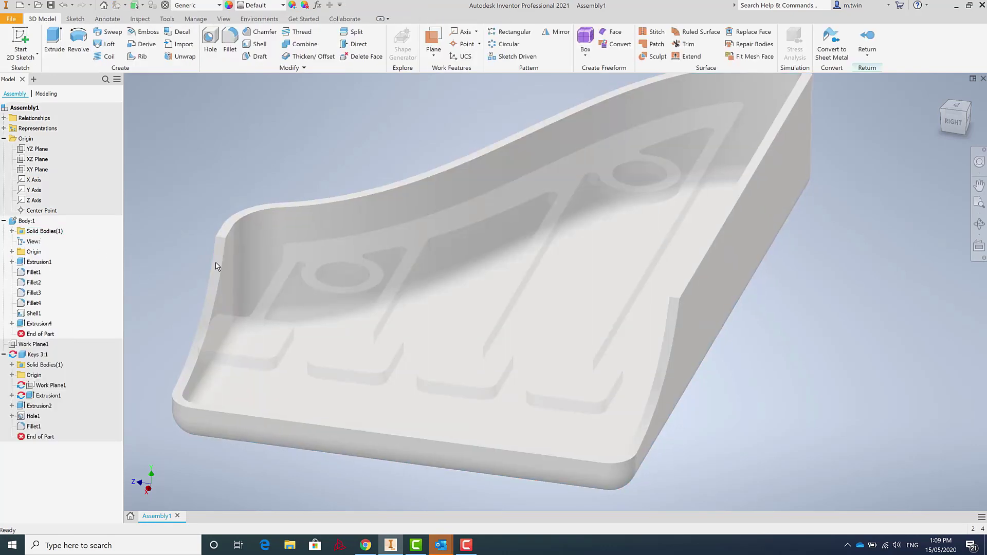
{"action": "middle_click_drag", "start_coordinate": [413, 331], "coordinate": [281, 244], "text": "shift"}
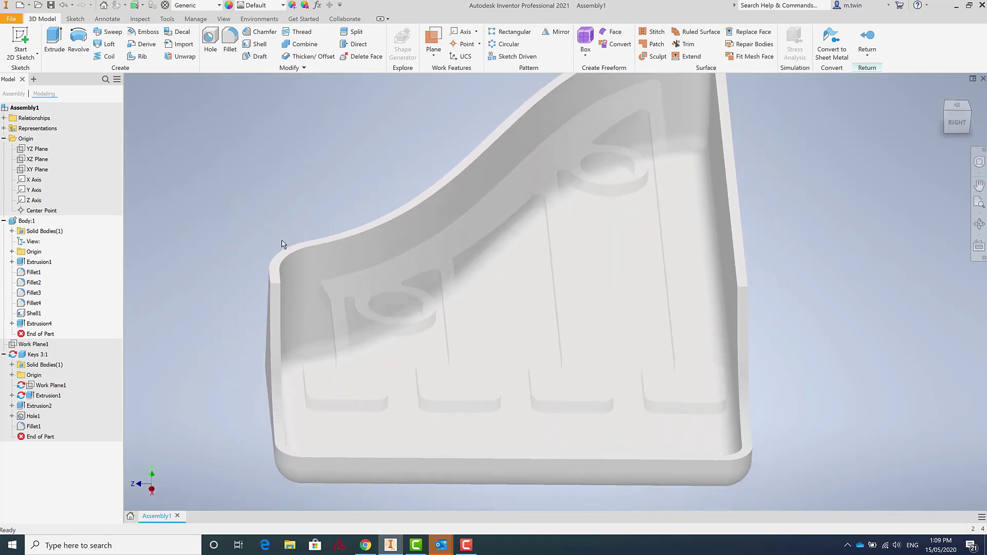
{"action": "left_click", "coordinate": [20, 39]}
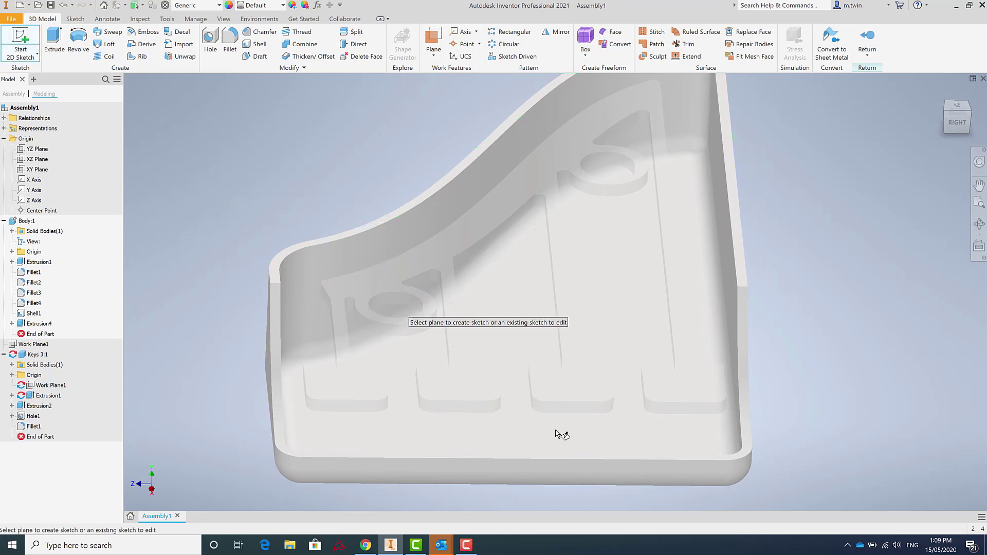
{"action": "left_click", "coordinate": [502, 302]}
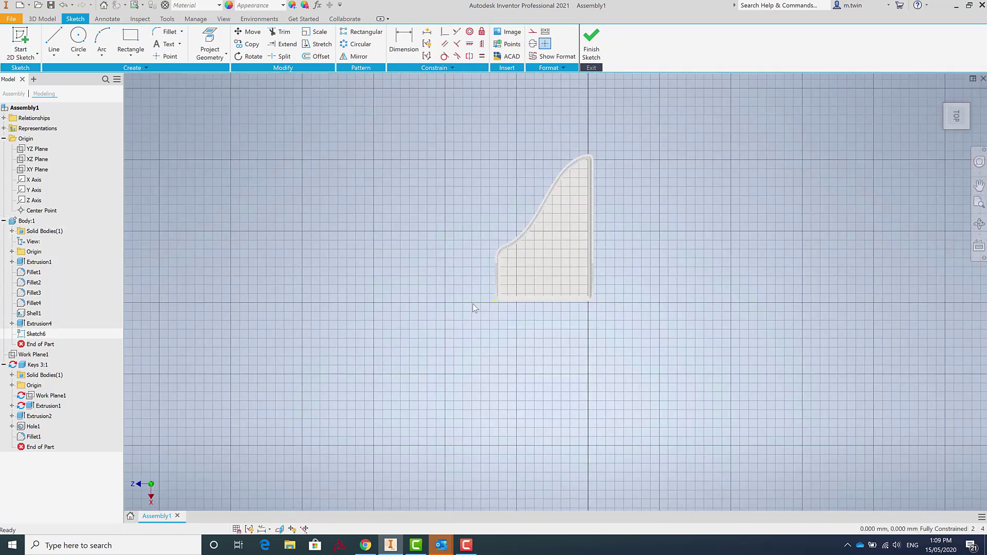
{"action": "scroll", "coordinate": [607, 149], "scroll_direction": "down", "scroll_amount": 3}
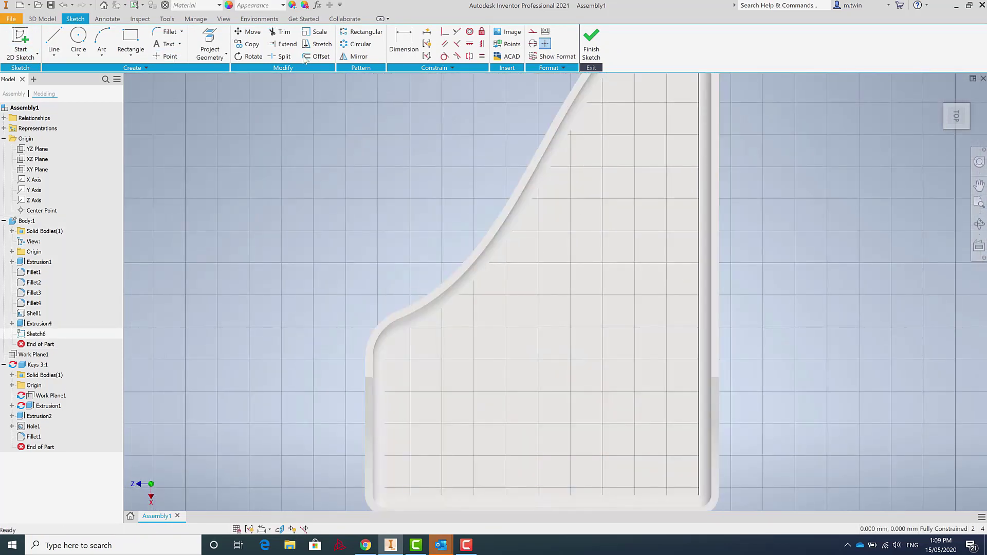
Project the hole edges of both round bosses on the Keys 3 part into the Body's floor sketch
{"action": "left_click", "coordinate": [215, 36]}
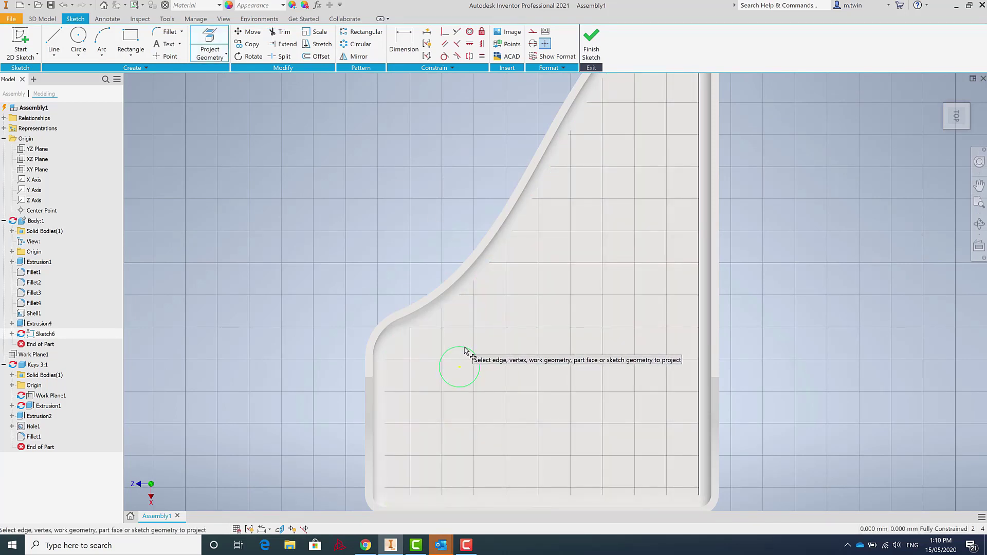
{"action": "scroll", "coordinate": [434, 397], "scroll_direction": "down", "scroll_amount": 4}
{"action": "scroll", "coordinate": [470, 353], "scroll_direction": "up", "scroll_amount": 5}
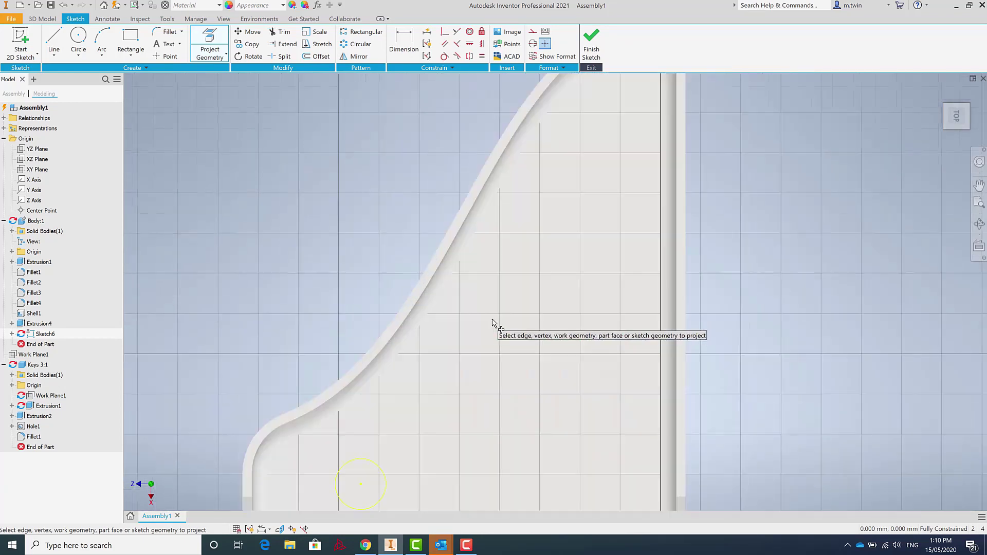
{"action": "left_click", "coordinate": [564, 193]}
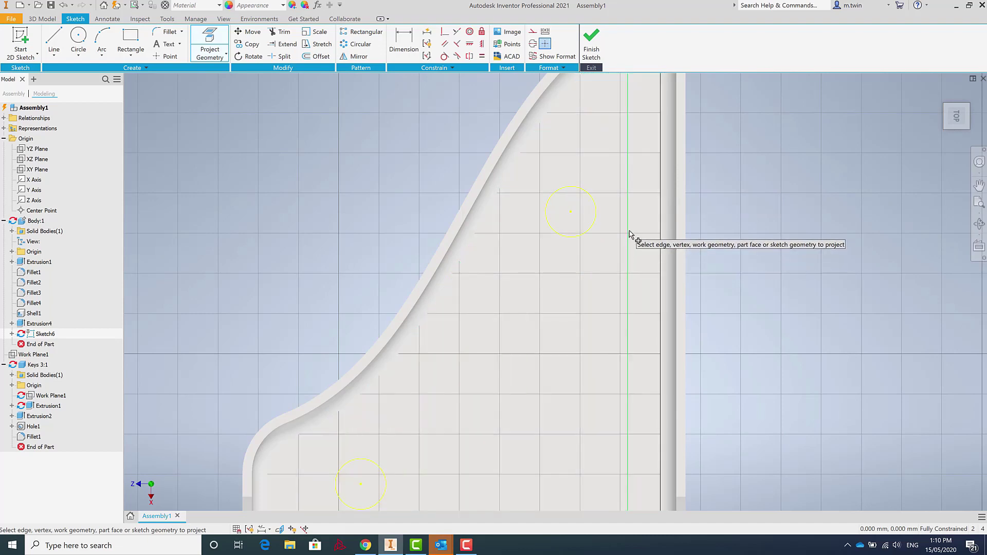
{"action": "scroll", "coordinate": [648, 219], "scroll_direction": "down", "scroll_amount": 5}
{"action": "scroll", "coordinate": [642, 220], "scroll_direction": "up", "scroll_amount": 3}
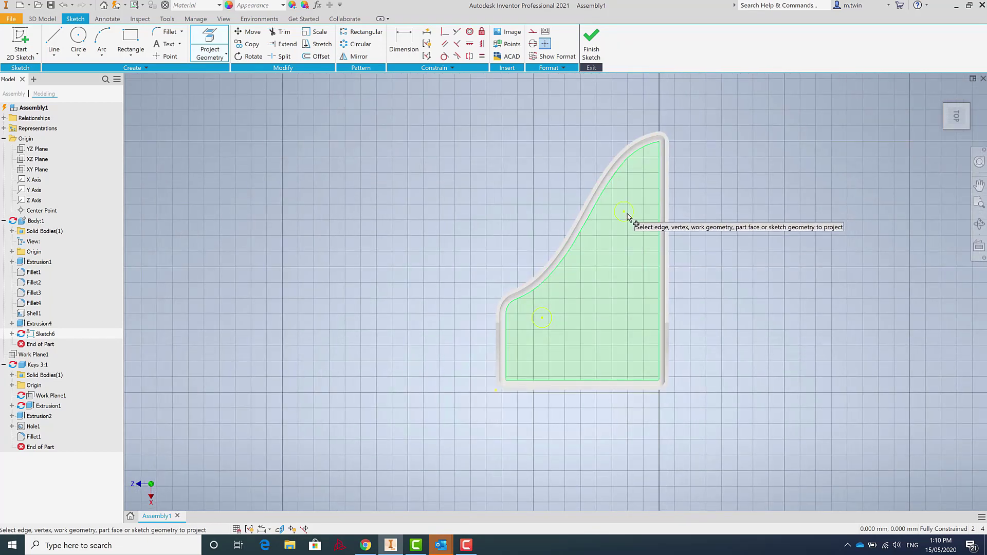
{"action": "scroll", "coordinate": [628, 216], "scroll_direction": "up", "scroll_amount": 2}
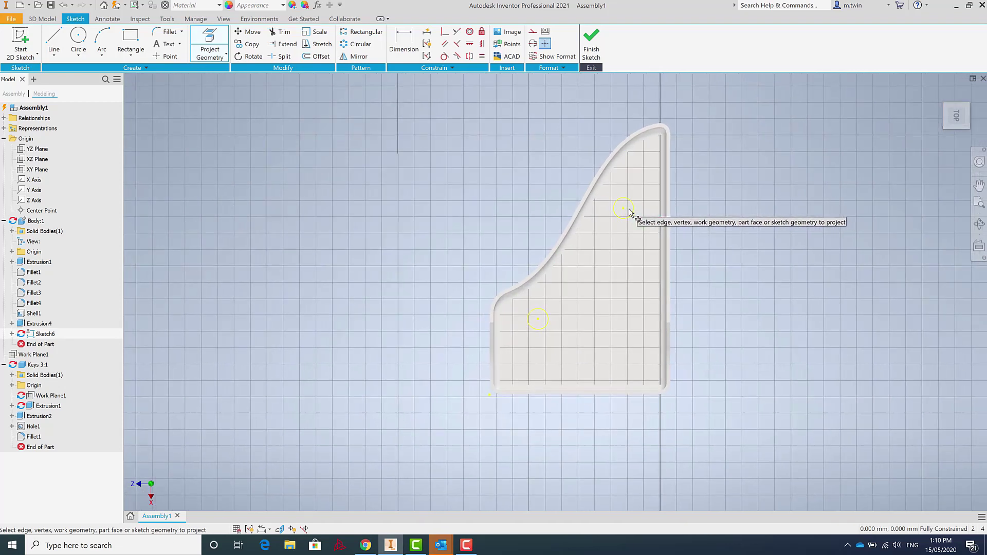
{"action": "scroll", "coordinate": [630, 210], "scroll_direction": "up", "scroll_amount": 2}
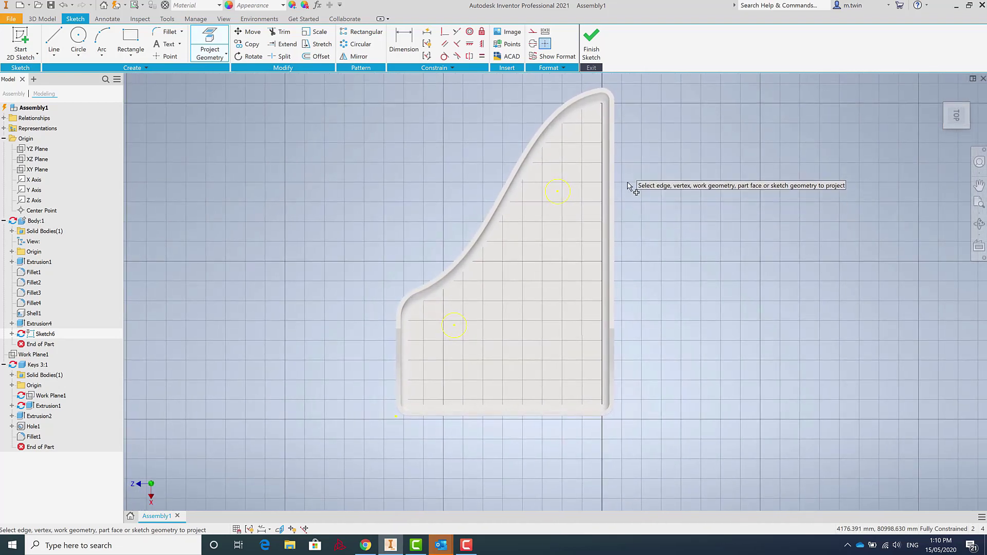
{"action": "left_click", "coordinate": [560, 204]}
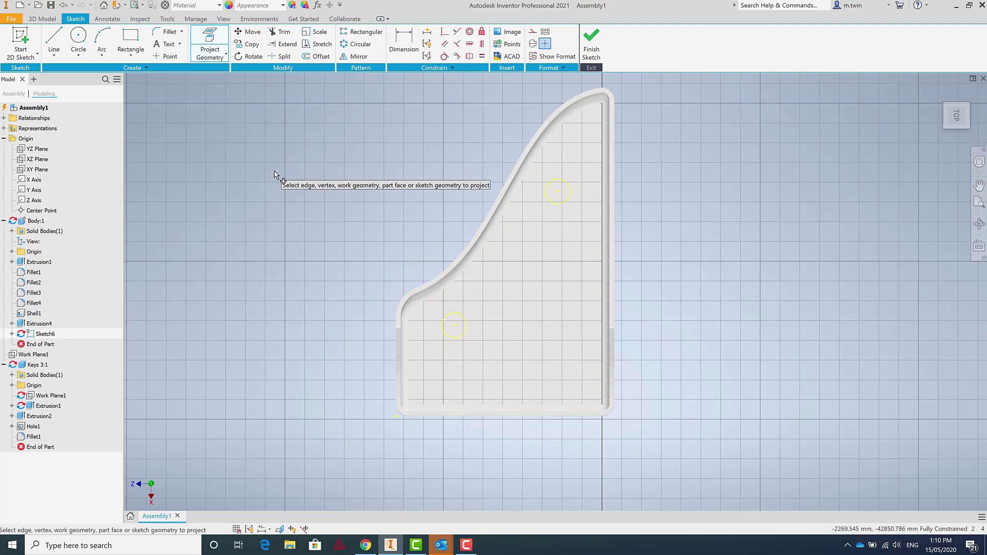
{"action": "scroll", "coordinate": [286, 162], "scroll_direction": "up", "scroll_amount": 1}
{"action": "scroll", "coordinate": [286, 162], "scroll_direction": "up", "scroll_amount": 2}
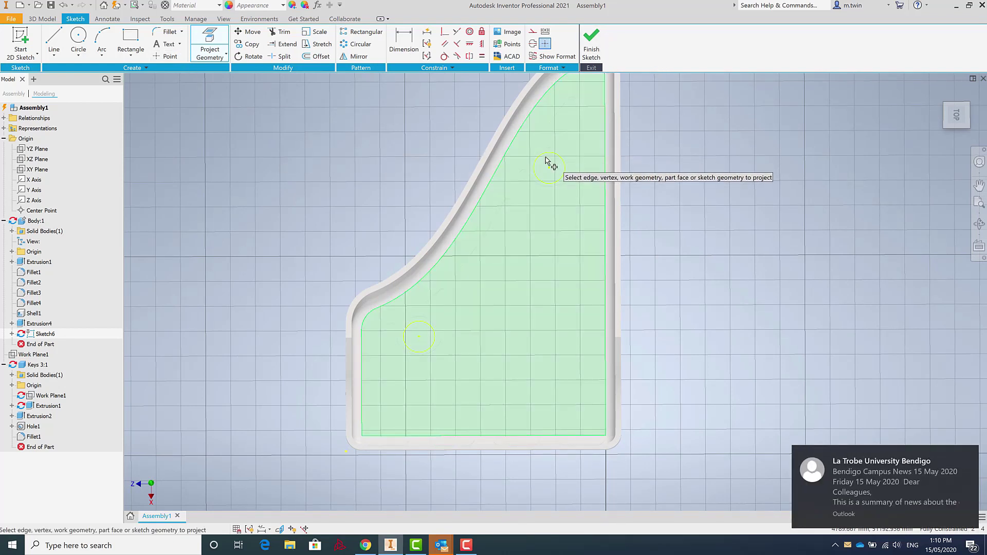
{"action": "left_click", "coordinate": [222, 41]}
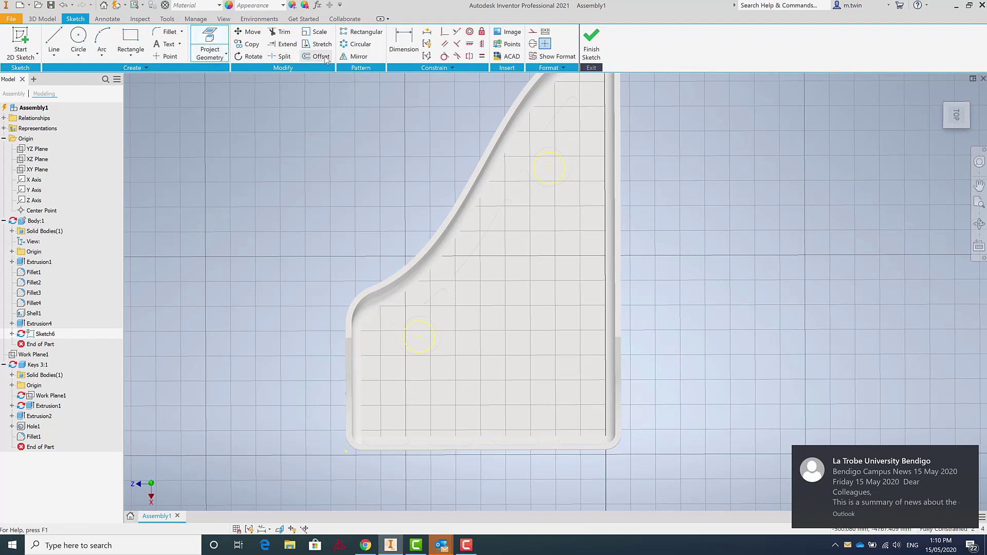
Offset both projected hole circles inward by 1.9 mm
{"action": "left_click", "coordinate": [325, 57]}
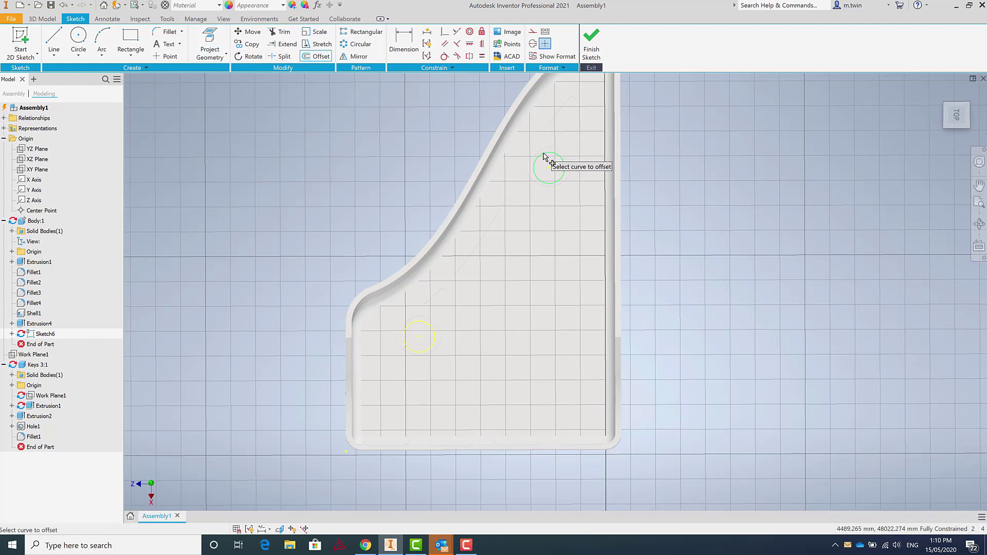
{"action": "left_click", "coordinate": [543, 154]}
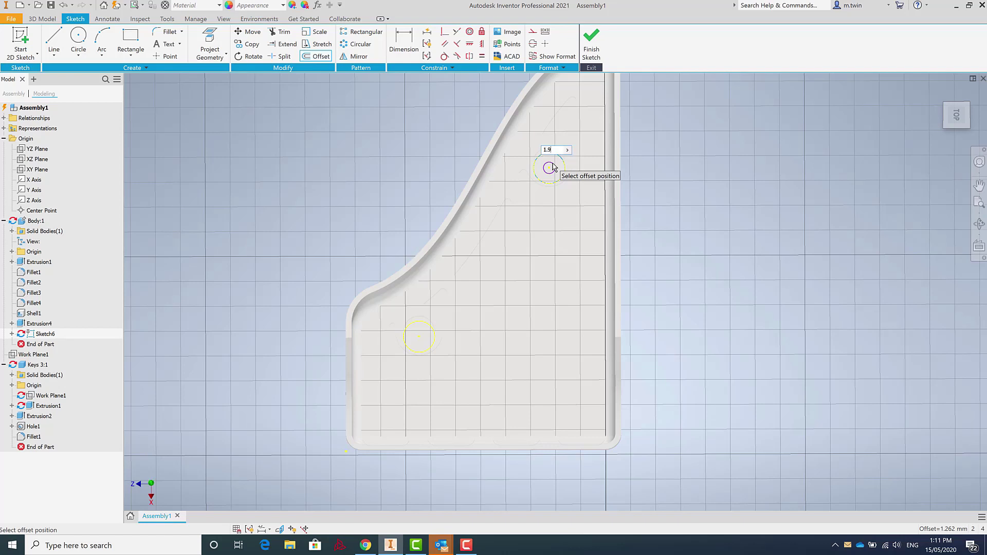
{"action": "key", "text": "Return"}
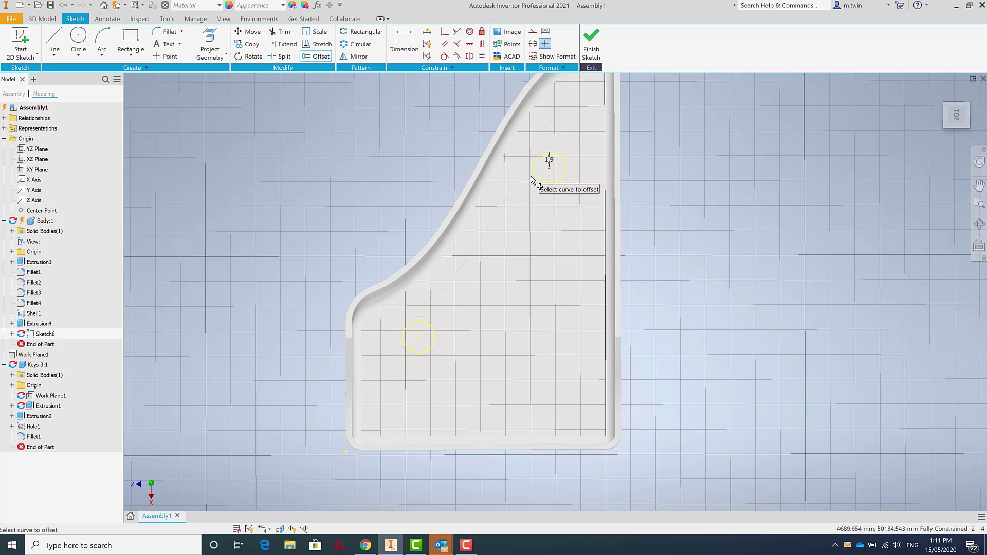
{"action": "left_click", "coordinate": [418, 325]}
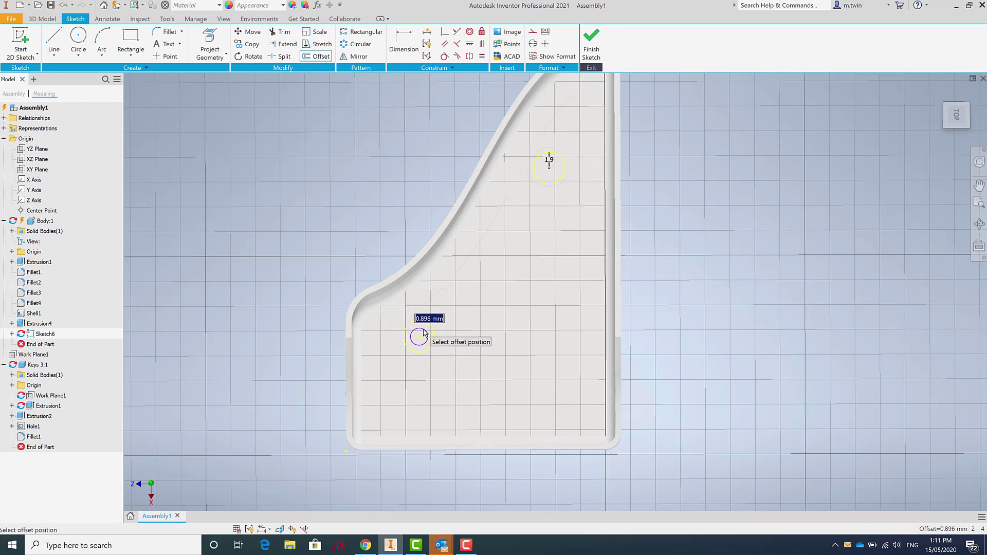
{"action": "key", "text": "Return"}
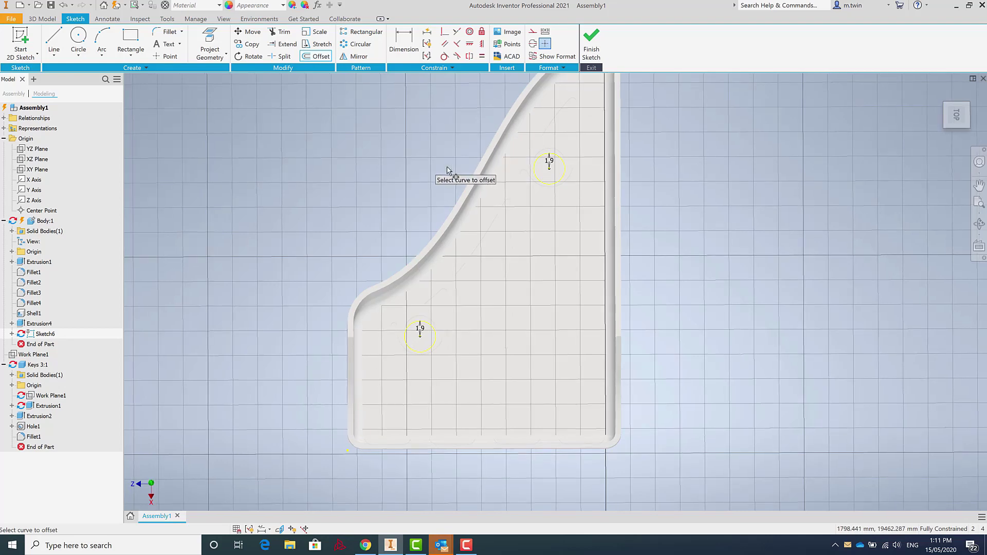
Offset both projected hole circles outward by 1.5 mm and finish the floor sketch
{"action": "scroll", "coordinate": [569, 168], "scroll_direction": "down", "scroll_amount": 1}
{"action": "left_click", "coordinate": [562, 162]}
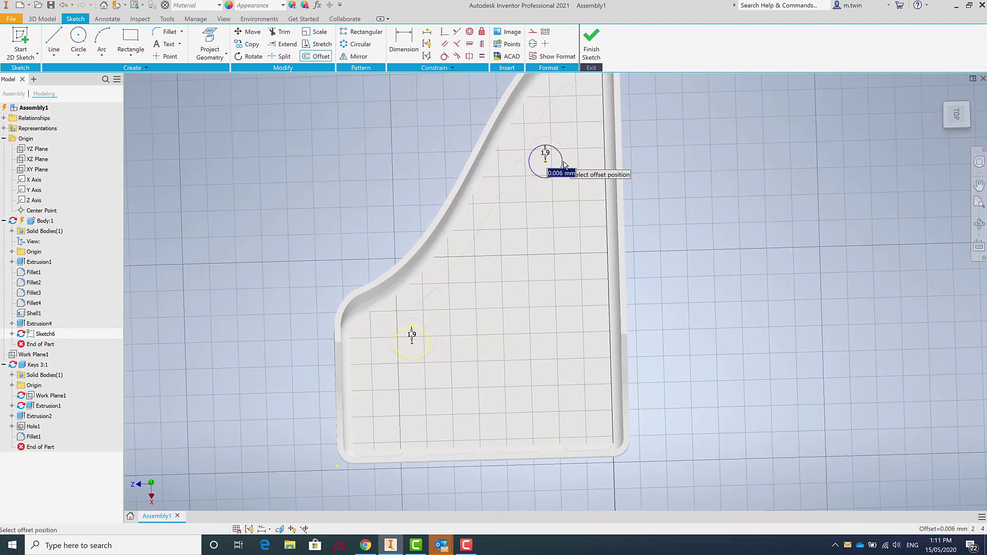
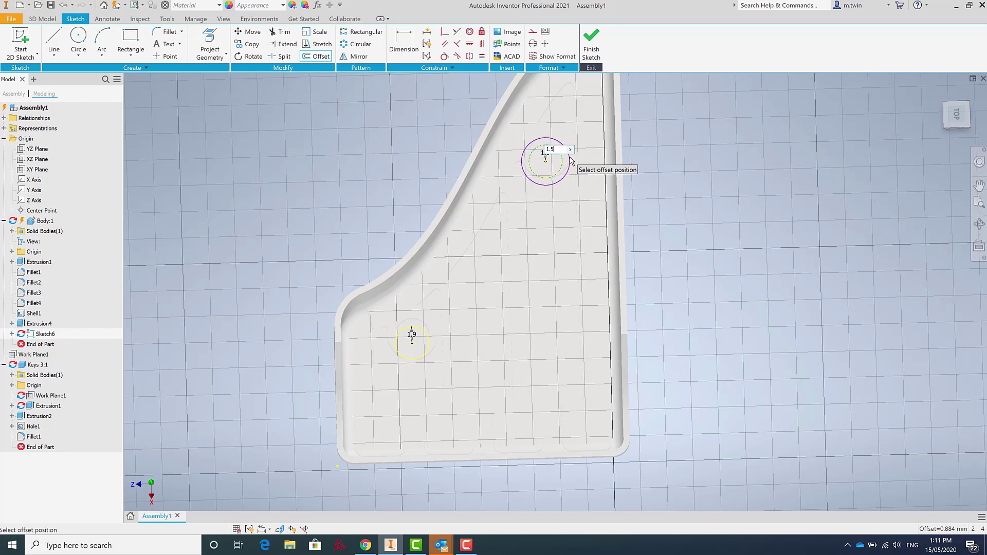
{"action": "key", "text": "Return"}
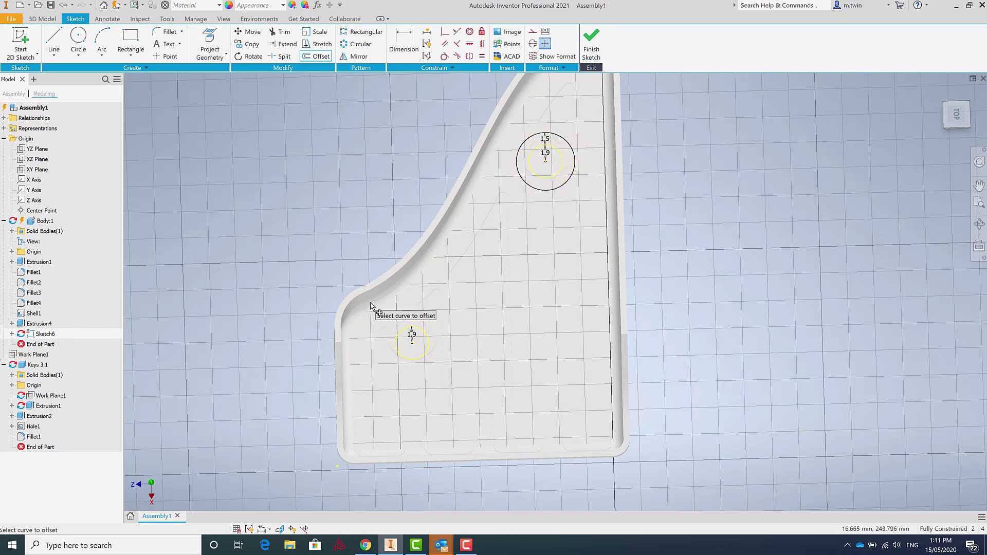
{"action": "left_click", "coordinate": [426, 352]}
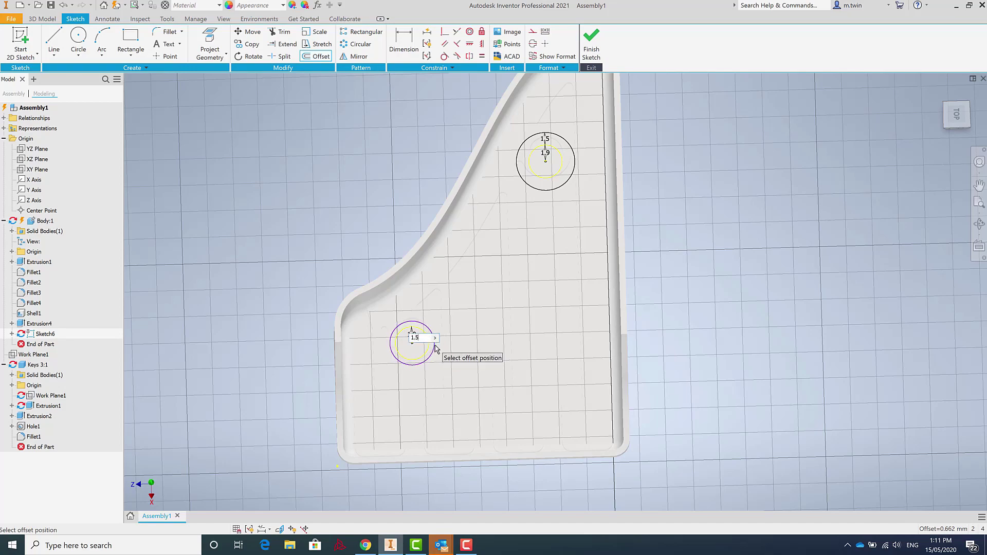
{"action": "key", "text": "Return"}
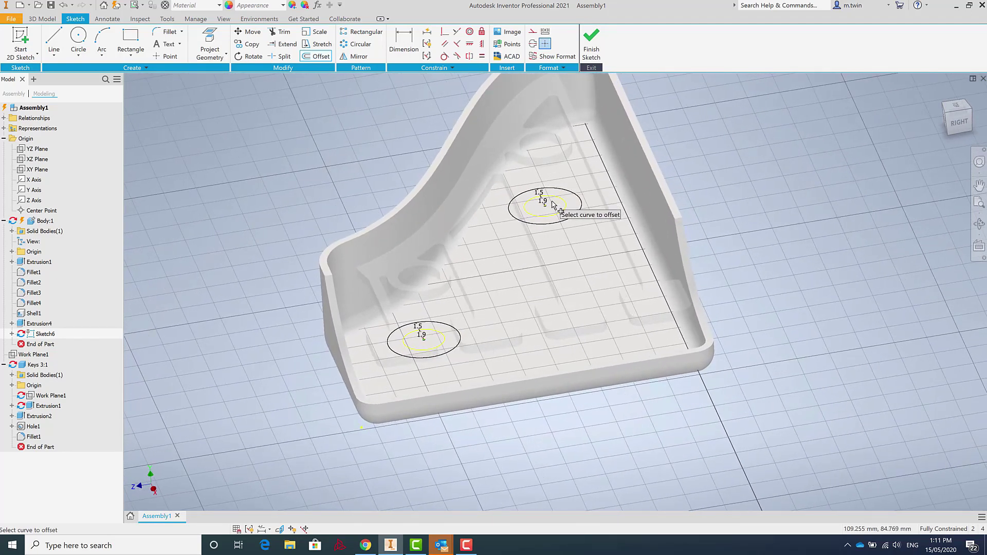
{"action": "left_click", "coordinate": [590, 44]}
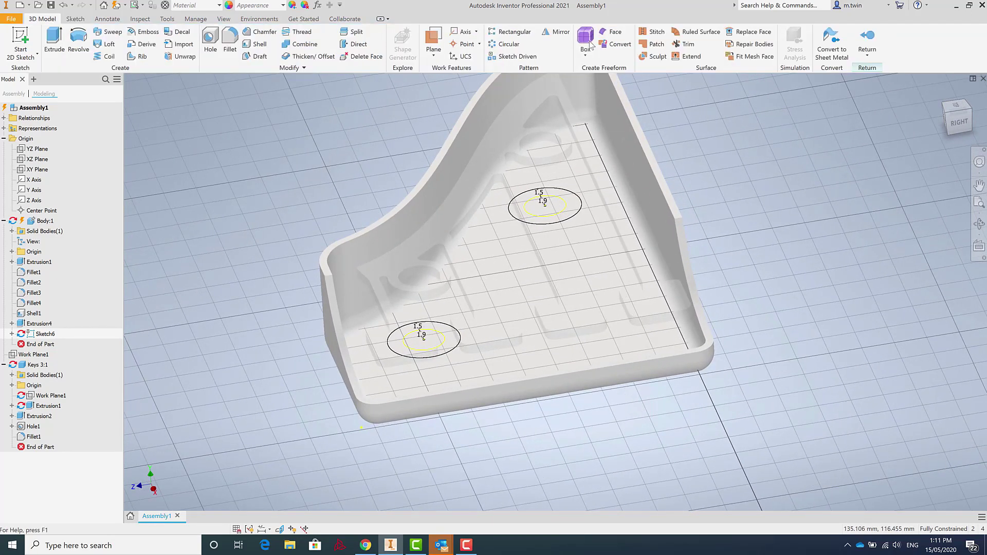
Set up a joining extrusion using the inner and ring regions of both circle pairs on the Body's floor
{"action": "left_click", "coordinate": [55, 41]}
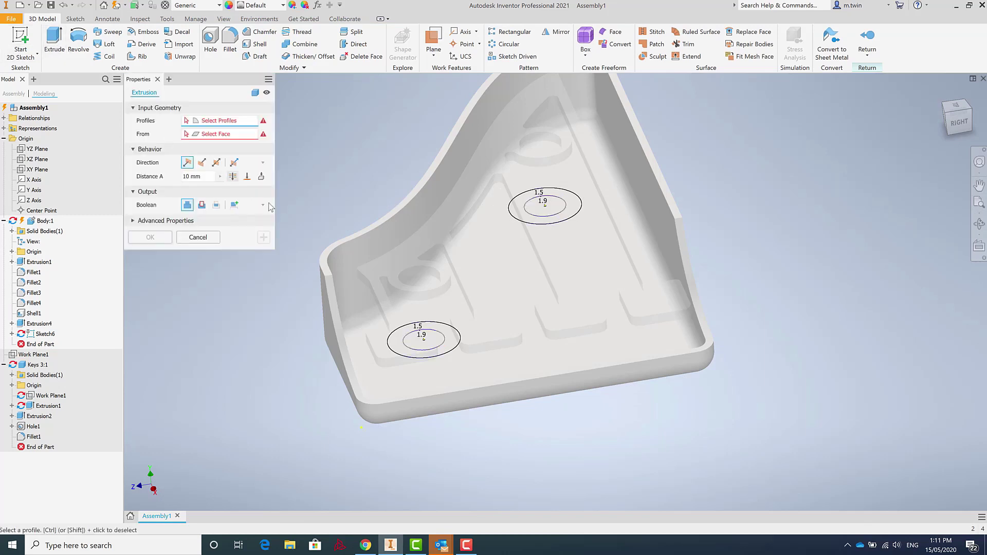
{"action": "left_click", "coordinate": [455, 339]}
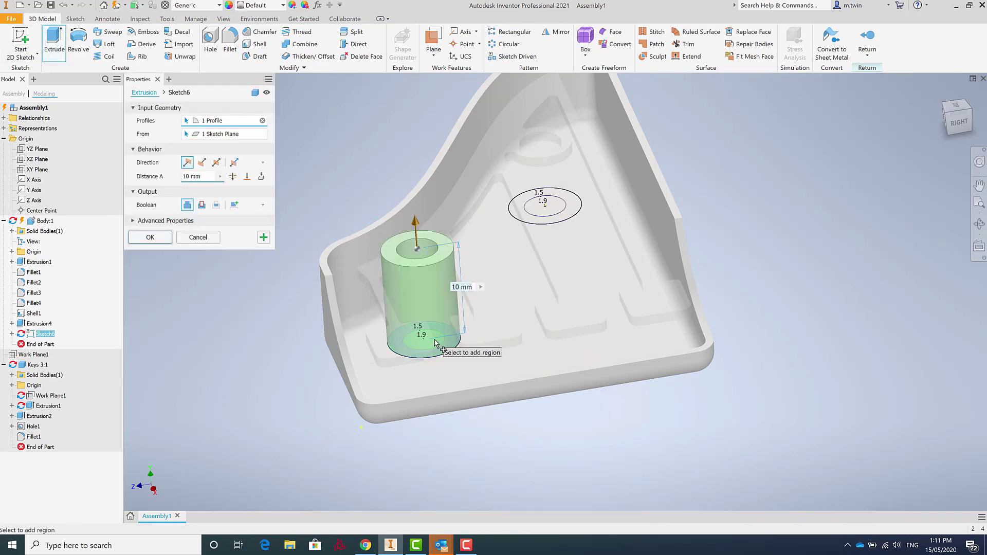
{"action": "left_click", "coordinate": [435, 343]}
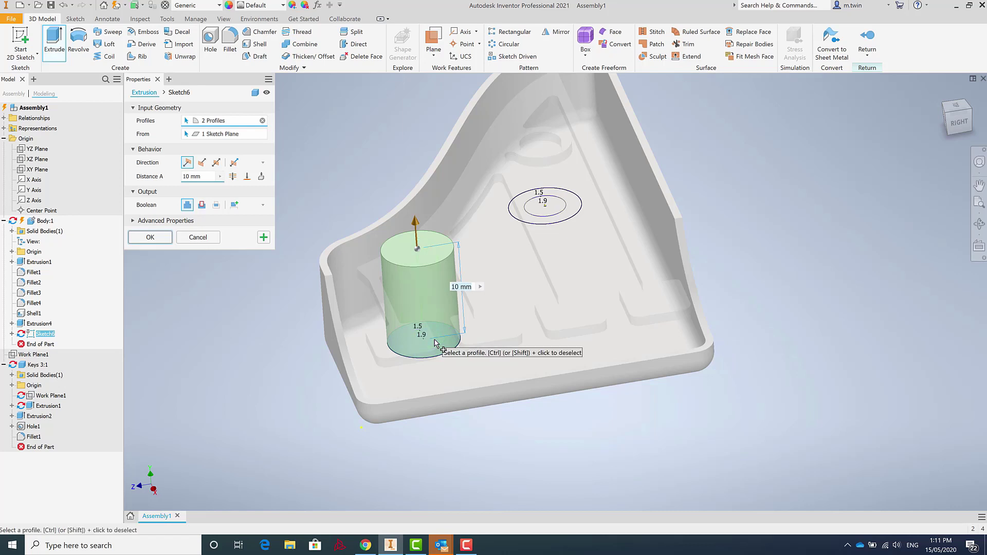
{"action": "left_click", "coordinate": [555, 208]}
{"action": "left_click", "coordinate": [573, 210]}
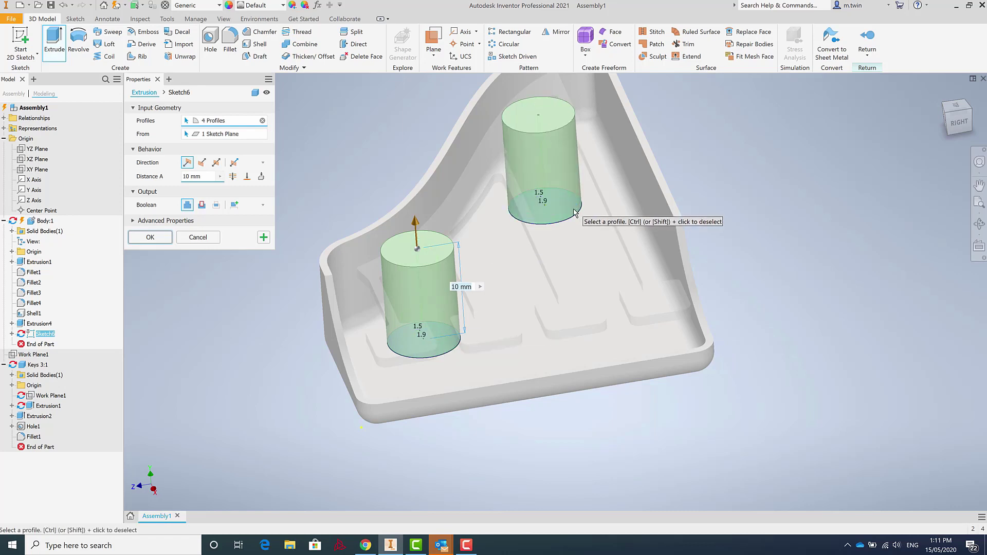
{"action": "scroll", "coordinate": [471, 175], "scroll_direction": "down", "scroll_amount": 3}
{"action": "middle_click_drag", "start_coordinate": [471, 216], "coordinate": [447, 192], "text": "shift"}
{"action": "middle_click_drag", "start_coordinate": [364, 202], "coordinate": [372, 201], "text": "shift"}
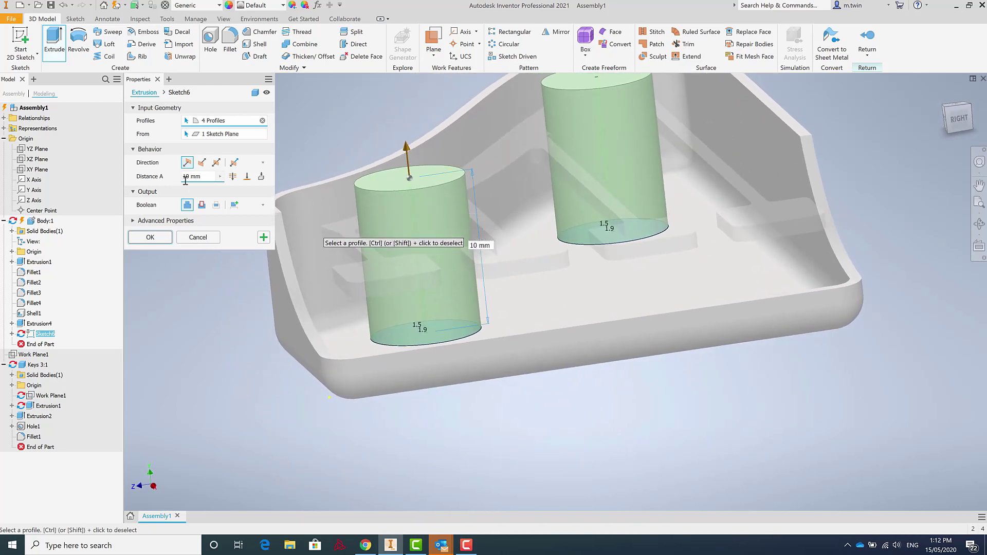
Try extruding the circle profiles with the To Next extent in the default direction
{"action": "left_click", "coordinate": [262, 177]}
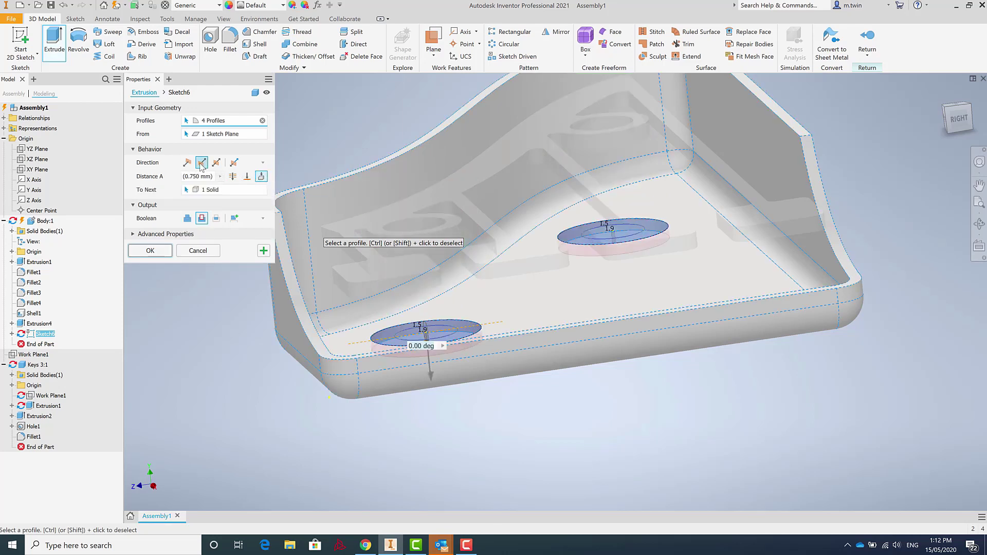
{"action": "left_click", "coordinate": [188, 162]}
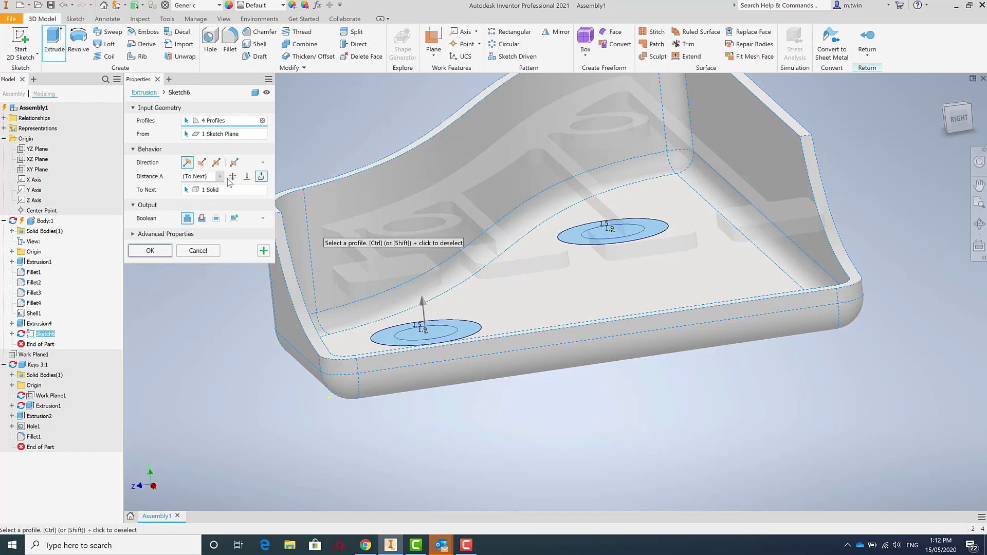
{"action": "middle_click_drag", "start_coordinate": [577, 267], "coordinate": [386, 213], "text": "shift"}
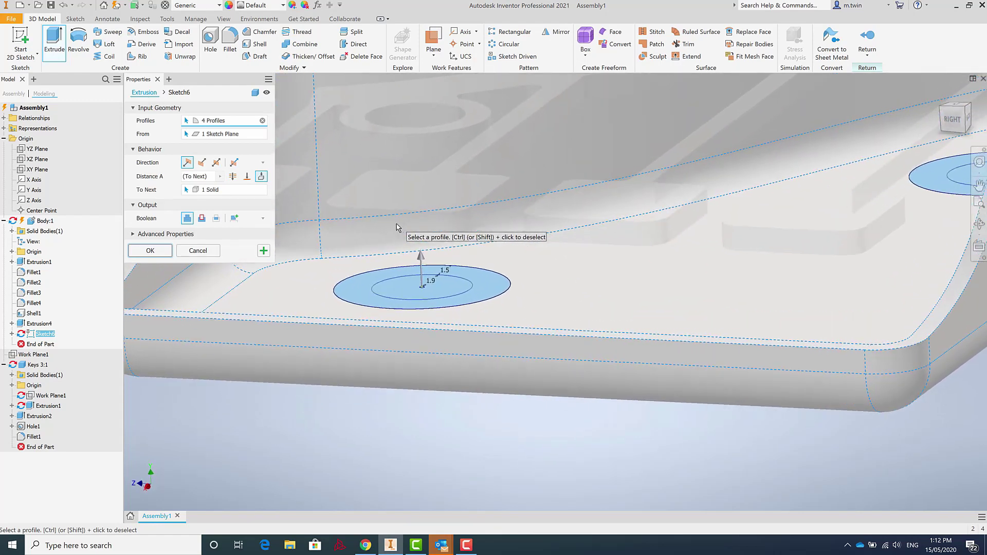
Extrude the four profiles up to the underside face of the Keys 3 part, forming two solid posts
{"action": "left_click", "coordinate": [246, 177]}
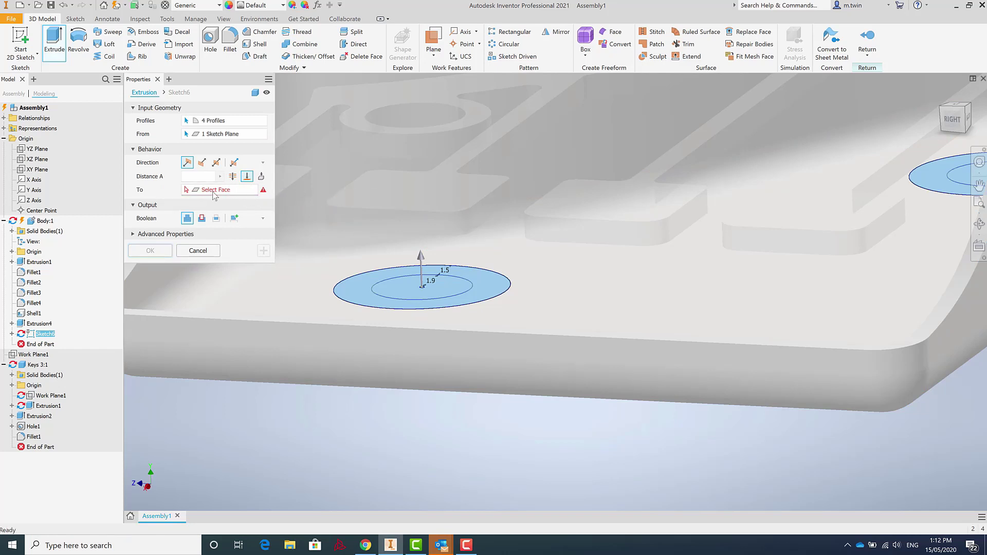
{"action": "middle_click_drag", "start_coordinate": [514, 225], "coordinate": [435, 185], "text": "shift"}
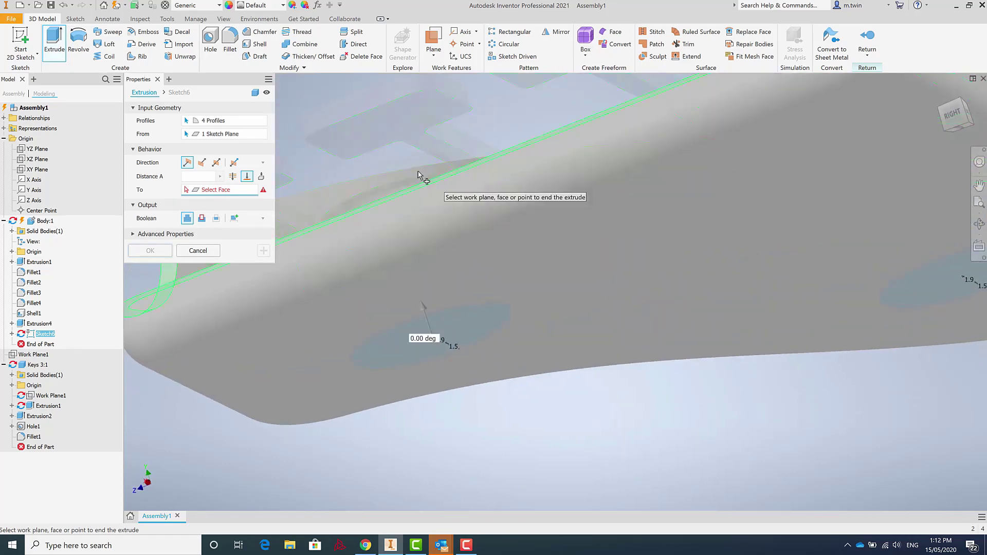
{"action": "left_click", "coordinate": [396, 129]}
{"action": "key", "text": "F5"}
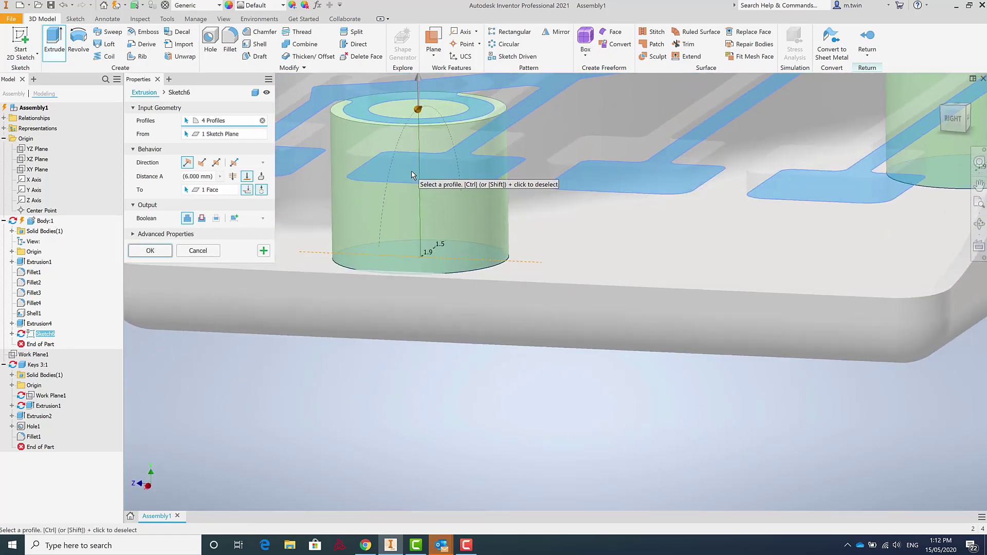
{"action": "scroll", "coordinate": [413, 172], "scroll_direction": "down", "scroll_amount": 5}
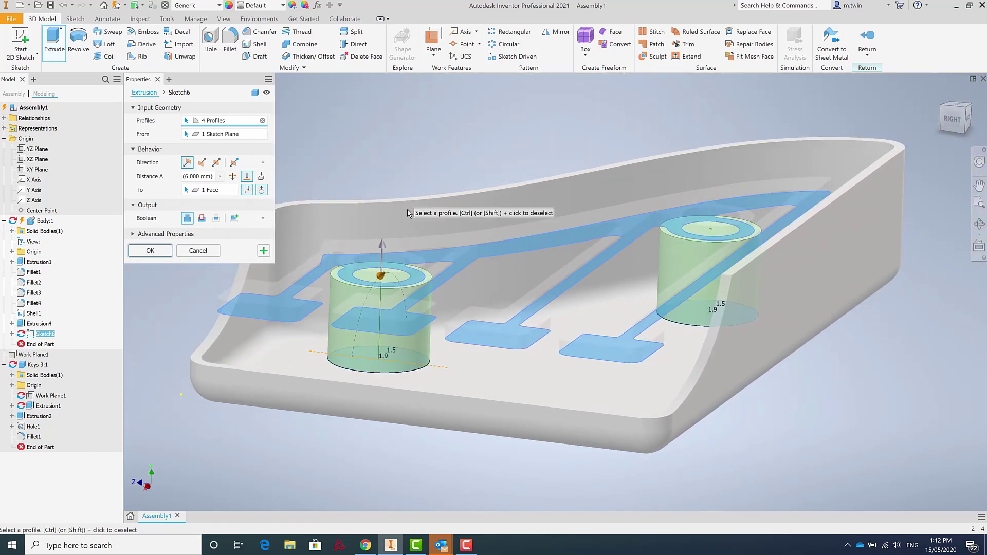
{"action": "middle_click_drag", "start_coordinate": [409, 213], "coordinate": [573, 297], "text": "shift"}
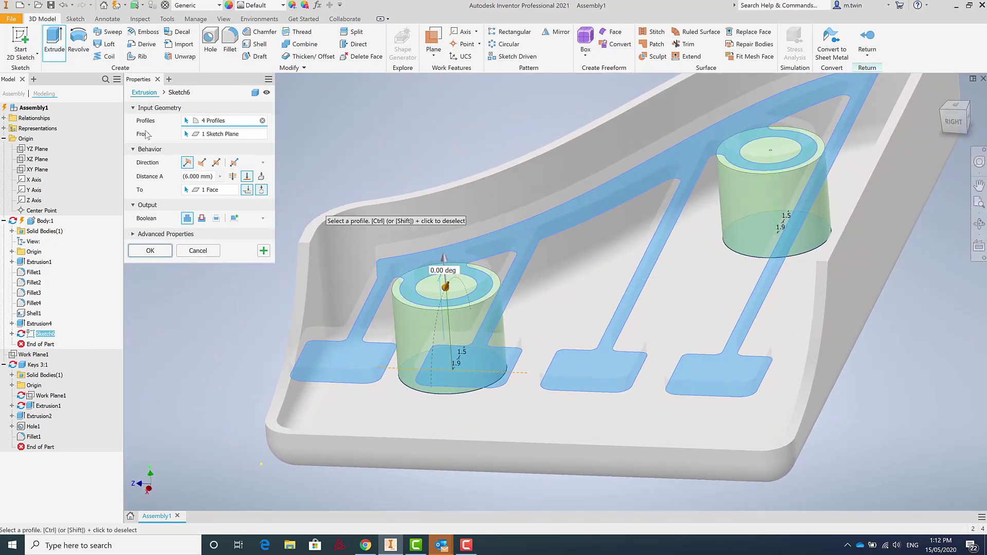
{"action": "left_click", "coordinate": [150, 250]}
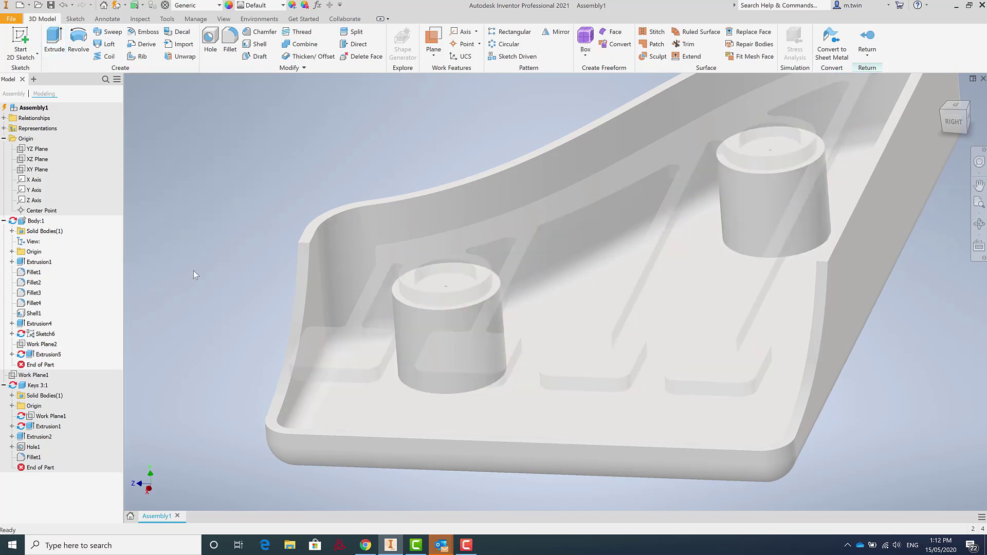
Examine how the two new posts meet the keys from several angles
{"action": "scroll", "coordinate": [393, 312], "scroll_direction": "up", "scroll_amount": 3}
{"action": "middle_click_drag", "start_coordinate": [389, 315], "coordinate": [470, 397], "text": "shift"}
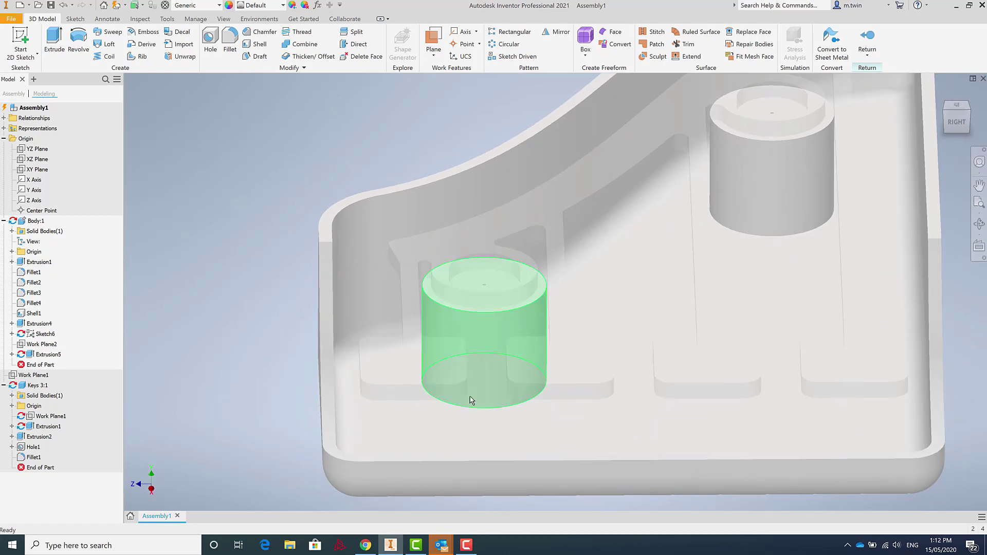
{"action": "scroll", "coordinate": [472, 403], "scroll_direction": "down", "scroll_amount": 1}
{"action": "middle_click_drag", "start_coordinate": [506, 280], "coordinate": [474, 301], "text": "shift"}
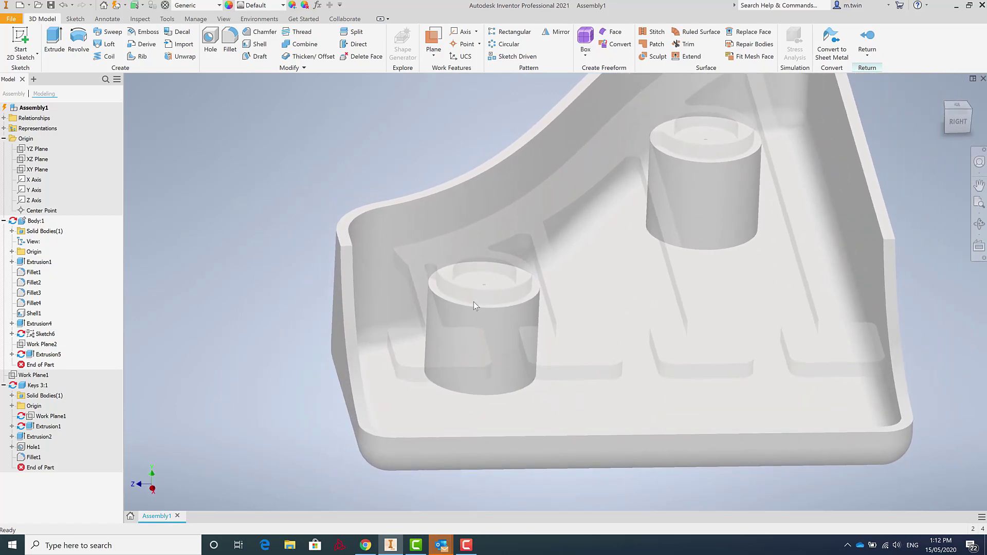
{"action": "scroll", "coordinate": [477, 288], "scroll_direction": "up", "scroll_amount": 5}
{"action": "scroll", "coordinate": [320, 249], "scroll_direction": "down", "scroll_amount": 3}
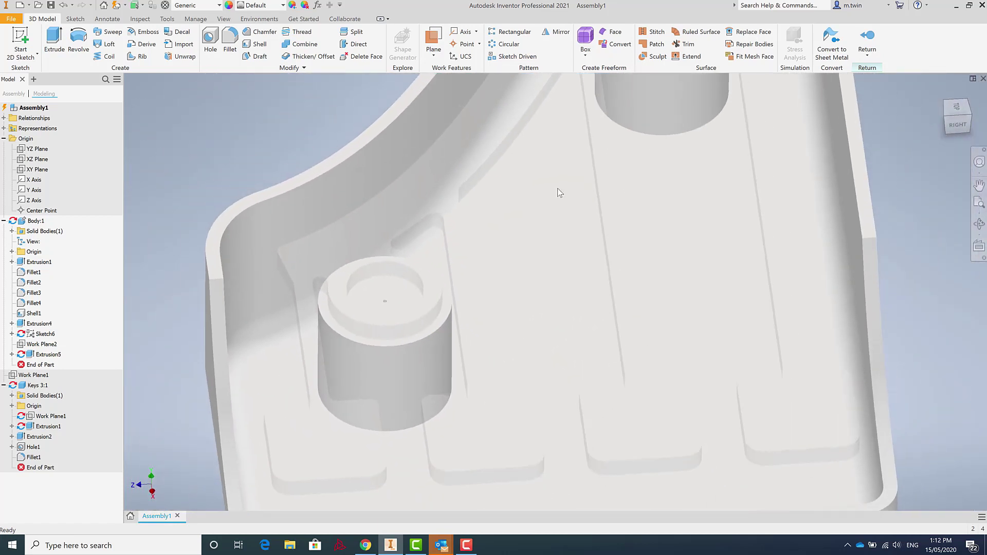
{"action": "middle_click_drag", "start_coordinate": [557, 188], "coordinate": [733, 163], "text": "shift"}
{"action": "scroll", "coordinate": [396, 368], "scroll_direction": "up", "scroll_amount": 4}
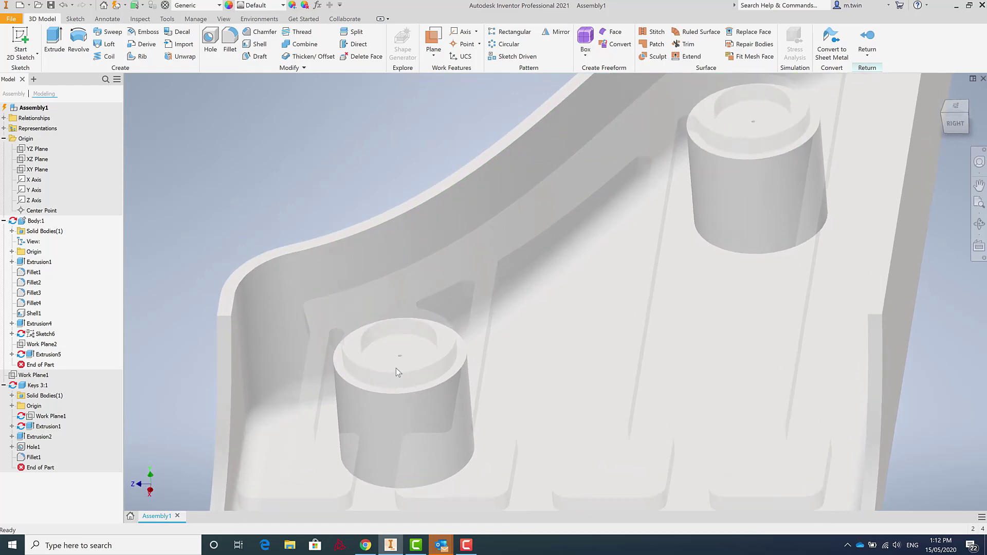
Start a 2D sketch on the top face of the front post and project the outer top edges of both posts
{"action": "left_click", "coordinate": [20, 43]}
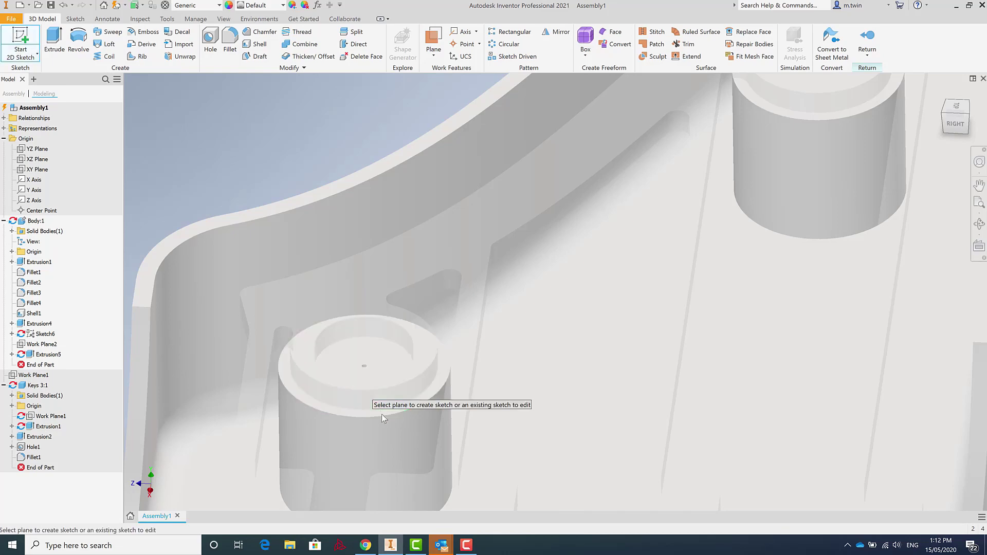
{"action": "left_click", "coordinate": [371, 370]}
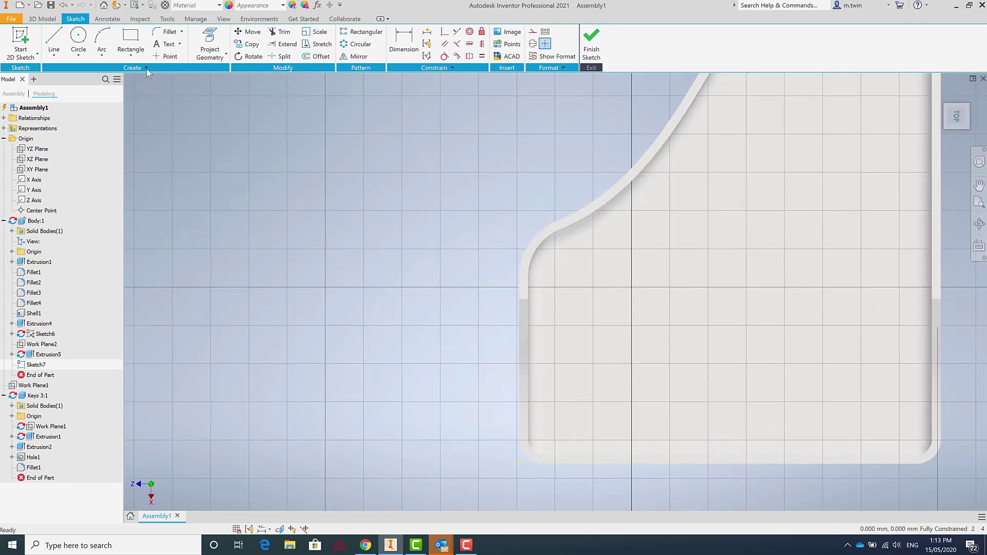
{"action": "left_click", "coordinate": [210, 41]}
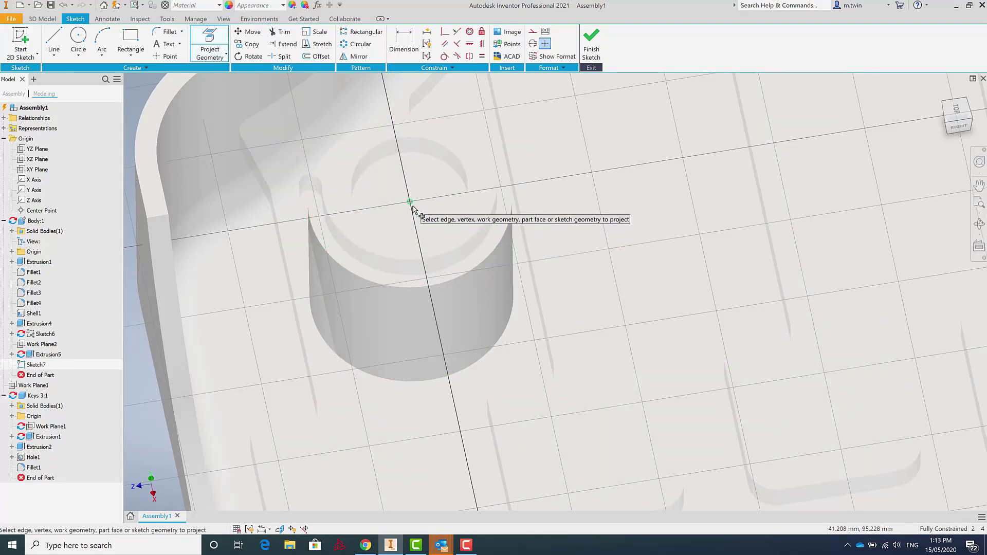
{"action": "left_click", "coordinate": [470, 272]}
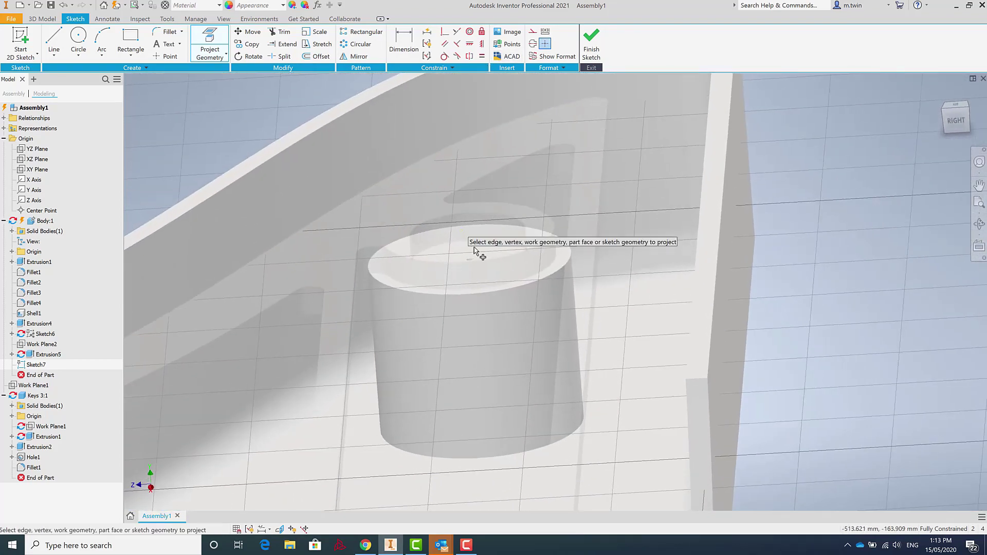
{"action": "left_click", "coordinate": [491, 227]}
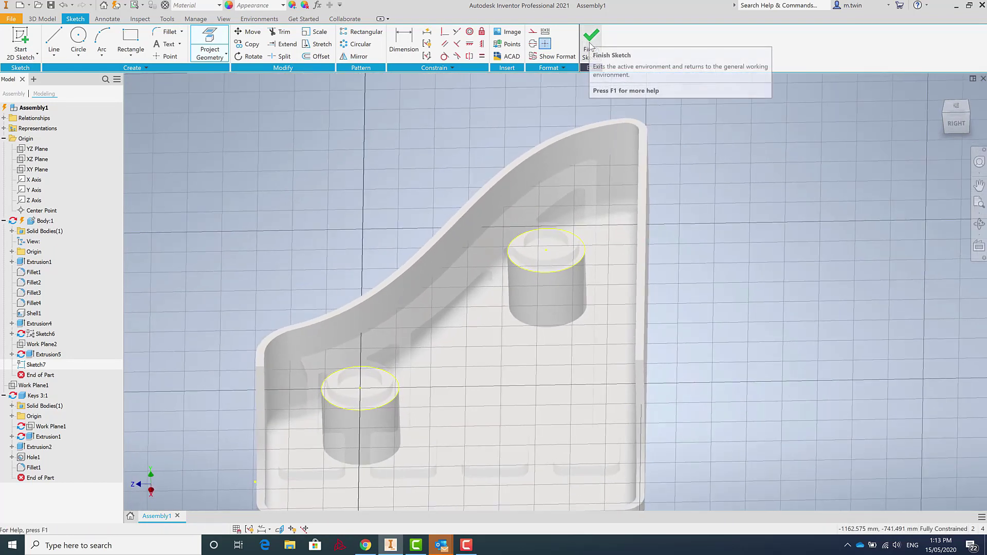
Place a sketch point at the centre of each projected post circle and finish the sketch
{"action": "left_click", "coordinate": [158, 57]}
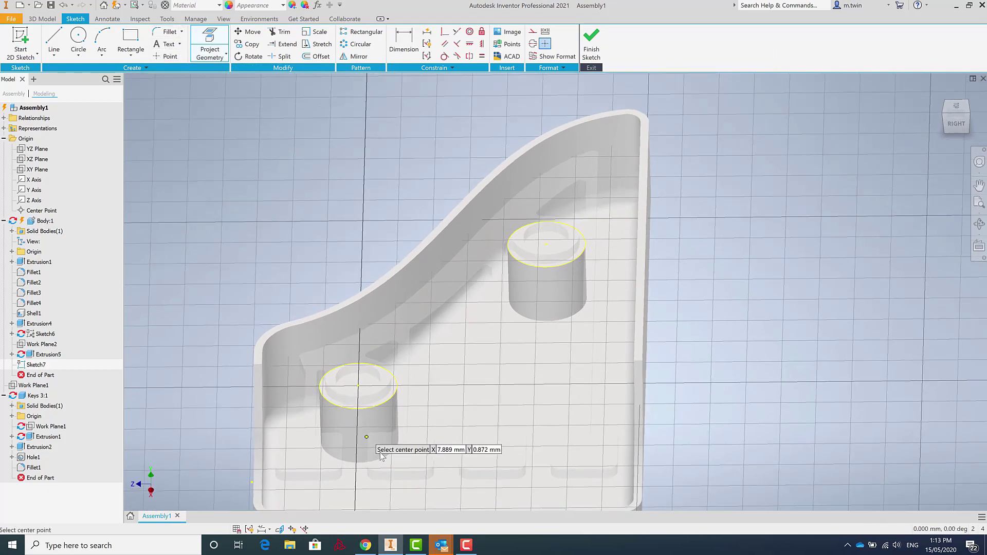
{"action": "middle_click_drag", "start_coordinate": [395, 426], "coordinate": [397, 333], "text": "shift"}
{"action": "scroll", "coordinate": [332, 371], "scroll_direction": "down", "scroll_amount": 3}
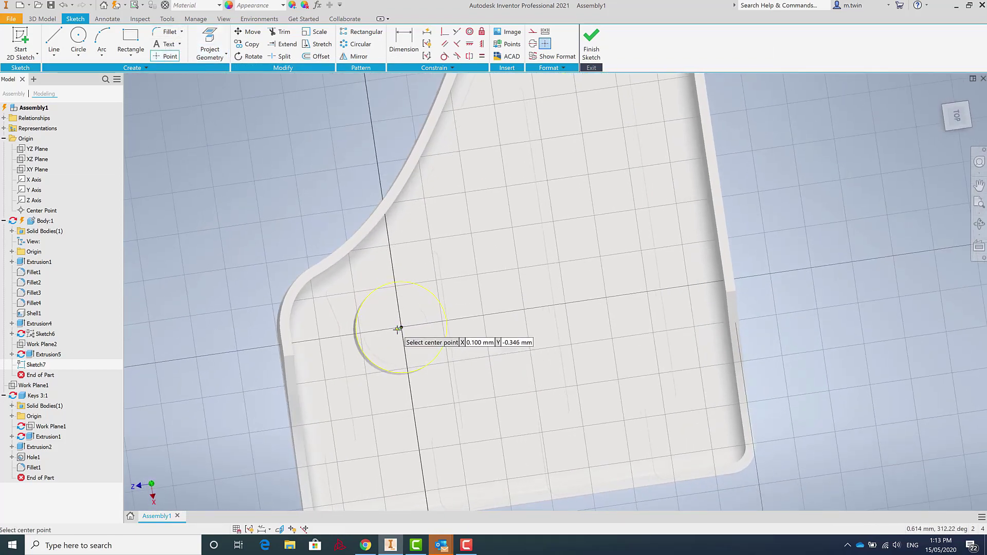
{"action": "left_click", "coordinate": [401, 327]}
{"action": "scroll", "coordinate": [401, 327], "scroll_direction": "up", "scroll_amount": 2}
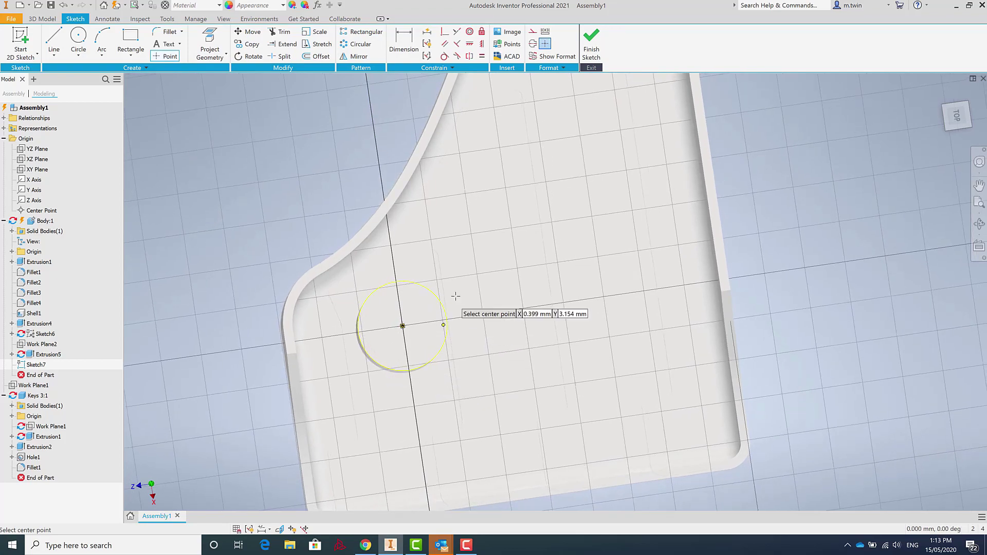
{"action": "mouse_move", "coordinate": [452, 308]}
{"action": "middle_mouse_down", "text": "shift"}
{"action": "mouse_move", "coordinate": [476, 126]}
{"action": "mouse_move", "coordinate": [525, 88]}
{"action": "mouse_move", "coordinate": [469, 106]}
{"action": "mouse_move", "coordinate": [457, 89]}
{"action": "middle_mouse_up", "text": "shift"}
{"action": "scroll", "coordinate": [483, 120], "scroll_direction": "down", "scroll_amount": 3}
{"action": "scroll", "coordinate": [457, 89], "scroll_direction": "down", "scroll_amount": 1}
{"action": "left_click", "coordinate": [453, 110]}
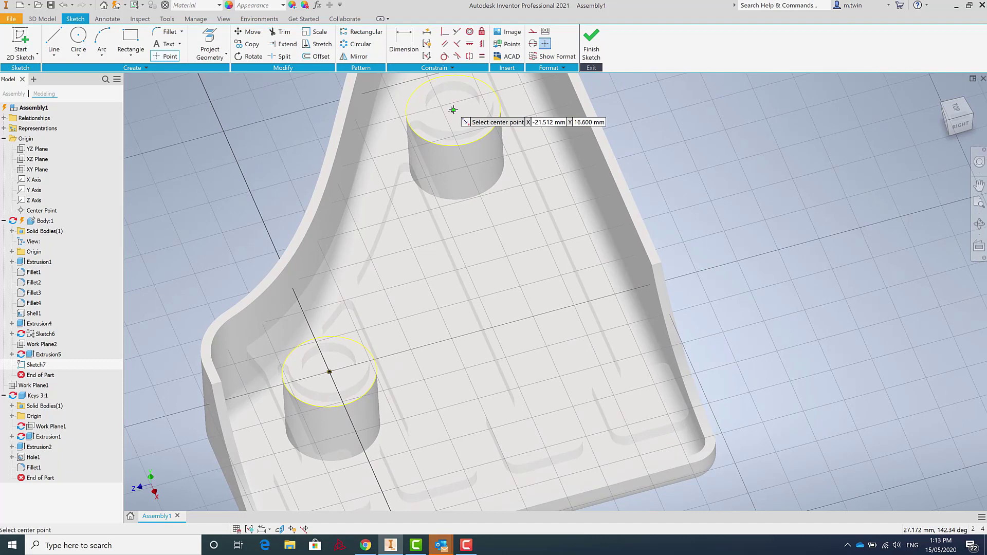
{"action": "left_click", "coordinate": [591, 41]}
{"action": "middle_click_drag", "start_coordinate": [390, 363], "coordinate": [382, 387], "text": "shift"}
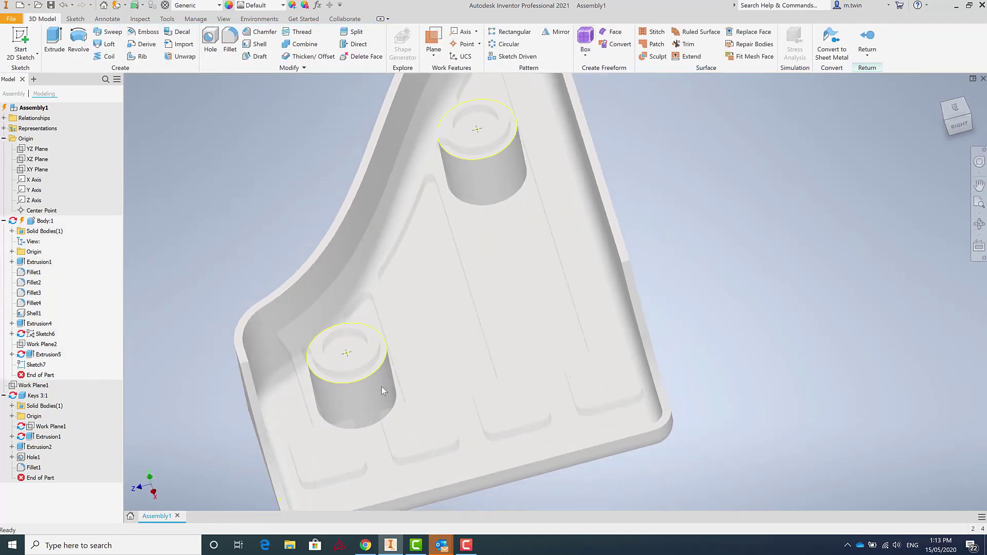
{"action": "scroll", "coordinate": [381, 386], "scroll_direction": "up", "scroll_amount": 2}
{"action": "key", "text": "F5"}
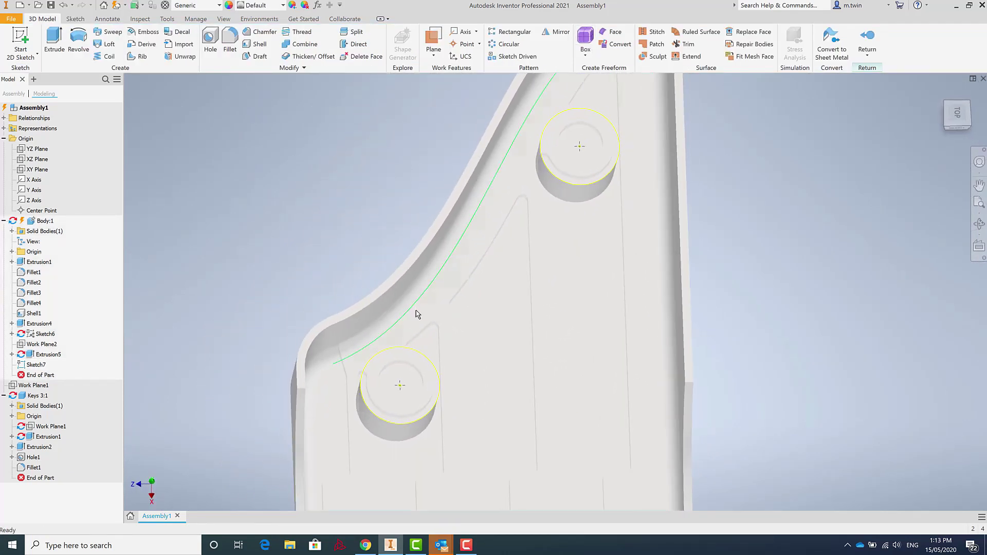
Start holes at both post centre points with a 3.2 mm diameter and change their type to tapped
{"action": "left_click", "coordinate": [212, 37]}
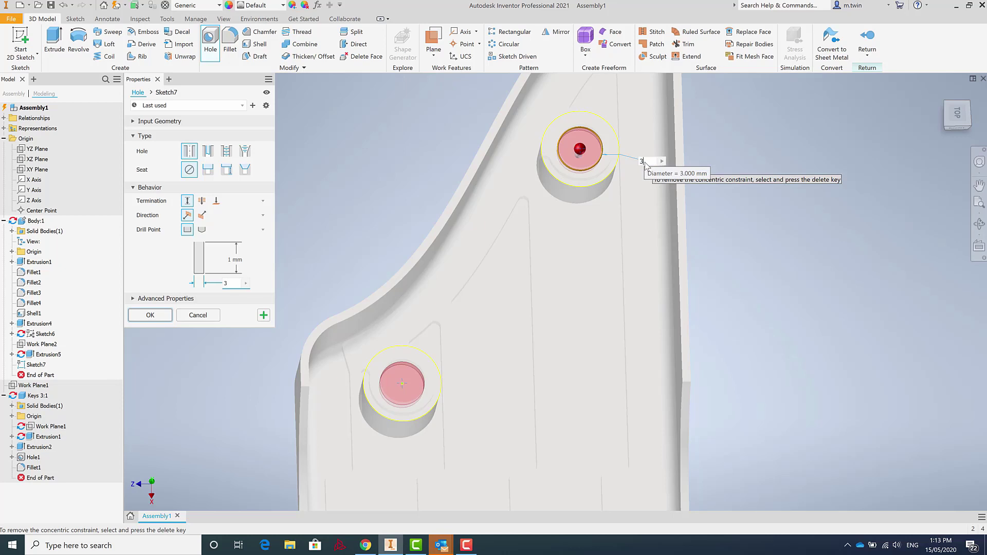
{"action": "type", "text": ".2"}
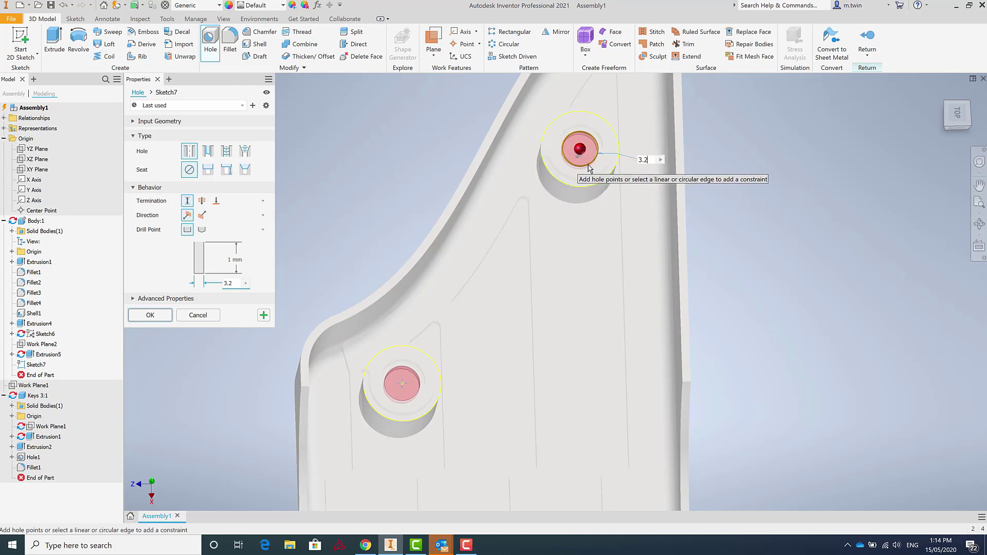
{"action": "left_click", "coordinate": [616, 150]}
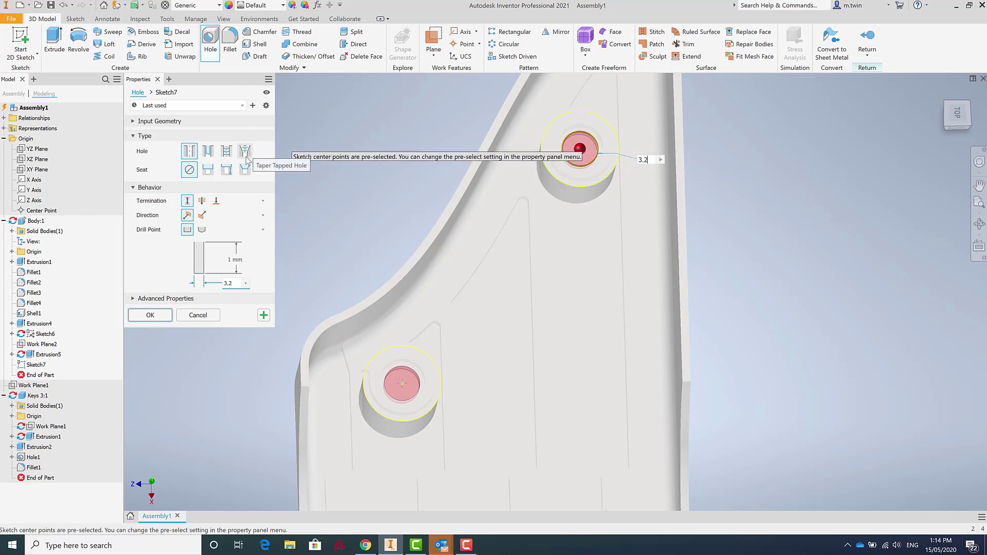
{"action": "left_click", "coordinate": [227, 150]}
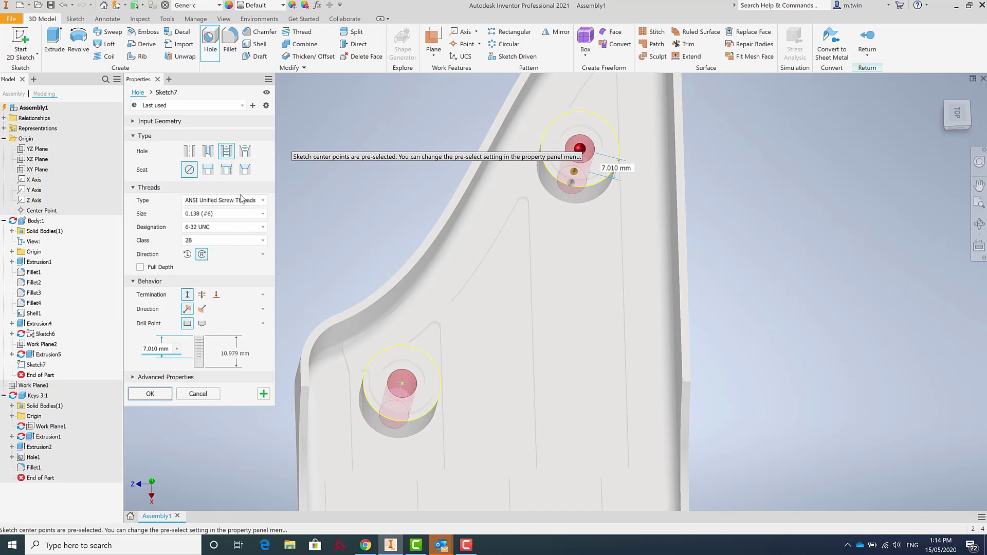
Try ISO Pipe Threads as the thread type for the two post holes
{"action": "left_click", "coordinate": [231, 204]}
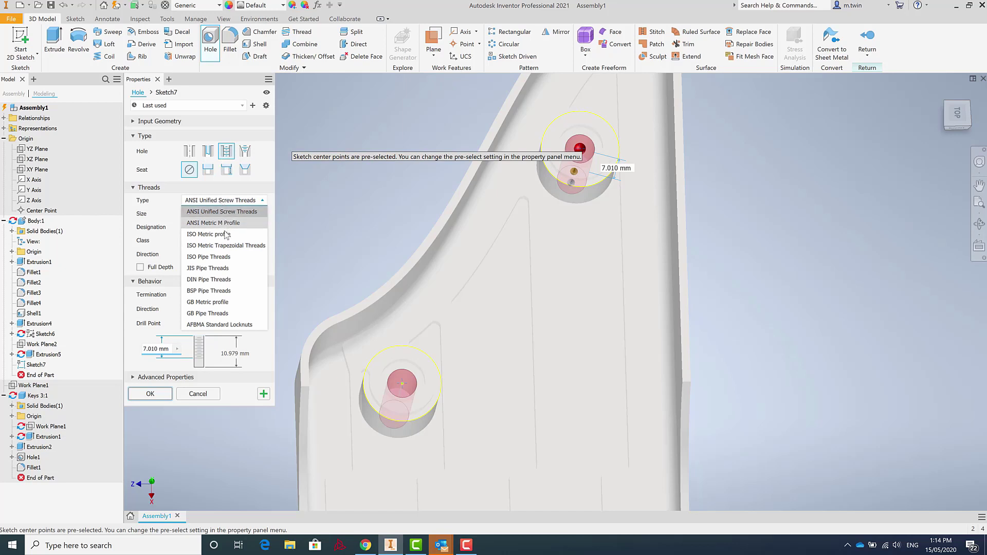
{"action": "left_click", "coordinate": [219, 259]}
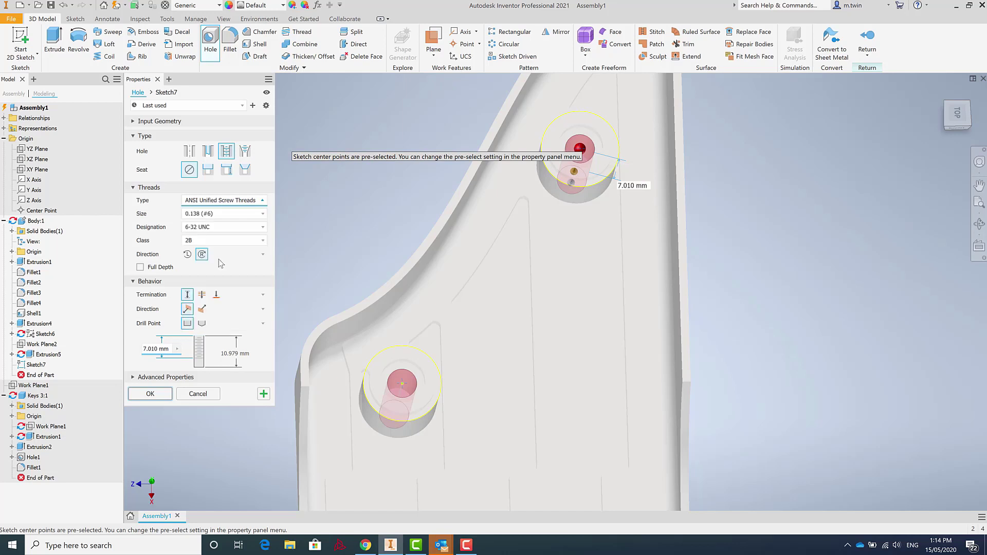
{"action": "middle_click_drag", "start_coordinate": [491, 184], "coordinate": [522, 182], "text": "shift"}
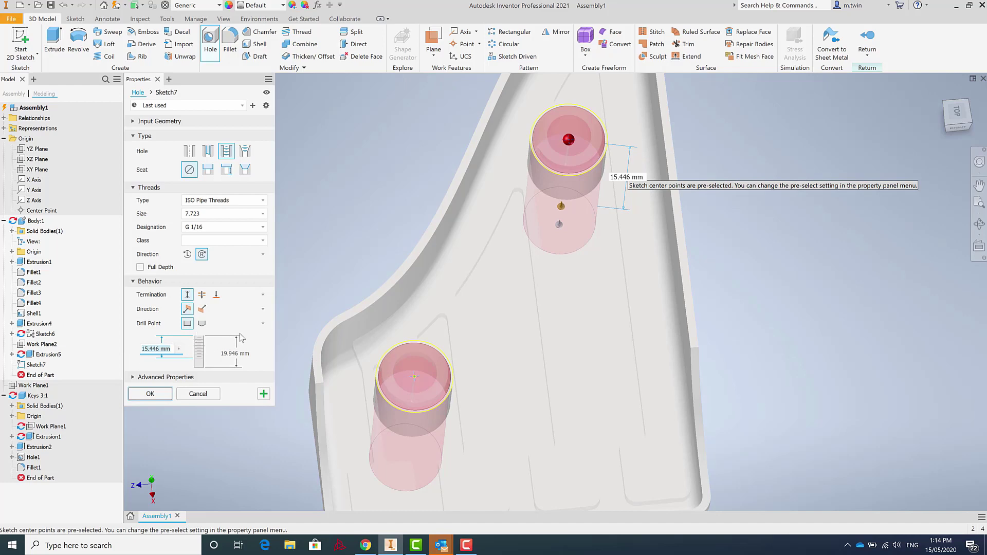
{"action": "scroll", "coordinate": [645, 162], "scroll_direction": "down", "scroll_amount": 4}
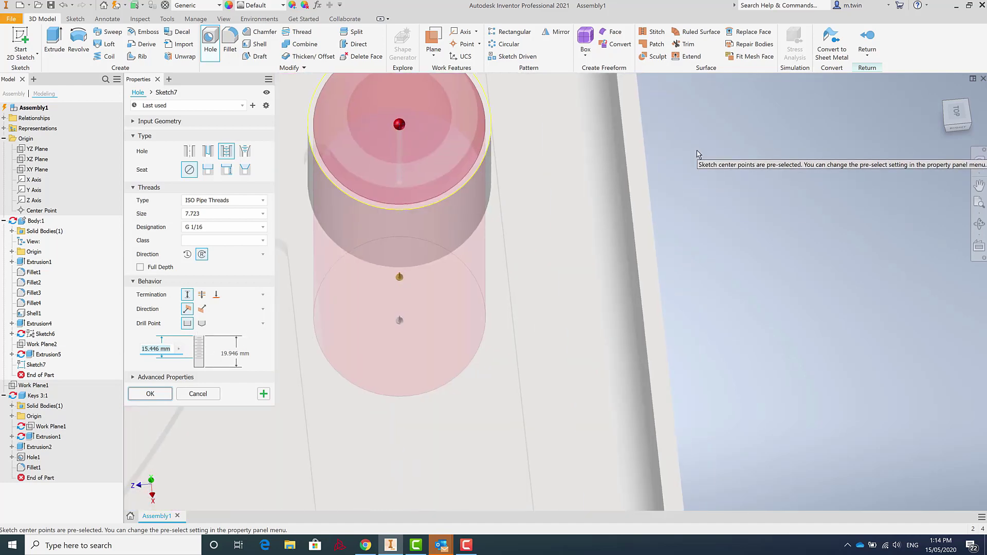
{"action": "scroll", "coordinate": [633, 154], "scroll_direction": "up", "scroll_amount": 5}
{"action": "scroll", "coordinate": [619, 147], "scroll_direction": "down", "scroll_amount": 3}
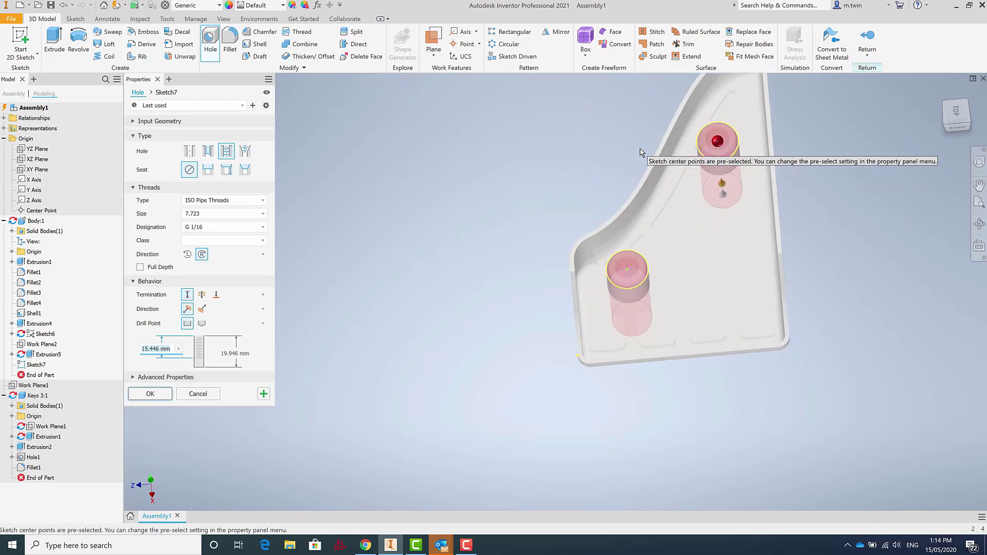
{"action": "middle_click_drag", "start_coordinate": [364, 234], "coordinate": [288, 208], "text": "shift"}
Set the thread type of the post holes to ISO Metric profile
{"action": "left_click", "coordinate": [231, 200]}
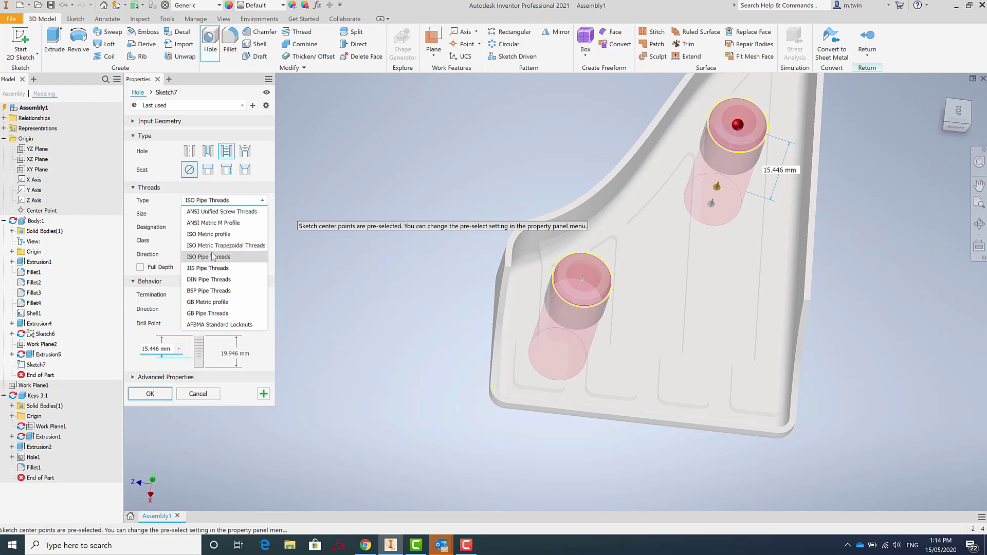
{"action": "left_click", "coordinate": [210, 235]}
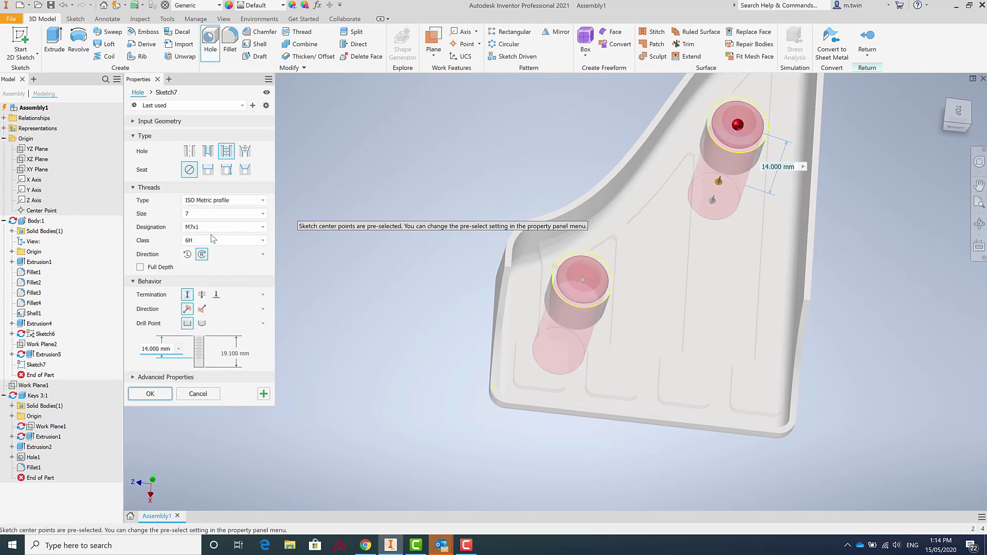
{"action": "middle_click_drag", "start_coordinate": [298, 242], "coordinate": [277, 234], "text": "shift"}
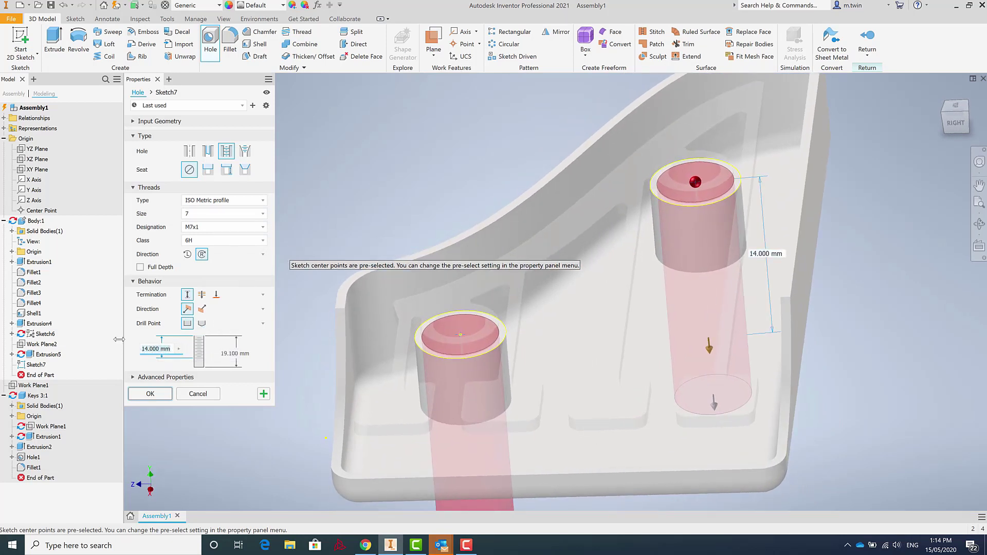
Set both the thread depth and the hole depth of the size 7 post holes to 5 mm
{"action": "type", "text": "5"}
{"action": "middle_click_drag", "start_coordinate": [120, 344], "coordinate": [283, 333], "text": "shift"}
{"action": "middle_click_drag", "start_coordinate": [459, 262], "coordinate": [234, 351], "text": "shift"}
{"action": "left_click", "coordinate": [234, 352]}
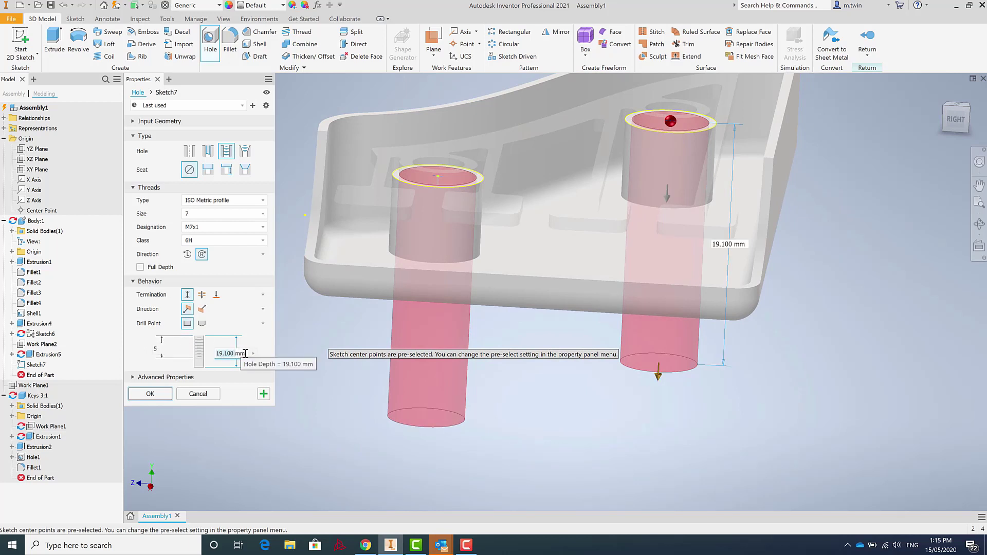
{"action": "type", "text": "5"}
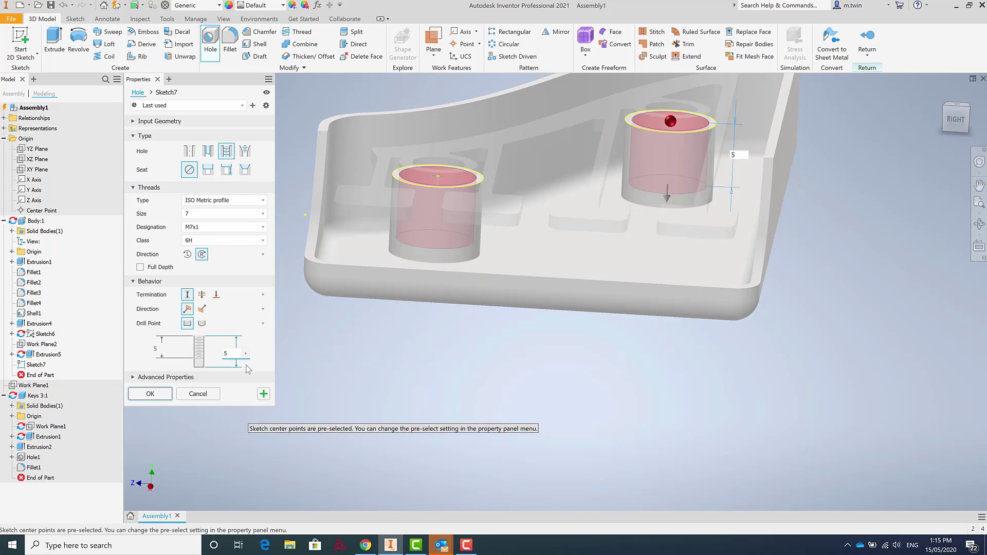
Set the thread size of the post holes to 3, with the M3x0.5 designation
{"action": "middle_click_drag", "start_coordinate": [516, 196], "coordinate": [218, 367], "text": "shift"}
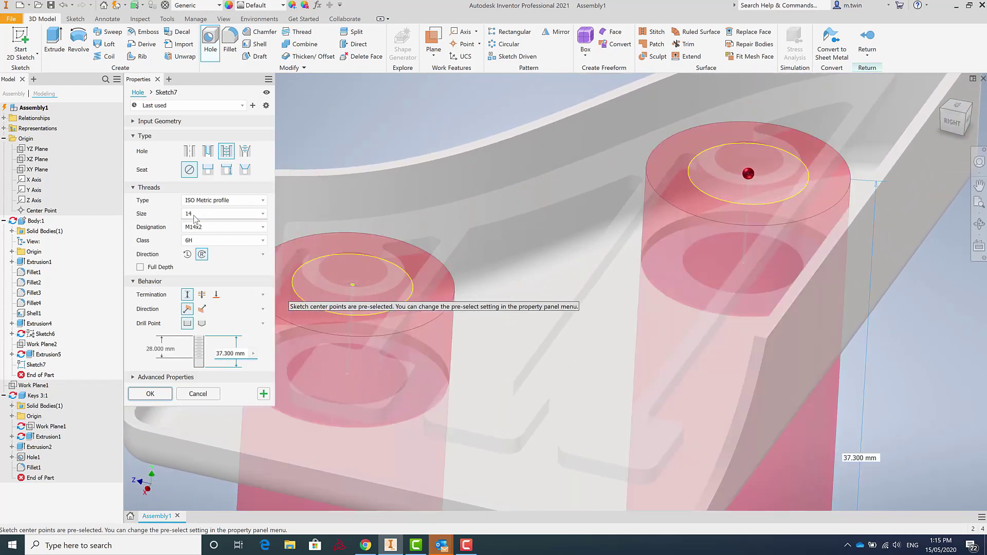
{"action": "left_click", "coordinate": [194, 216]}
{"action": "scroll", "coordinate": [222, 236], "scroll_direction": "up", "scroll_amount": 2}
{"action": "scroll", "coordinate": [222, 239], "scroll_direction": "up", "scroll_amount": 4}
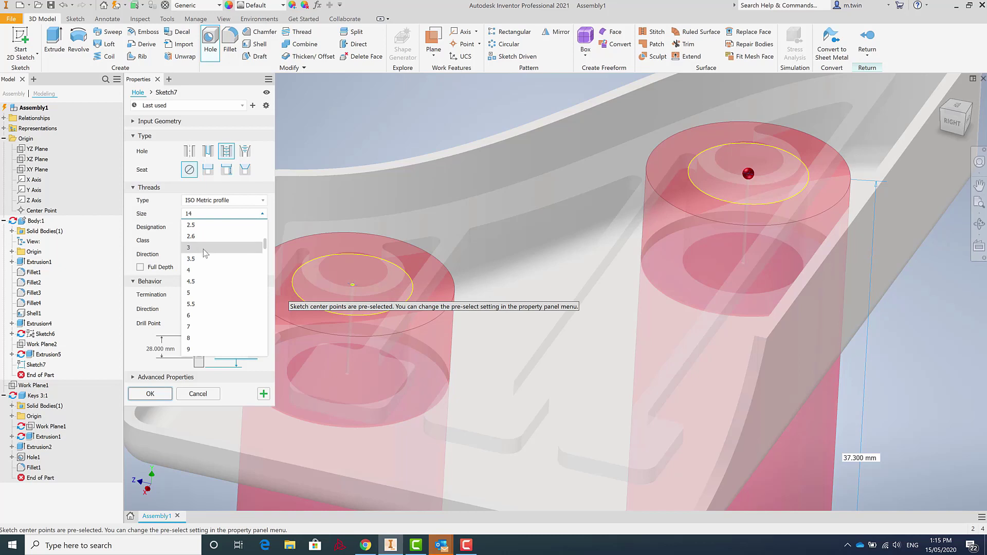
{"action": "left_click", "coordinate": [203, 249]}
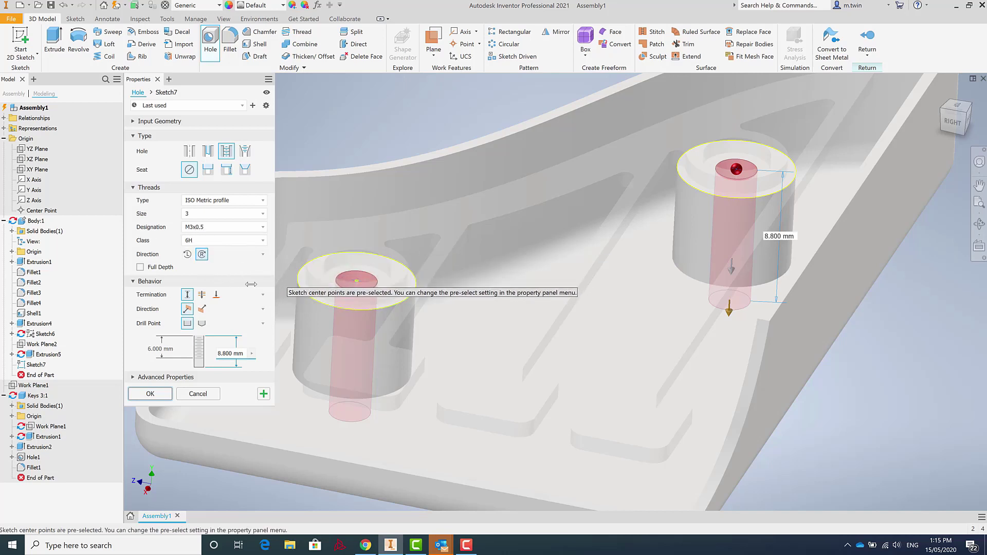
Set the M3 holes' thread depth and hole depth to 5 mm and create them in both posts
{"action": "left_click", "coordinate": [169, 349]}
{"action": "type", "text": "5"}
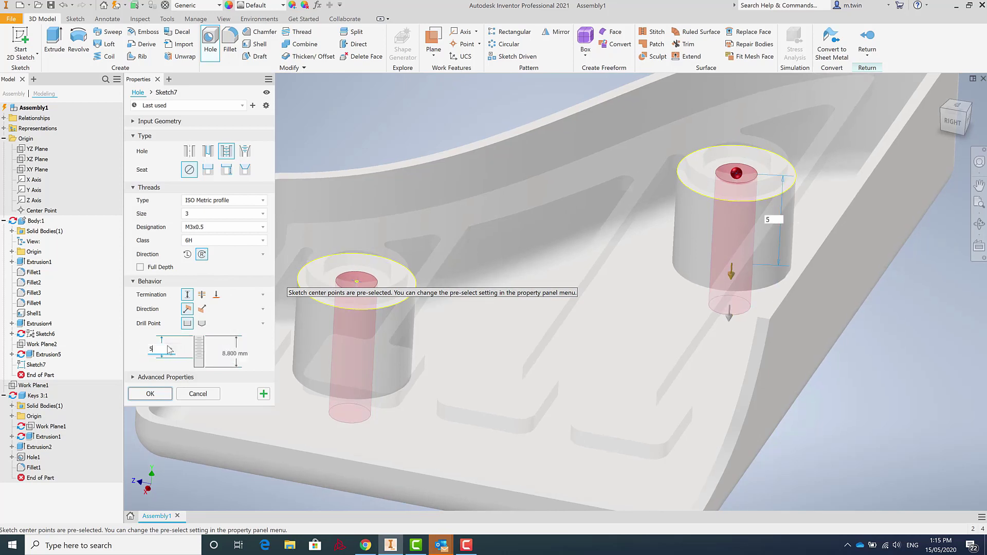
{"action": "key", "text": "Return"}
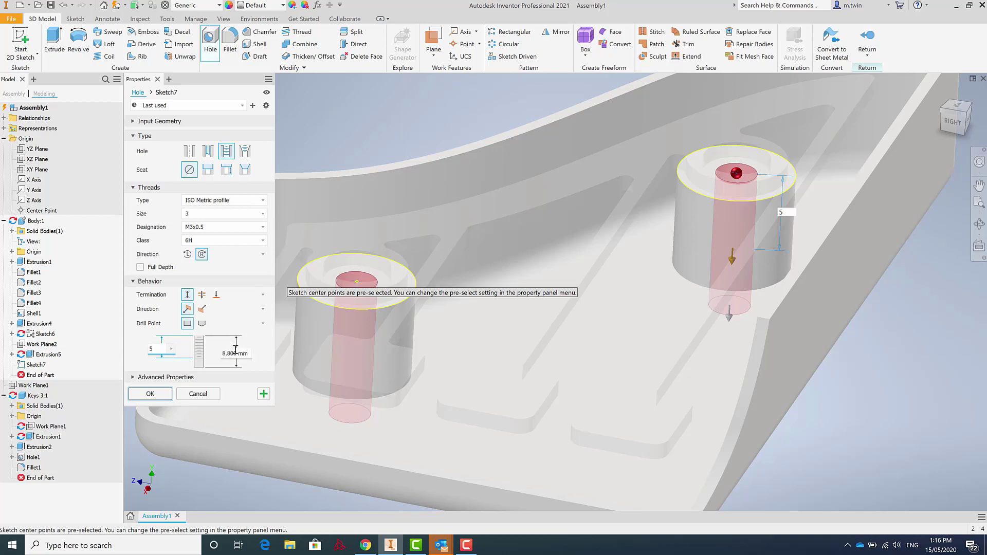
{"action": "left_click", "coordinate": [234, 355]}
{"action": "type", "text": "5"}
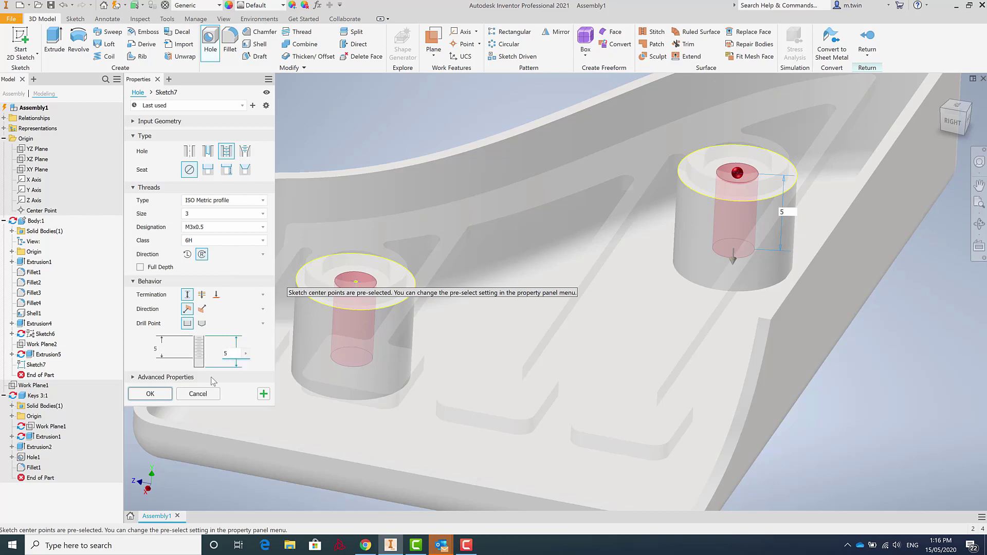
{"action": "left_click", "coordinate": [148, 397]}
Examine the threads in both post holes up close and the posts inside the body from several angles
{"action": "middle_click_drag", "start_coordinate": [360, 267], "coordinate": [364, 300], "text": "shift"}
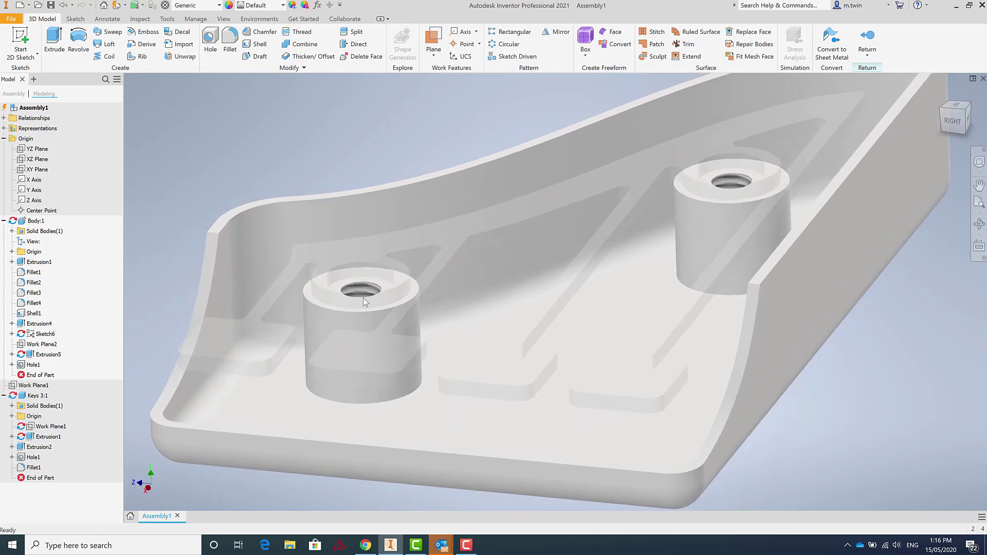
{"action": "scroll", "coordinate": [363, 298], "scroll_direction": "up", "scroll_amount": 10}
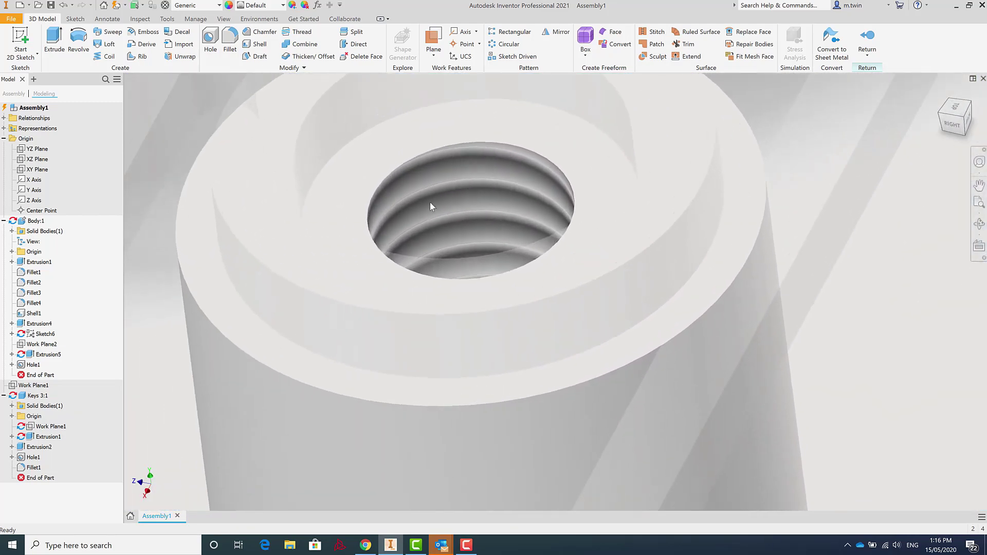
{"action": "scroll", "coordinate": [474, 231], "scroll_direction": "down", "scroll_amount": 5}
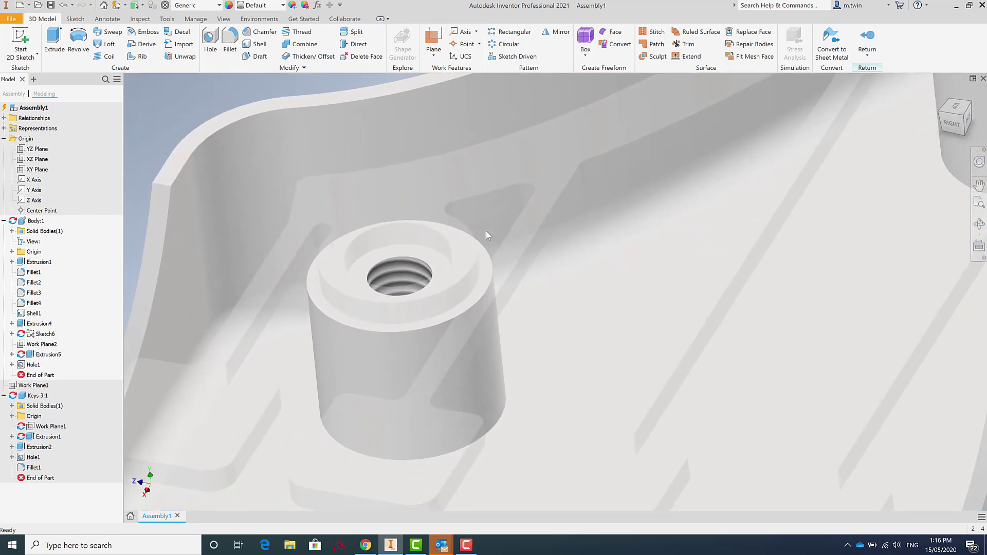
{"action": "scroll", "coordinate": [486, 233], "scroll_direction": "down", "scroll_amount": 3}
{"action": "scroll", "coordinate": [783, 154], "scroll_direction": "down", "scroll_amount": 2}
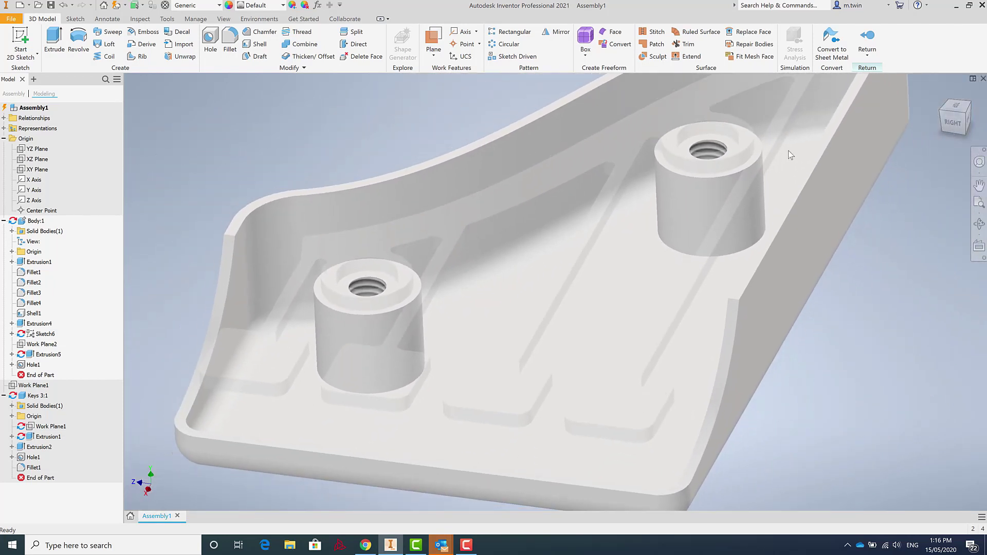
{"action": "scroll", "coordinate": [788, 150], "scroll_direction": "down", "scroll_amount": 2}
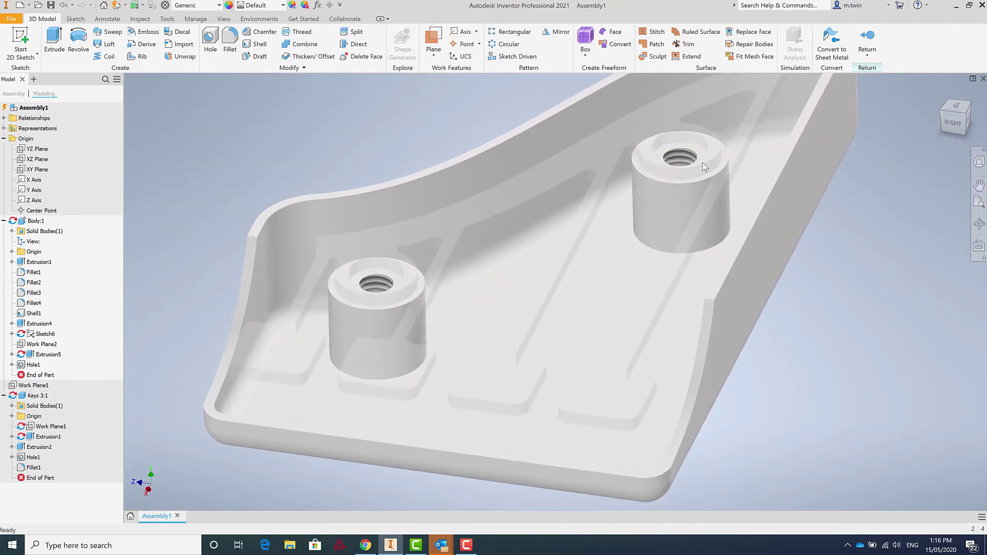
{"action": "scroll", "coordinate": [702, 163], "scroll_direction": "down", "scroll_amount": 3}
{"action": "middle_click_drag", "start_coordinate": [672, 133], "coordinate": [580, 230], "text": "shift"}
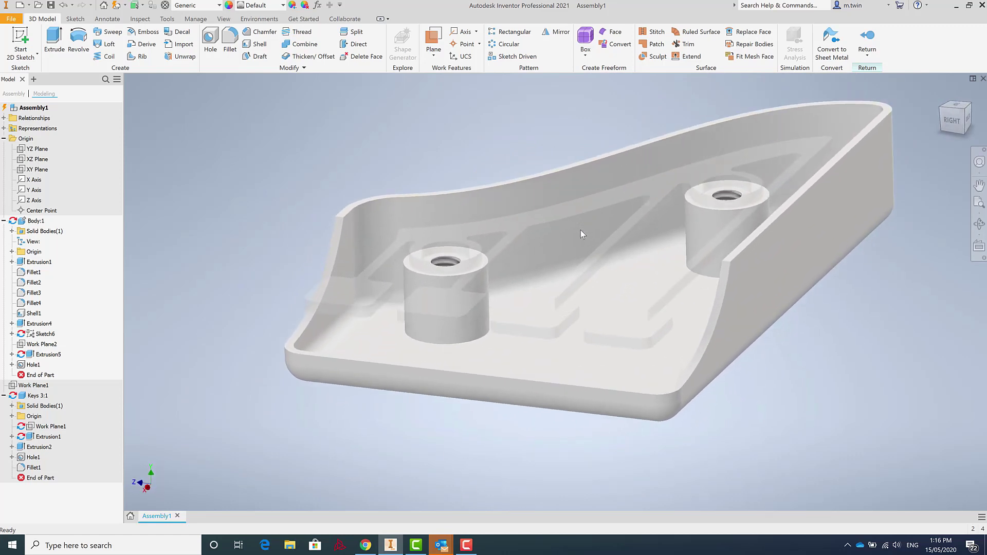
{"action": "scroll", "coordinate": [581, 230], "scroll_direction": "up", "scroll_amount": 4}
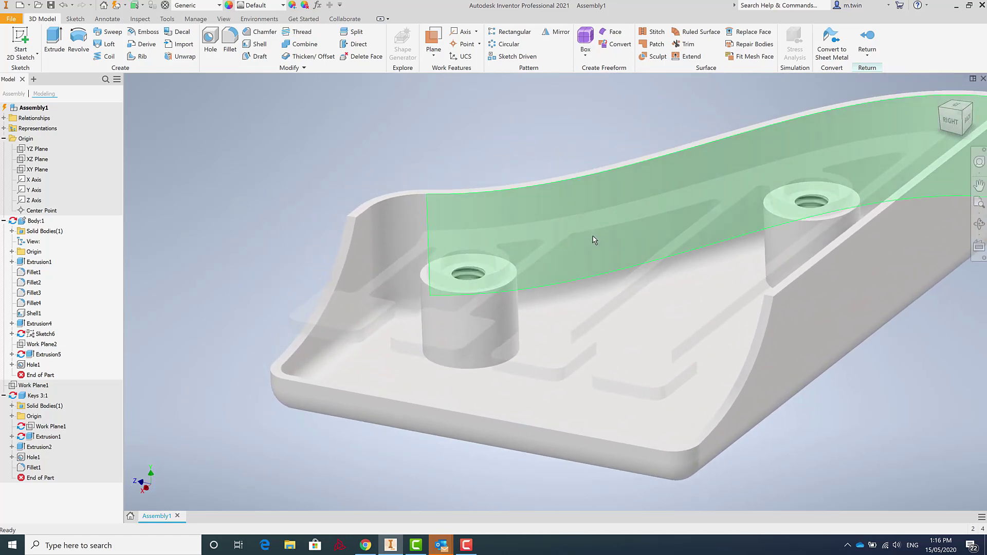
{"action": "scroll", "coordinate": [468, 284], "scroll_direction": "down", "scroll_amount": 3}
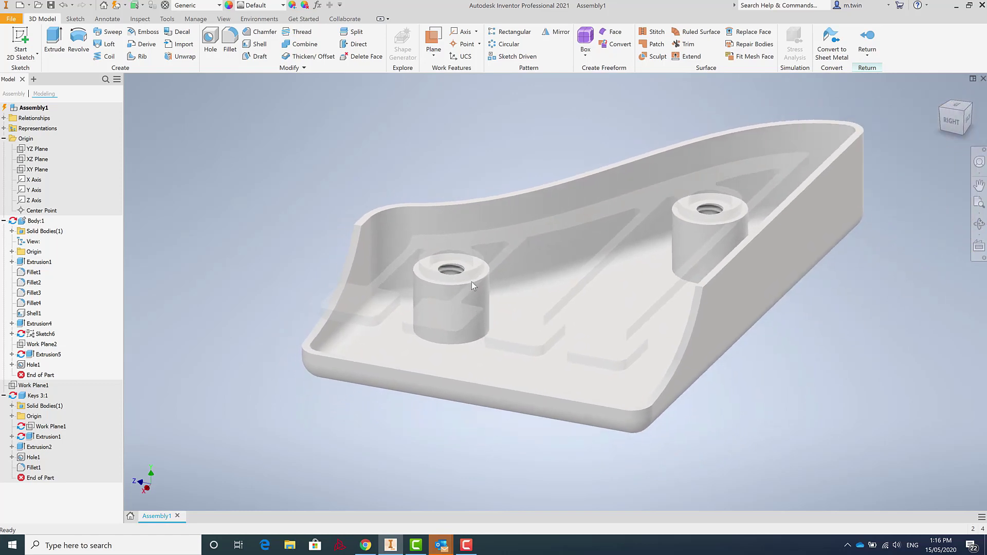
{"action": "middle_click_drag", "start_coordinate": [472, 282], "coordinate": [476, 278], "text": "shift"}
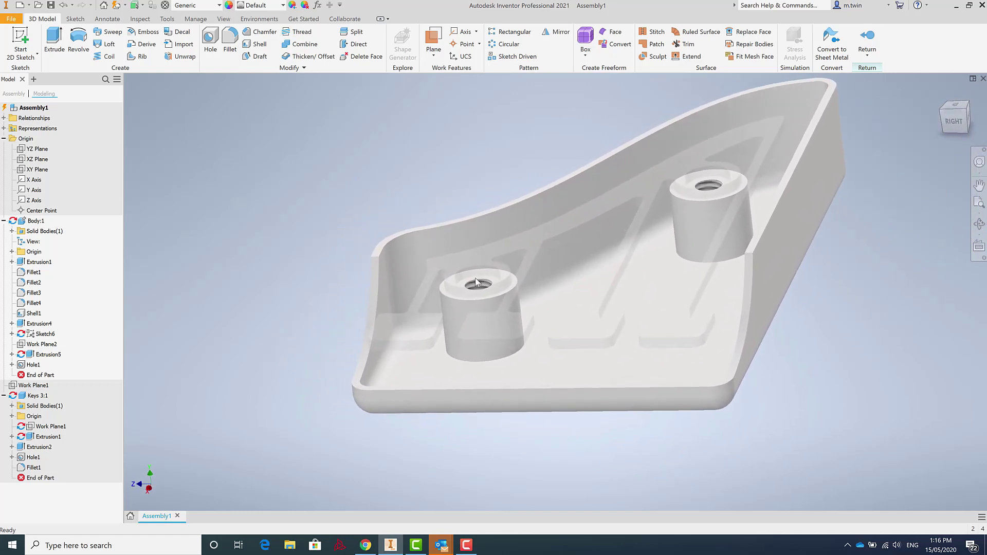
{"action": "middle_click_drag", "start_coordinate": [503, 230], "coordinate": [522, 269], "text": "shift"}
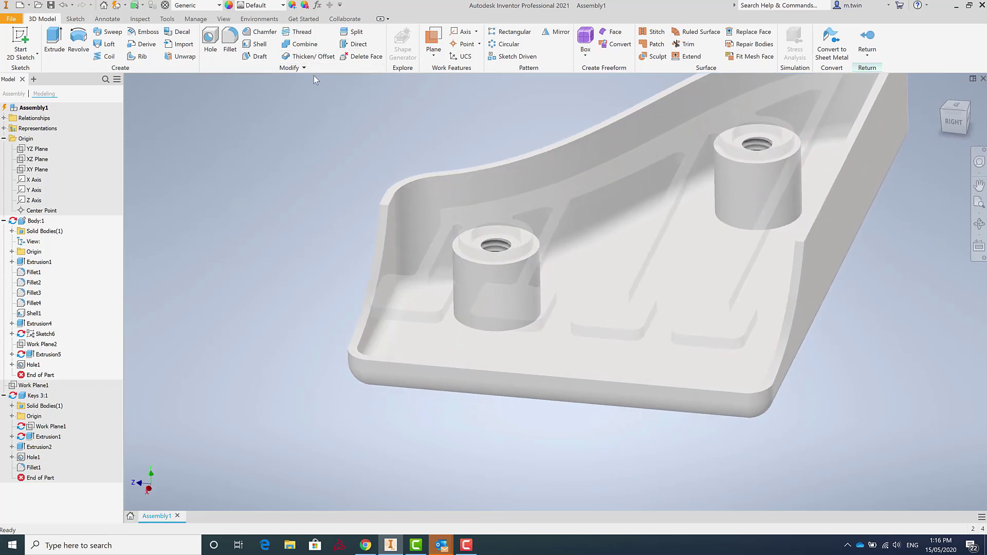
Fillet the base edges of both posts where they meet the body's floor with a 1 mm radius
{"action": "left_click", "coordinate": [226, 41]}
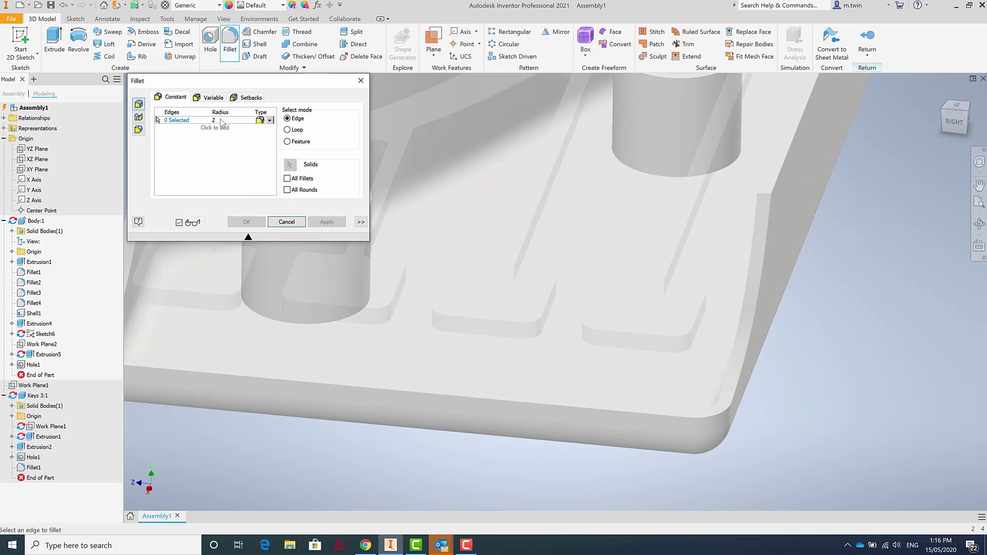
{"action": "type", "text": "1"}
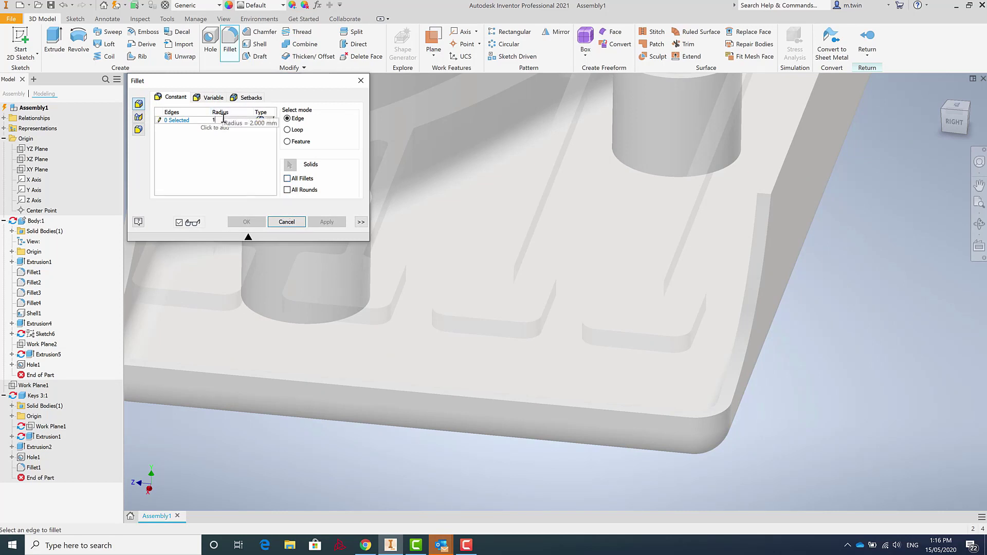
{"action": "left_click", "coordinate": [302, 326]}
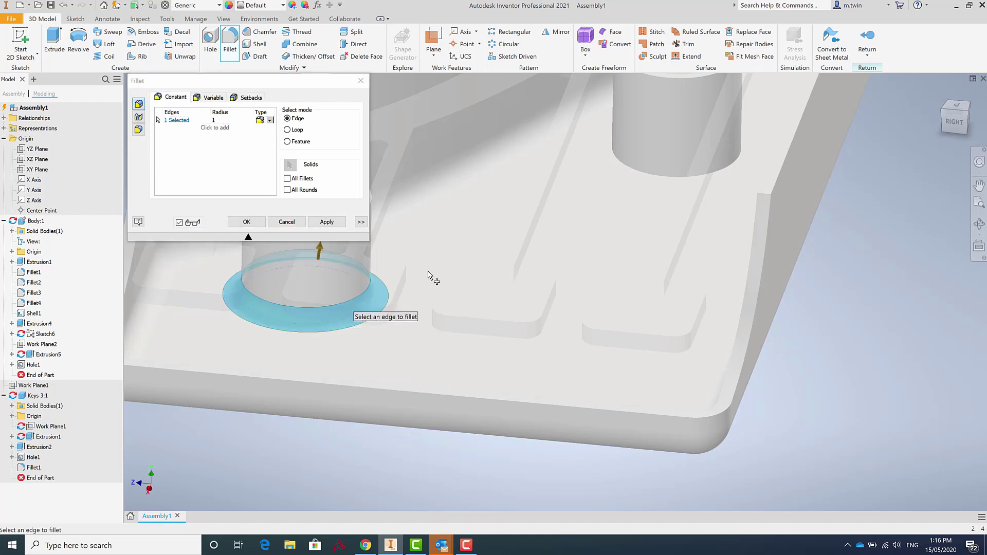
{"action": "left_click", "coordinate": [631, 173]}
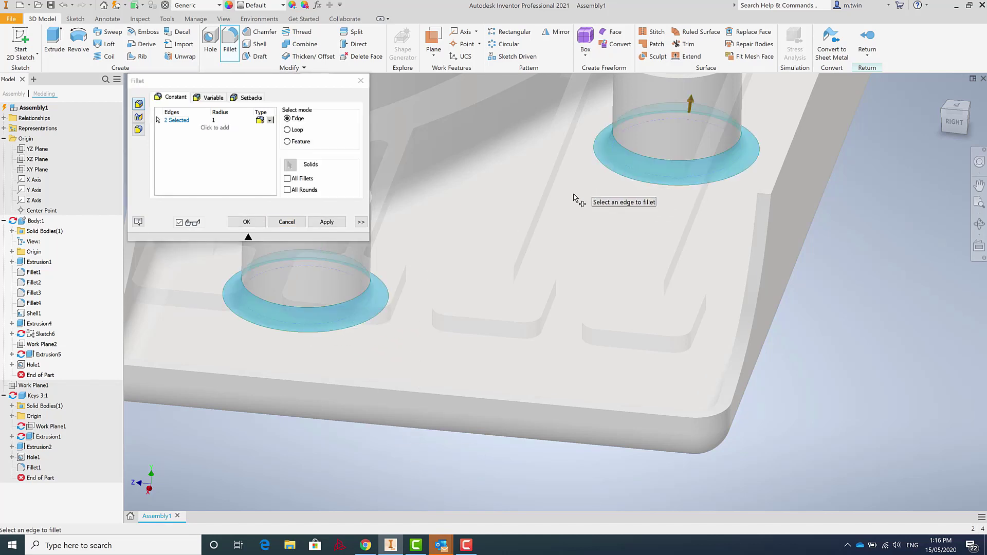
{"action": "left_click", "coordinate": [319, 225]}
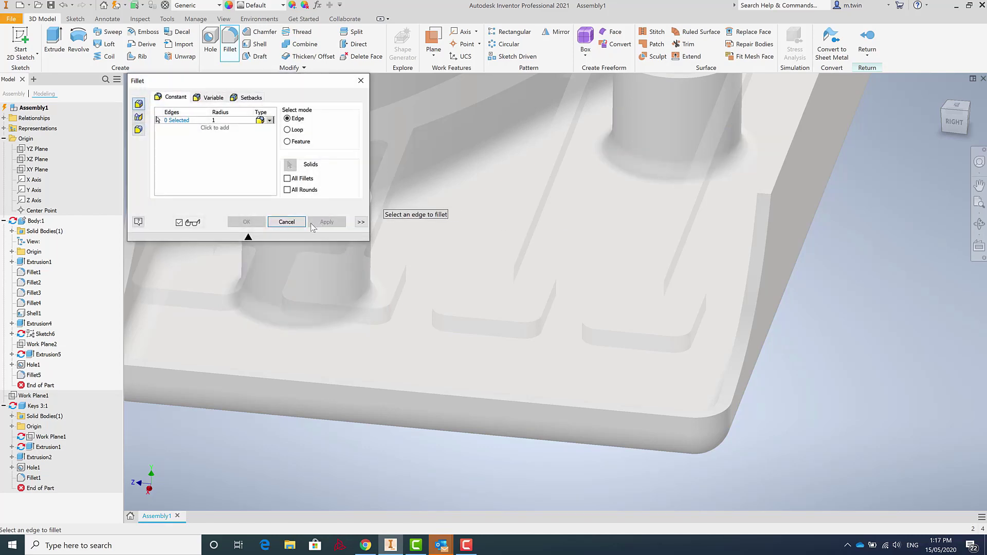
Examine the filleted post bases inside the body from several angles and return to the assembly
{"action": "left_click", "coordinate": [361, 81]}
{"action": "scroll", "coordinate": [644, 199], "scroll_direction": "down", "scroll_amount": 5}
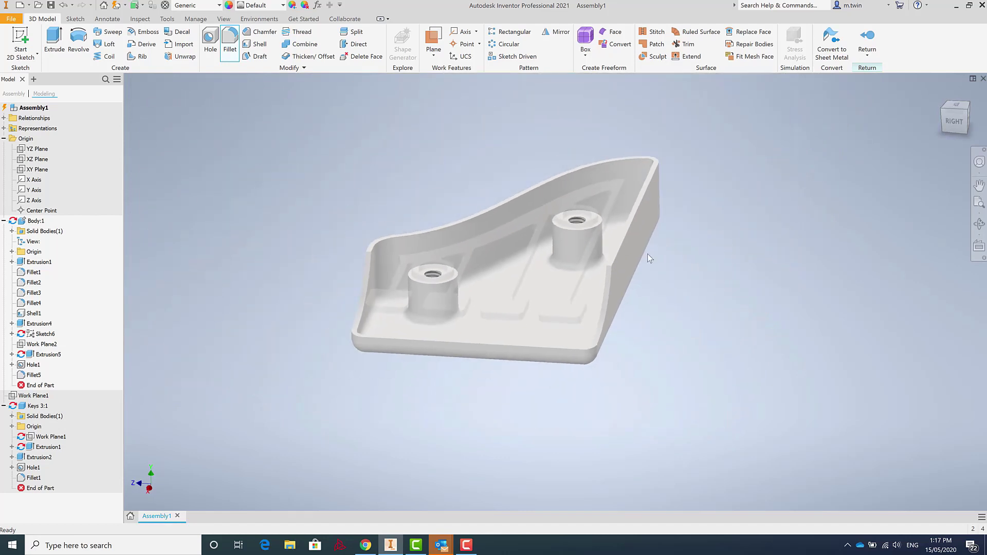
{"action": "middle_click_drag", "start_coordinate": [646, 254], "coordinate": [499, 261], "text": "shift"}
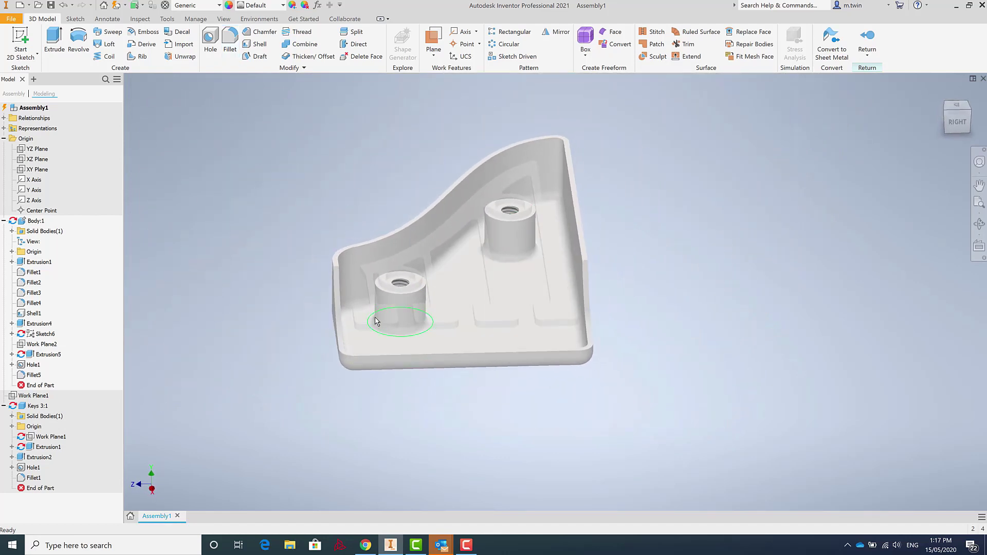
{"action": "scroll", "coordinate": [390, 327], "scroll_direction": "up", "scroll_amount": 5}
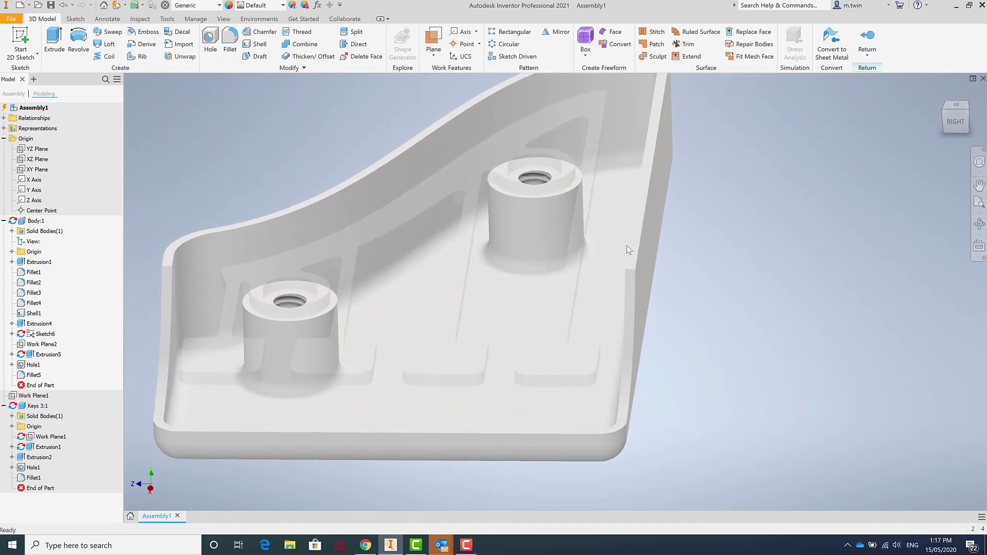
{"action": "scroll", "coordinate": [626, 246], "scroll_direction": "down", "scroll_amount": 2}
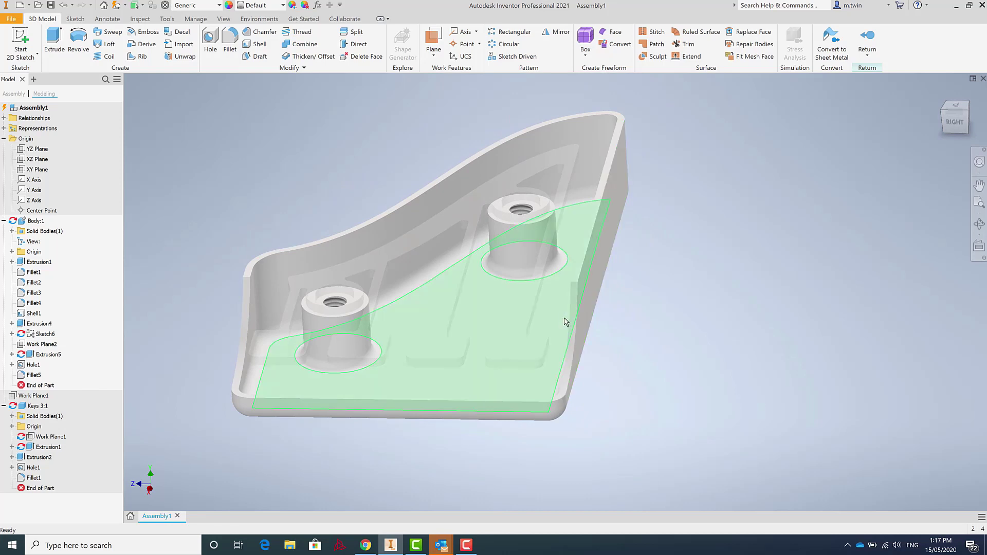
{"action": "scroll", "coordinate": [550, 216], "scroll_direction": "up", "scroll_amount": 1}
{"action": "mouse_move", "coordinate": [553, 236]}
{"action": "middle_mouse_down", "text": "shift"}
{"action": "mouse_move", "coordinate": [643, 247]}
{"action": "mouse_move", "coordinate": [630, 331]}
{"action": "mouse_move", "coordinate": [663, 325]}
{"action": "mouse_move", "coordinate": [757, 263]}
{"action": "mouse_move", "coordinate": [613, 314]}
{"action": "mouse_move", "coordinate": [585, 313]}
{"action": "mouse_move", "coordinate": [640, 289]}
{"action": "mouse_move", "coordinate": [637, 329]}
{"action": "mouse_move", "coordinate": [682, 326]}
{"action": "mouse_move", "coordinate": [715, 304]}
{"action": "mouse_move", "coordinate": [778, 136]}
{"action": "middle_mouse_up", "text": "shift"}
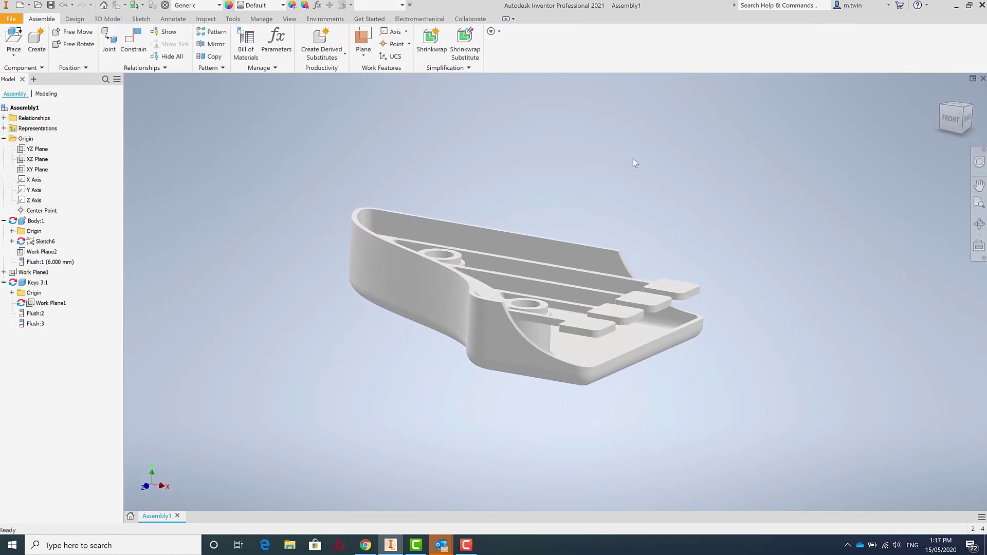
Examine how the Keys 3 part sits on the two posts inside the body from several angles
{"action": "scroll", "coordinate": [603, 234], "scroll_direction": "up", "scroll_amount": 3}
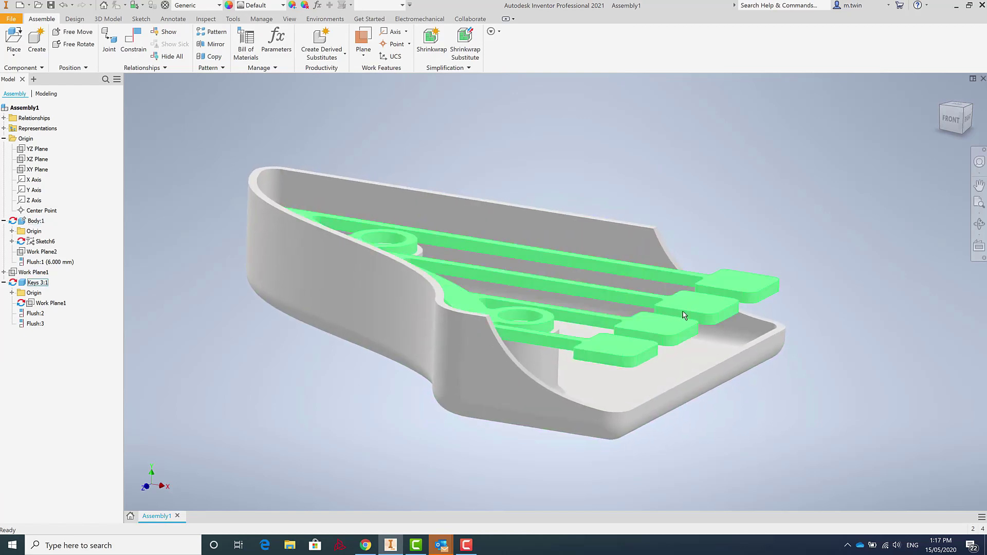
{"action": "middle_click_drag", "start_coordinate": [576, 414], "coordinate": [584, 259], "text": "shift"}
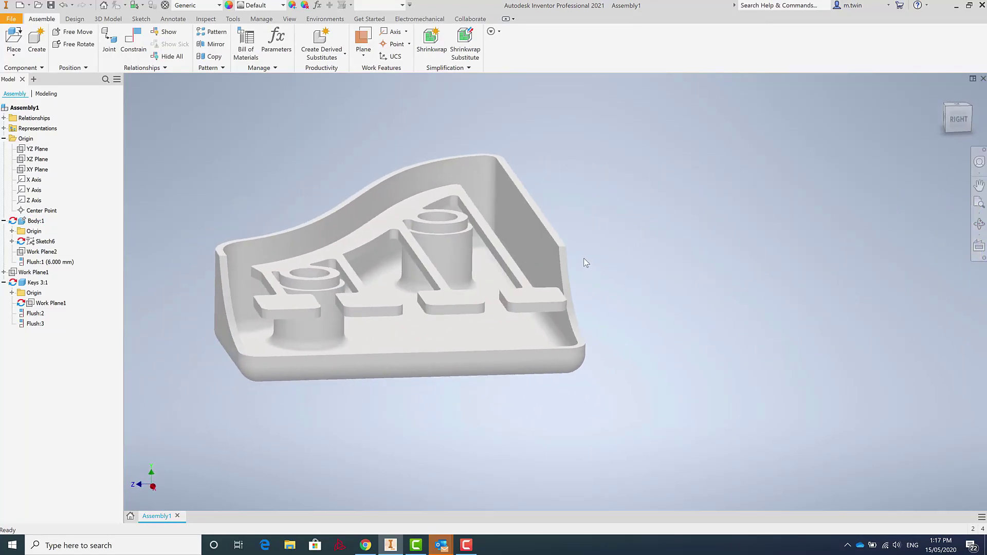
{"action": "scroll", "coordinate": [509, 260], "scroll_direction": "down", "scroll_amount": 5}
{"action": "scroll", "coordinate": [515, 255], "scroll_direction": "up", "scroll_amount": 4}
{"action": "middle_click_drag", "start_coordinate": [516, 255], "coordinate": [518, 250], "text": "shift"}
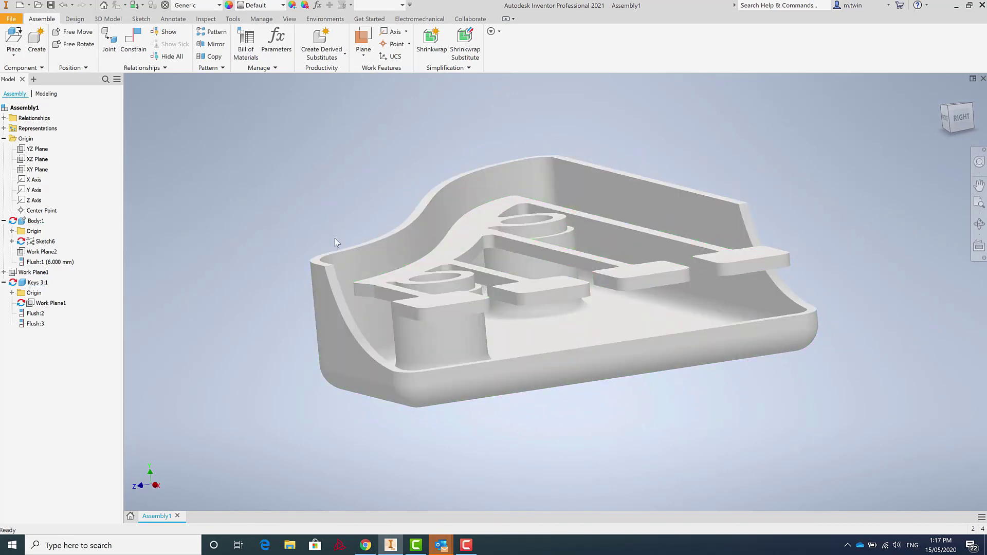
{"action": "middle_click_drag", "start_coordinate": [542, 140], "coordinate": [375, 251], "text": "shift"}
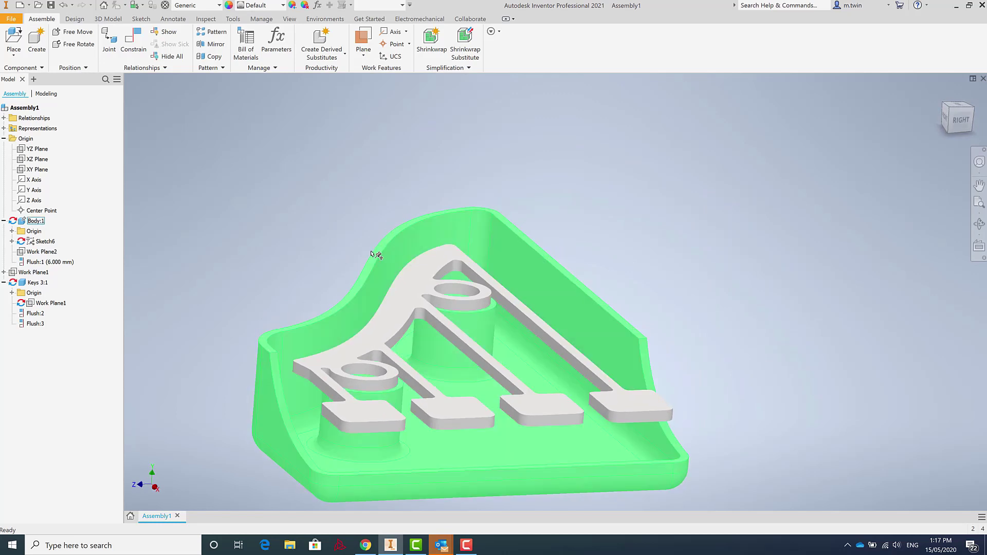
{"action": "mouse_move", "coordinate": [306, 226]}
{"action": "middle_mouse_down", "text": "shift"}
{"action": "mouse_move", "coordinate": [293, 213]}
{"action": "mouse_move", "coordinate": [300, 208]}
{"action": "middle_mouse_up", "text": "shift"}
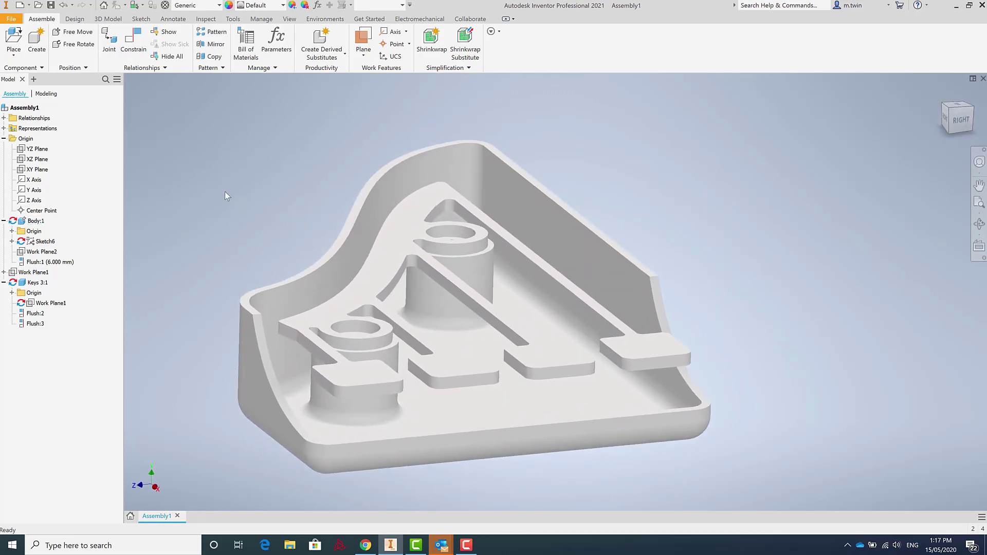
Create a new in-place component named Lid from Standard.ipt, constrained to the top rim face of the Body
{"action": "left_click", "coordinate": [35, 39]}
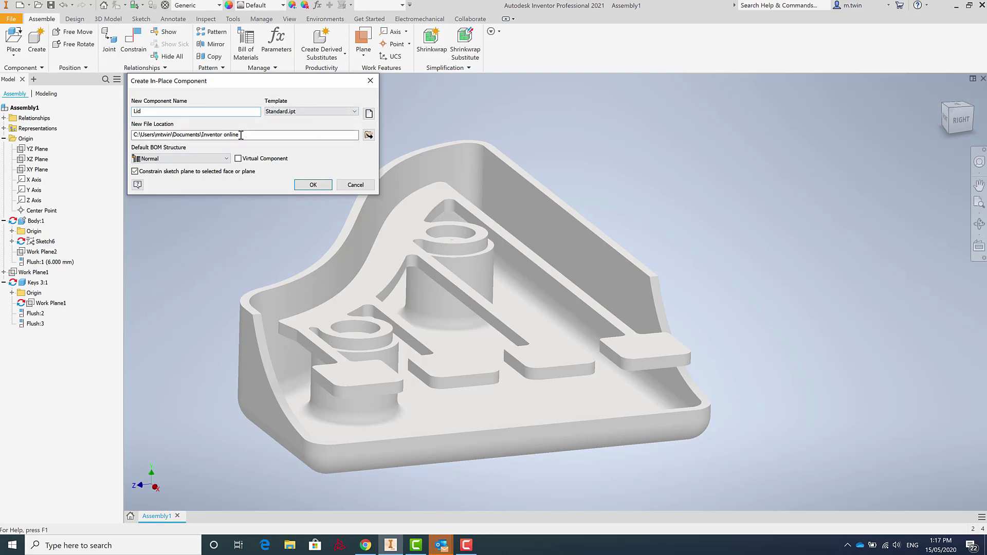
{"action": "left_click", "coordinate": [311, 185]}
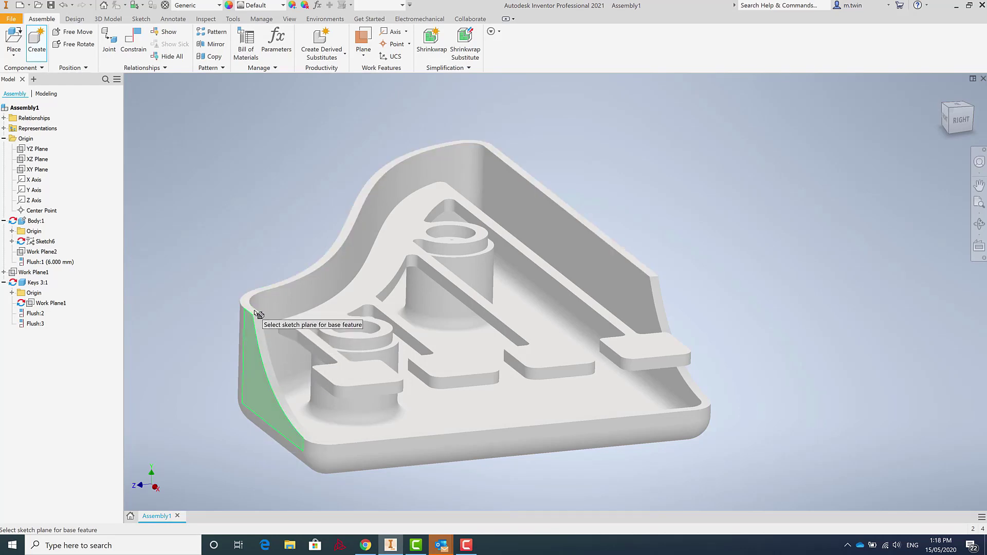
{"action": "left_click", "coordinate": [249, 307]}
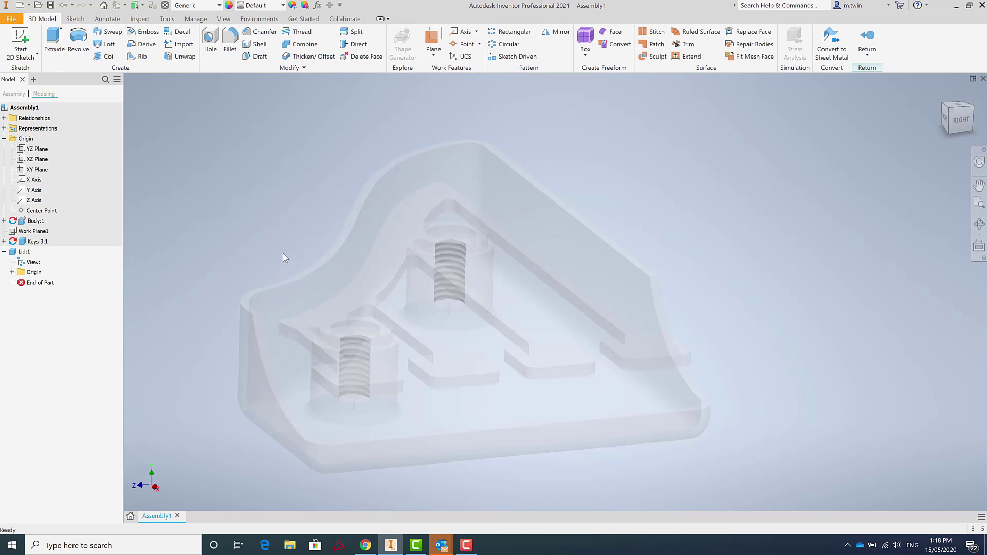
Start a sketch on the Body's top rim face and project the rim's outer curves, straight side and short end edge
{"action": "left_click", "coordinate": [14, 43]}
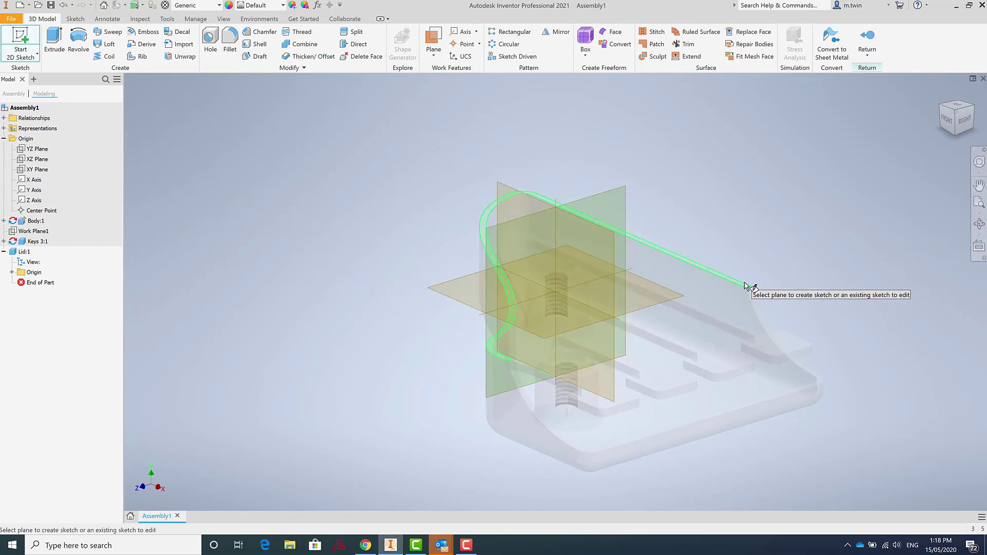
{"action": "left_click", "coordinate": [745, 284]}
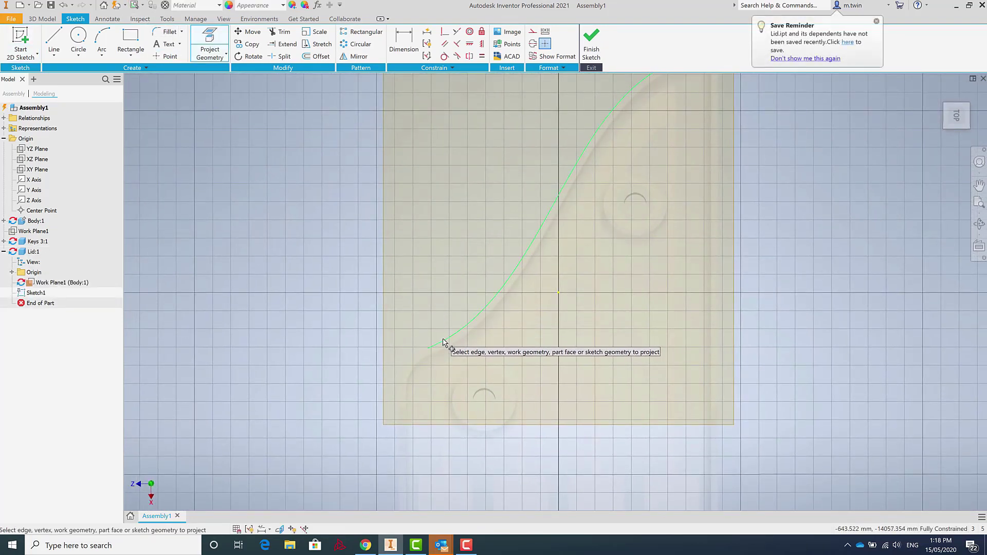
{"action": "left_click", "coordinate": [442, 342]}
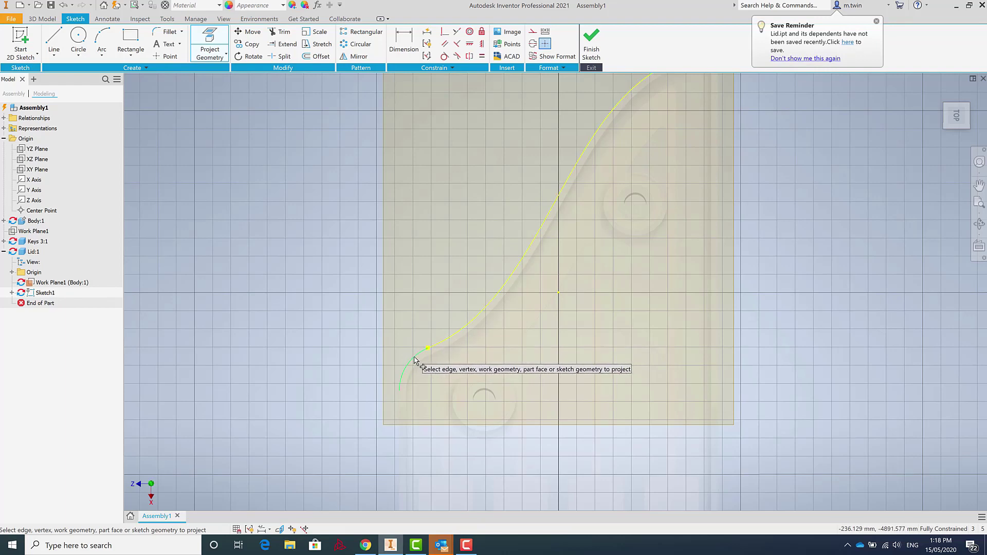
{"action": "left_click", "coordinate": [415, 360]}
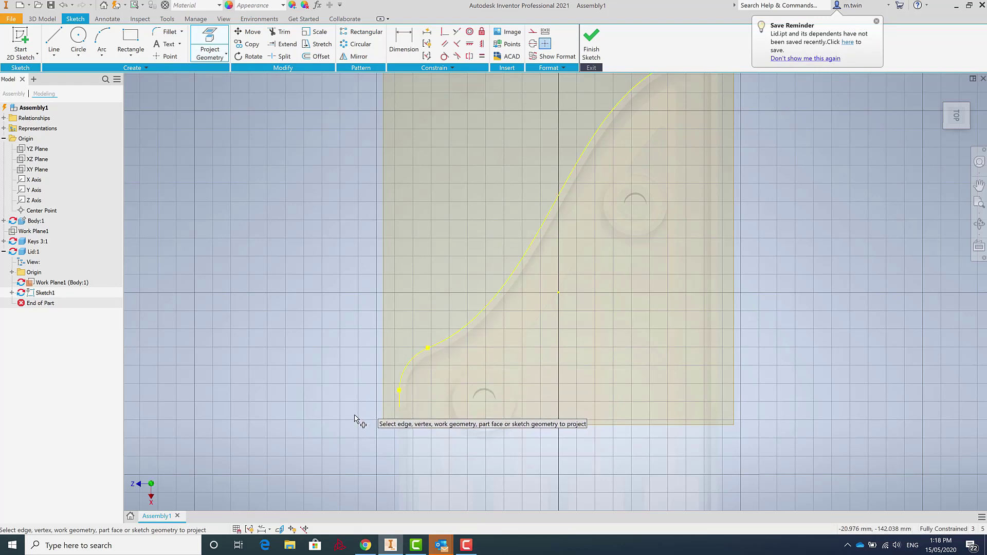
{"action": "scroll", "coordinate": [353, 422], "scroll_direction": "down", "scroll_amount": 3}
{"action": "scroll", "coordinate": [456, 307], "scroll_direction": "up", "scroll_amount": 5}
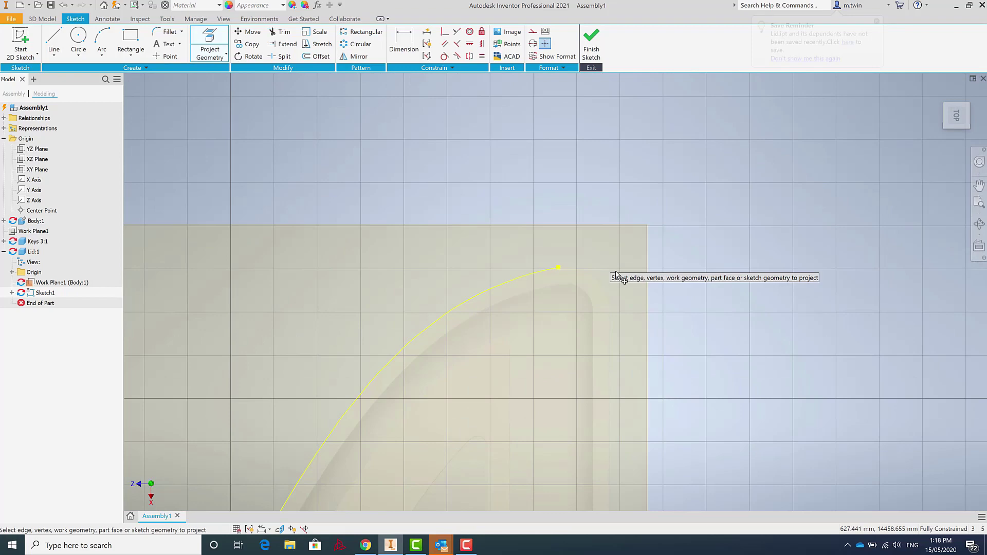
{"action": "left_click", "coordinate": [584, 273]}
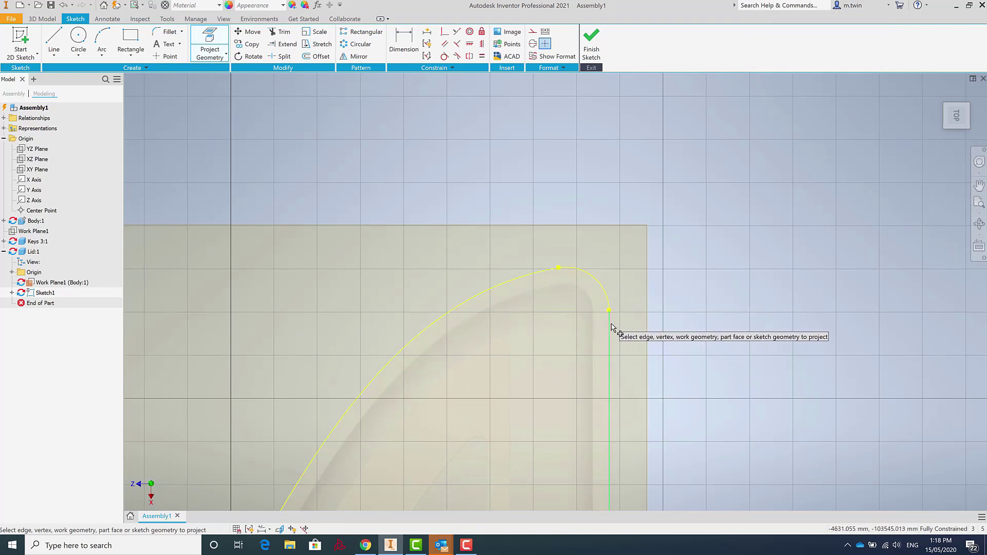
{"action": "left_click", "coordinate": [610, 329]}
{"action": "scroll", "coordinate": [745, 110], "scroll_direction": "down", "scroll_amount": 5}
{"action": "scroll", "coordinate": [634, 257], "scroll_direction": "up", "scroll_amount": 6}
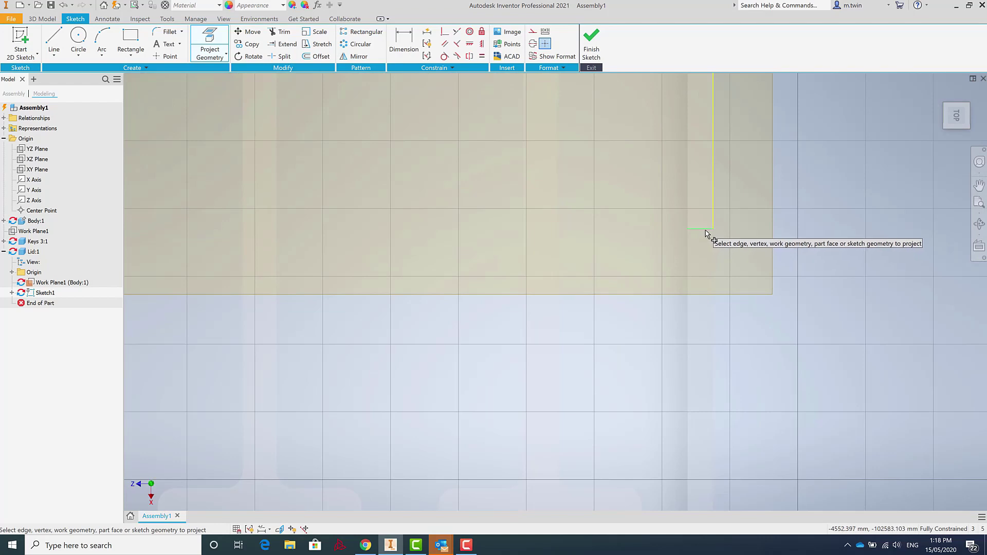
{"action": "scroll", "coordinate": [880, 192], "scroll_direction": "down", "scroll_amount": 6}
{"action": "scroll", "coordinate": [621, 221], "scroll_direction": "up", "scroll_amount": 5}
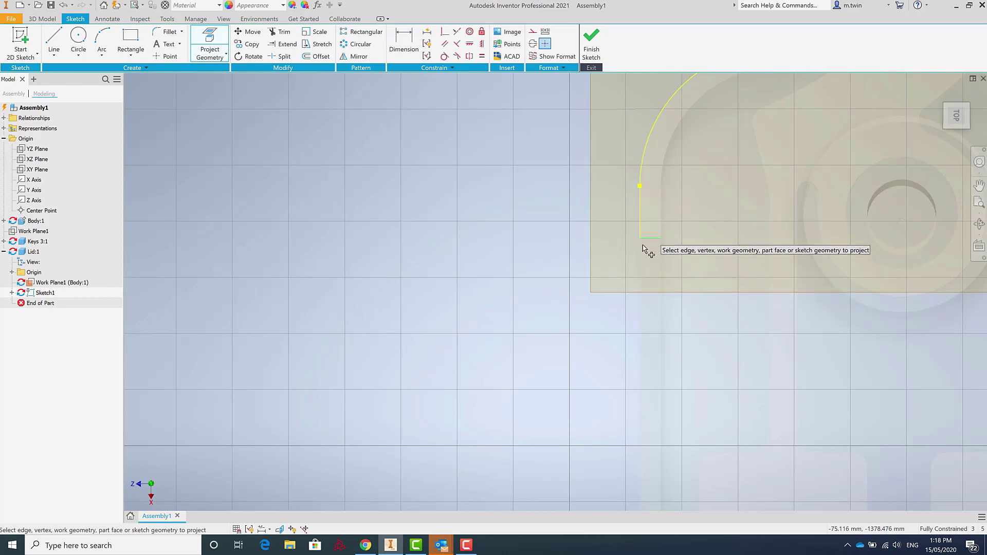
Offset the projected rim outline outward by 0.1 mm
{"action": "scroll", "coordinate": [335, 324], "scroll_direction": "down", "scroll_amount": 5}
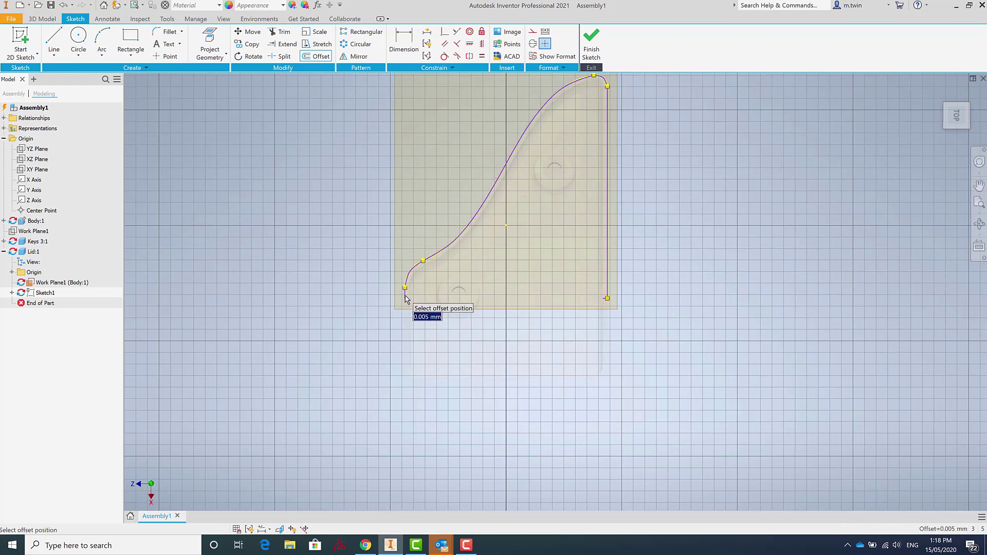
{"action": "scroll", "coordinate": [404, 290], "scroll_direction": "down", "scroll_amount": 1}
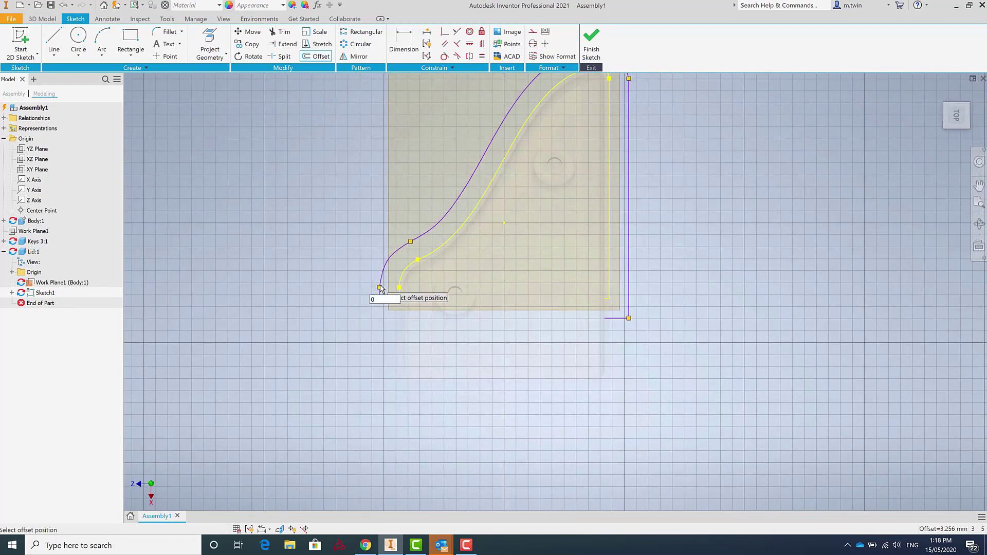
{"action": "key", "text": "Return"}
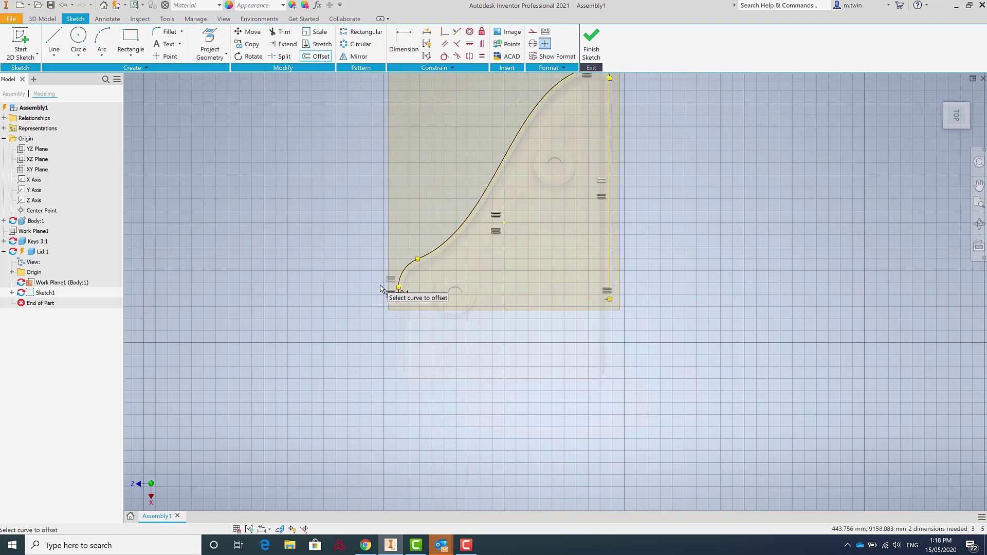
Extend the offset outline's short end line across the open front and its short side down to meet it, closing the profile, and finish the sketch
{"action": "scroll", "coordinate": [637, 307], "scroll_direction": "down", "scroll_amount": 3}
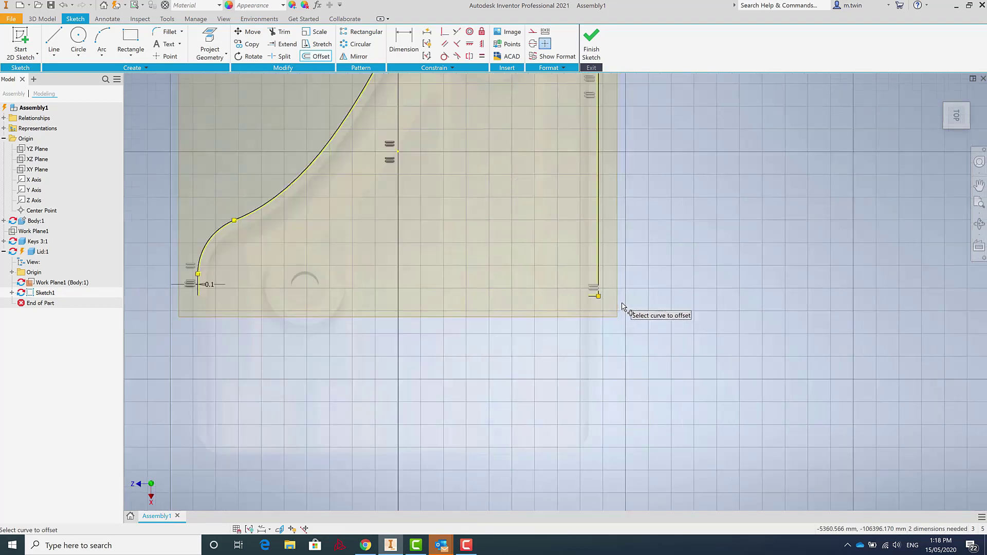
{"action": "scroll", "coordinate": [590, 313], "scroll_direction": "down", "scroll_amount": 3}
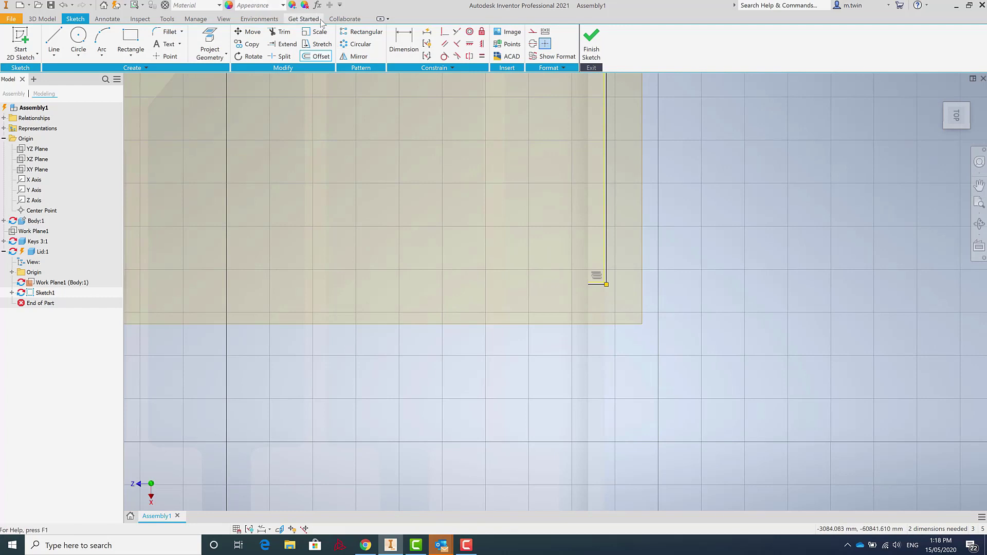
{"action": "left_click", "coordinate": [284, 45]}
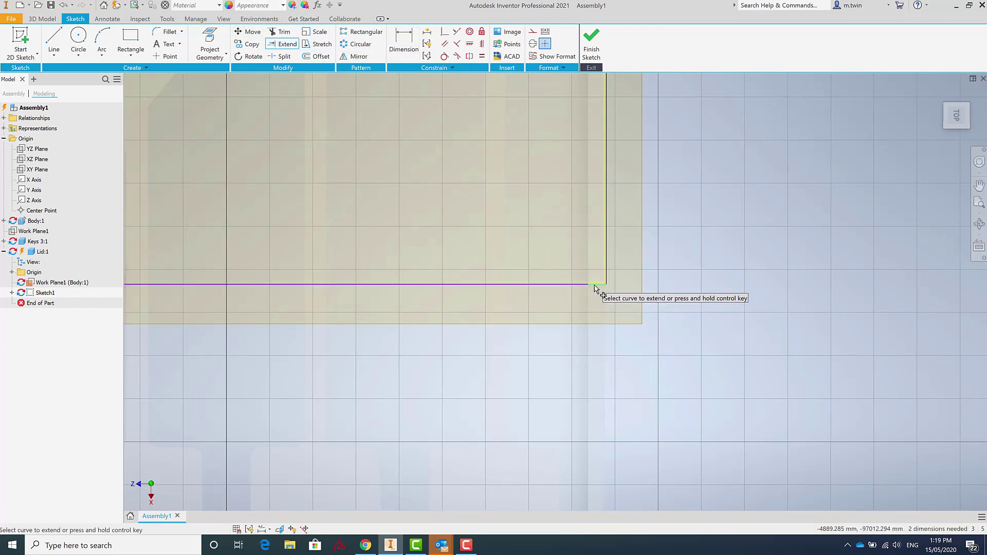
{"action": "left_click", "coordinate": [594, 286]}
{"action": "middle_click_drag", "start_coordinate": [677, 277], "coordinate": [804, 249]}
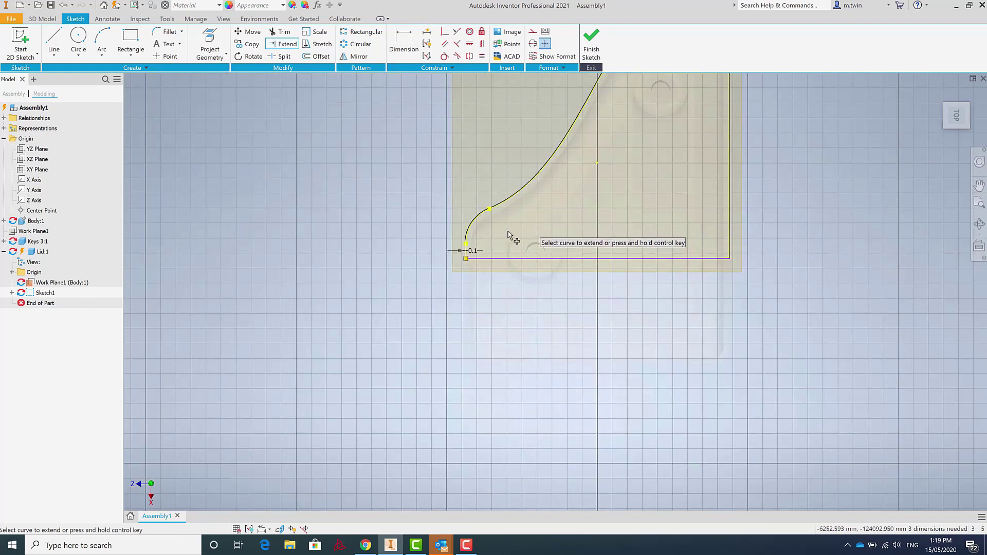
{"action": "scroll", "coordinate": [461, 259], "scroll_direction": "down", "scroll_amount": 3}
{"action": "scroll", "coordinate": [461, 260], "scroll_direction": "down", "scroll_amount": 5}
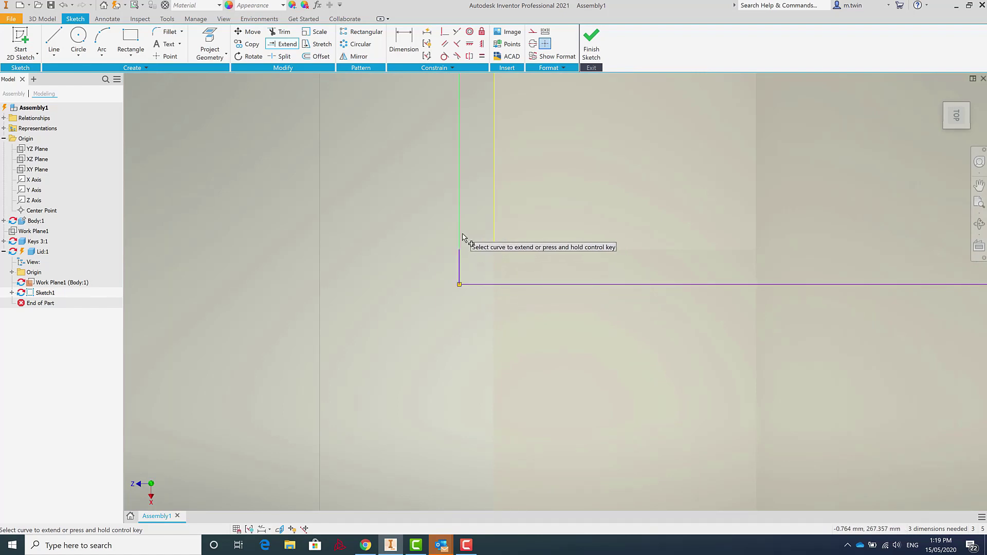
{"action": "scroll", "coordinate": [464, 300], "scroll_direction": "down", "scroll_amount": 3}
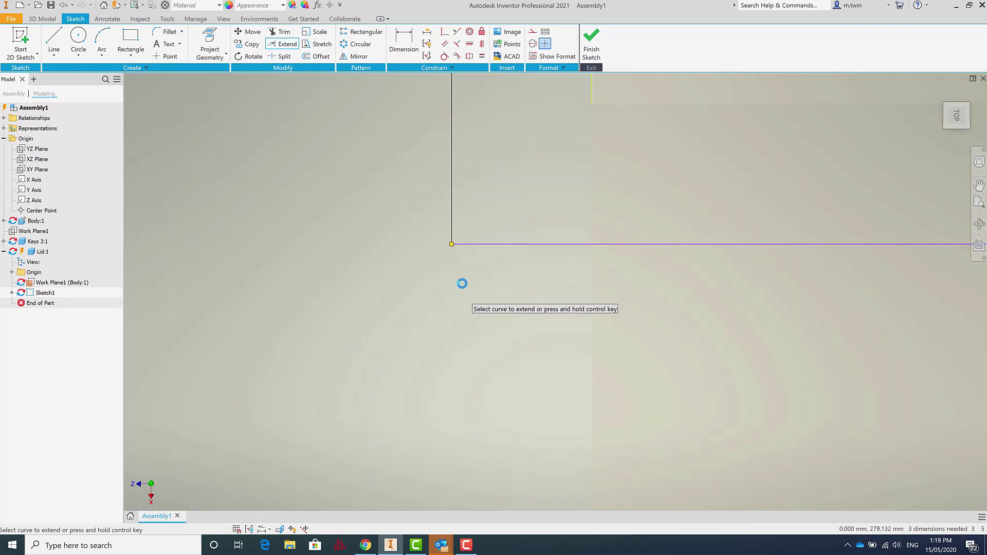
{"action": "scroll", "coordinate": [462, 283], "scroll_direction": "up", "scroll_amount": 6}
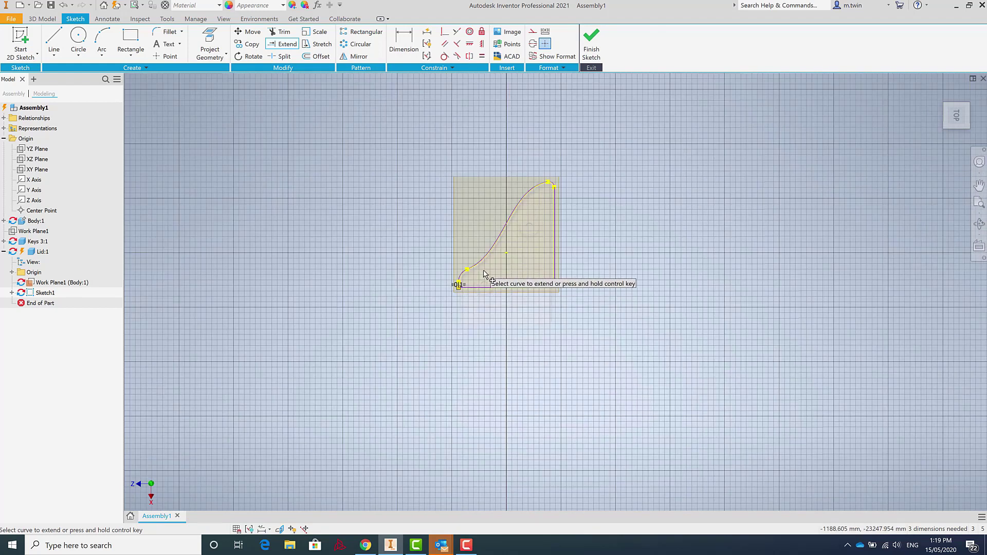
{"action": "scroll", "coordinate": [483, 274], "scroll_direction": "down", "scroll_amount": 2}
{"action": "left_click", "coordinate": [600, 41]}
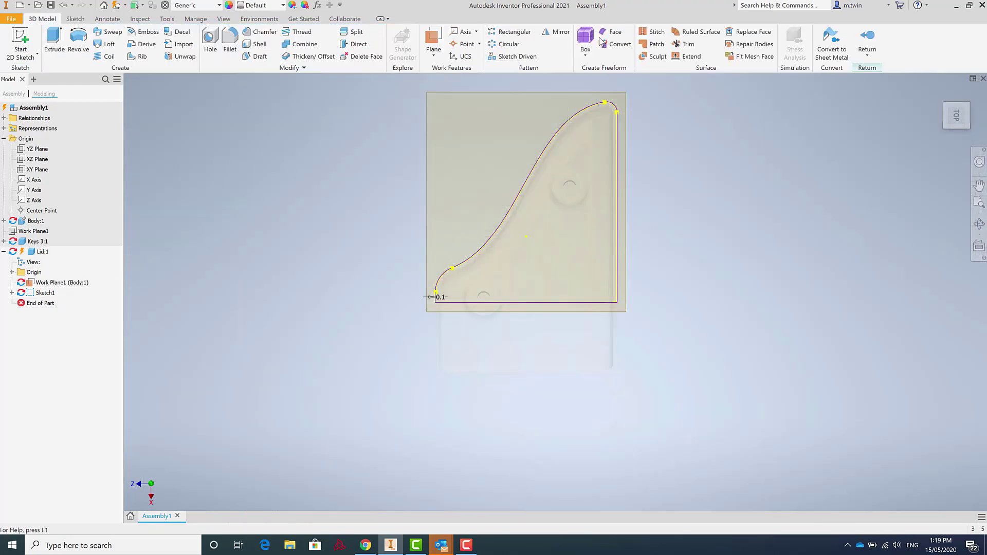
Extrude the closed lid profile 0.75 mm upward from the Body's rim
{"action": "left_click", "coordinate": [46, 40]}
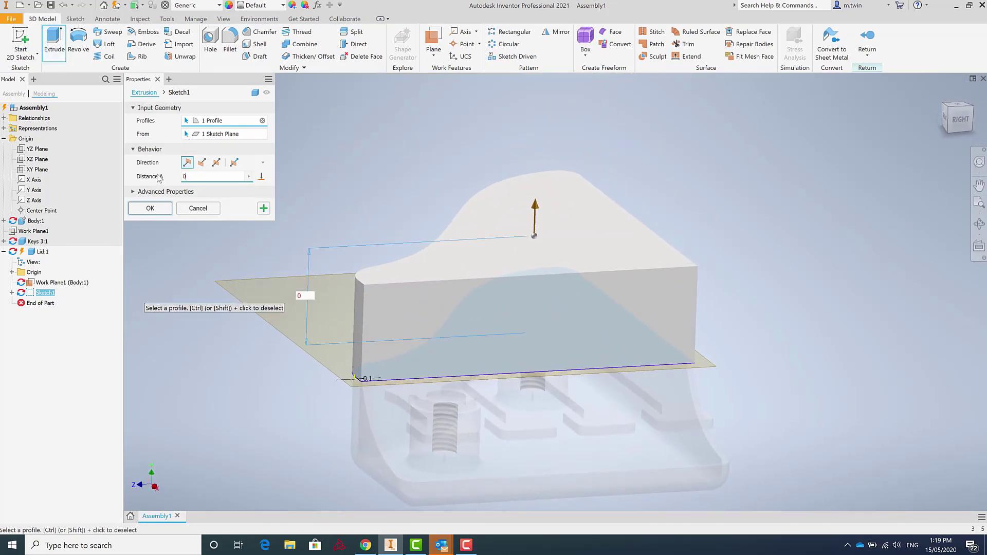
{"action": "type", "text": "0.75"}
{"action": "key", "text": "Return"}
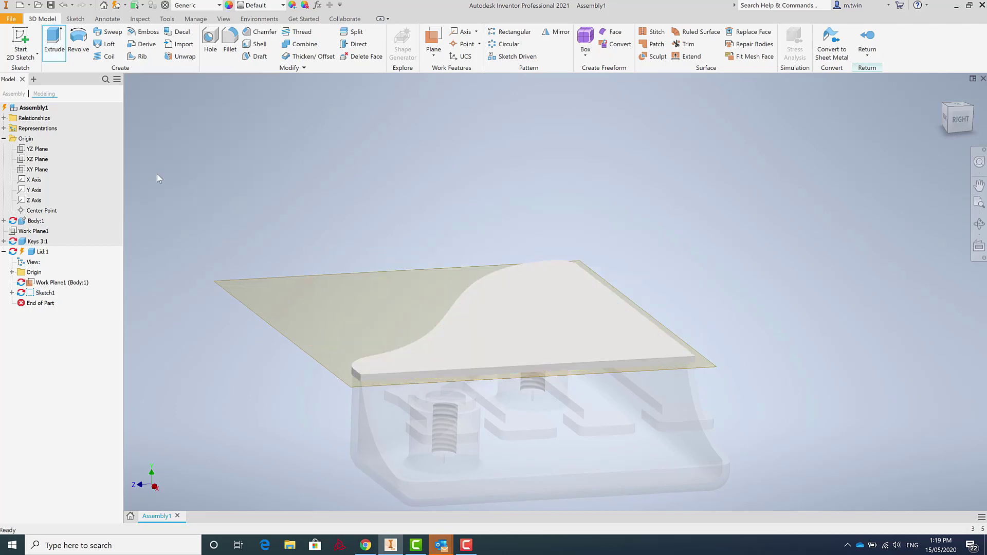
{"action": "middle_click_drag", "start_coordinate": [634, 421], "coordinate": [637, 326]}
{"action": "scroll", "coordinate": [637, 326], "scroll_direction": "down", "scroll_amount": 3}
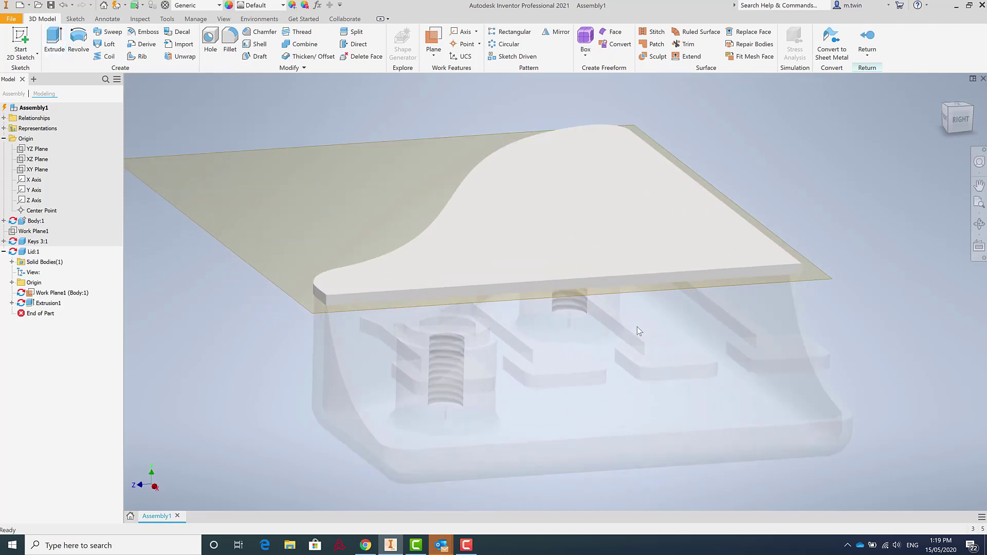
Return from the Lid to the assembly and start editing the Body in place
{"action": "left_click", "coordinate": [658, 260]}
{"action": "key", "text": "s"}
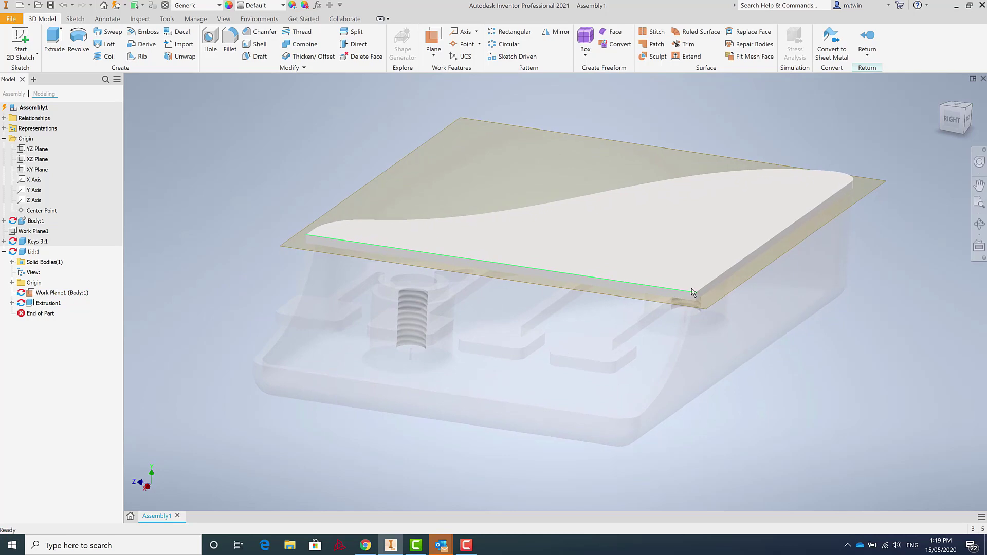
{"action": "left_click", "coordinate": [874, 41]}
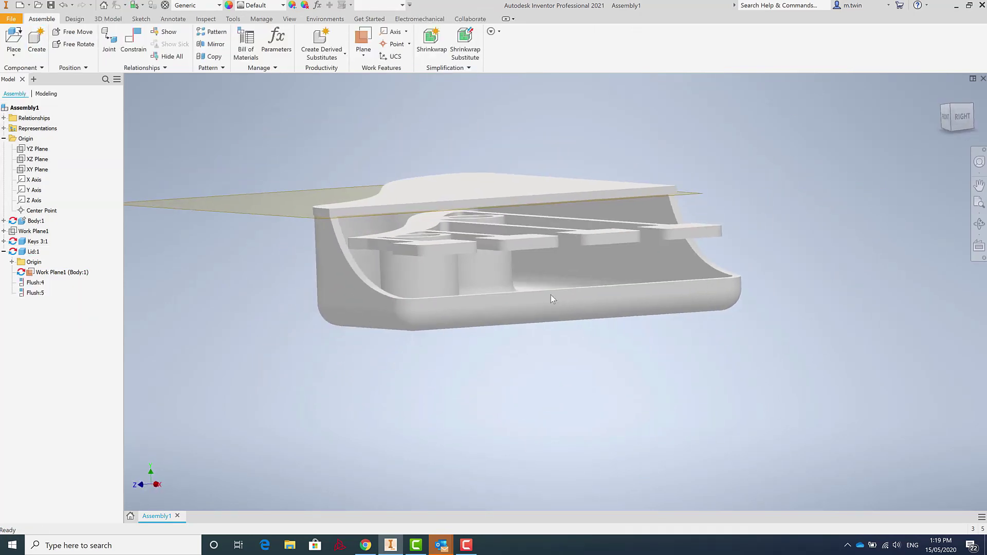
{"action": "middle_click_drag", "start_coordinate": [550, 294], "coordinate": [602, 258], "text": "shift"}
{"action": "middle_click_drag", "start_coordinate": [678, 214], "coordinate": [487, 184], "text": "shift"}
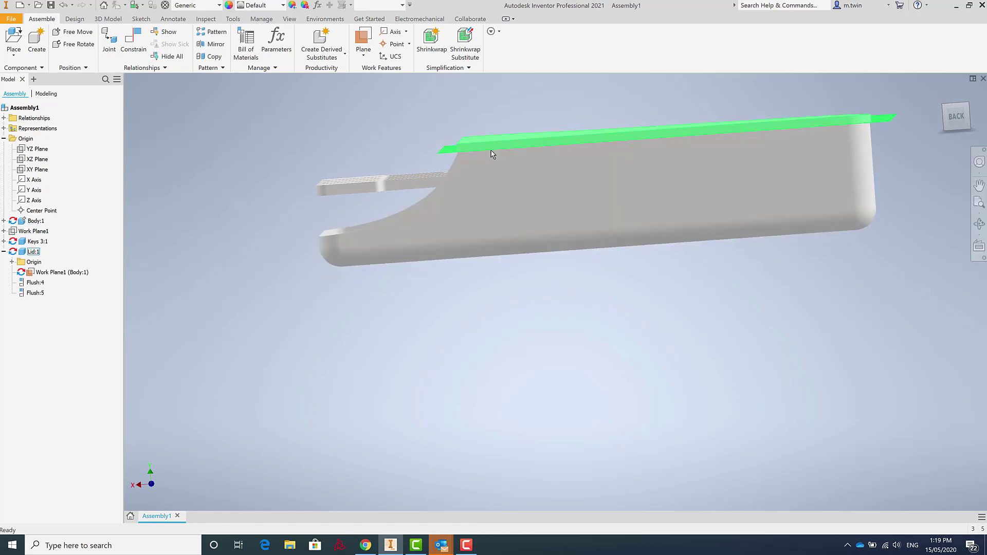
{"action": "middle_click_drag", "start_coordinate": [491, 150], "coordinate": [500, 151], "text": "shift"}
{"action": "middle_click_drag", "start_coordinate": [564, 179], "coordinate": [559, 158], "text": "shift"}
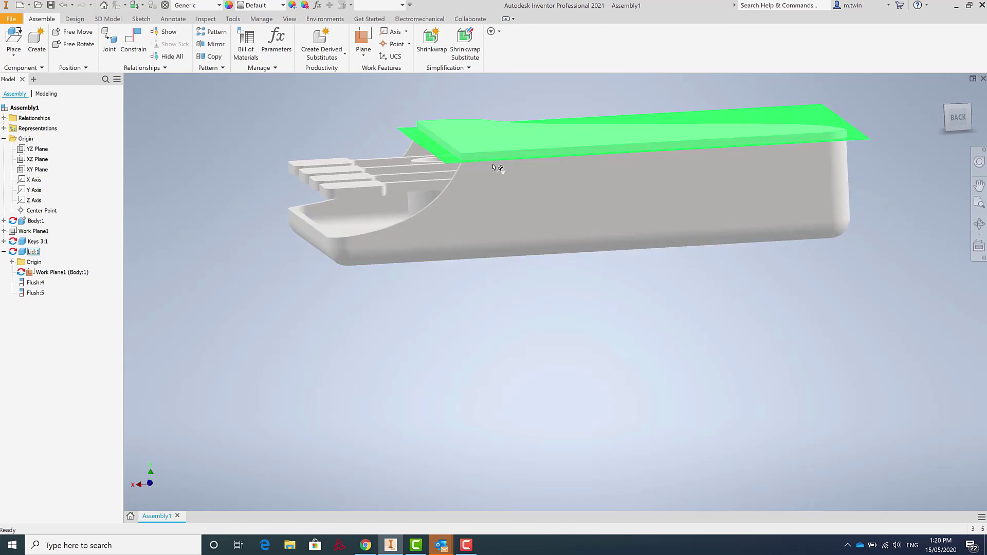
{"action": "middle_click_drag", "start_coordinate": [498, 163], "coordinate": [525, 181], "text": "shift"}
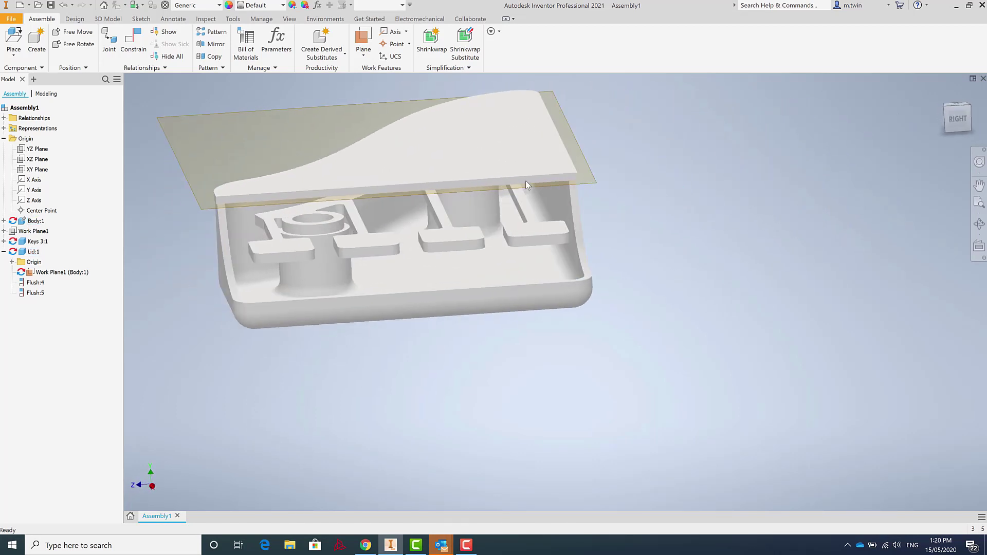
{"action": "left_click", "coordinate": [26, 222]}
{"action": "right_click", "coordinate": [27, 222]}
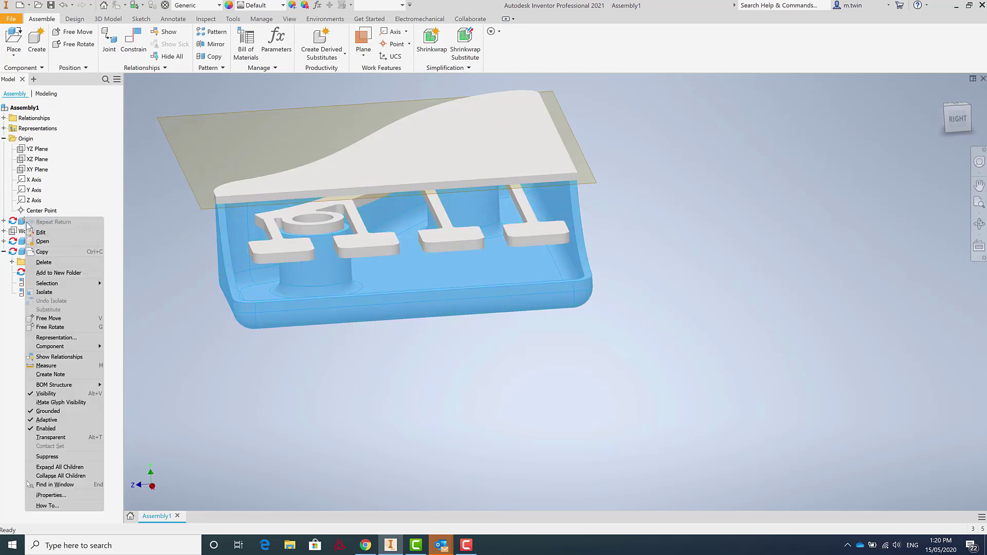
{"action": "left_click", "coordinate": [41, 232]}
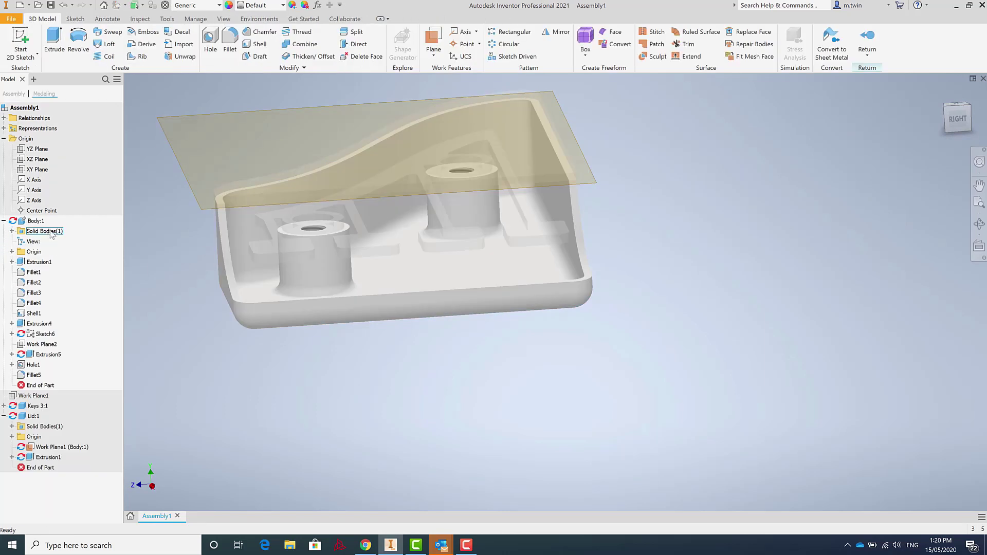
Sketch a rectangle about 4.2 mm tall on the Body's long straight outer wall, hanging down from the rim edge
{"action": "middle_click_drag", "start_coordinate": [522, 213], "coordinate": [411, 176], "text": "shift"}
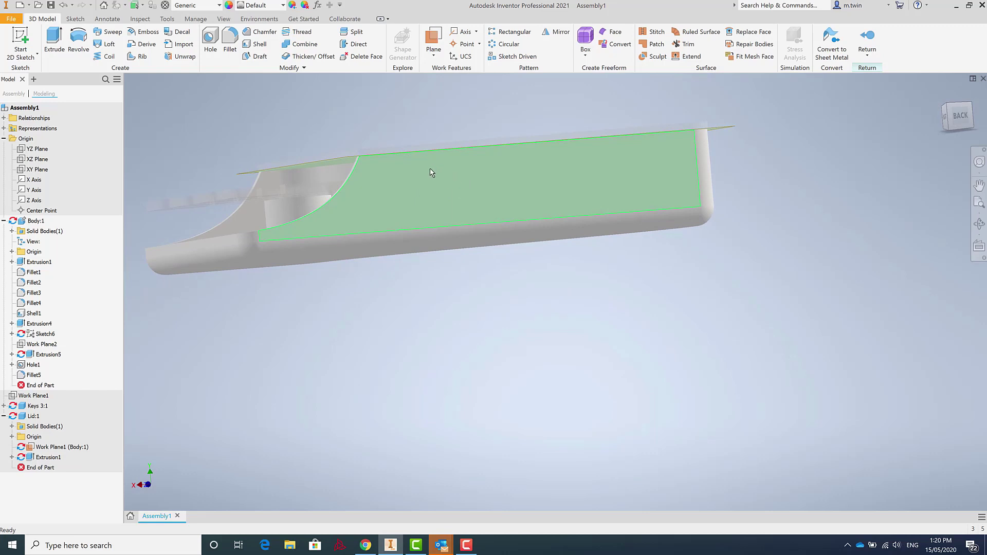
{"action": "scroll", "coordinate": [429, 174], "scroll_direction": "down", "scroll_amount": 5}
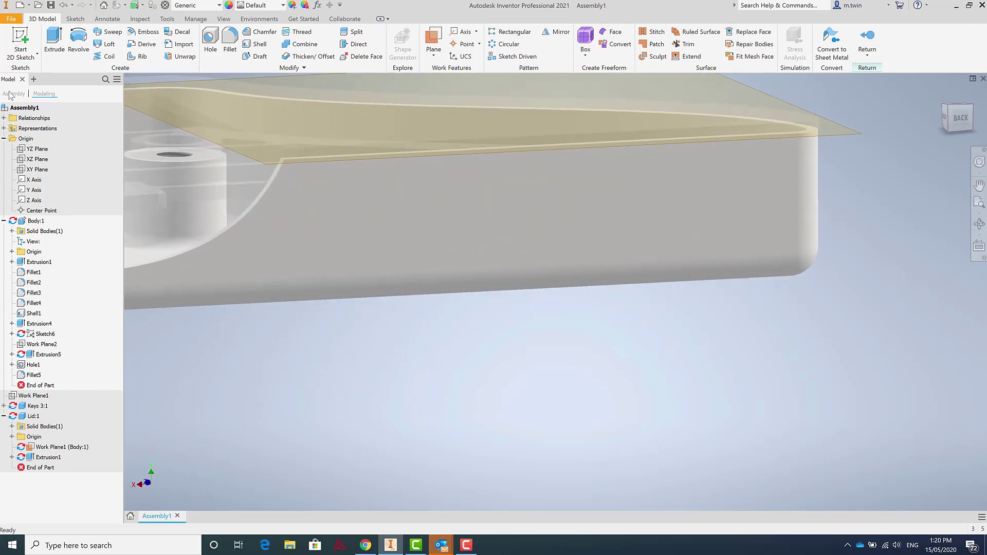
{"action": "left_click", "coordinate": [314, 207]}
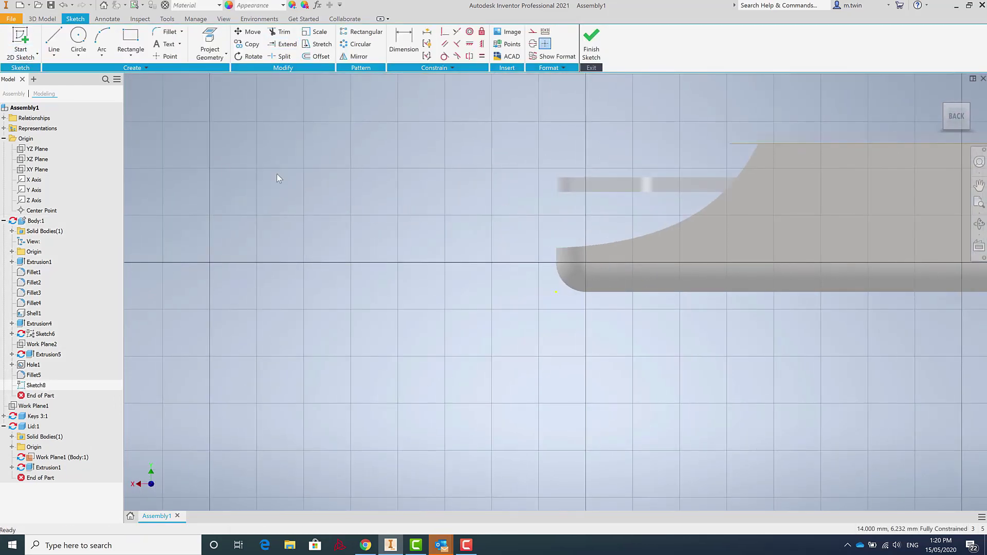
{"action": "left_click", "coordinate": [132, 37]}
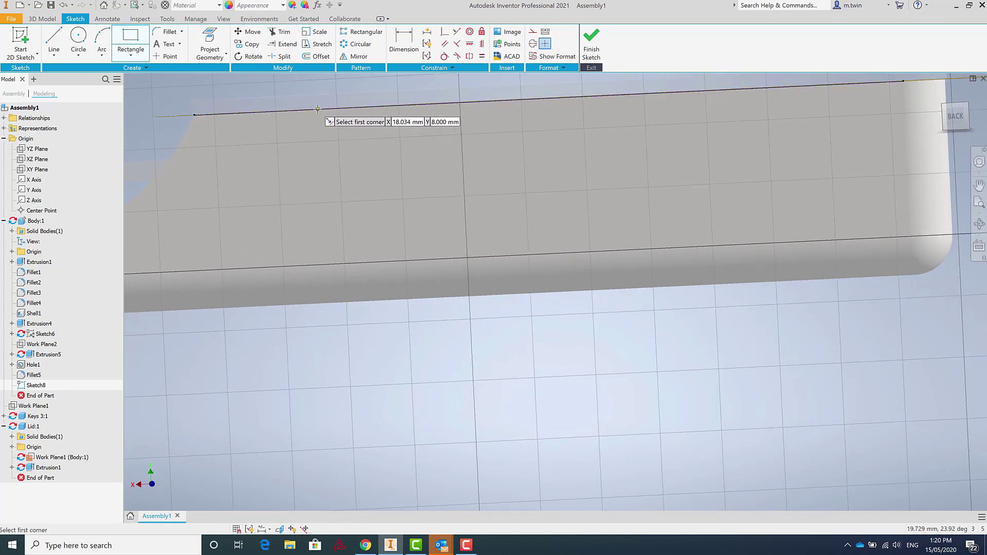
{"action": "left_click", "coordinate": [317, 109]}
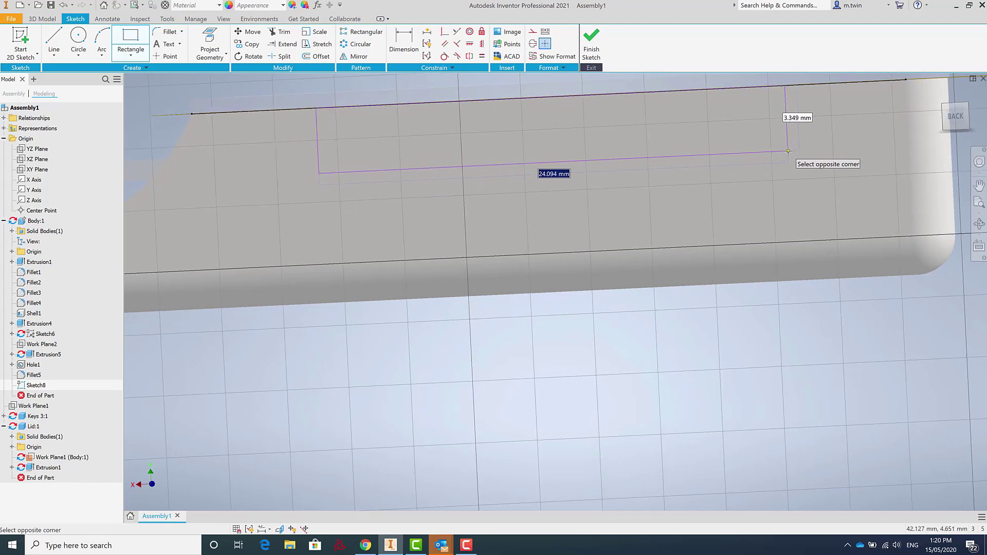
{"action": "scroll", "coordinate": [786, 157], "scroll_direction": "down", "scroll_amount": 2}
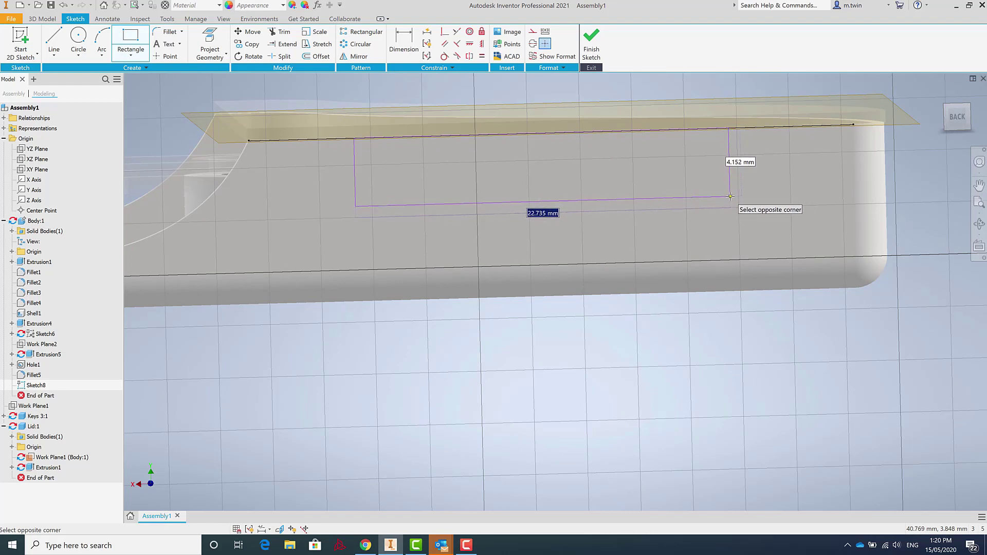
{"action": "left_click", "coordinate": [761, 197]}
{"action": "mouse_move", "coordinate": [761, 197]}
{"action": "middle_mouse_down", "text": "shift"}
{"action": "mouse_move", "coordinate": [661, 227]}
{"action": "mouse_move", "coordinate": [540, 110]}
{"action": "middle_mouse_up", "text": "shift"}
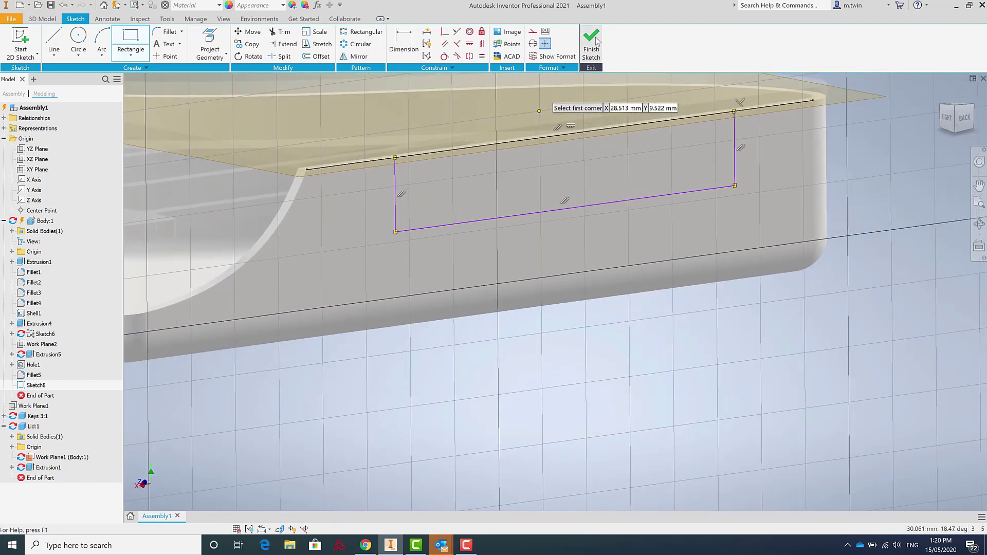
Finish the sketch and extrude the rectangle 10 mm outward from the wall as a joined block
{"action": "left_click", "coordinate": [592, 41]}
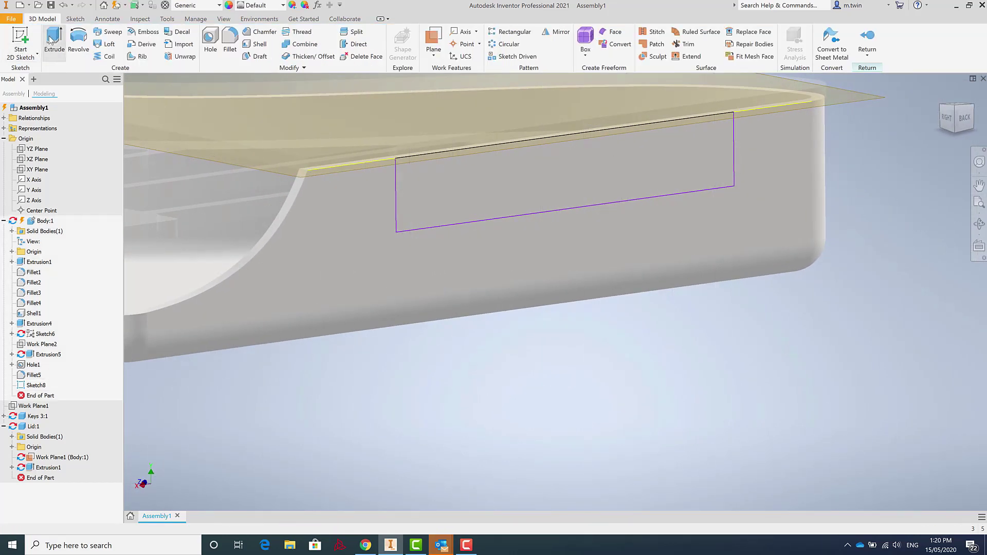
{"action": "left_click", "coordinate": [50, 40]}
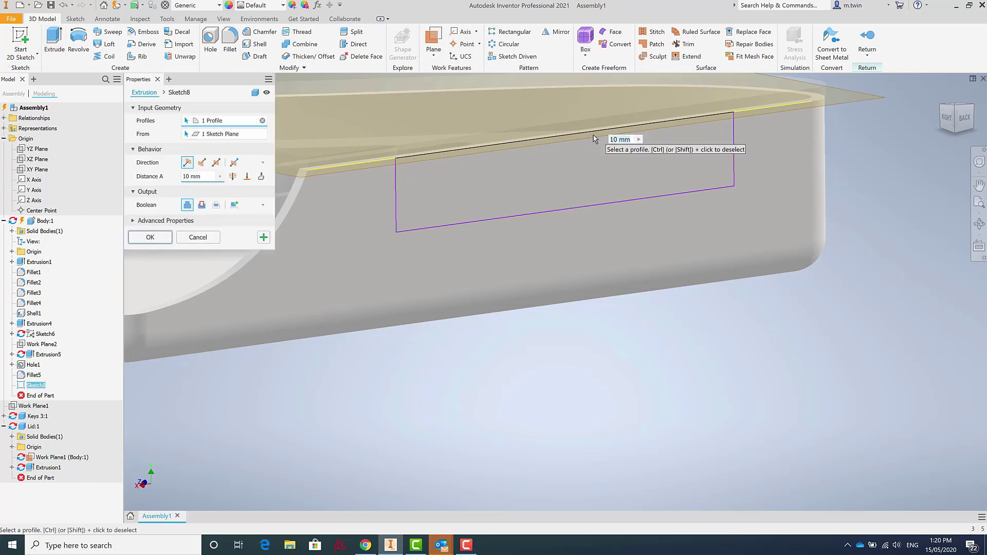
{"action": "left_click", "coordinate": [150, 237]}
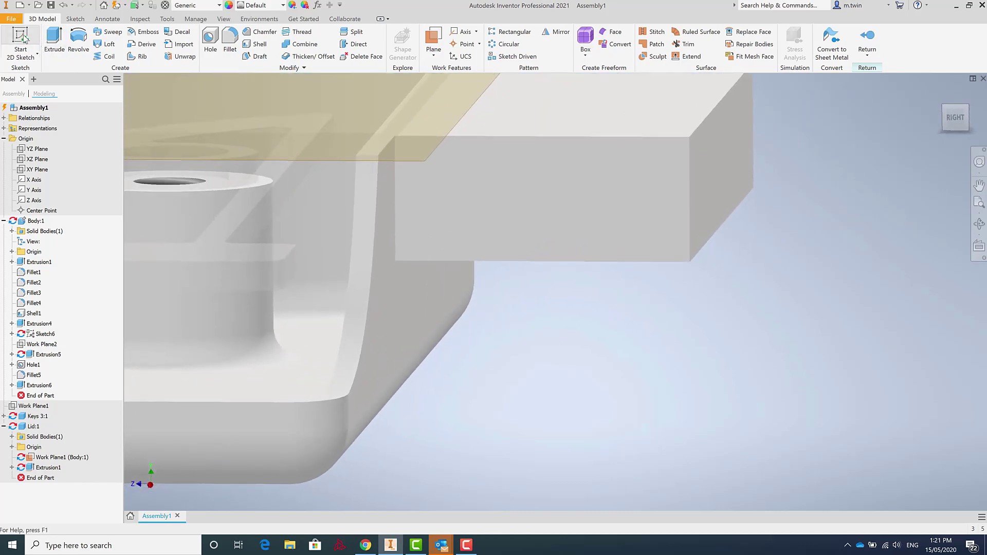
Sketch a 20 mm line at 75 degrees from the lower inner corner of the block's end face, and finish the sketch
{"action": "left_click", "coordinate": [22, 37]}
{"action": "left_click", "coordinate": [507, 175]}
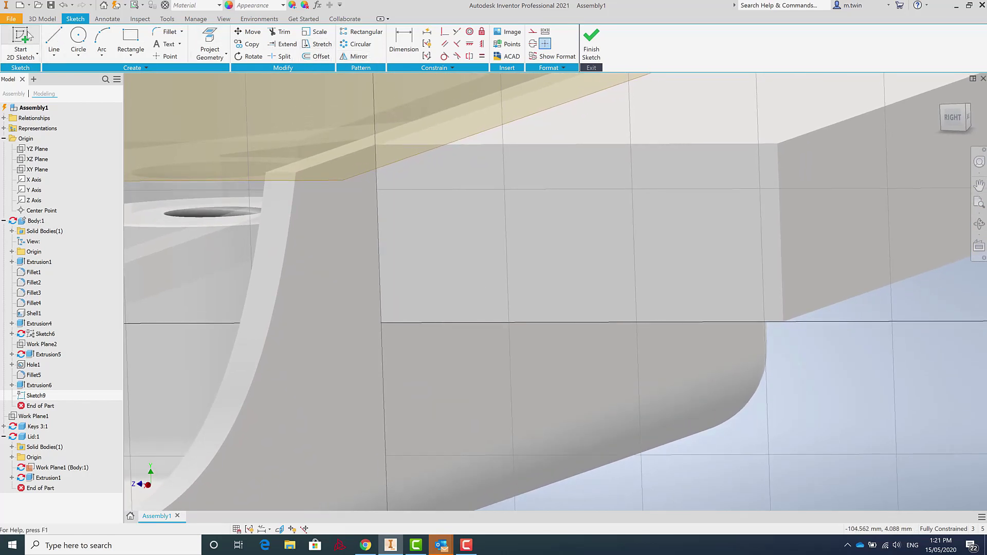
{"action": "left_click", "coordinate": [59, 42]}
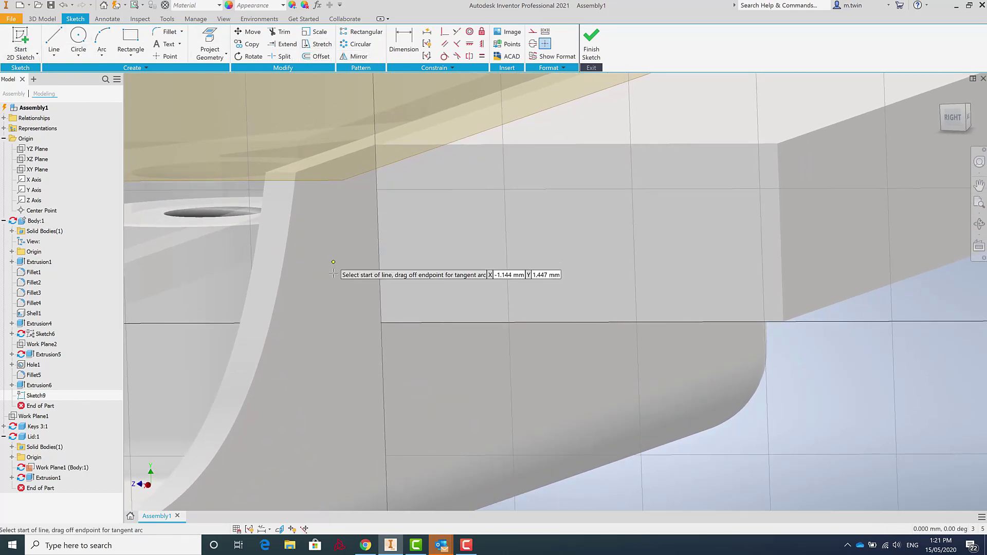
{"action": "left_click", "coordinate": [382, 323]}
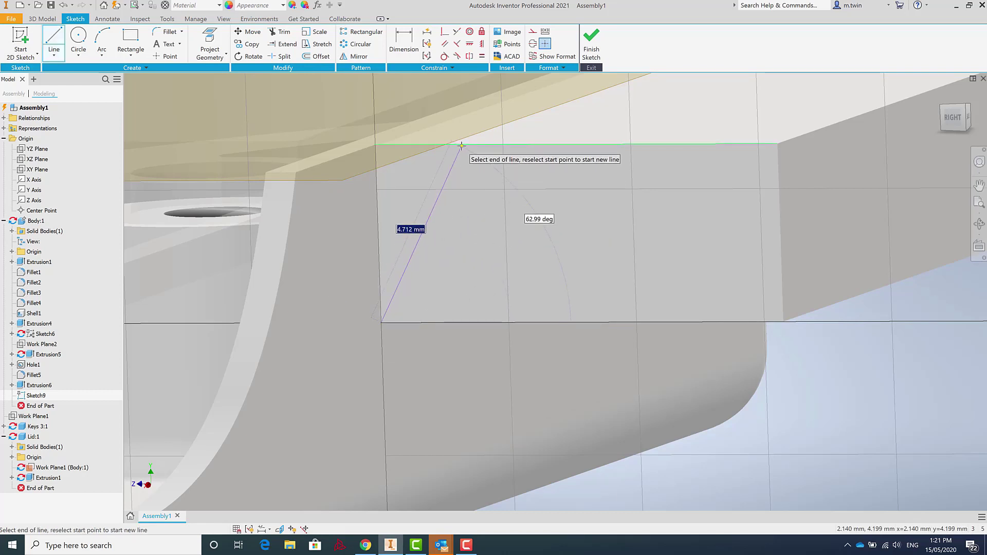
{"action": "scroll", "coordinate": [462, 145], "scroll_direction": "up", "scroll_amount": 3}
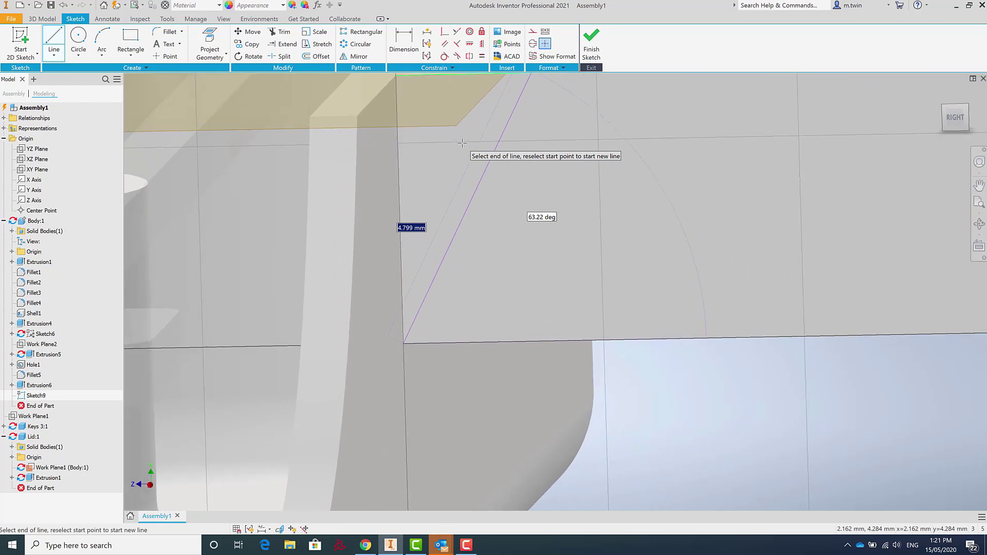
{"action": "scroll", "coordinate": [466, 147], "scroll_direction": "up", "scroll_amount": 2}
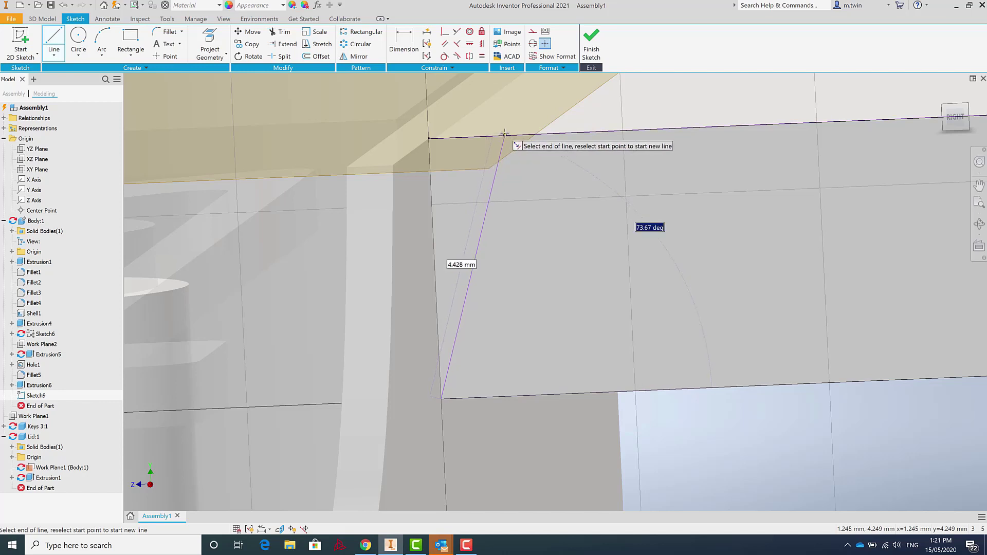
{"action": "type", "text": "75"}
{"action": "key", "text": "Tab"}
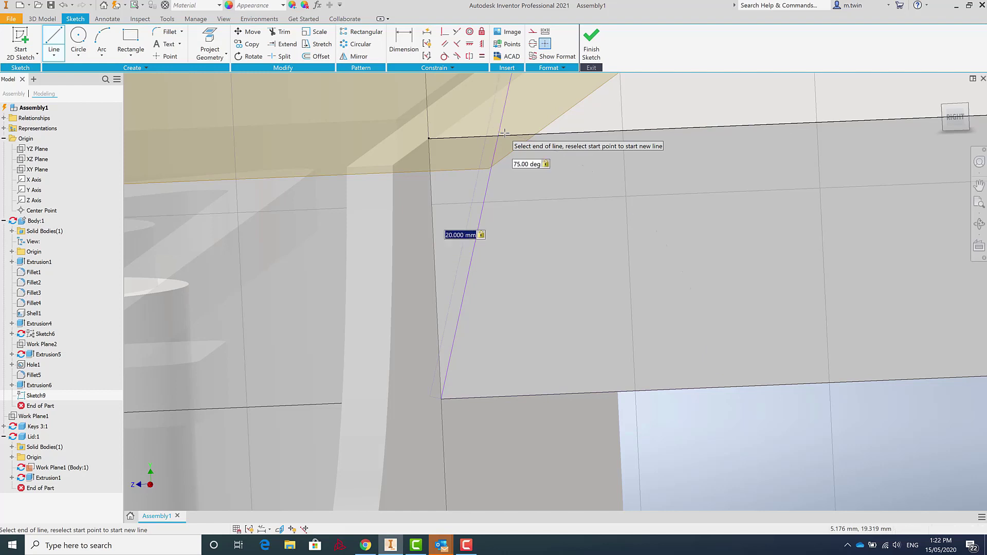
{"action": "key", "text": "Return"}
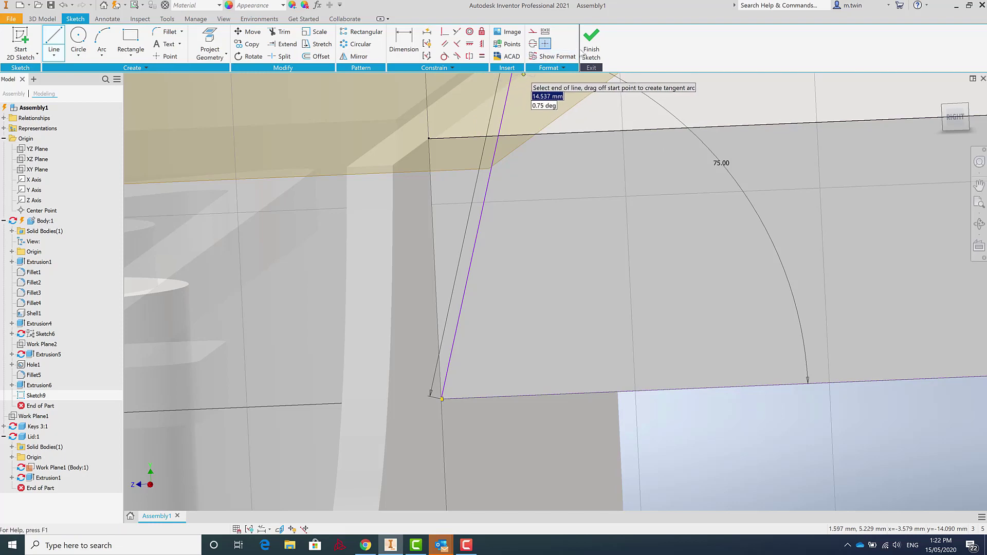
{"action": "left_click", "coordinate": [591, 55]}
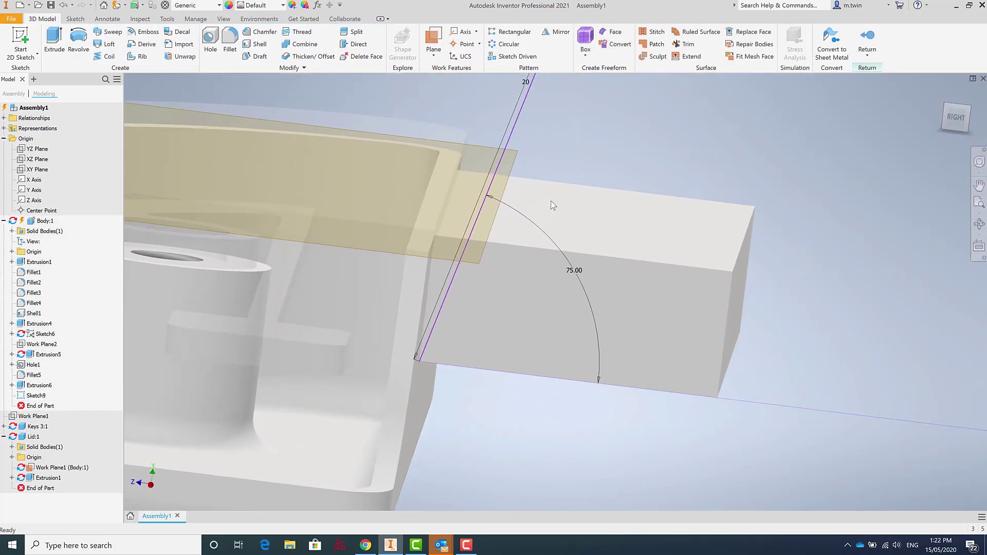
Rename the block extrusion as hinge and the angled-line sketch as cut profile
{"action": "mouse_move", "coordinate": [551, 201]}
{"action": "middle_mouse_down", "text": "shift"}
{"action": "mouse_move", "coordinate": [562, 179]}
{"action": "mouse_move", "coordinate": [554, 189]}
{"action": "middle_mouse_up", "text": "shift"}
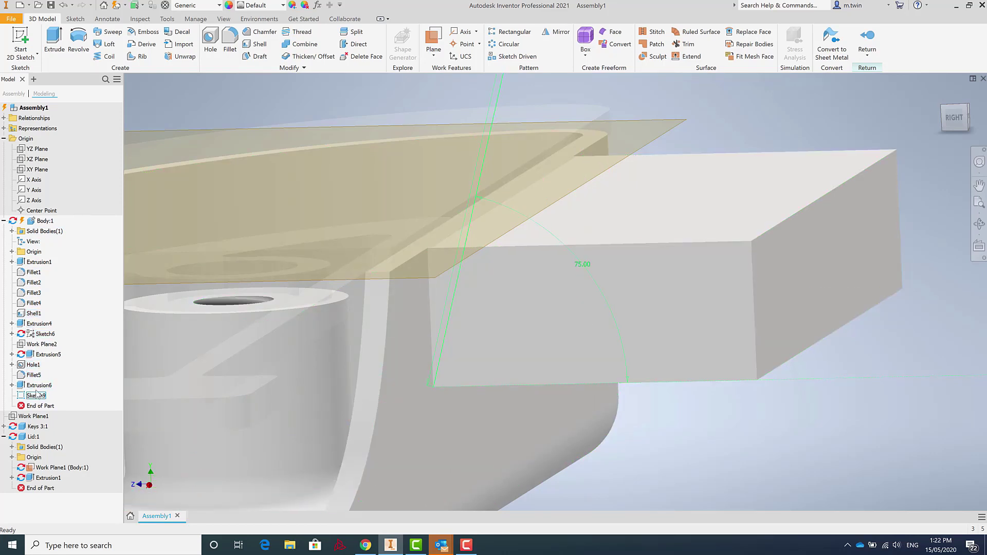
{"action": "double_click", "coordinate": [40, 386]}
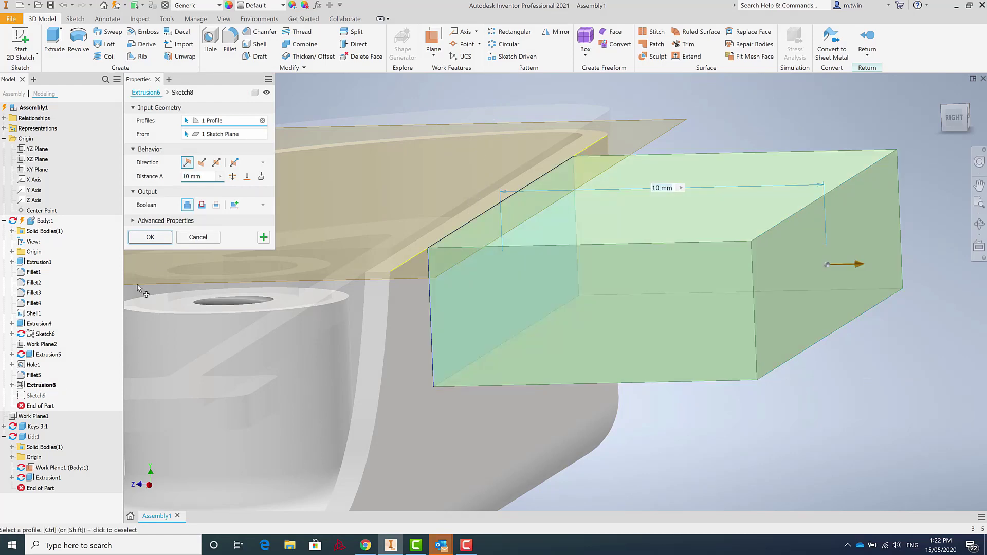
{"action": "left_click", "coordinate": [214, 236]}
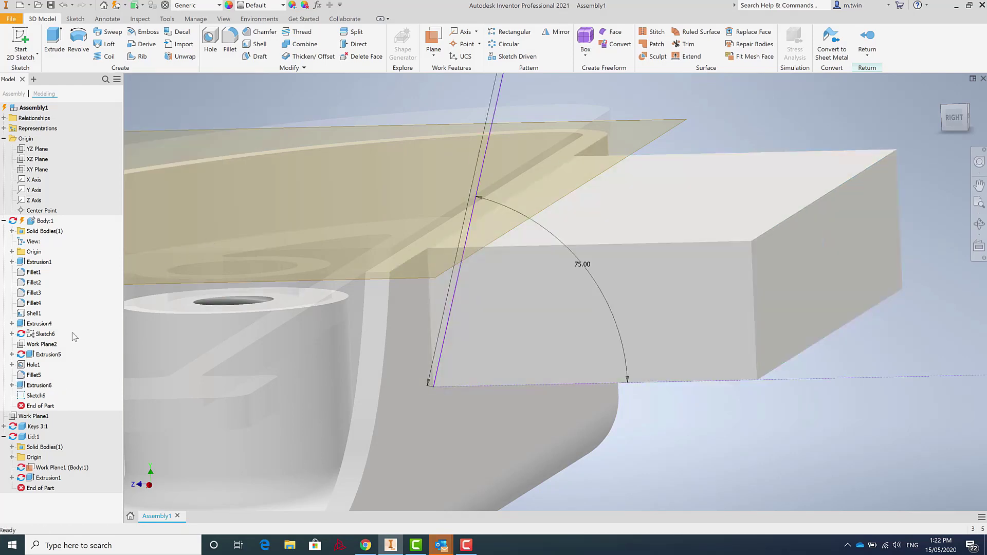
{"action": "right_click", "coordinate": [40, 386]}
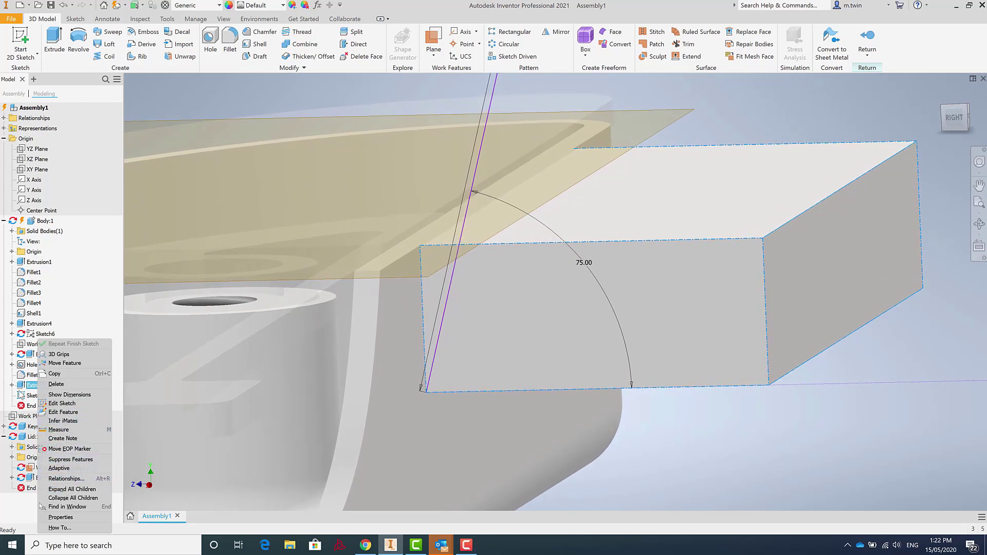
{"action": "left_click", "coordinate": [29, 387]}
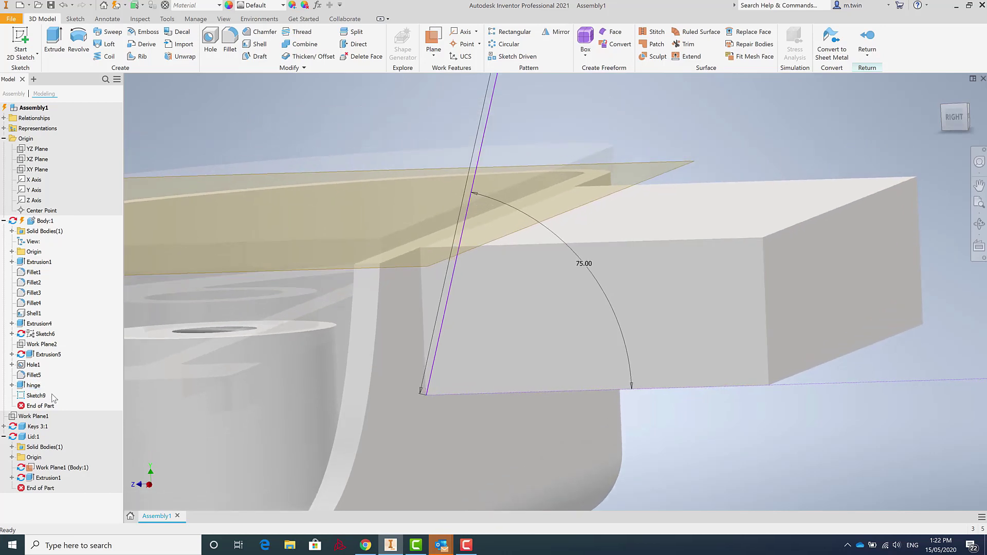
{"action": "left_click", "coordinate": [41, 398]}
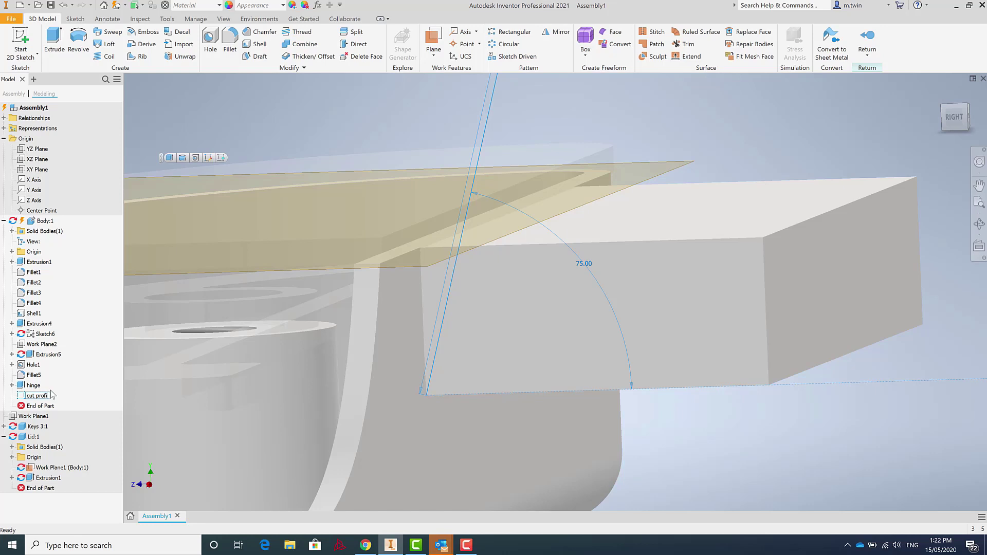
{"action": "left_click", "coordinate": [79, 394]}
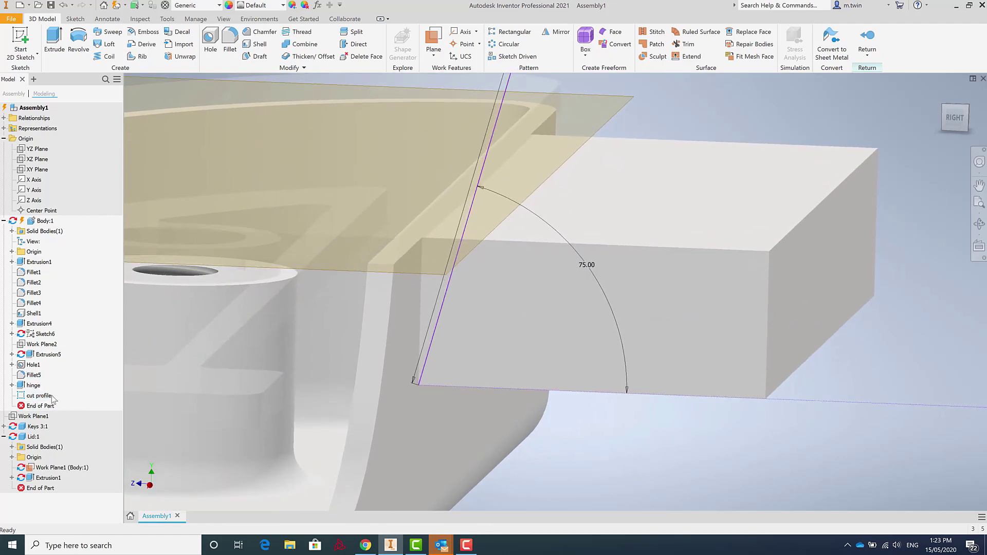
Edit the cut profile sketch and add three lines around the hinge block's outer side, closing a loop with the 20 mm angled line
{"action": "right_click", "coordinate": [45, 396]}
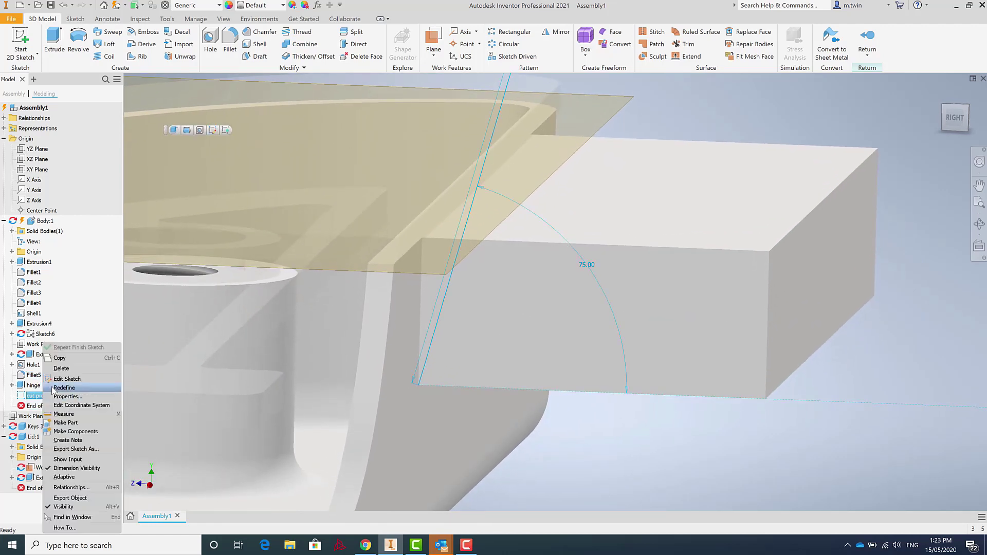
{"action": "left_click", "coordinate": [64, 388]}
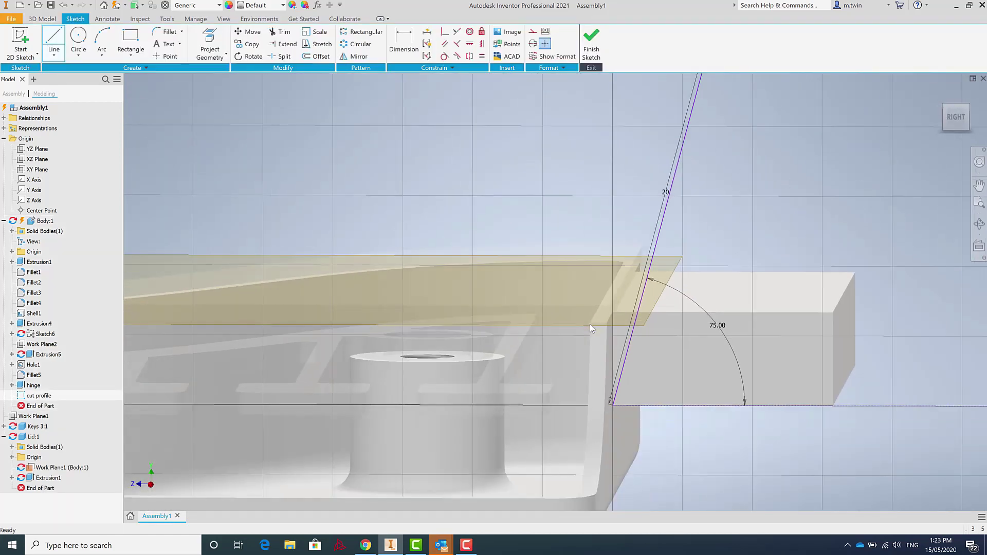
{"action": "left_click", "coordinate": [53, 40]}
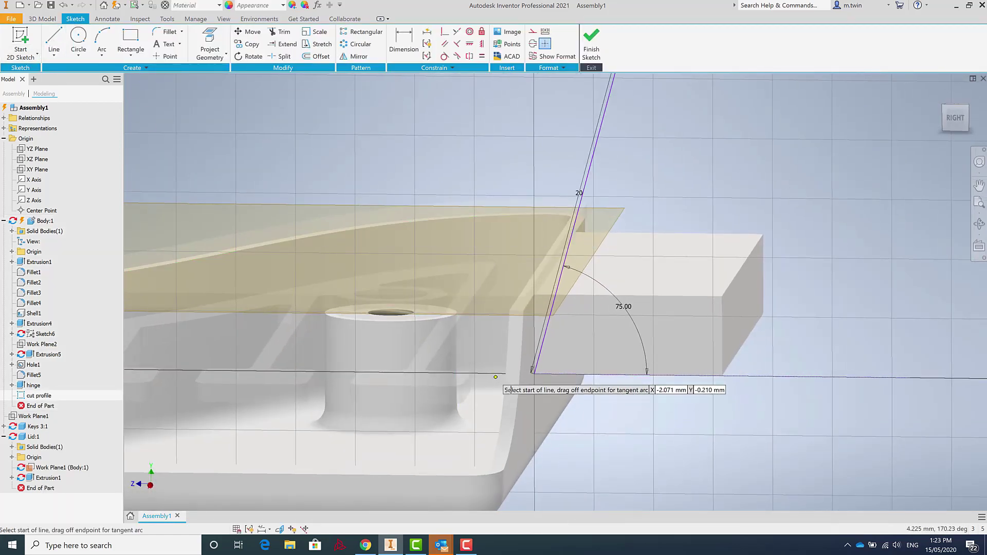
{"action": "left_click", "coordinate": [534, 373]}
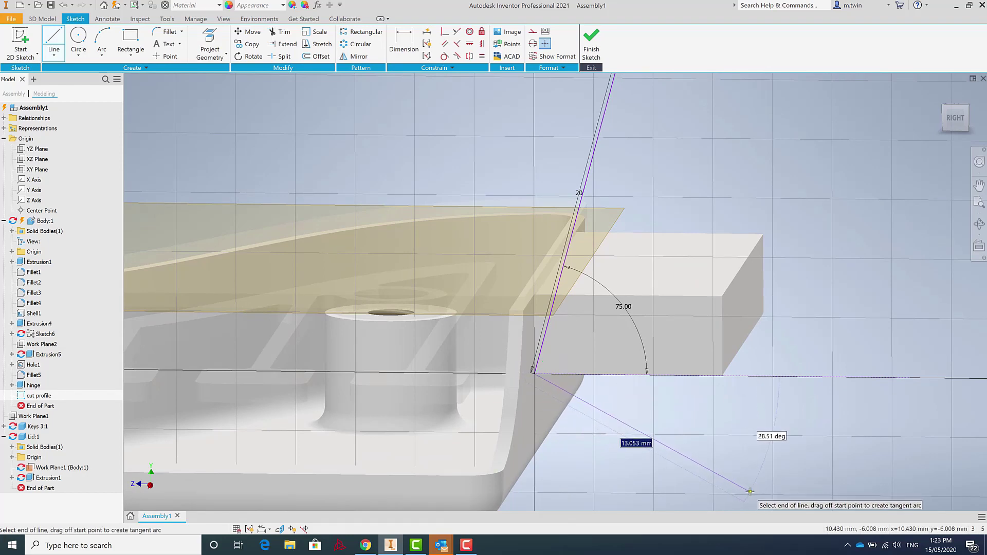
{"action": "left_click", "coordinate": [748, 491]}
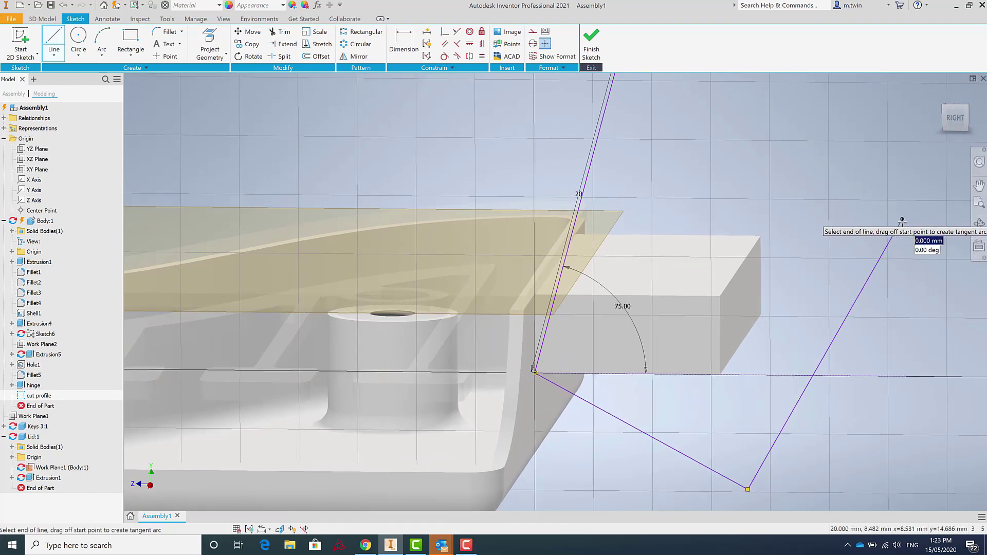
{"action": "left_click", "coordinate": [903, 221]}
{"action": "scroll", "coordinate": [902, 221], "scroll_direction": "down", "scroll_amount": 2}
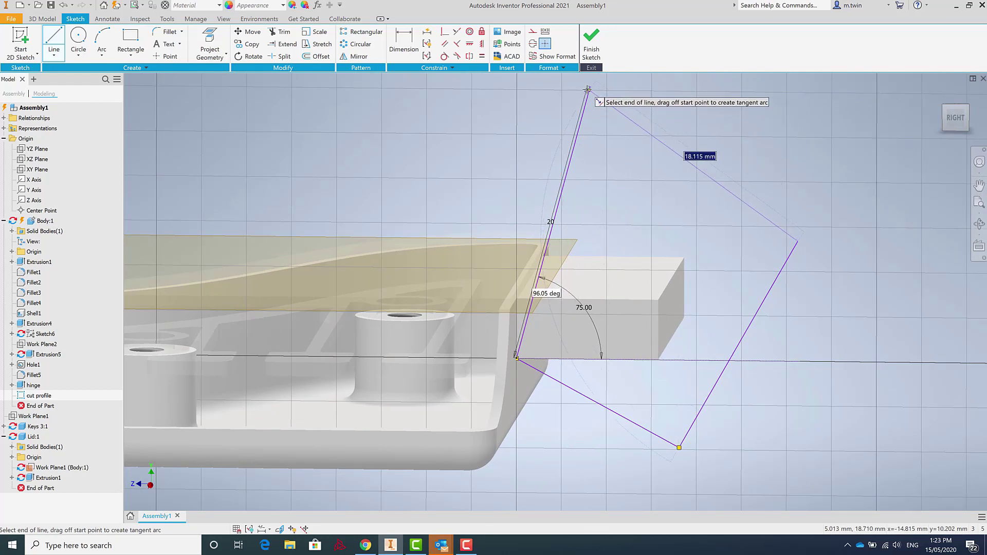
{"action": "left_click", "coordinate": [589, 87]}
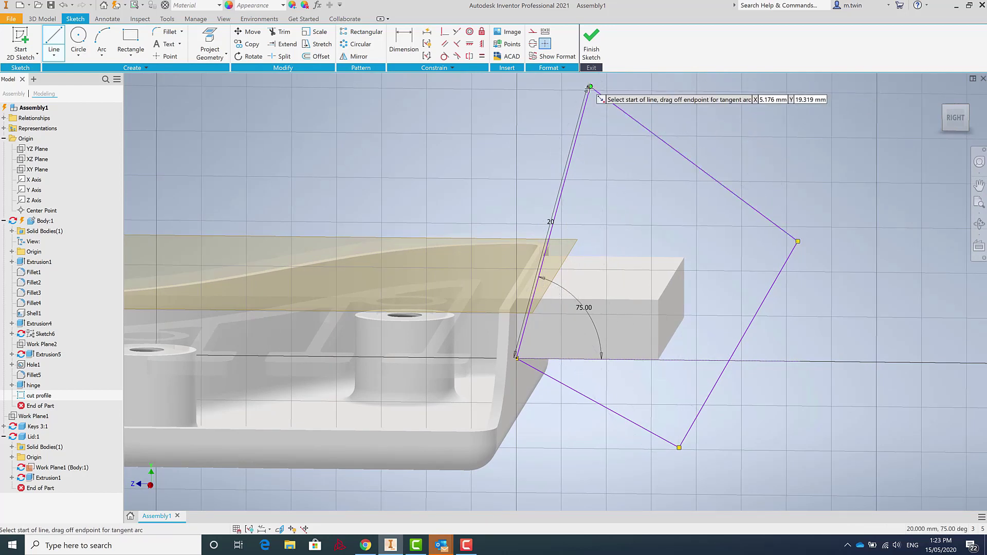
Finish the sketch and extrude the closed profile 31.275 mm as a cut through the full length of the hinge block
{"action": "left_click", "coordinate": [591, 43]}
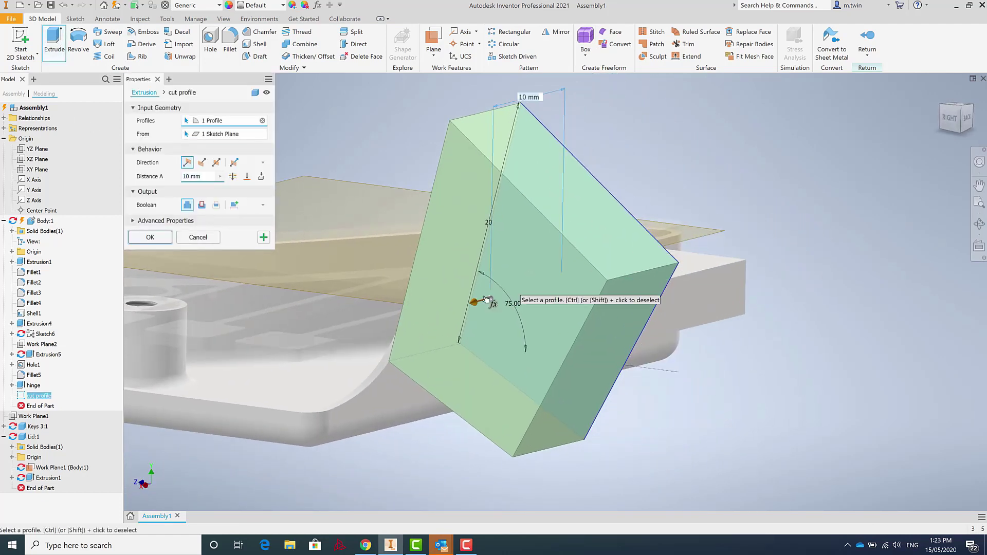
{"action": "left_click_drag", "start_coordinate": [487, 300], "coordinate": [787, 271]}
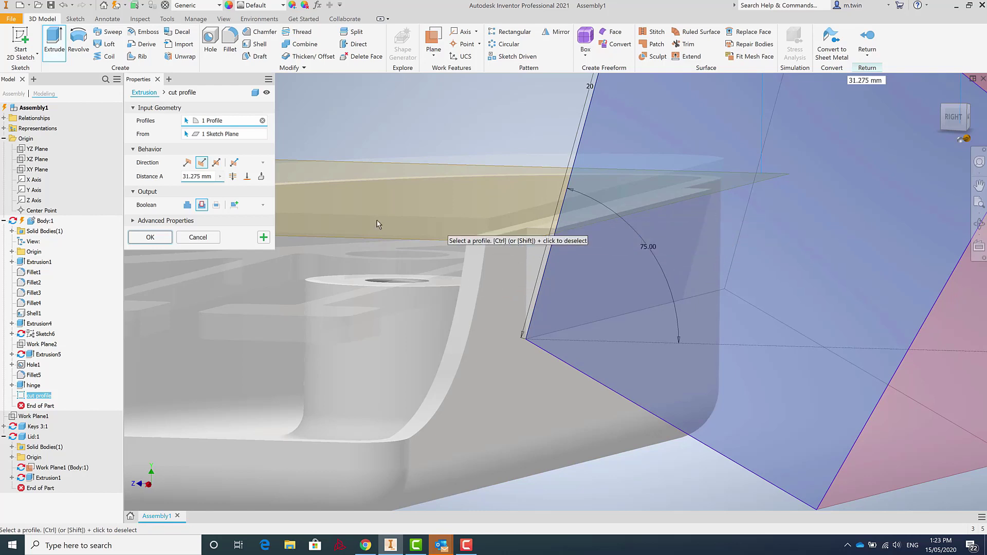
{"action": "left_click", "coordinate": [151, 237]}
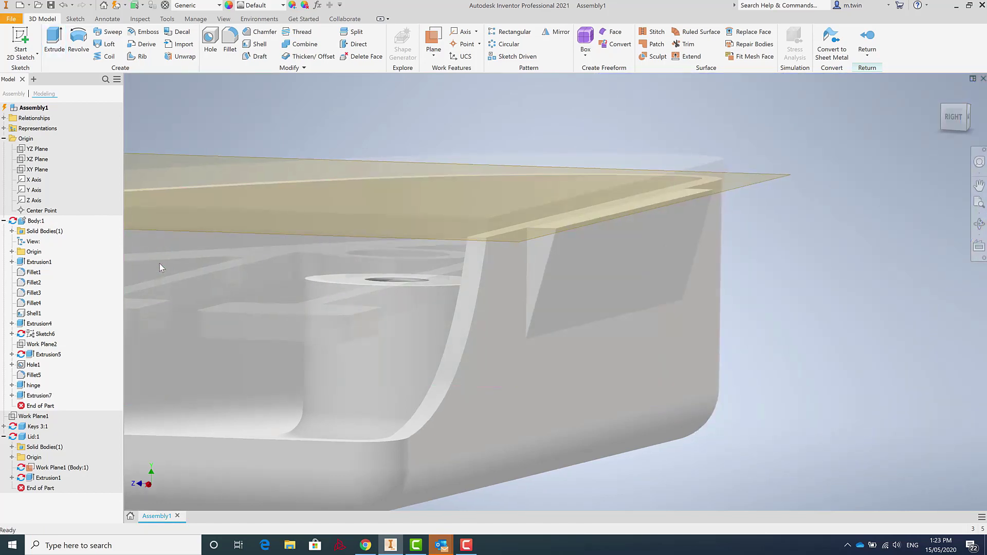
Start a sketch on the Body's top rim face and draw a rectangle covering the top of the hinge block between its opposite corners
{"action": "left_click", "coordinate": [21, 38]}
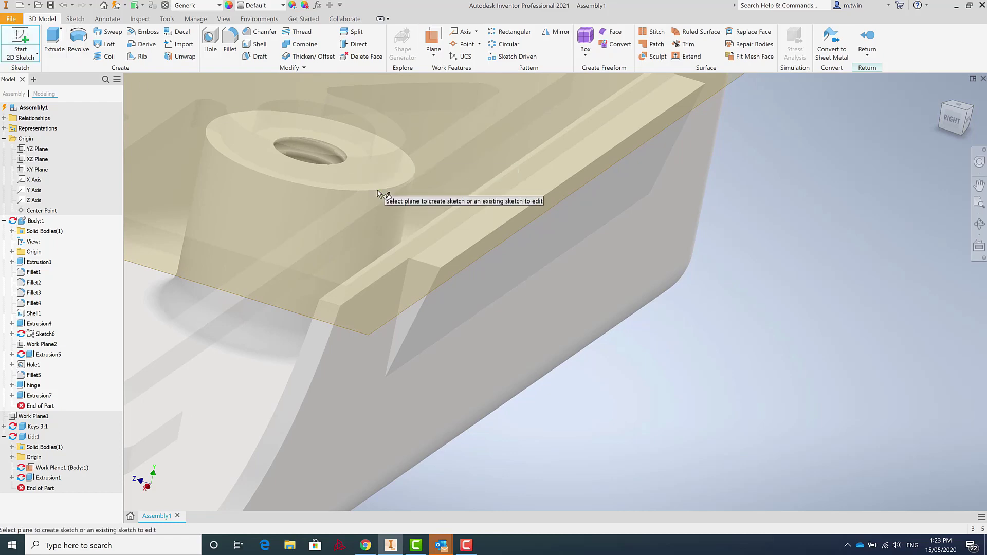
{"action": "left_click", "coordinate": [444, 255]}
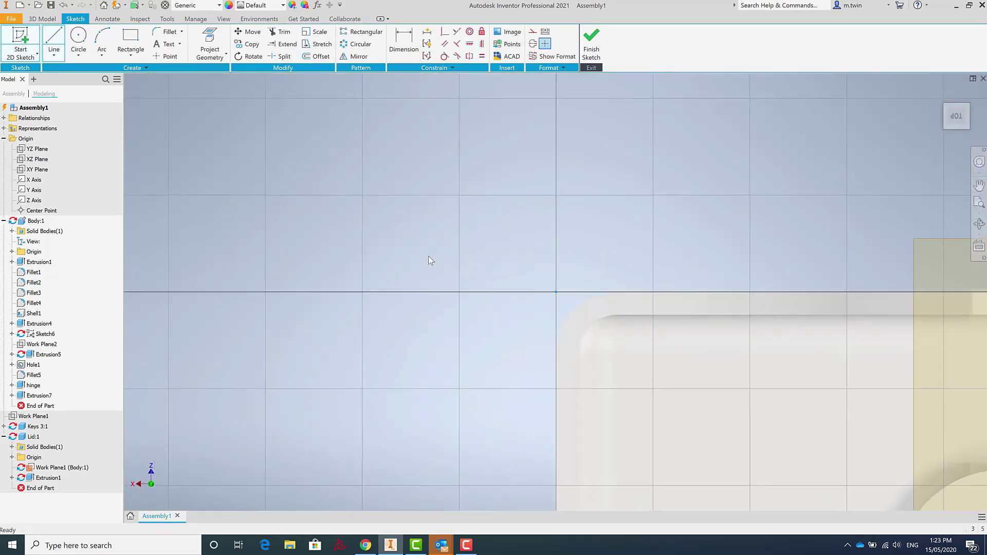
{"action": "scroll", "coordinate": [466, 347], "scroll_direction": "up", "scroll_amount": 10}
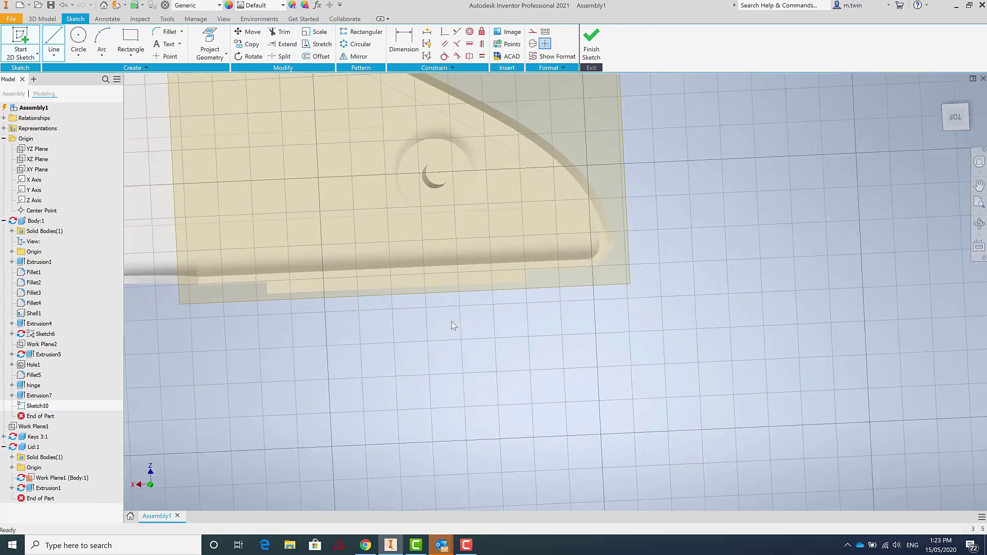
{"action": "middle_click_drag", "start_coordinate": [383, 297], "coordinate": [365, 282], "text": "shift"}
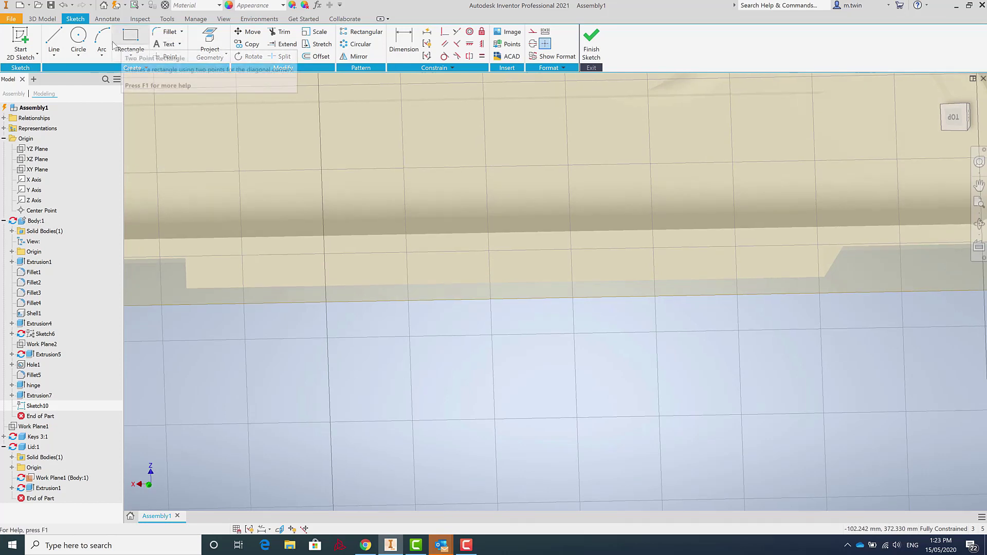
{"action": "left_click", "coordinate": [126, 53]}
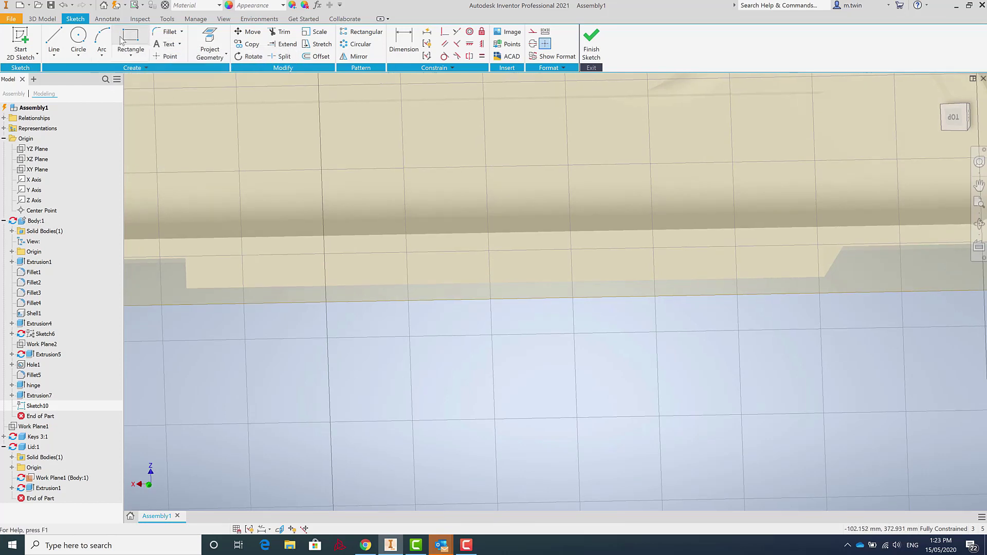
{"action": "left_click", "coordinate": [187, 289]}
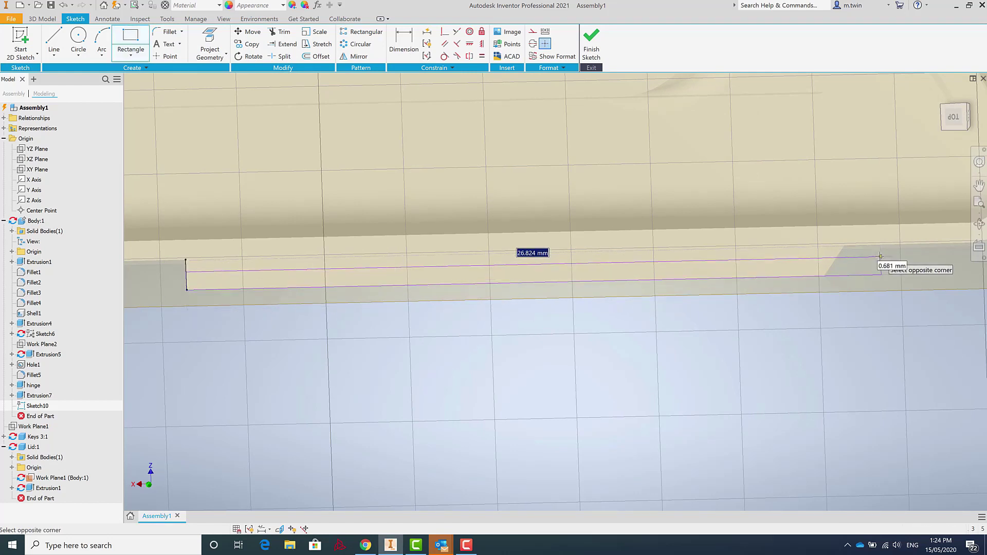
{"action": "left_click", "coordinate": [824, 245]}
{"action": "middle_click_drag", "start_coordinate": [824, 284], "coordinate": [476, 257], "text": "shift"}
{"action": "middle_click_drag", "start_coordinate": [271, 284], "coordinate": [293, 366], "text": "shift"}
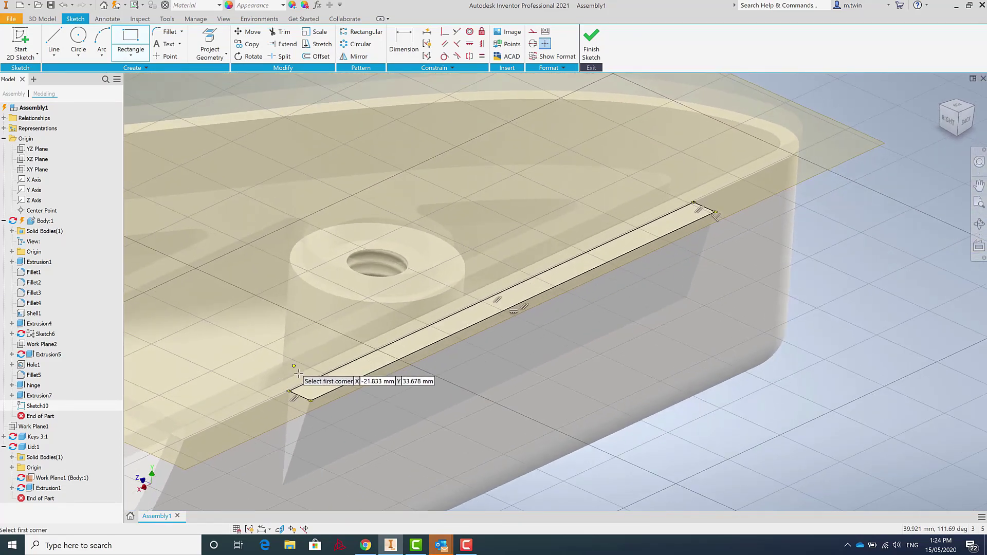
Finish the sketch and extrude the rectangle 1.2 mm upward, joined to the Body
{"action": "left_click", "coordinate": [591, 41]}
{"action": "left_click", "coordinate": [54, 42]}
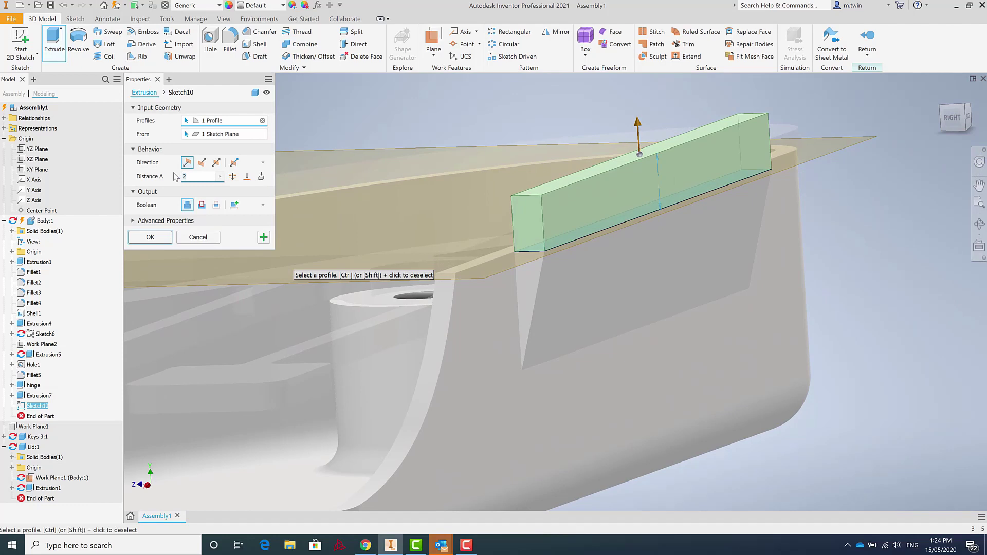
{"action": "key", "text": "BackSpace"}
{"action": "type", "text": "1."}
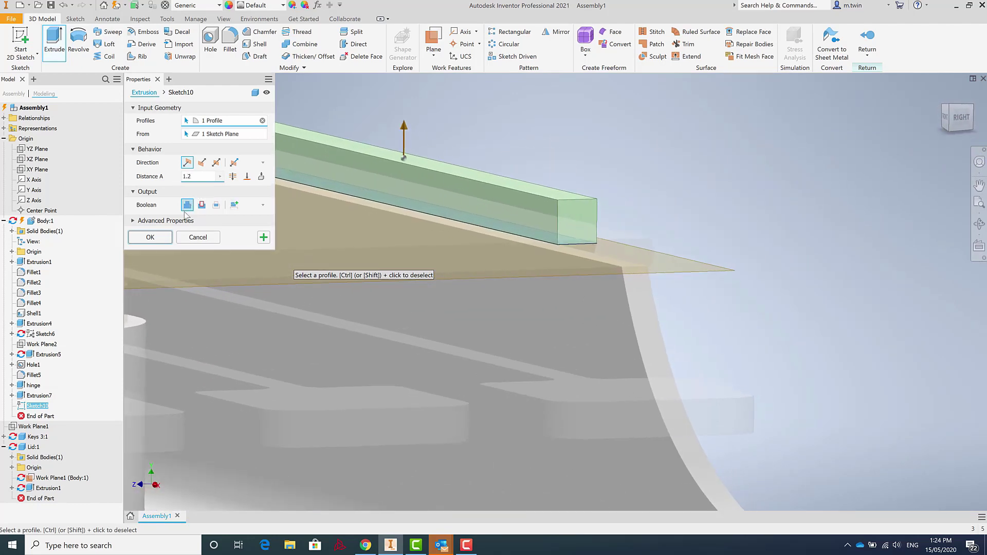
{"action": "left_click", "coordinate": [150, 237]}
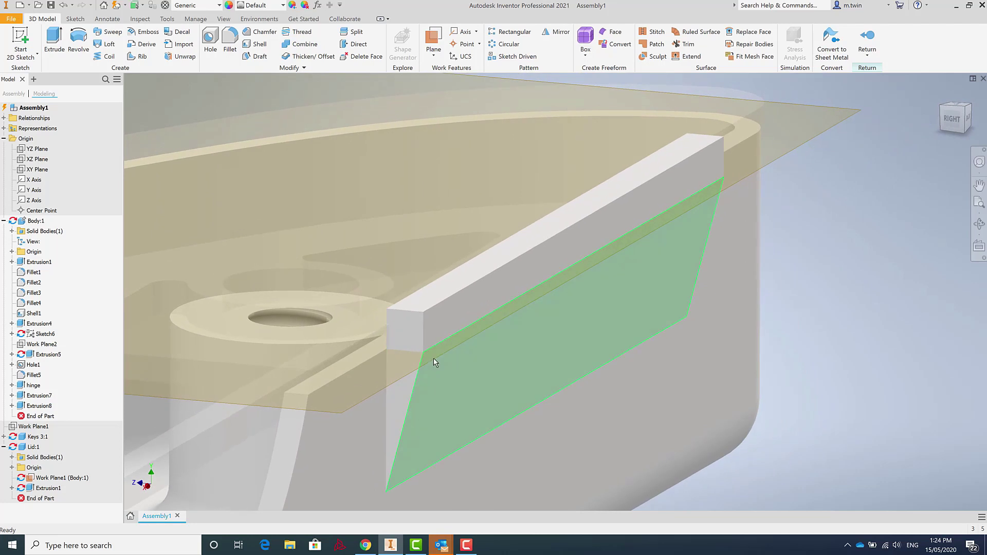
Fillet both long top edges of the raised hinge strip with a 0.45 mm radius
{"action": "left_click", "coordinate": [232, 42]}
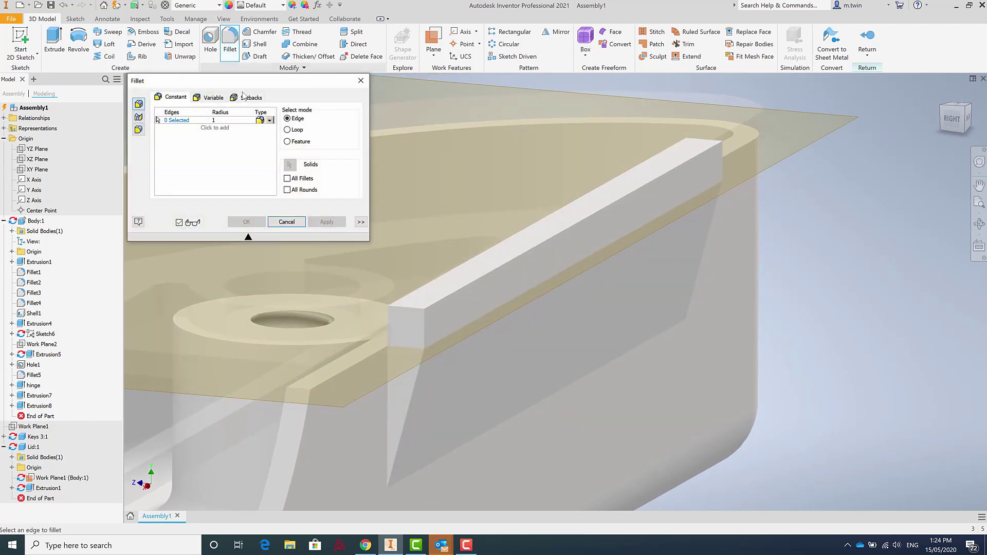
{"action": "left_click", "coordinate": [430, 307]}
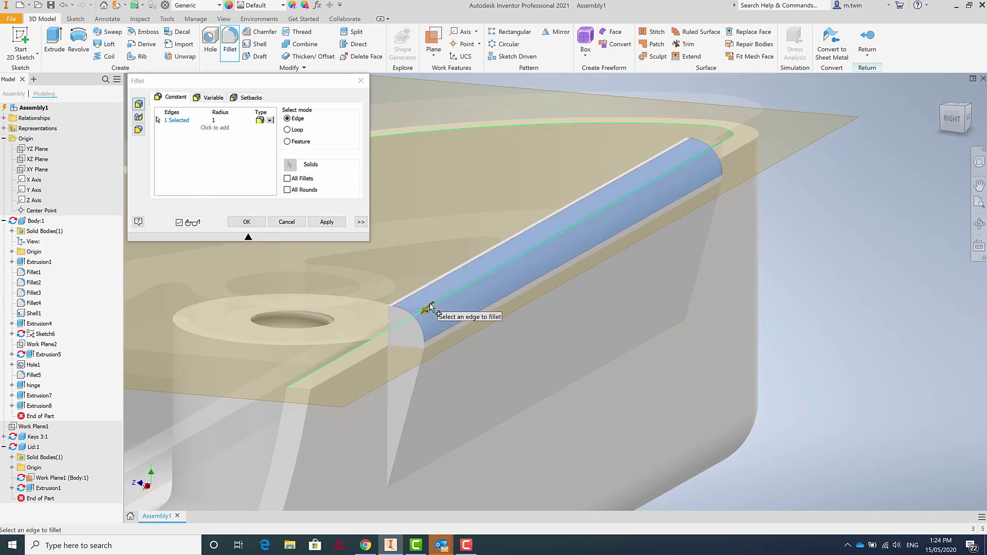
{"action": "left_click", "coordinate": [223, 120]}
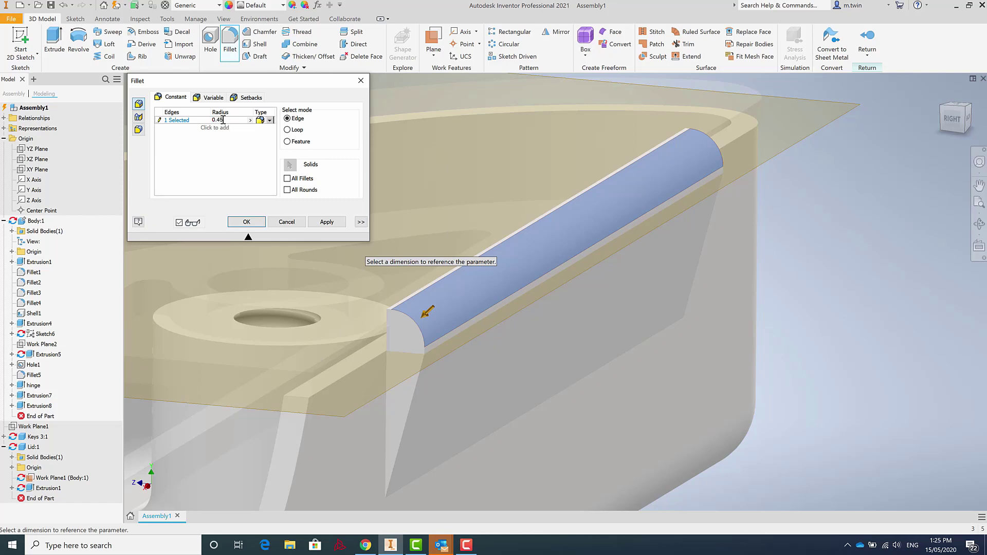
{"action": "middle_click_drag", "start_coordinate": [422, 267], "coordinate": [577, 362], "text": "shift"}
{"action": "left_click", "coordinate": [616, 303]}
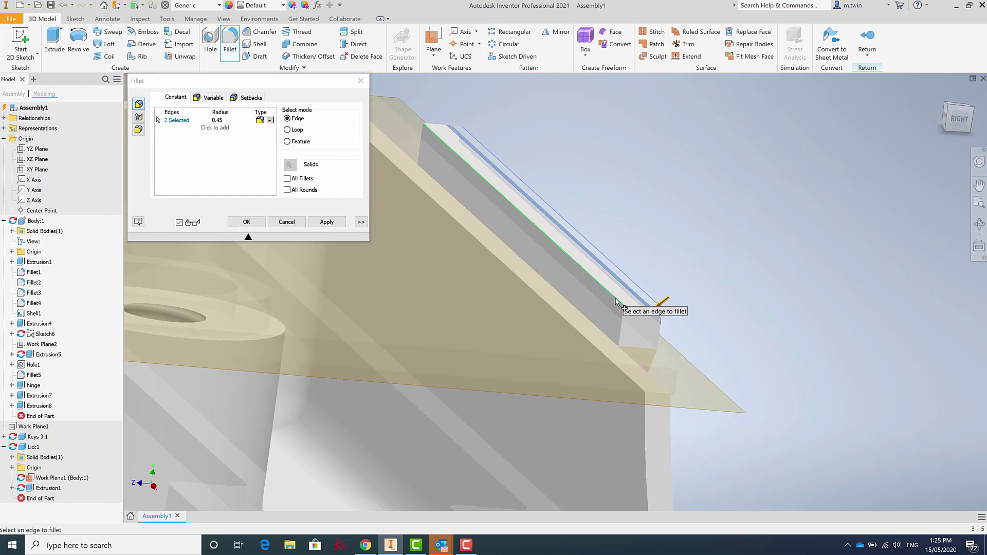
{"action": "middle_click_drag", "start_coordinate": [615, 313], "coordinate": [446, 306], "text": "shift"}
{"action": "left_click", "coordinate": [326, 226]}
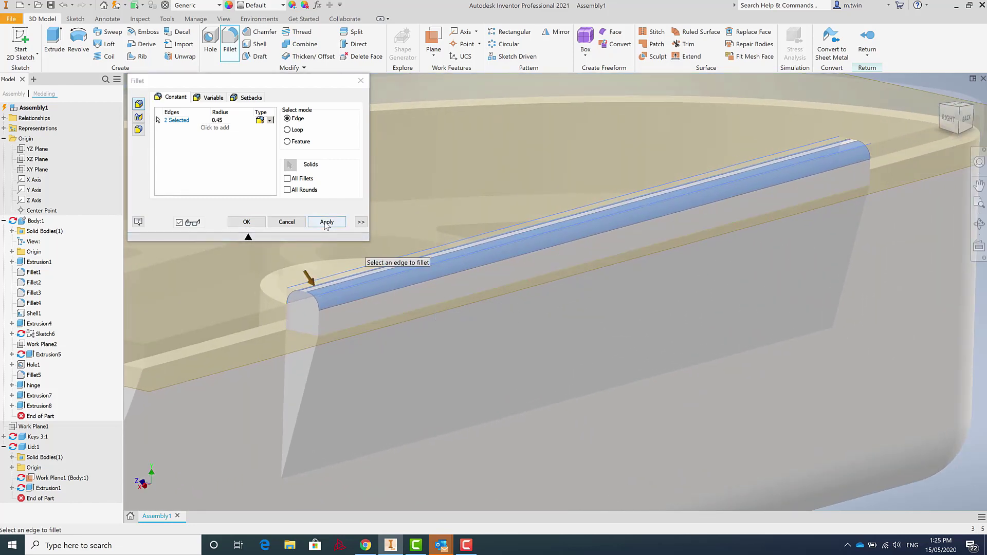
{"action": "left_click", "coordinate": [287, 222]}
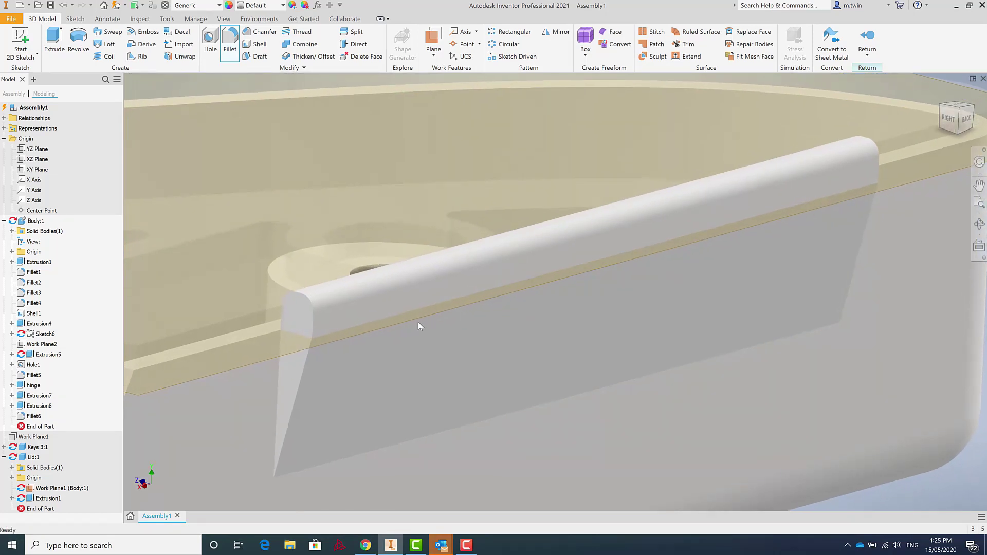
{"action": "middle_click_drag", "start_coordinate": [418, 321], "coordinate": [250, 202], "text": "shift"}
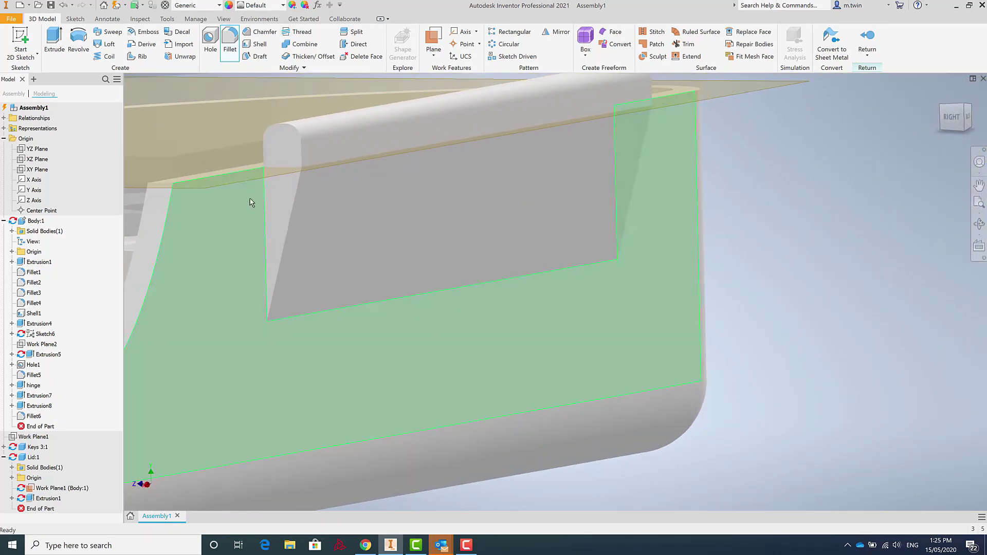
{"action": "left_click", "coordinate": [230, 41]}
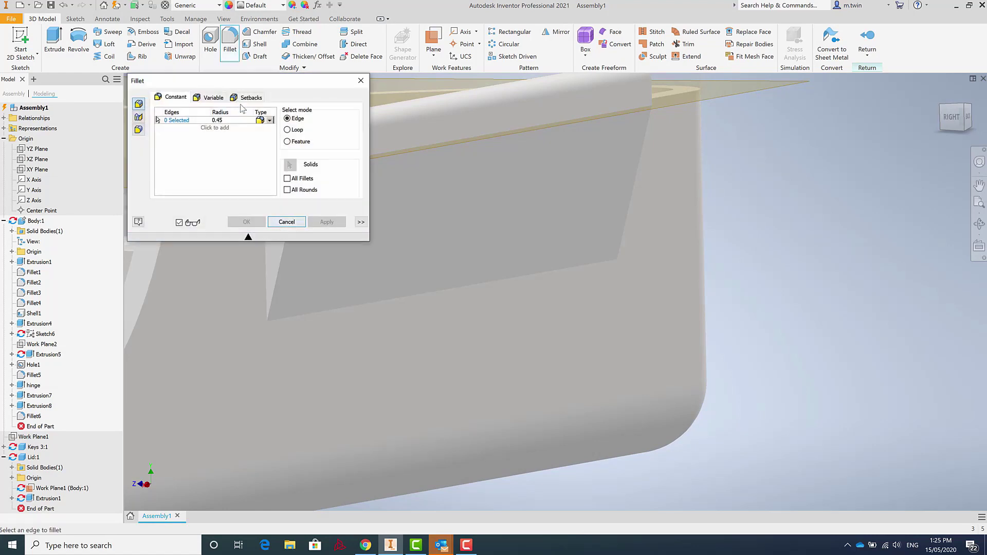
{"action": "left_click_drag", "start_coordinate": [206, 80], "coordinate": [752, 249]}
{"action": "left_click", "coordinate": [262, 212]}
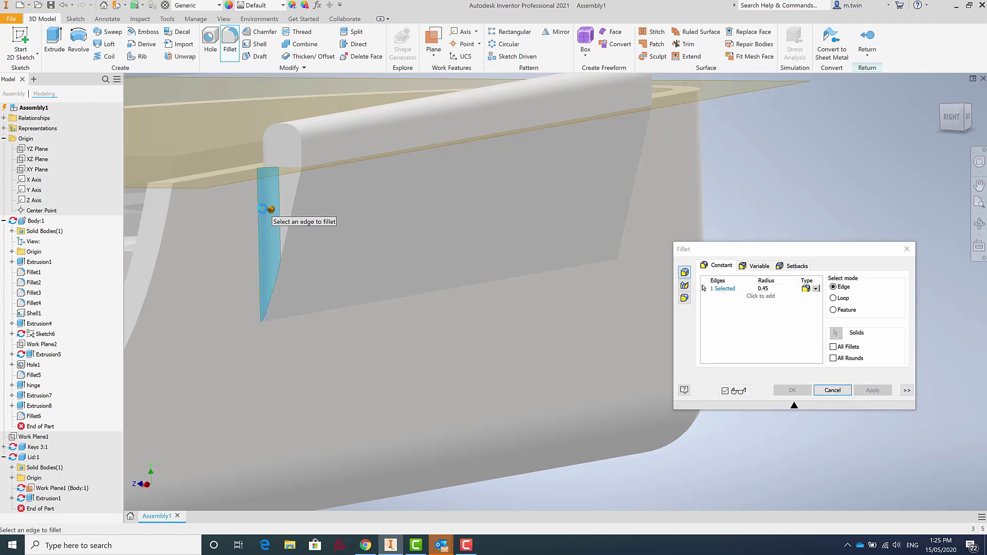
{"action": "left_click", "coordinate": [279, 321]}
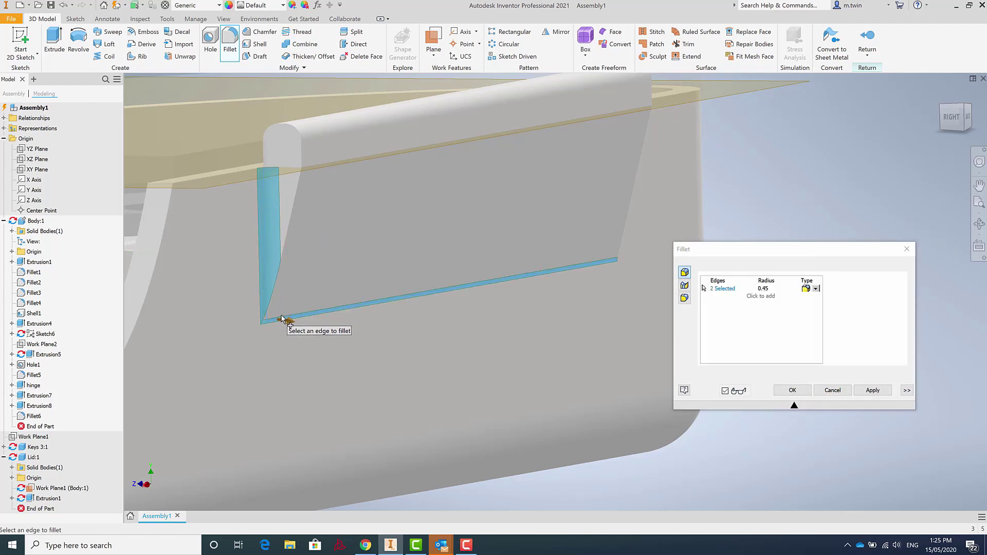
{"action": "middle_click_drag", "start_coordinate": [282, 301], "coordinate": [541, 168], "text": "shift"}
{"action": "left_click", "coordinate": [540, 132]}
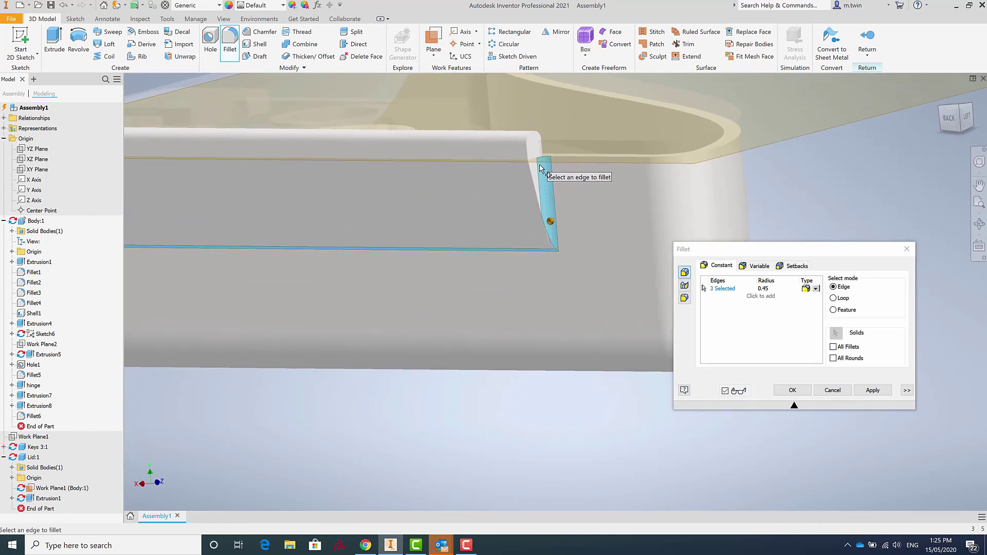
{"action": "left_click", "coordinate": [542, 138]}
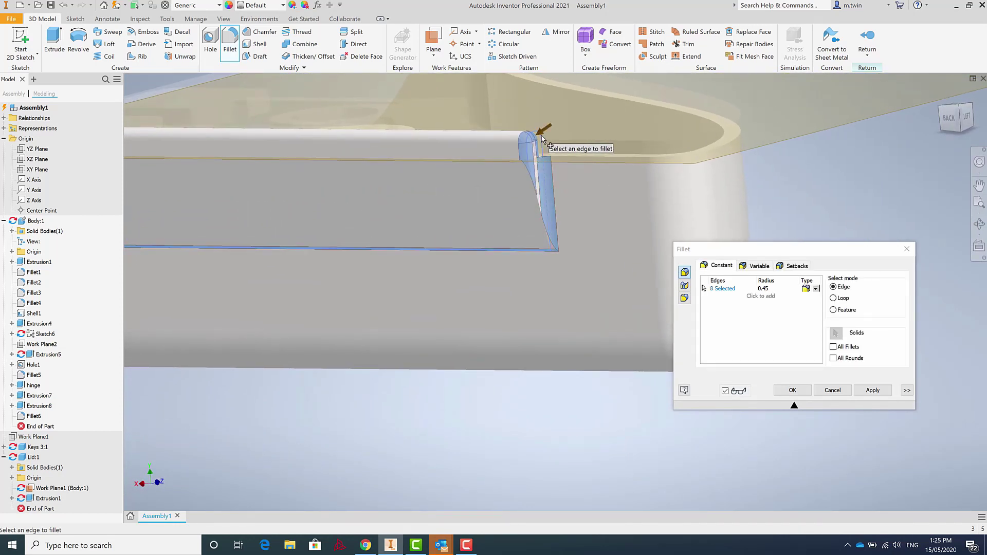
{"action": "middle_click_drag", "start_coordinate": [549, 140], "coordinate": [588, 249], "text": "shift"}
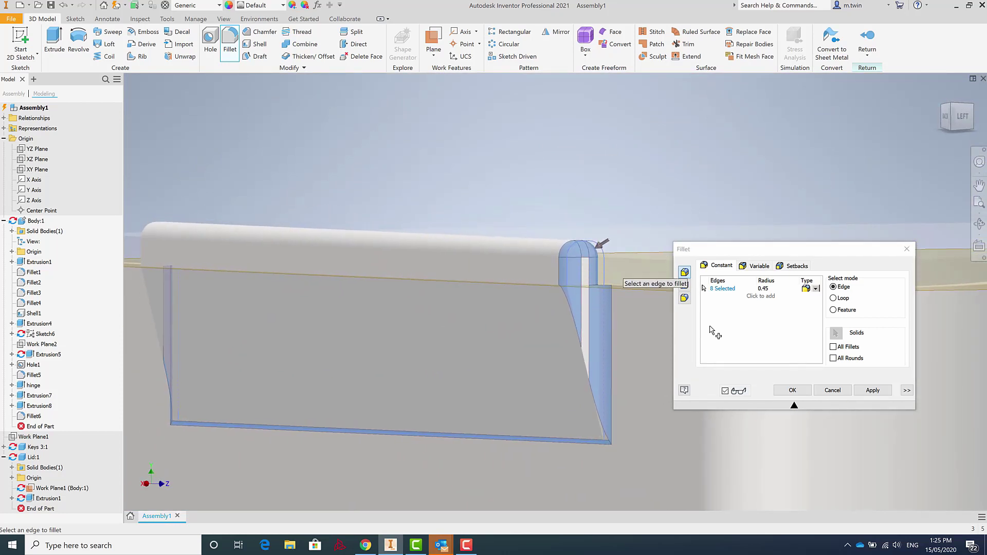
{"action": "left_click", "coordinate": [833, 391]}
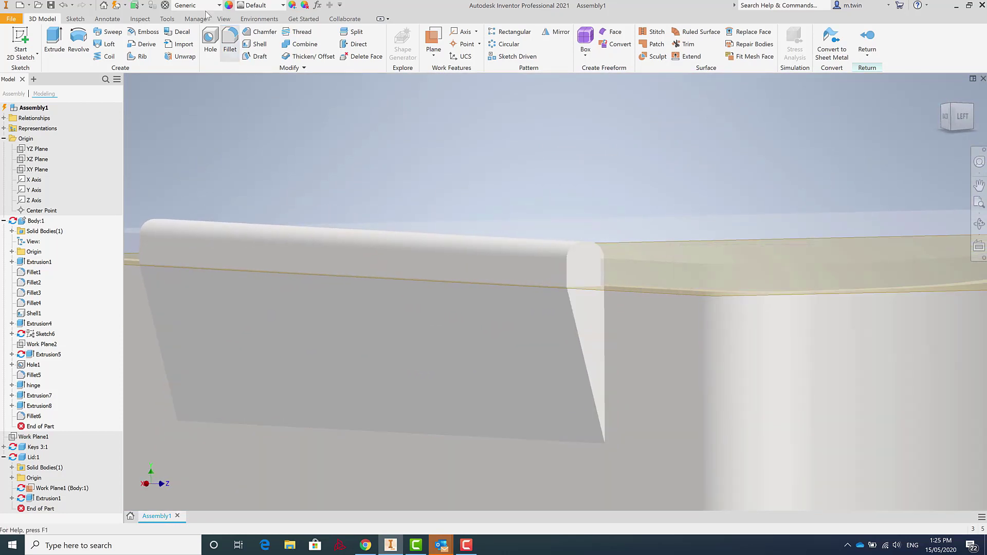
Fillet the two side edges and the bottom edge where the hinge block meets the Body wall with a 0.45 mm radius
{"action": "left_click", "coordinate": [604, 338]}
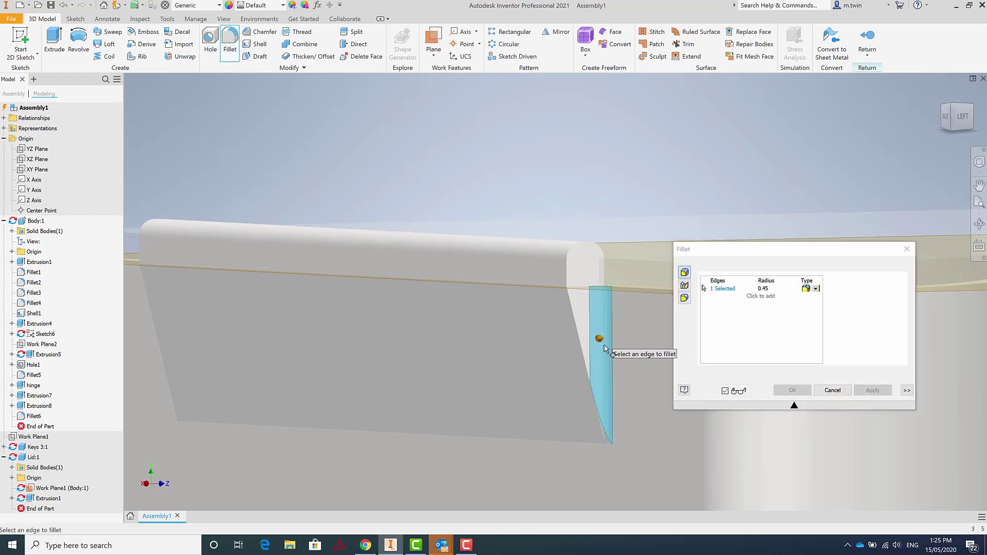
{"action": "left_click", "coordinate": [574, 445]}
{"action": "middle_click_drag", "start_coordinate": [584, 385], "coordinate": [356, 369], "text": "shift"}
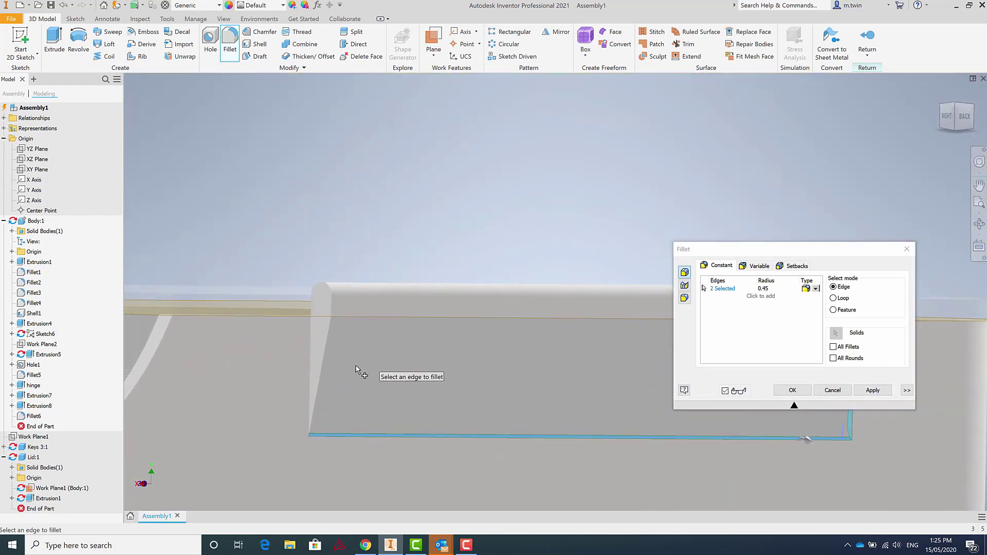
{"action": "left_click", "coordinate": [309, 364]}
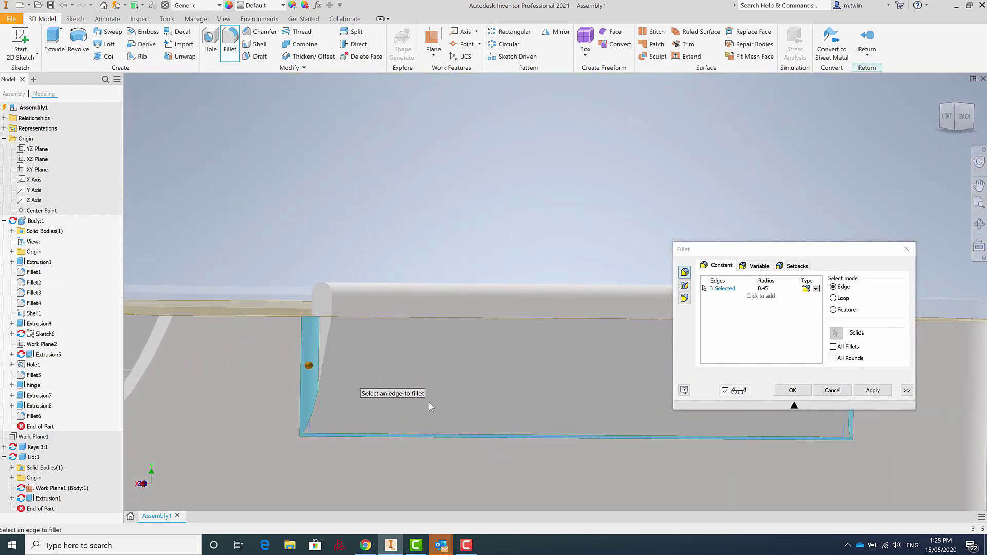
{"action": "left_click", "coordinate": [873, 390]}
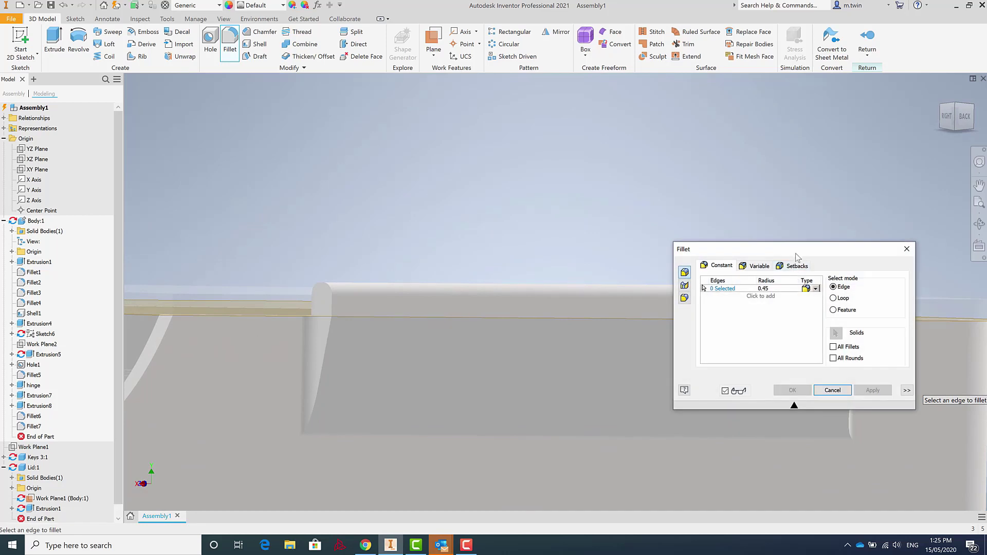
Fillet the outer edges around the hinge block's ends with a 0.2 mm radius
{"action": "left_click_drag", "start_coordinate": [796, 253], "coordinate": [790, 86]}
{"action": "middle_click_drag", "start_coordinate": [491, 308], "coordinate": [604, 321], "text": "shift"}
{"action": "left_click", "coordinate": [427, 405]}
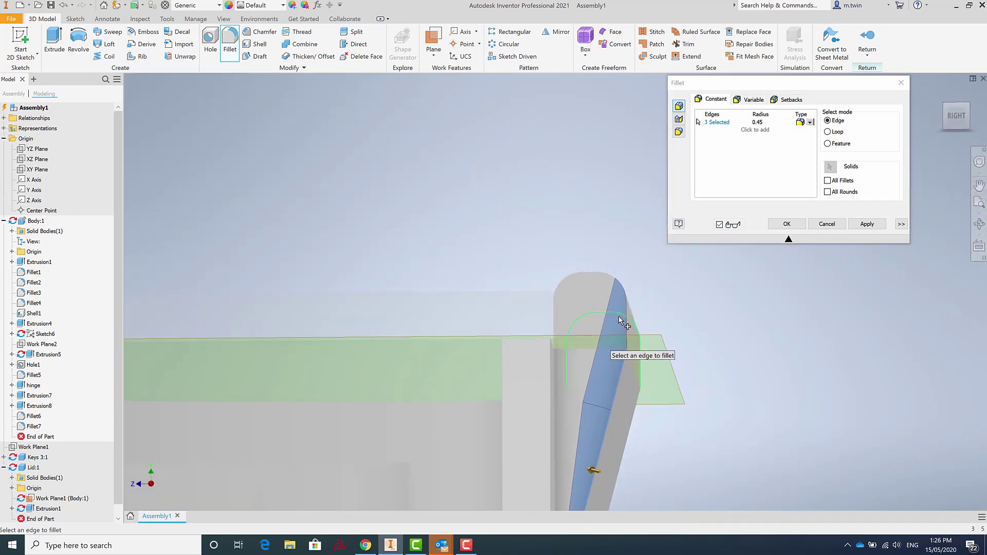
{"action": "scroll", "coordinate": [616, 323], "scroll_direction": "up", "scroll_amount": 3}
{"action": "left_click", "coordinate": [764, 124]}
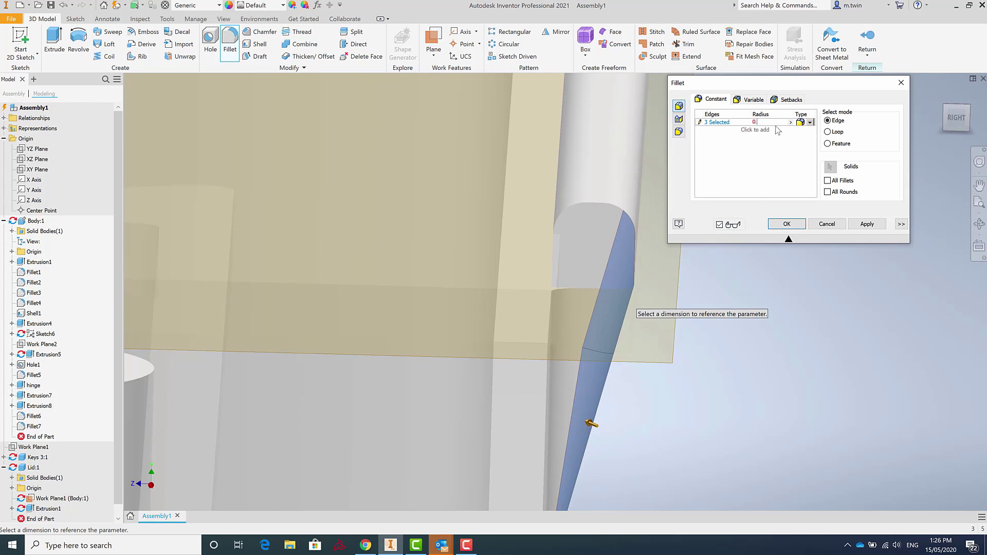
{"action": "scroll", "coordinate": [775, 264], "scroll_direction": "down", "scroll_amount": 3}
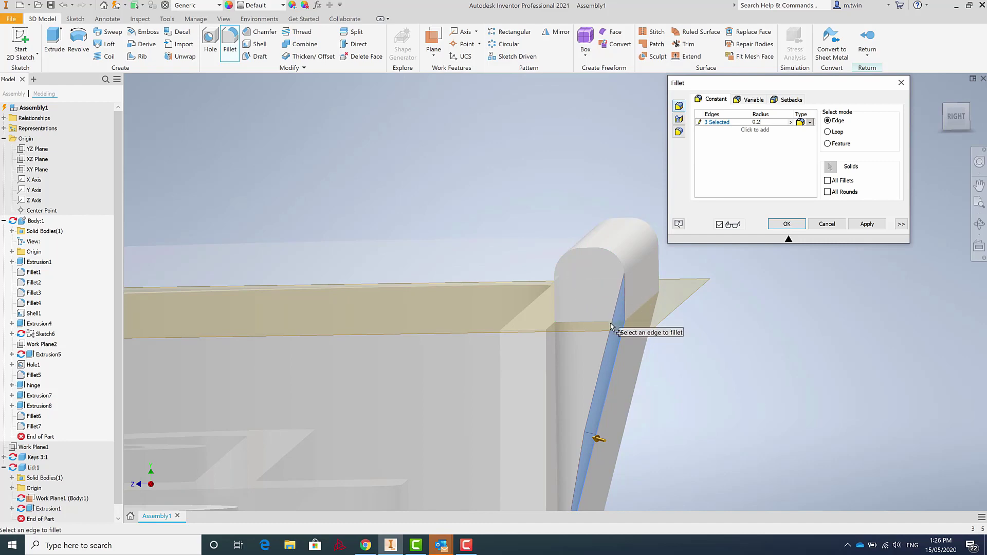
{"action": "middle_click_drag", "start_coordinate": [612, 325], "coordinate": [660, 304], "text": "shift"}
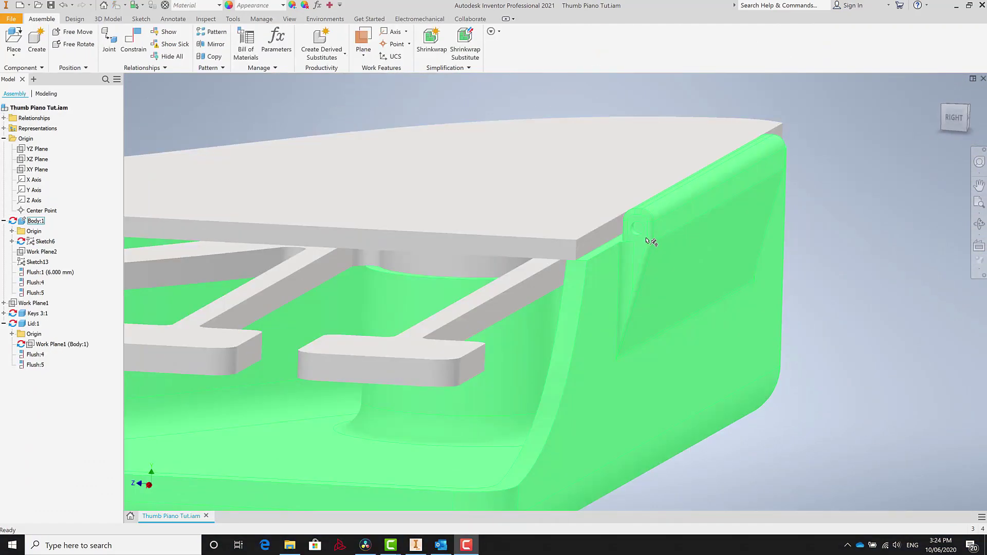
Open the Lid for editing in place within the Thumb Piano Tut assembly
{"action": "left_click", "coordinate": [622, 198]}
{"action": "scroll", "coordinate": [653, 261], "scroll_direction": "up", "scroll_amount": 4}
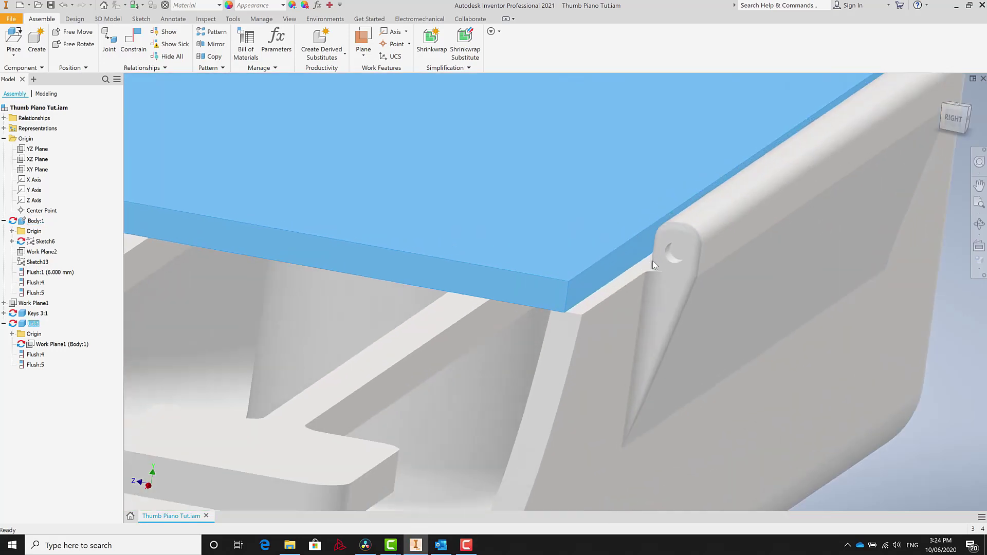
{"action": "middle_click_drag", "start_coordinate": [777, 280], "coordinate": [822, 175], "text": "shift"}
{"action": "scroll", "coordinate": [822, 175], "scroll_direction": "down", "scroll_amount": 3}
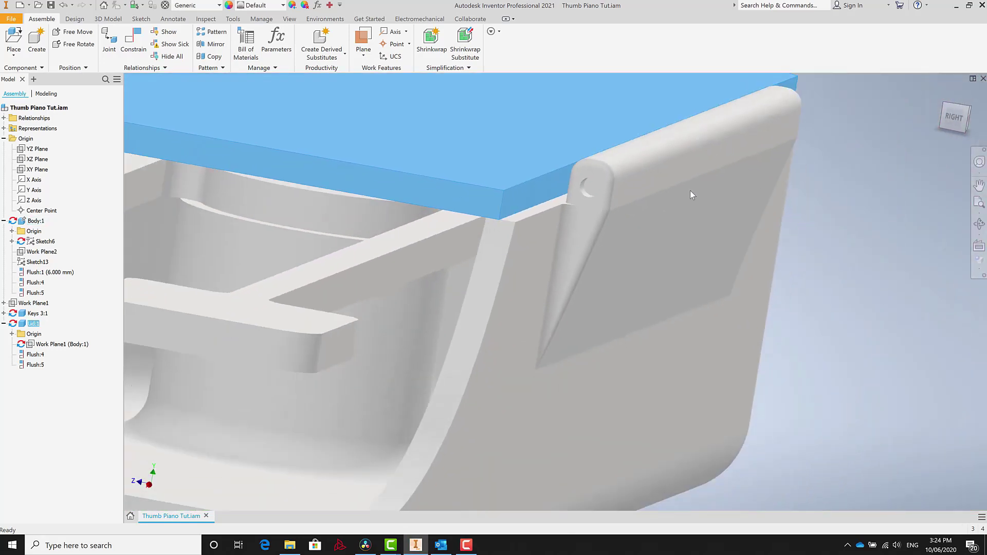
{"action": "middle_click_drag", "start_coordinate": [690, 190], "coordinate": [384, 258], "text": "shift"}
{"action": "scroll", "coordinate": [384, 258], "scroll_direction": "up", "scroll_amount": 5}
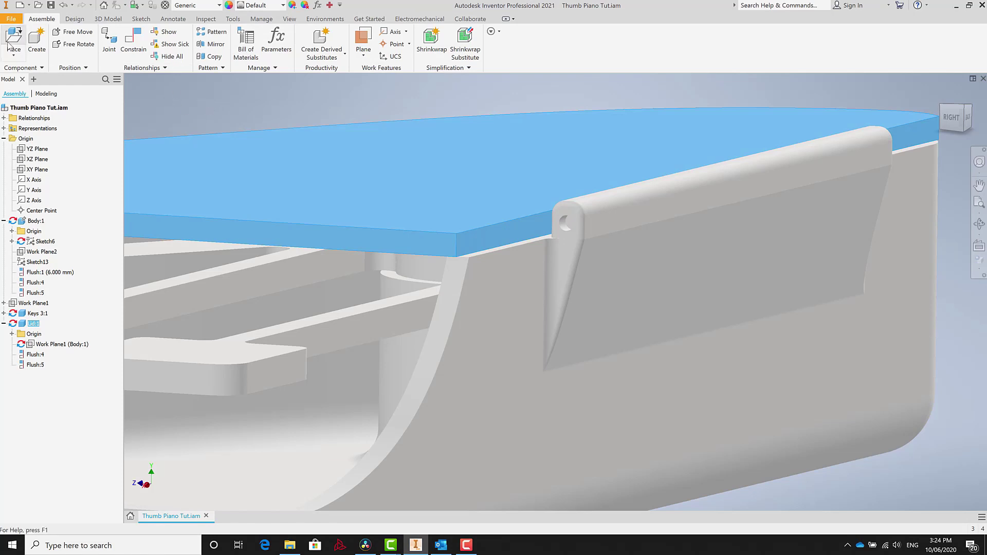
{"action": "left_click", "coordinate": [71, 417]}
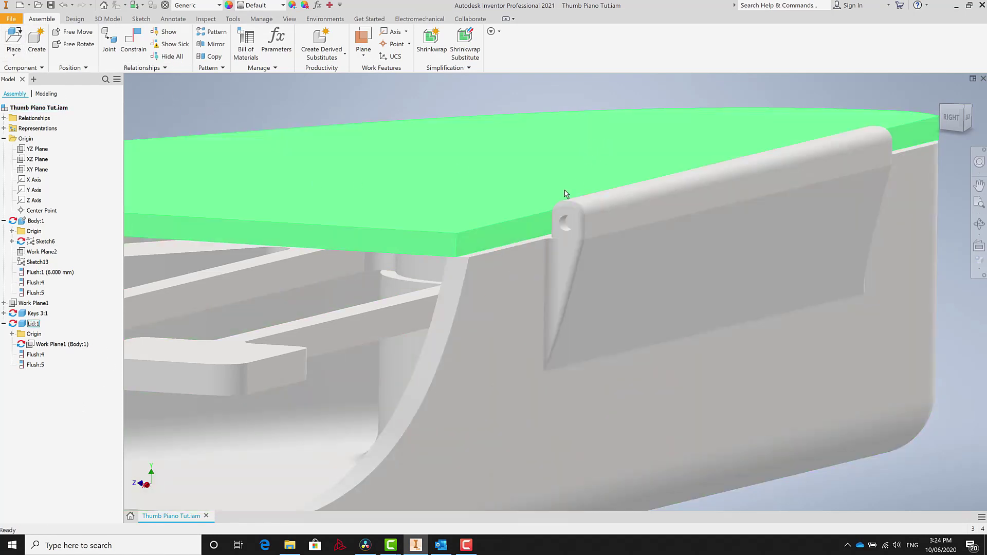
{"action": "double_click", "coordinate": [519, 209]}
{"action": "right_click", "coordinate": [513, 207]}
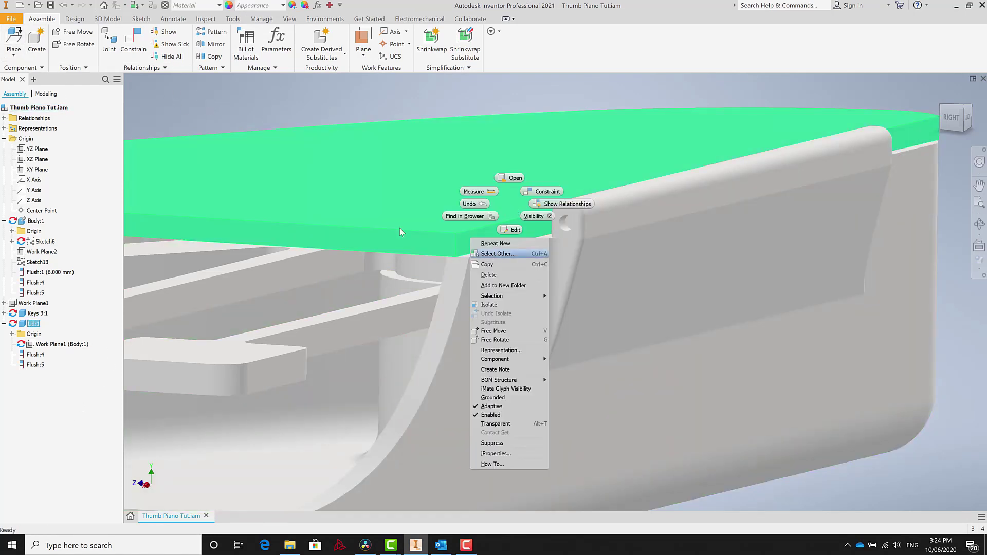
{"action": "left_click", "coordinate": [506, 231]}
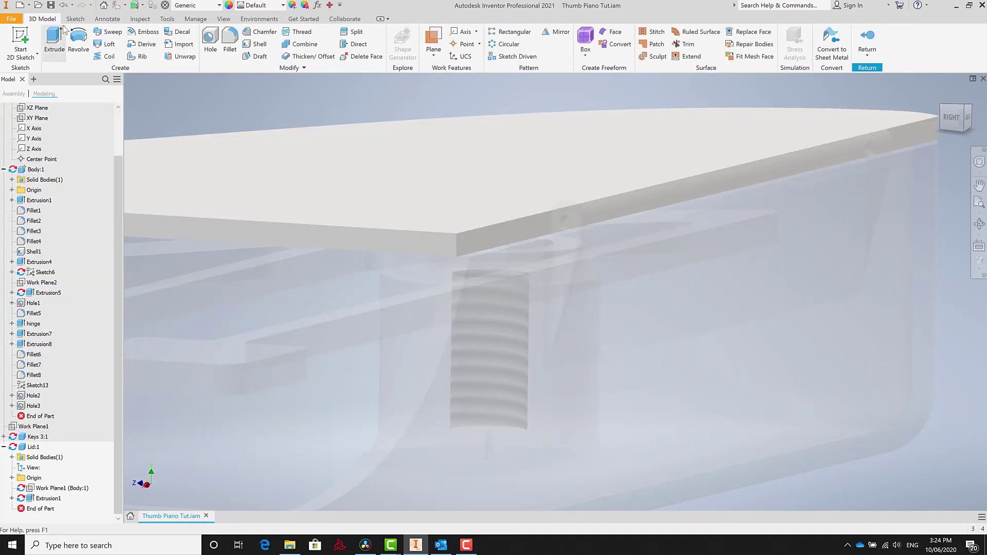
Start a sketch on the Lid's long straight side face and project the hinge block's end edges into it
{"action": "left_click", "coordinate": [19, 38]}
{"action": "left_click", "coordinate": [495, 244]}
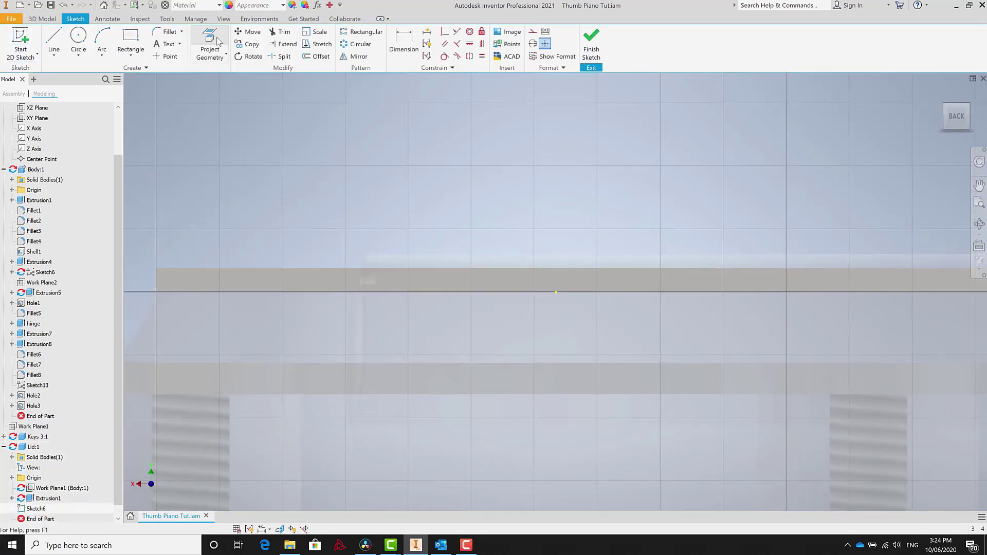
{"action": "left_click", "coordinate": [222, 39]}
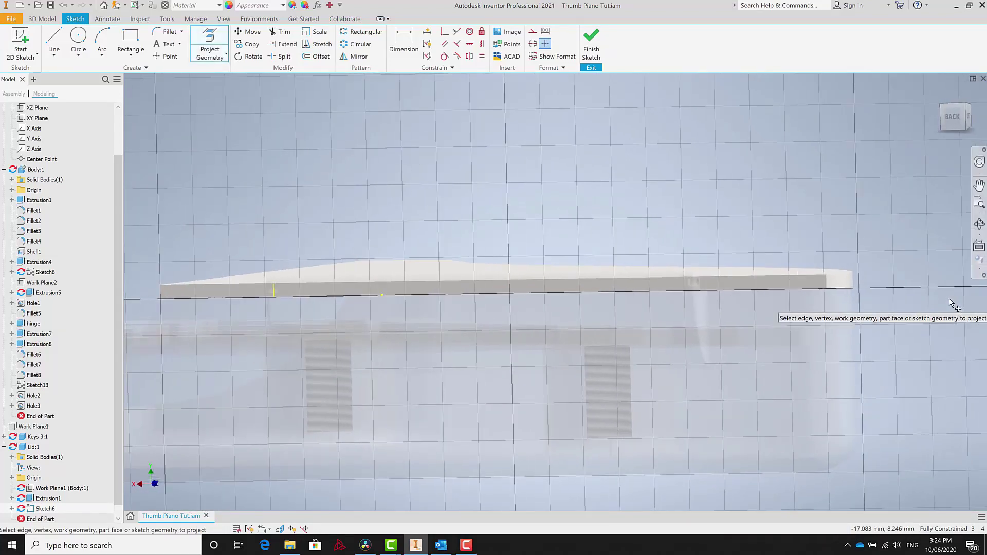
{"action": "scroll", "coordinate": [872, 283], "scroll_direction": "down", "scroll_amount": 3}
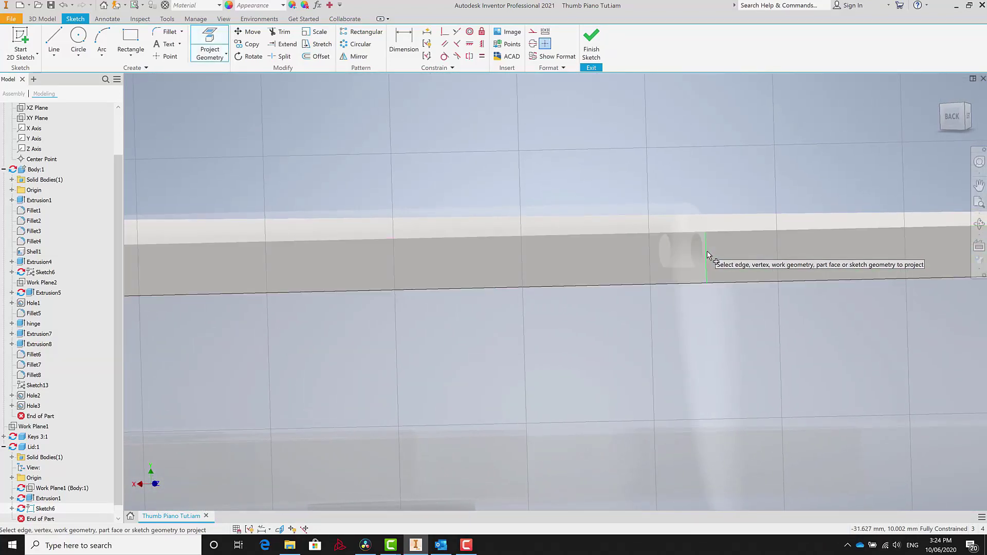
{"action": "scroll", "coordinate": [707, 256], "scroll_direction": "up", "scroll_amount": 3}
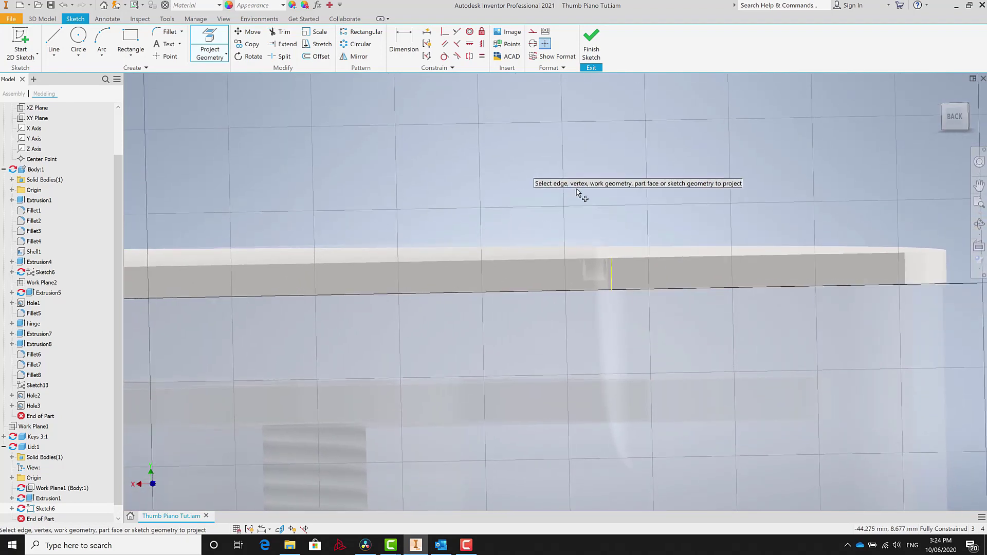
Offset each projected hinge end edge 1 mm outward, away from the hinge block
{"action": "scroll", "coordinate": [671, 277], "scroll_direction": "down", "scroll_amount": 1}
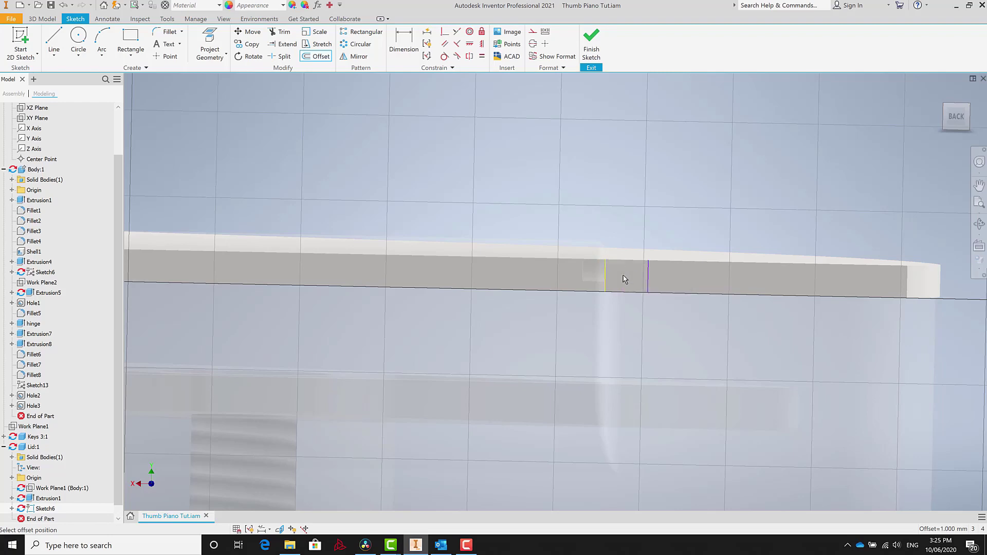
{"action": "left_click", "coordinate": [625, 278]}
{"action": "scroll", "coordinate": [657, 275], "scroll_direction": "down", "scroll_amount": 5}
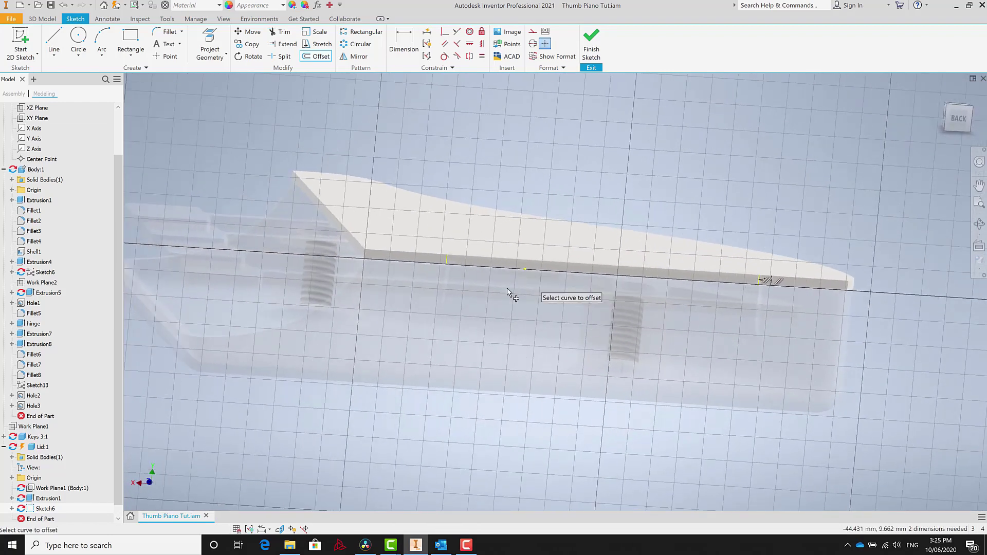
{"action": "scroll", "coordinate": [508, 292], "scroll_direction": "up", "scroll_amount": 4}
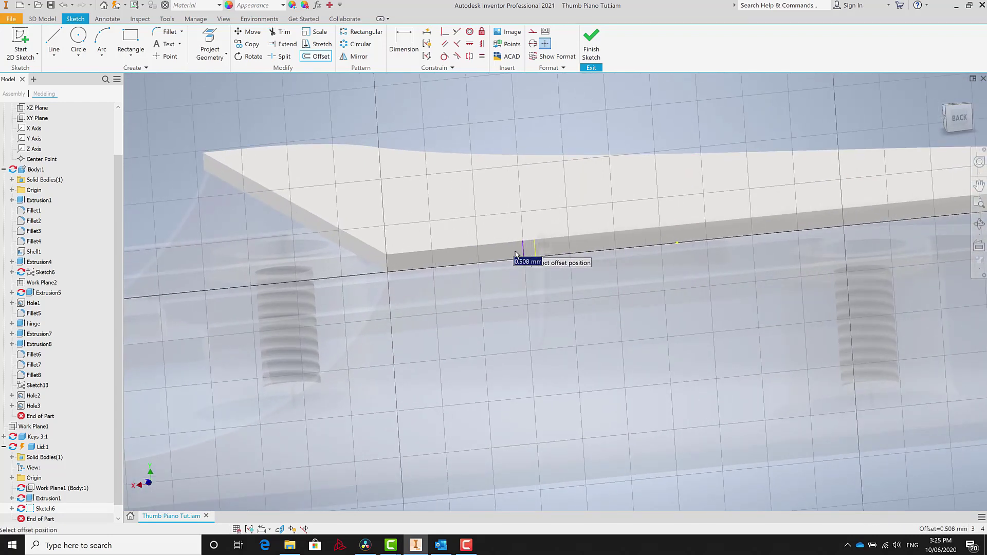
{"action": "scroll", "coordinate": [516, 255], "scroll_direction": "up", "scroll_amount": 4}
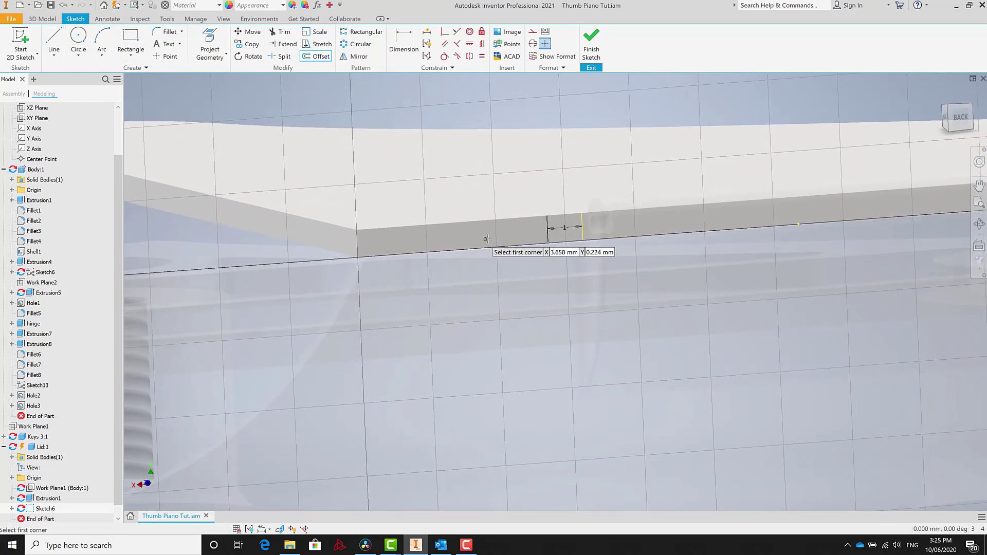
Draw a rectangle from each offset line to the nearest end of the Lid's side face and finish the sketch
{"action": "left_click", "coordinate": [358, 230]}
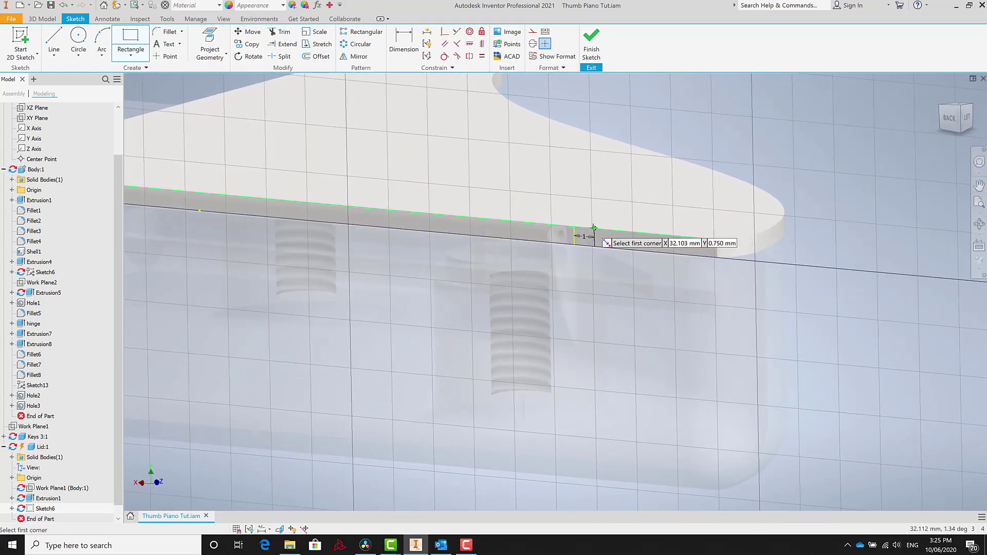
{"action": "left_click", "coordinate": [717, 257]}
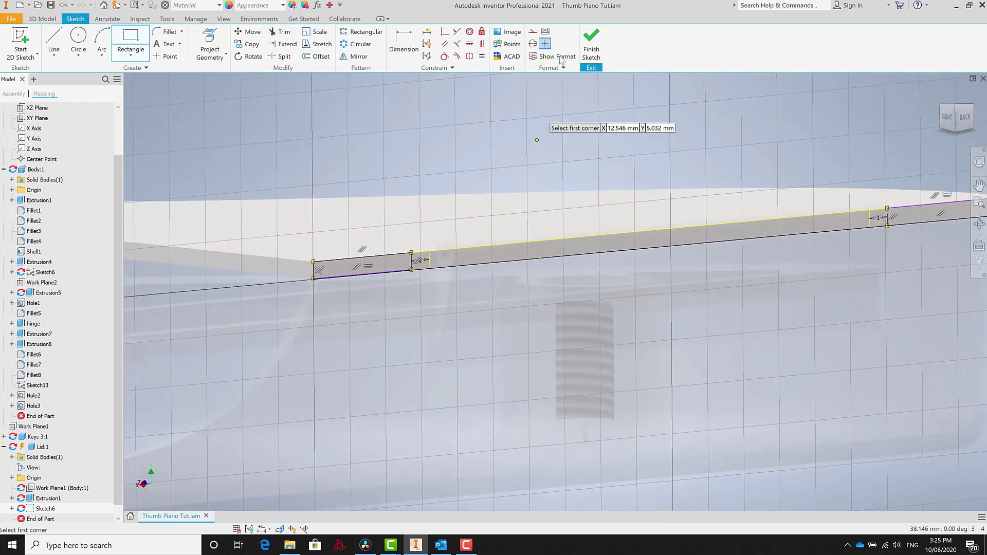
{"action": "left_click", "coordinate": [592, 43]}
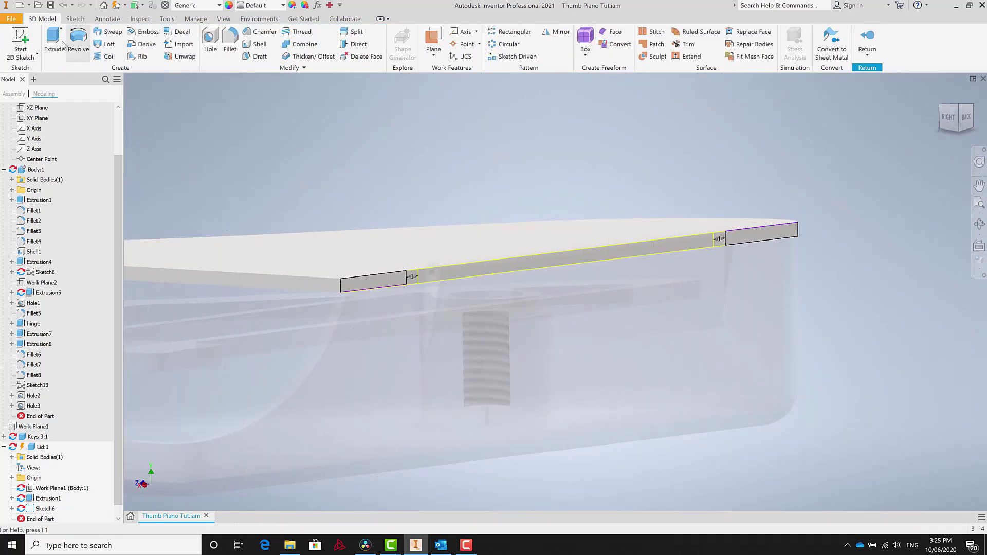
Extrude both end rectangles 1.5 mm outward, joined to the Lid, to form a tab on each side of the hinge
{"action": "left_click", "coordinate": [383, 282]}
{"action": "left_click", "coordinate": [746, 239]}
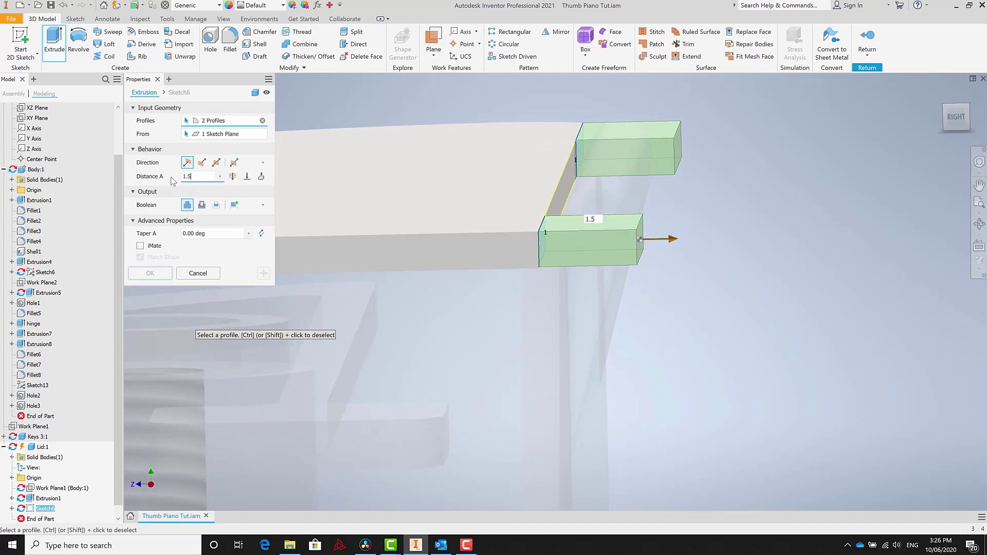
{"action": "key", "text": "Return"}
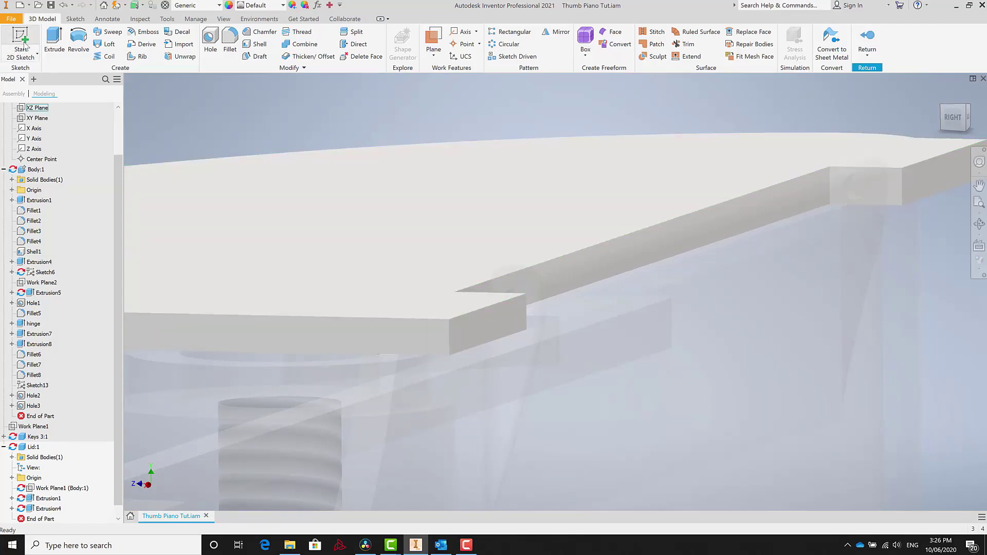
Start a sketch on the Lid's top face and project the face's outline
{"action": "key", "text": "s"}
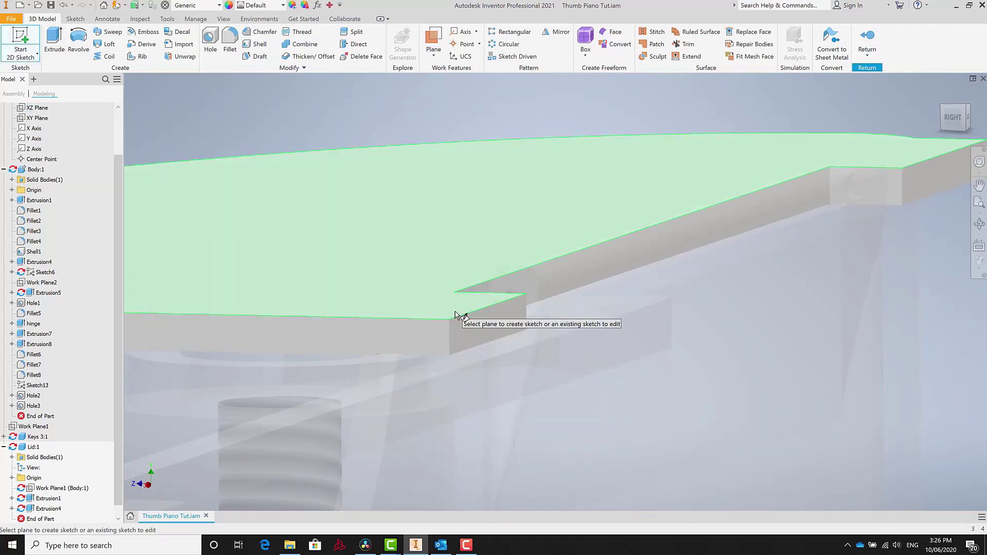
{"action": "left_click", "coordinate": [456, 313]}
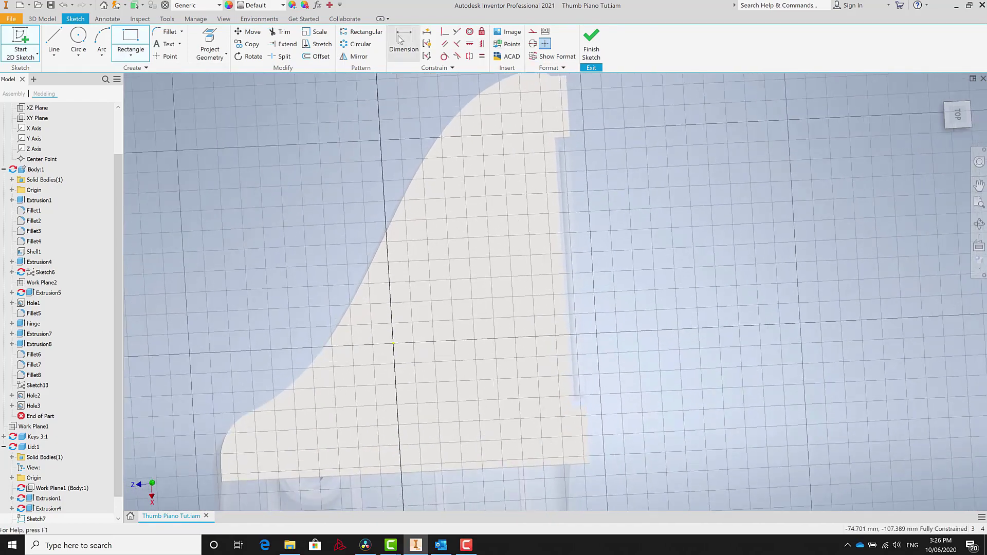
{"action": "left_click", "coordinate": [220, 40]}
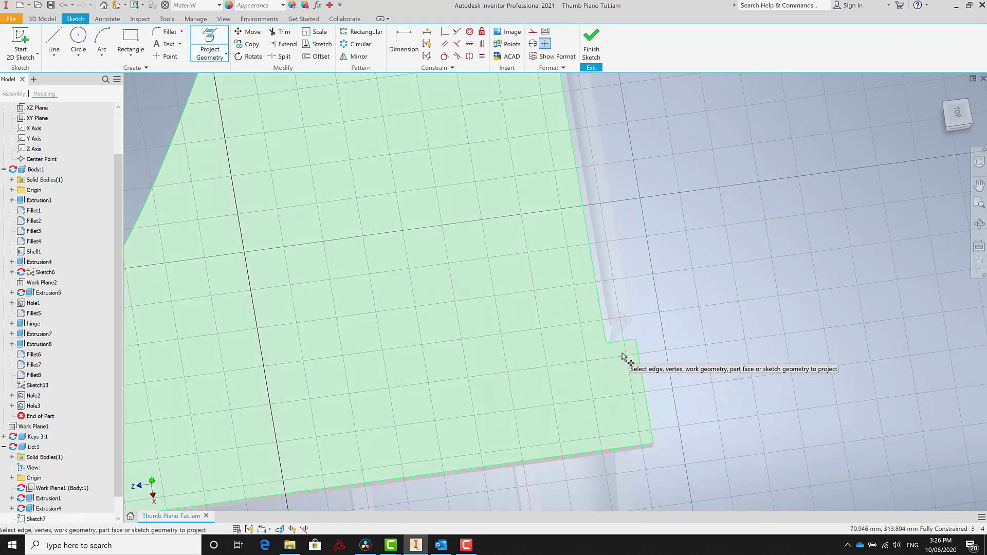
{"action": "left_click", "coordinate": [624, 354]}
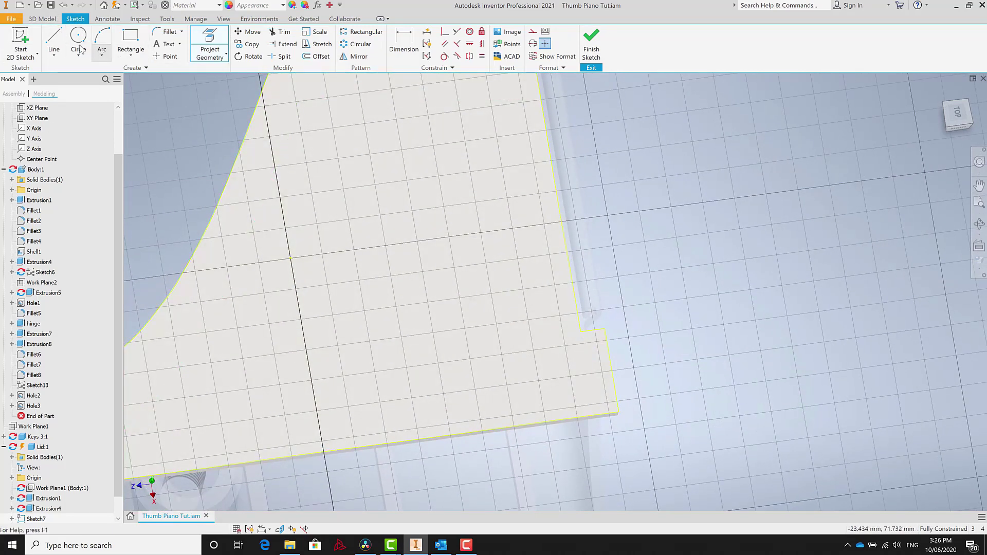
Draw a rectangle over each of the Lid's two hinge tabs, from its inner notch corner to the opposite outer corner
{"action": "left_click", "coordinate": [59, 39]}
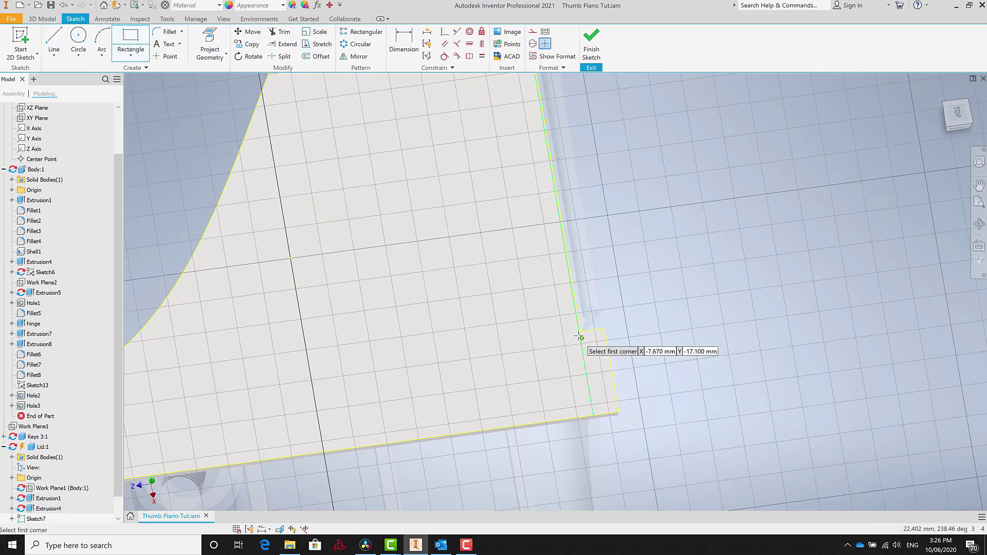
{"action": "left_click", "coordinate": [619, 412]}
{"action": "scroll", "coordinate": [619, 412], "scroll_direction": "up", "scroll_amount": 6}
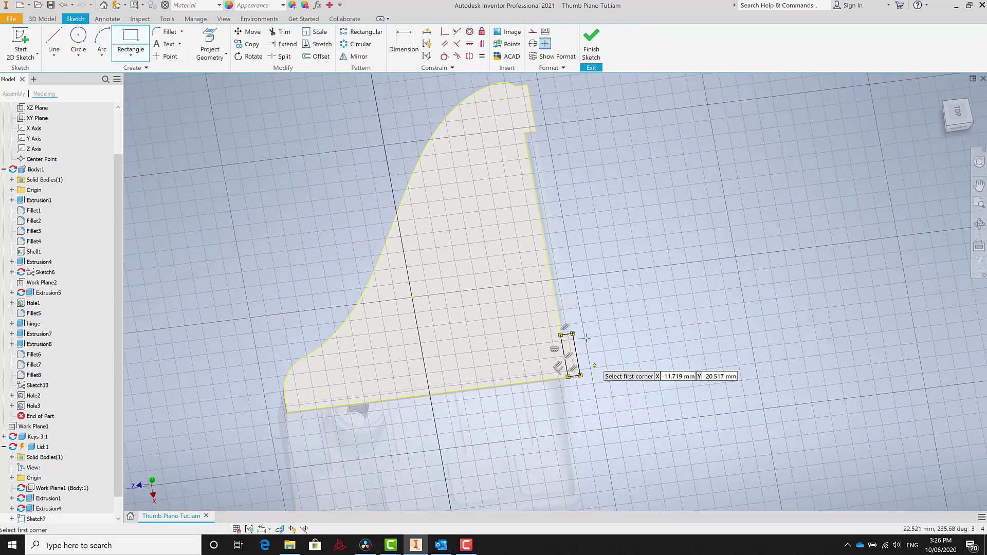
{"action": "scroll", "coordinate": [563, 196], "scroll_direction": "down", "scroll_amount": 6}
{"action": "scroll", "coordinate": [556, 185], "scroll_direction": "down", "scroll_amount": 3}
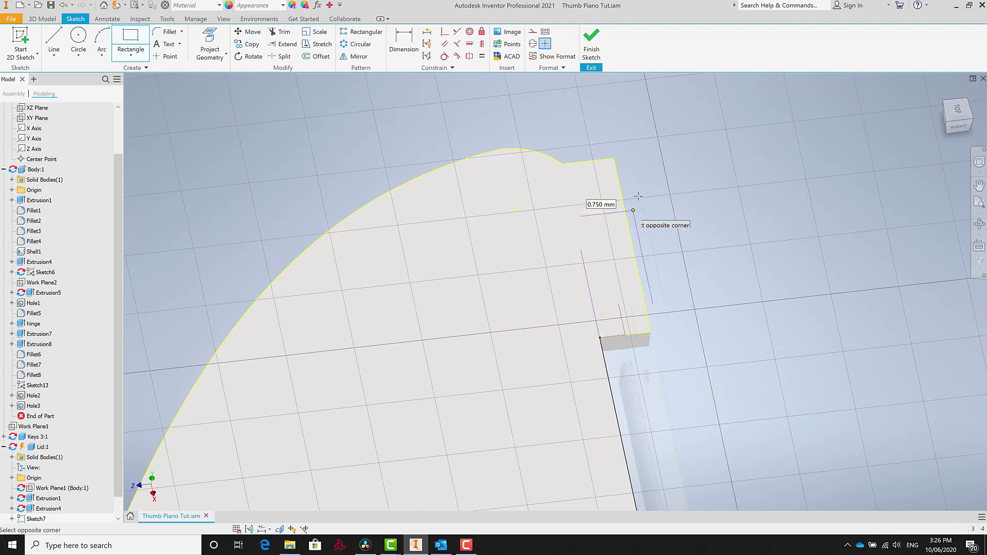
{"action": "left_click", "coordinate": [614, 159]}
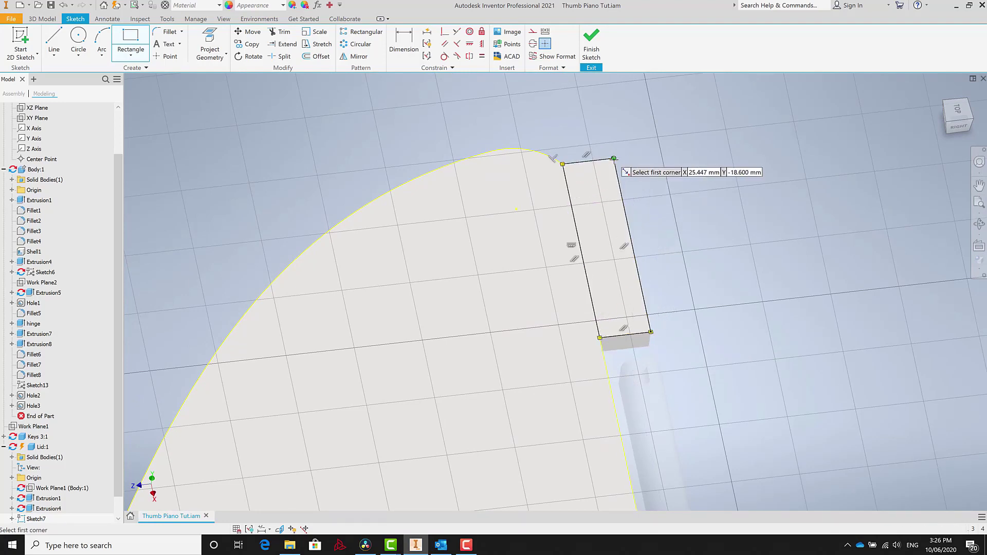
Finish the sketch and extrude the rectangles over both hinge tabs 1 mm upward, joined to the Lid
{"action": "left_click", "coordinate": [592, 46]}
{"action": "scroll", "coordinate": [613, 240], "scroll_direction": "up", "scroll_amount": 3}
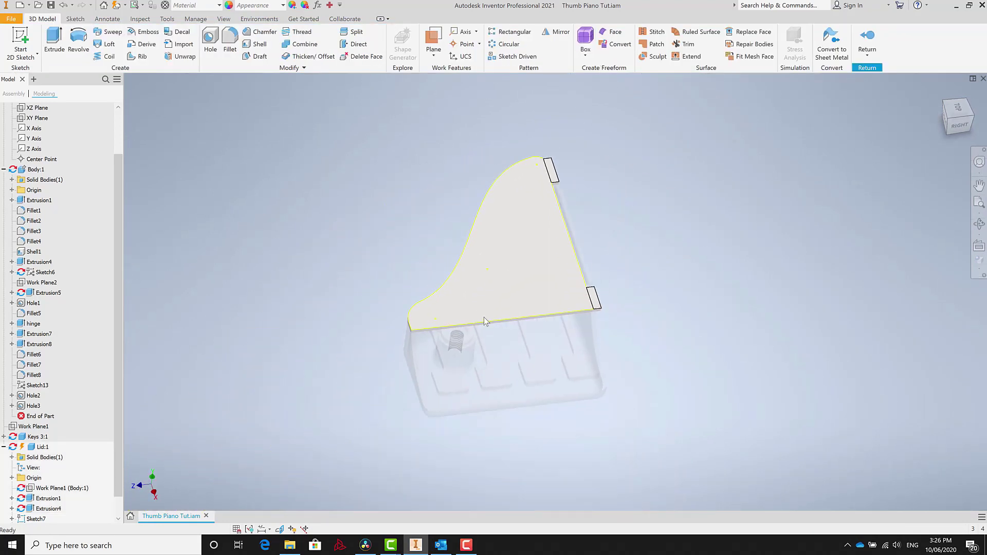
{"action": "left_click", "coordinate": [54, 44]}
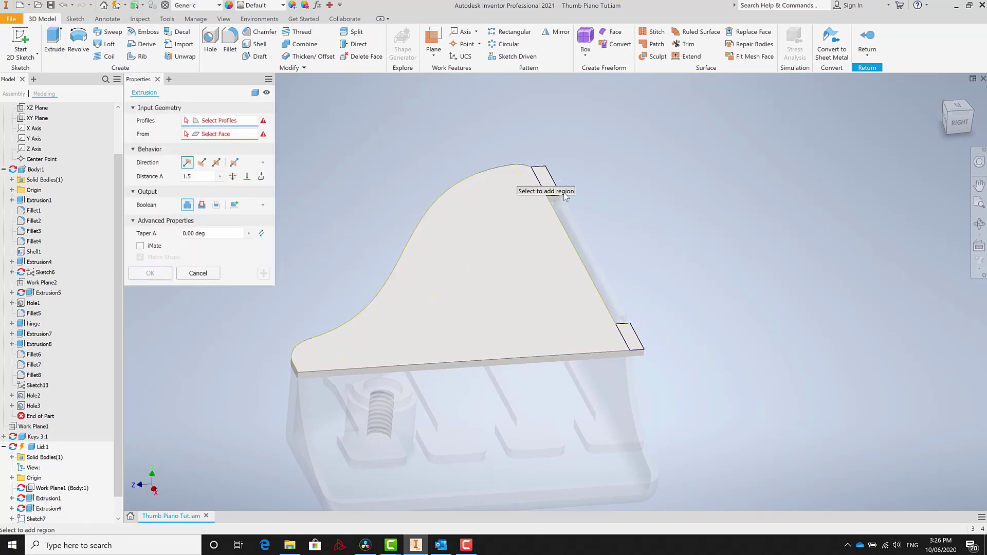
{"action": "left_click", "coordinate": [544, 181]}
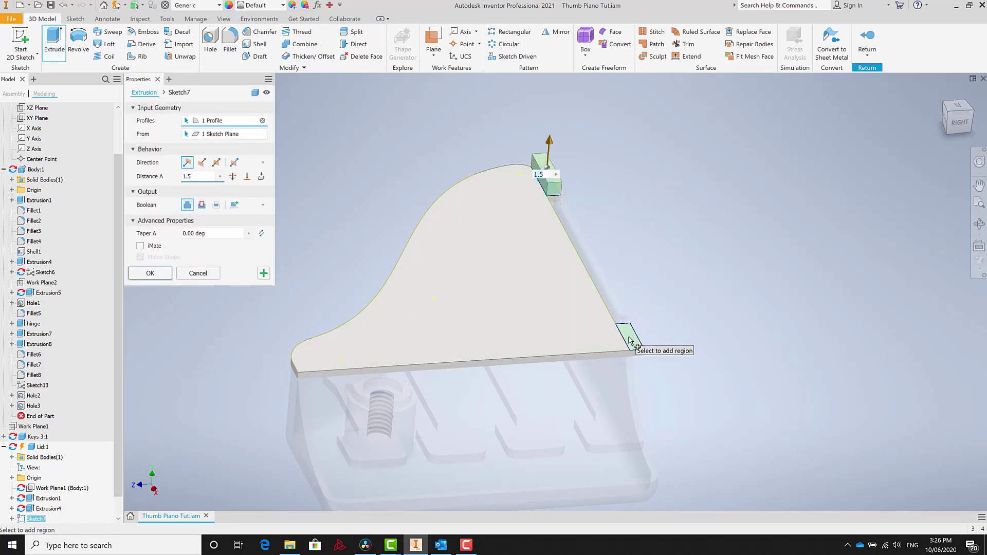
{"action": "middle_click_drag", "start_coordinate": [631, 342], "coordinate": [383, 218], "text": "shift"}
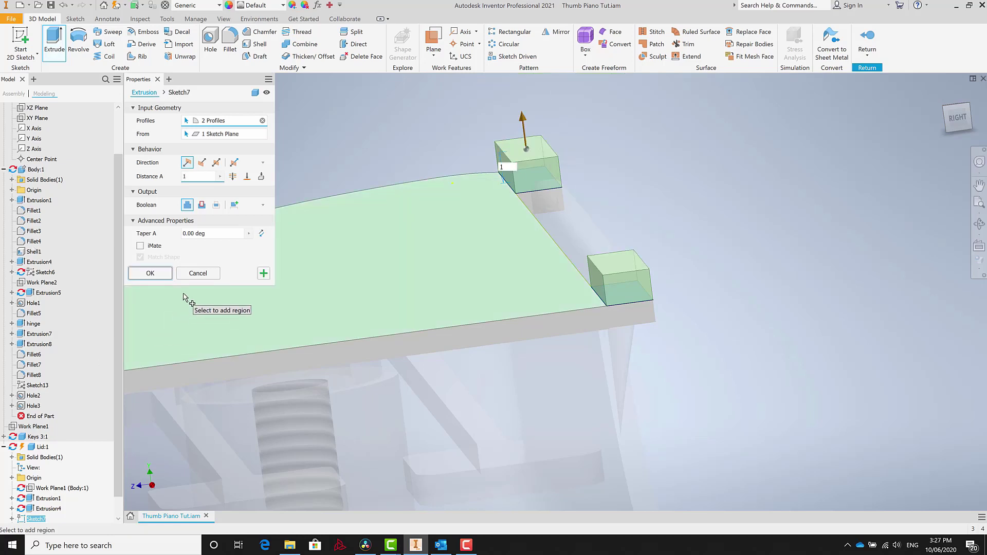
{"action": "left_click", "coordinate": [150, 273]}
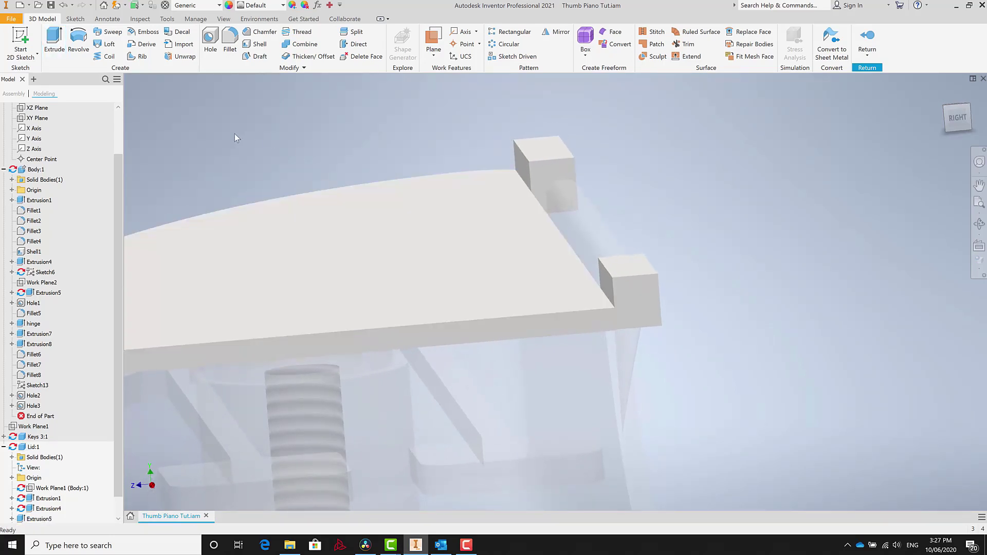
Fillet the inner edges where both raised hinge tabs meet the Lid's top face with a 2 mm radius
{"action": "left_click", "coordinate": [230, 58]}
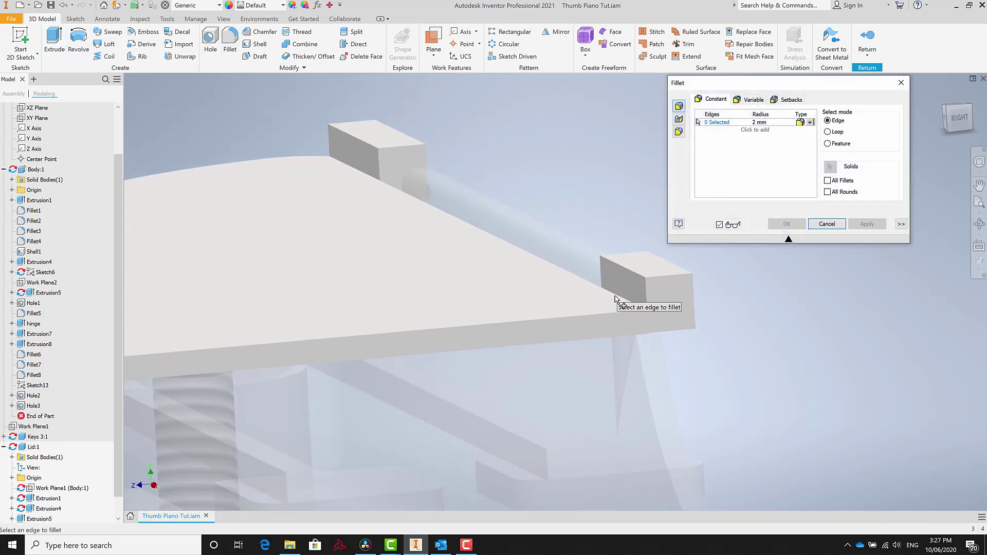
{"action": "left_click", "coordinate": [627, 304]}
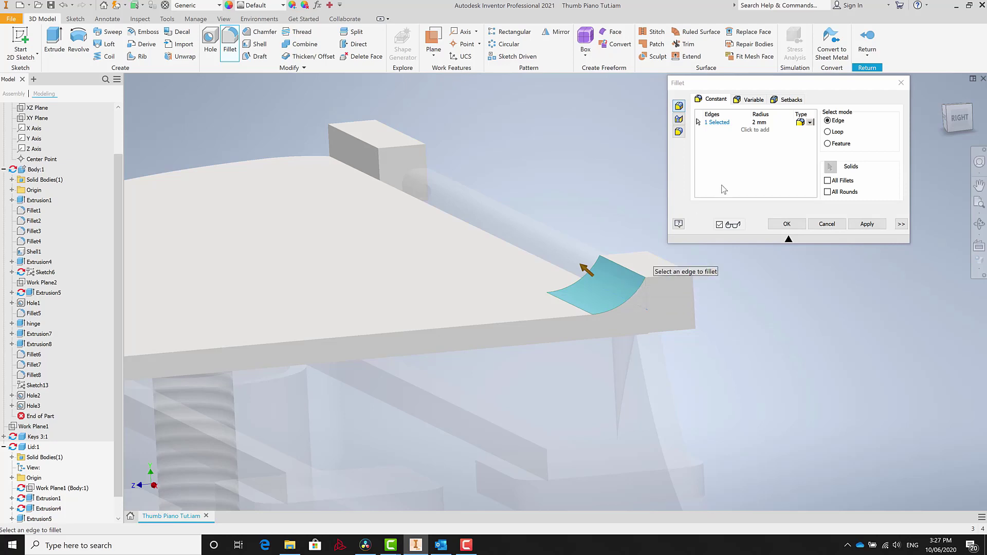
{"action": "left_click", "coordinate": [353, 171]}
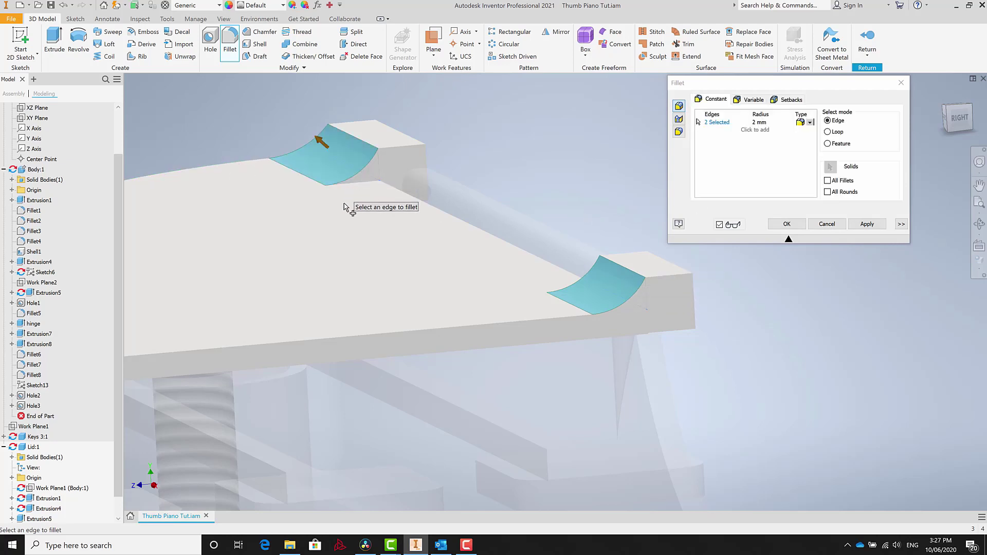
{"action": "middle_click_drag", "start_coordinate": [354, 226], "coordinate": [520, 315], "text": "shift"}
{"action": "scroll", "coordinate": [593, 298], "scroll_direction": "up", "scroll_amount": 4}
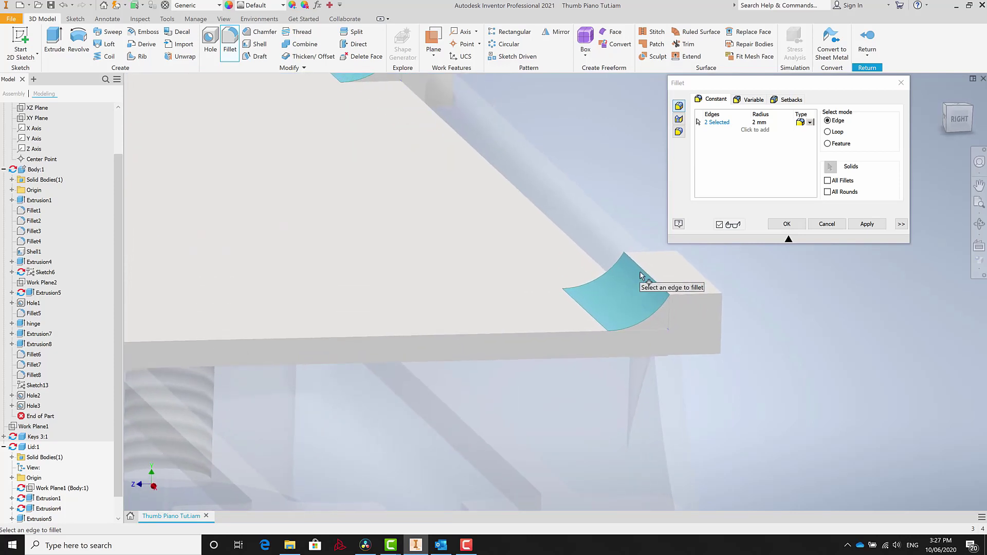
{"action": "left_click", "coordinate": [879, 225]}
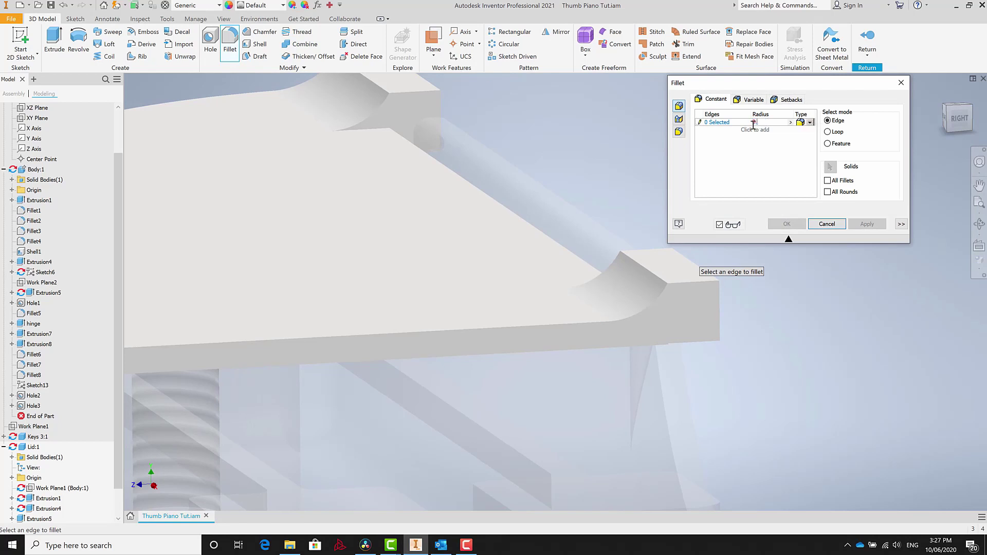
Set up a 0.5 mm fillet on the long upper edges and lower outer edges of both hinge tabs
{"action": "scroll", "coordinate": [407, 216], "scroll_direction": "down", "scroll_amount": 3}
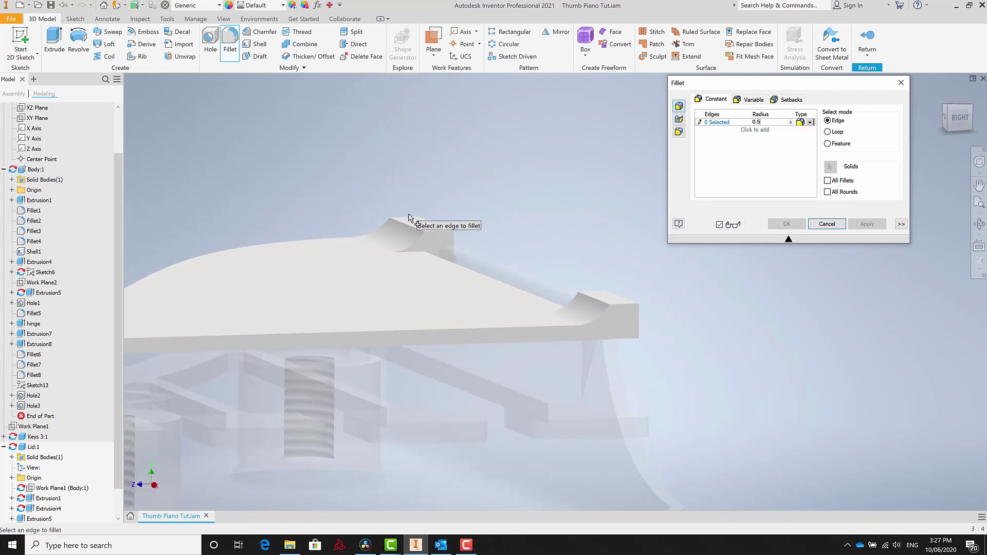
{"action": "left_click", "coordinate": [384, 169]}
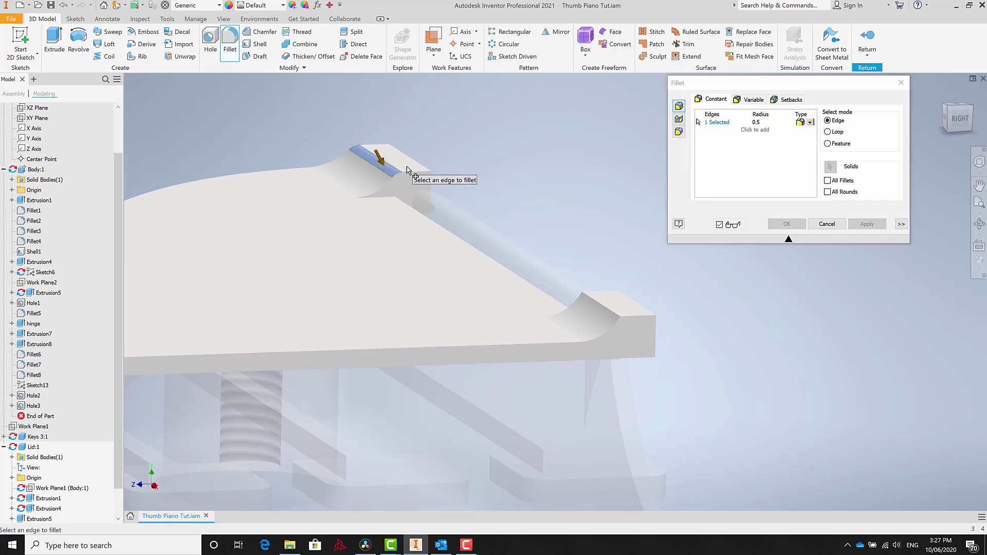
{"action": "left_click", "coordinate": [610, 311]}
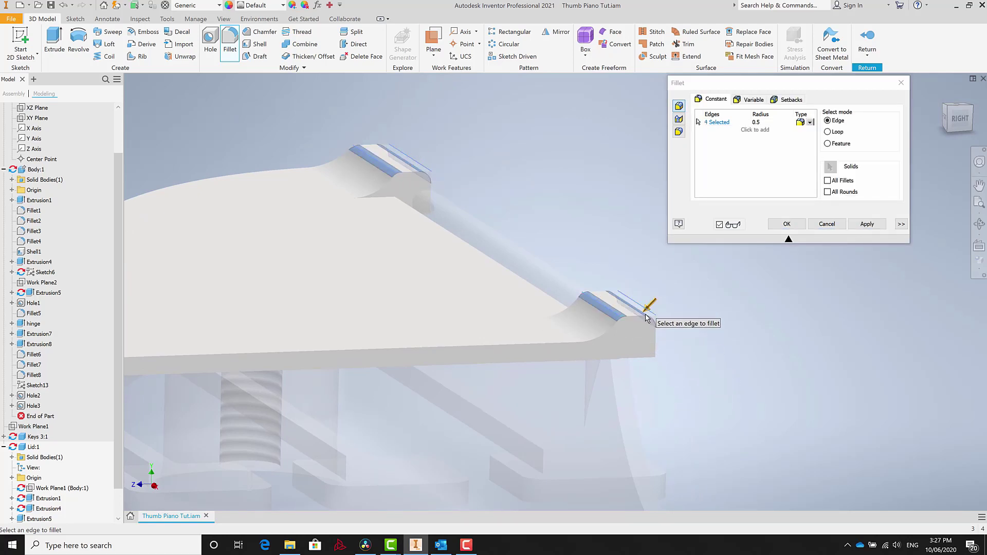
{"action": "mouse_move", "coordinate": [640, 335]}
{"action": "middle_mouse_down", "text": "shift"}
{"action": "mouse_move", "coordinate": [650, 343]}
{"action": "mouse_move", "coordinate": [621, 337]}
{"action": "middle_mouse_up", "text": "shift"}
{"action": "scroll", "coordinate": [618, 298], "scroll_direction": "up", "scroll_amount": 3}
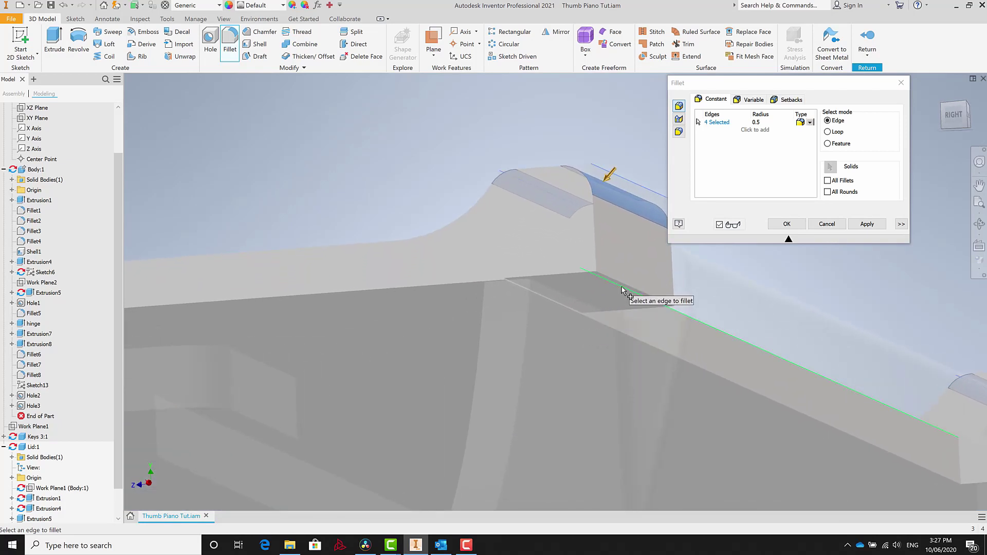
{"action": "middle_click_drag", "start_coordinate": [619, 289], "coordinate": [713, 367], "text": "shift"}
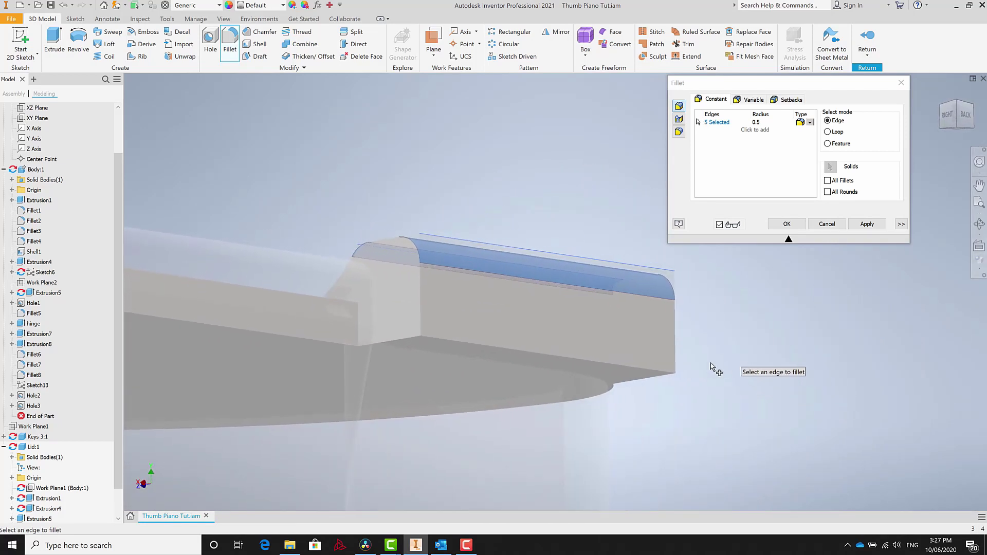
{"action": "left_click", "coordinate": [663, 373]}
{"action": "scroll", "coordinate": [665, 375], "scroll_direction": "down", "scroll_amount": 5}
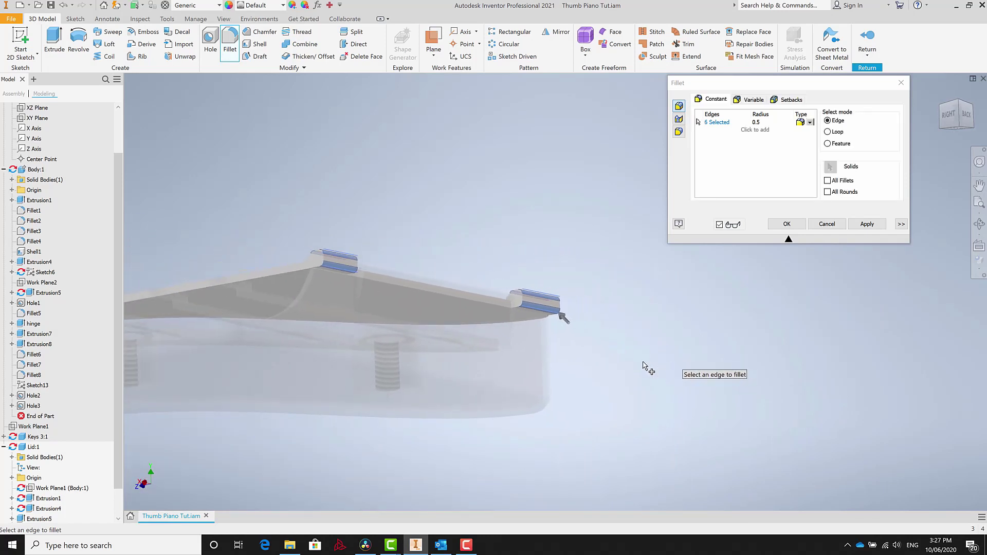
Add the first tab's outer end edges and the adjoining curved and straight Lid top edges to the 0.5 mm fillet
{"action": "scroll", "coordinate": [514, 306], "scroll_direction": "up", "scroll_amount": 5}
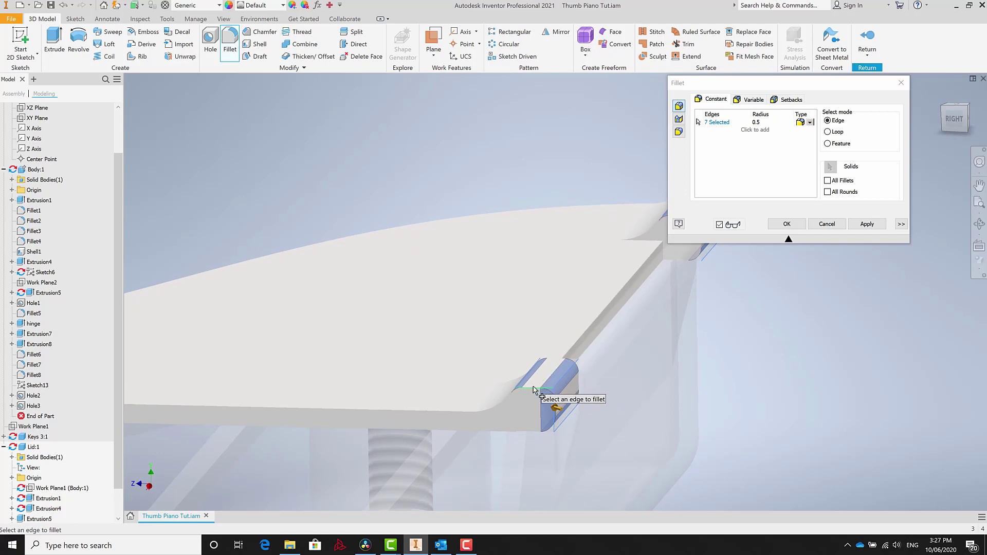
{"action": "left_click", "coordinate": [533, 389]}
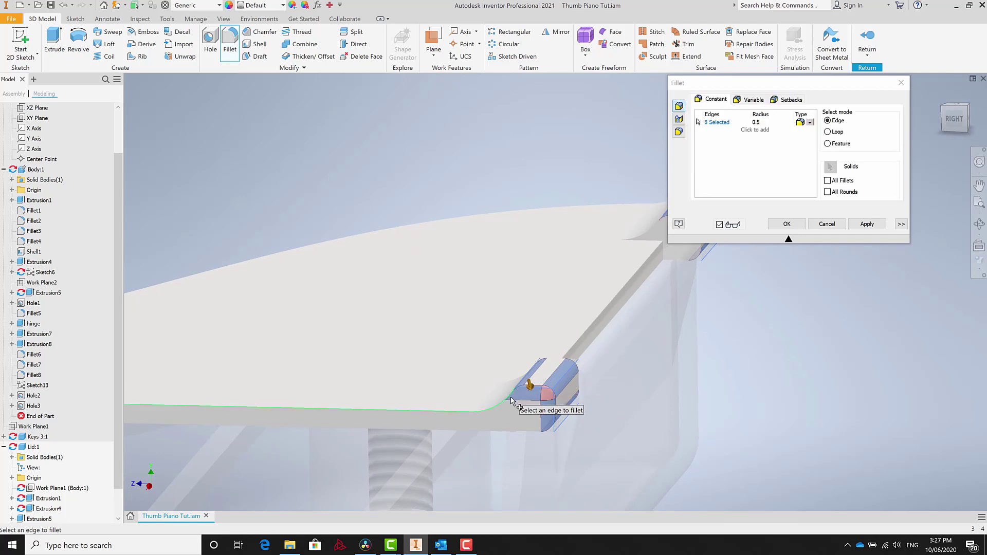
{"action": "scroll", "coordinate": [519, 406], "scroll_direction": "down", "scroll_amount": 5}
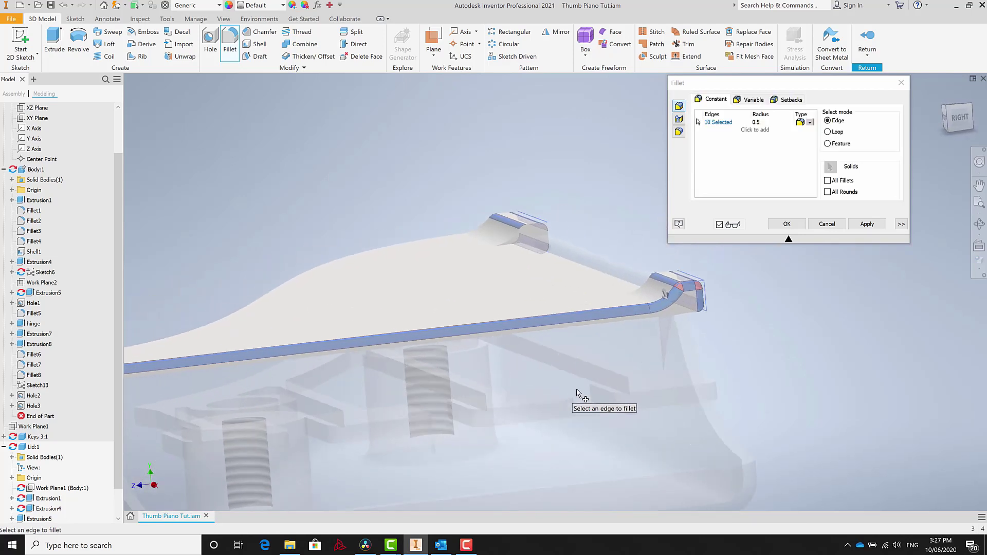
{"action": "scroll", "coordinate": [720, 335], "scroll_direction": "up", "scroll_amount": 5}
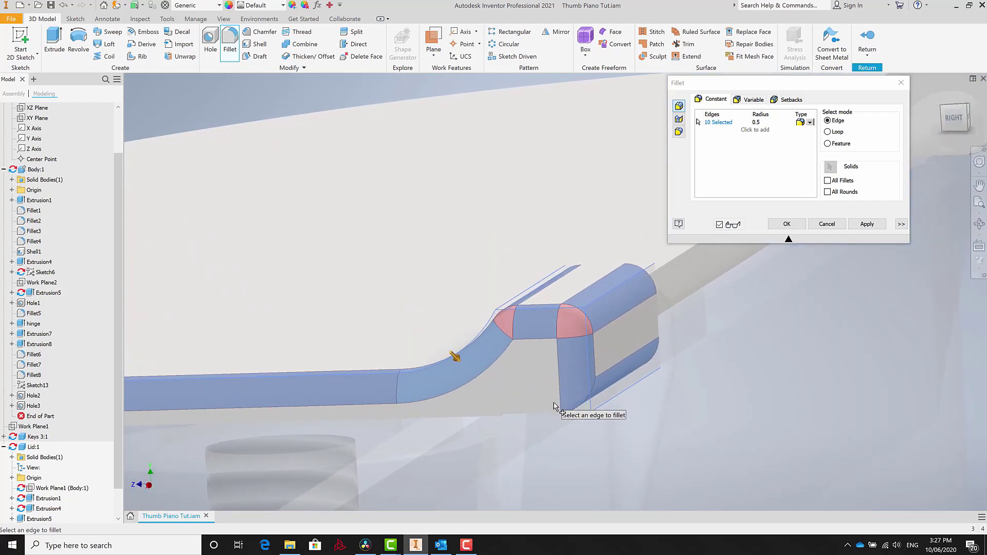
{"action": "middle_click_drag", "start_coordinate": [559, 415], "coordinate": [629, 424], "text": "shift"}
{"action": "scroll", "coordinate": [628, 411], "scroll_direction": "up", "scroll_amount": 4}
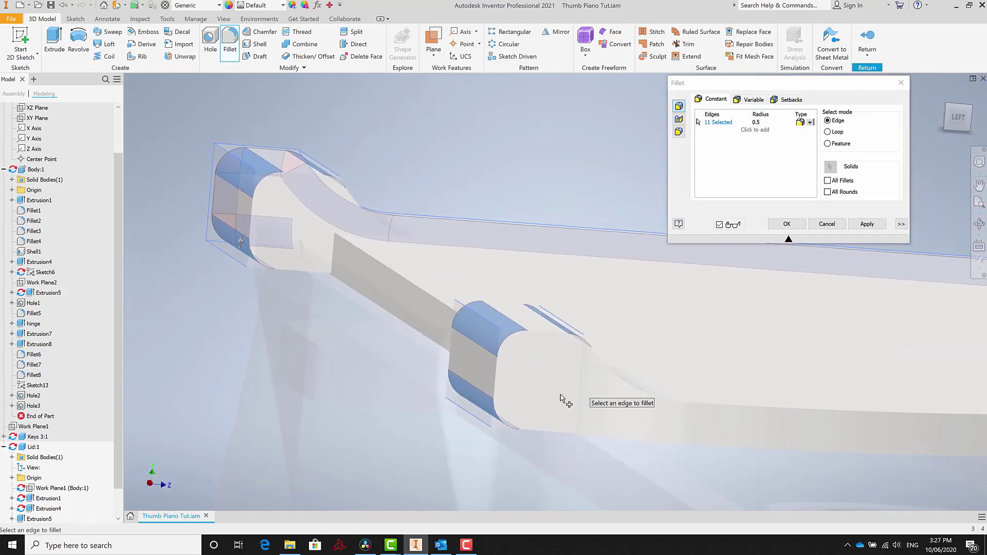
Add the second tab's outer end edges and the Lid's curved top outline to the 0.5 mm fillet and apply it
{"action": "middle_click_drag", "start_coordinate": [560, 396], "coordinate": [629, 345], "text": "shift"}
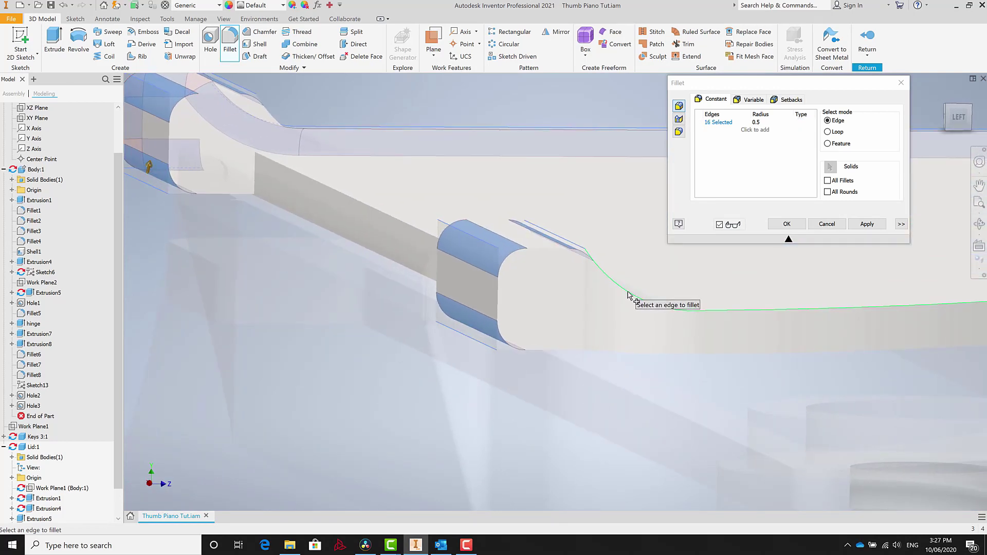
{"action": "left_click", "coordinate": [559, 249]}
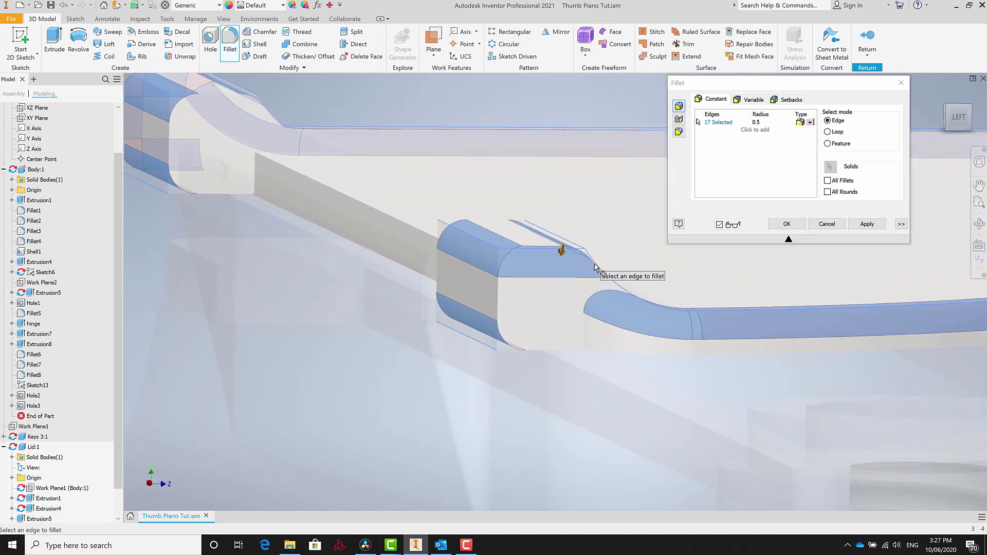
{"action": "middle_click_drag", "start_coordinate": [619, 284], "coordinate": [477, 295], "text": "shift"}
{"action": "left_click", "coordinate": [481, 291]}
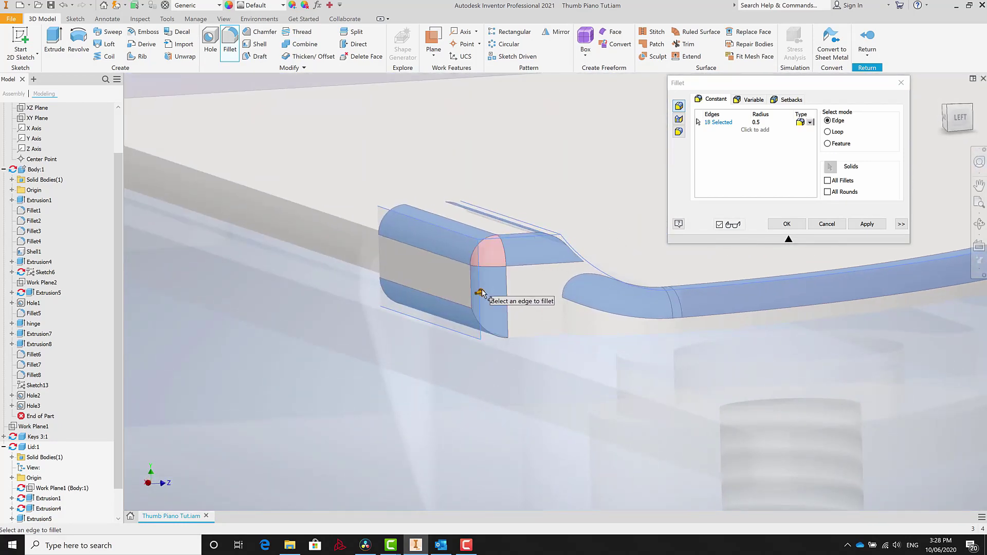
{"action": "middle_click_drag", "start_coordinate": [526, 341], "coordinate": [826, 248], "text": "shift"}
{"action": "left_click", "coordinate": [860, 226]}
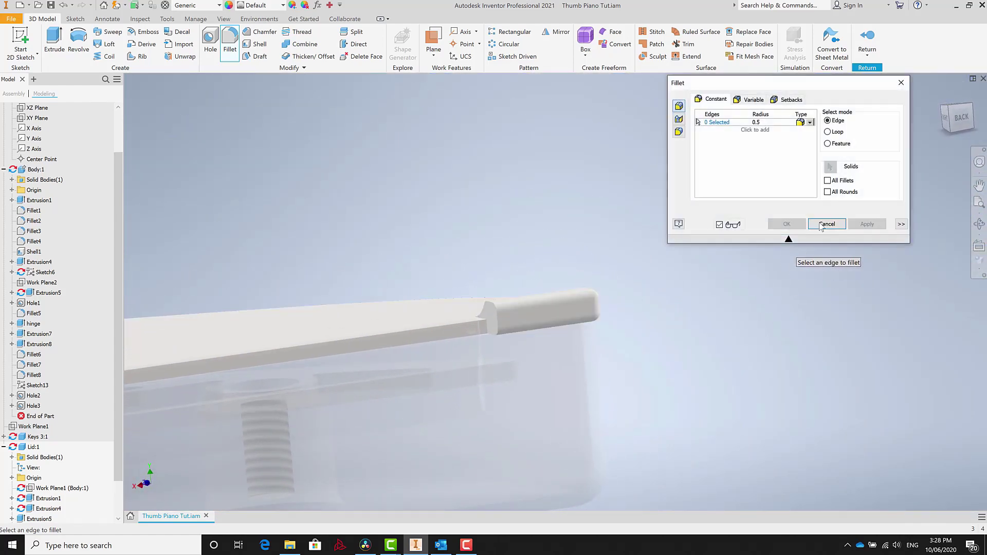
Examine the rounded hinge tabs and the Lid edge between them from several sides, closing the Fillet command
{"action": "middle_click_drag", "start_coordinate": [570, 342], "coordinate": [403, 378], "text": "shift"}
{"action": "scroll", "coordinate": [478, 347], "scroll_direction": "down", "scroll_amount": 4}
{"action": "middle_click_drag", "start_coordinate": [544, 318], "coordinate": [677, 246], "text": "shift"}
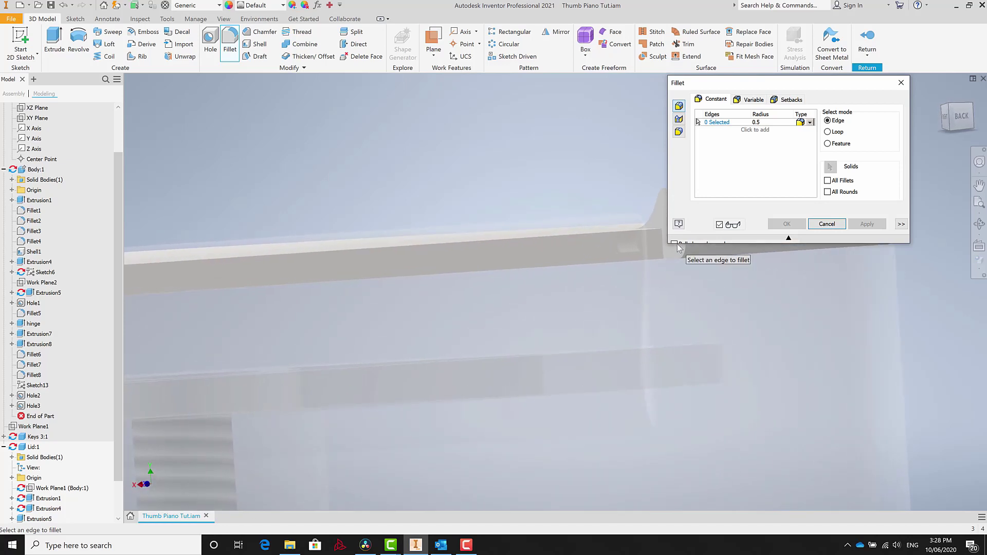
{"action": "scroll", "coordinate": [664, 251], "scroll_direction": "down", "scroll_amount": 4}
{"action": "middle_click_drag", "start_coordinate": [641, 279], "coordinate": [494, 194]}
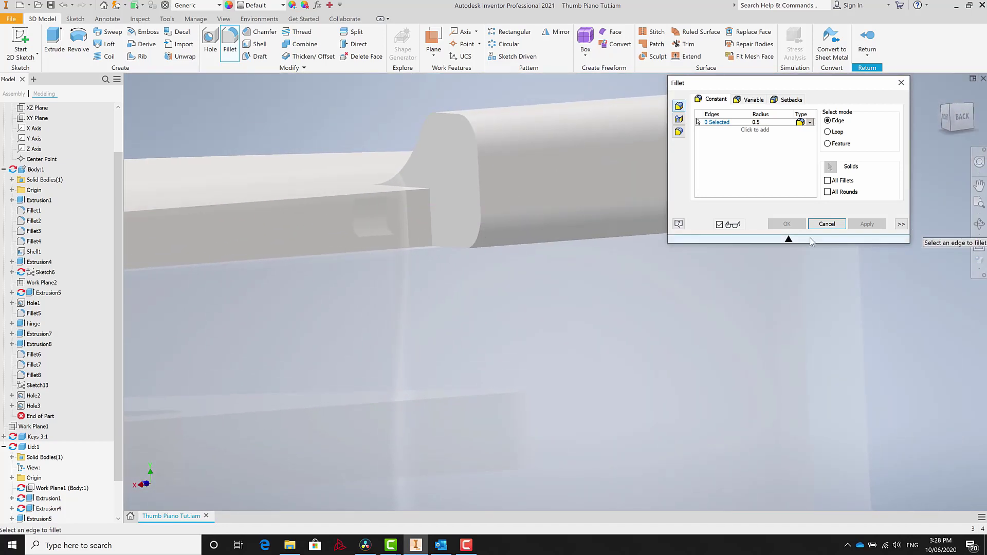
{"action": "left_click", "coordinate": [826, 224]}
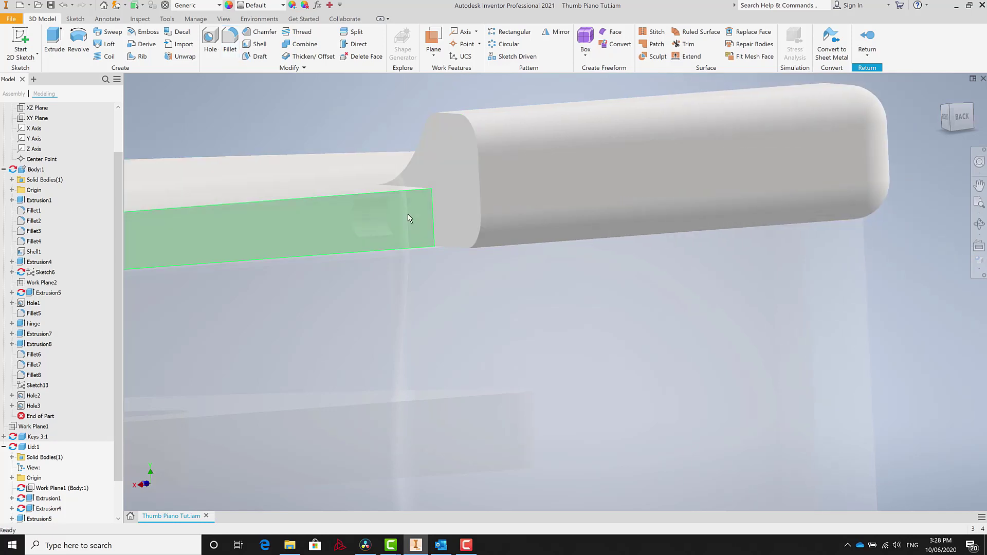
{"action": "scroll", "coordinate": [461, 210], "scroll_direction": "down", "scroll_amount": 5}
{"action": "middle_click_drag", "start_coordinate": [460, 210], "coordinate": [472, 324], "text": "shift"}
{"action": "scroll", "coordinate": [632, 286], "scroll_direction": "down", "scroll_amount": 3}
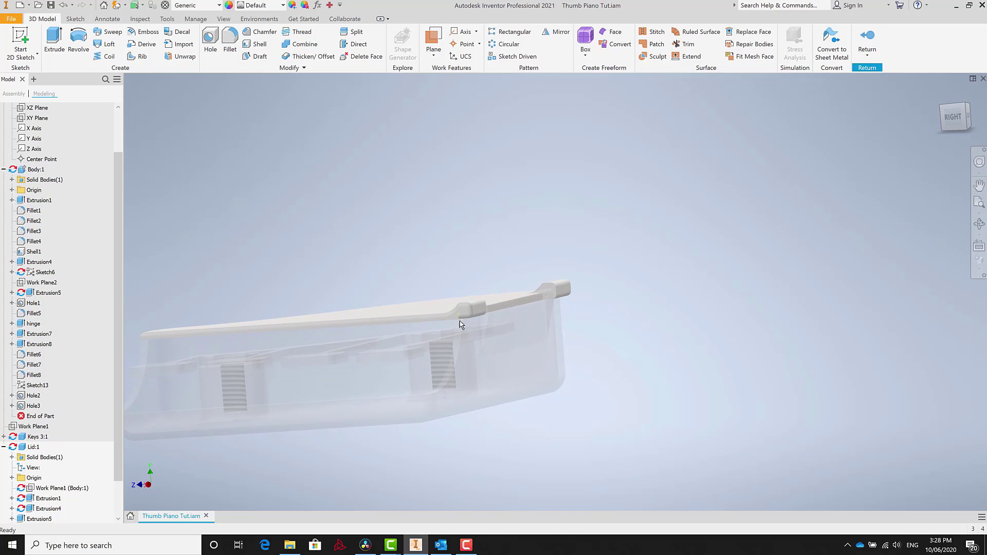
{"action": "scroll", "coordinate": [483, 327], "scroll_direction": "up", "scroll_amount": 6}
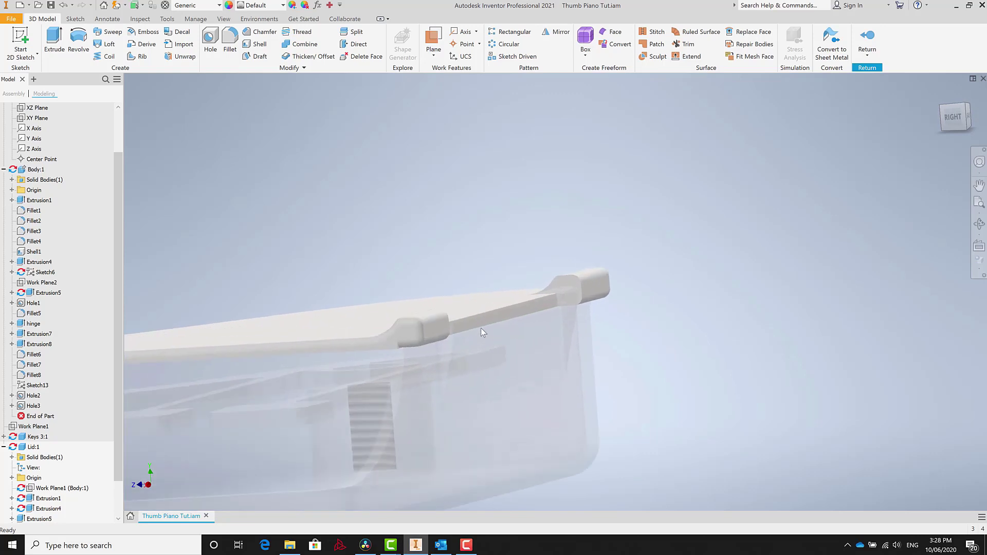
{"action": "scroll", "coordinate": [434, 320], "scroll_direction": "up", "scroll_amount": 5}
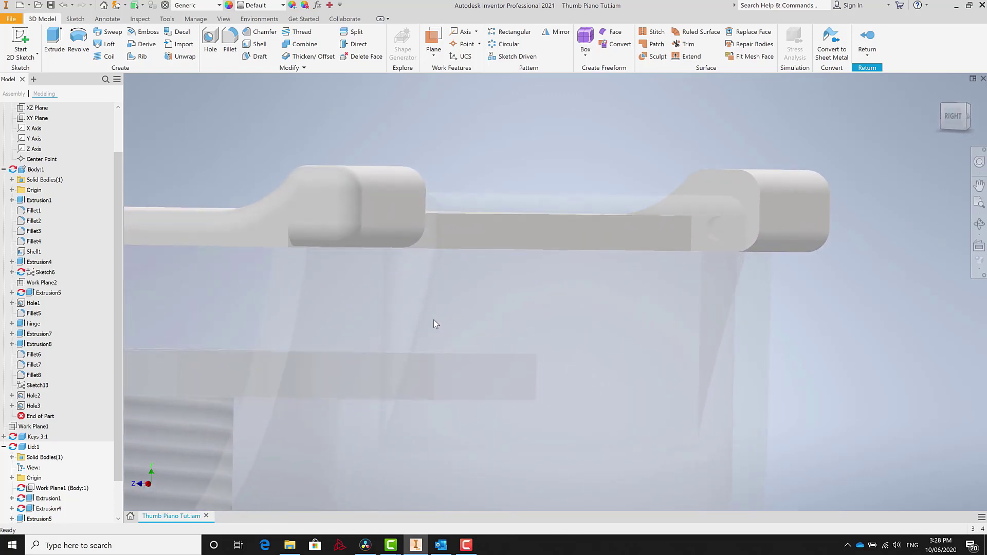
{"action": "scroll", "coordinate": [435, 320], "scroll_direction": "up", "scroll_amount": 5}
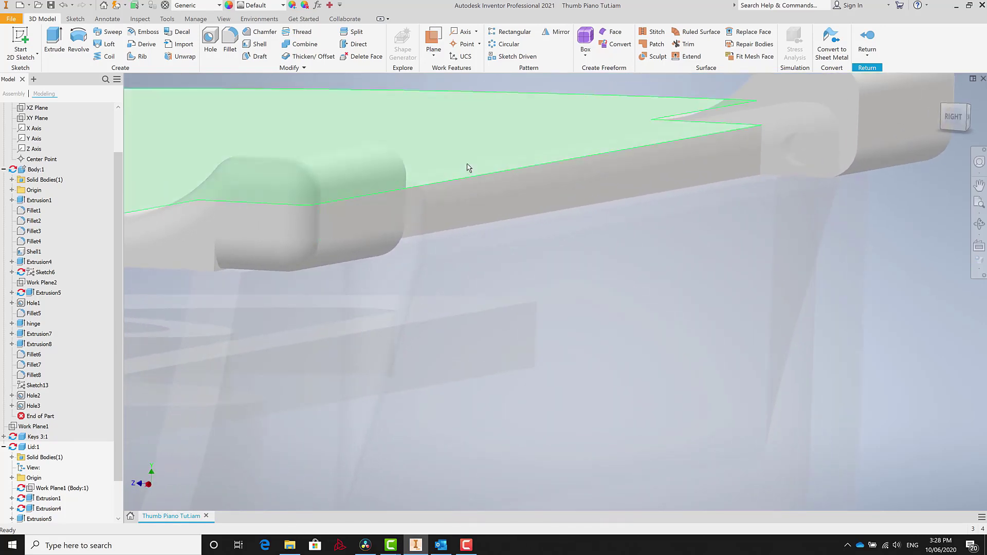
Start a sketch on the inner side face of the far hinge tab on the Lid
{"action": "middle_click_drag", "start_coordinate": [468, 167], "coordinate": [190, 213], "text": "shift"}
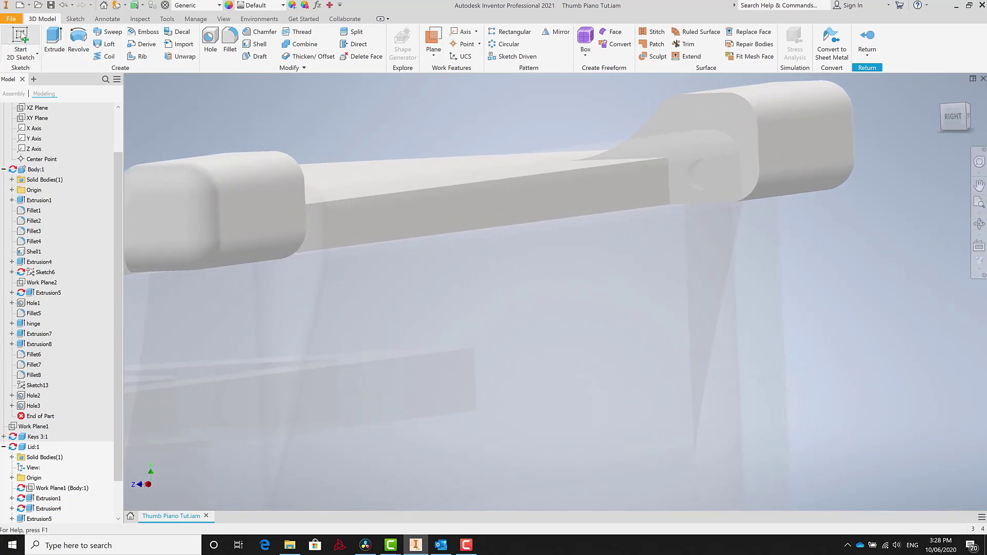
{"action": "mouse_move", "coordinate": [788, 155]}
{"action": "middle_mouse_down", "text": "shift"}
{"action": "mouse_move", "coordinate": [740, 149]}
{"action": "mouse_move", "coordinate": [760, 115]}
{"action": "mouse_move", "coordinate": [687, 137]}
{"action": "middle_mouse_up", "text": "shift"}
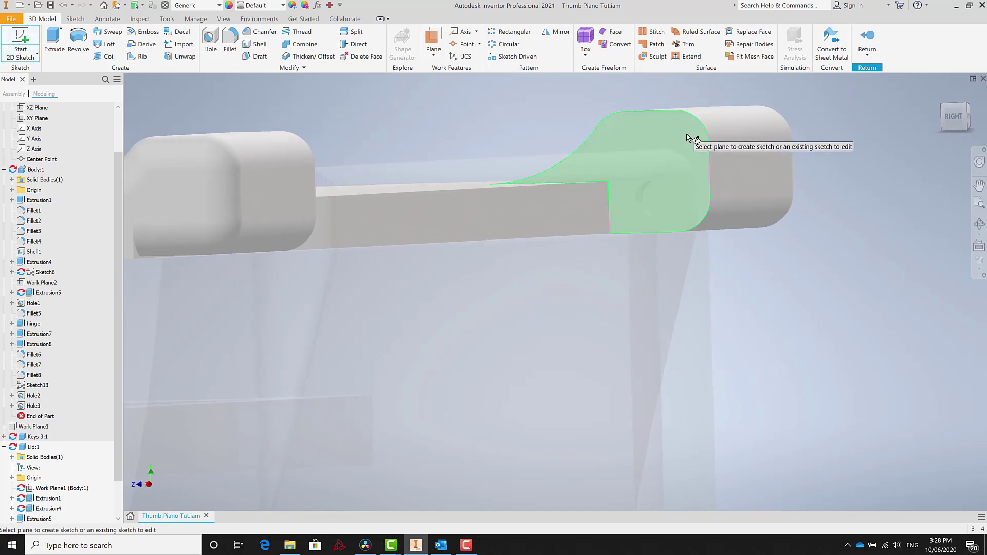
{"action": "left_click", "coordinate": [677, 152]}
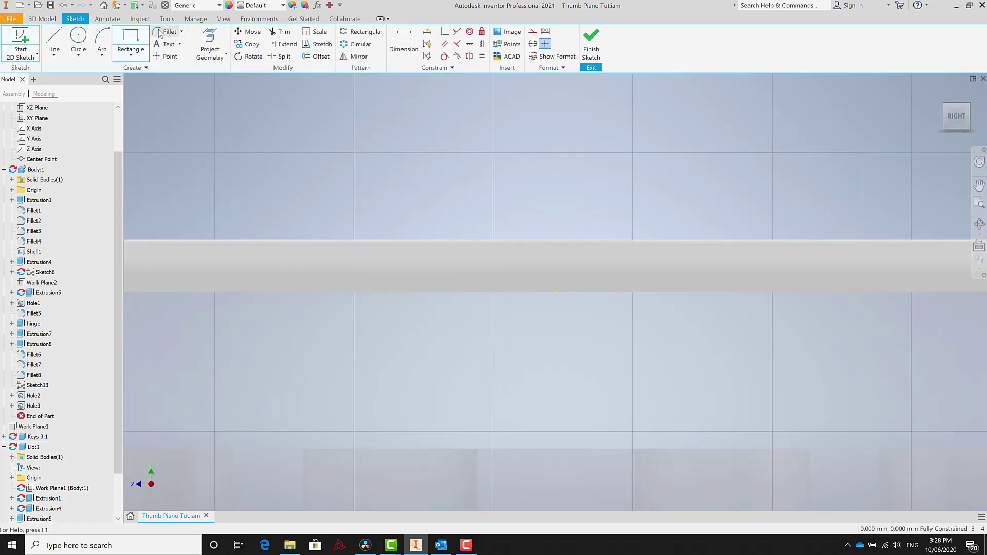
Project the circular edge of the Body's hinge hole into the far tab's sketch and finish the sketch
{"action": "left_click", "coordinate": [202, 40]}
{"action": "mouse_move", "coordinate": [200, 83]}
{"action": "middle_mouse_down", "text": "shift"}
{"action": "mouse_move", "coordinate": [199, 150]}
{"action": "mouse_move", "coordinate": [275, 249]}
{"action": "mouse_move", "coordinate": [560, 193]}
{"action": "mouse_move", "coordinate": [661, 194]}
{"action": "mouse_move", "coordinate": [677, 262]}
{"action": "mouse_move", "coordinate": [823, 198]}
{"action": "mouse_move", "coordinate": [720, 187]}
{"action": "mouse_move", "coordinate": [566, 143]}
{"action": "mouse_move", "coordinate": [601, 140]}
{"action": "mouse_move", "coordinate": [593, 45]}
{"action": "middle_mouse_up", "text": "shift"}
{"action": "left_click", "coordinate": [582, 147]}
{"action": "left_click", "coordinate": [591, 41]}
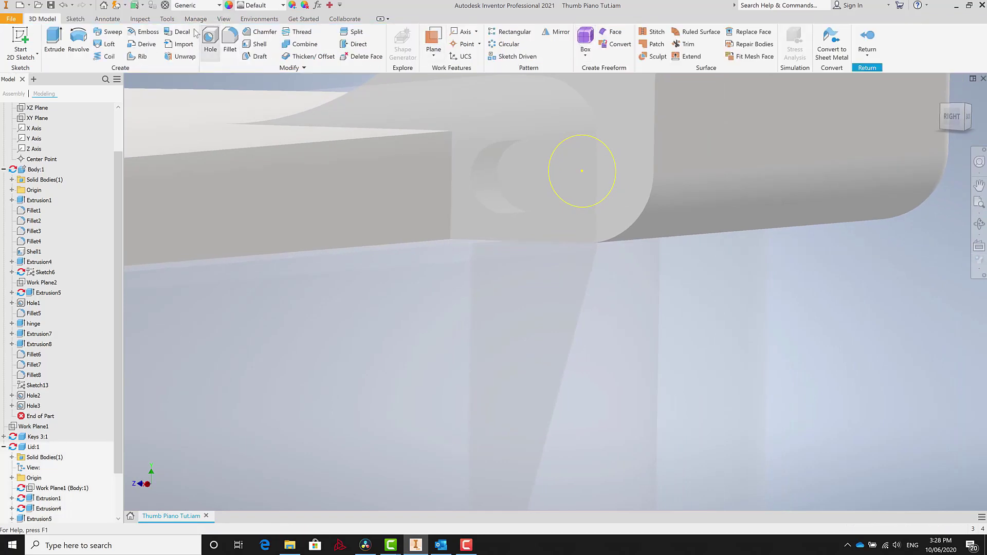
Extrude the projected circle as an 11.75 mm cut into the far hinge tab to make its pin hole
{"action": "left_click", "coordinate": [56, 32]}
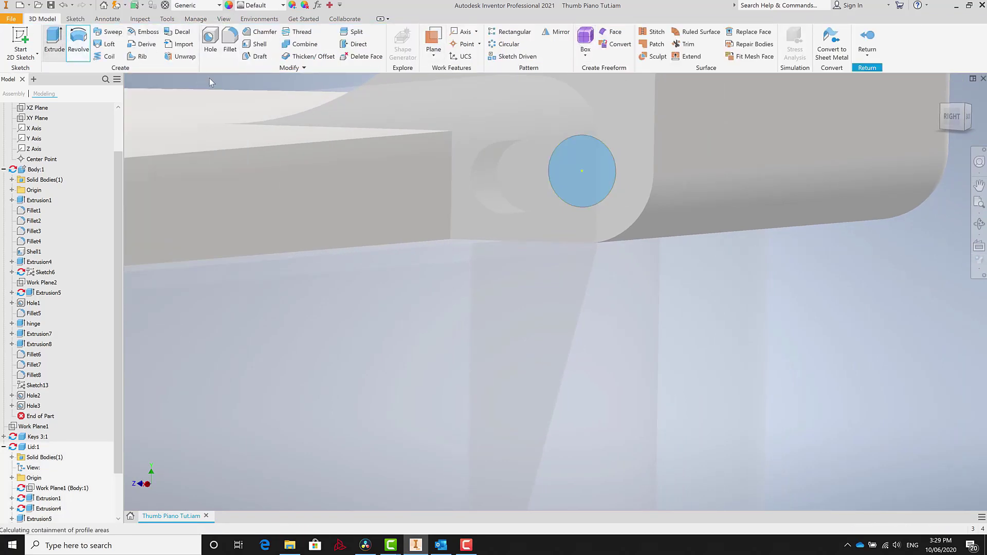
{"action": "middle_click_drag", "start_coordinate": [550, 183], "coordinate": [380, 209], "text": "shift"}
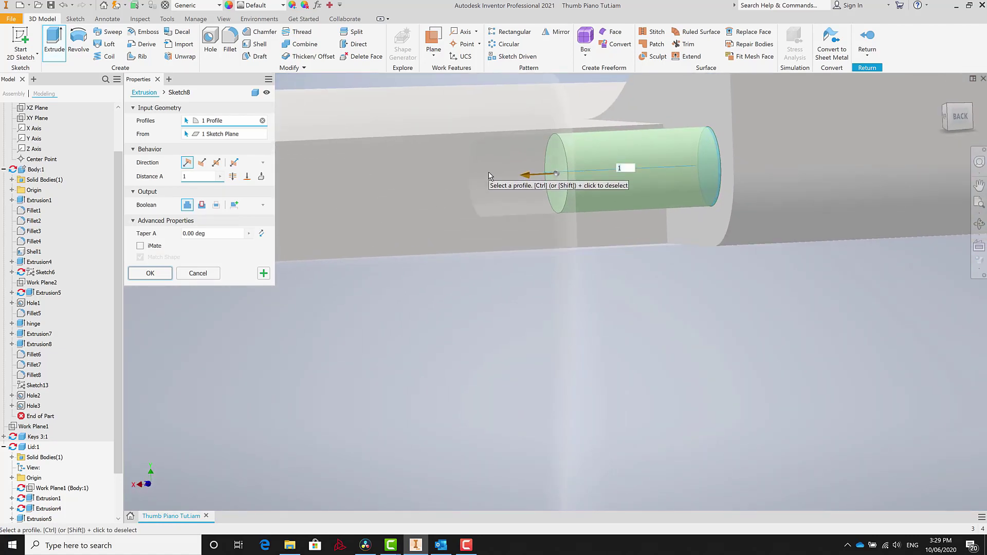
{"action": "left_click_drag", "start_coordinate": [619, 180], "coordinate": [986, 169]}
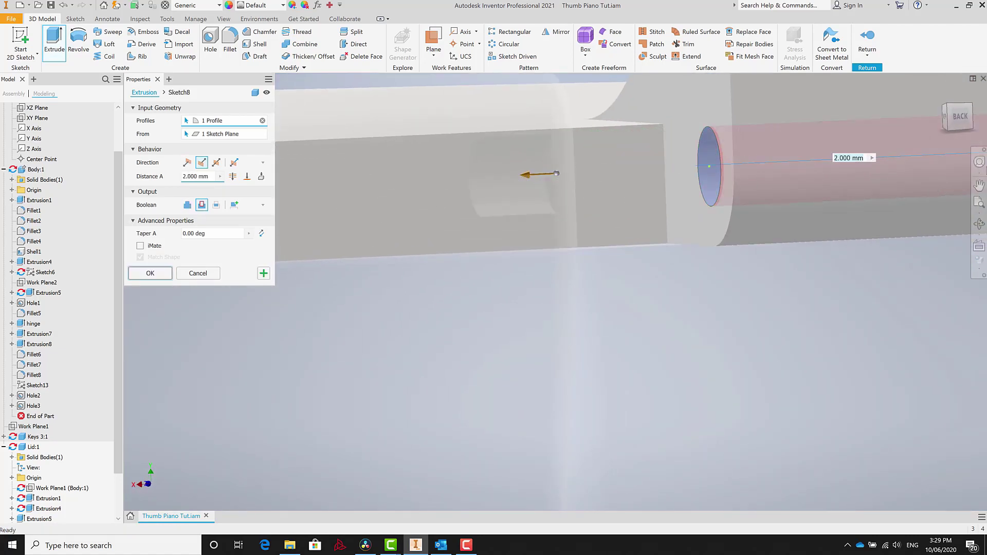
{"action": "scroll", "coordinate": [750, 188], "scroll_direction": "down", "scroll_amount": 8}
{"action": "scroll", "coordinate": [600, 239], "scroll_direction": "up", "scroll_amount": 4}
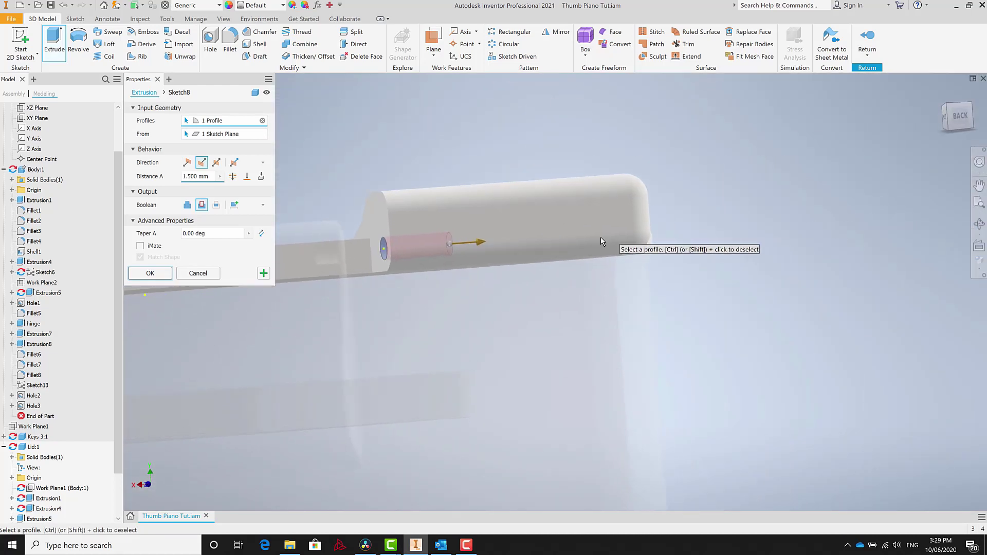
{"action": "middle_click_drag", "start_coordinate": [480, 246], "coordinate": [498, 242], "text": "shift"}
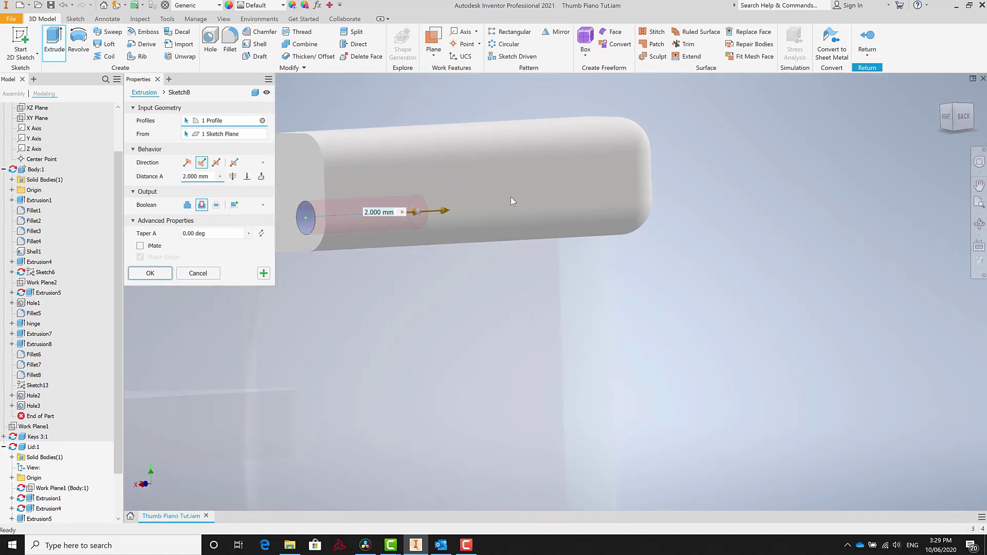
{"action": "left_click_drag", "start_coordinate": [441, 210], "coordinate": [985, 142]}
{"action": "middle_click_drag", "start_coordinate": [632, 266], "coordinate": [611, 291], "text": "shift"}
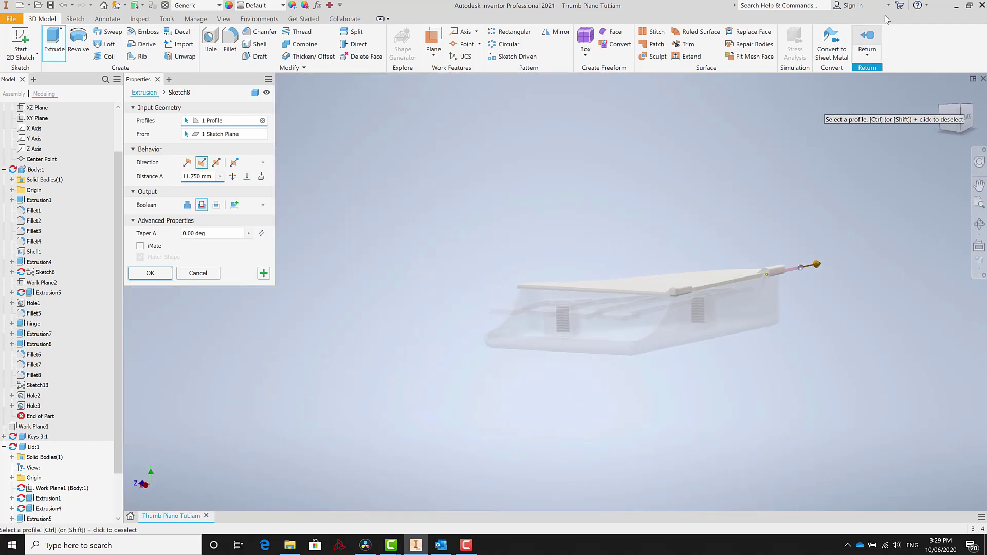
{"action": "left_click", "coordinate": [147, 273]}
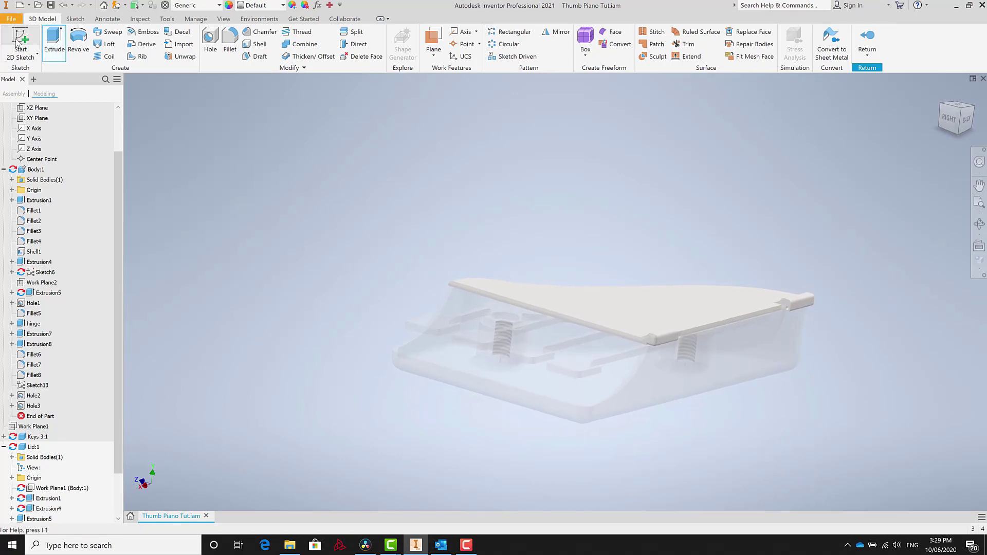
Create a sketch on the inner side face of the Lid's other hinge tab, projecting the face outline and the Body's hinge hole circle
{"action": "scroll", "coordinate": [687, 343], "scroll_direction": "up", "scroll_amount": 8}
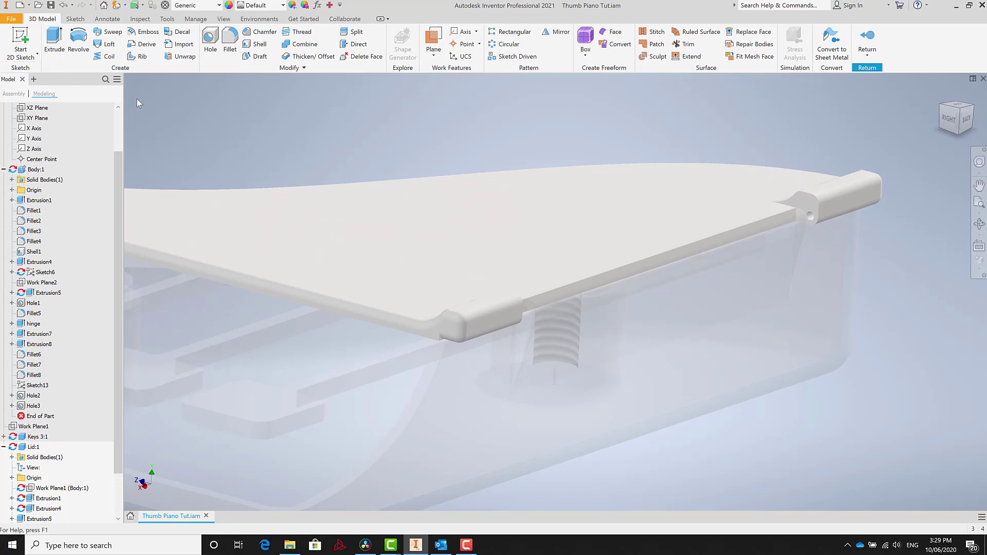
{"action": "key", "text": "s"}
{"action": "mouse_move", "coordinate": [452, 244]}
{"action": "middle_mouse_down", "text": "shift"}
{"action": "mouse_move", "coordinate": [447, 287]}
{"action": "mouse_move", "coordinate": [591, 257]}
{"action": "middle_mouse_up", "text": "shift"}
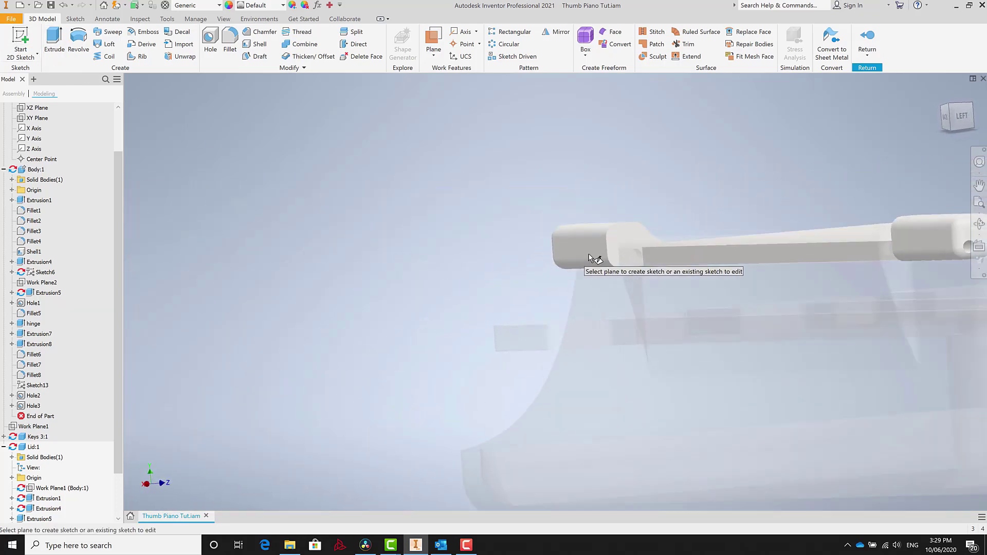
{"action": "left_click", "coordinate": [636, 227]}
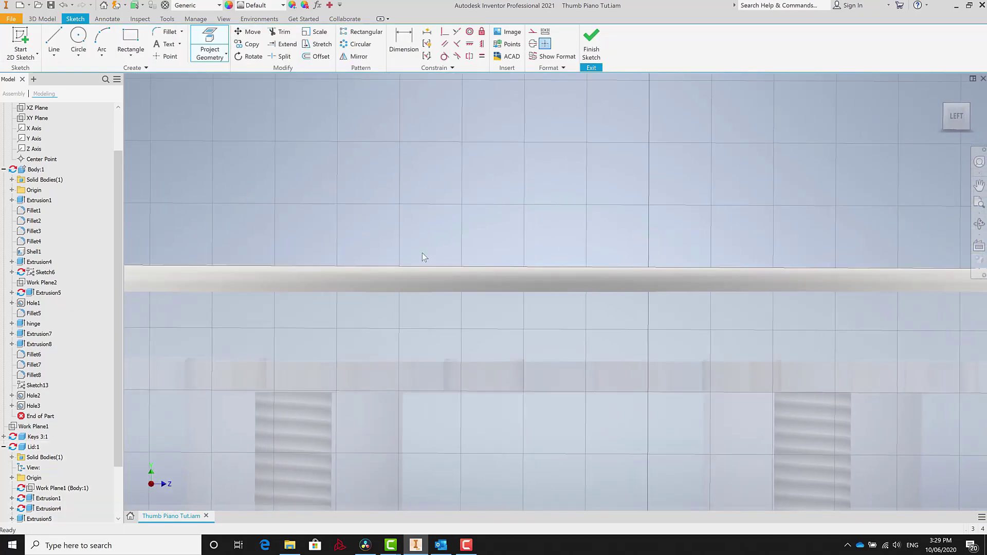
{"action": "scroll", "coordinate": [422, 253], "scroll_direction": "down", "scroll_amount": 5}
{"action": "middle_click_drag", "start_coordinate": [422, 253], "coordinate": [322, 261], "text": "shift"}
{"action": "scroll", "coordinate": [521, 302], "scroll_direction": "up", "scroll_amount": 8}
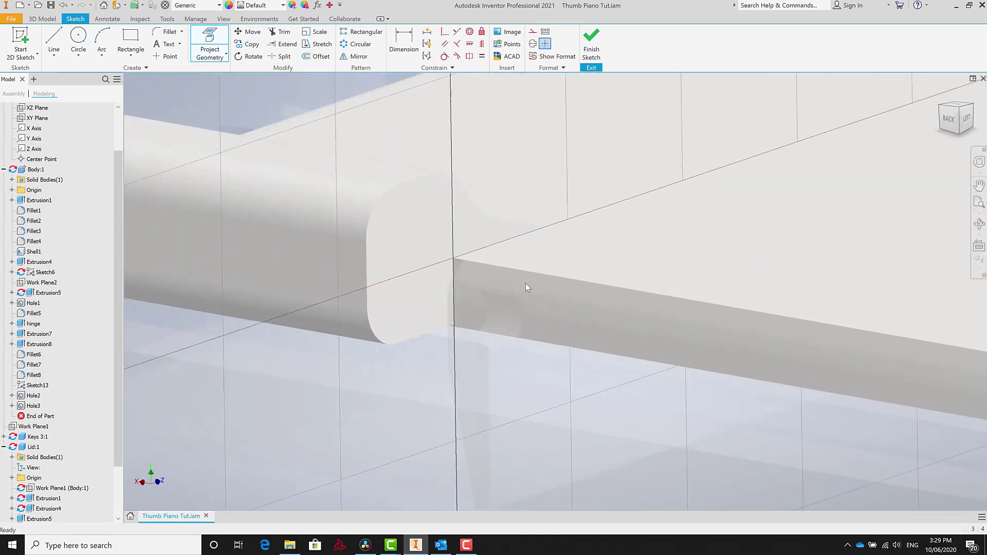
{"action": "mouse_move", "coordinate": [525, 283]}
{"action": "middle_mouse_down", "text": "shift"}
{"action": "mouse_move", "coordinate": [488, 281]}
{"action": "mouse_move", "coordinate": [506, 286]}
{"action": "middle_mouse_up", "text": "shift"}
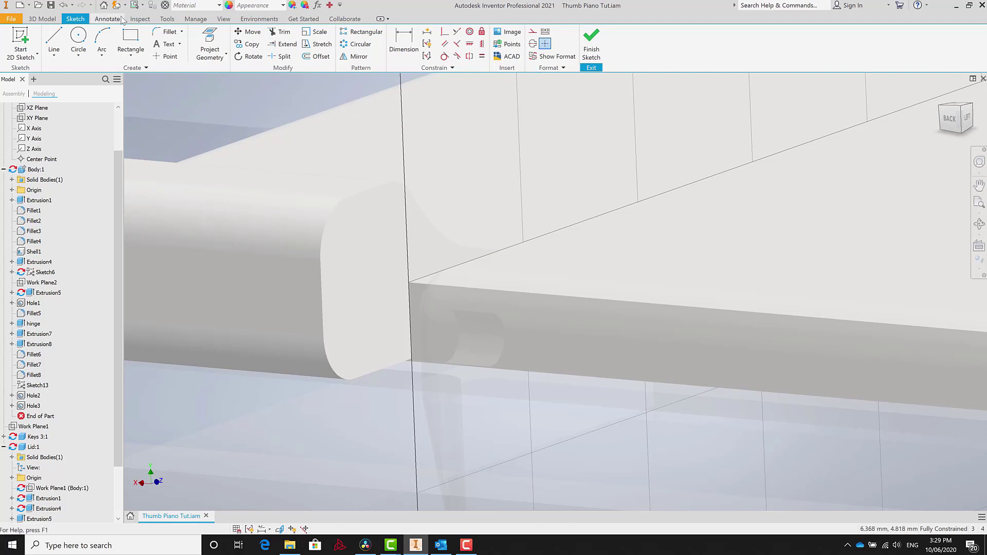
{"action": "left_click", "coordinate": [201, 54]}
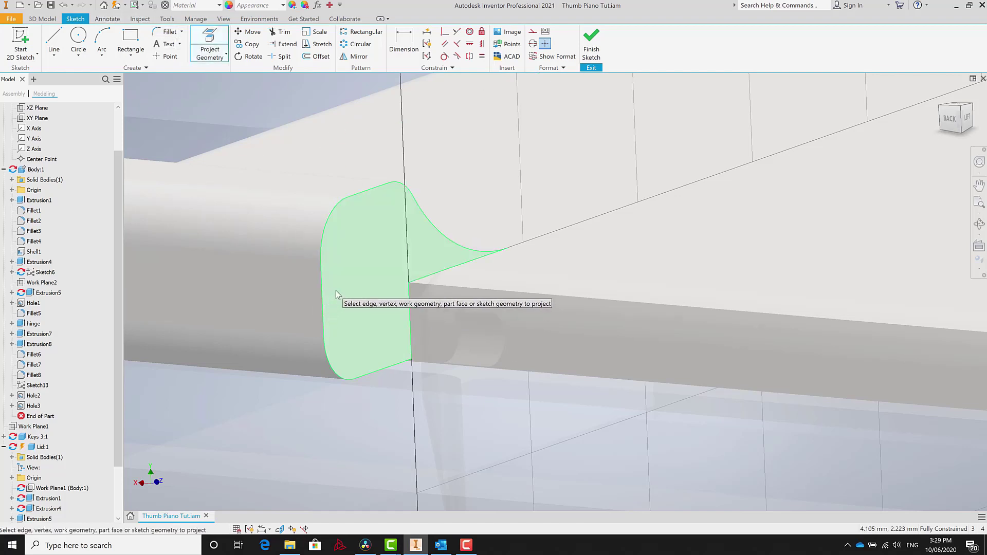
{"action": "mouse_move", "coordinate": [474, 242]}
{"action": "middle_mouse_down", "text": "shift"}
{"action": "mouse_move", "coordinate": [306, 292]}
{"action": "mouse_move", "coordinate": [449, 291]}
{"action": "mouse_move", "coordinate": [221, 393]}
{"action": "mouse_move", "coordinate": [345, 408]}
{"action": "mouse_move", "coordinate": [426, 397]}
{"action": "mouse_move", "coordinate": [443, 345]}
{"action": "middle_mouse_up", "text": "shift"}
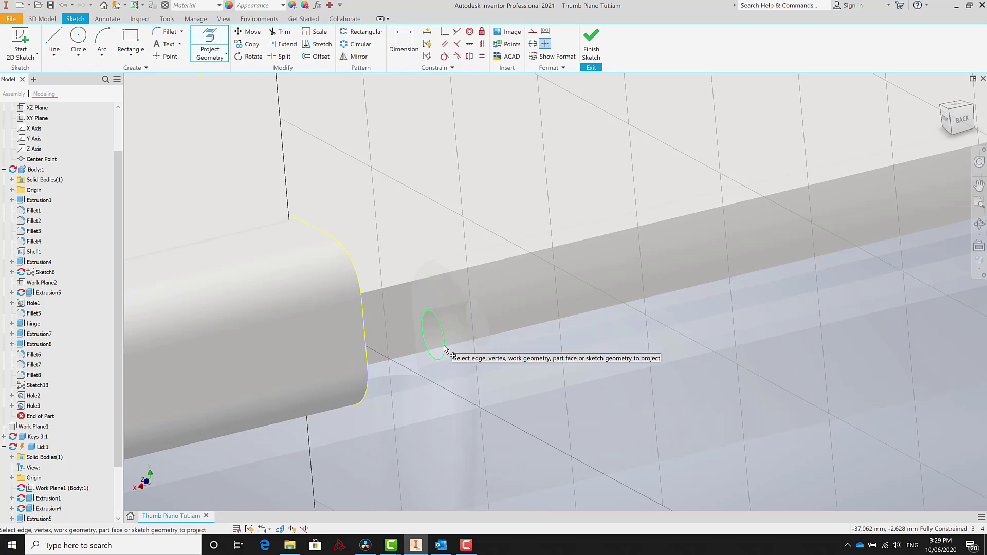
{"action": "mouse_move", "coordinate": [444, 347]}
{"action": "middle_mouse_down", "text": "shift"}
{"action": "mouse_move", "coordinate": [391, 352]}
{"action": "mouse_move", "coordinate": [389, 329]}
{"action": "mouse_move", "coordinate": [439, 312]}
{"action": "mouse_move", "coordinate": [440, 281]}
{"action": "mouse_move", "coordinate": [453, 277]}
{"action": "middle_mouse_up", "text": "shift"}
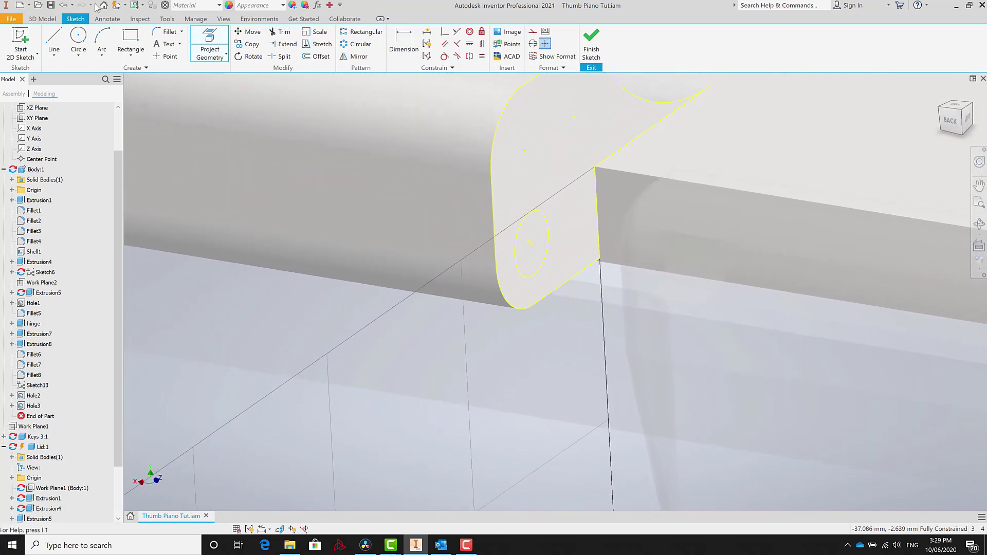
{"action": "left_click", "coordinate": [593, 42]}
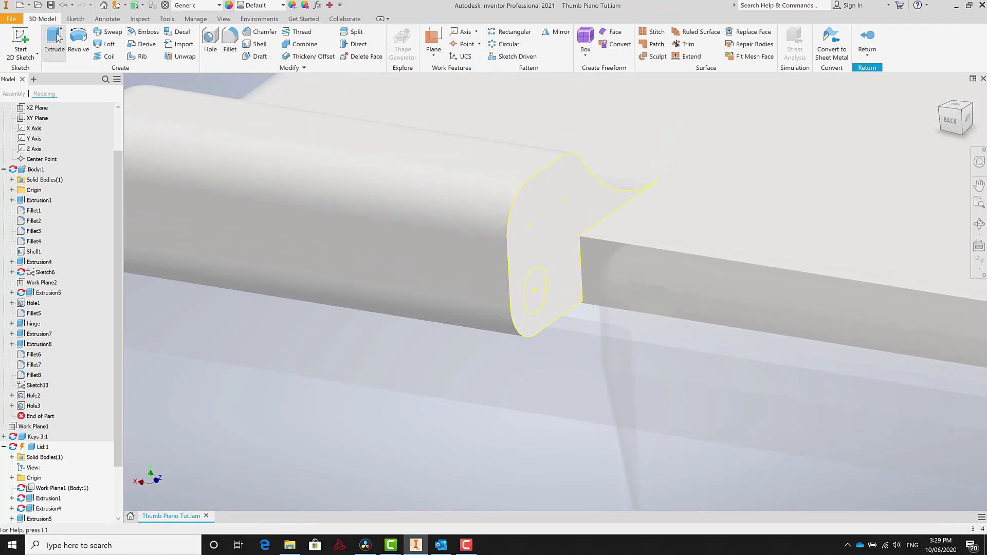
Try to extrude the projected circle as a 10.5 mm cut into the second hinge tab
{"action": "left_click", "coordinate": [54, 38]}
{"action": "left_click", "coordinate": [534, 299]}
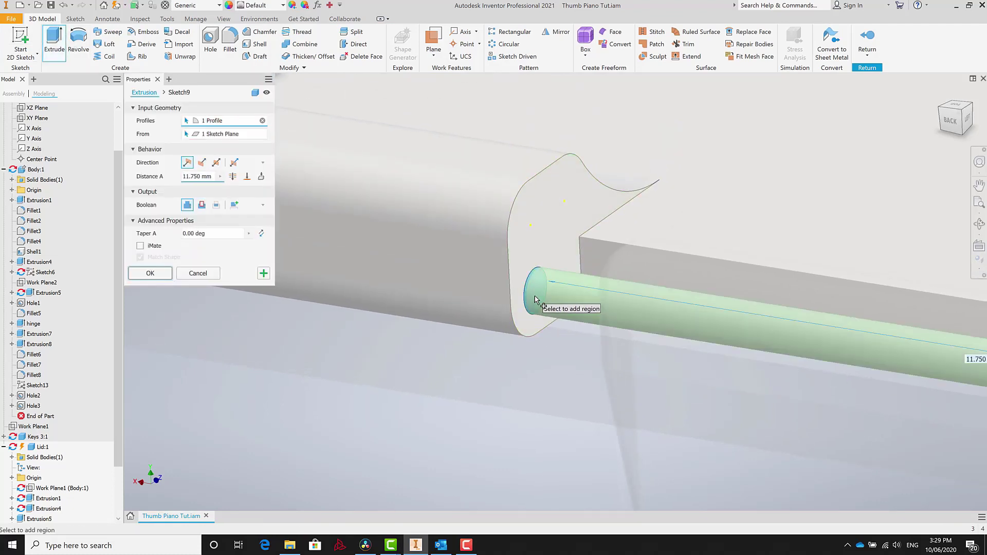
{"action": "middle_click_drag", "start_coordinate": [573, 357], "coordinate": [792, 378], "text": "shift"}
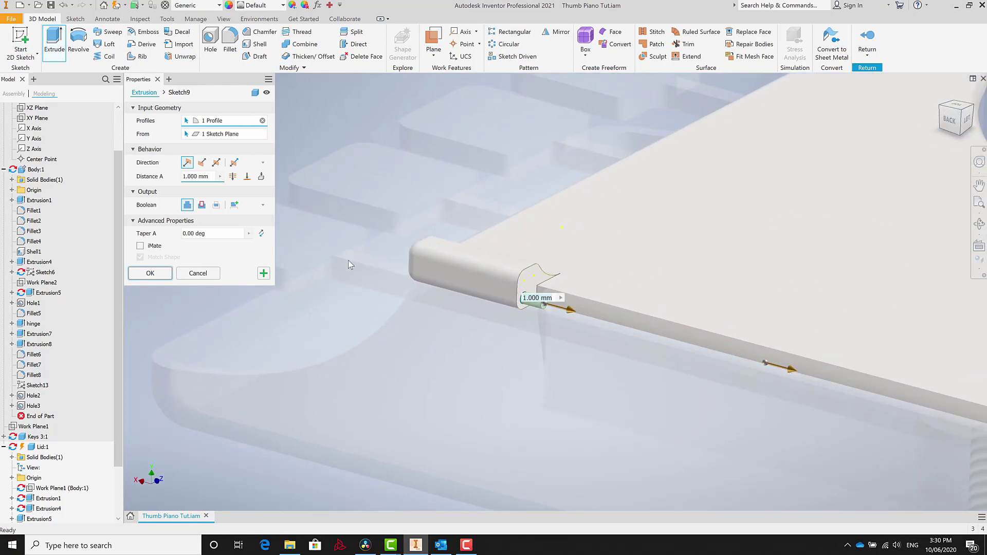
{"action": "left_click_drag", "start_coordinate": [286, 257], "coordinate": [316, 276]}
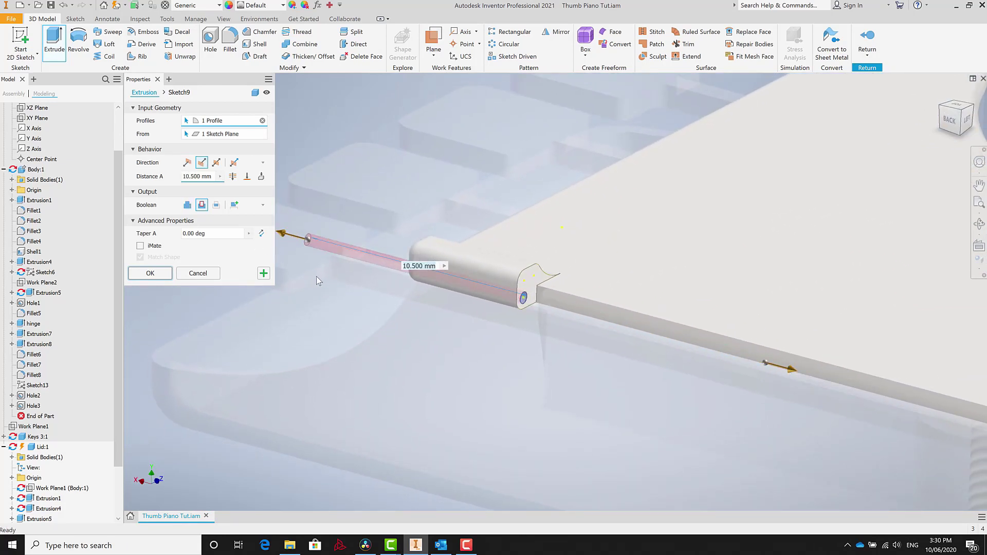
Stop editing the Lid and return to the full assembly, accepting the update errors
{"action": "left_click", "coordinate": [867, 41]}
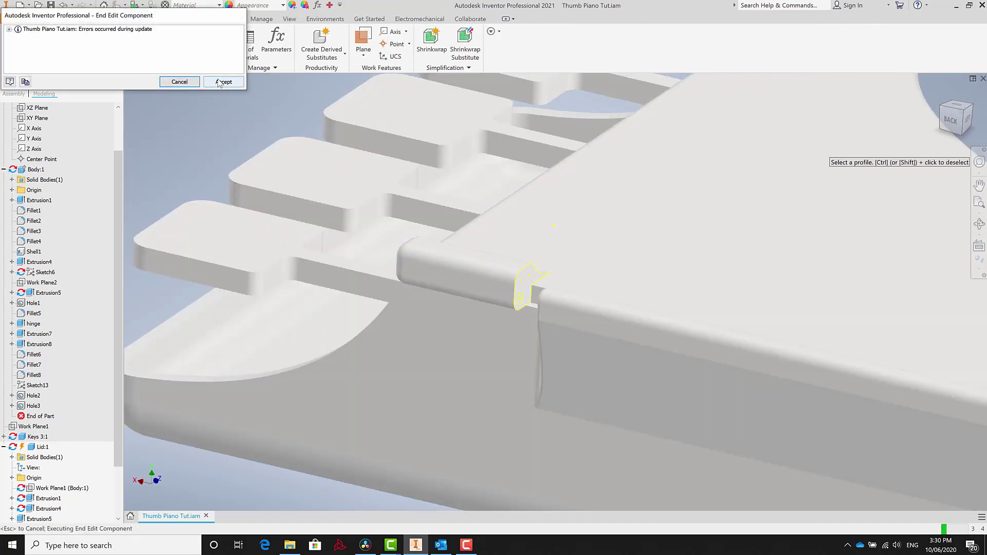
{"action": "left_click", "coordinate": [220, 84]}
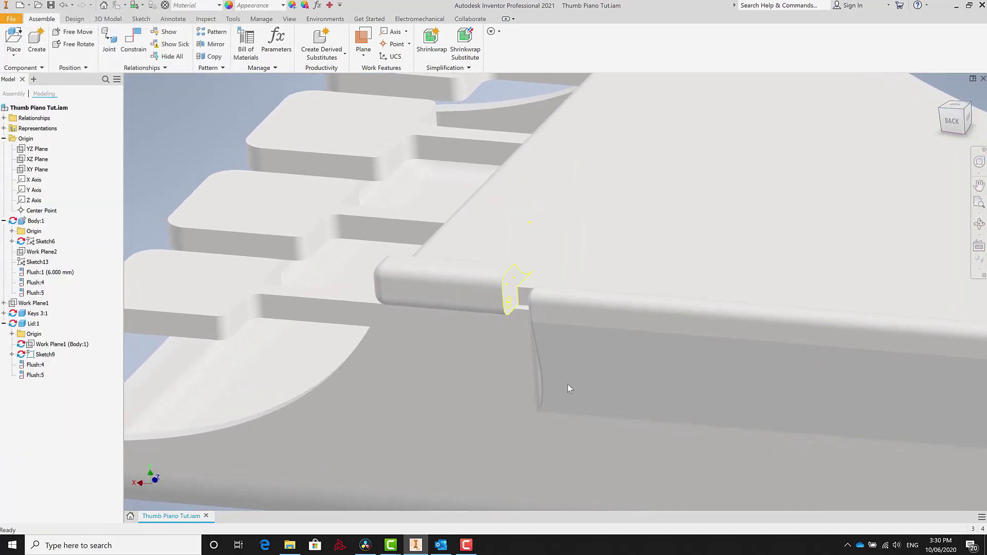
Examine the thumb piano assembly from several sides, checking the Lid, hinge tabs and keys against the Body
{"action": "scroll", "coordinate": [569, 309], "scroll_direction": "up", "scroll_amount": 3}
{"action": "scroll", "coordinate": [569, 305], "scroll_direction": "down", "scroll_amount": 5}
{"action": "mouse_move", "coordinate": [570, 305]}
{"action": "middle_mouse_down", "text": "shift"}
{"action": "mouse_move", "coordinate": [619, 300]}
{"action": "mouse_move", "coordinate": [582, 347]}
{"action": "mouse_move", "coordinate": [423, 296]}
{"action": "middle_mouse_up", "text": "shift"}
{"action": "scroll", "coordinate": [381, 311], "scroll_direction": "up", "scroll_amount": 3}
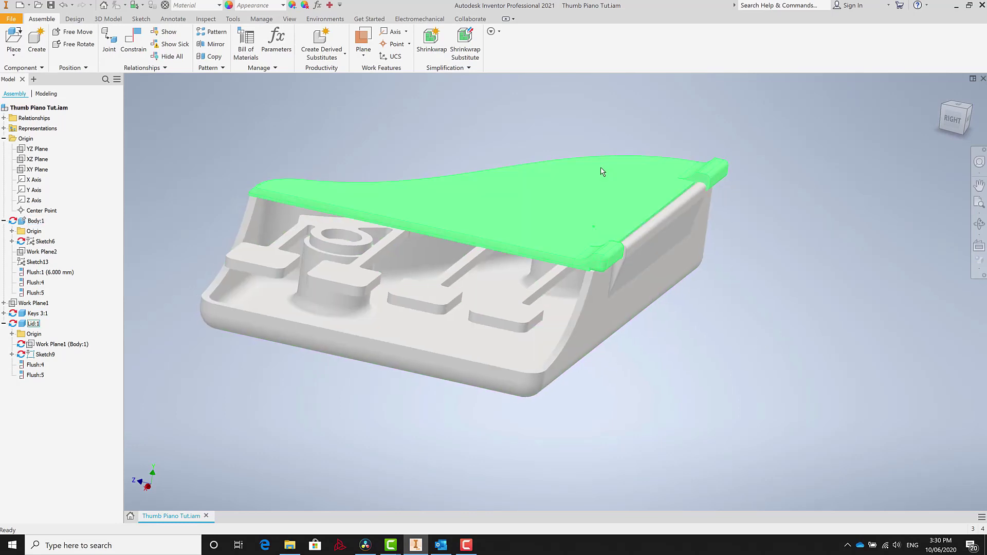
{"action": "middle_click_drag", "start_coordinate": [524, 222], "coordinate": [410, 260], "text": "shift"}
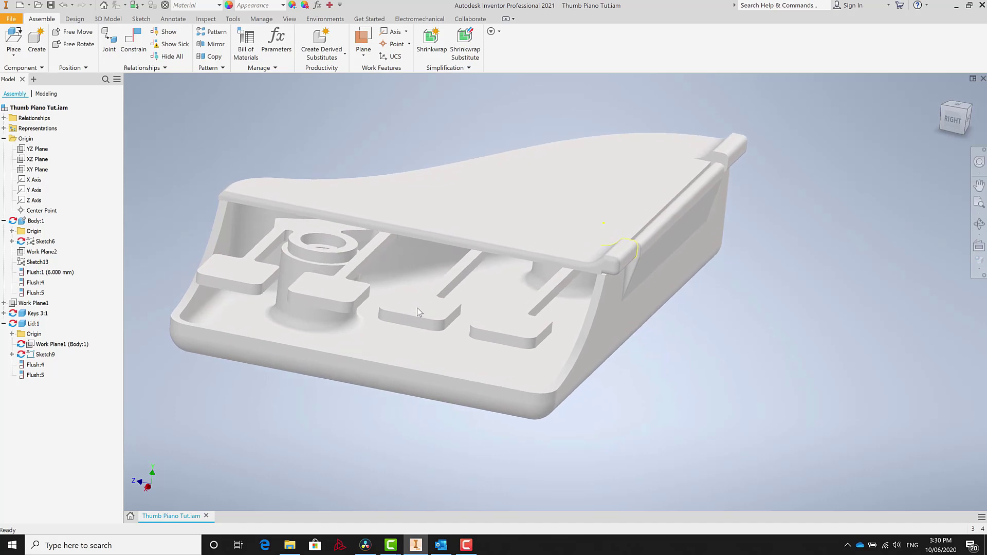
{"action": "scroll", "coordinate": [462, 319], "scroll_direction": "up", "scroll_amount": 3}
{"action": "middle_click_drag", "start_coordinate": [503, 326], "coordinate": [483, 334], "text": "shift"}
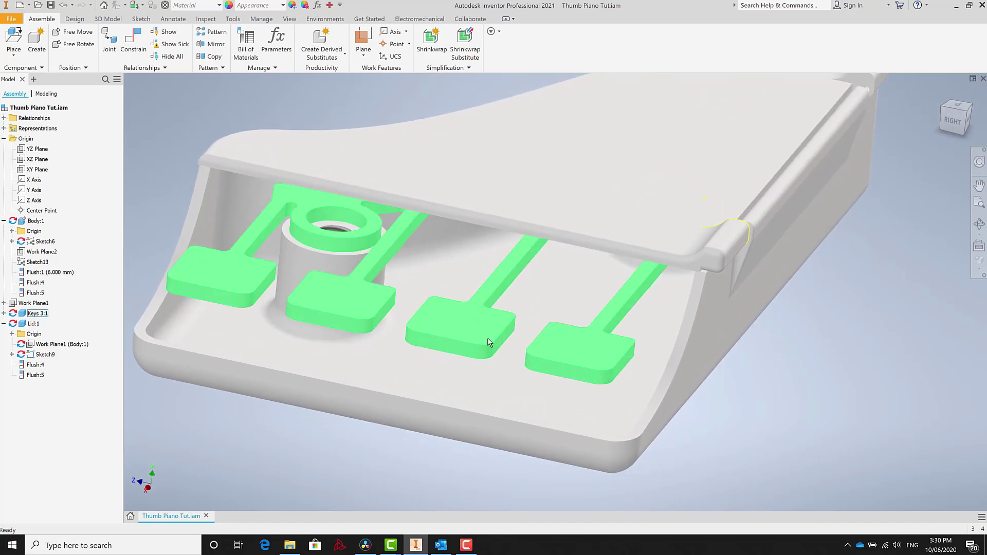
{"action": "scroll", "coordinate": [497, 348], "scroll_direction": "down", "scroll_amount": 3}
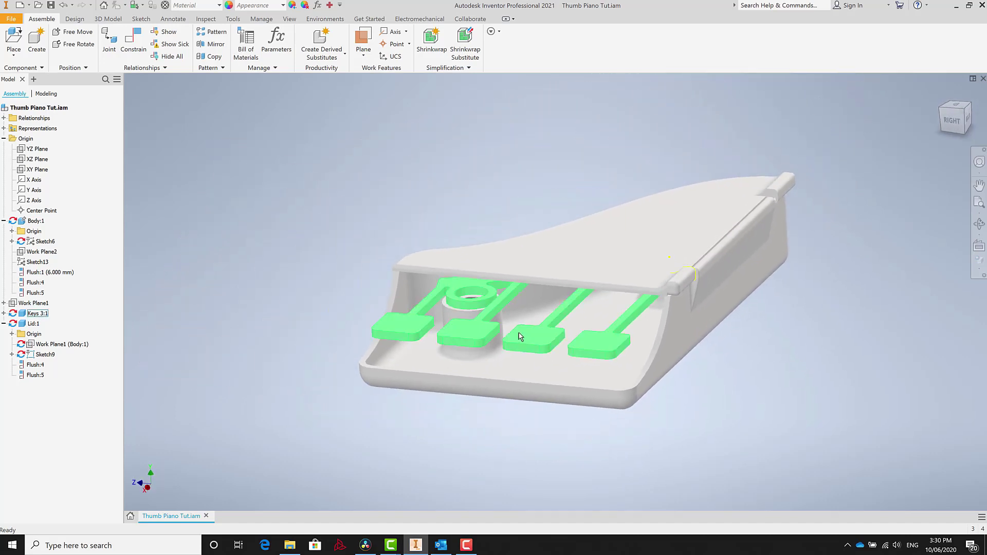
{"action": "mouse_move", "coordinate": [522, 337]}
{"action": "middle_mouse_down", "text": "shift"}
{"action": "mouse_move", "coordinate": [551, 341]}
{"action": "mouse_move", "coordinate": [529, 348]}
{"action": "middle_mouse_up", "text": "shift"}
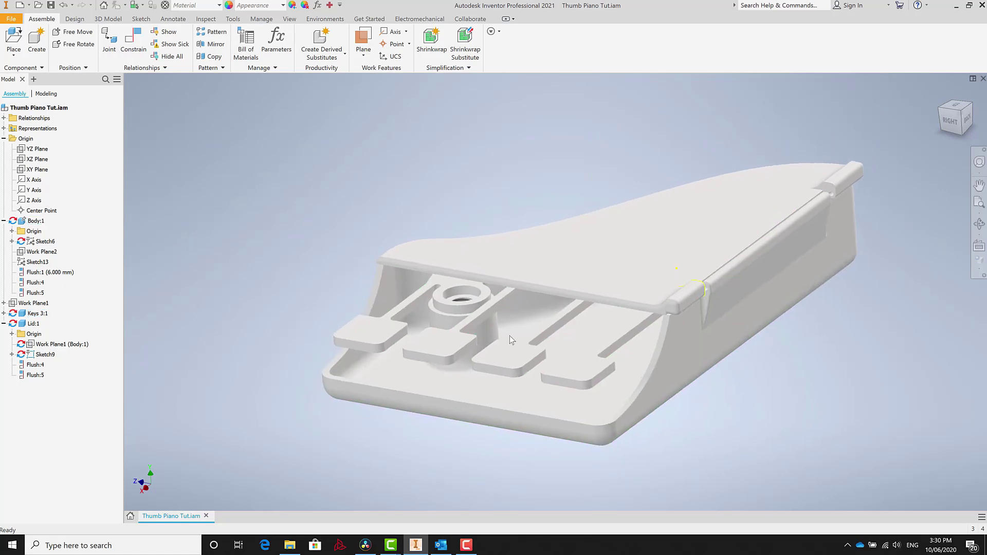
{"action": "scroll", "coordinate": [532, 315], "scroll_direction": "up", "scroll_amount": 3}
{"action": "scroll", "coordinate": [529, 311], "scroll_direction": "down", "scroll_amount": 2}
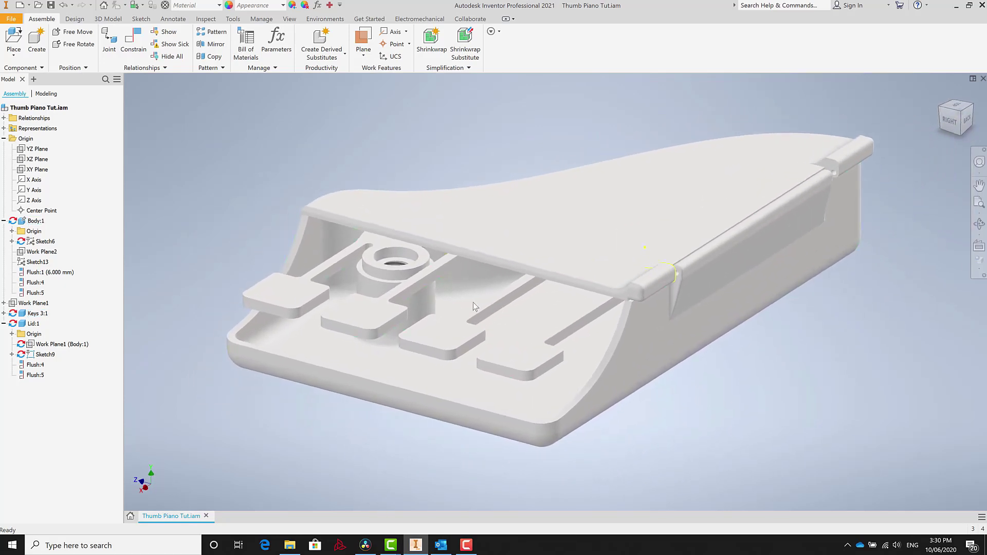
{"action": "scroll", "coordinate": [479, 283], "scroll_direction": "down", "scroll_amount": 1}
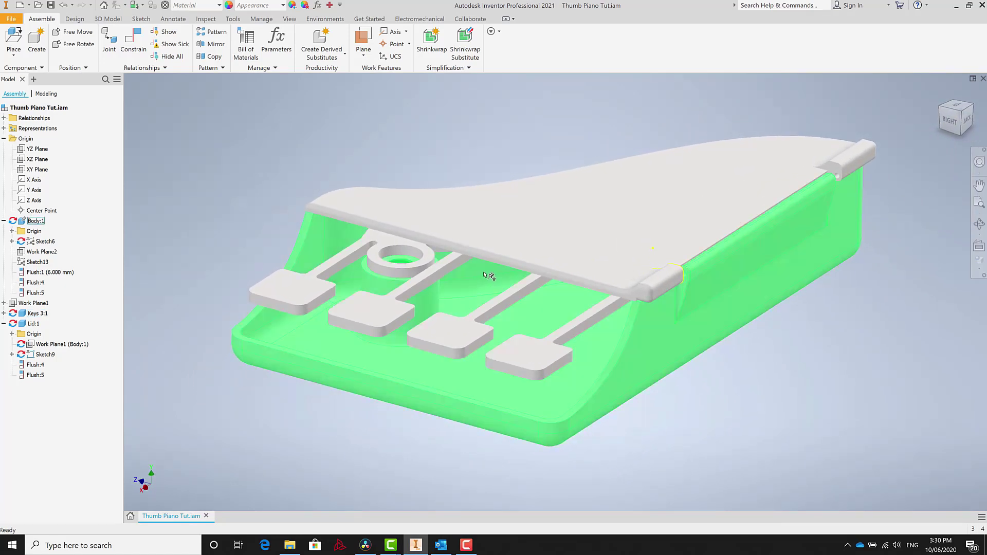